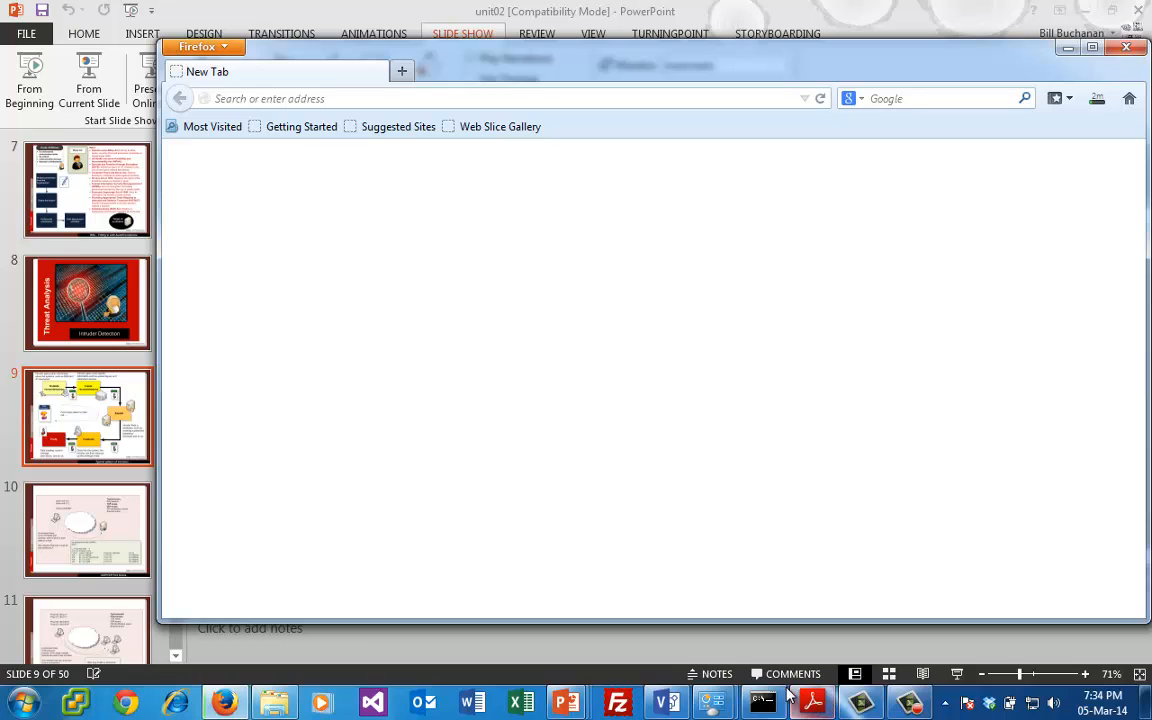
- Switch to the command prompt, change to the C:\Snort\bin directory and list its contents
{"action": "left_click", "coordinate": [763, 703]}
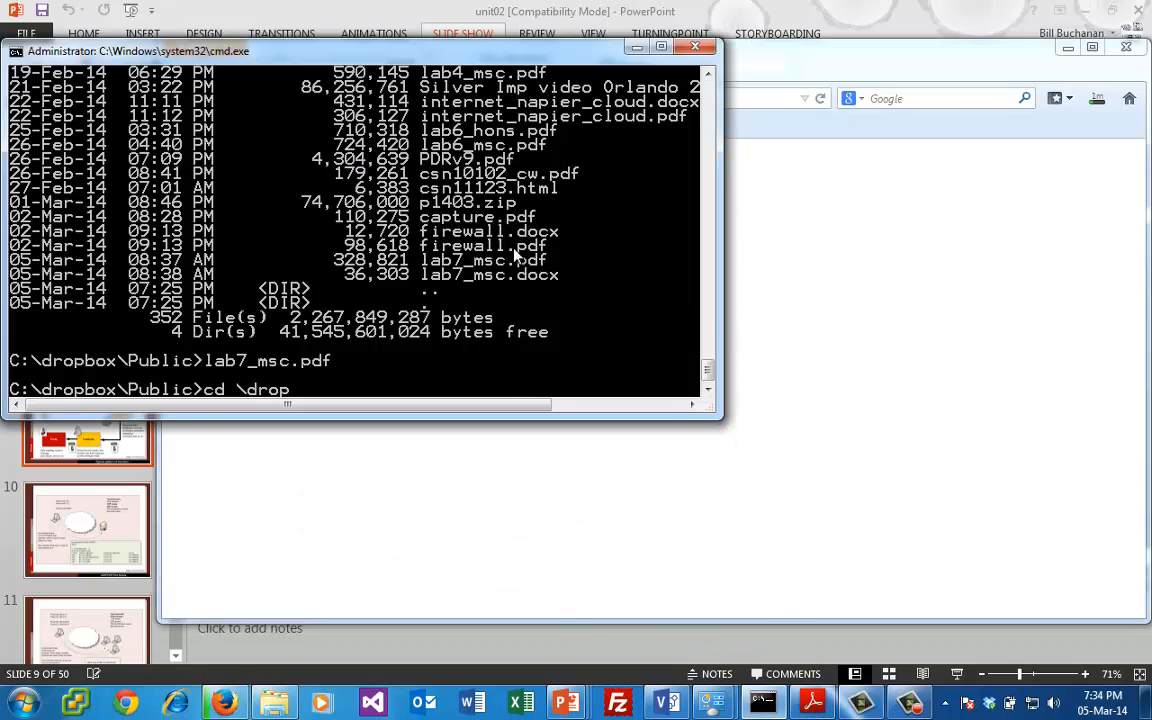
{"action": "type", "text": "cd \\dropbox"}
{"action": "key", "text": "Return"}
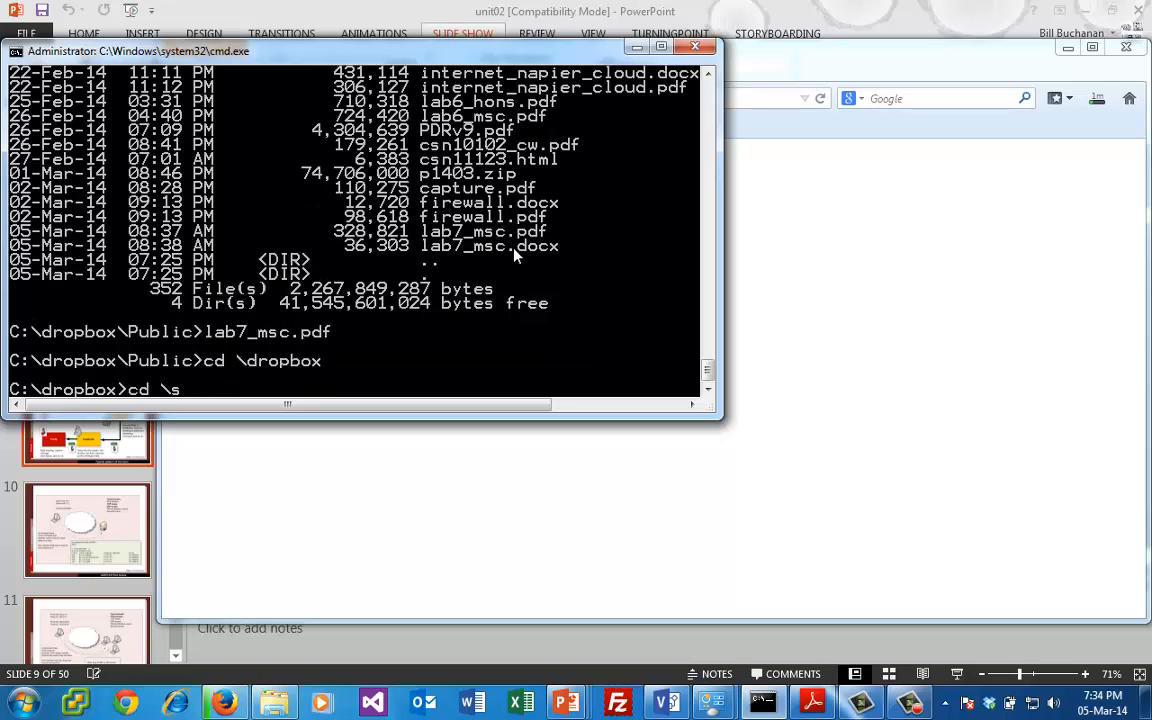
{"action": "type", "text": "cd \\snor"}
{"action": "key", "text": "Return"}
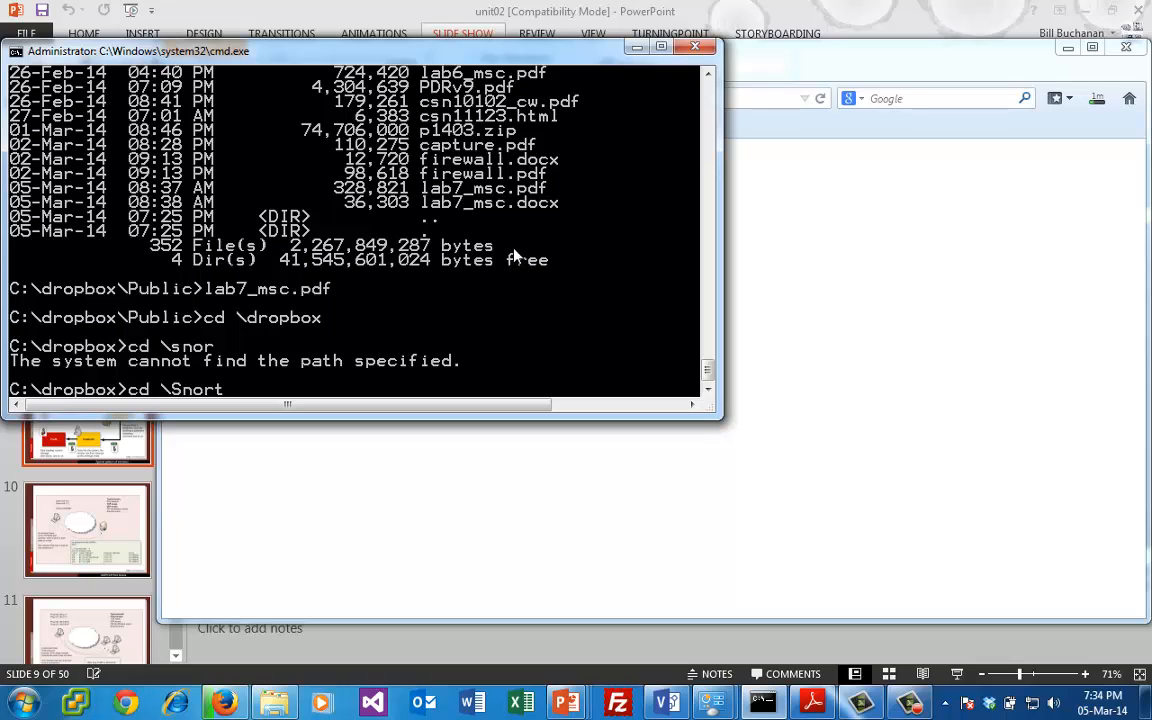
{"action": "key", "text": "Return"}
{"action": "type", "text": "cd b"}
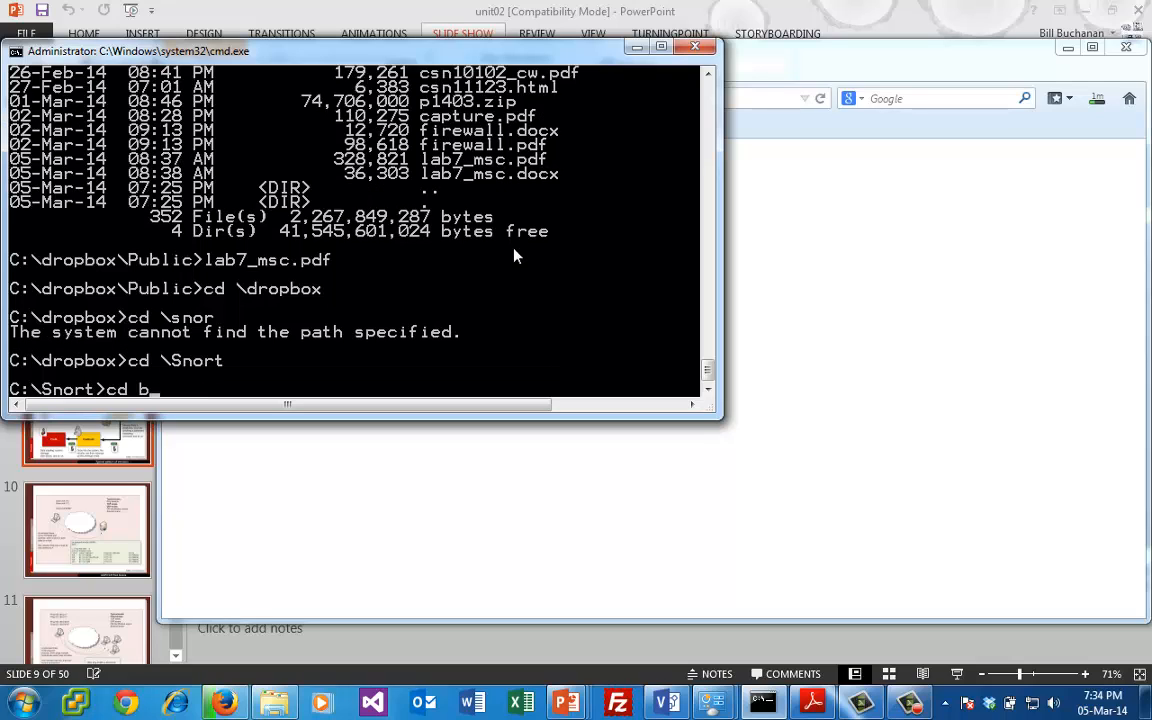
{"action": "type", "text": "in"}
{"action": "key", "text": "Return"}
{"action": "type", "text": "dir"}
{"action": "key", "text": "Return"}
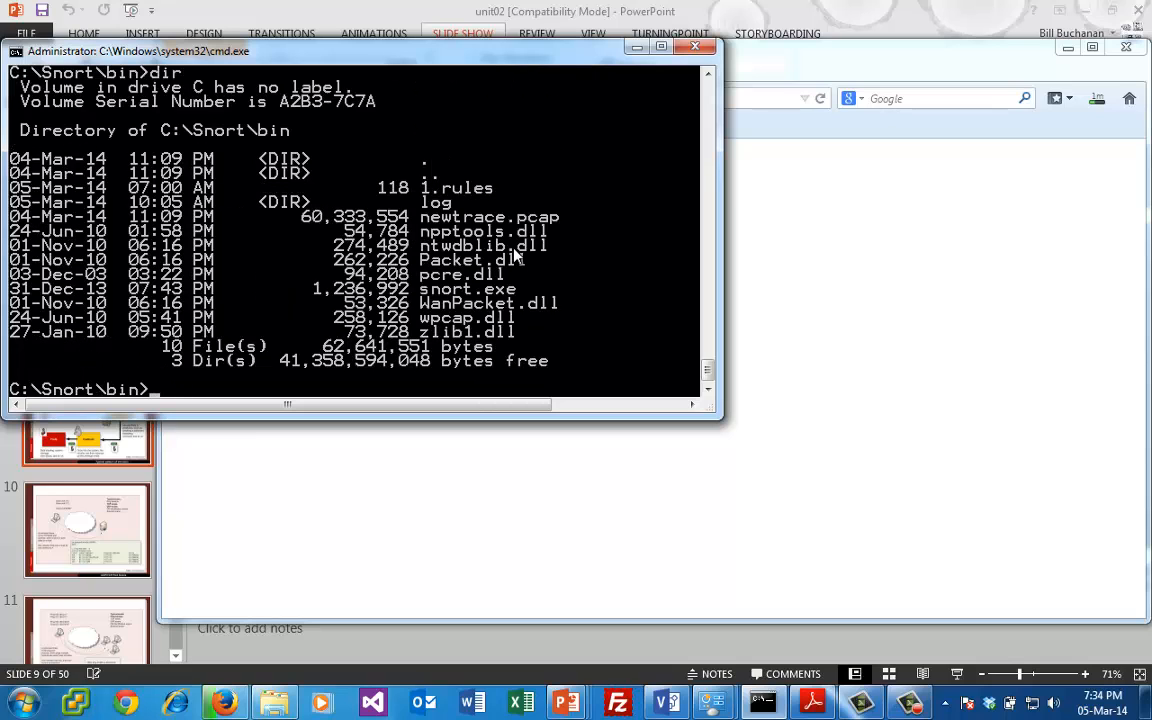
- Open the capture file newtrace.pcap from the command prompt
{"action": "type", "text": "new"}
{"action": "key", "text": "Tab"}
{"action": "key", "text": "Return"}
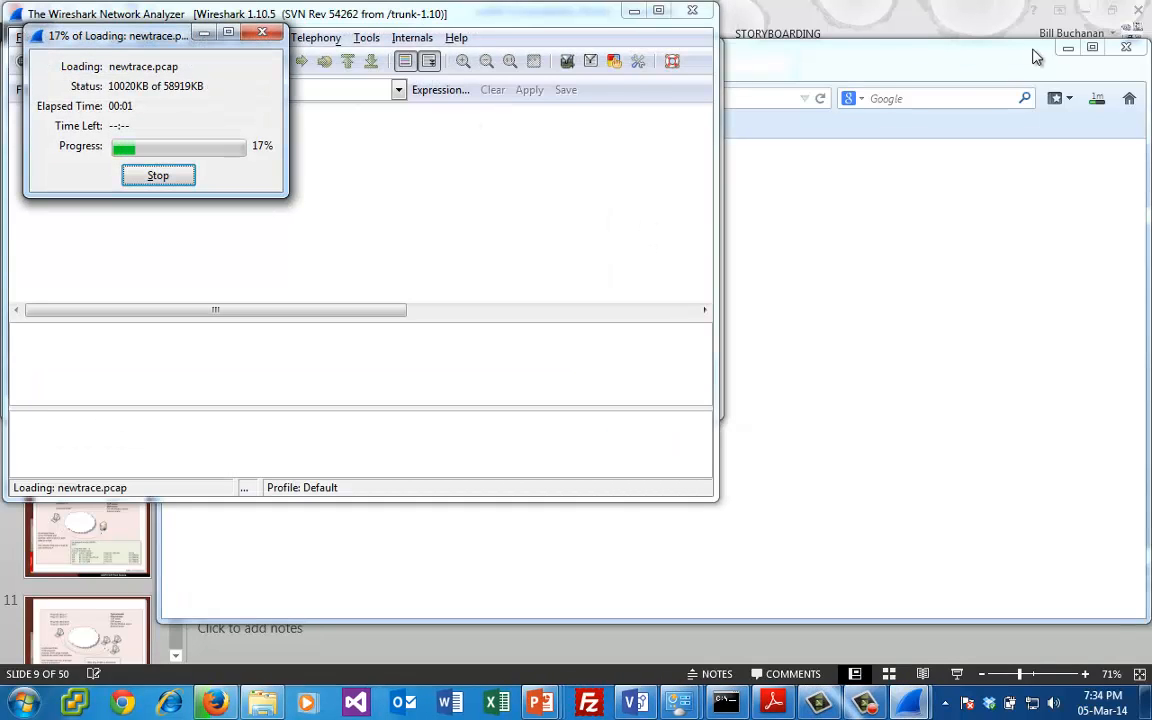
- Close the empty Firefox window and its remaining tab while the capture loads
{"action": "left_click", "coordinate": [1100, 62]}
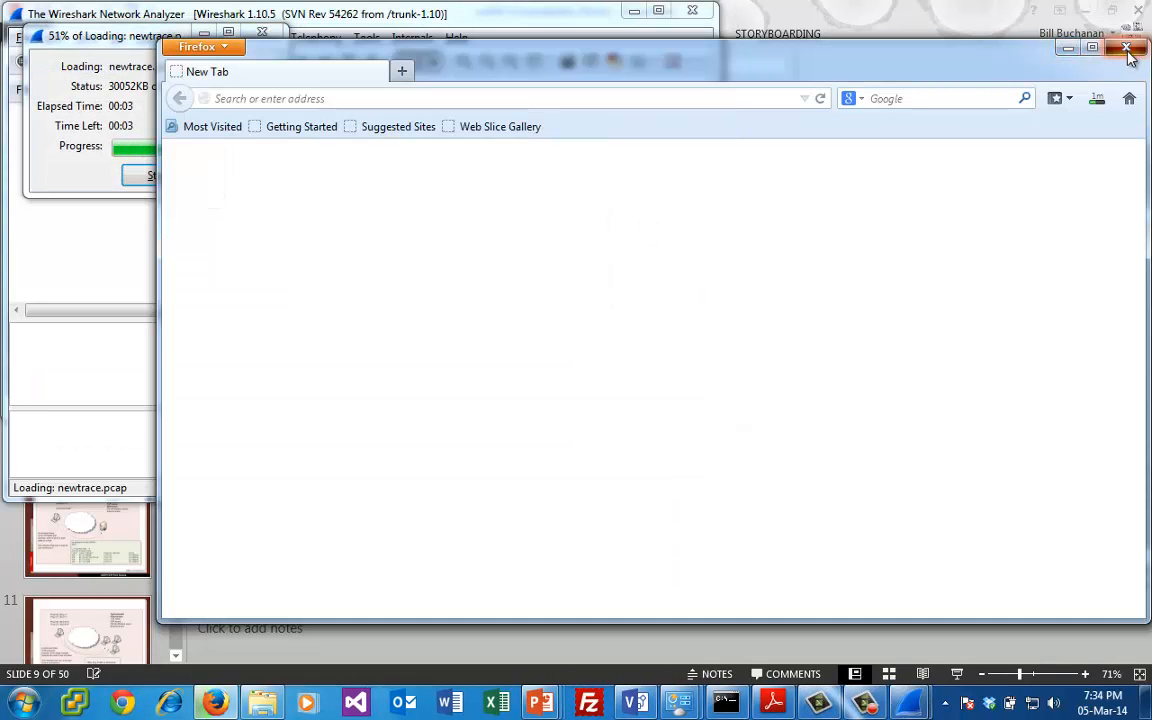
{"action": "left_click", "coordinate": [1125, 48]}
{"action": "left_click", "coordinate": [601, 362]}
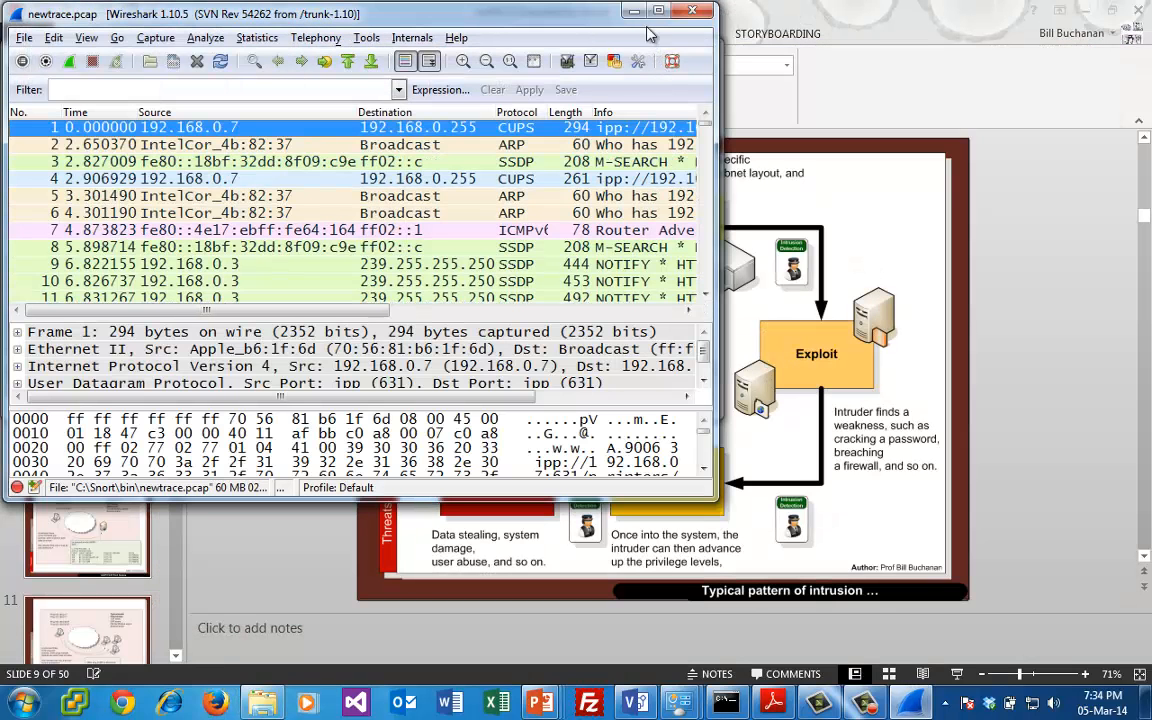
- Maximize the Wireshark window and enlarge the packet list so that it shows about 17 packets
{"action": "double_click", "coordinate": [592, 14]}
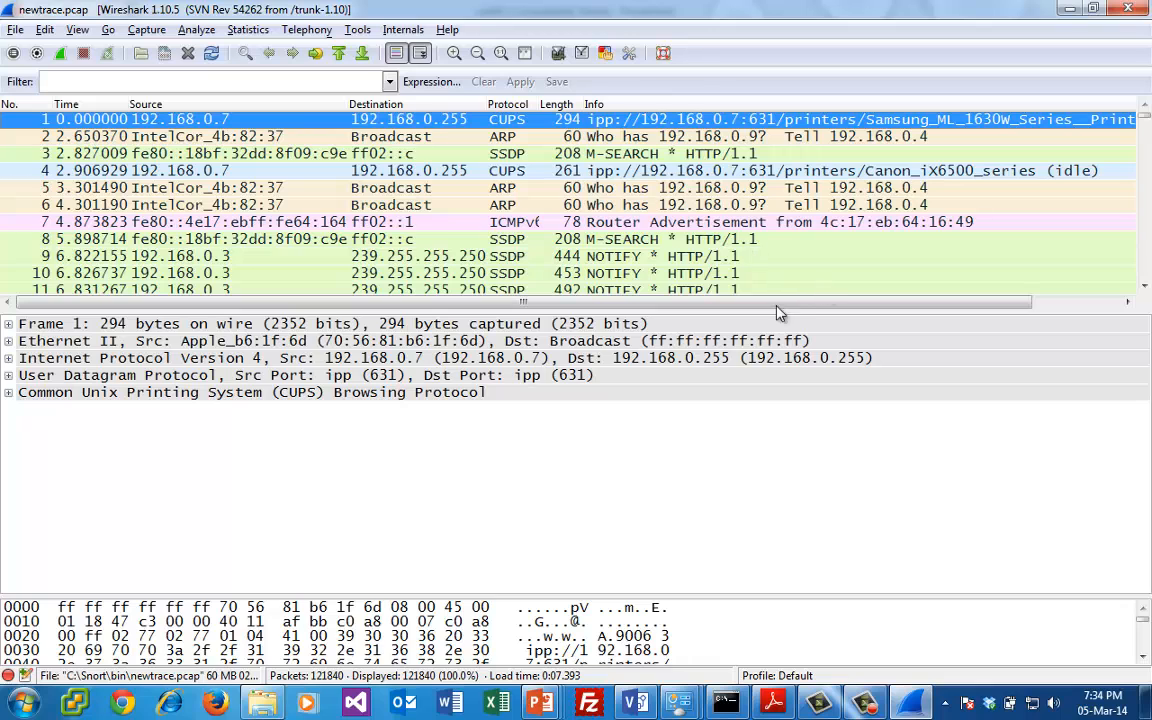
{"action": "left_click_drag", "start_coordinate": [773, 312], "coordinate": [776, 404]}
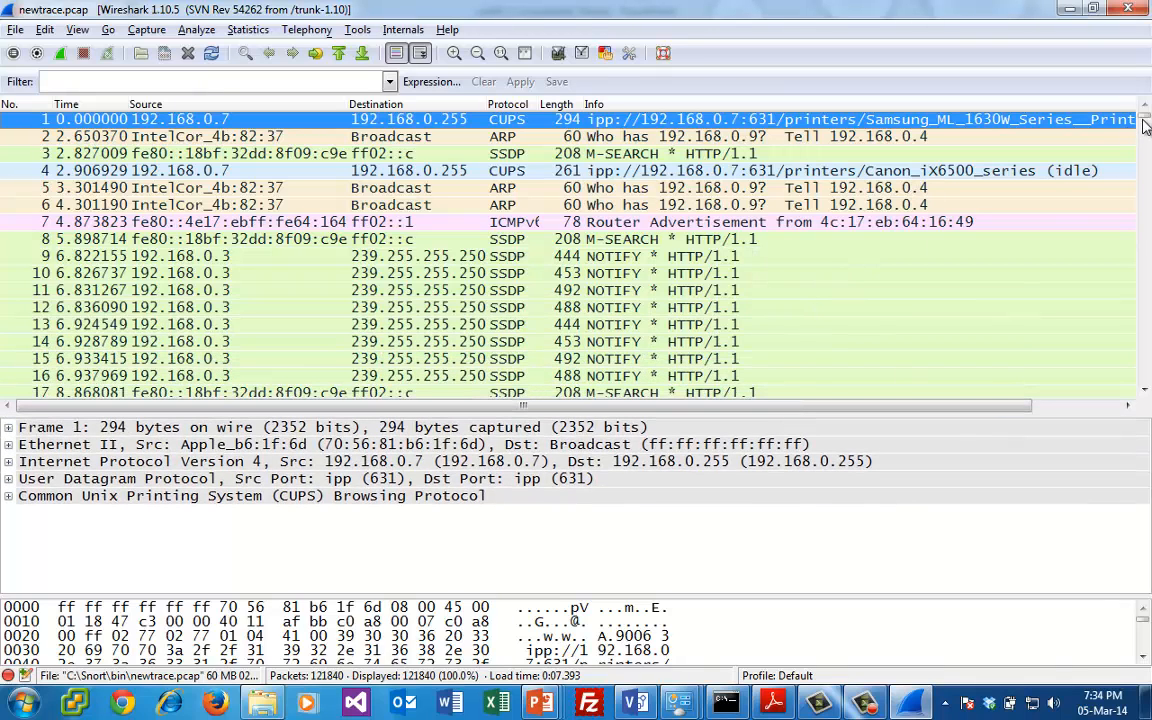
{"action": "left_click_drag", "start_coordinate": [1145, 121], "coordinate": [1027, 40]}
- Display the capture's conversation statistics and review the Ethernet conversations sorted by packet count in descending order
{"action": "left_click", "coordinate": [248, 30]}
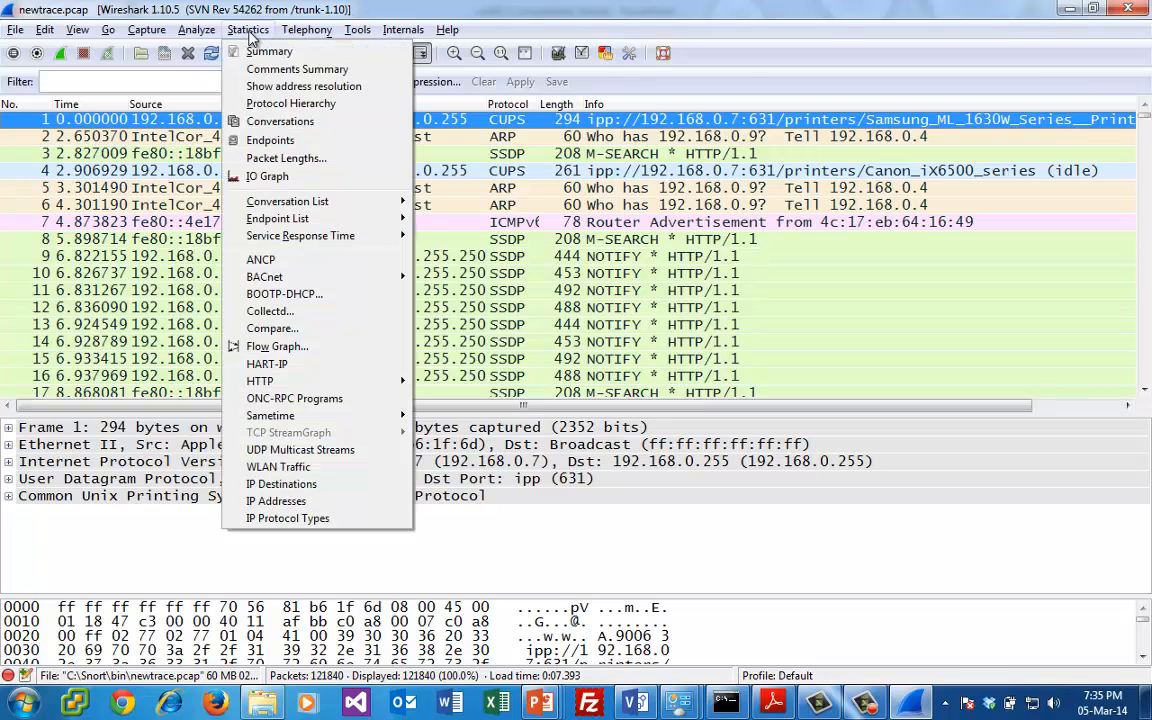
{"action": "left_click", "coordinate": [280, 121]}
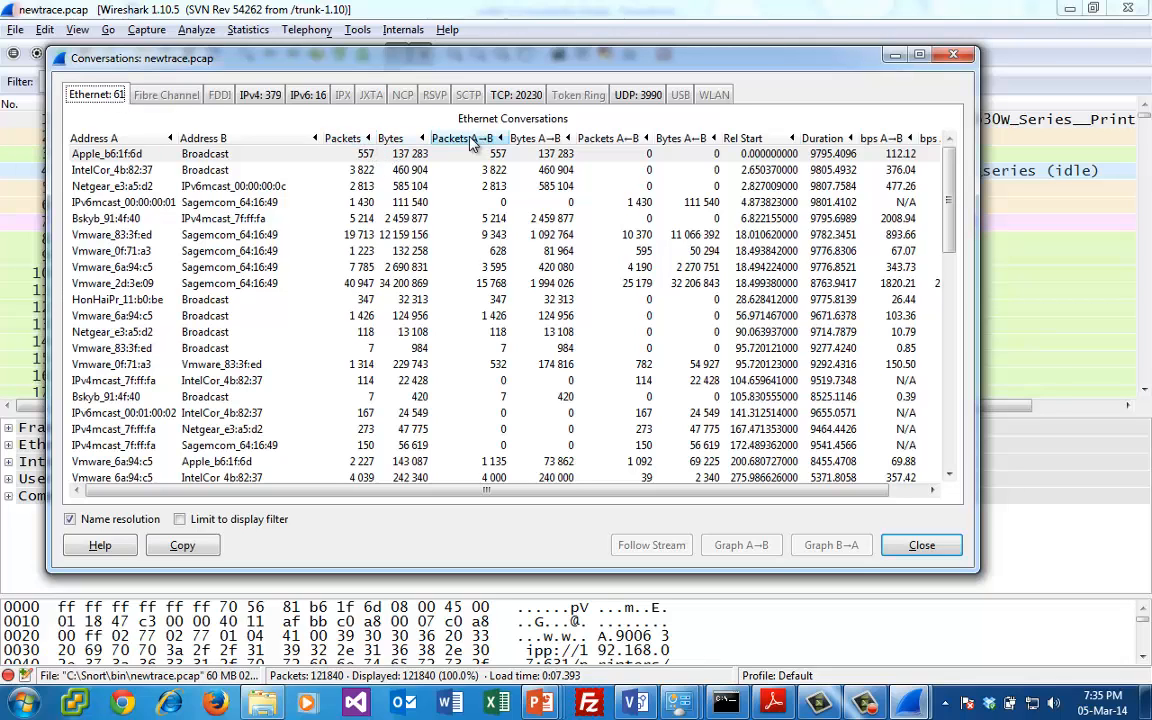
{"action": "left_click", "coordinate": [352, 139]}
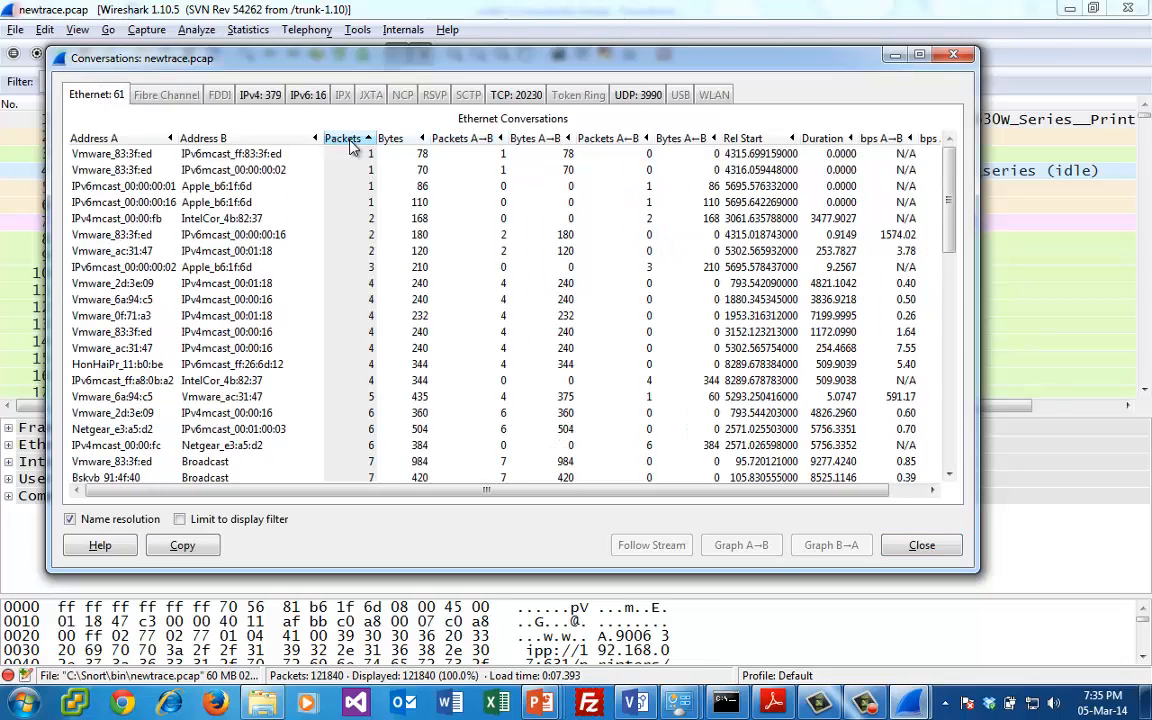
{"action": "left_click", "coordinate": [350, 140]}
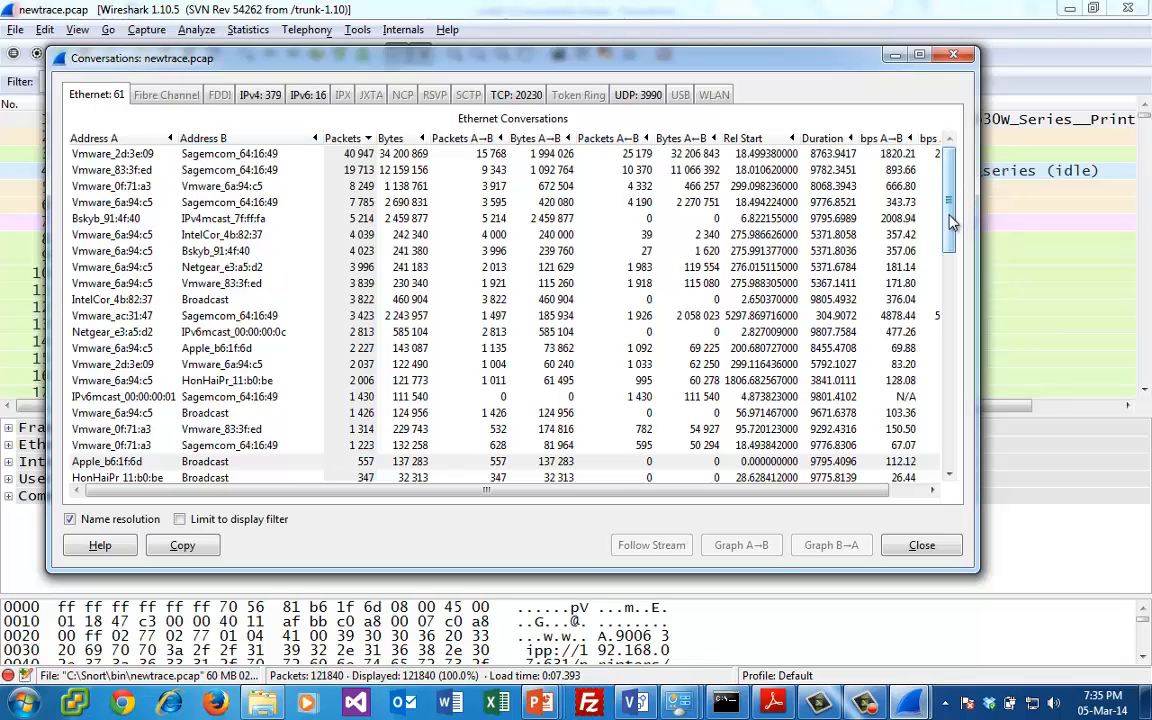
{"action": "scroll", "coordinate": [950, 445], "scroll_direction": "down", "scroll_amount": 12}
{"action": "scroll", "coordinate": [950, 445], "scroll_direction": "down", "scroll_amount": 6}
{"action": "scroll", "coordinate": [951, 476], "scroll_direction": "up", "scroll_amount": 13}
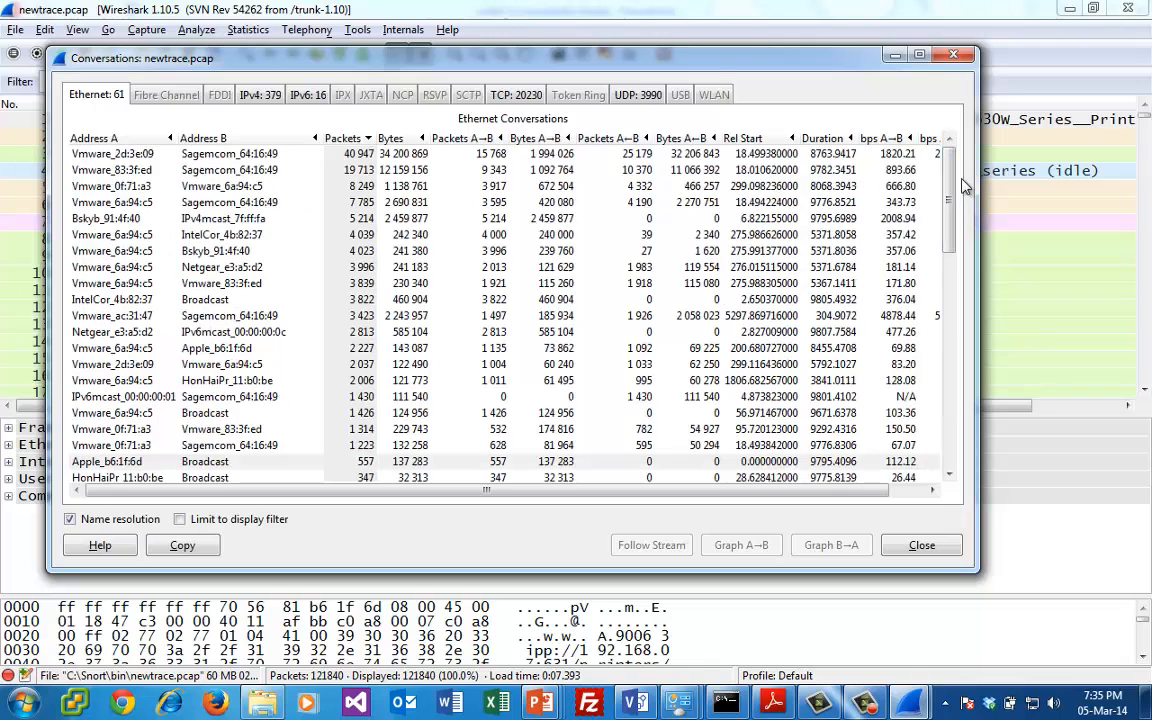
- Sort the IPv4 conversations by packet count in descending order and inspect the three busiest address pairs
{"action": "left_click", "coordinate": [262, 95]}
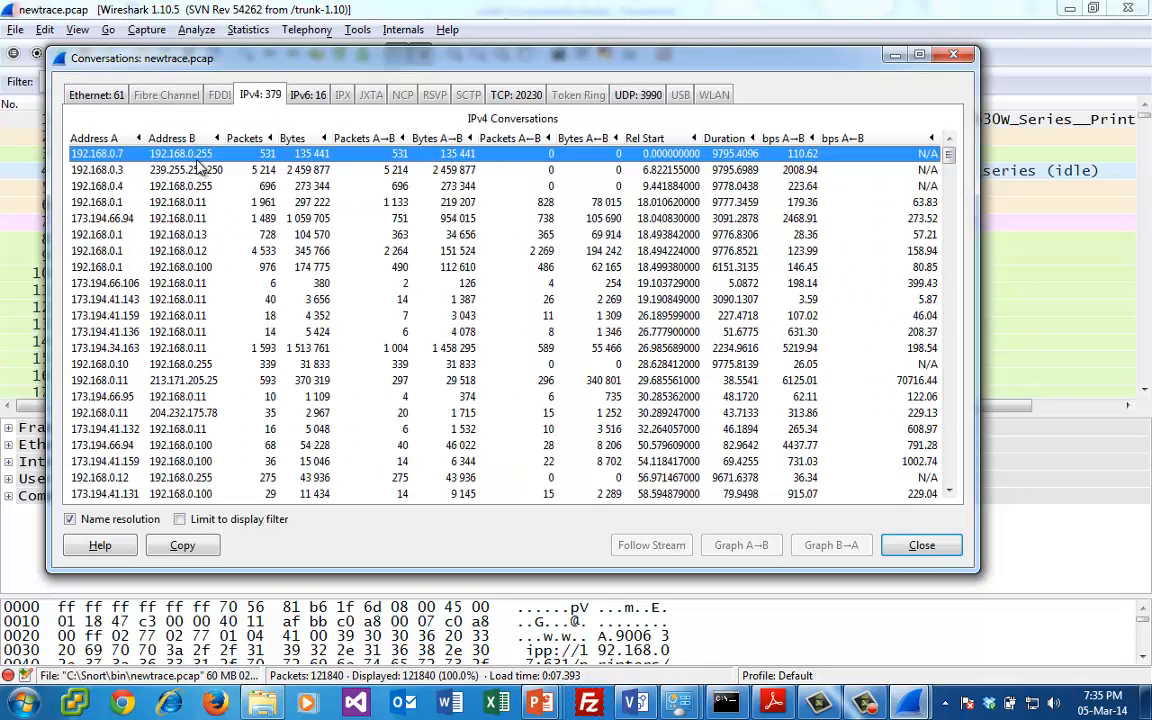
{"action": "left_click", "coordinate": [248, 140]}
{"action": "left_click", "coordinate": [250, 142]}
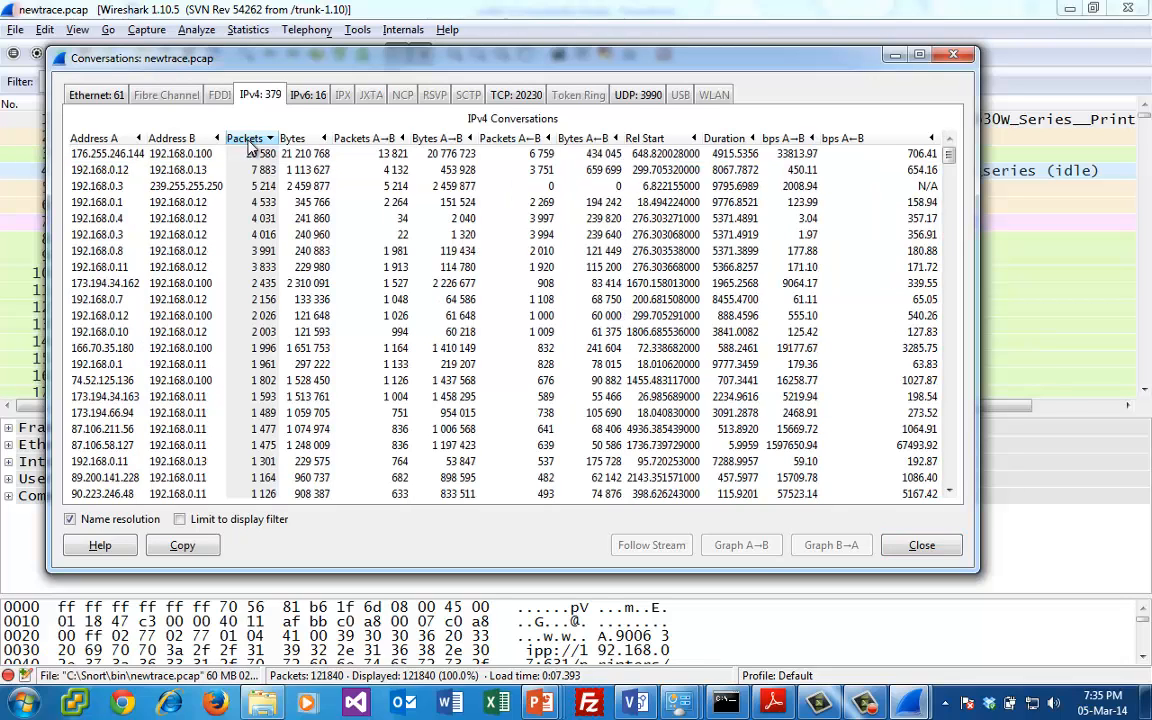
{"action": "left_click", "coordinate": [250, 157]}
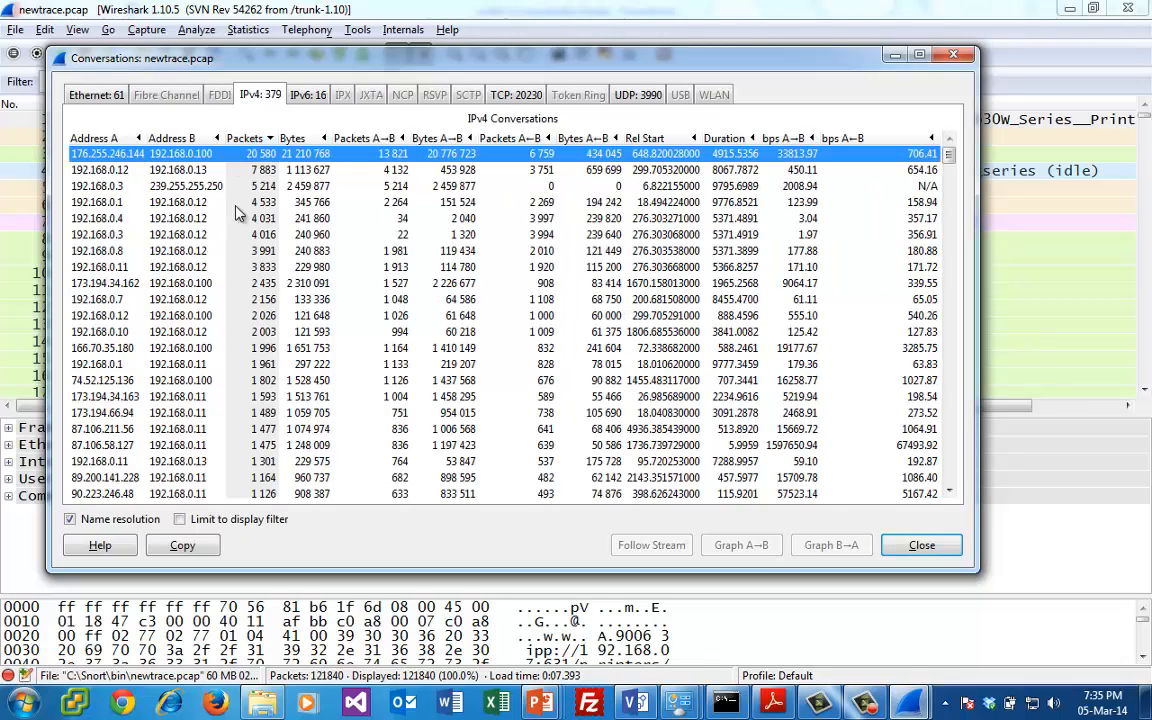
{"action": "left_click", "coordinate": [232, 169]}
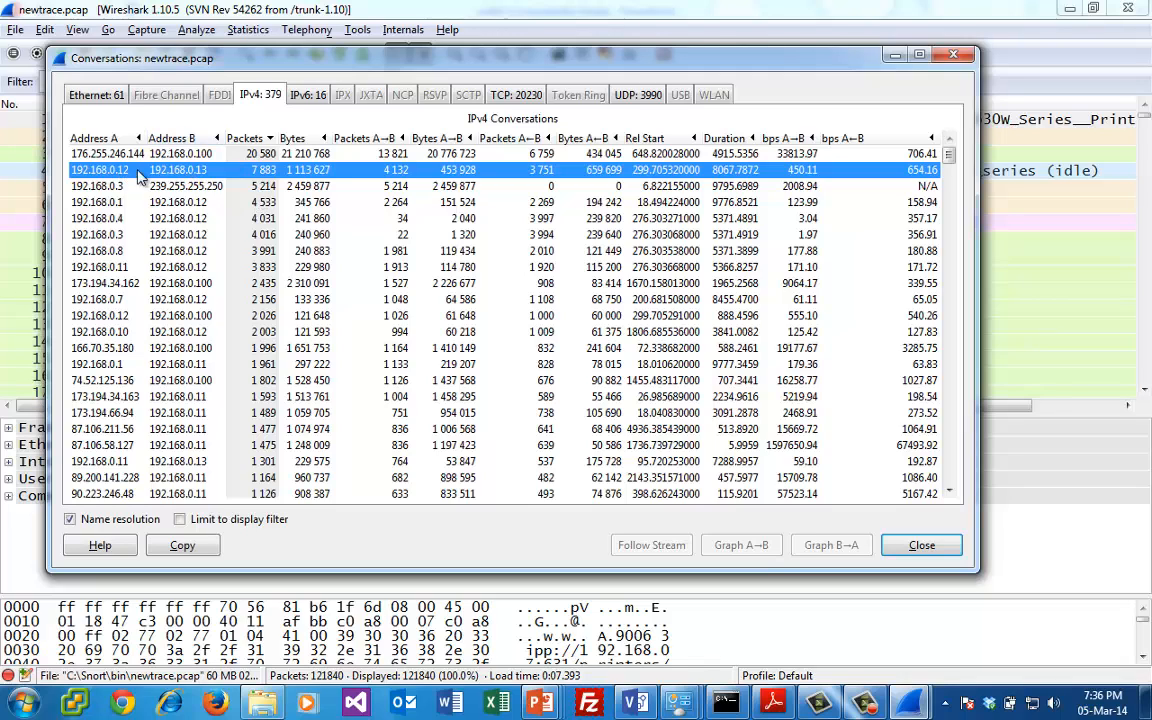
{"action": "left_click", "coordinate": [230, 187]}
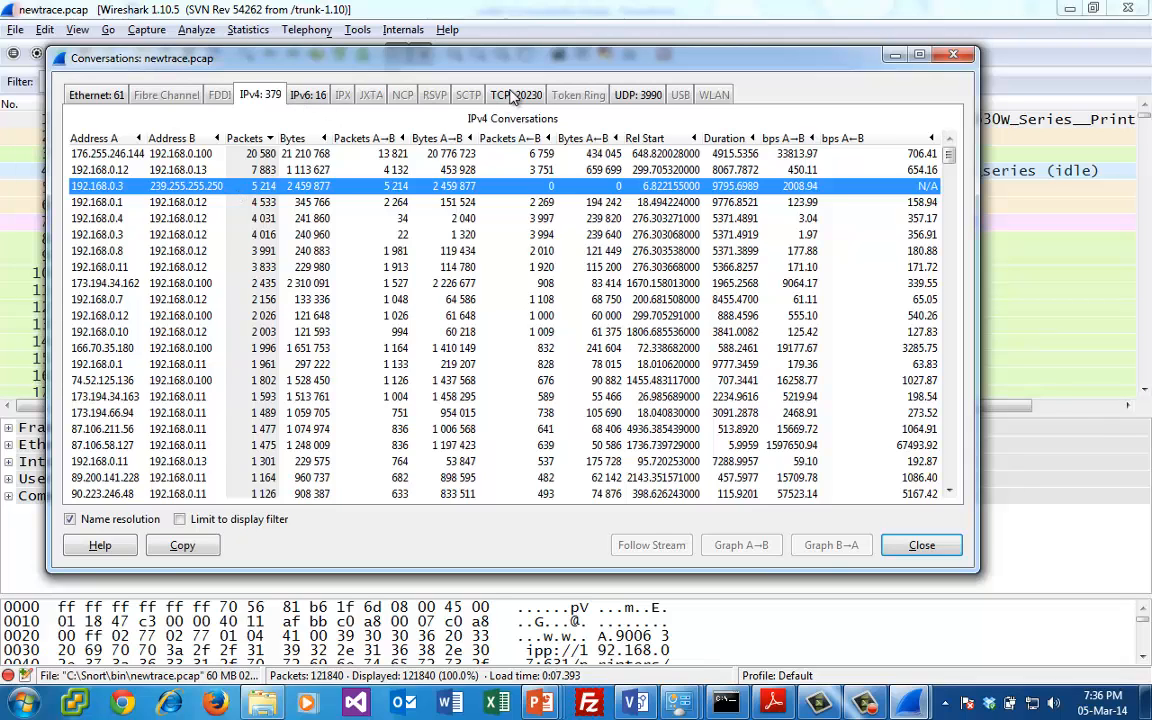
- Review the TCP conversations sorted by Port B in ascending order, and select the first one from 10.0.0.1
{"action": "left_click", "coordinate": [516, 95]}
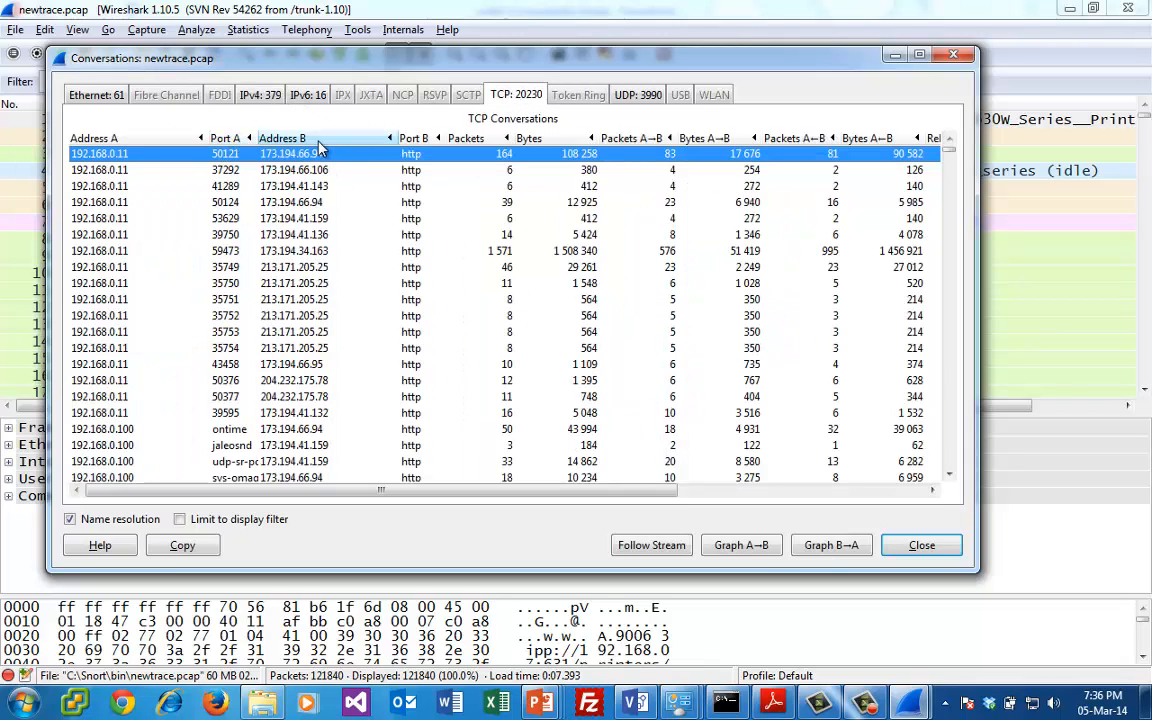
{"action": "left_click", "coordinate": [414, 140]}
{"action": "left_click", "coordinate": [431, 143]}
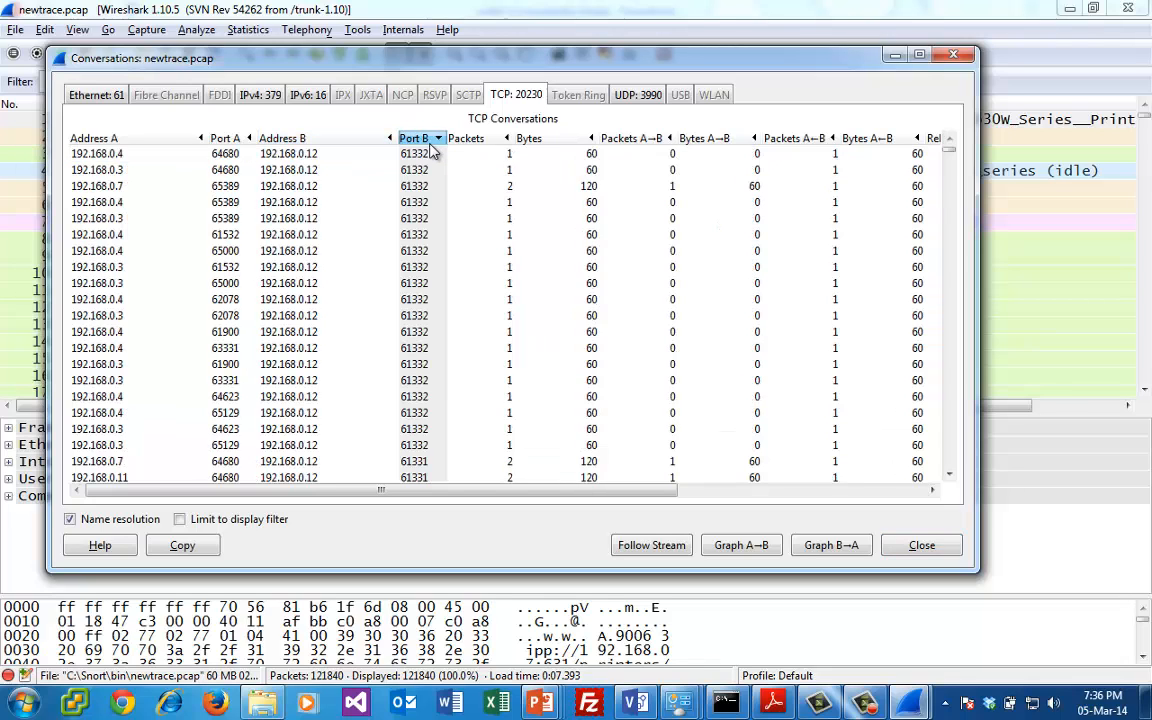
{"action": "left_click", "coordinate": [431, 143]}
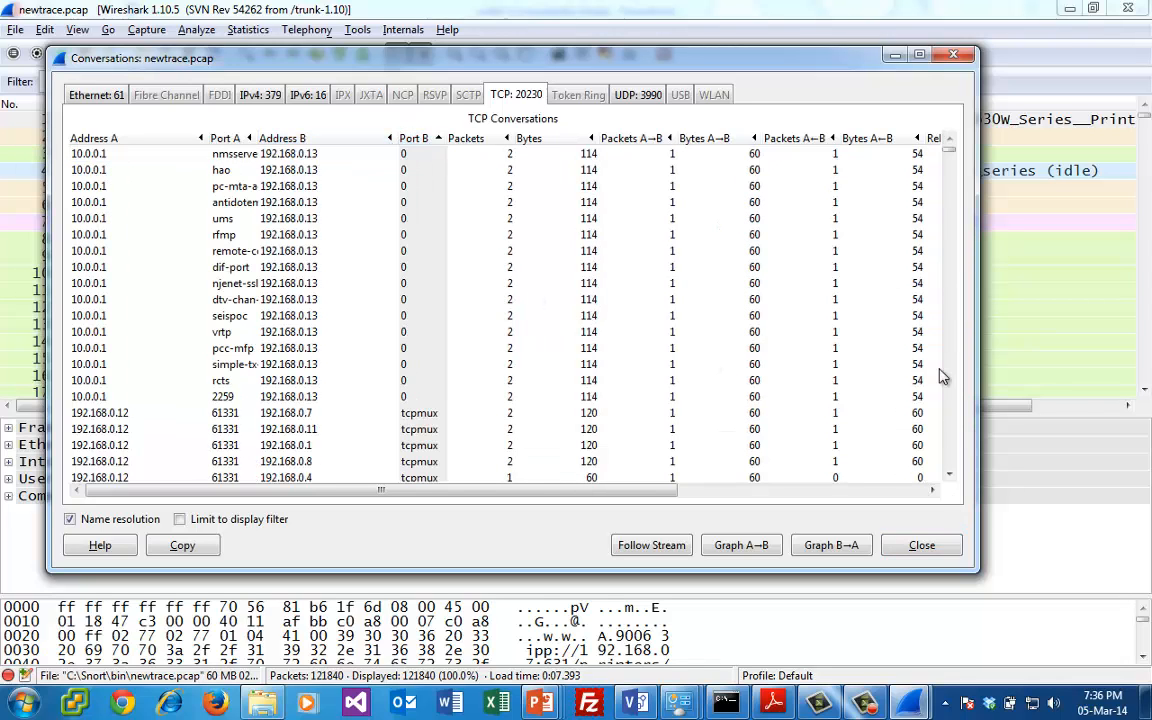
{"action": "left_click_drag", "start_coordinate": [951, 155], "coordinate": [966, 96]}
{"action": "left_click", "coordinate": [200, 153]}
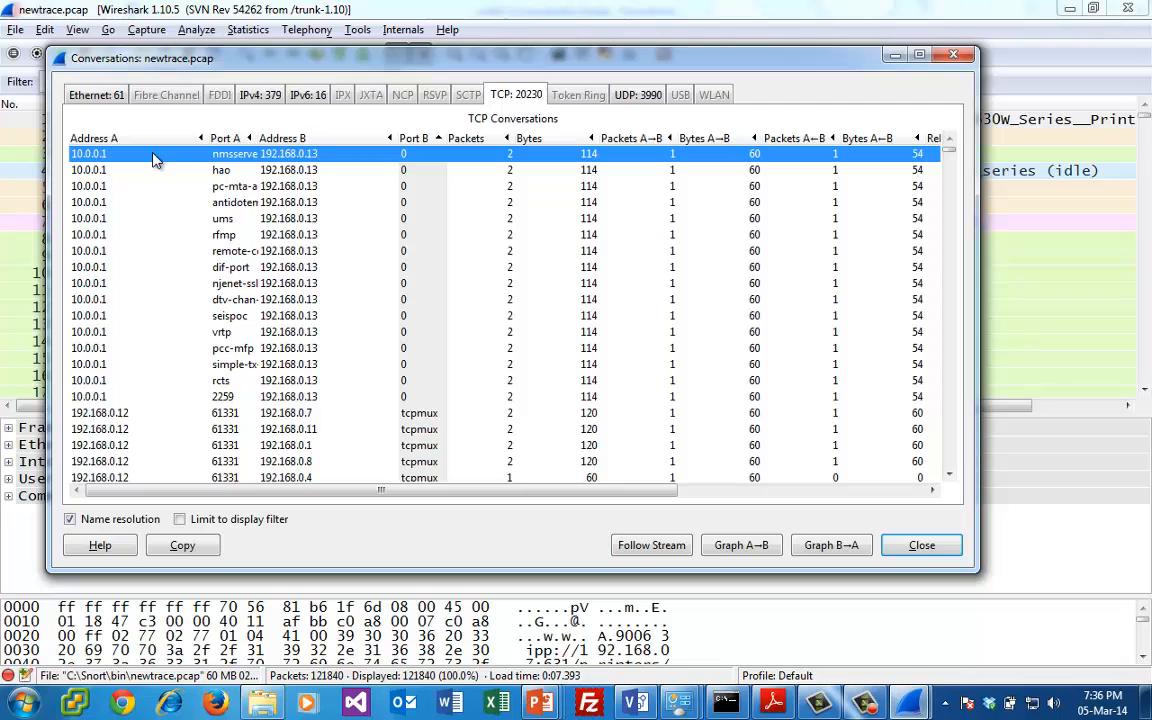
- Review the UDP conversations, inspecting the domain entries from 192.168.0.11 to 192.168.0.1
{"action": "left_click", "coordinate": [641, 94]}
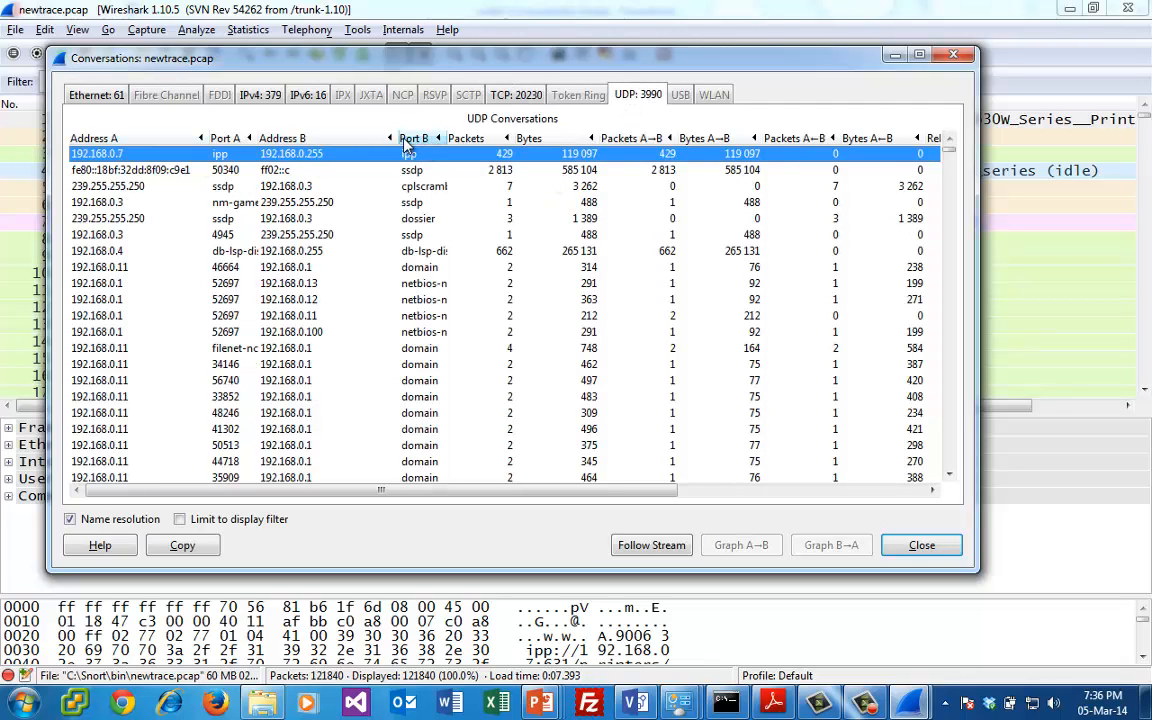
{"action": "left_click", "coordinate": [430, 350]}
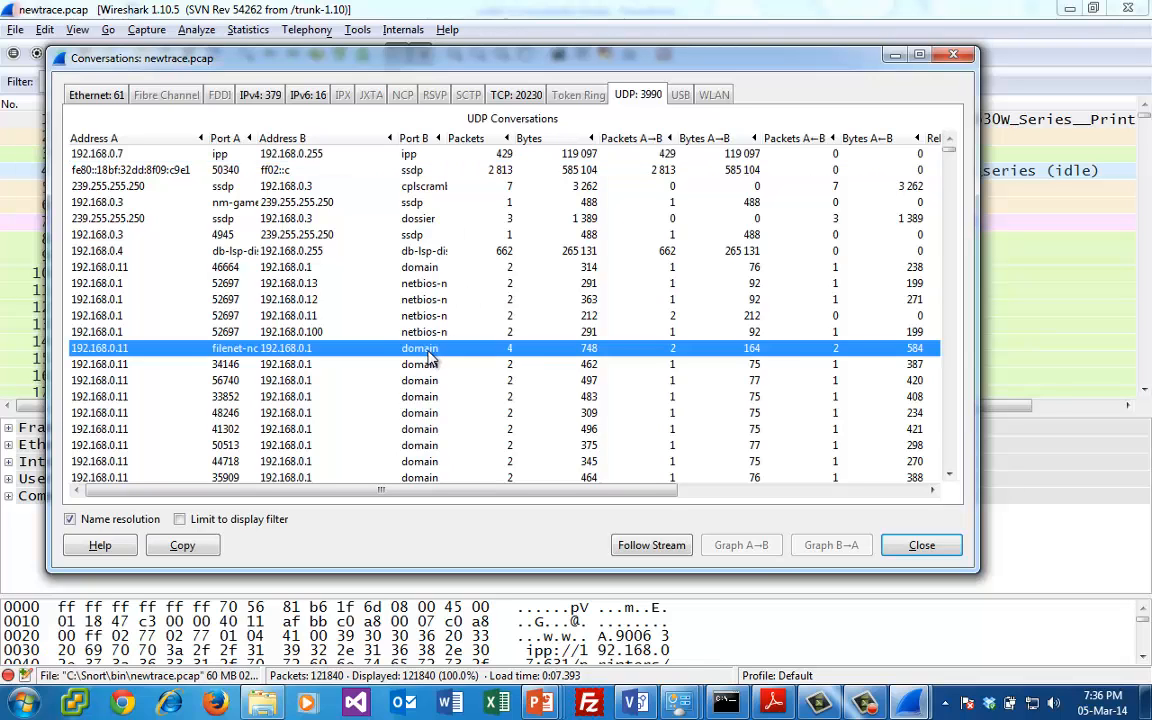
{"action": "left_click", "coordinate": [432, 366]}
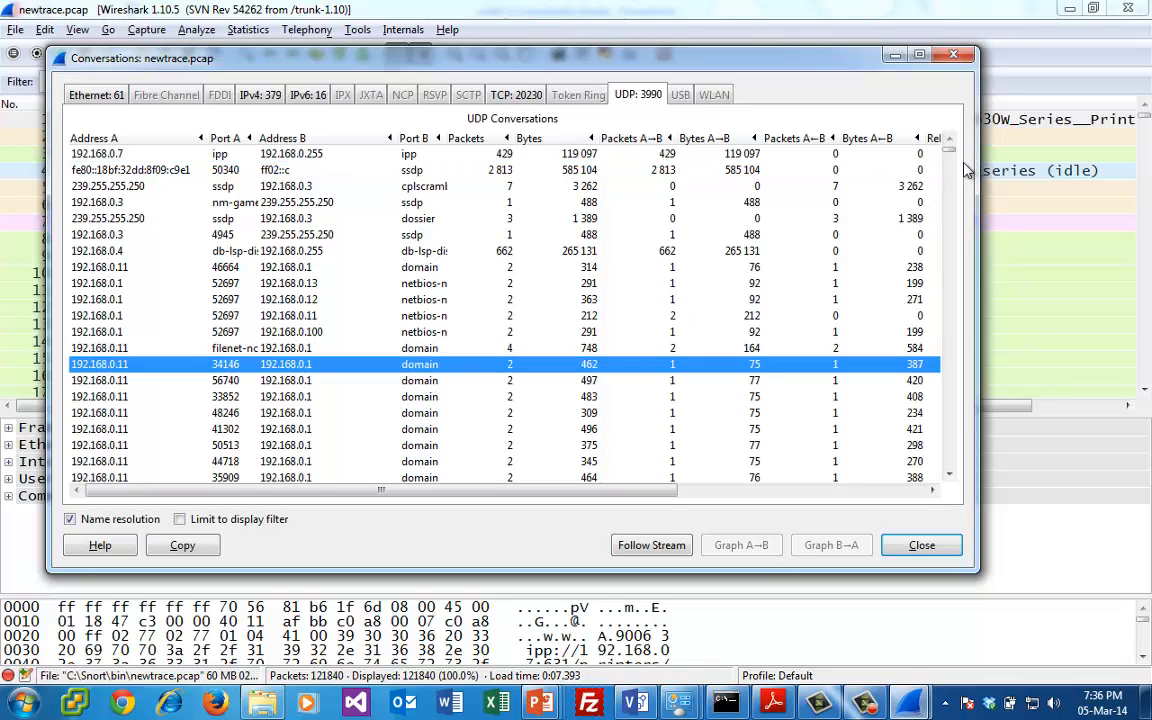
{"action": "left_click_drag", "start_coordinate": [952, 158], "coordinate": [785, 131]}
- Select the IPv4 conversation between 192.168.0.12 and 192.168.0.13, and sort the TCP conversations by Port B in descending order
{"action": "left_click", "coordinate": [242, 96]}
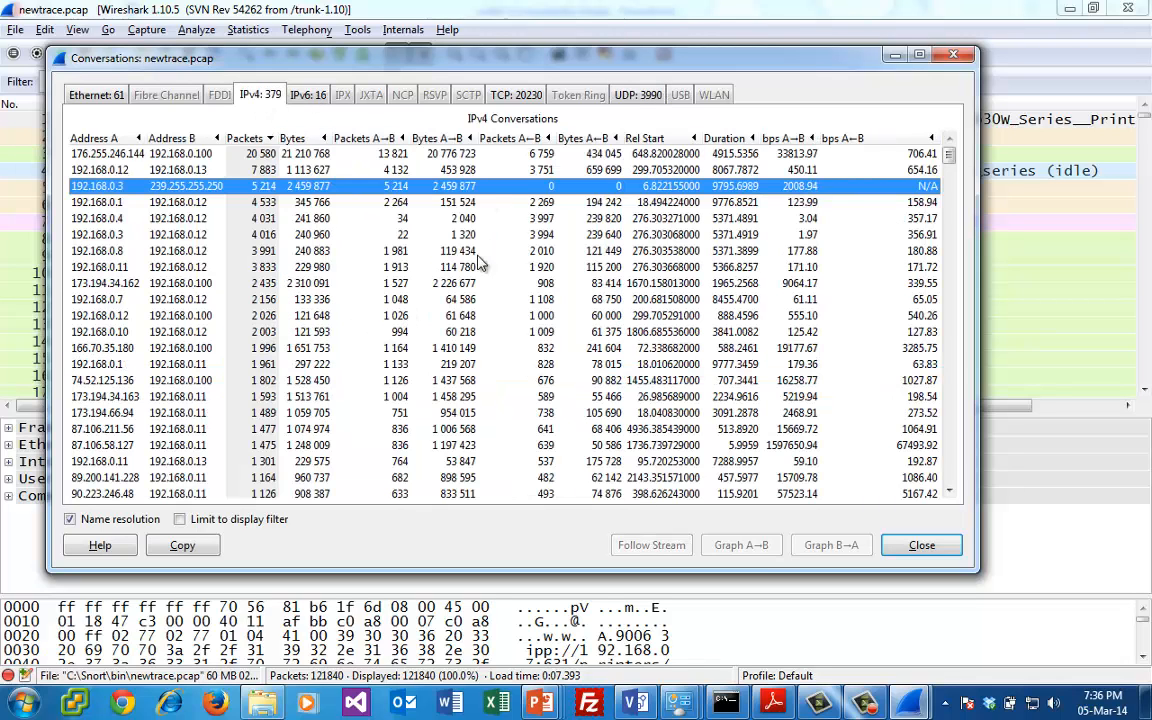
{"action": "left_click", "coordinate": [395, 170]}
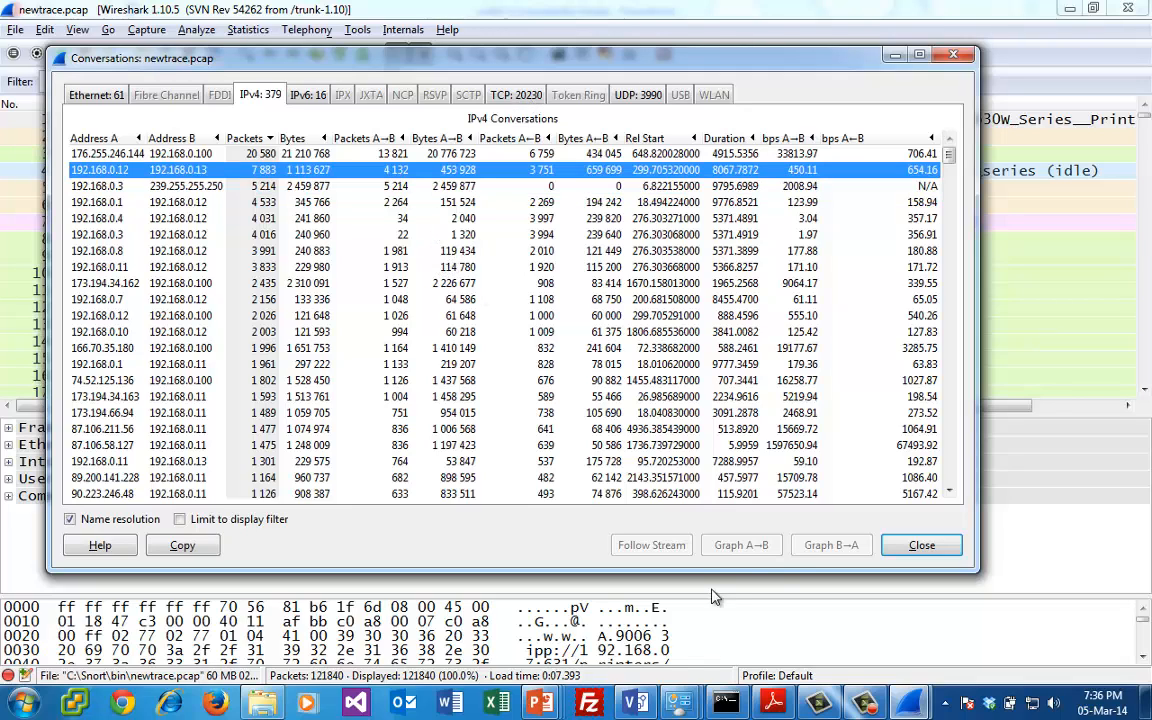
{"action": "left_click", "coordinate": [516, 94]}
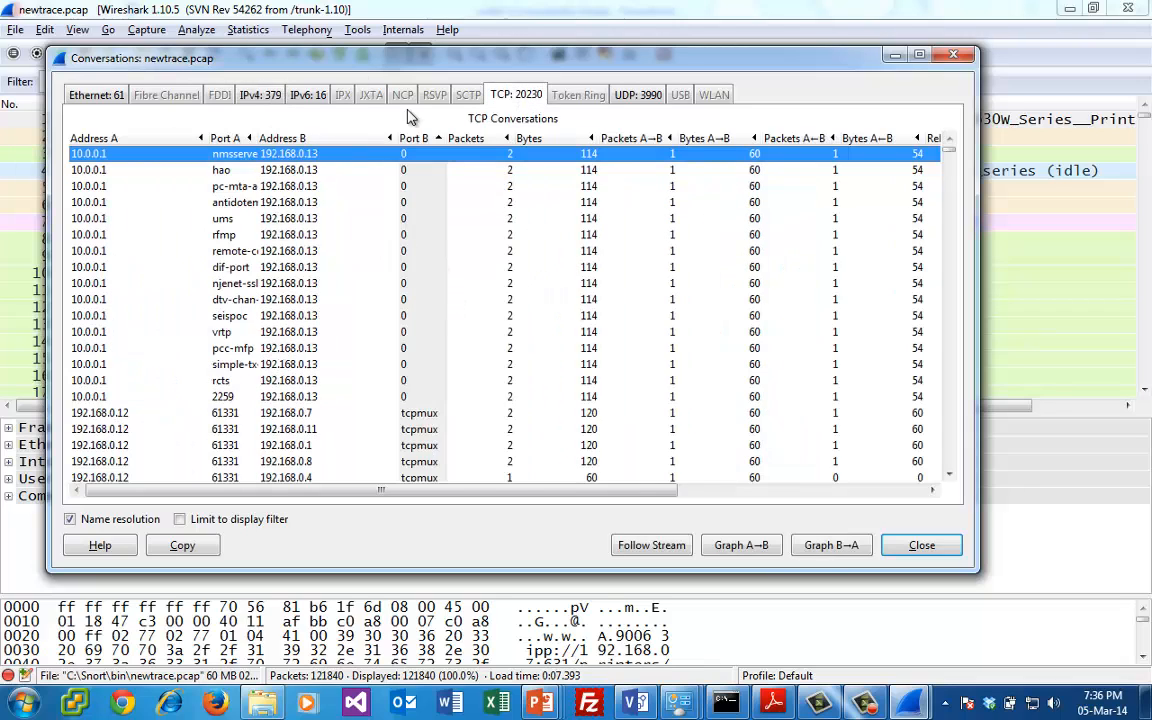
{"action": "left_click", "coordinate": [413, 138]}
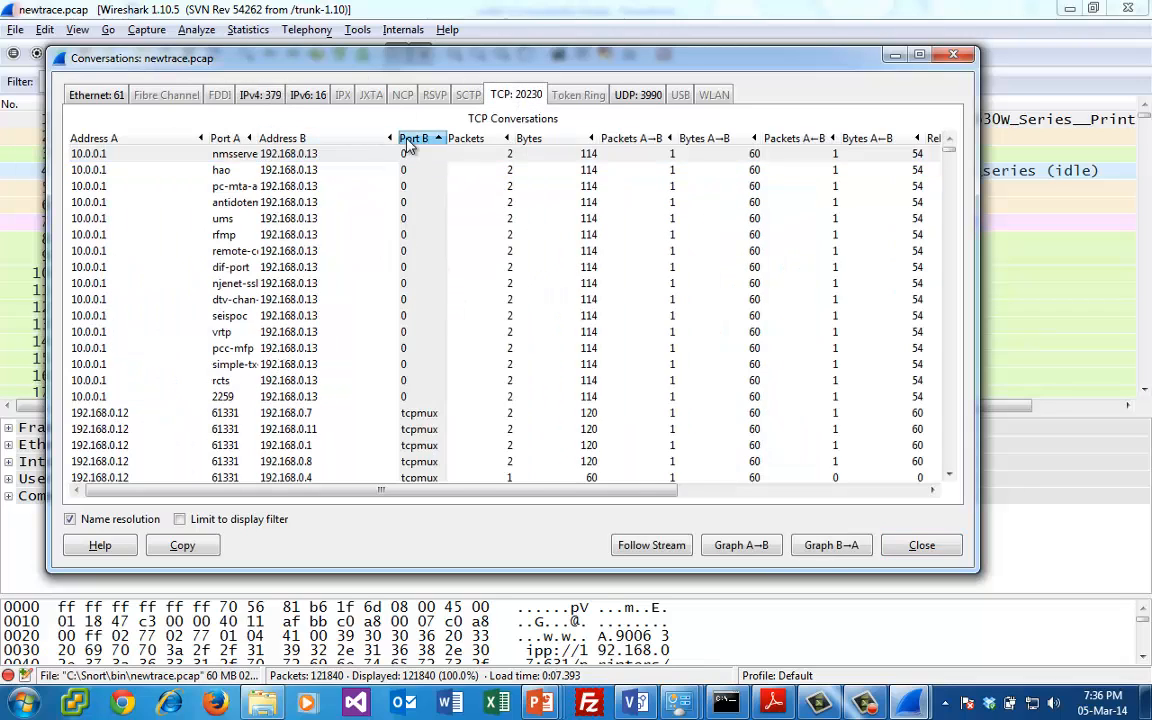
- Graph the A→B traffic from 192.168.0.4 port 65129 to 192.168.0.12 port 61332, and close the graph and the conversation statistics
{"action": "left_click", "coordinate": [419, 414]}
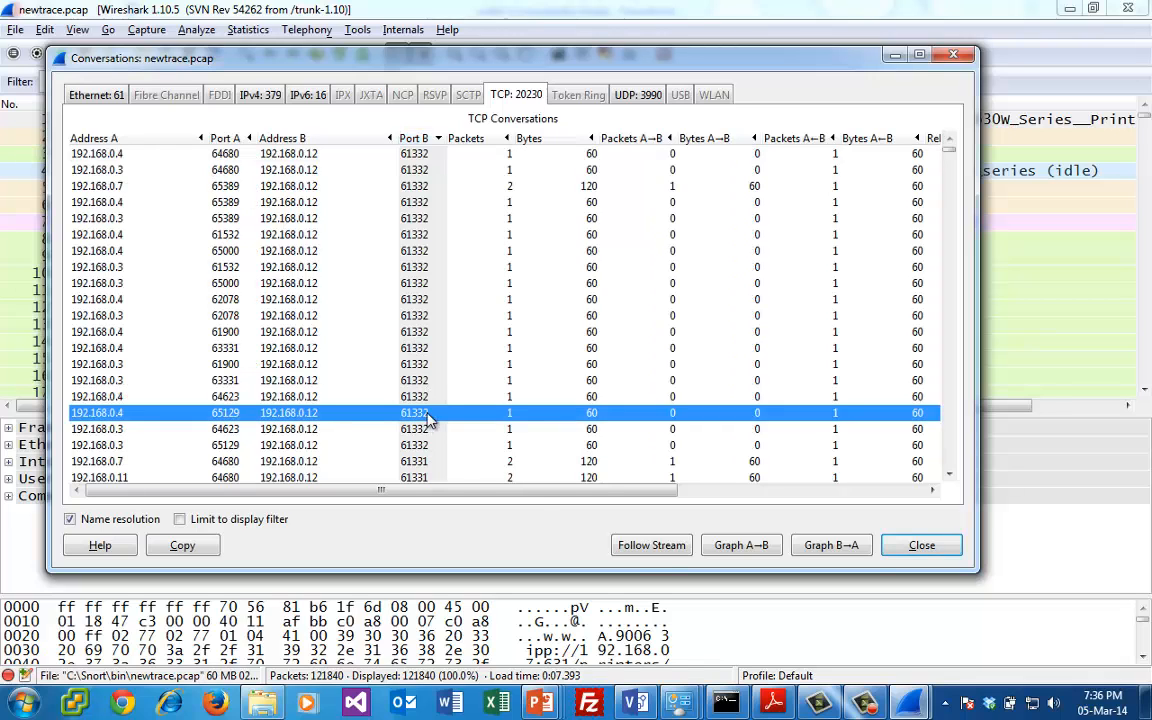
{"action": "left_click", "coordinate": [740, 544]}
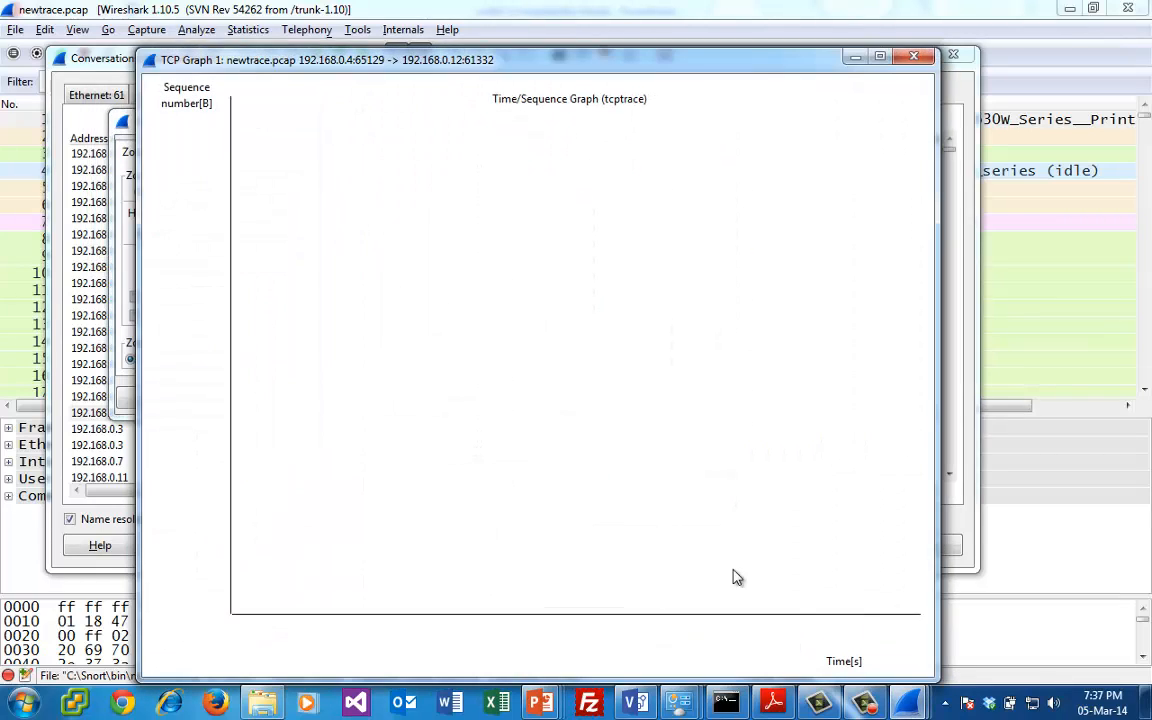
{"action": "left_click", "coordinate": [913, 56]}
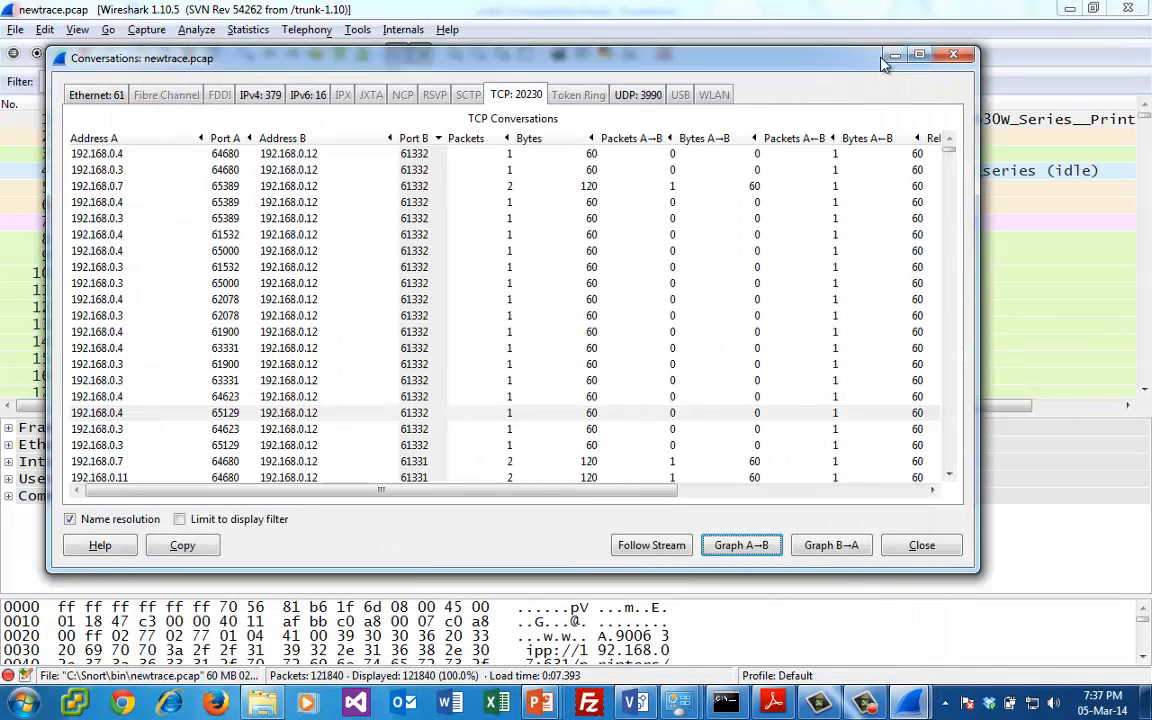
{"action": "left_click", "coordinate": [953, 57]}
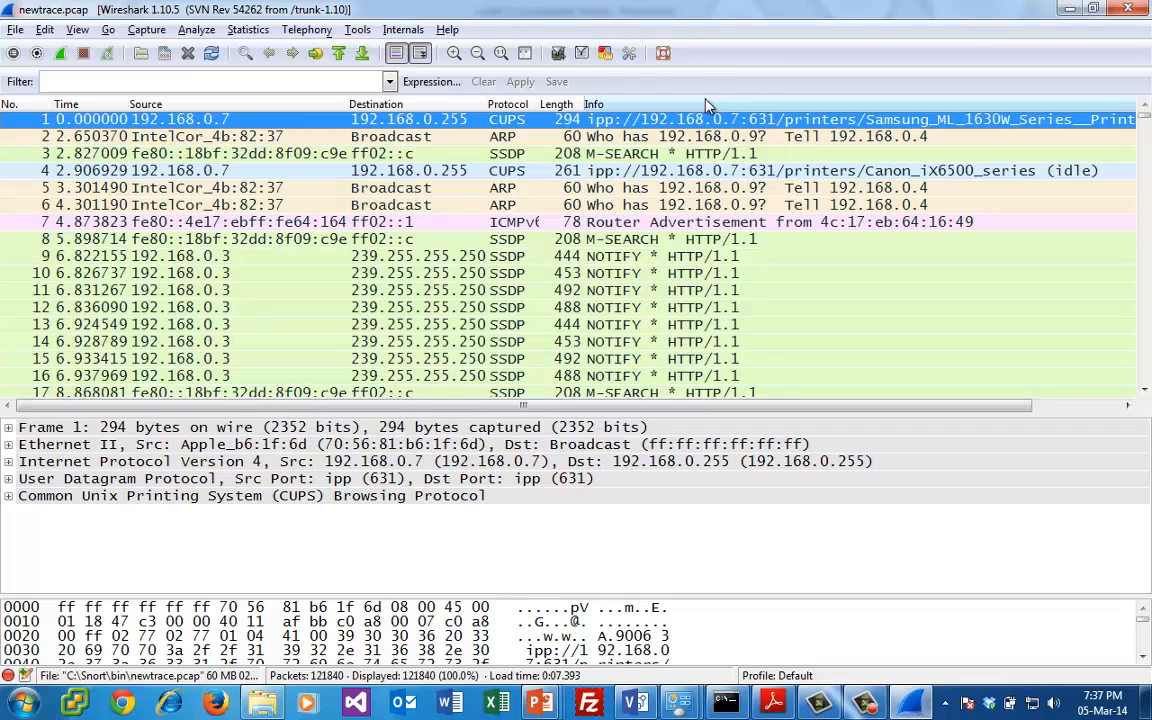
- Filter the packet list to show only arp traffic
{"action": "left_click", "coordinate": [296, 81]}
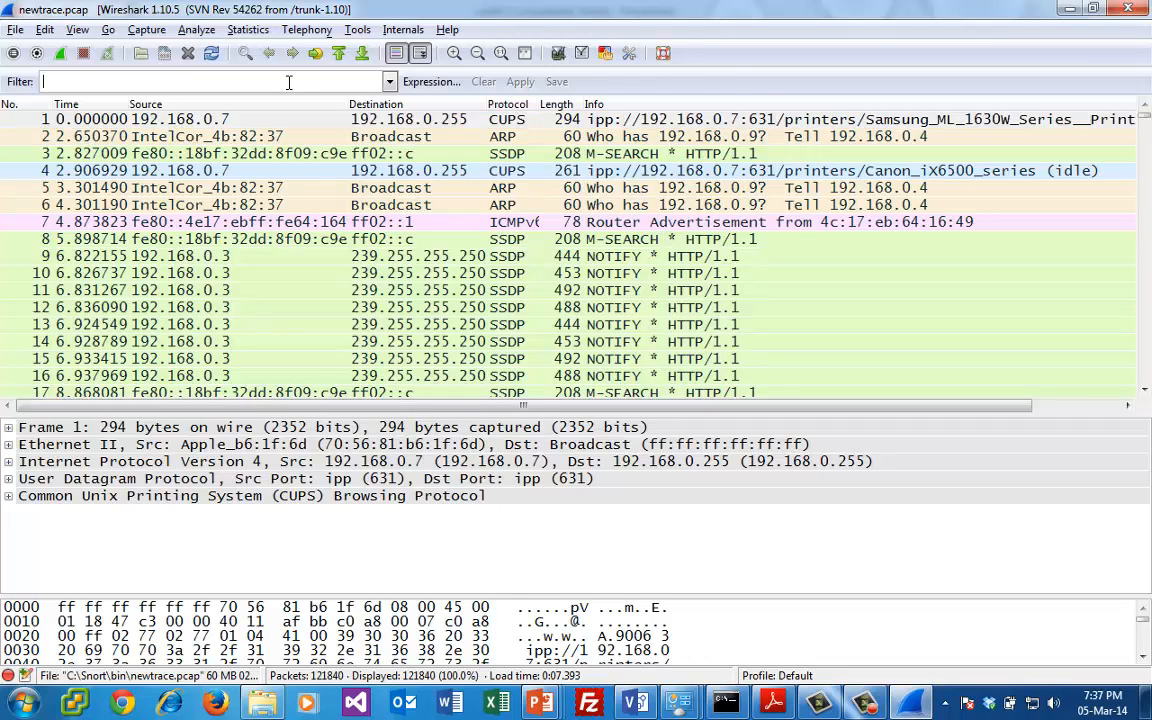
{"action": "type", "text": "arp"}
{"action": "key", "text": "Return"}
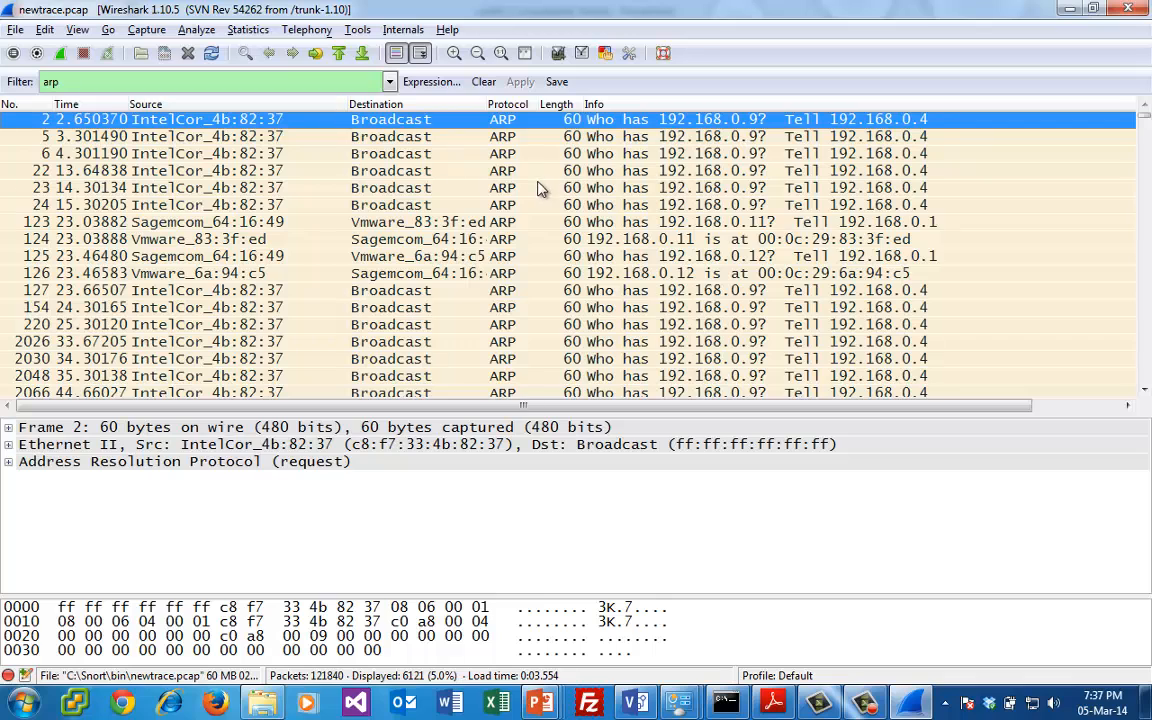
- Examine the ARP request and reply for 192.168.0.11, plus the replies for 192.168.0.12, 192.168.0.13 and 192.168.0.100
{"action": "left_click", "coordinate": [709, 239]}
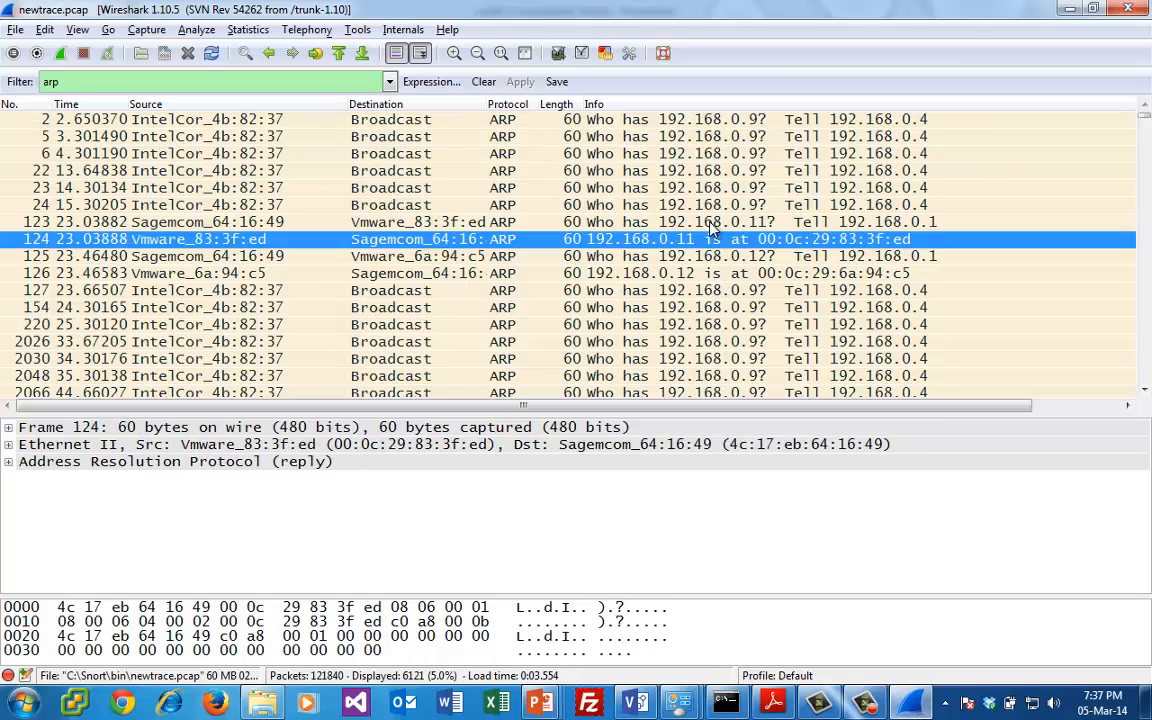
{"action": "left_click", "coordinate": [713, 222]}
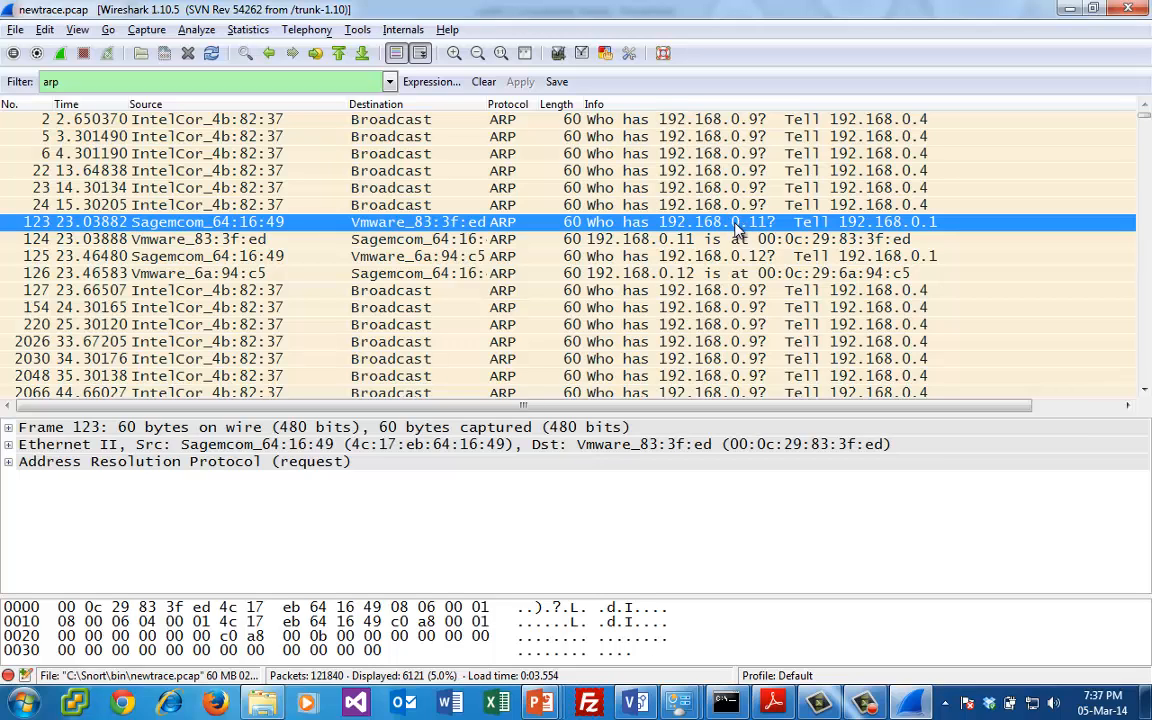
{"action": "left_click", "coordinate": [764, 243]}
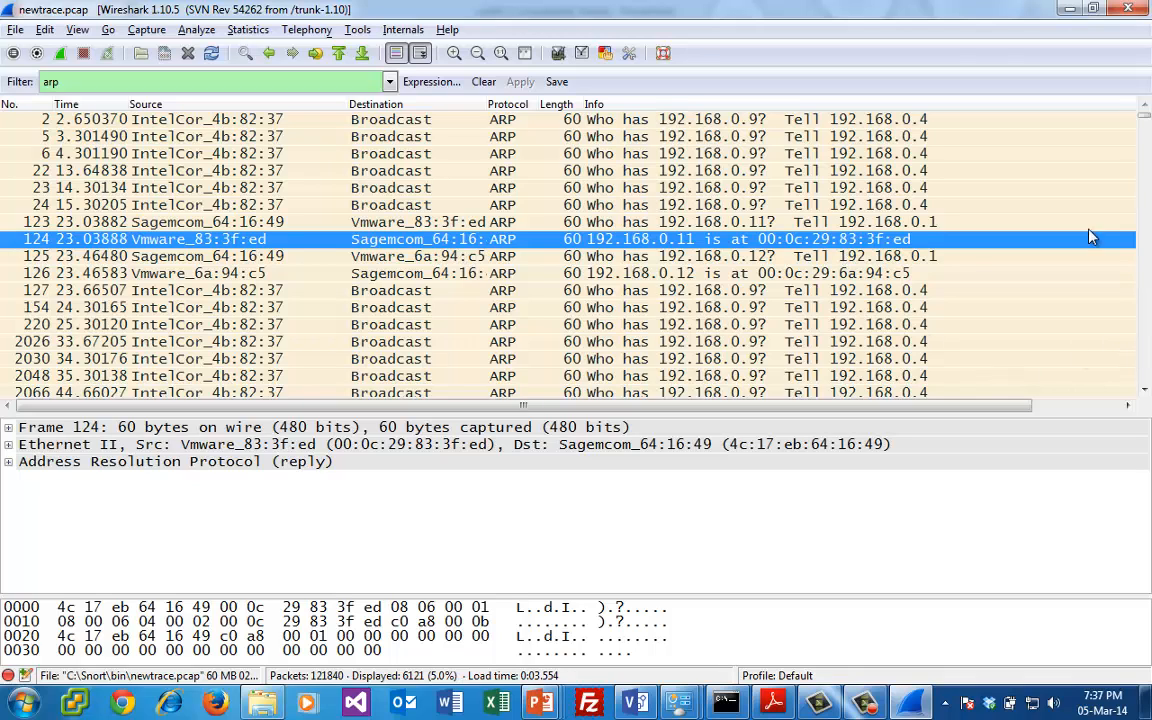
{"action": "left_click", "coordinate": [832, 268]}
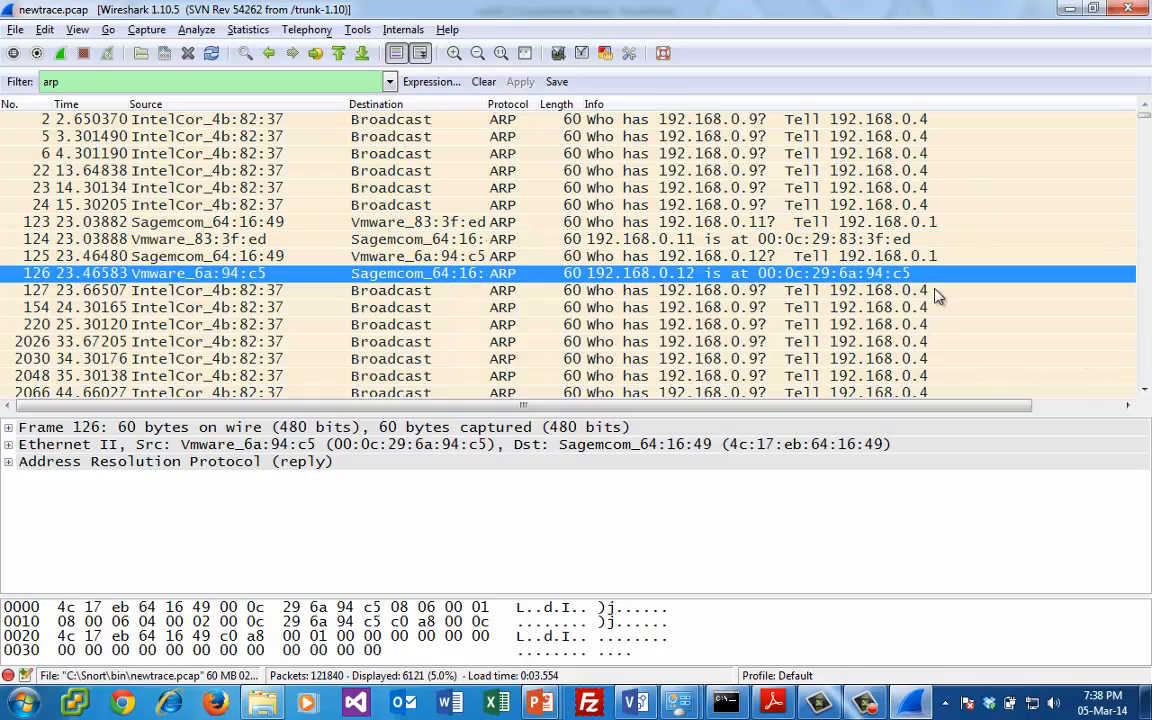
{"action": "scroll", "coordinate": [1146, 369], "scroll_direction": "down", "scroll_amount": 5}
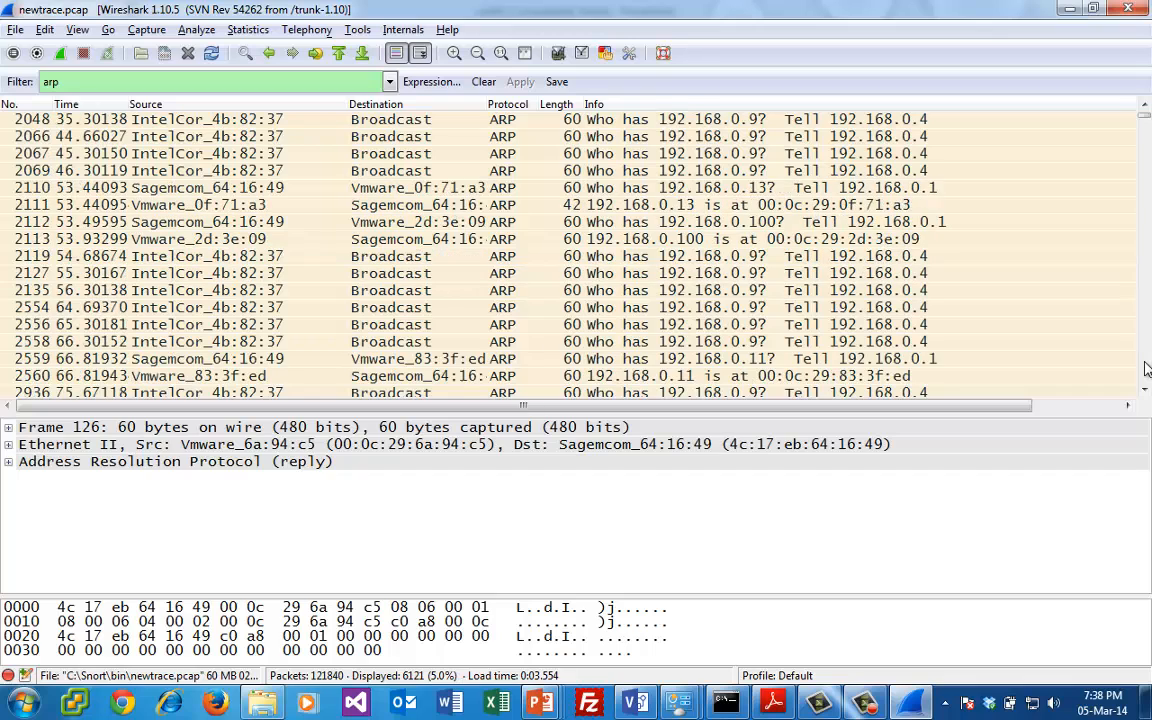
{"action": "left_click", "coordinate": [772, 206]}
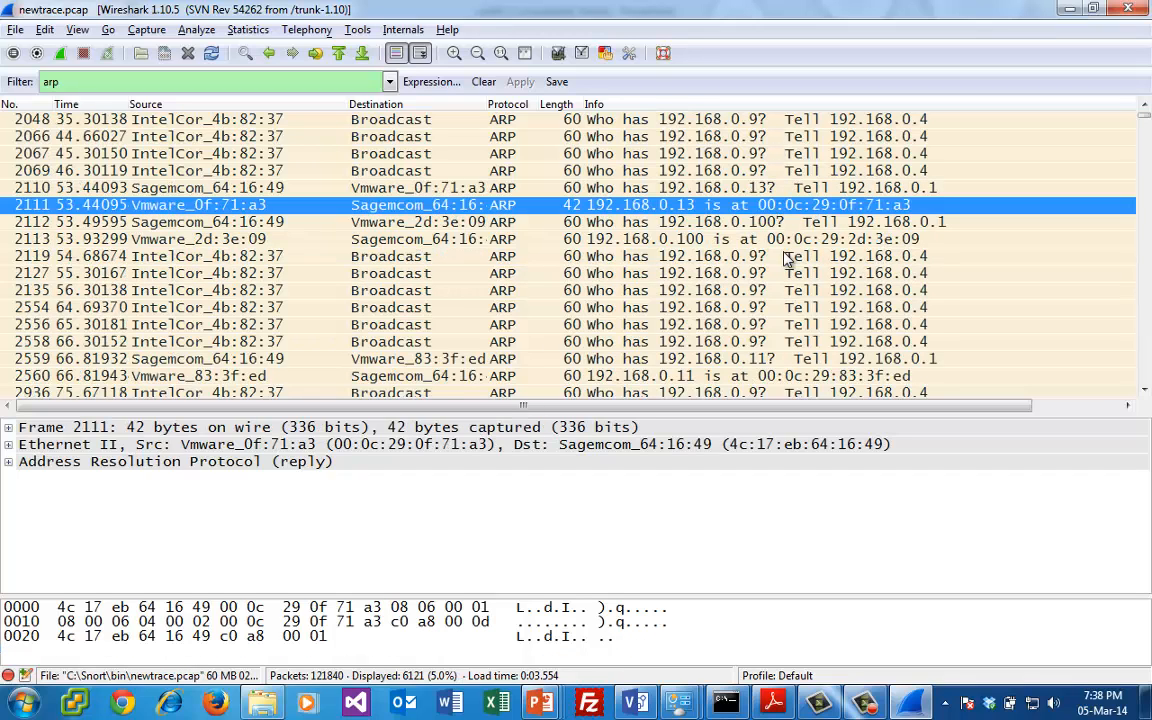
{"action": "left_click", "coordinate": [786, 239]}
{"action": "left_click", "coordinate": [797, 376]}
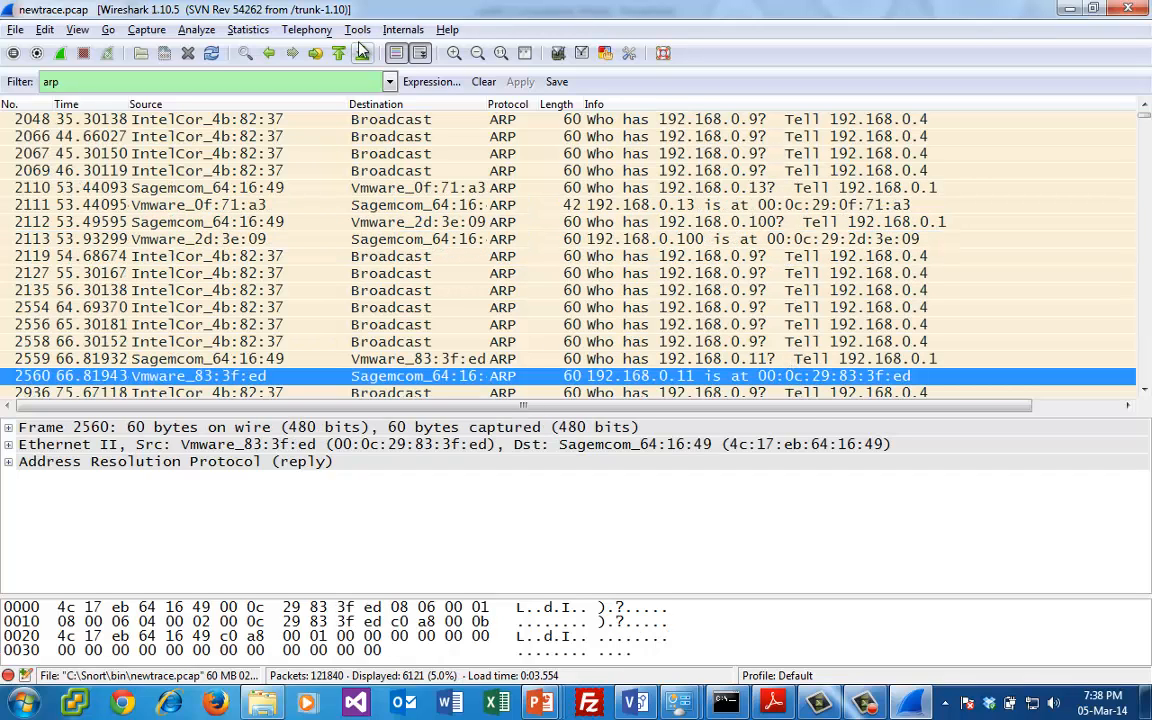
- Extend the display filter expression to arp.opcode without applying it
{"action": "left_click", "coordinate": [213, 80]}
{"action": "type", "text": "."}
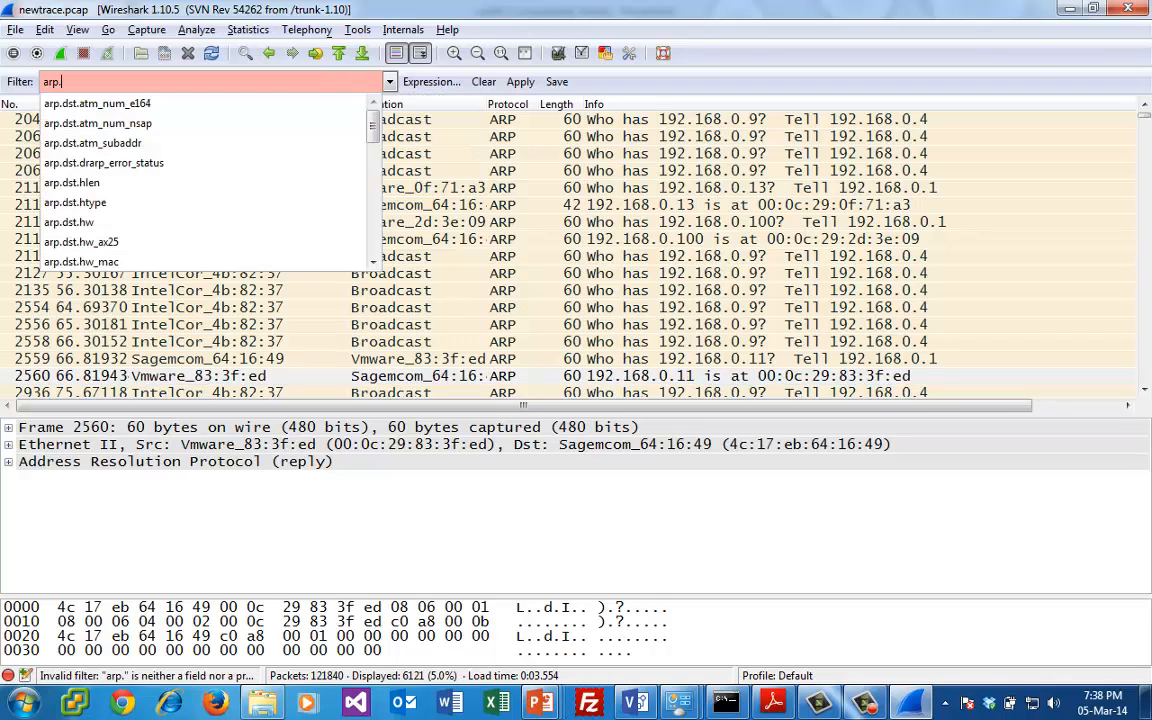
{"action": "type", "text": "opcode"}
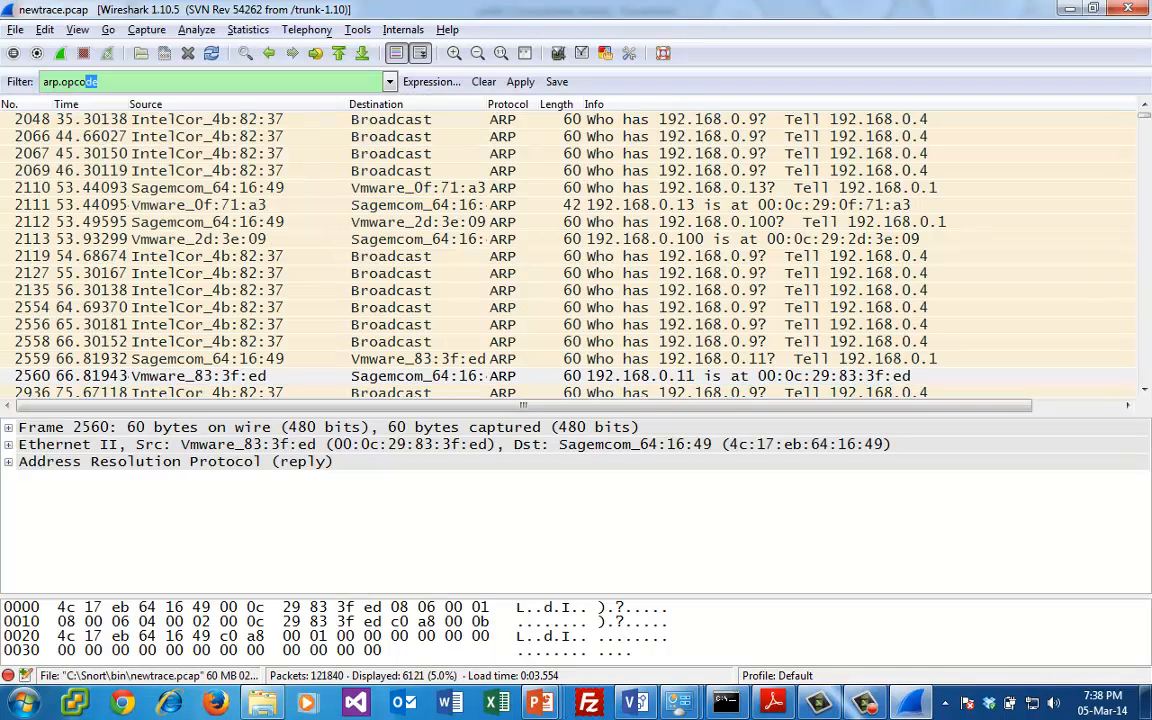
- Expand the Address Resolution Protocol details of the request for 192.168.0.13 and select its Opcode field
{"action": "left_click", "coordinate": [603, 190]}
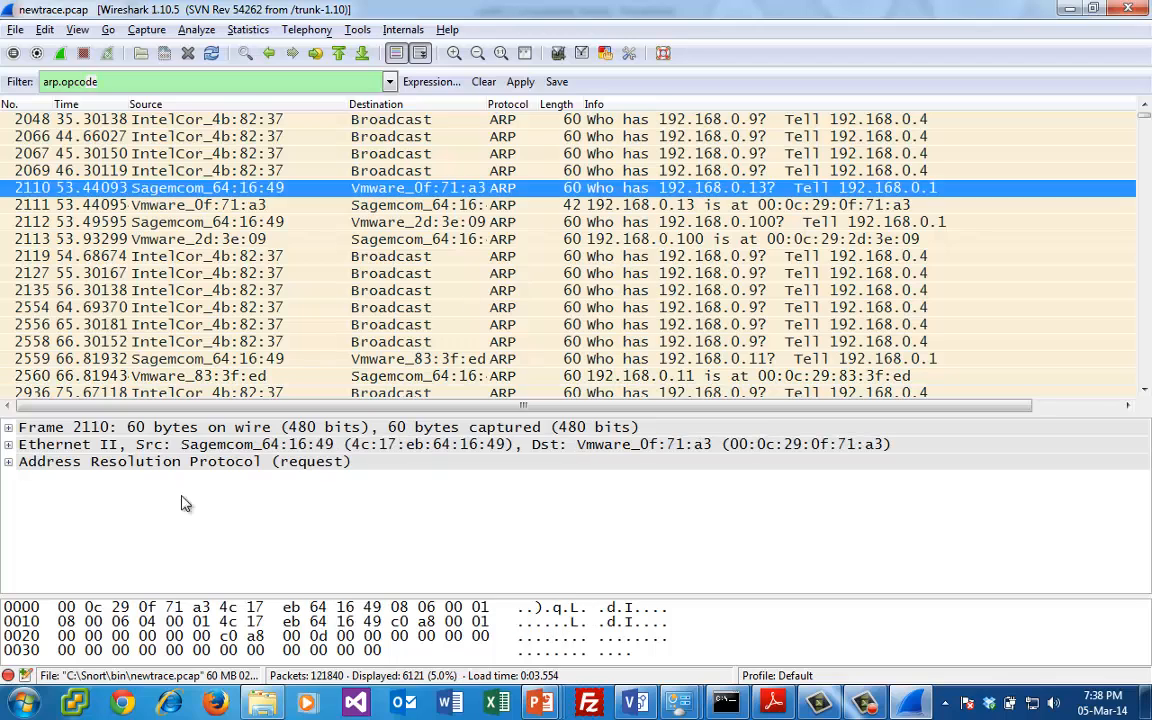
{"action": "left_click", "coordinate": [15, 427]}
{"action": "left_click", "coordinate": [8, 461]}
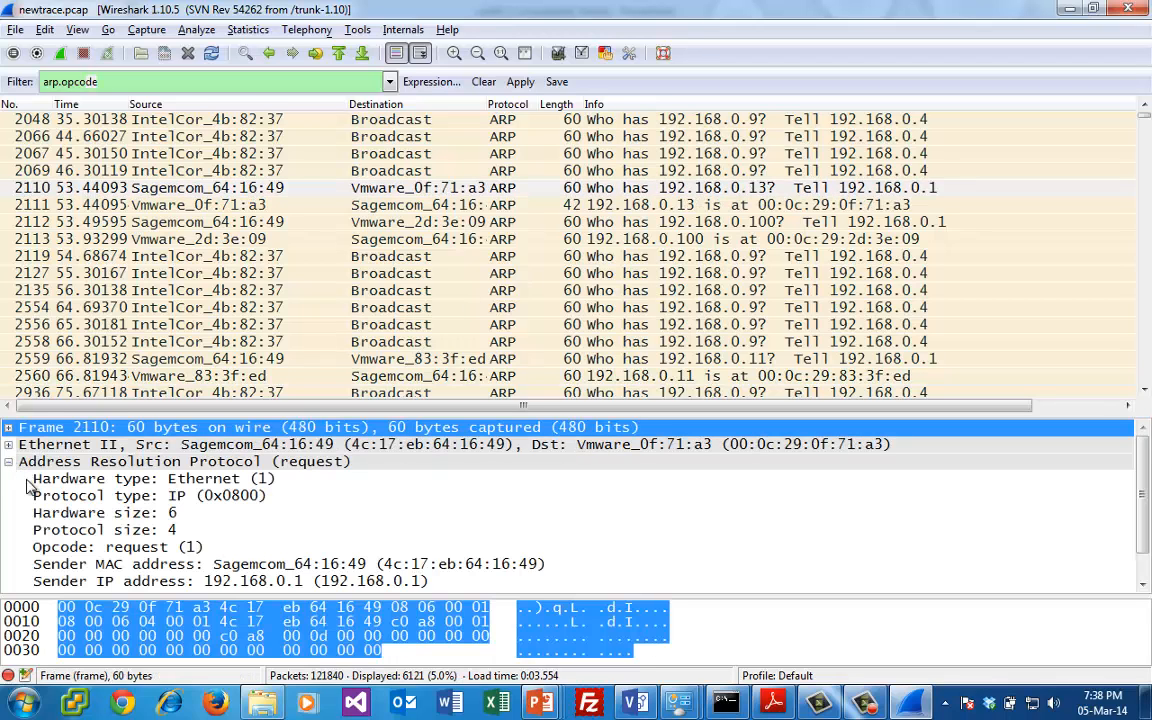
{"action": "left_click", "coordinate": [198, 547]}
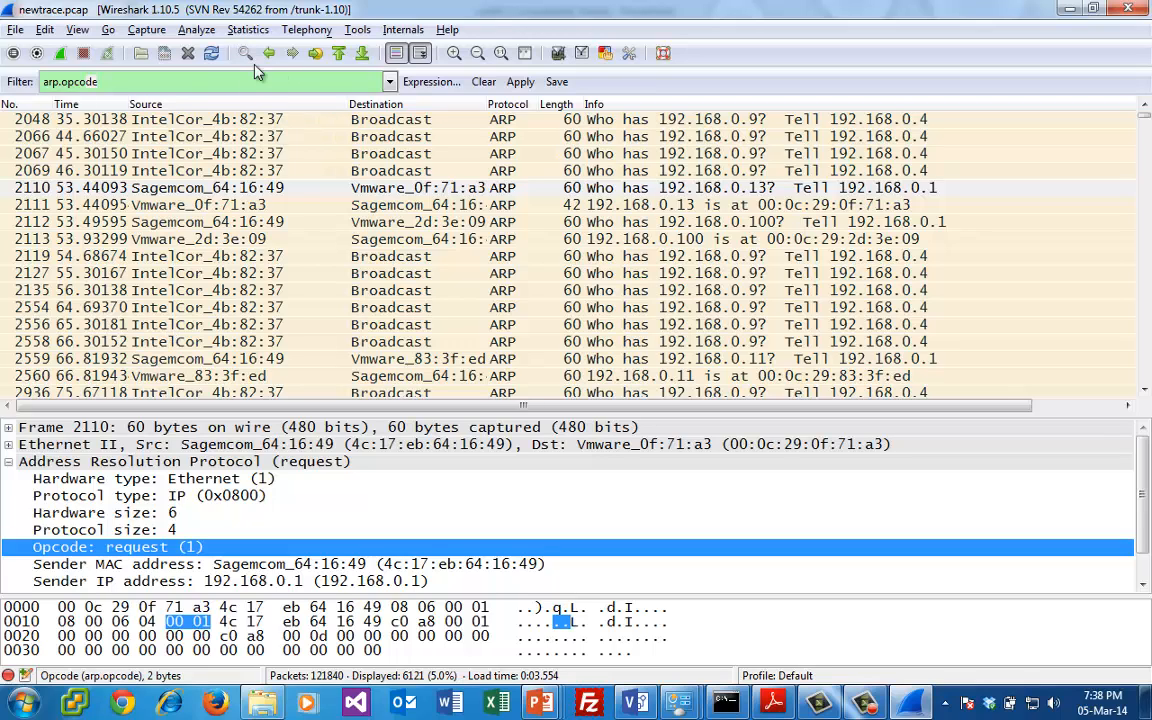
- Apply the filter arp.opcode==1 to show only ARP requests, and view them from the first packet
{"action": "left_click", "coordinate": [226, 78]}
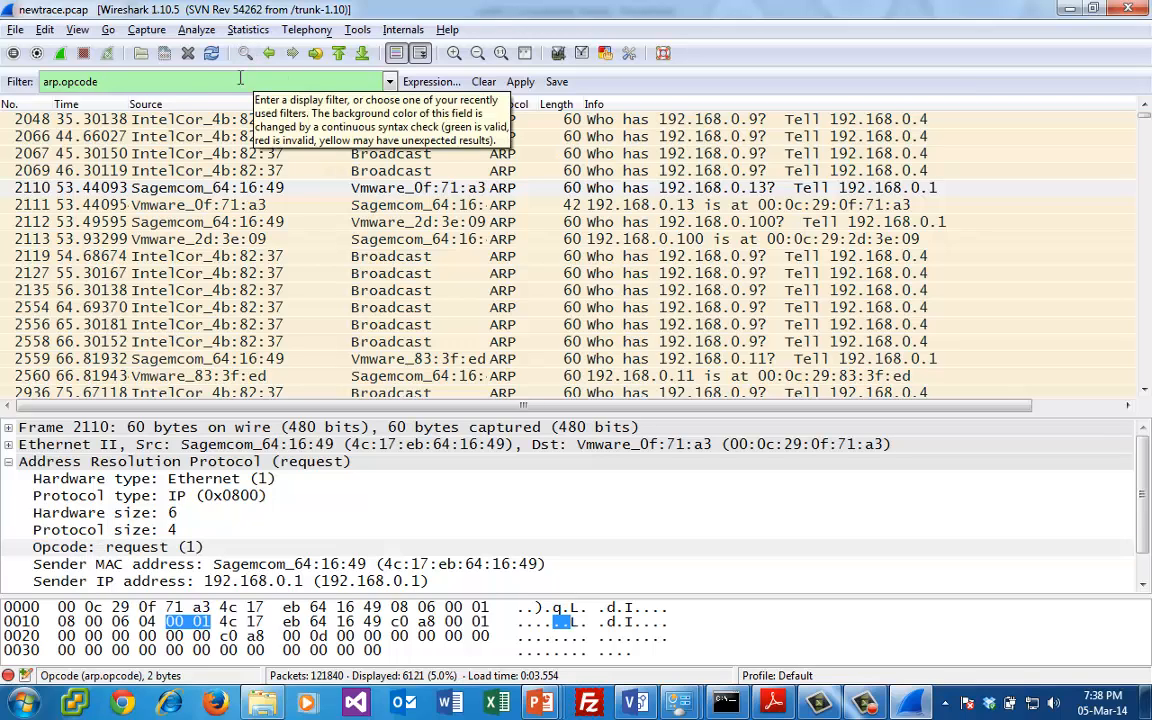
{"action": "type", "text": "==1"}
{"action": "key", "text": "Return"}
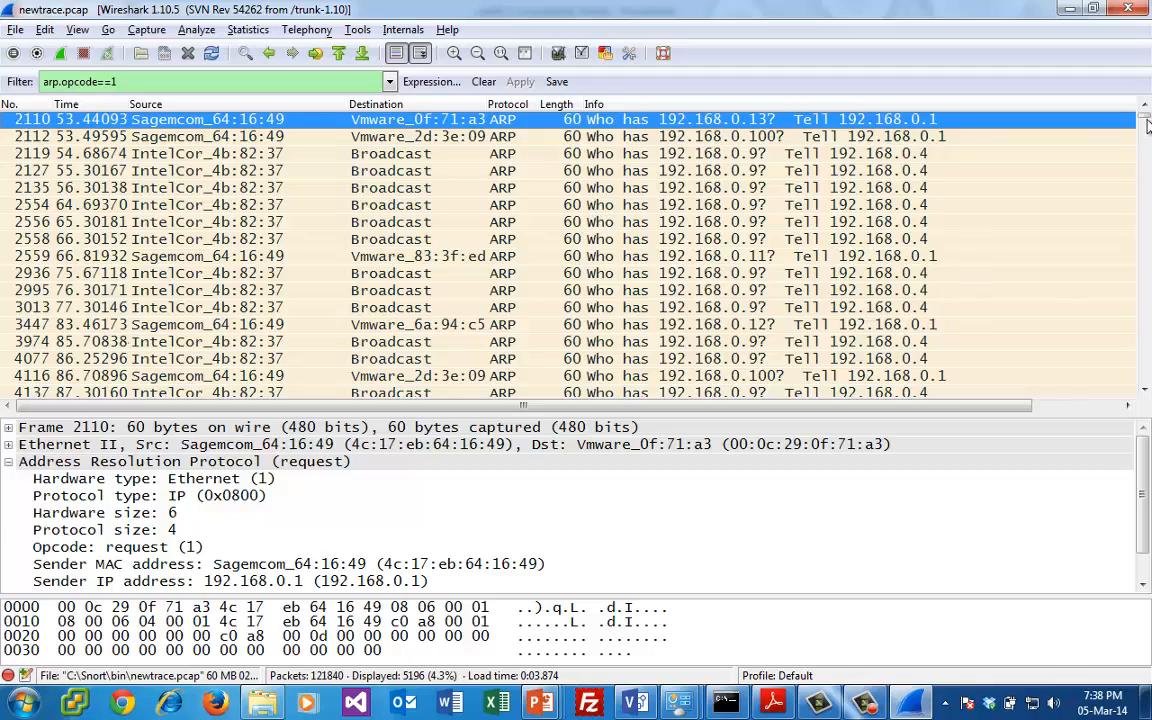
{"action": "mouse_move", "coordinate": [1147, 122]}
{"action": "left_mouse_down"}
{"action": "mouse_move", "coordinate": [1147, 362]}
{"action": "mouse_move", "coordinate": [1147, 118]}
{"action": "left_mouse_up"}
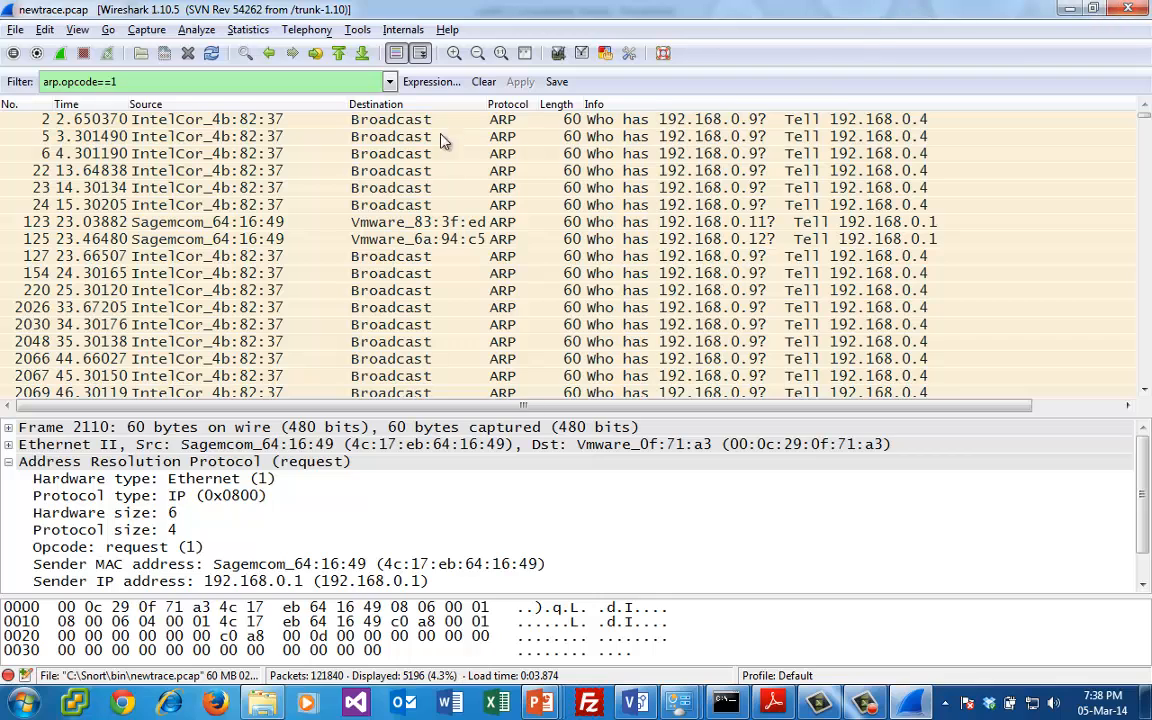
- Change the display filter to arp.opcode==2 to show only ARP replies
{"action": "left_click", "coordinate": [291, 80]}
{"action": "key", "text": "BackSpace"}
{"action": "type", "text": "2"}
{"action": "key", "text": "Return"}
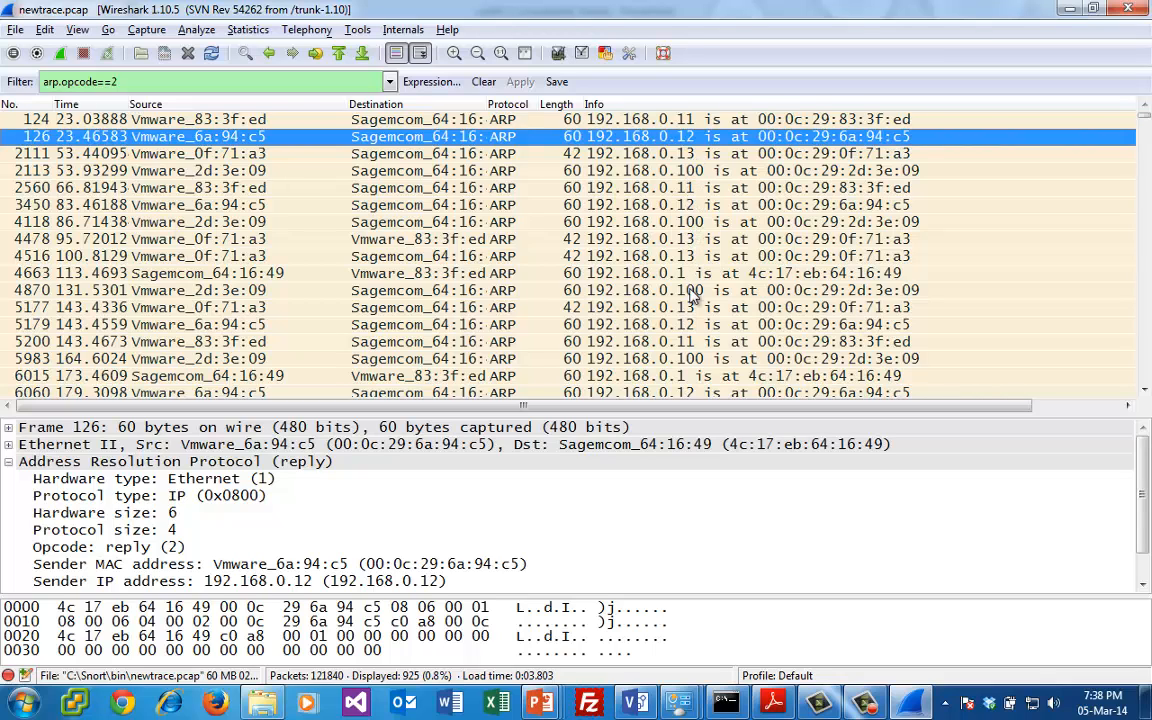
- Review the ARP replies through the capture, including the one for 192.168.0.8, checking which MAC address answers for each IP address
{"action": "left_click", "coordinate": [1145, 391]}
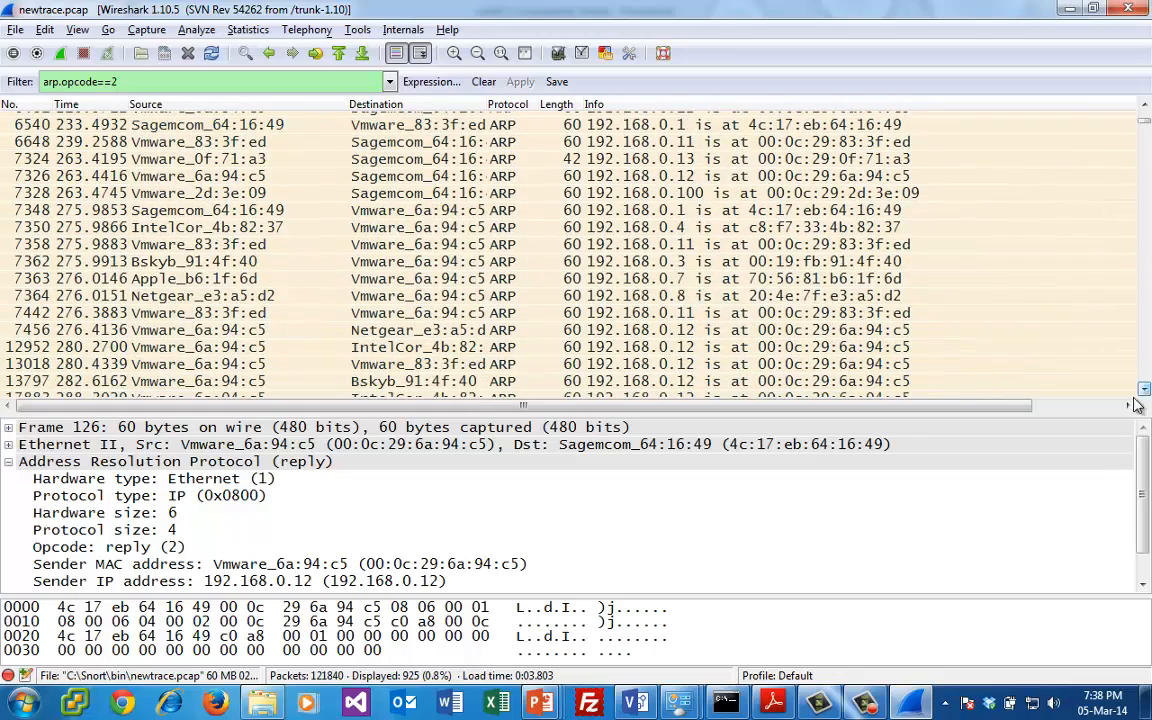
{"action": "left_click", "coordinate": [772, 296]}
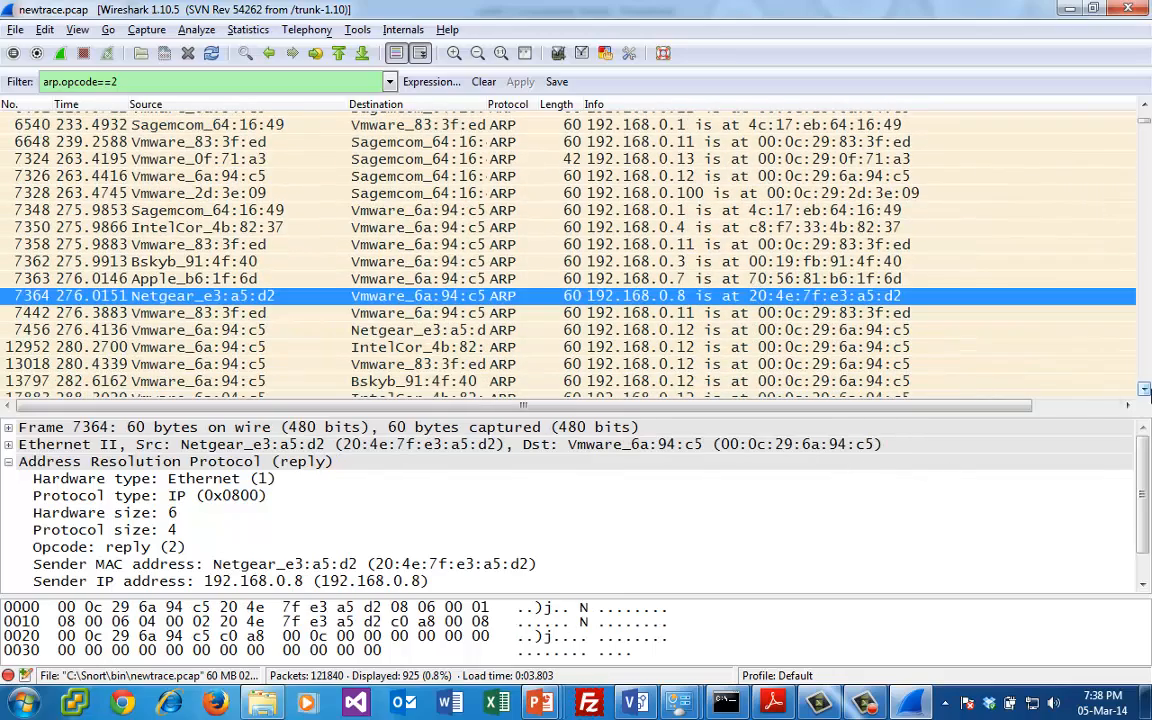
{"action": "left_click", "coordinate": [1145, 390]}
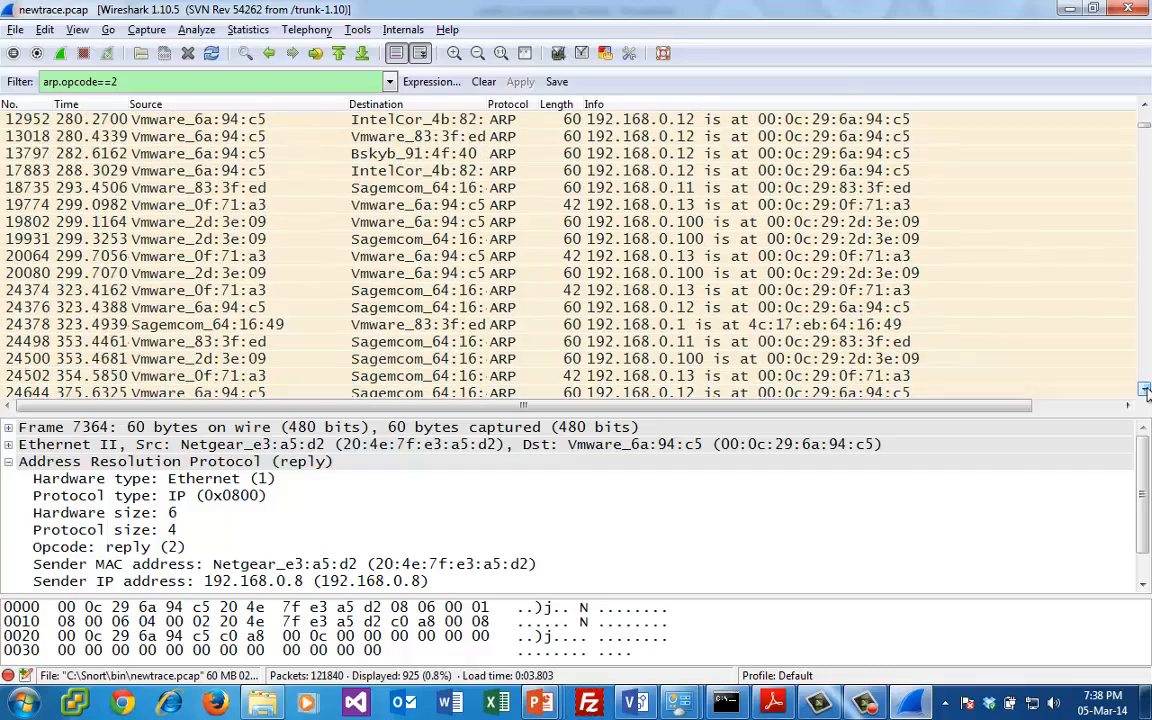
{"action": "left_click", "coordinate": [1145, 390]}
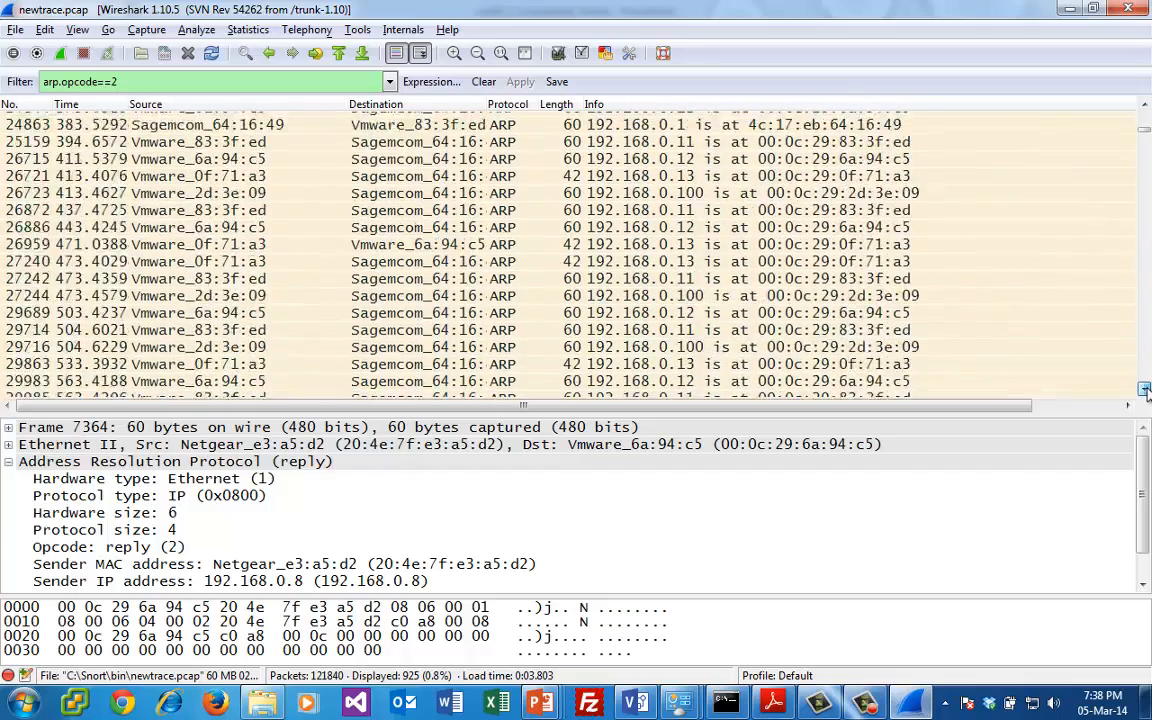
{"action": "left_click", "coordinate": [1145, 390]}
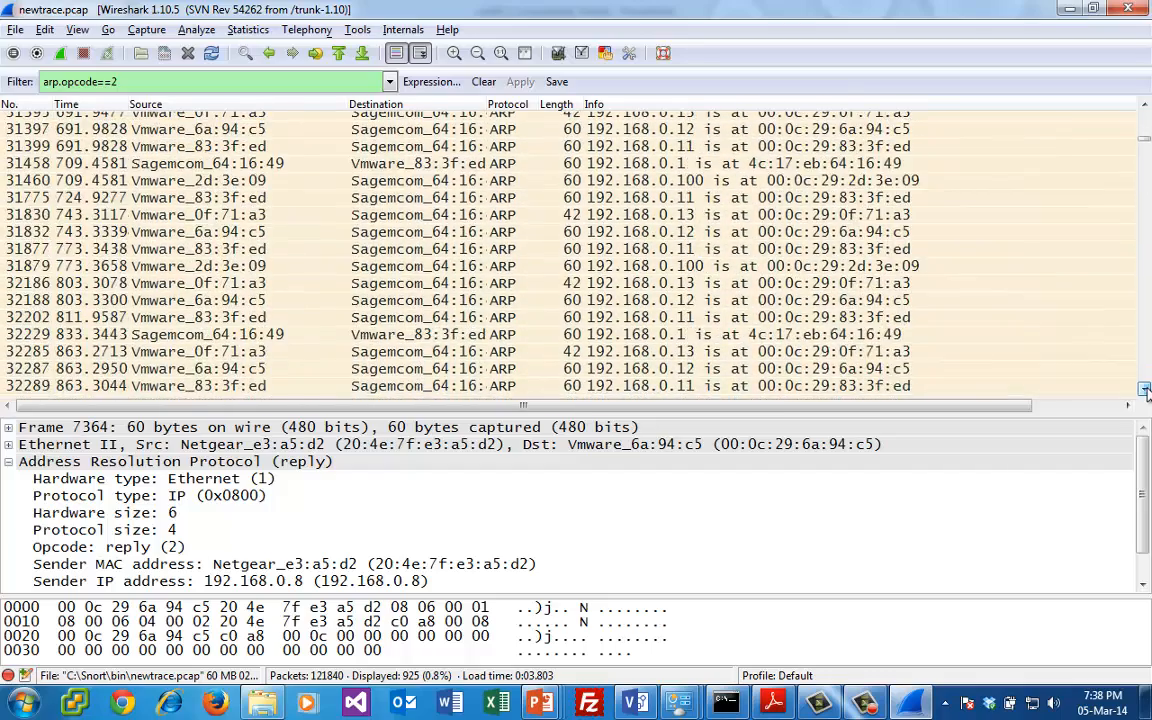
{"action": "left_click", "coordinate": [1145, 390]}
{"action": "left_click", "coordinate": [1147, 372]}
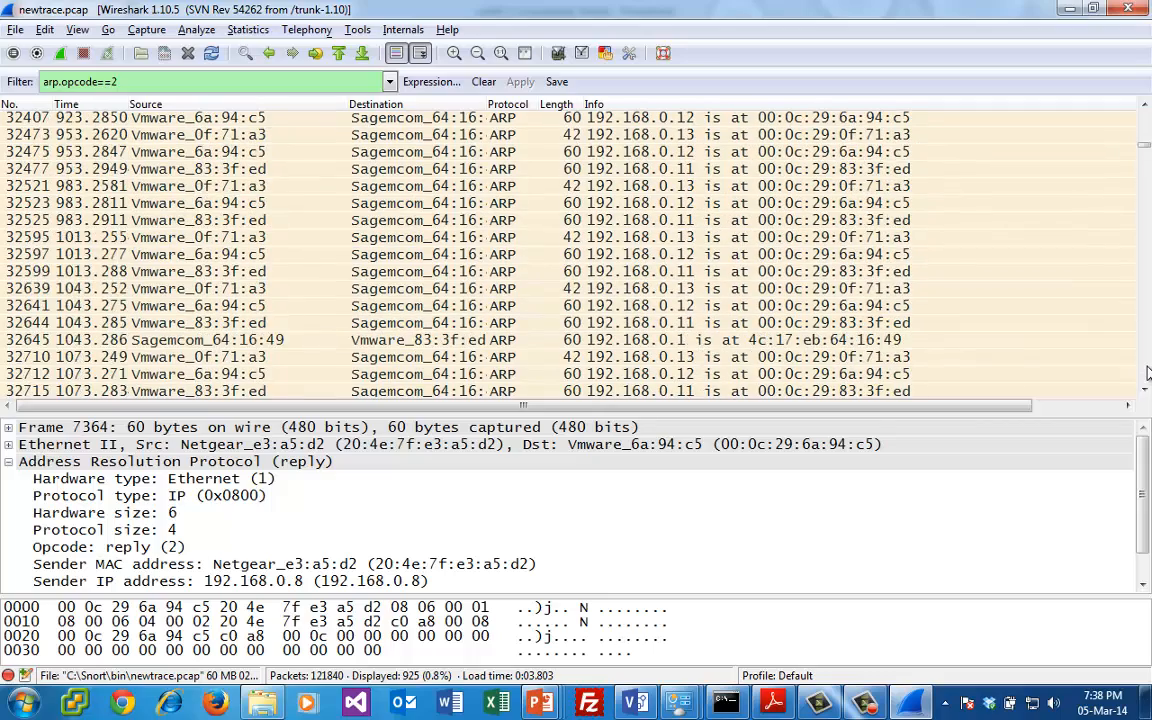
{"action": "left_click", "coordinate": [1147, 372]}
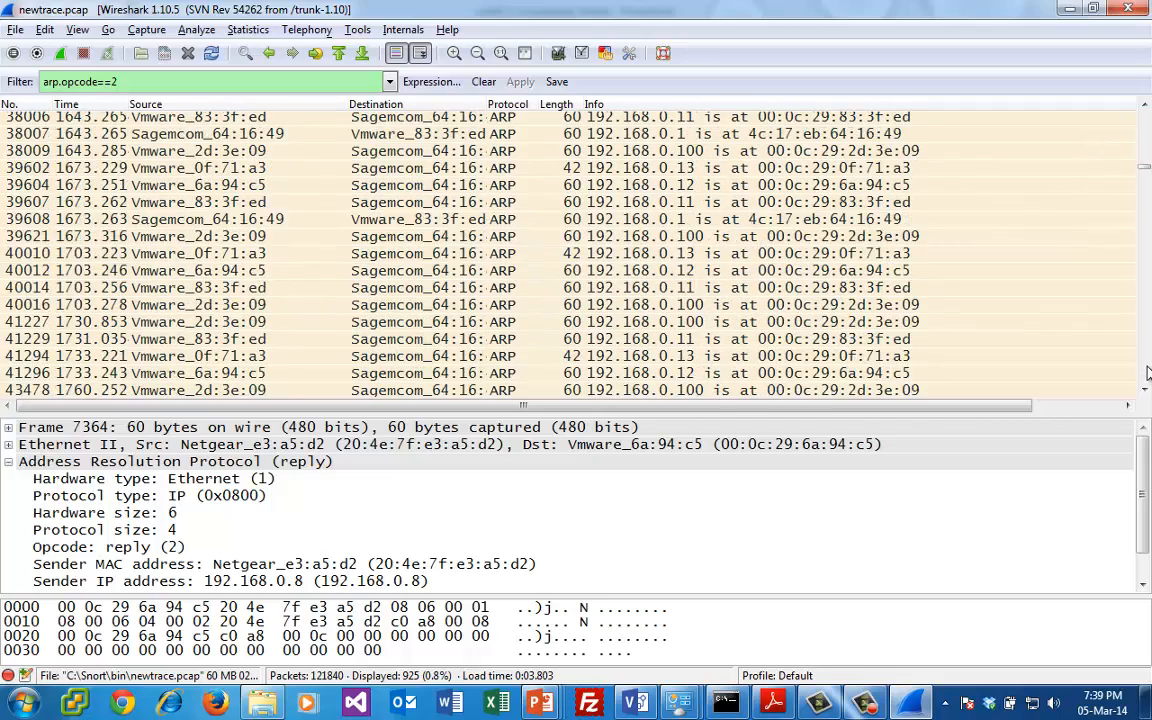
{"action": "left_click", "coordinate": [1147, 372]}
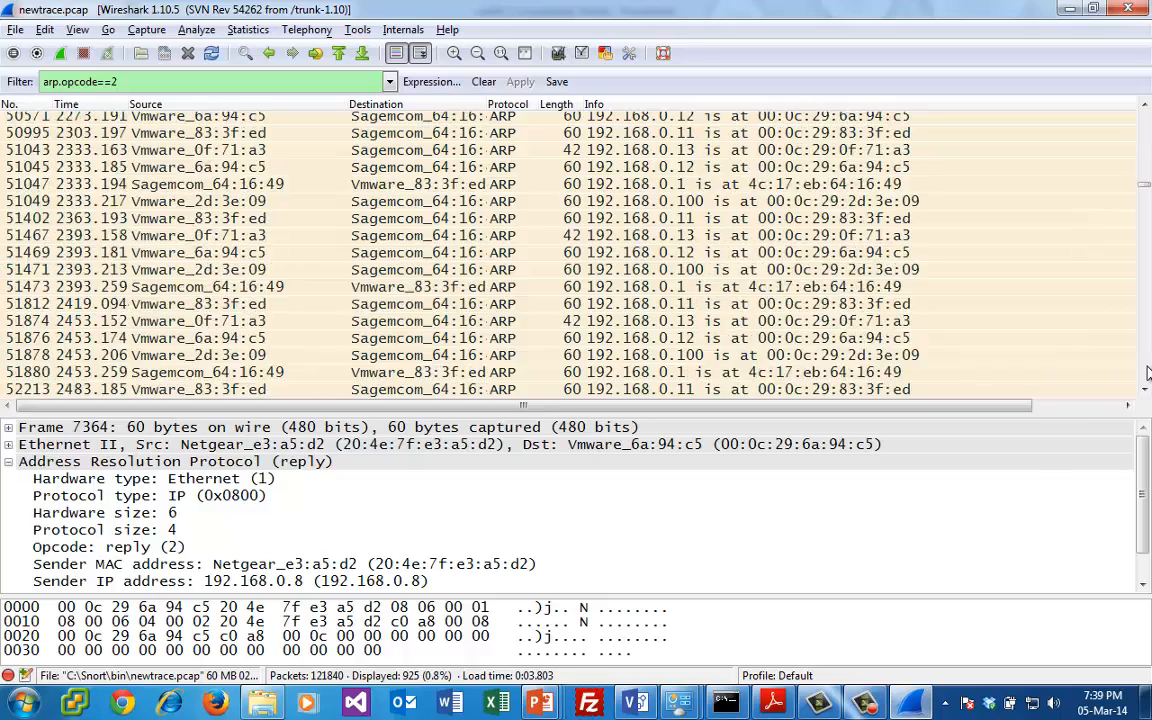
{"action": "left_click", "coordinate": [1147, 372]}
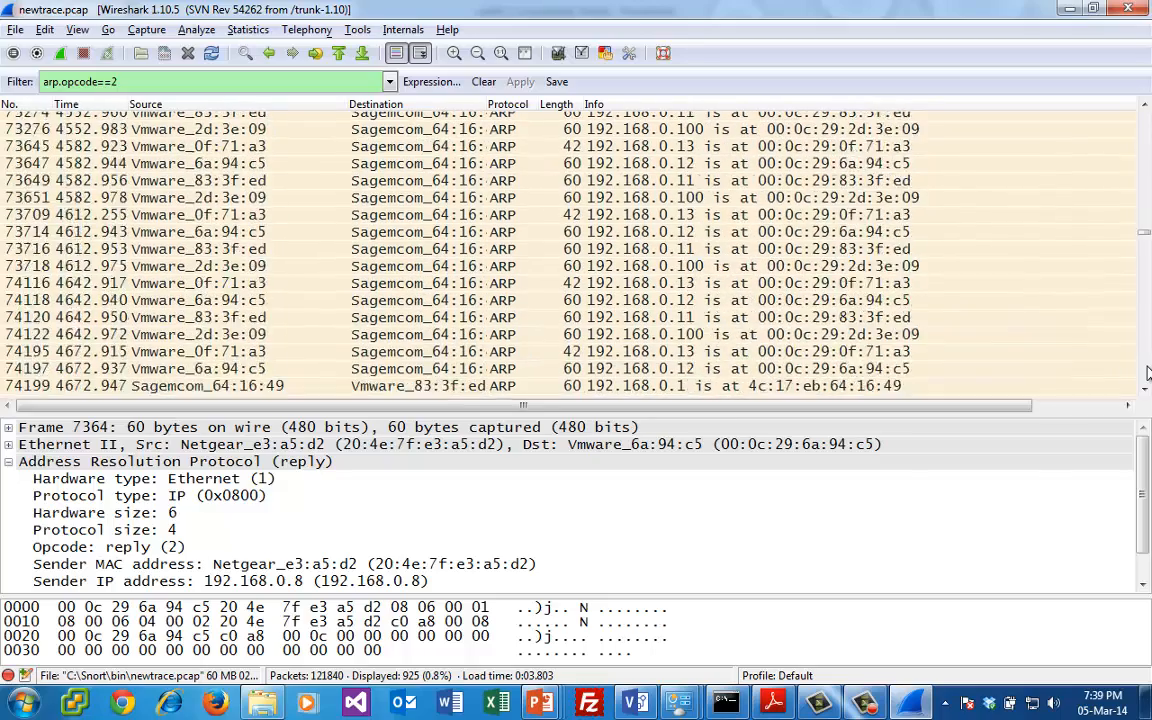
{"action": "left_click", "coordinate": [1147, 372]}
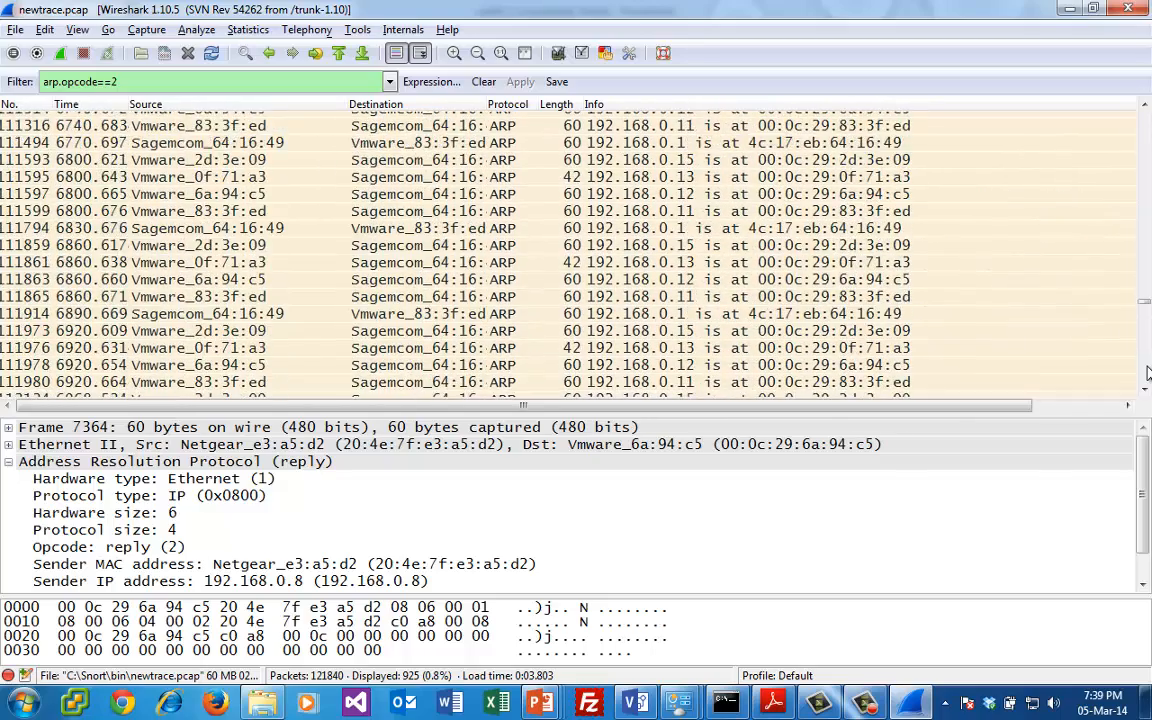
- Inspect the duplicate-address ARP reply for 192.168.0.15 and the gratuitous ARP reply for 192.168.0.100
{"action": "left_click", "coordinate": [1147, 129]}
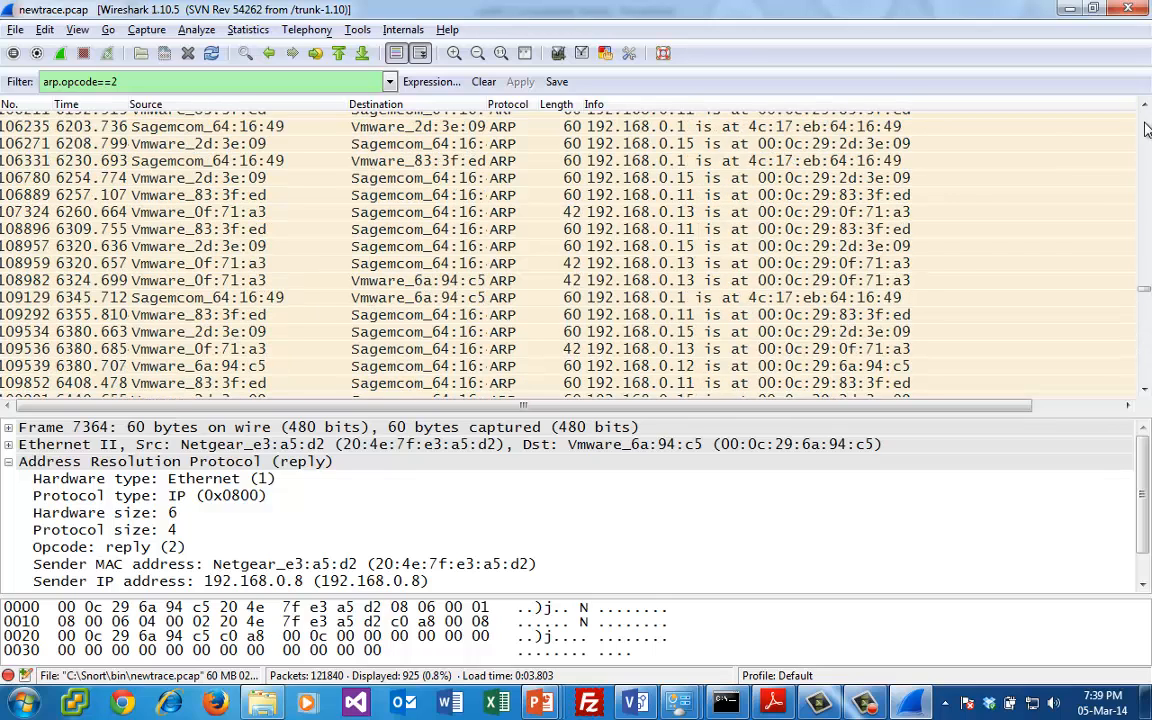
{"action": "left_click", "coordinate": [1021, 248]}
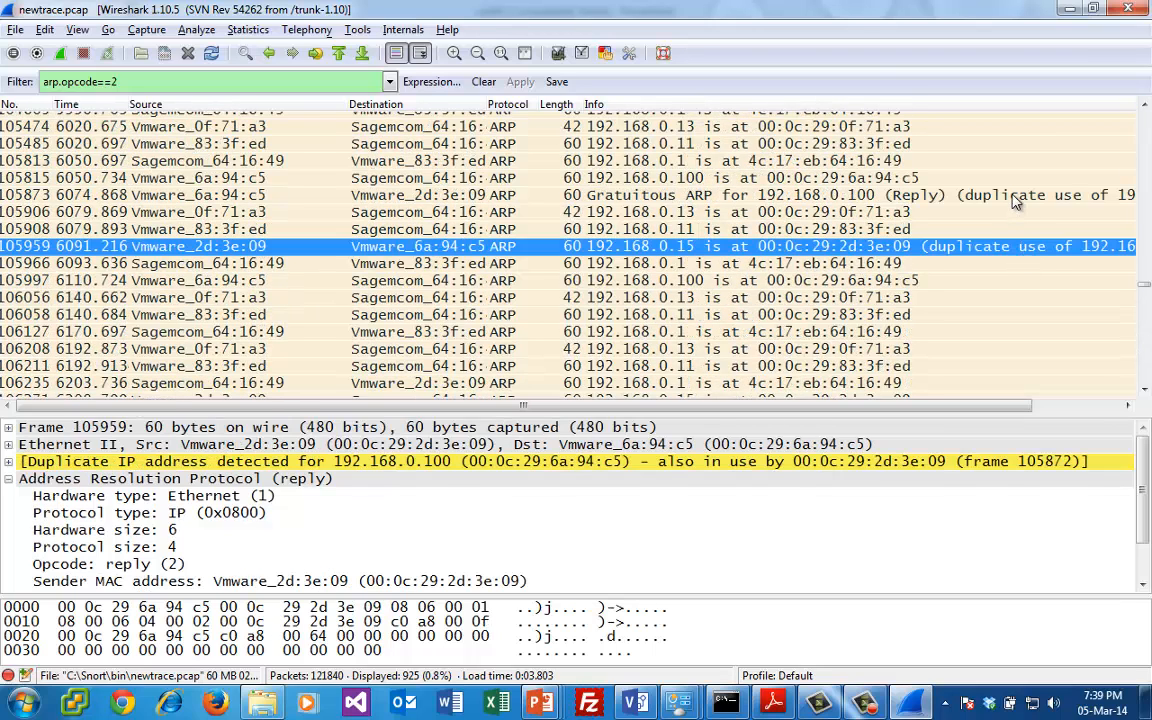
{"action": "left_click", "coordinate": [1016, 196]}
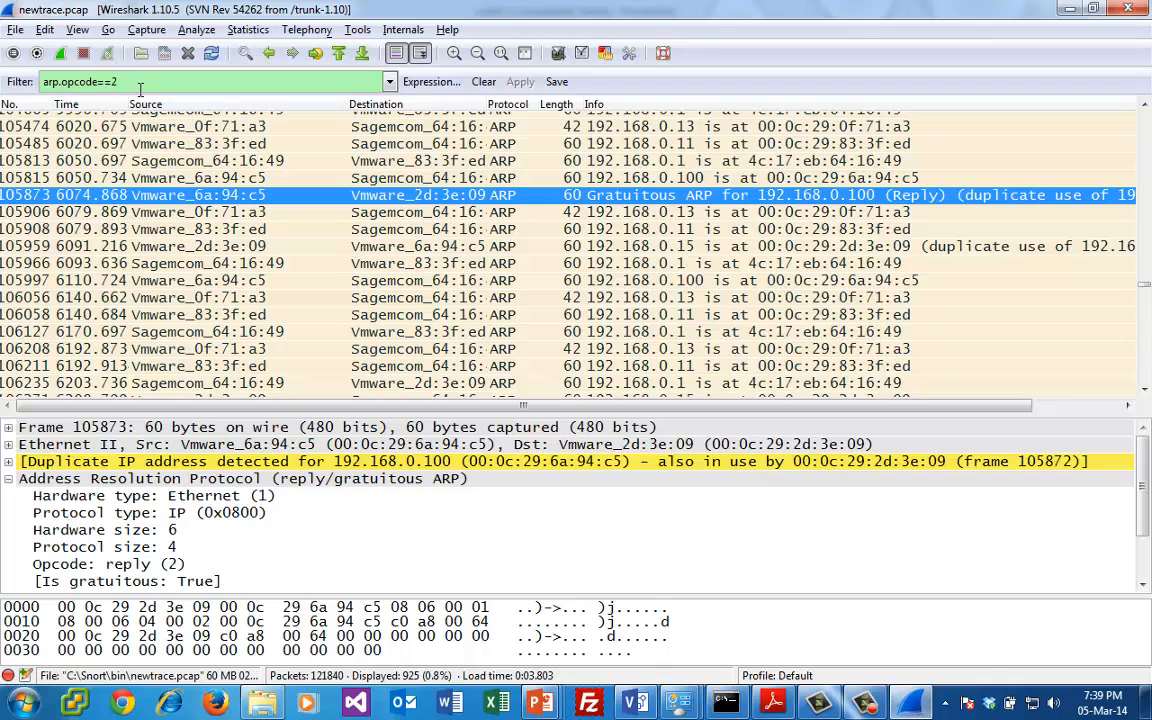
- Change the display filter to tcp.flags.syn==1 && tcp.flags.ack==0 to show only initial SYN packets
{"action": "left_click_drag", "start_coordinate": [112, 81], "coordinate": [3, 80]}
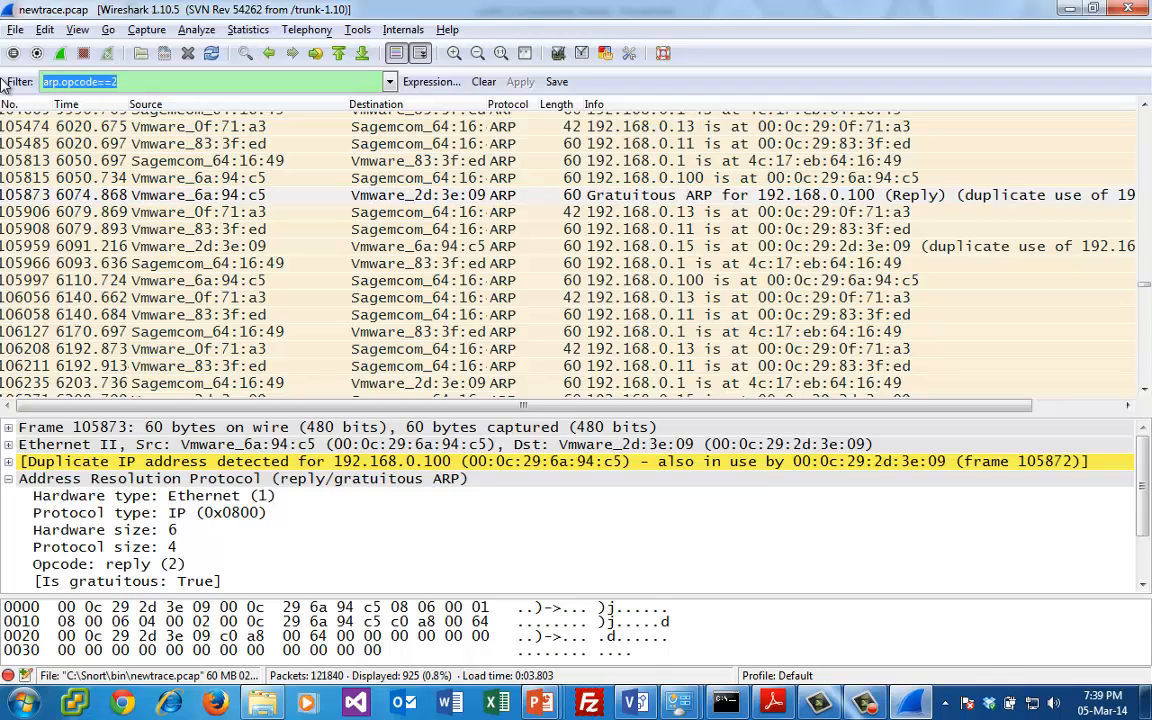
{"action": "type", "text": "tcp"}
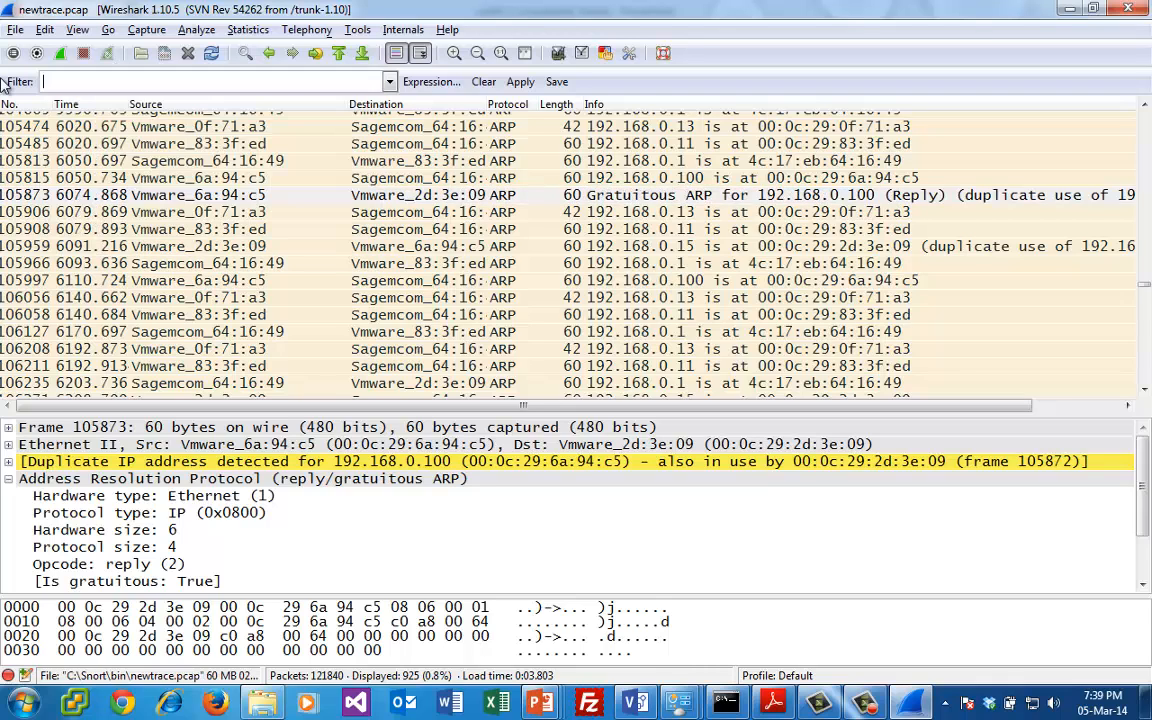
{"action": "type", "text": ".syn"}
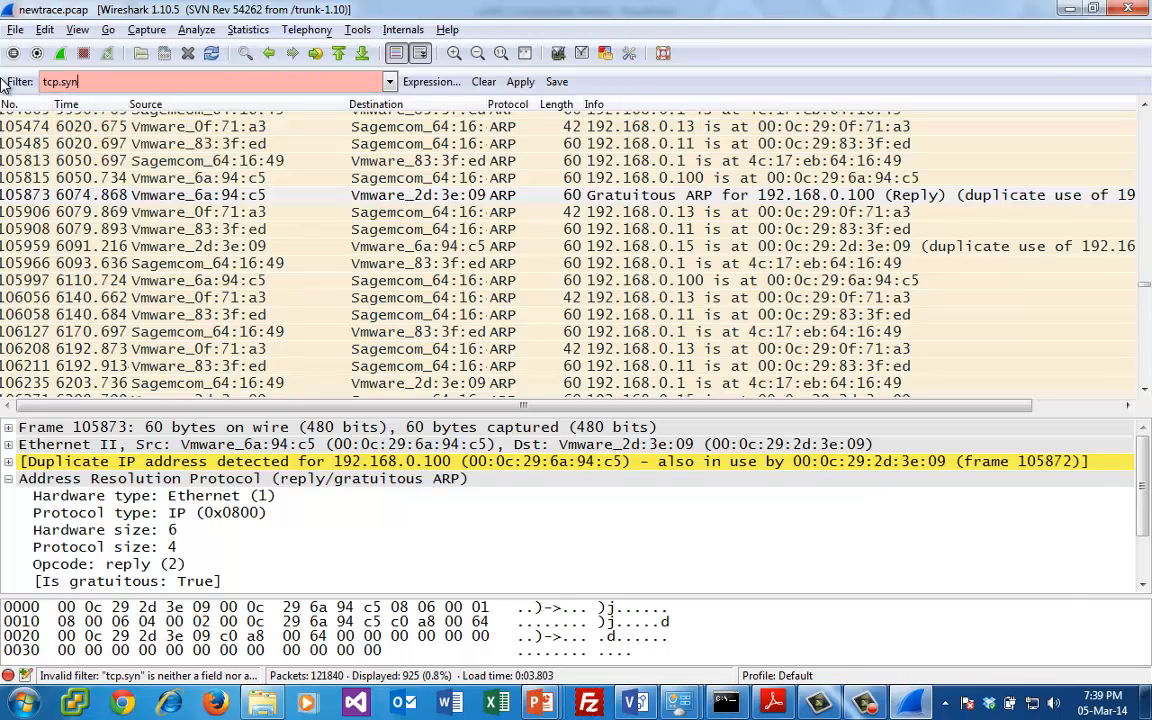
{"action": "key", "text": "BackSpace"}
{"action": "key", "text": "BackSpace"}
{"action": "key", "text": "BackSpace"}
{"action": "key", "text": "BackSpace"}
{"action": "type", "text": ".flag"}
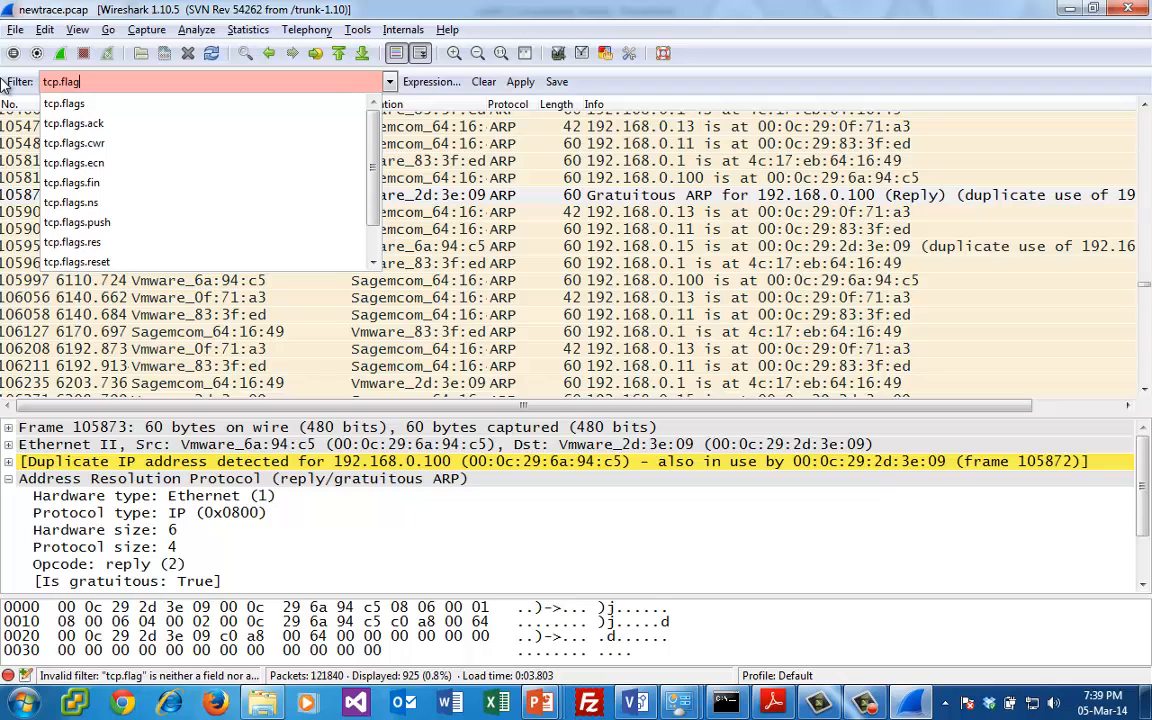
{"action": "type", "text": "s.syn==1"}
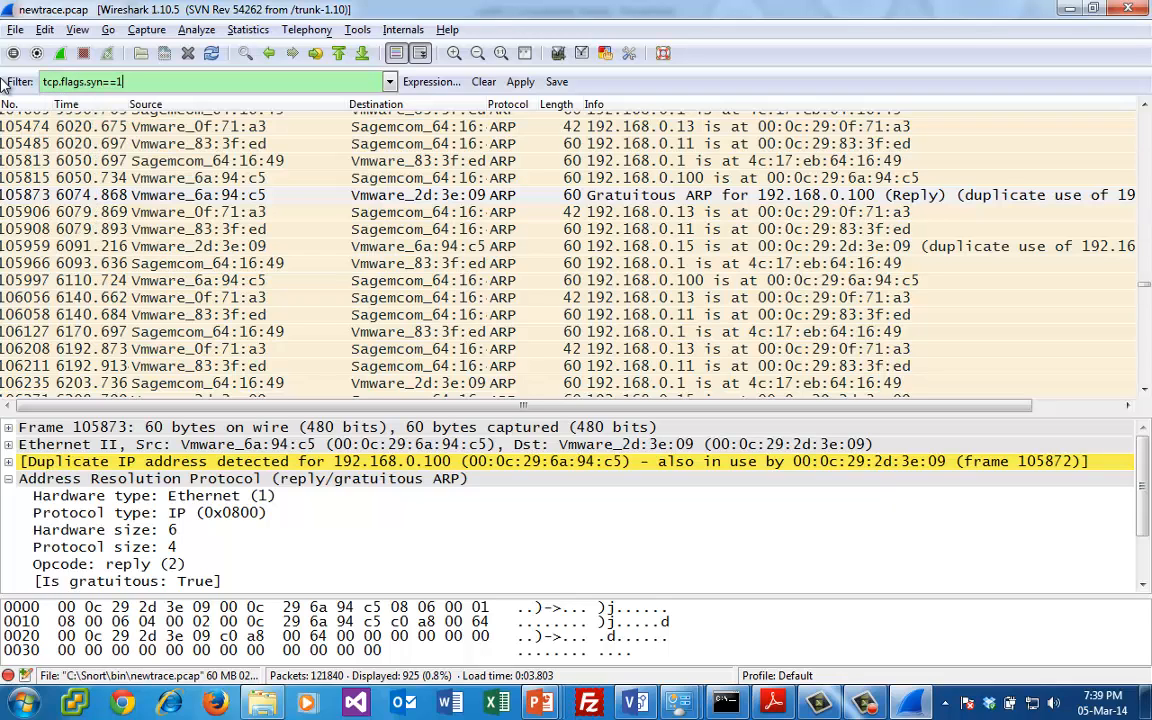
{"action": "type", "text": " && "}
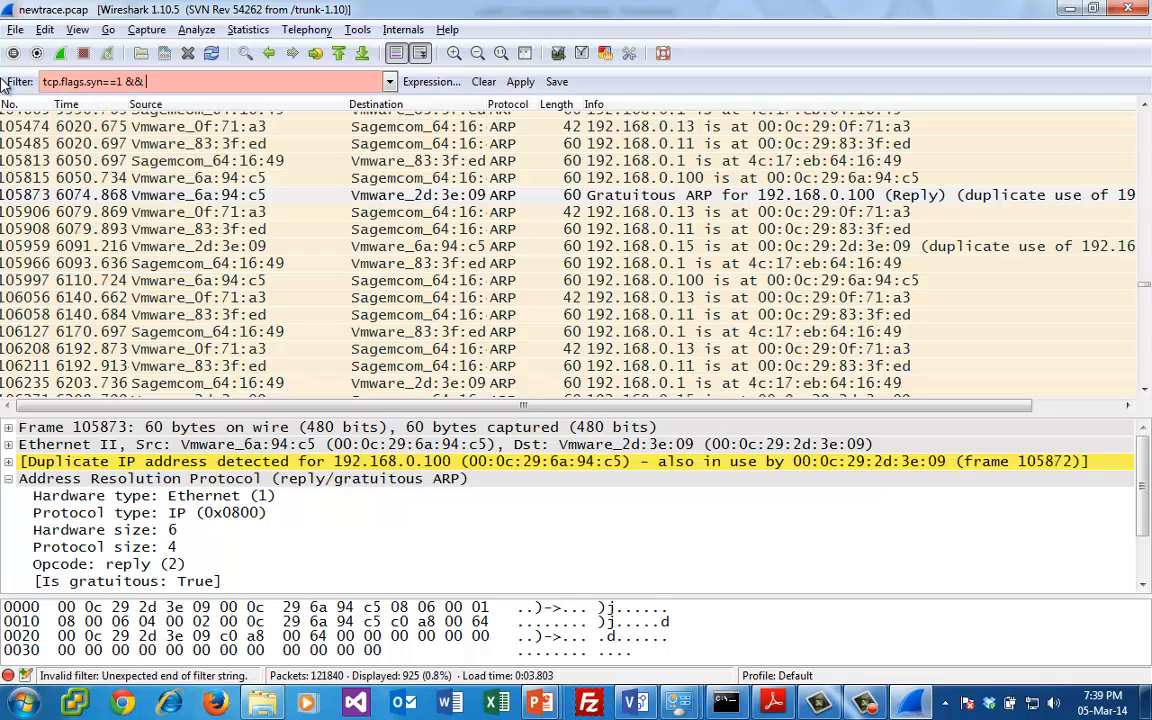
{"action": "type", "text": "tcp.flag"}
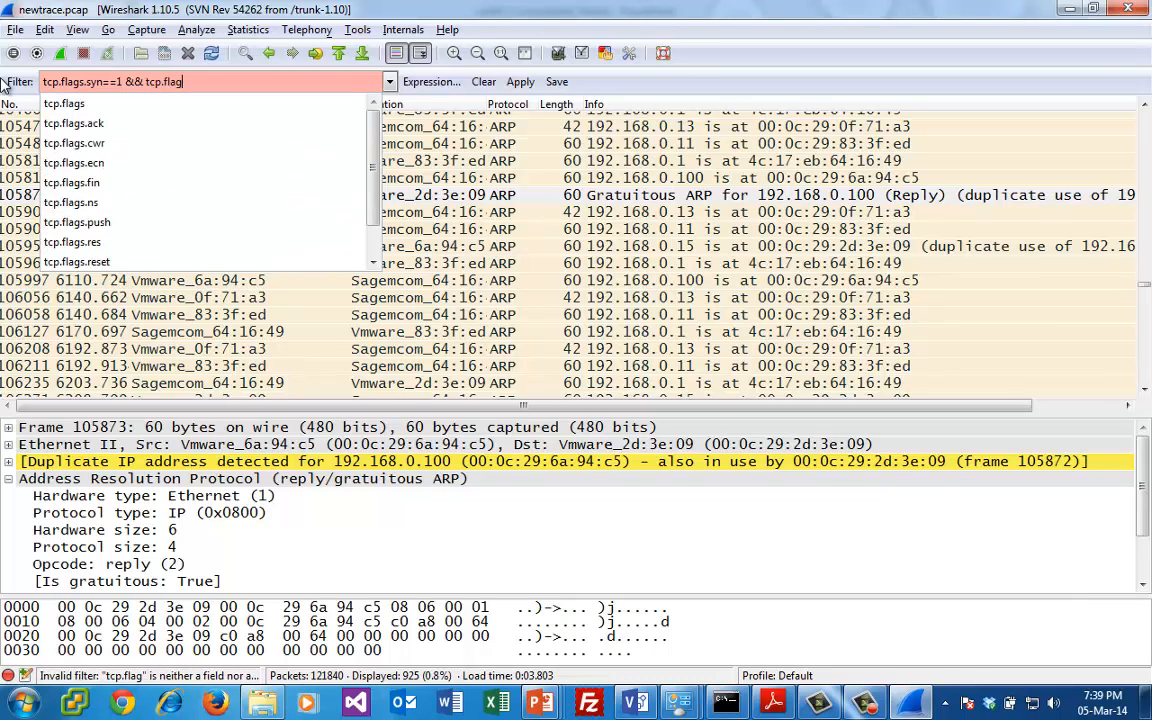
{"action": "type", "text": "s.ack==0"}
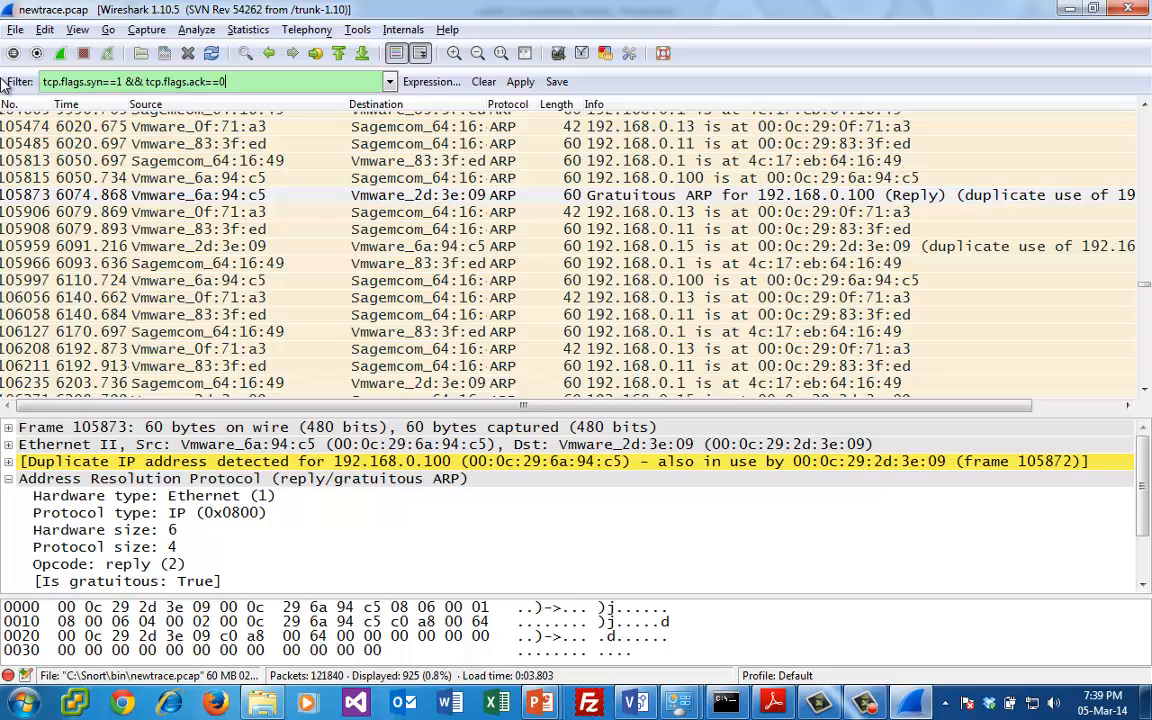
{"action": "key", "text": "Return"}
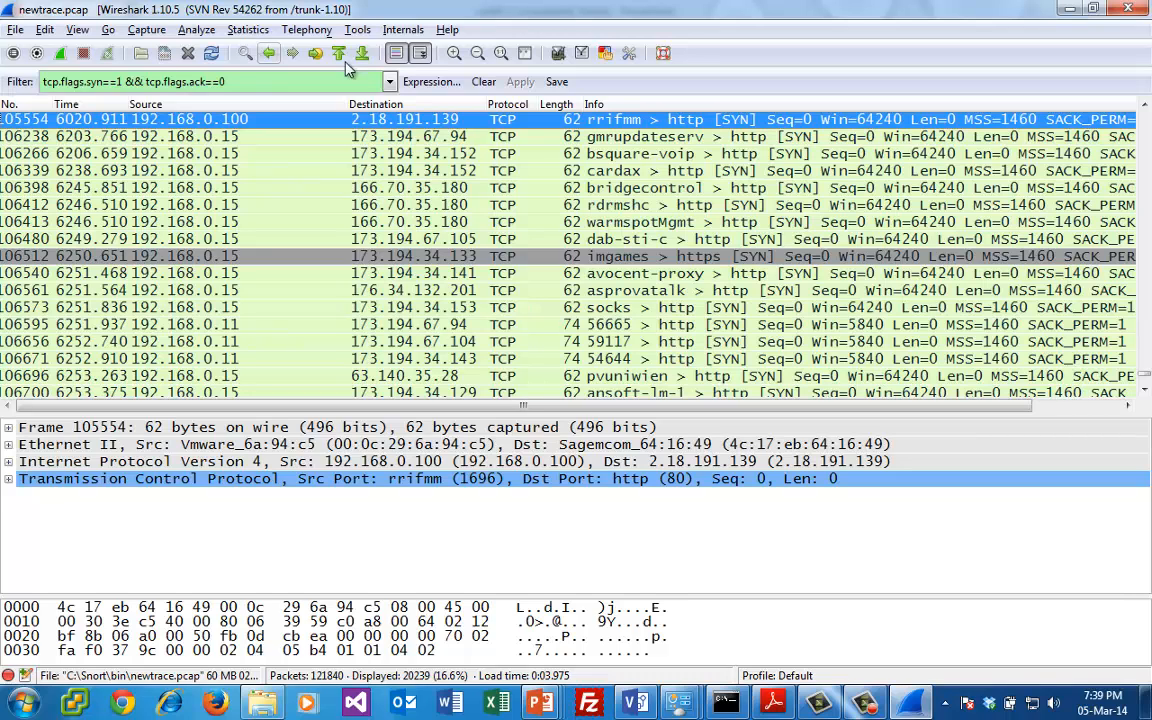
- Try to follow the TCP stream of packet 105554 from 192.168.0.100 to 2.18.191.139, and clear the stream filter
{"action": "right_click", "coordinate": [700, 121]}
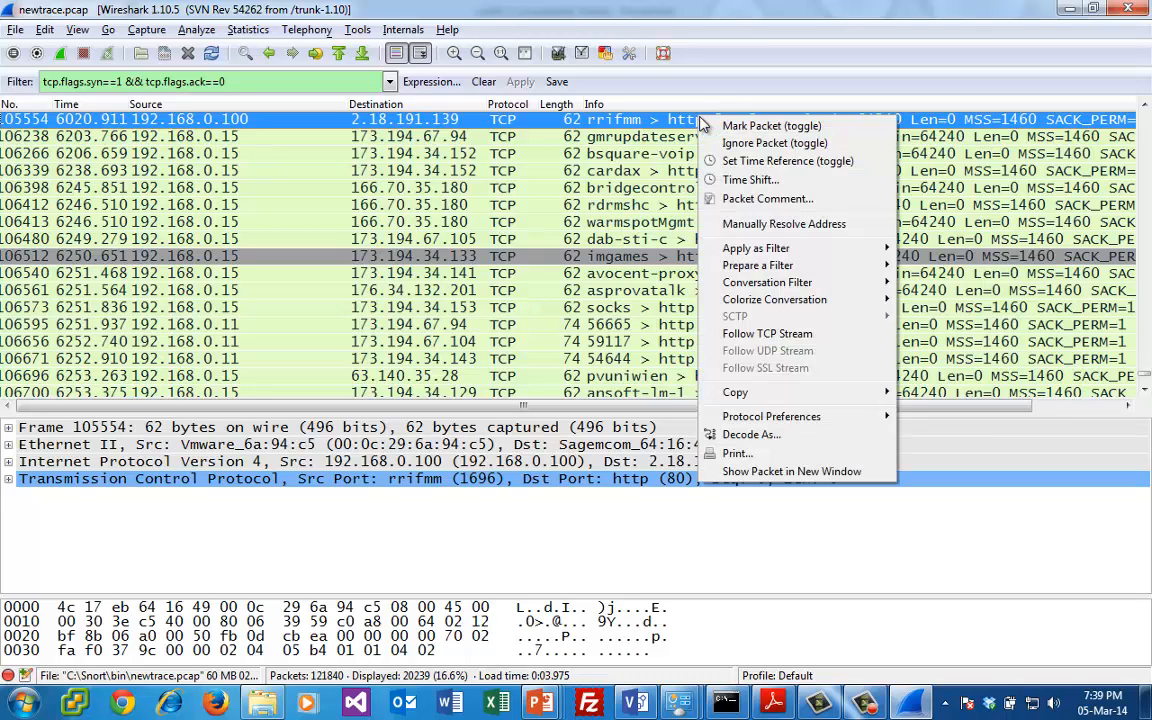
{"action": "left_click", "coordinate": [775, 336]}
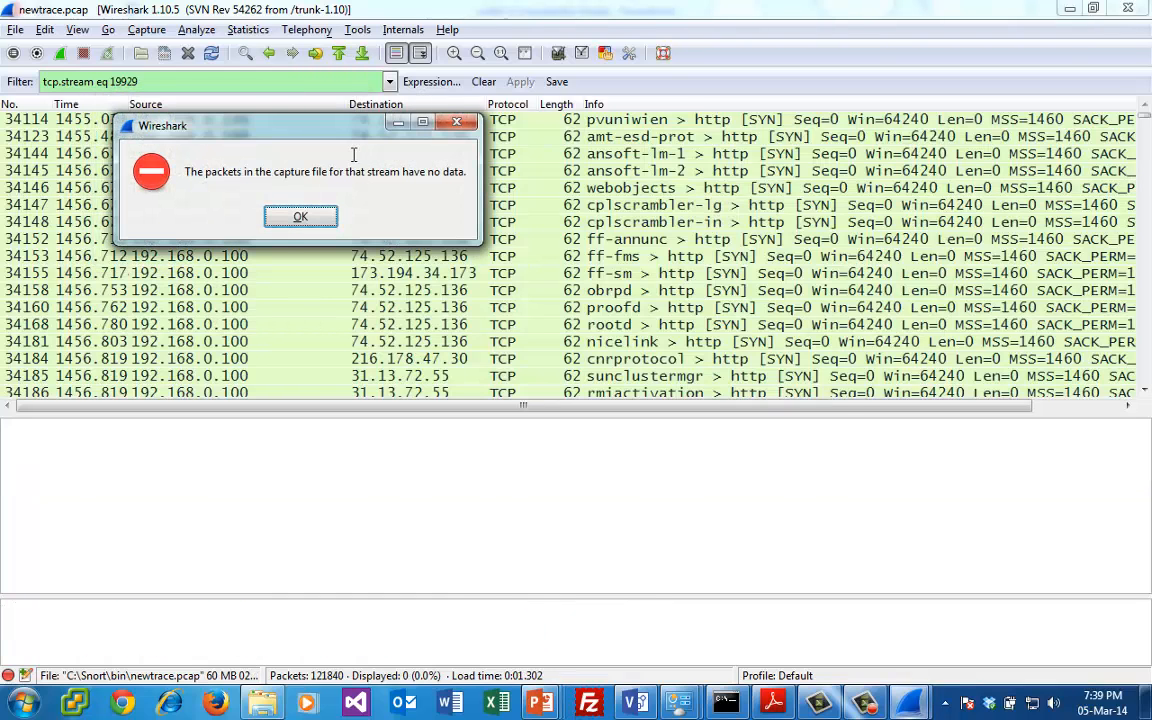
{"action": "left_click", "coordinate": [300, 215]}
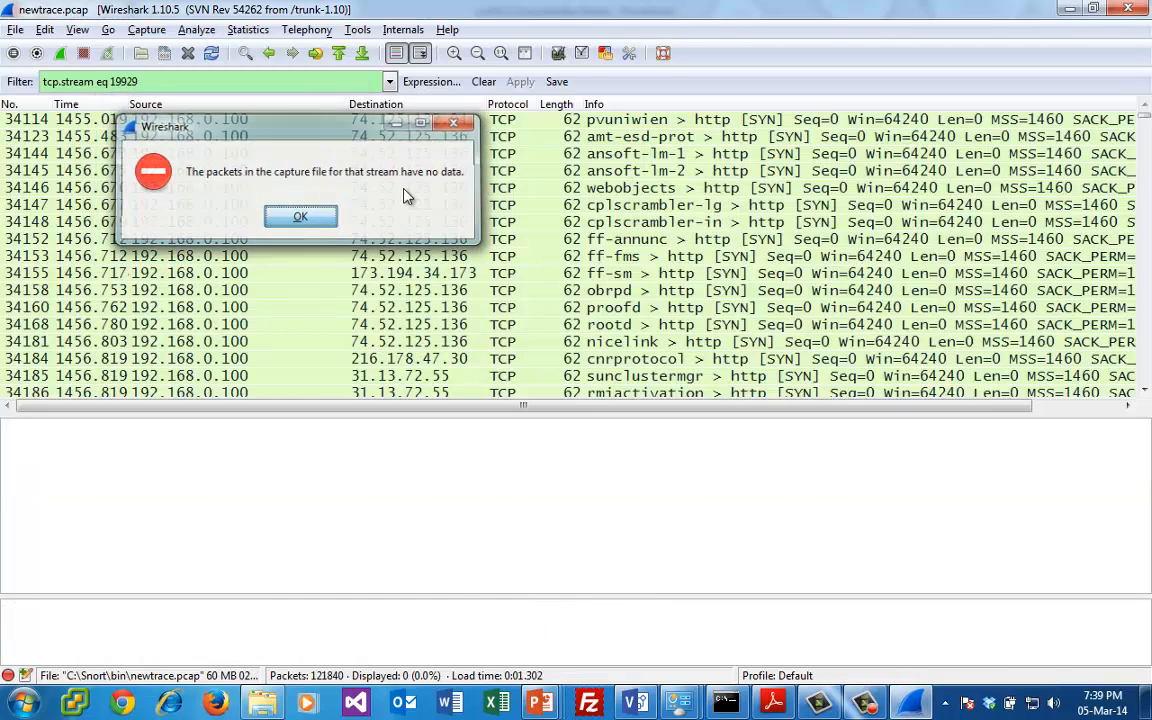
{"action": "left_click", "coordinate": [483, 82]}
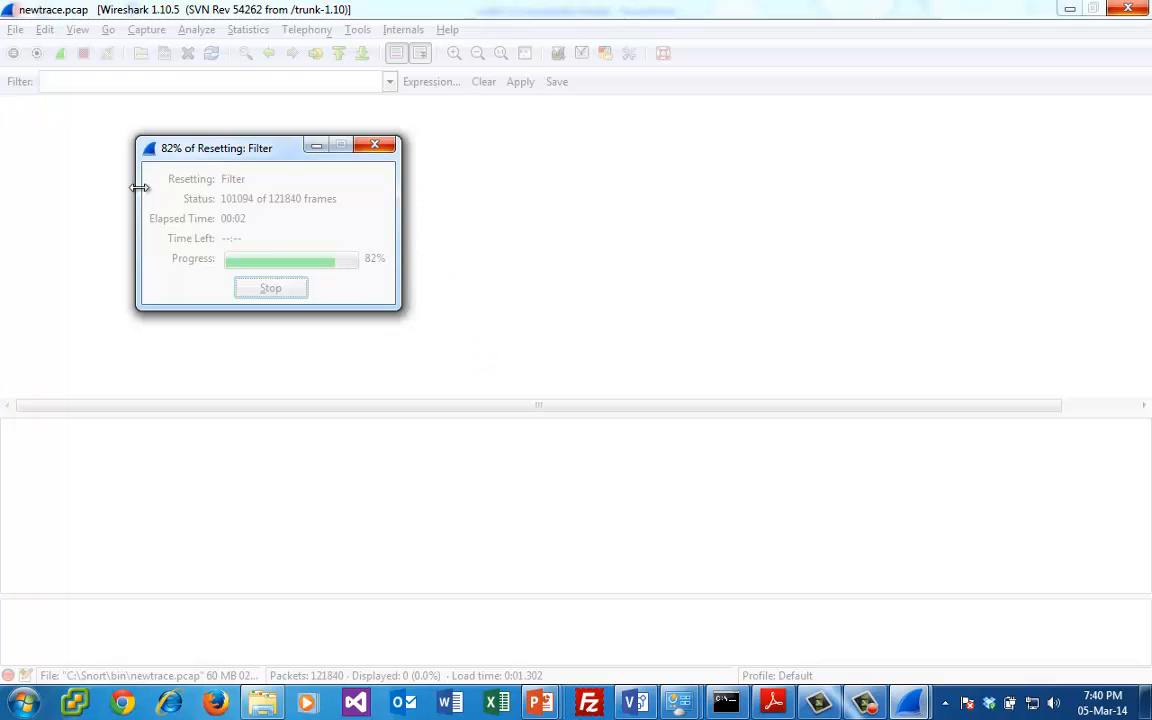
{"action": "left_click_drag", "start_coordinate": [250, 150], "coordinate": [265, 137]}
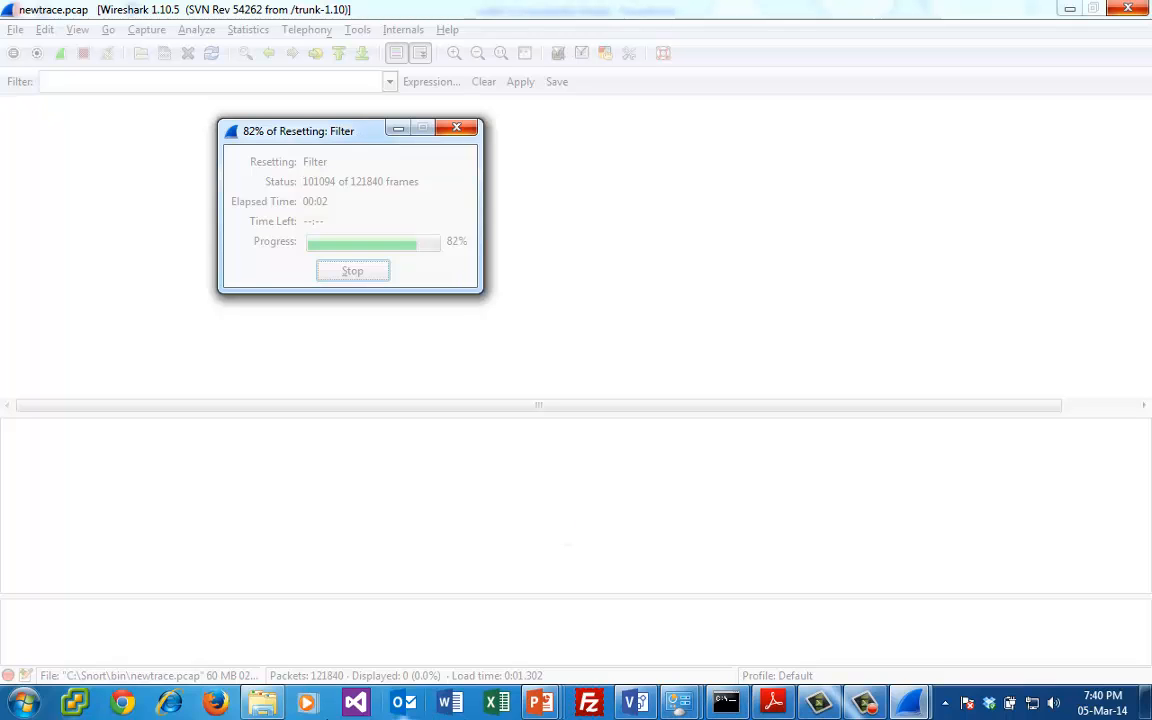
- Switch to the Command Prompt and open newtrace.pcap again from C:\Snort\bin
{"action": "left_click", "coordinate": [727, 705]}
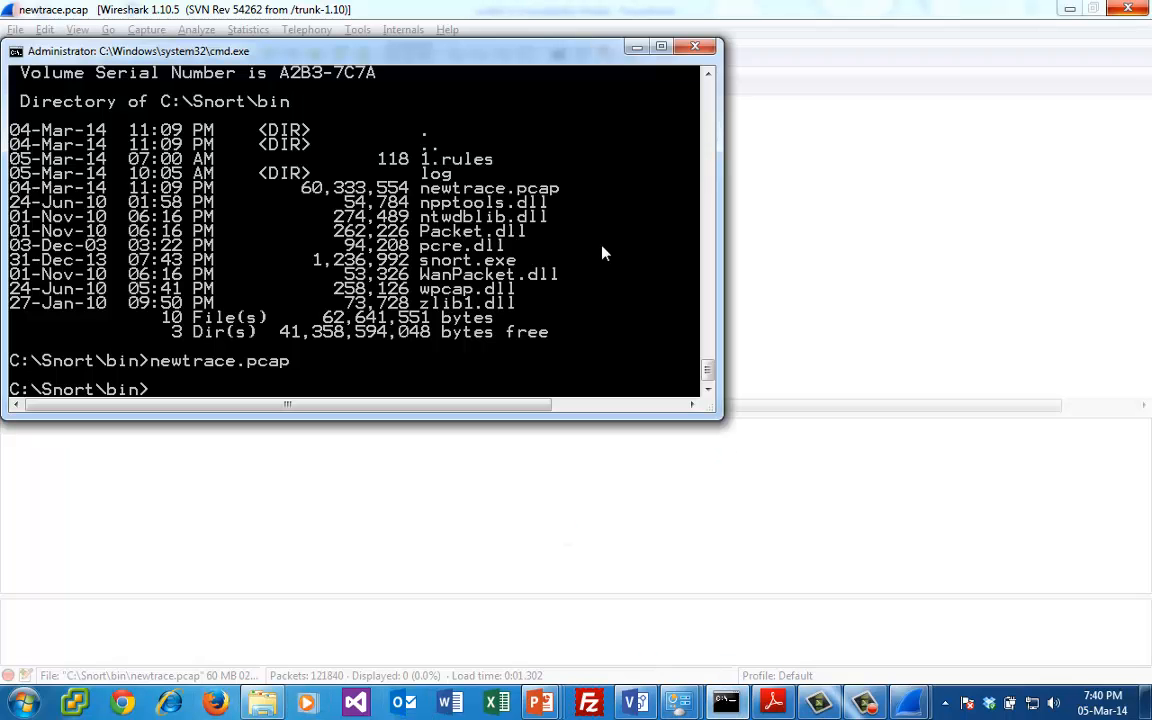
{"action": "left_click_drag", "start_coordinate": [510, 65], "coordinate": [850, 192]}
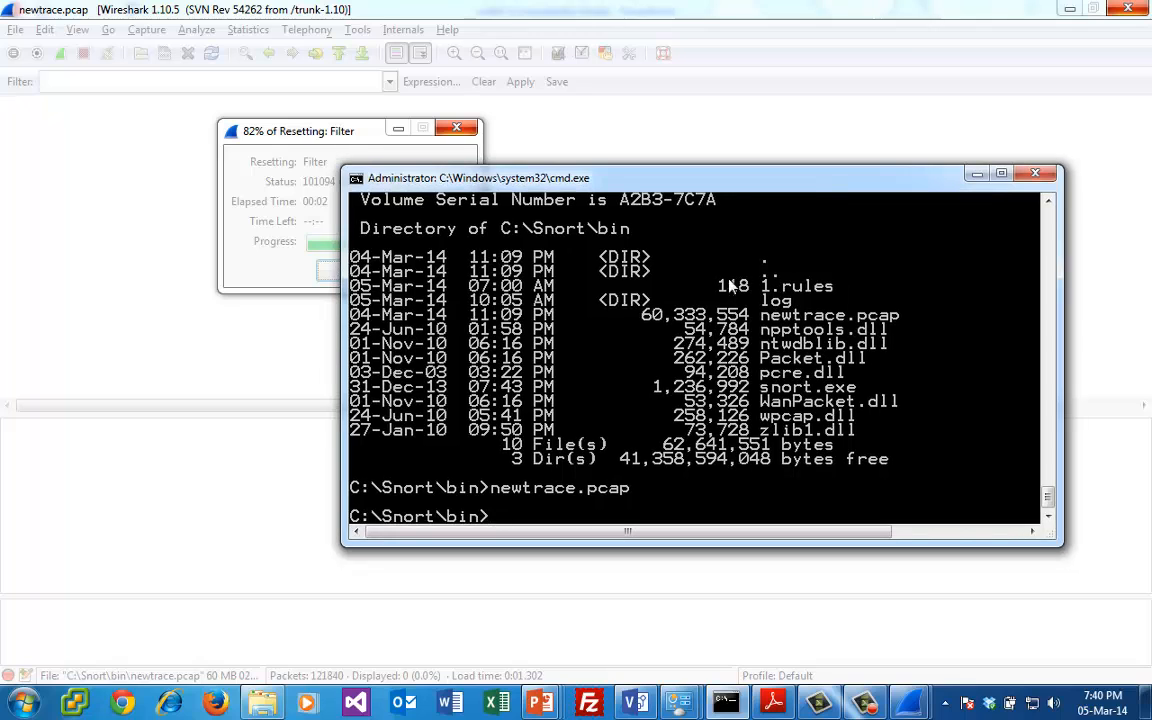
{"action": "key", "text": "Up"}
{"action": "key", "text": "Return"}
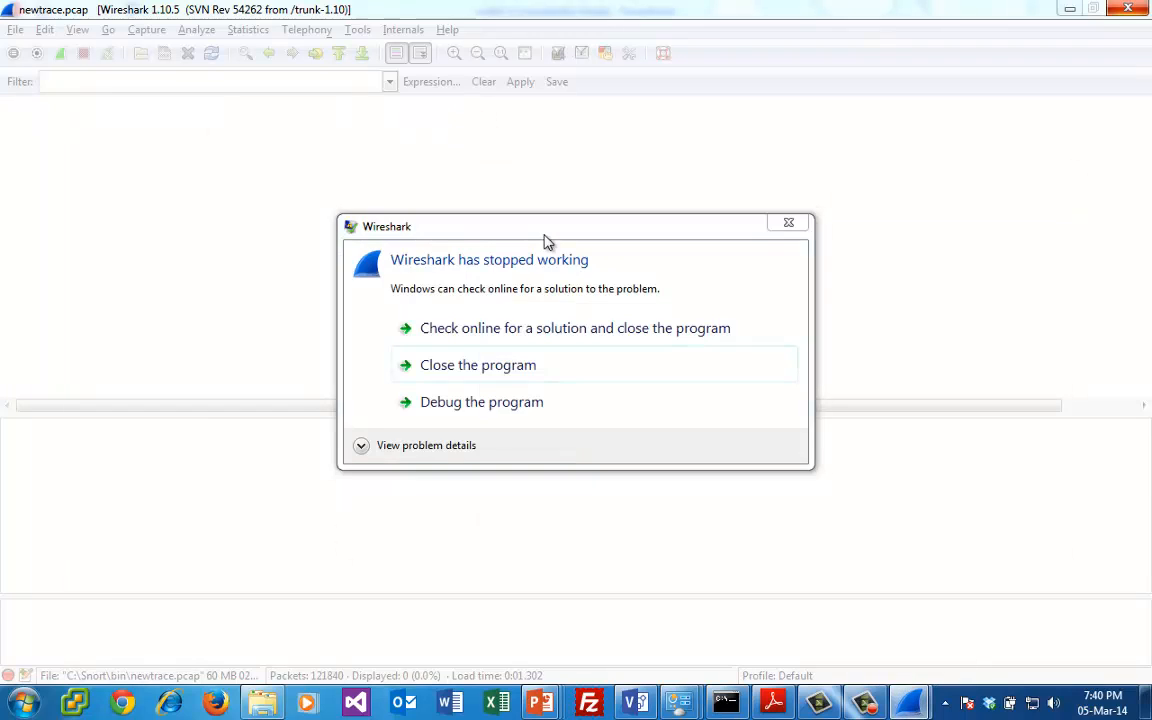
- Close the unresponsive Wireshark instance and maximize the newly opened newtrace.pcap window
{"action": "left_click", "coordinate": [484, 366]}
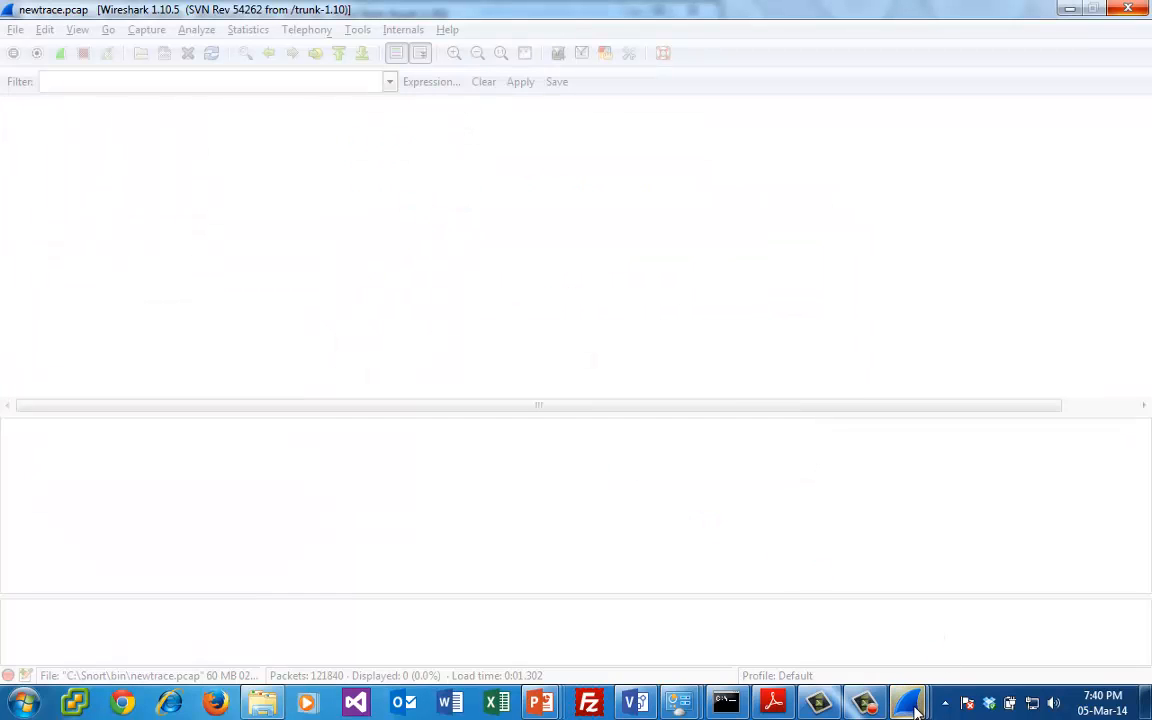
{"action": "left_click", "coordinate": [1097, 9]}
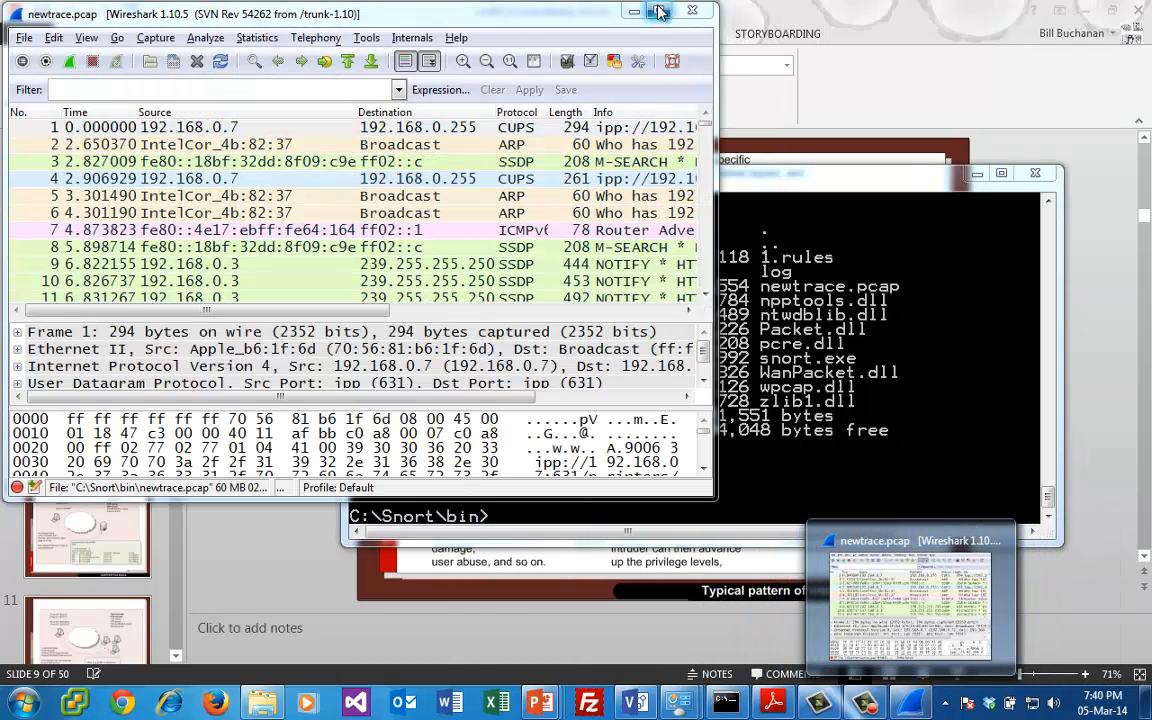
{"action": "left_click", "coordinate": [598, 12]}
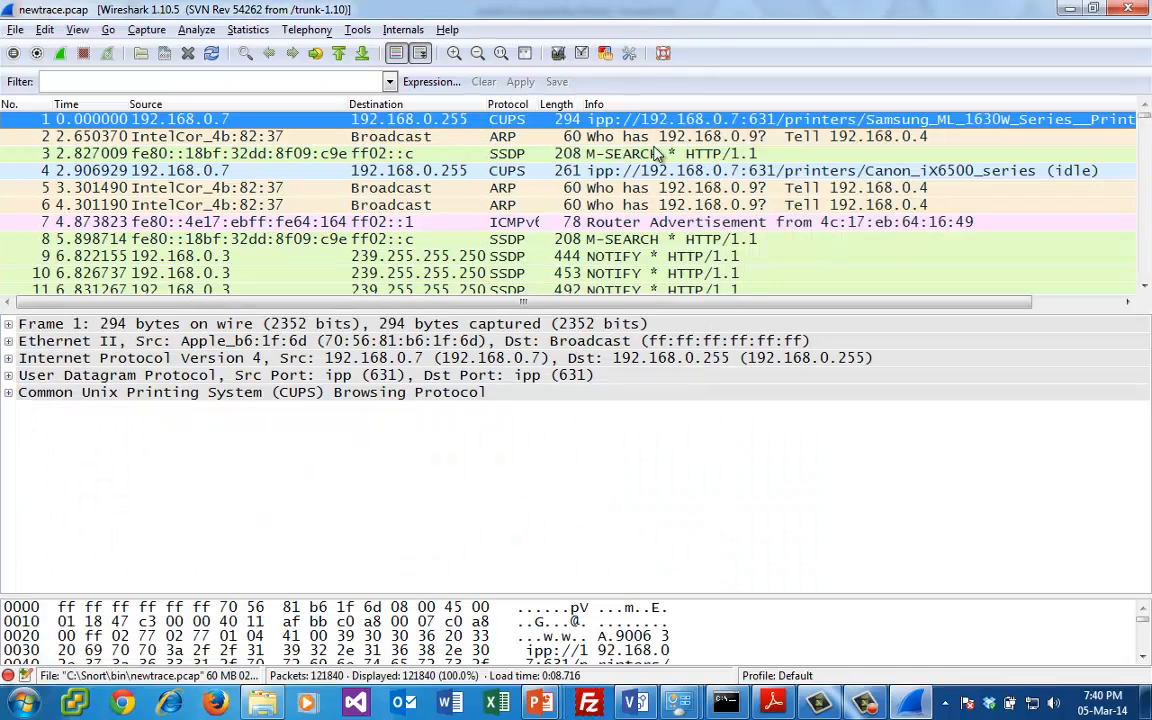
- Filter the reopened capture with tcp.flags.syn==1 && tcp.flags.ack==0 to list connection-opening packets
{"action": "left_click", "coordinate": [281, 82]}
{"action": "type", "text": "tcp"}
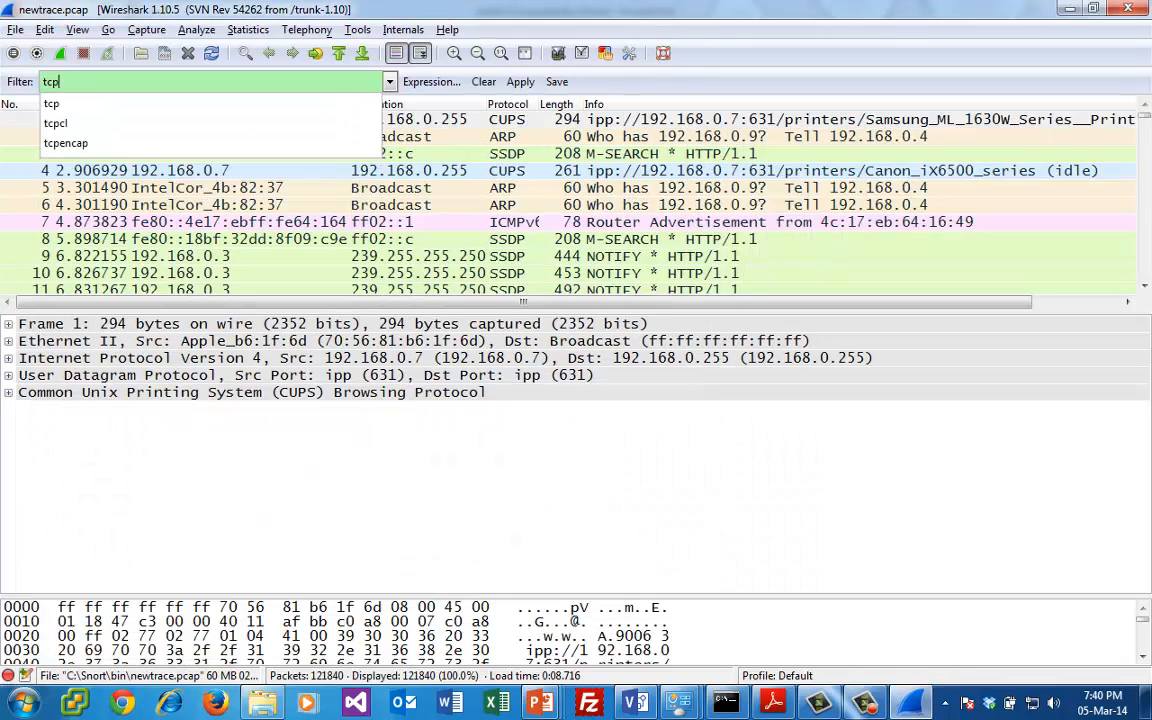
{"action": "type", "text": ".flags"}
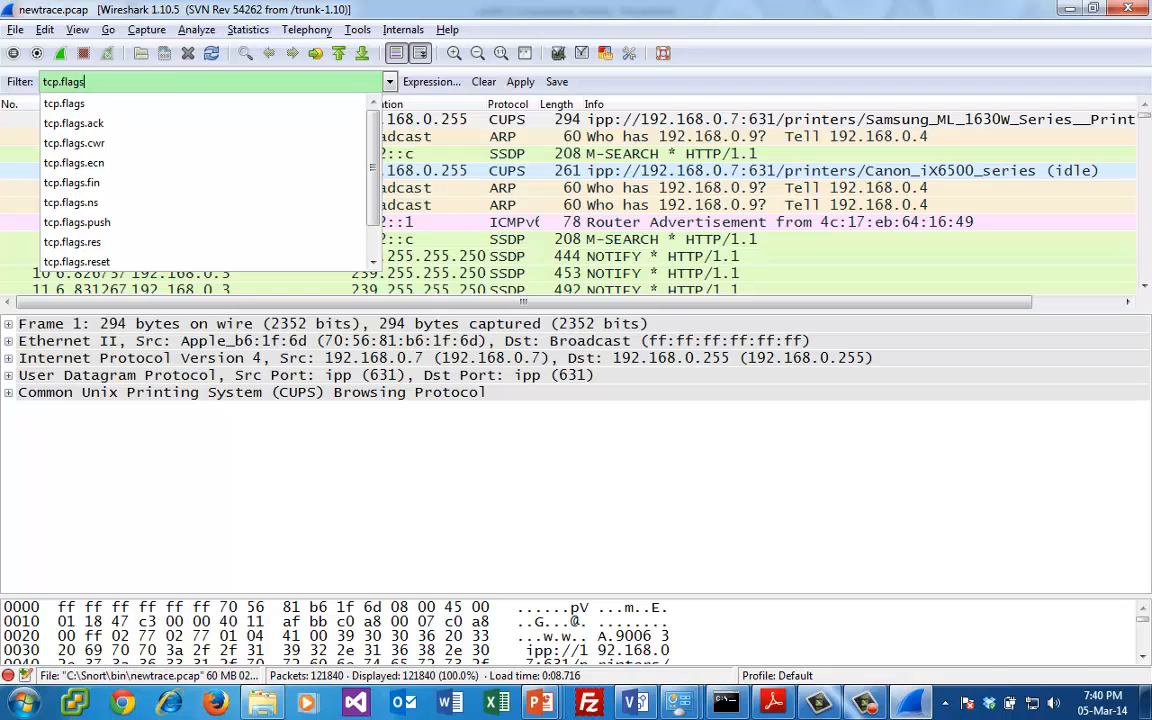
{"action": "type", "text": ".syn==1"}
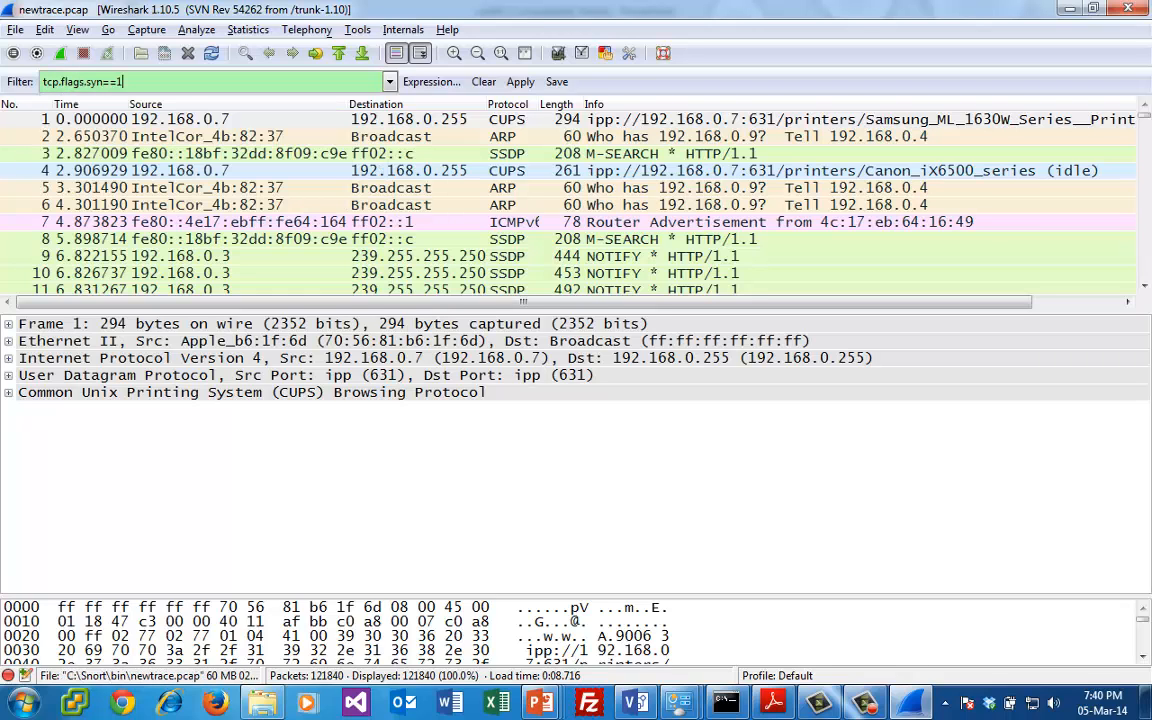
{"action": "type", "text": " && tcp"}
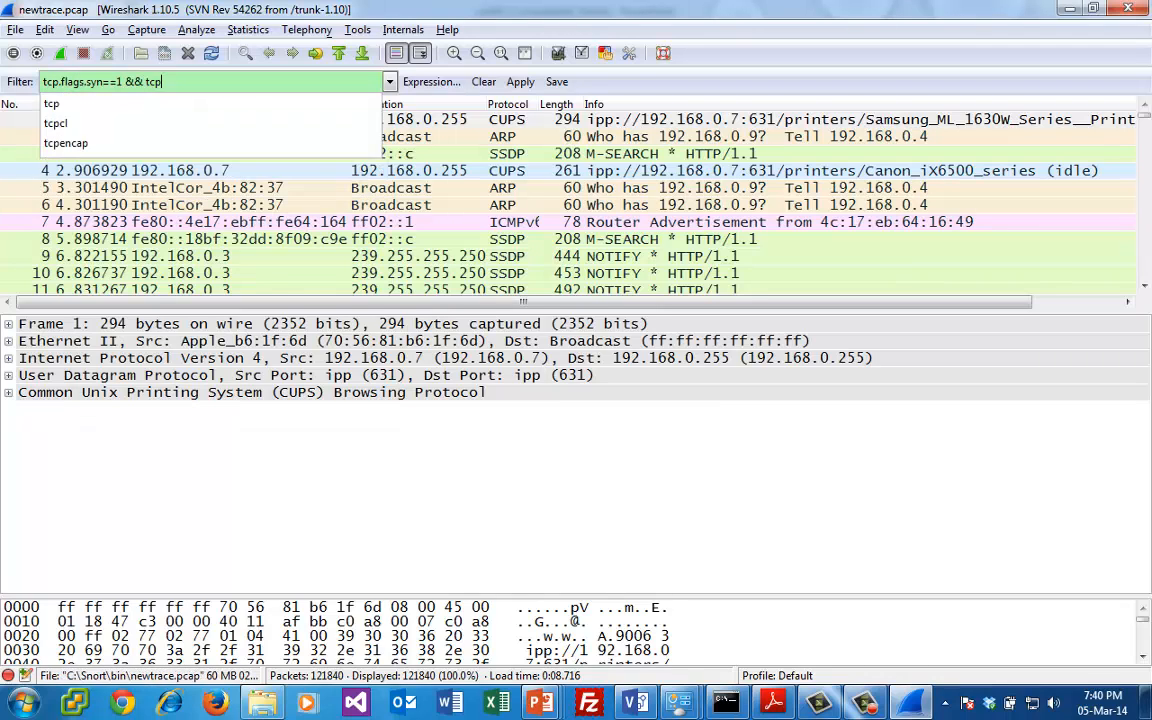
{"action": "type", "text": ".flags.ack"}
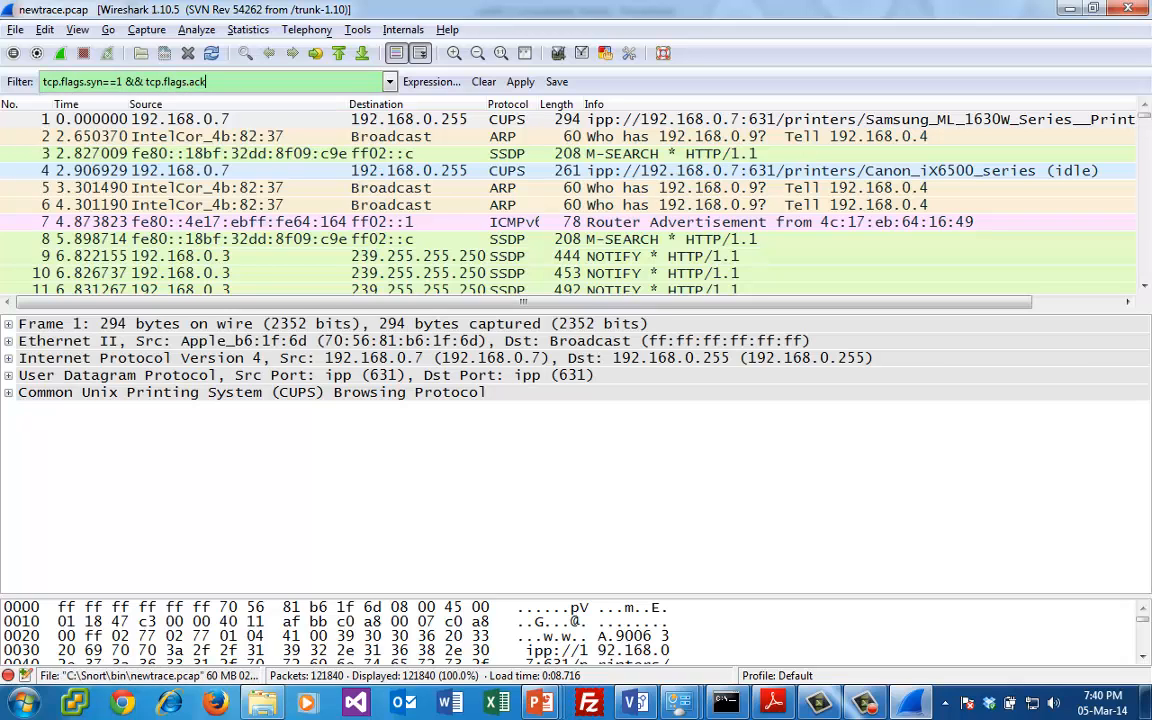
{"action": "type", "text": "==0"}
{"action": "key", "text": "Return"}
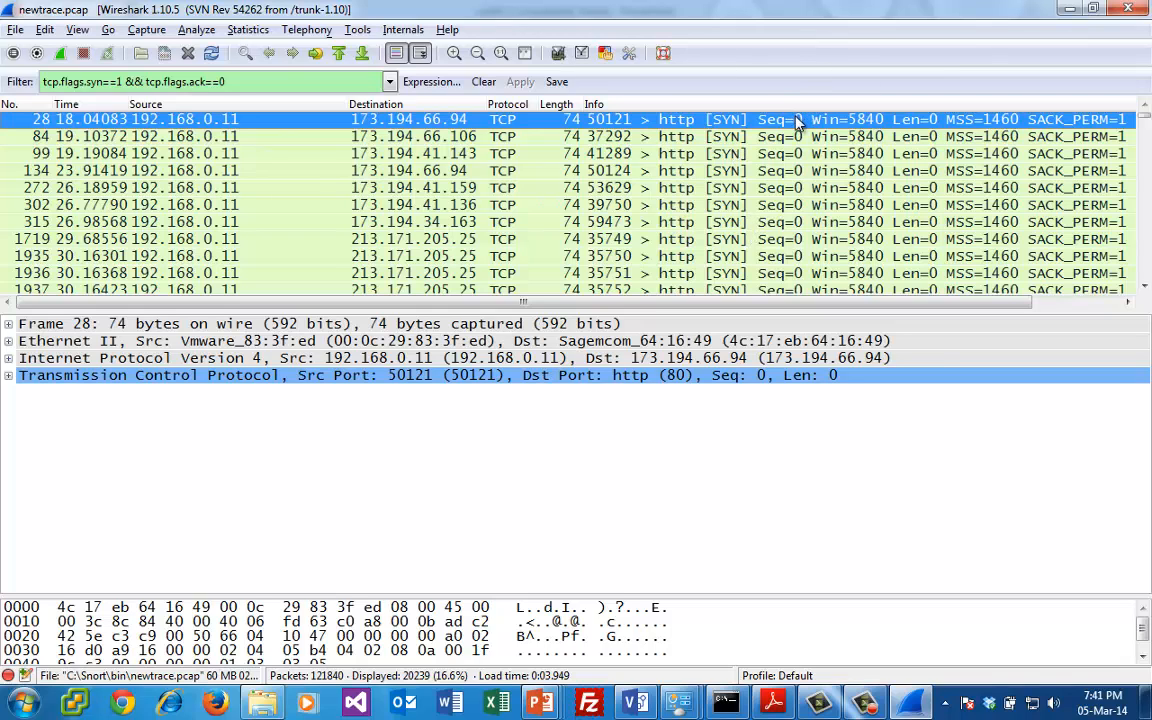
- Follow the TCP stream of packet 28 from 192.168.0.11 to 173.194.66.94 and examine its HTTP GET request
{"action": "right_click", "coordinate": [798, 121]}
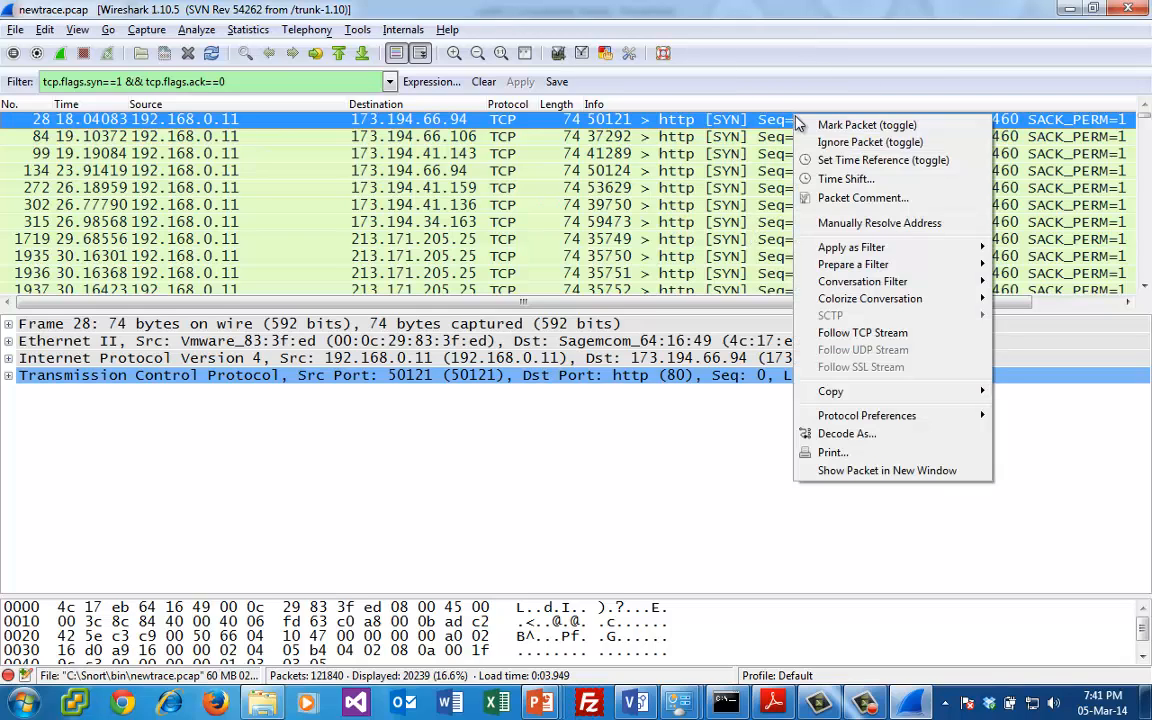
{"action": "left_click", "coordinate": [893, 340]}
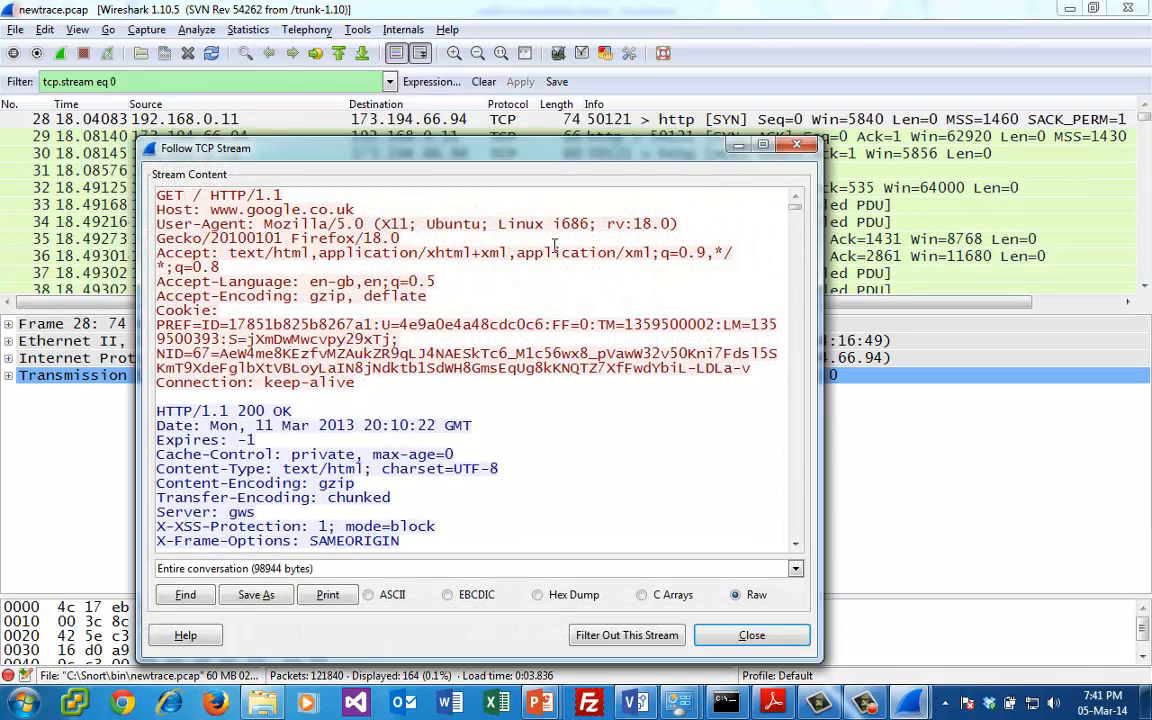
{"action": "left_click_drag", "start_coordinate": [290, 200], "coordinate": [218, 195]}
{"action": "left_click", "coordinate": [368, 206]}
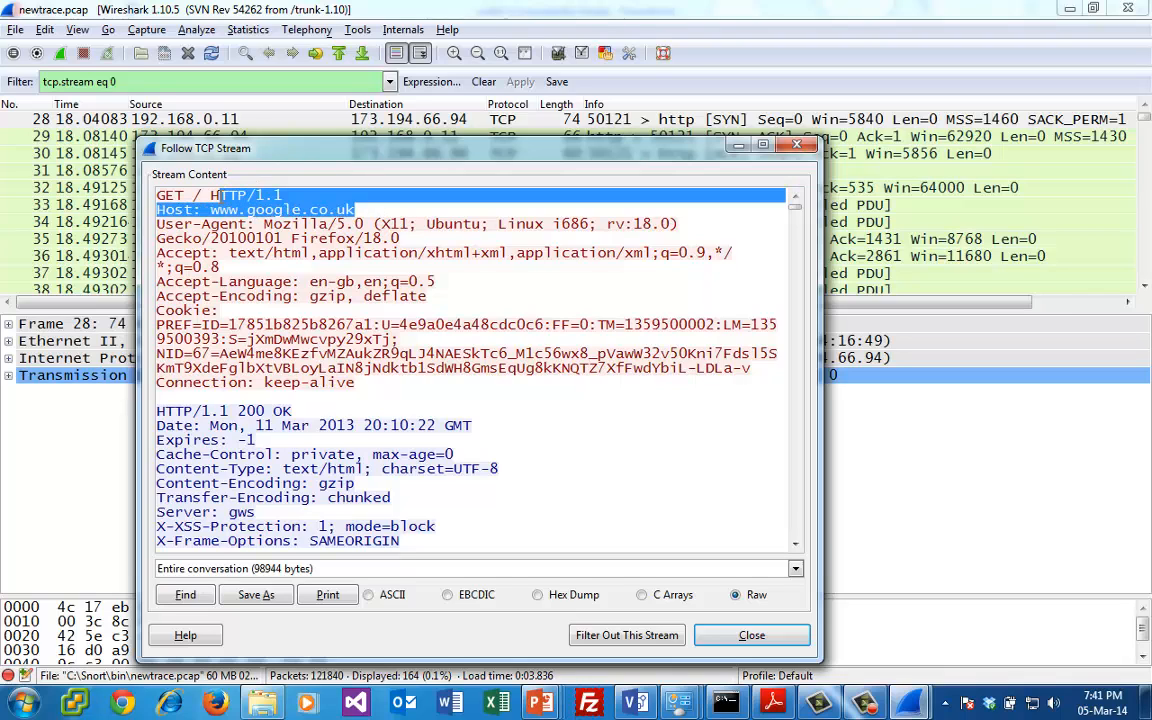
{"action": "left_click_drag", "start_coordinate": [288, 195], "coordinate": [155, 196]}
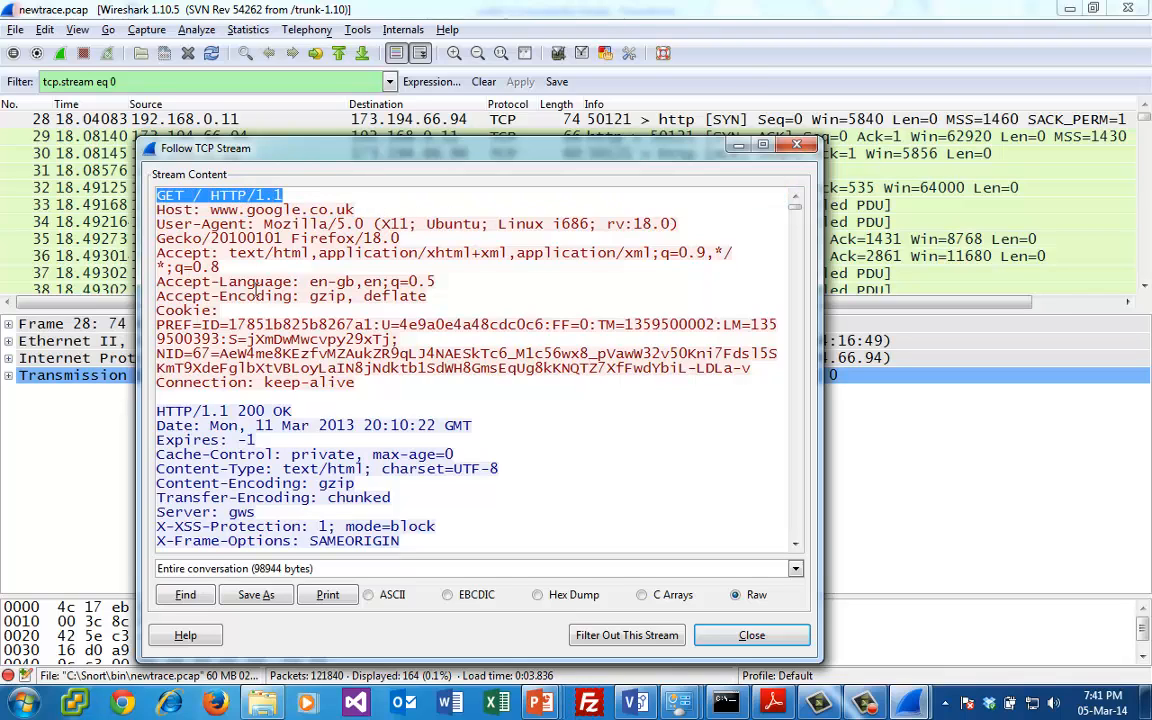
{"action": "left_click", "coordinate": [333, 290]}
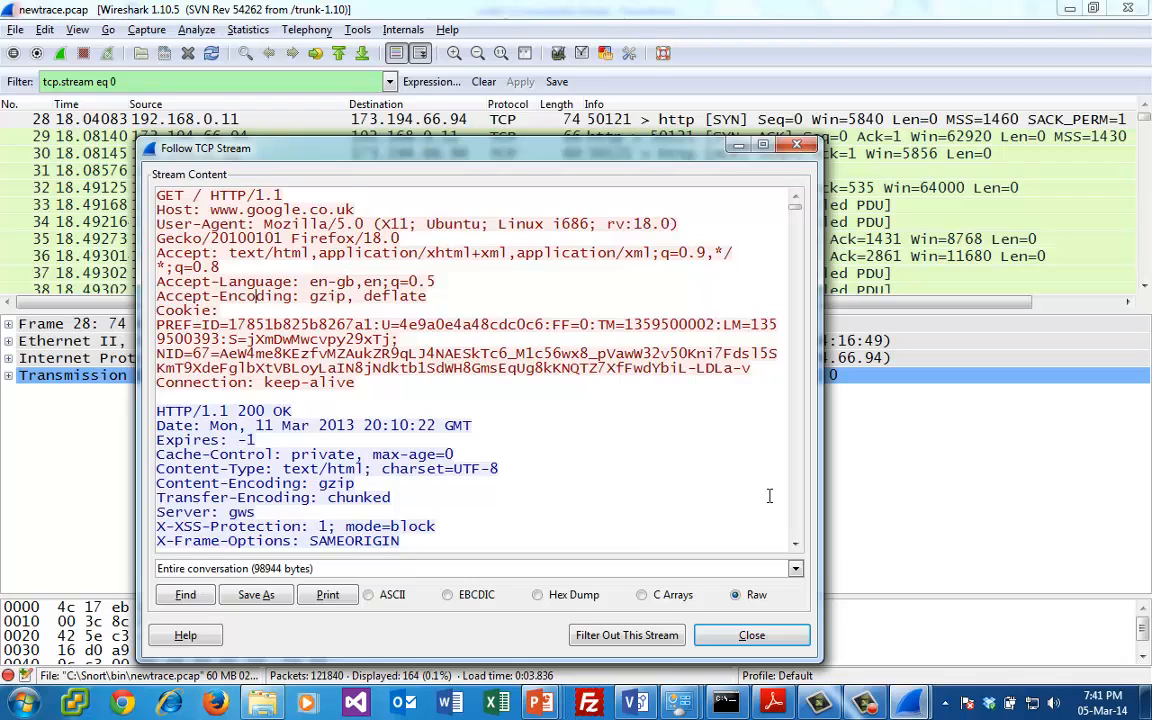
- Examine the server's response body that follows the HTTP headers in the stream content
{"action": "left_click", "coordinate": [800, 528]}
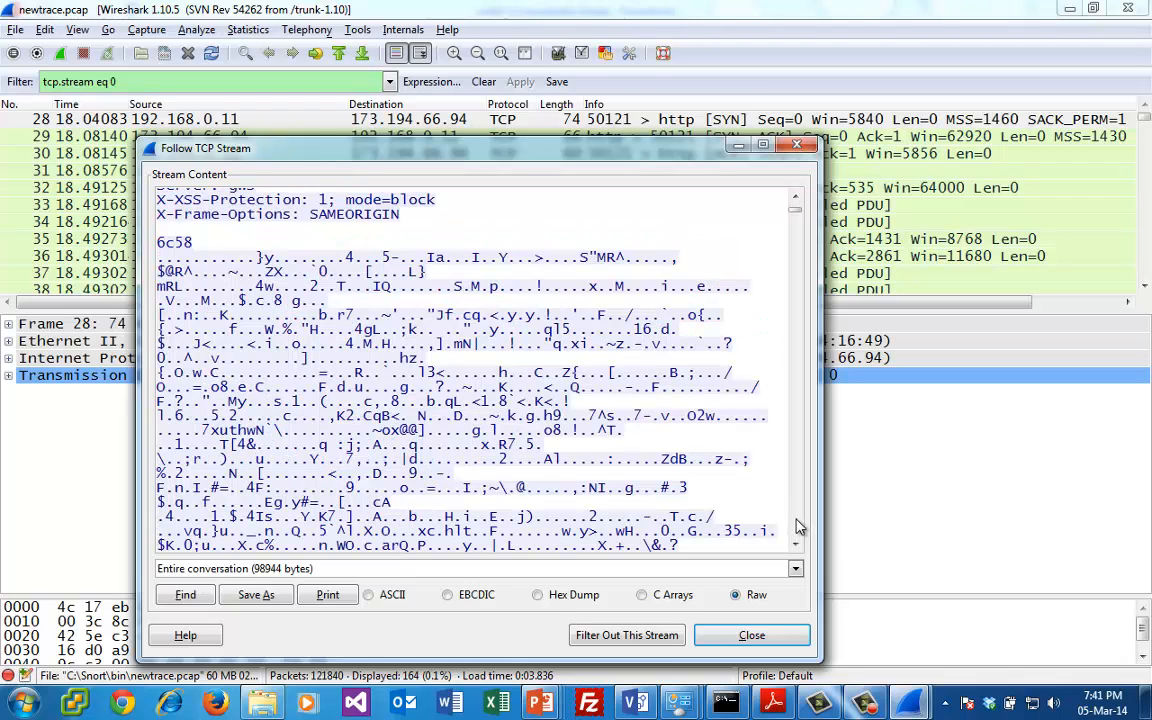
{"action": "left_click", "coordinate": [800, 528]}
{"action": "left_click", "coordinate": [800, 528]}
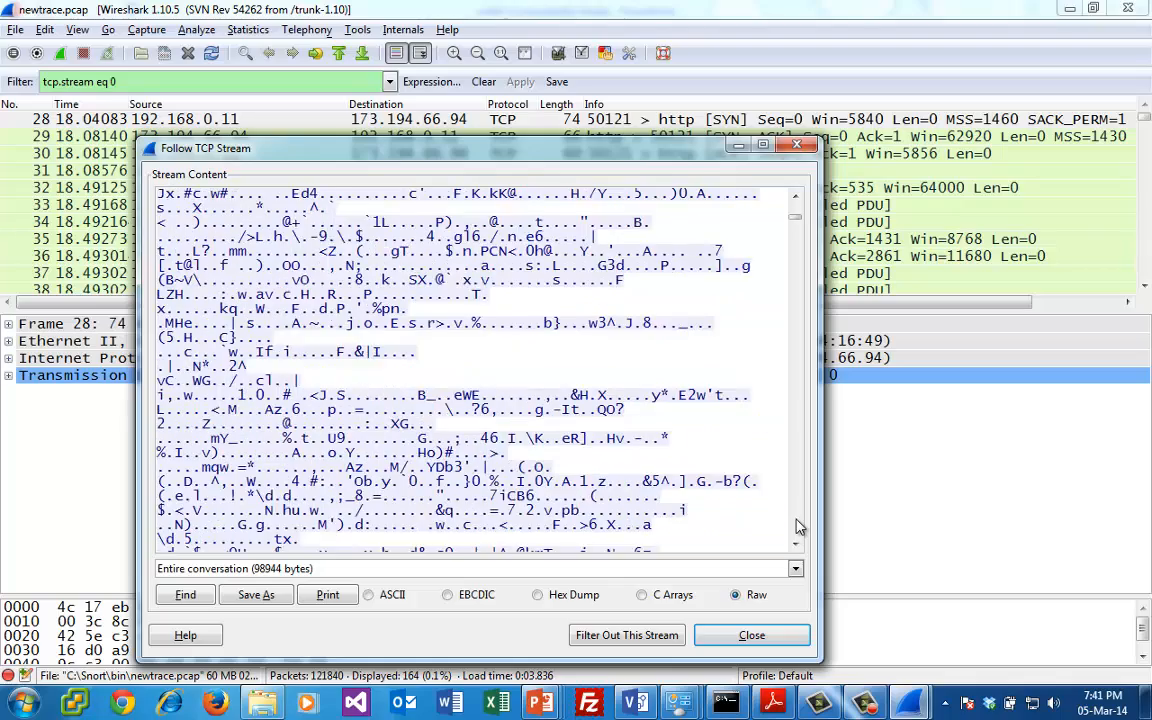
{"action": "left_click", "coordinate": [800, 528]}
{"action": "left_click", "coordinate": [800, 528]}
{"action": "left_click", "coordinate": [800, 528]}
{"action": "left_click", "coordinate": [800, 528]}
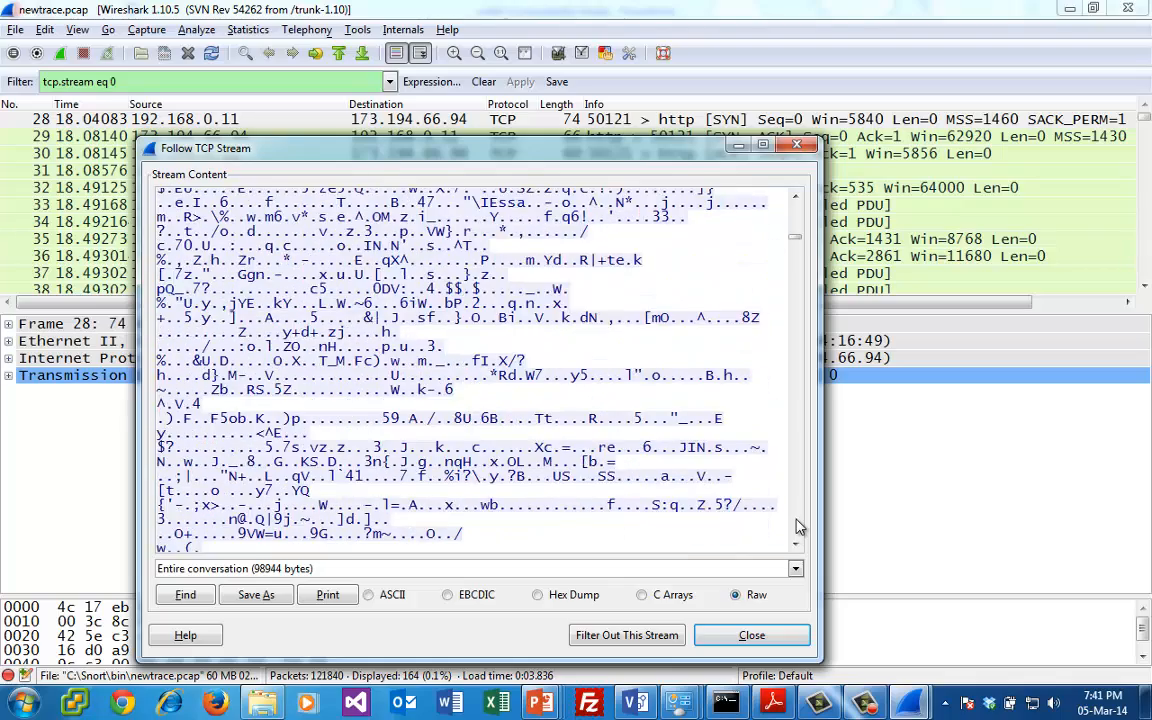
{"action": "left_click", "coordinate": [800, 528]}
{"action": "left_click", "coordinate": [800, 528]}
{"action": "left_click", "coordinate": [798, 522]}
{"action": "left_click", "coordinate": [798, 522]}
{"action": "left_click", "coordinate": [798, 522]}
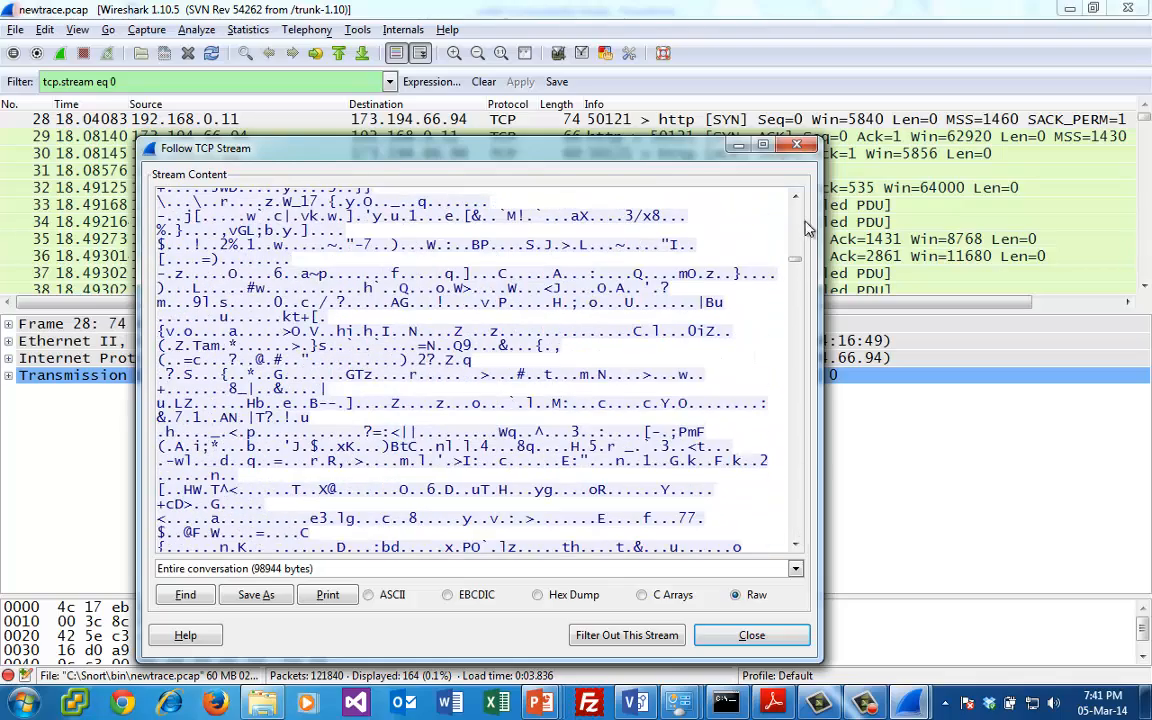
- Examine the successive HTTP requests in the followed stream, from the initial GET to the Google forest search and its User-Agent header
{"action": "left_click_drag", "start_coordinate": [798, 262], "coordinate": [797, 147]}
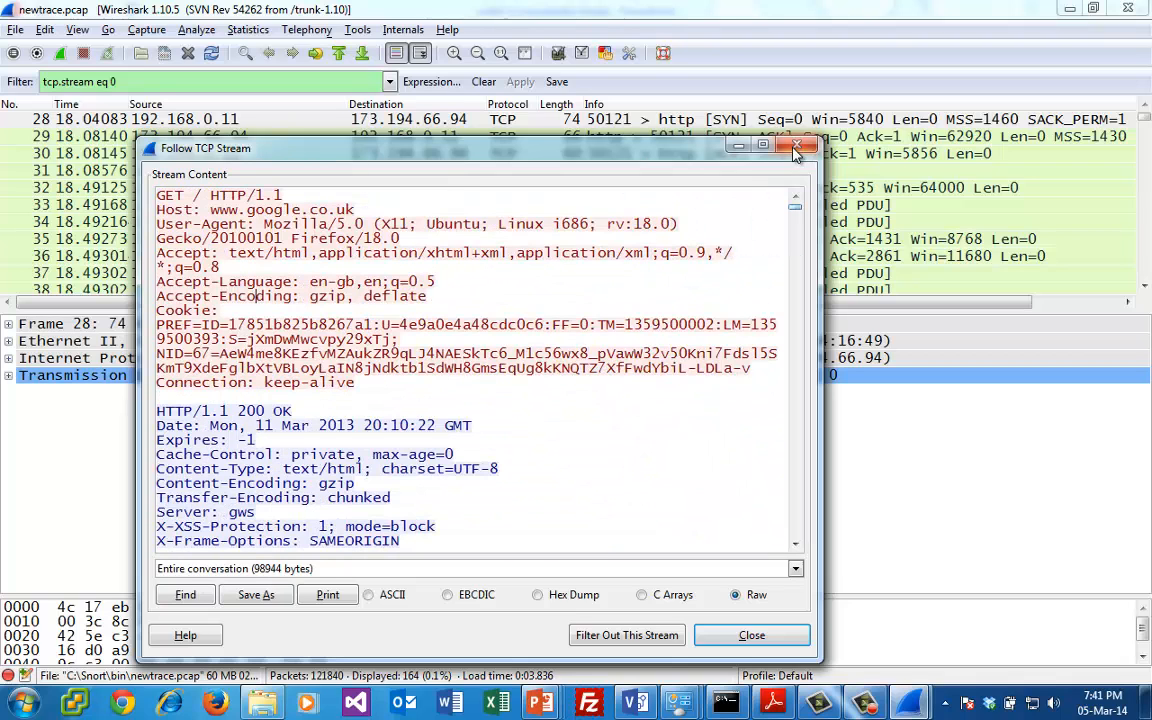
{"action": "left_click_drag", "start_coordinate": [380, 390], "coordinate": [156, 384]}
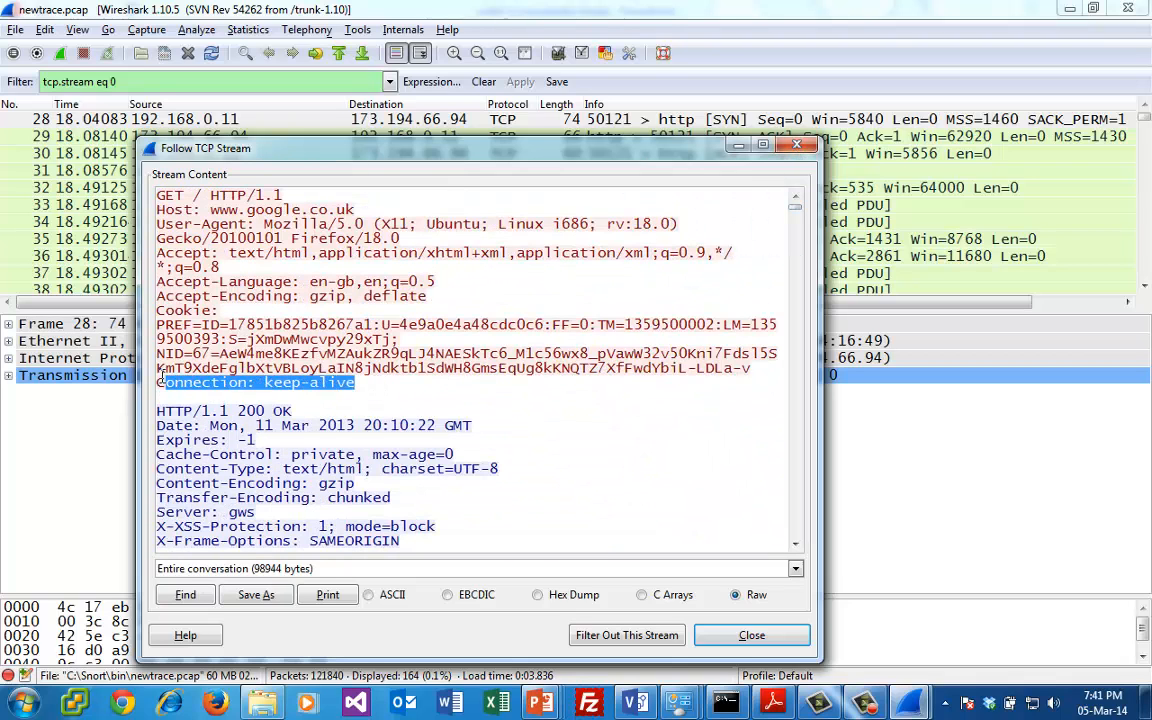
{"action": "left_click", "coordinate": [156, 384]}
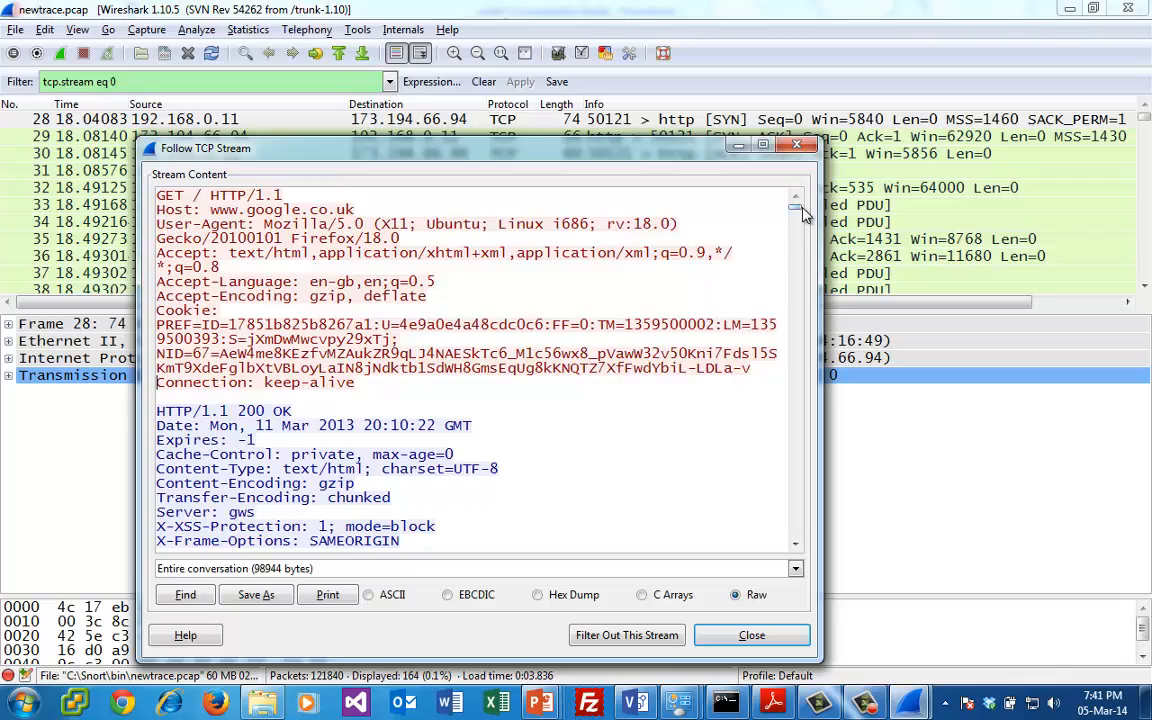
{"action": "left_click_drag", "start_coordinate": [798, 210], "coordinate": [800, 300]}
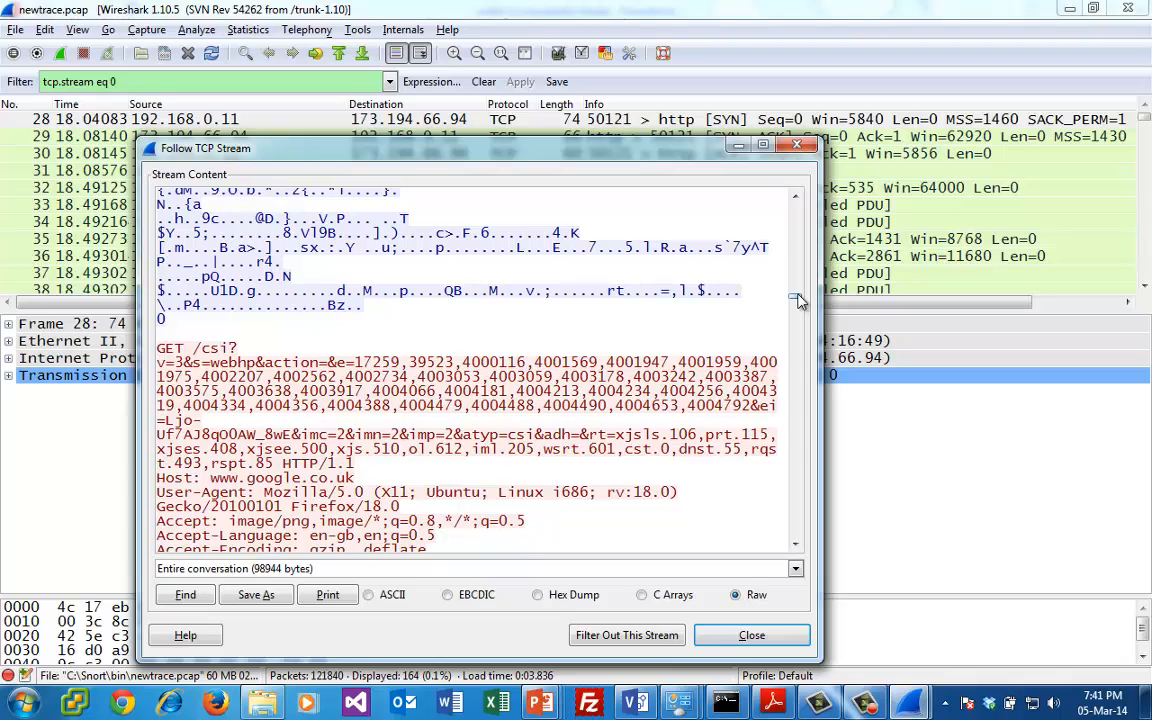
{"action": "left_click_drag", "start_coordinate": [800, 300], "coordinate": [800, 382]}
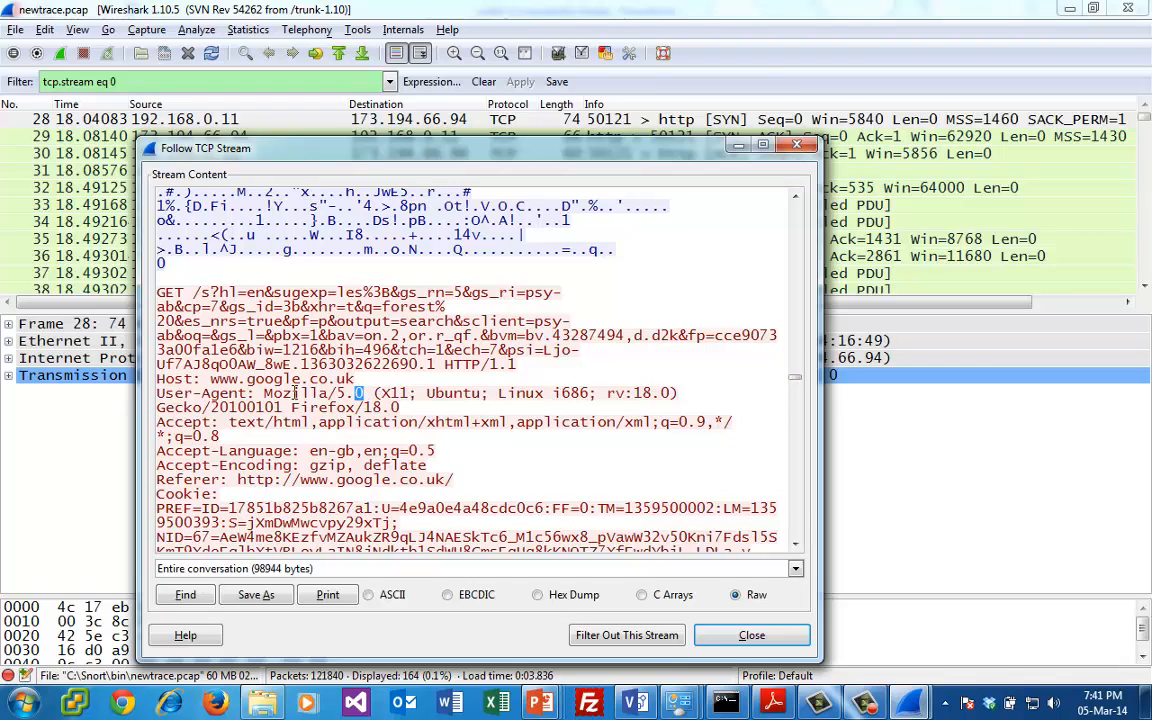
{"action": "left_click_drag", "start_coordinate": [295, 392], "coordinate": [267, 392]}
{"action": "left_click", "coordinate": [656, 405]}
{"action": "scroll", "coordinate": [800, 485], "scroll_direction": "down", "scroll_amount": 15}
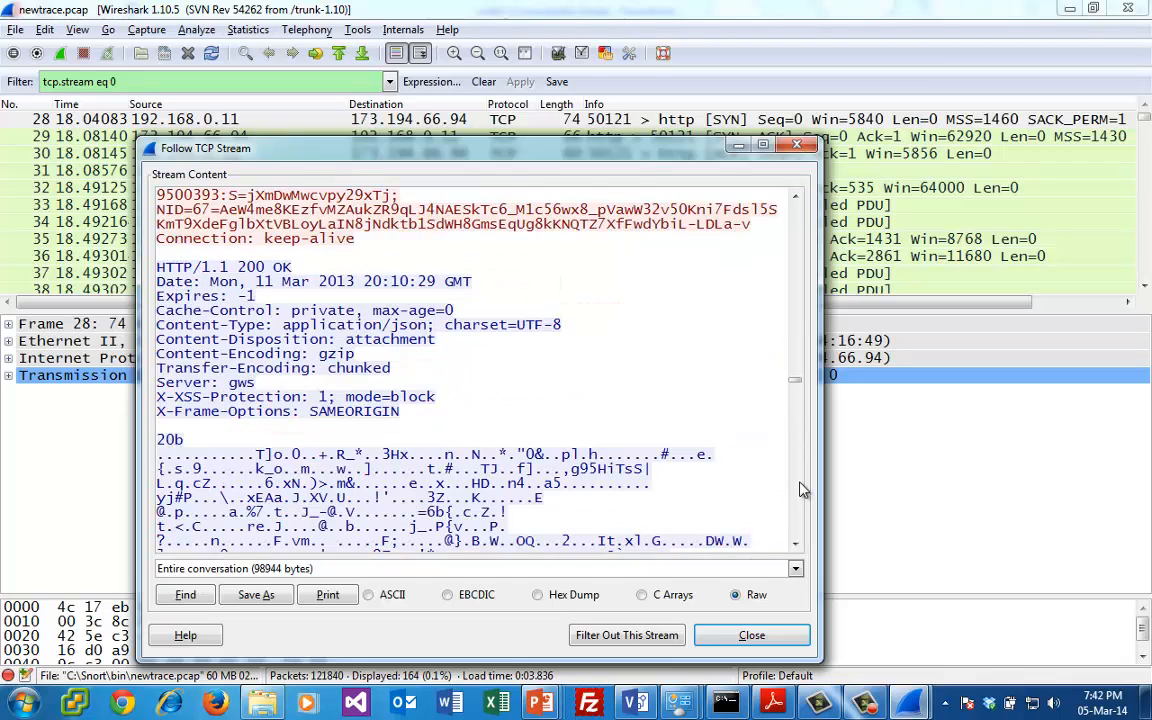
{"action": "scroll", "coordinate": [712, 207], "scroll_direction": "up", "scroll_amount": 8}
{"action": "scroll", "coordinate": [785, 515], "scroll_direction": "down", "scroll_amount": 15}
{"action": "scroll", "coordinate": [712, 461], "scroll_direction": "down", "scroll_amount": 10}
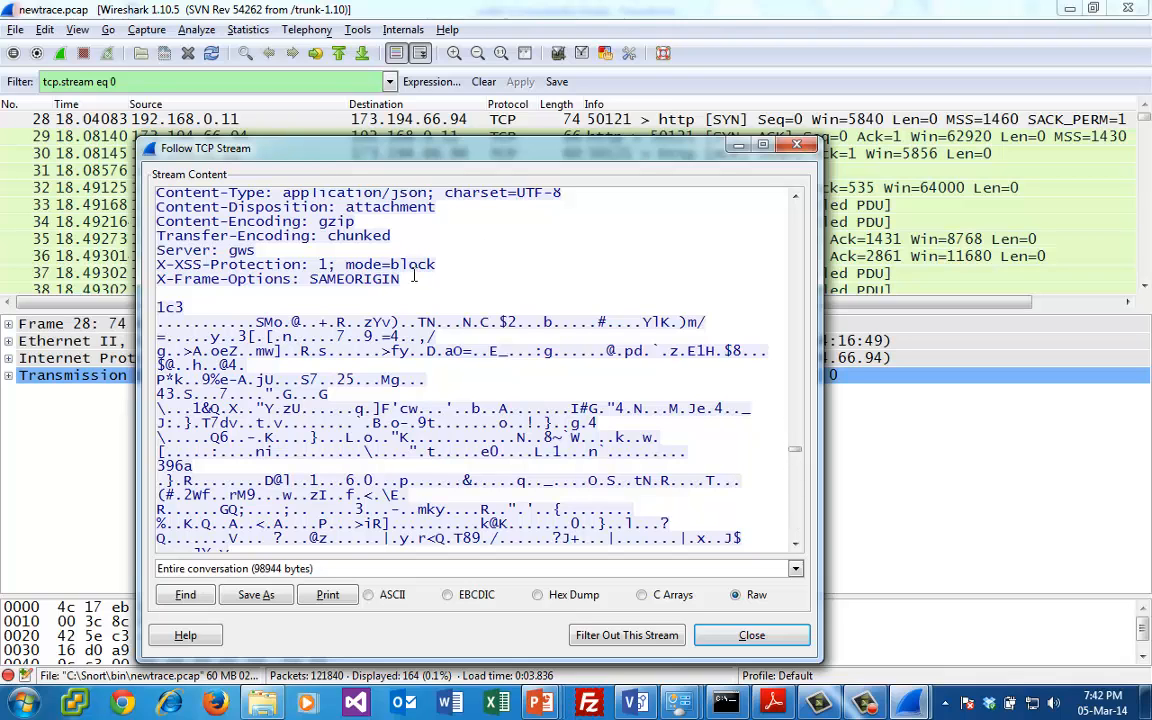
- Examine the status code and headers of the HTTP response preceding the 1c3 chunk, and close the followed TCP stream
{"action": "left_click_drag", "start_coordinate": [402, 279], "coordinate": [137, 297]}
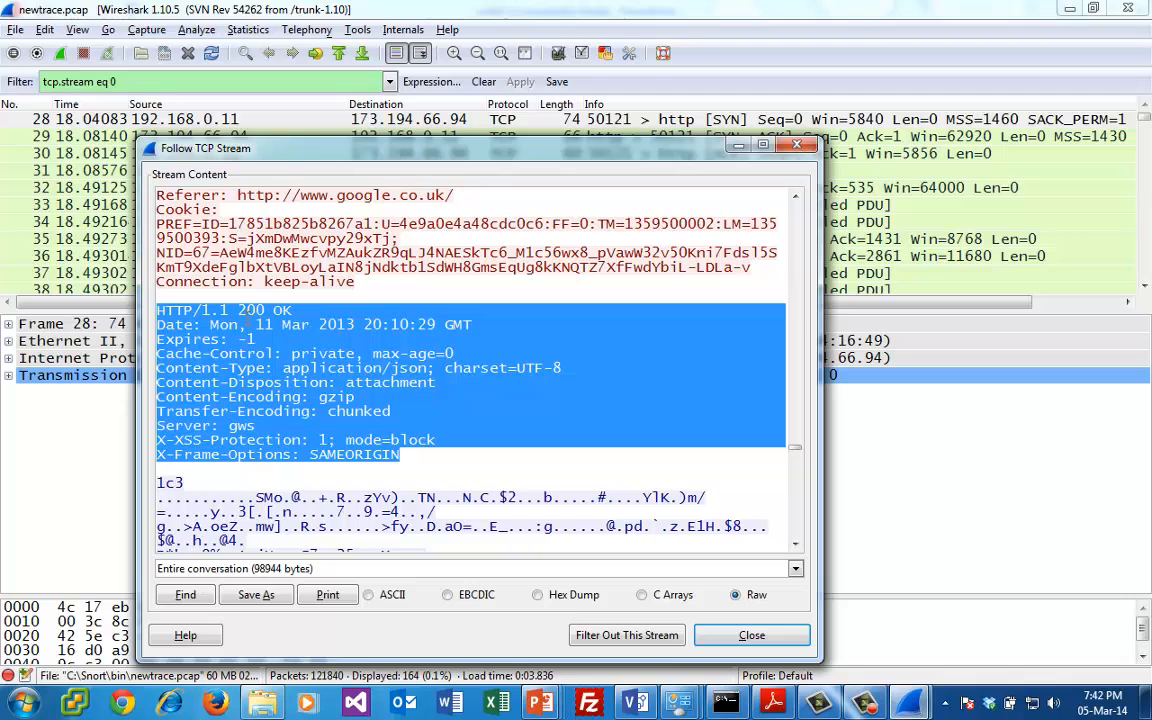
{"action": "left_click", "coordinate": [264, 317]}
{"action": "left_click_drag", "start_coordinate": [265, 312], "coordinate": [239, 312]}
{"action": "left_click_drag", "start_coordinate": [353, 422], "coordinate": [353, 418]}
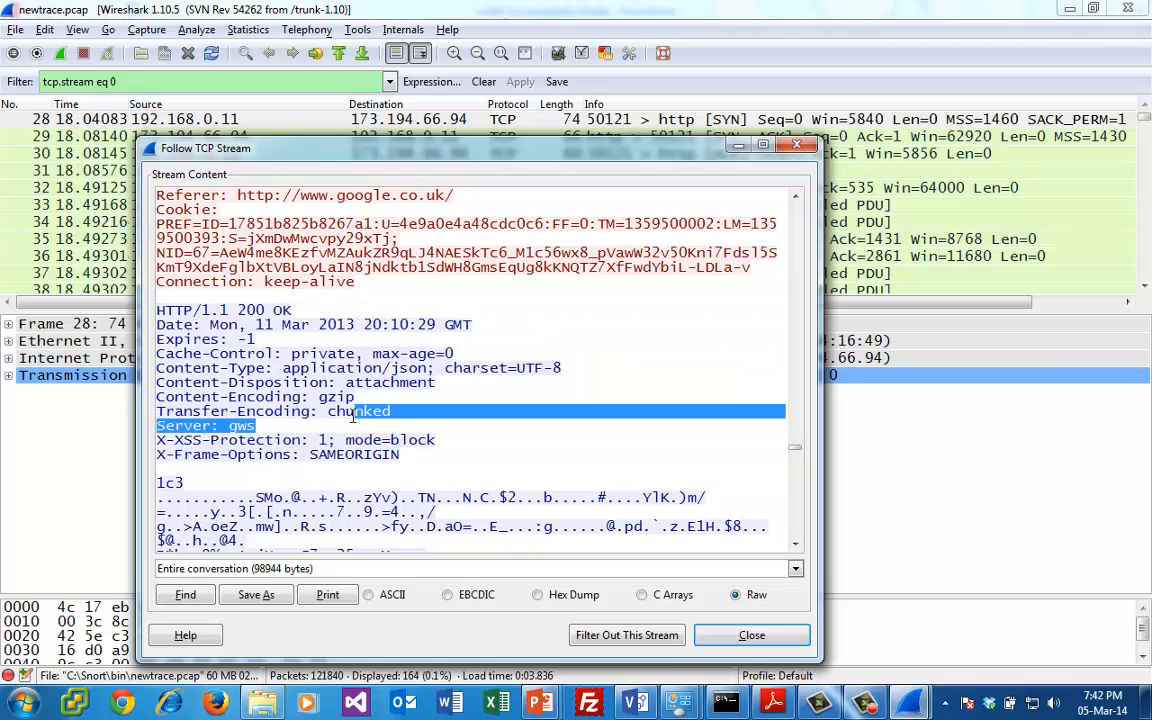
{"action": "left_click", "coordinate": [720, 404]}
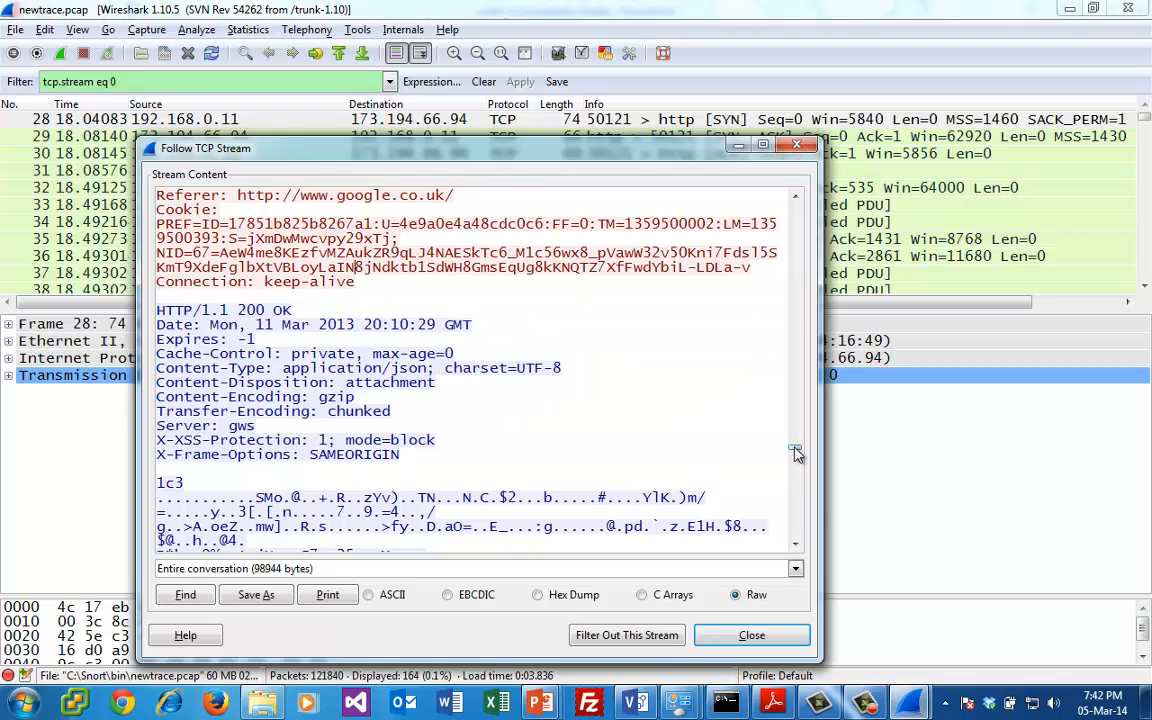
{"action": "left_click_drag", "start_coordinate": [795, 450], "coordinate": [804, 422]}
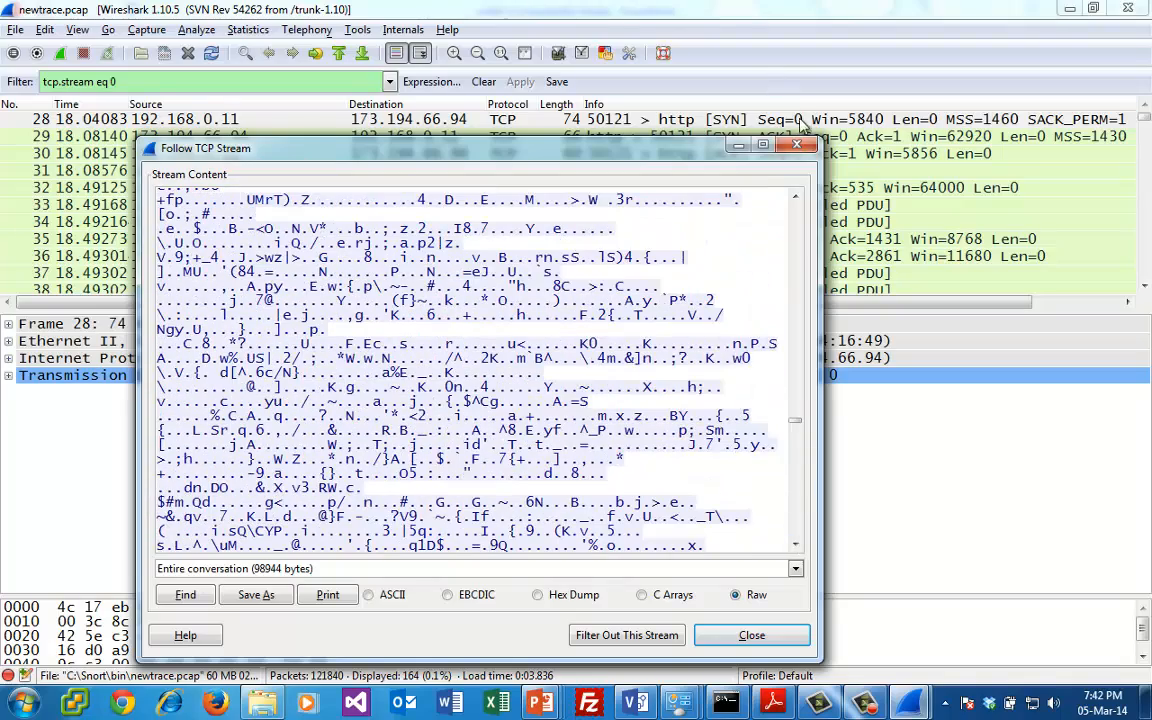
{"action": "left_click", "coordinate": [796, 146]}
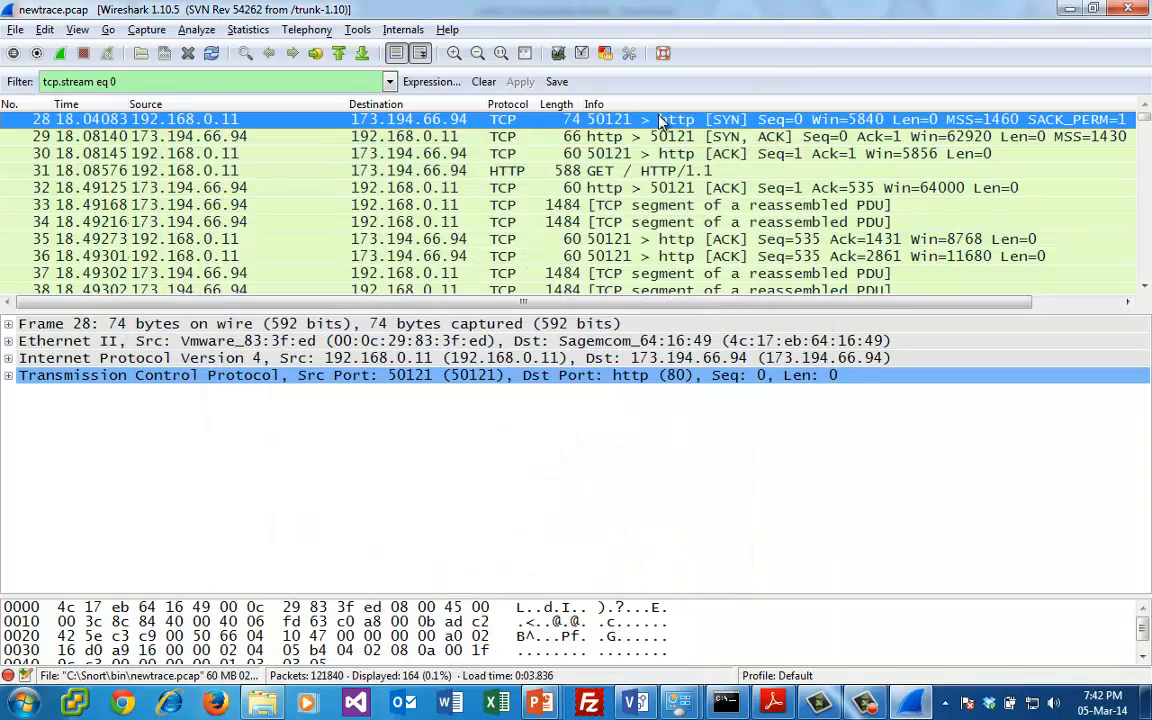
- Replace the display filter with udp.port==53 to list only the DNS packets
{"action": "left_click", "coordinate": [228, 80]}
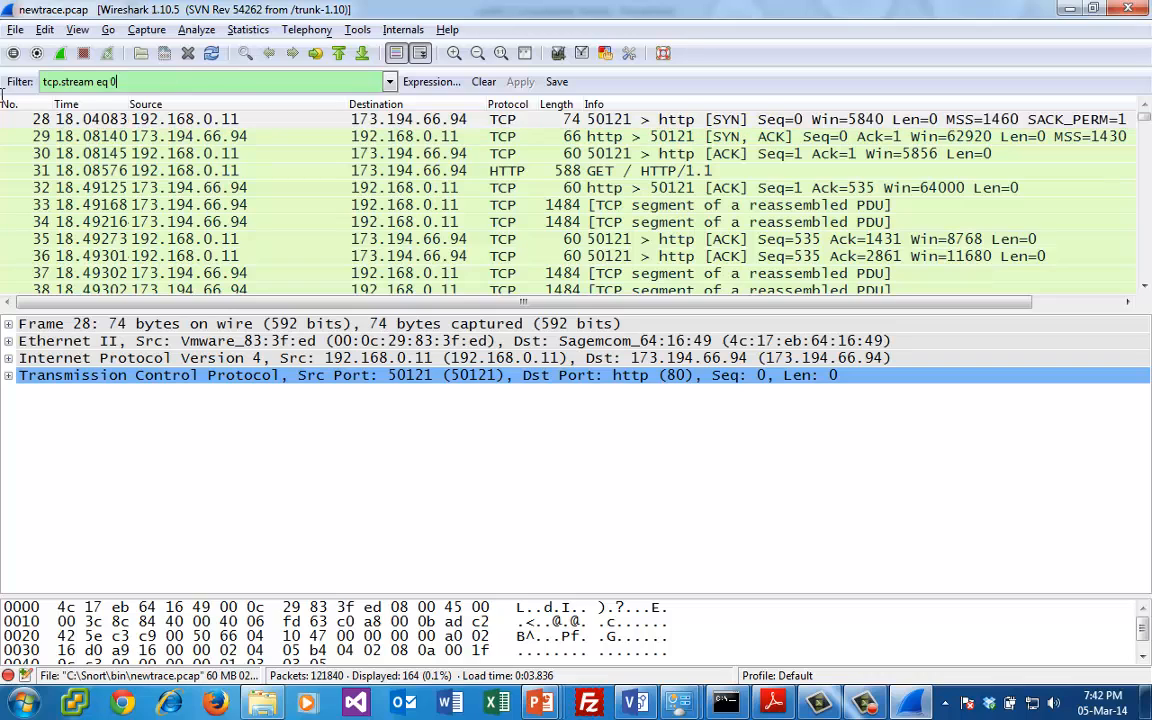
{"action": "type", "text": "udp."}
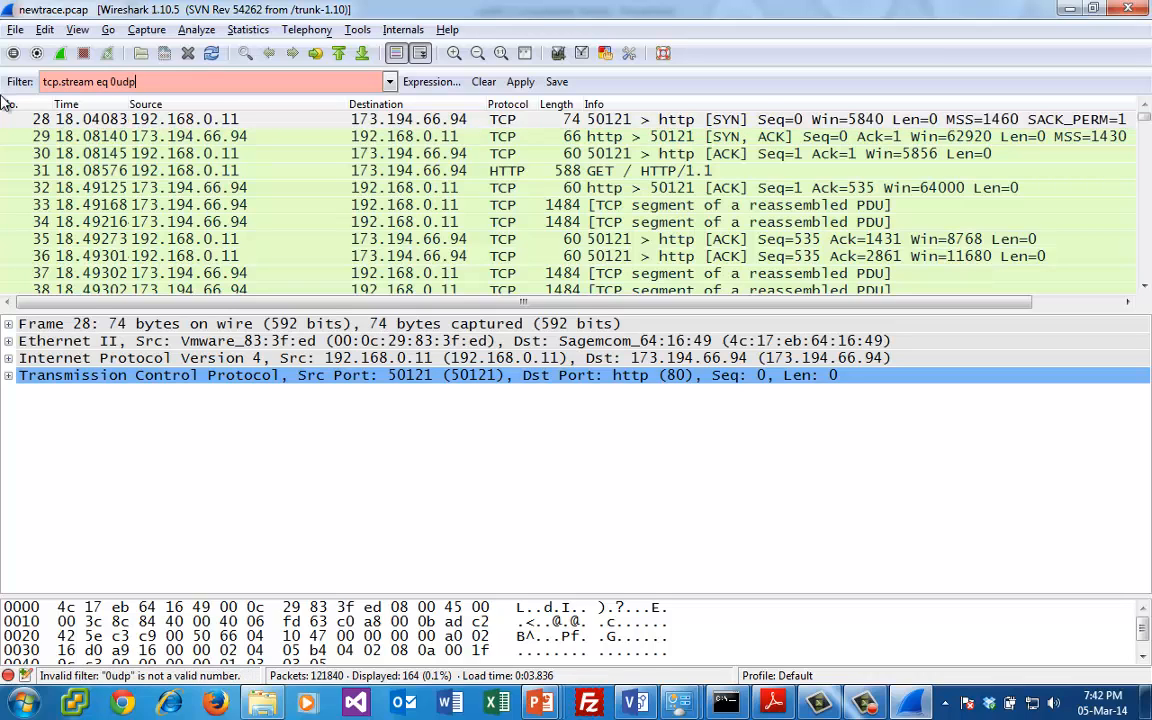
{"action": "key", "text": "BackSpace"}
{"action": "key", "text": "BackSpace"}
{"action": "key", "text": "BackSpace"}
{"action": "key", "text": "BackSpace"}
{"action": "key", "text": "BackSpace"}
{"action": "key", "text": "BackSpace"}
{"action": "key", "text": "BackSpace"}
{"action": "key", "text": "BackSpace"}
{"action": "key", "text": "BackSpace"}
{"action": "key", "text": "BackSpace"}
{"action": "key", "text": "BackSpace"}
{"action": "key", "text": "BackSpace"}
{"action": "key", "text": "BackSpace"}
{"action": "key", "text": "BackSpace"}
{"action": "key", "text": "BackSpace"}
{"action": "key", "text": "BackSpace"}
{"action": "key", "text": "BackSpace"}
{"action": "key", "text": "BackSpace"}
{"action": "key", "text": "BackSpace"}
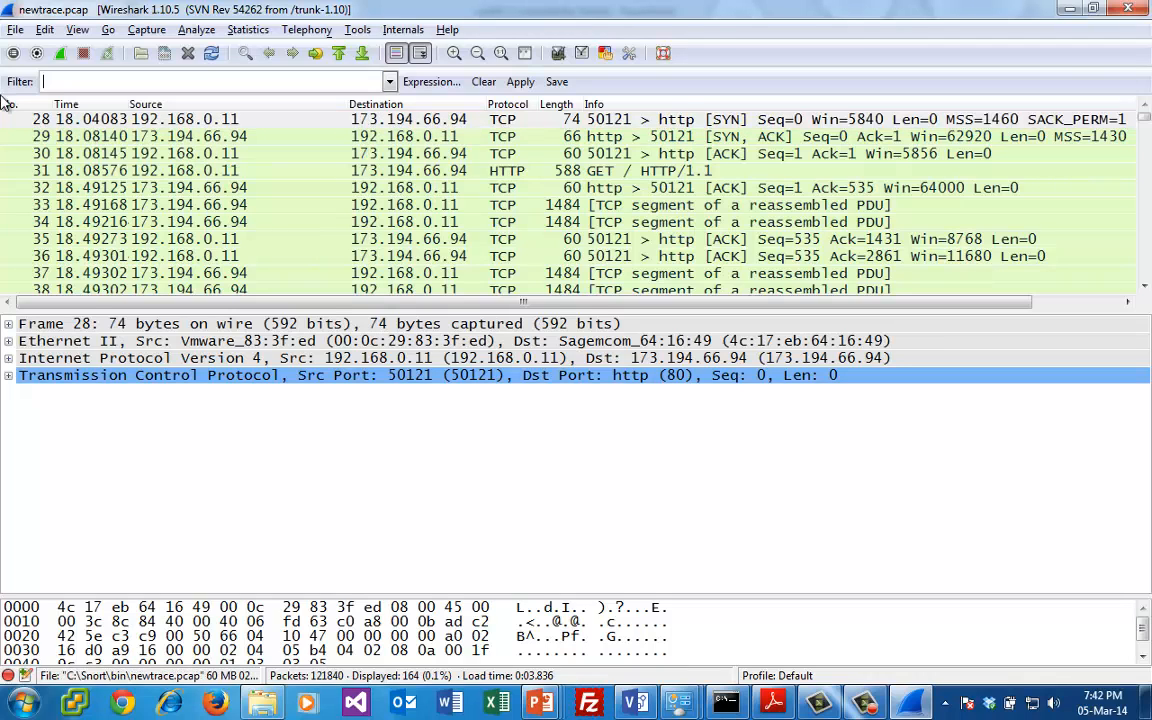
{"action": "type", "text": "udp.prt"}
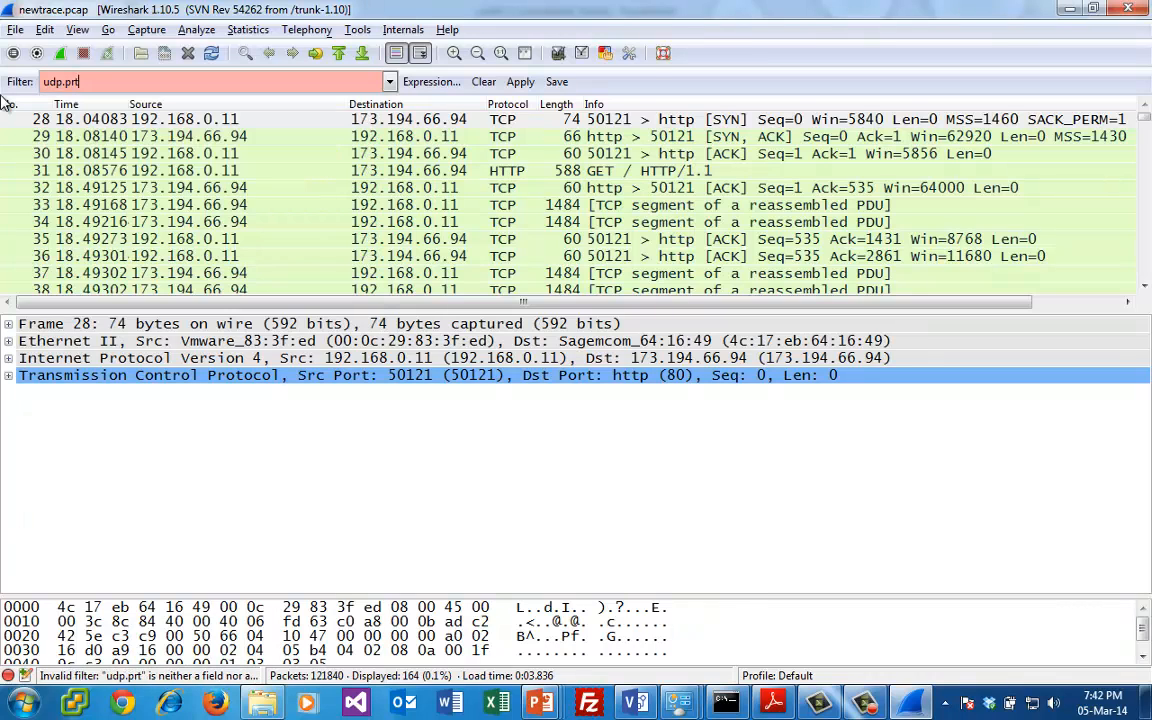
{"action": "key", "text": "BackSpace"}
{"action": "key", "text": "BackSpace"}
{"action": "type", "text": "ort="}
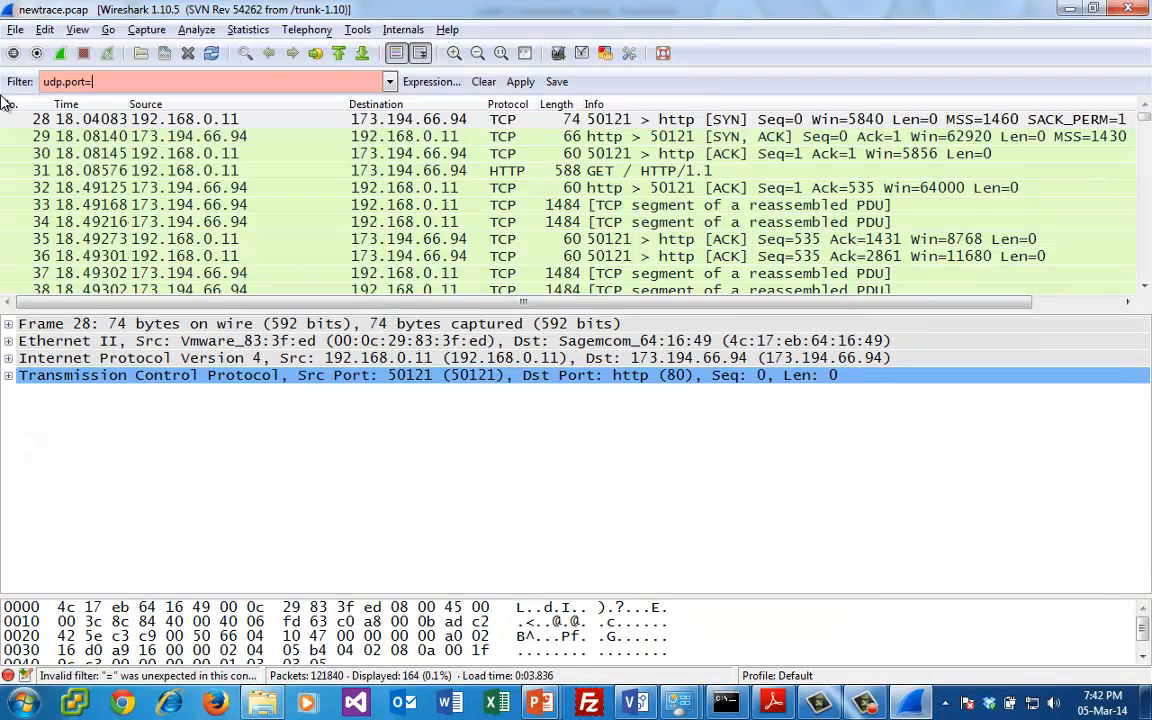
{"action": "type", "text": "=53"}
{"action": "key", "text": "Return"}
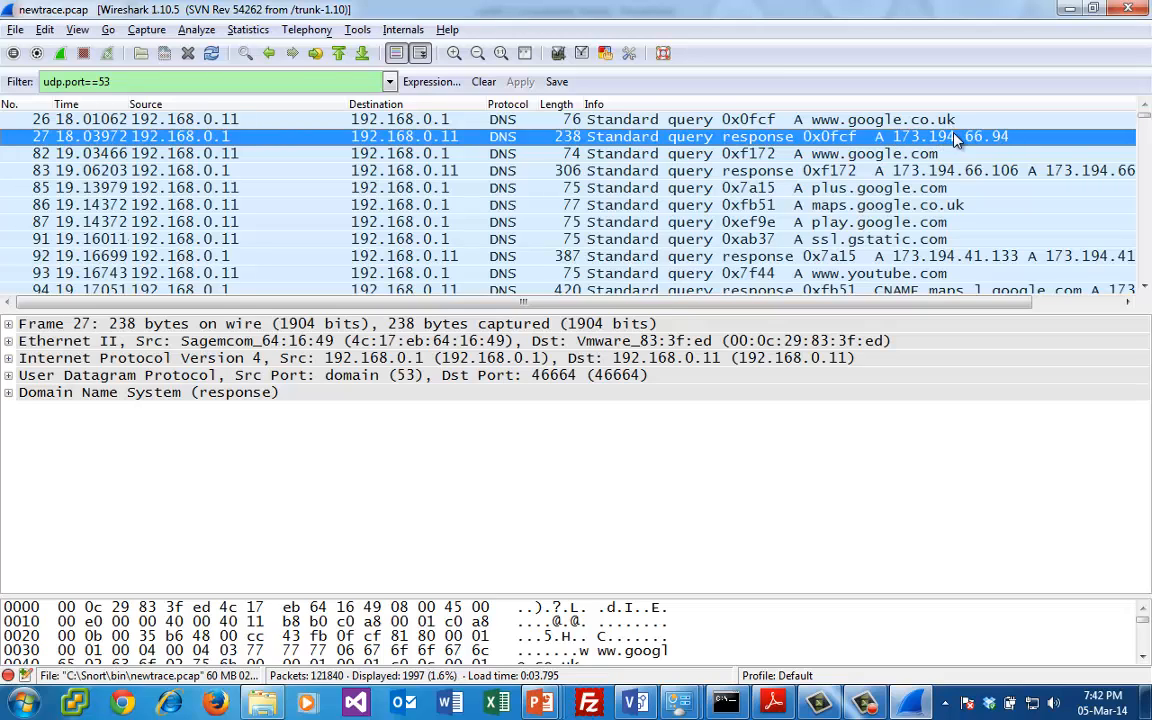
{"action": "left_click", "coordinate": [787, 121]}
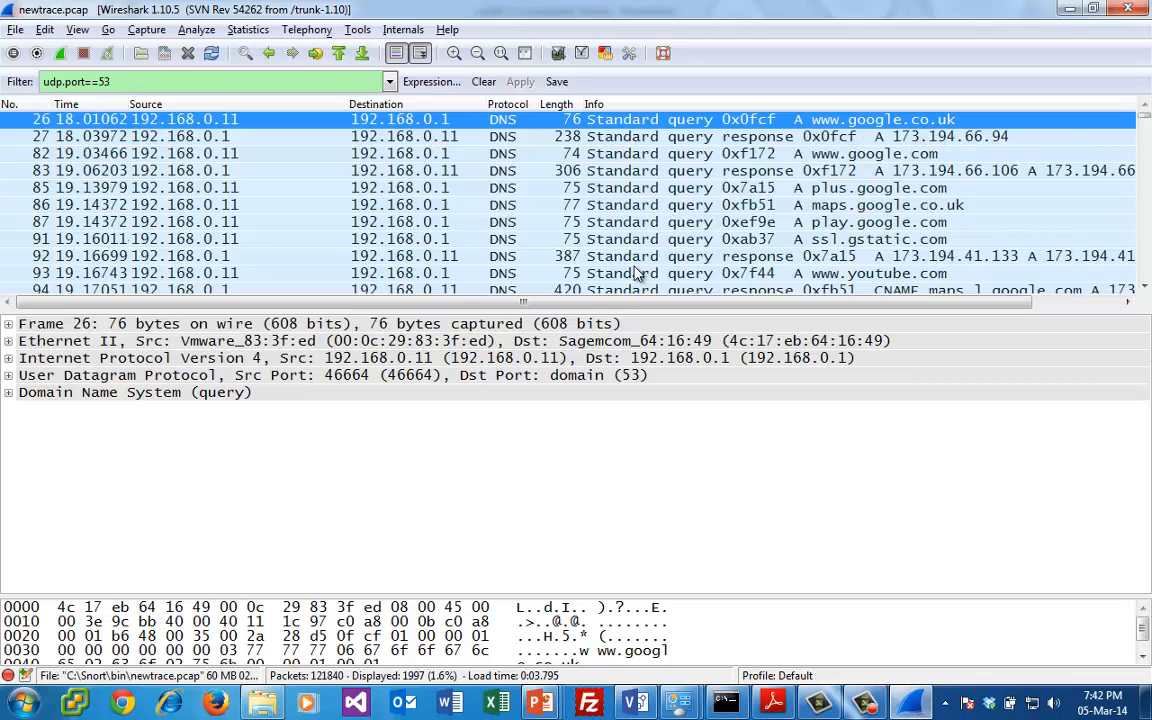
{"action": "left_click", "coordinate": [10, 393]}
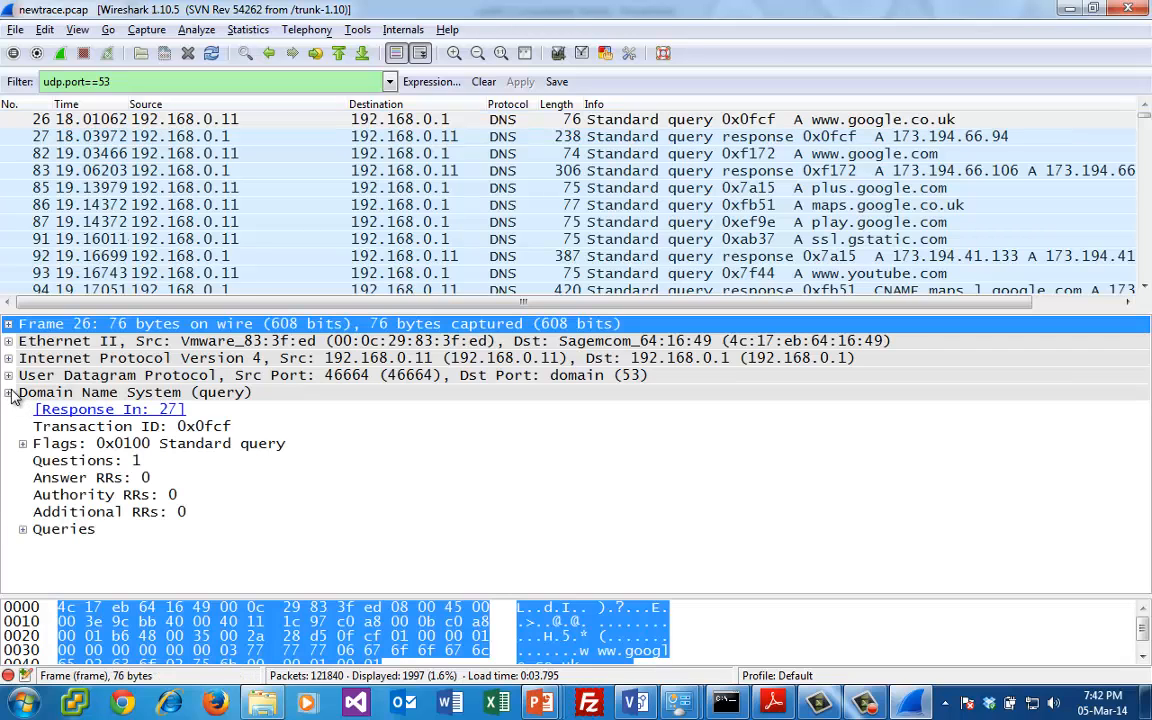
{"action": "left_click", "coordinate": [23, 530]}
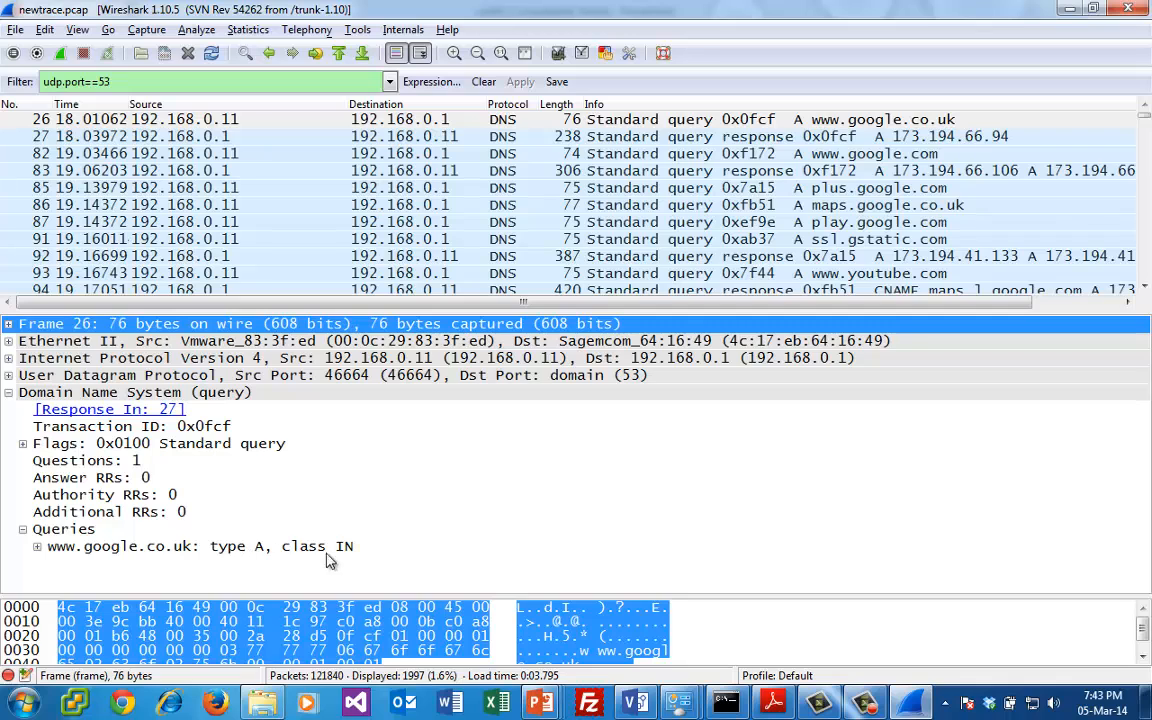
- Expand the Answers section of the DNS response in packet 27
{"action": "left_click", "coordinate": [836, 140]}
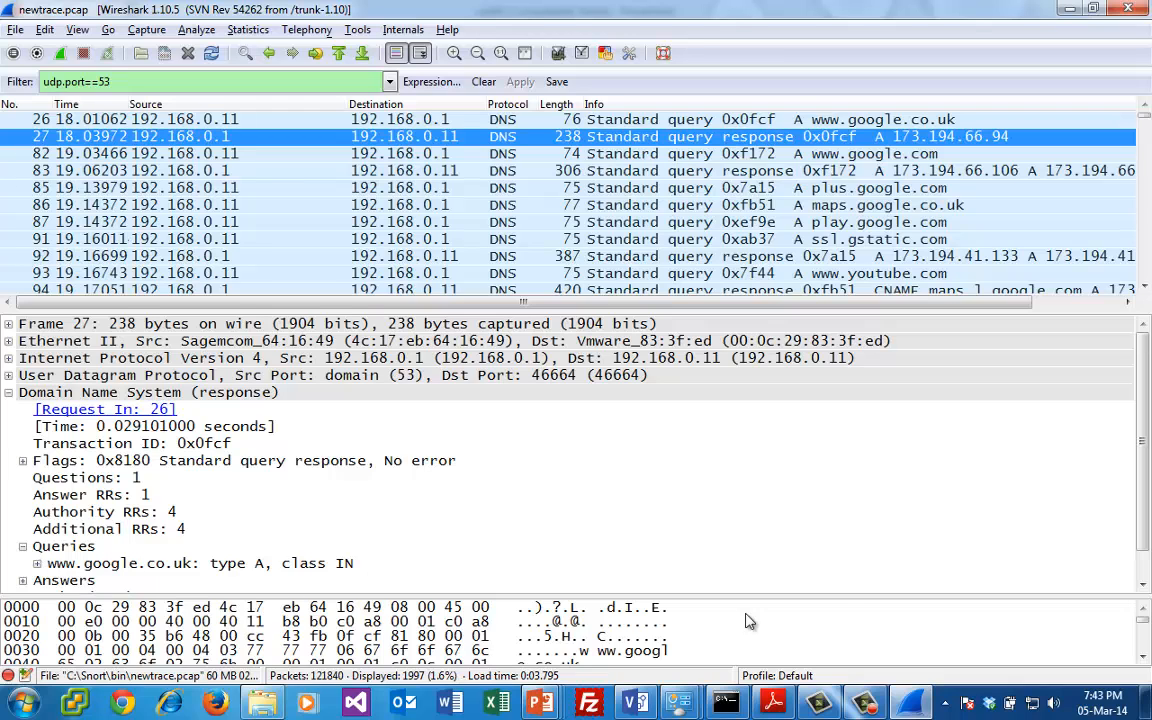
{"action": "scroll", "coordinate": [1100, 500], "scroll_direction": "down", "scroll_amount": 1}
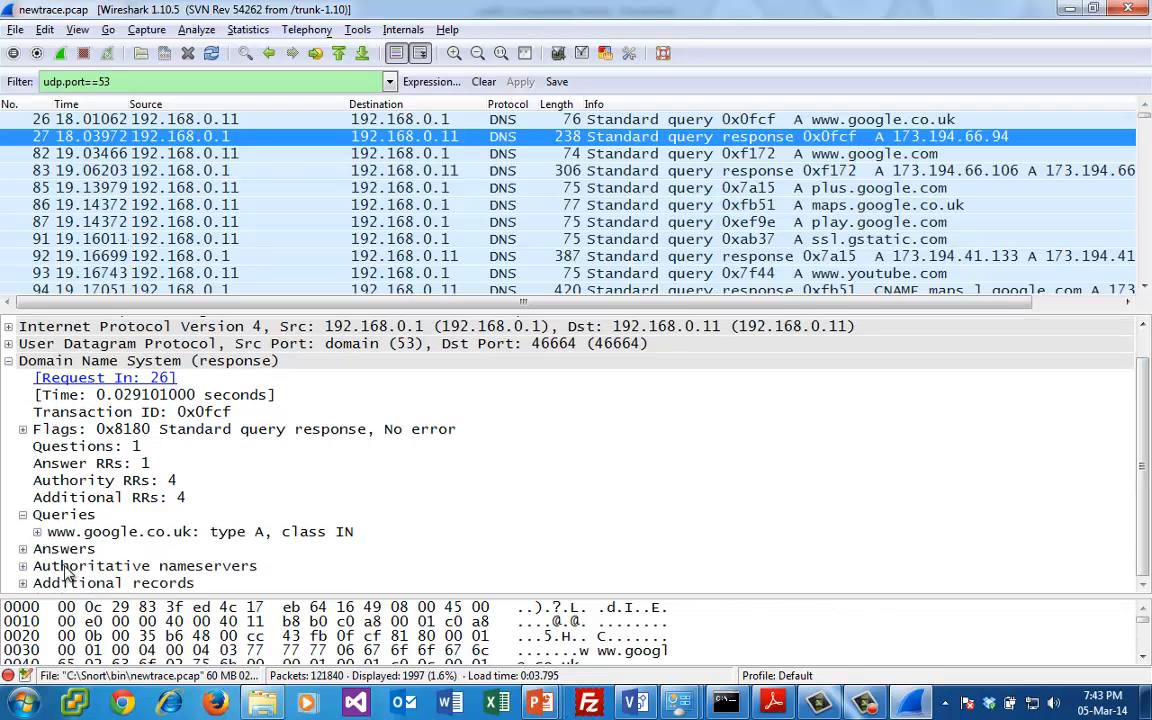
{"action": "left_click", "coordinate": [22, 549]}
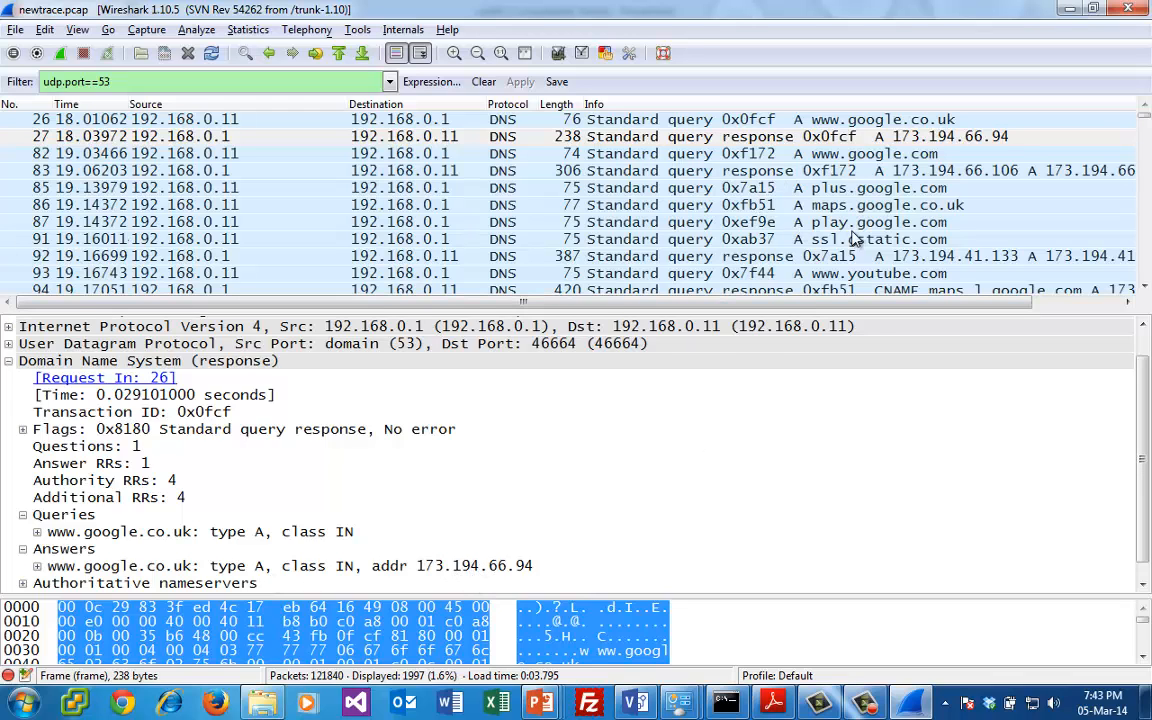
- Examine the answers, authoritative nameservers and additional records in the DNS response of packet 92
{"action": "left_click", "coordinate": [880, 221]}
{"action": "left_click", "coordinate": [873, 256]}
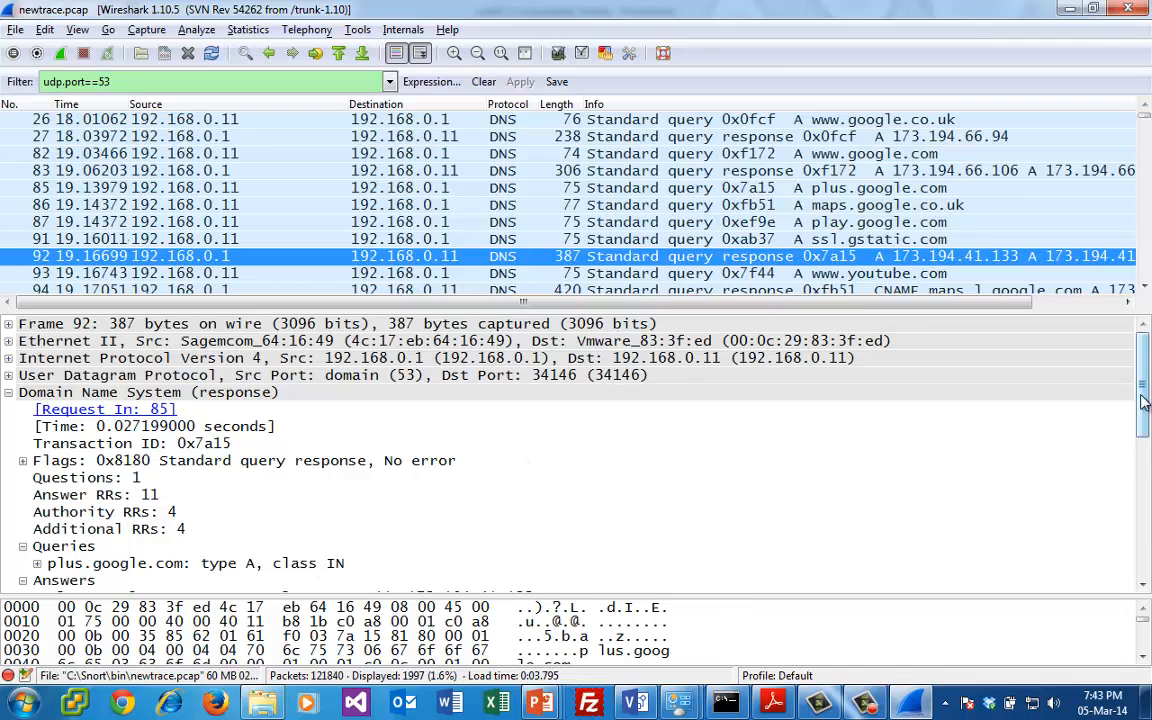
{"action": "left_click_drag", "start_coordinate": [1147, 413], "coordinate": [1149, 546]}
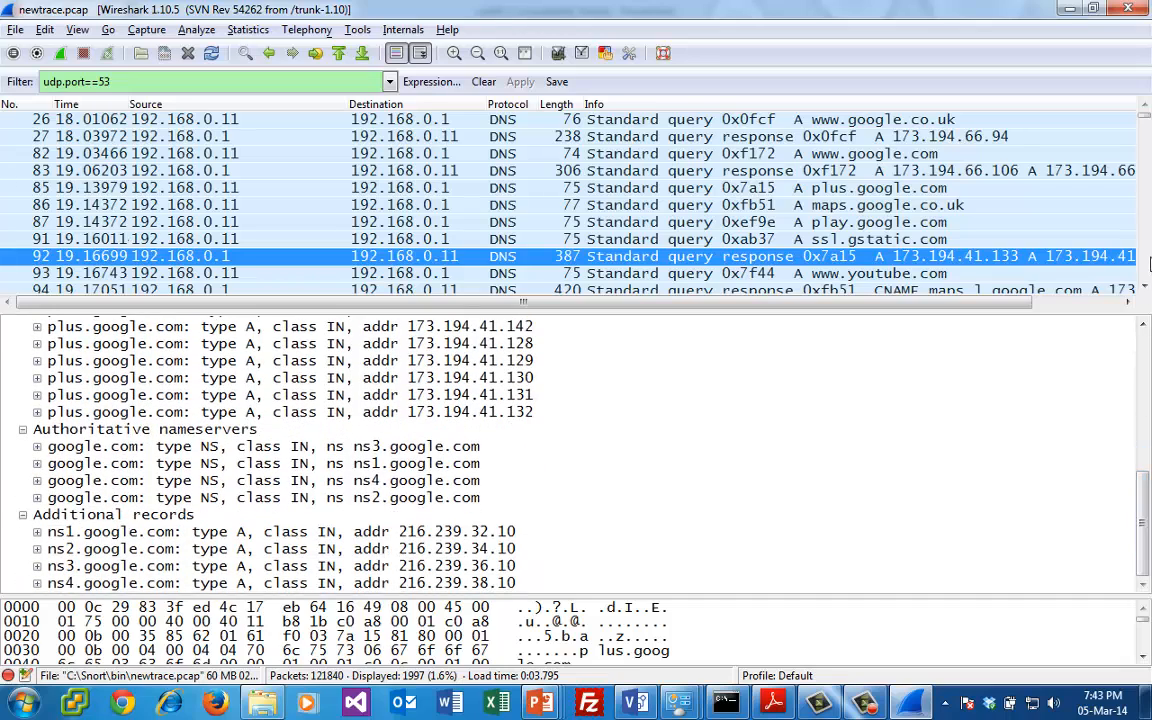
{"action": "left_click", "coordinate": [1146, 259]}
{"action": "left_click", "coordinate": [1147, 259]}
{"action": "left_click", "coordinate": [1147, 259]}
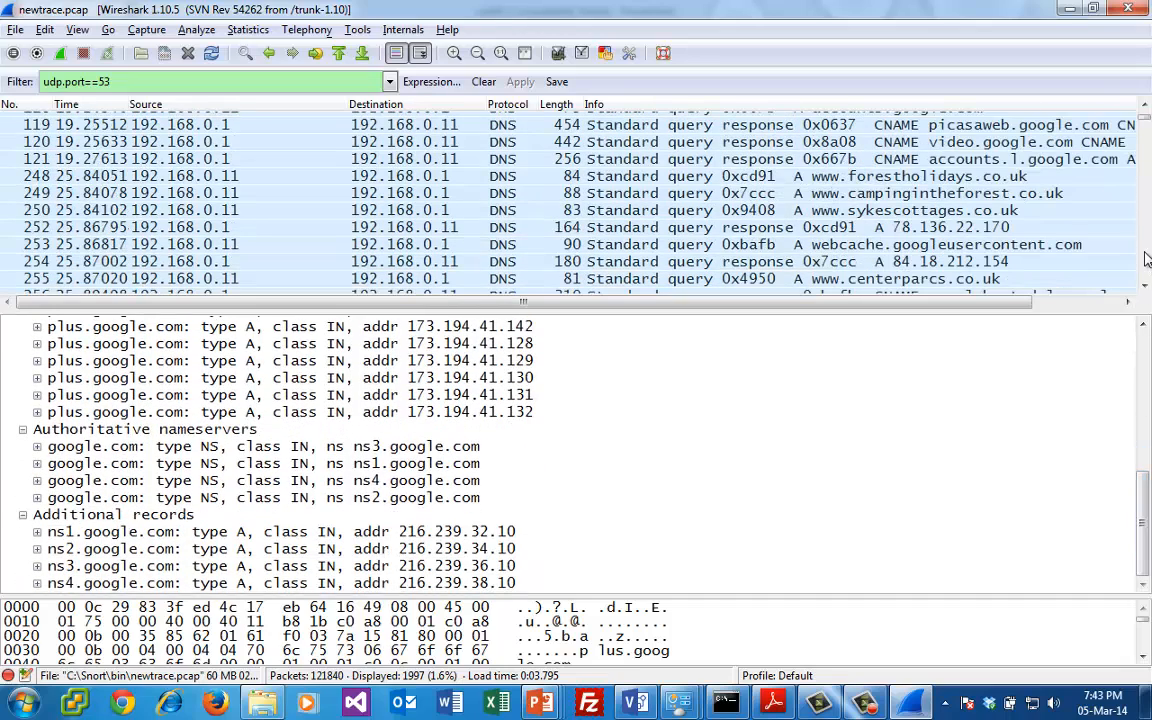
{"action": "left_click", "coordinate": [922, 176]}
{"action": "left_click", "coordinate": [933, 212]}
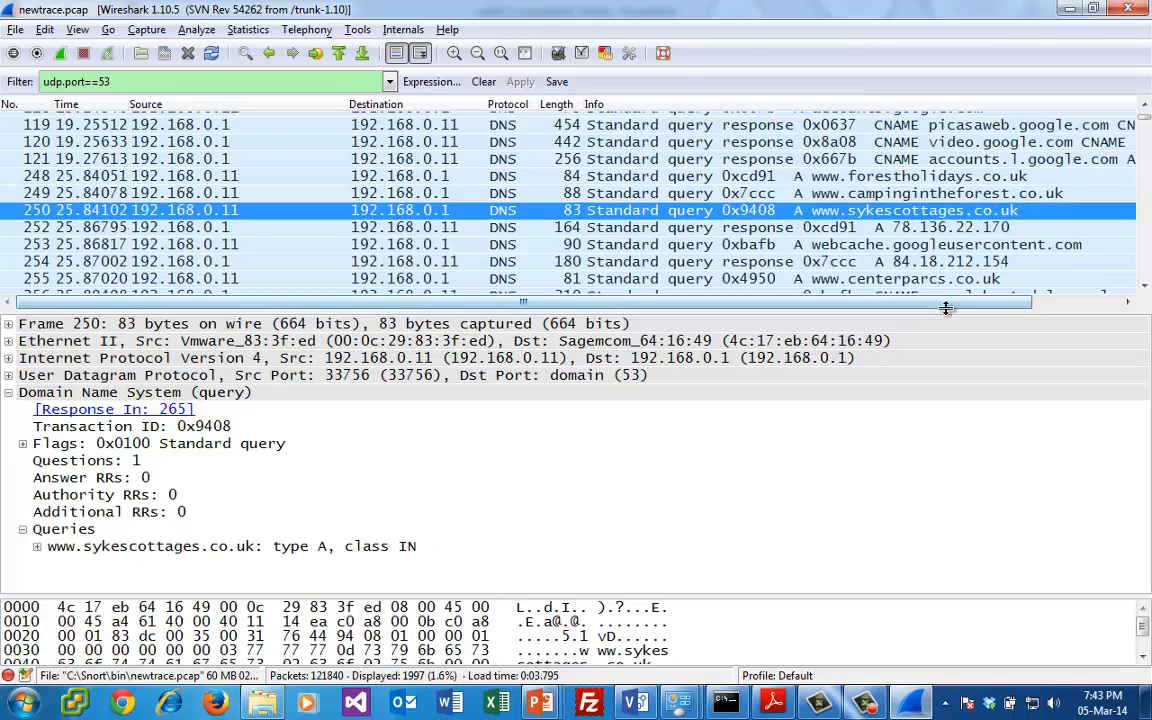
{"action": "left_click", "coordinate": [1148, 234]}
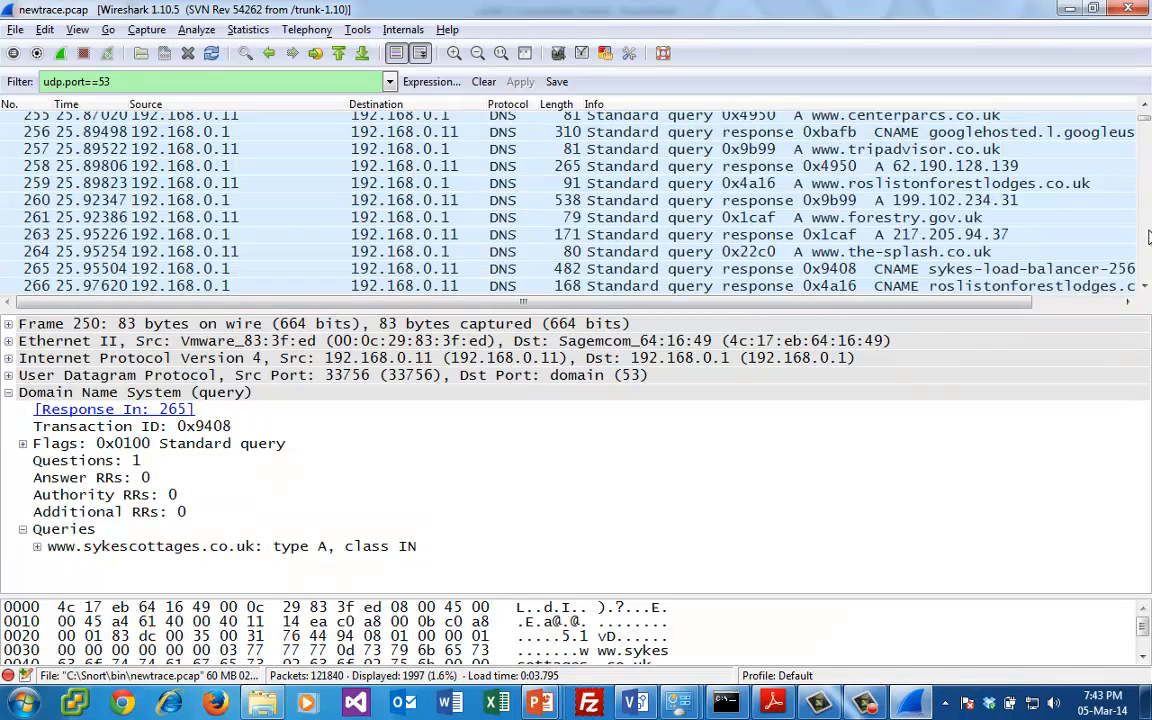
{"action": "left_click", "coordinate": [950, 254]}
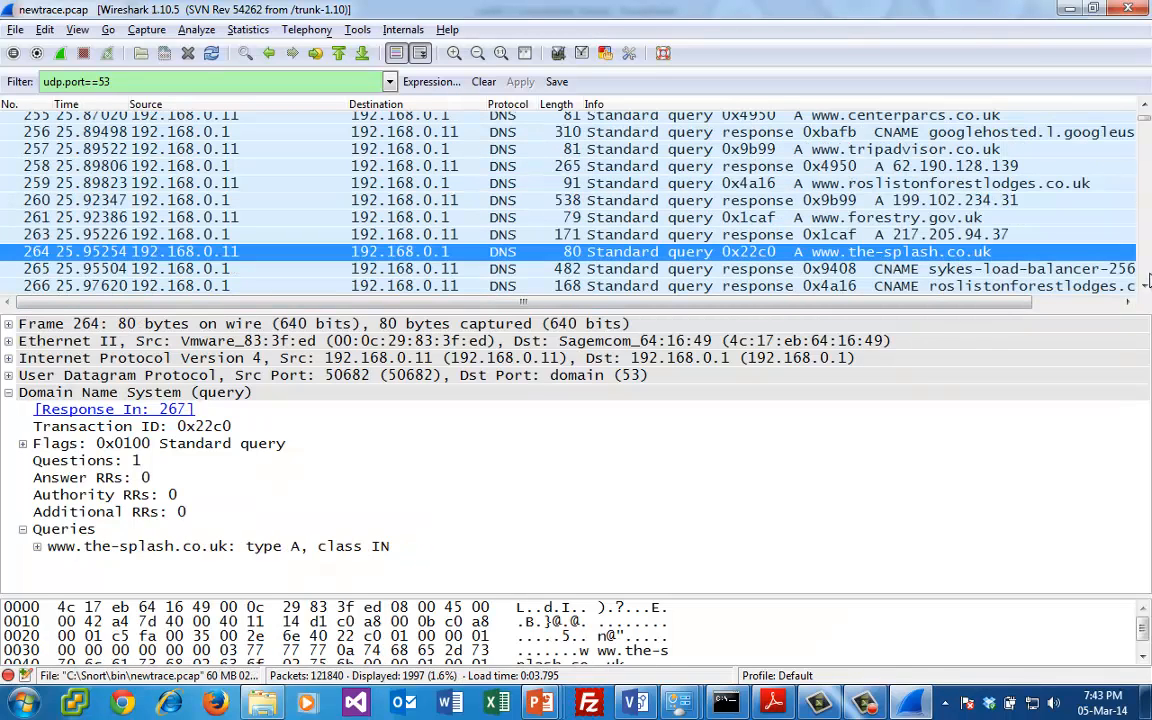
{"action": "left_click", "coordinate": [1147, 261]}
{"action": "left_click", "coordinate": [1147, 261]}
{"action": "left_click", "coordinate": [1147, 261]}
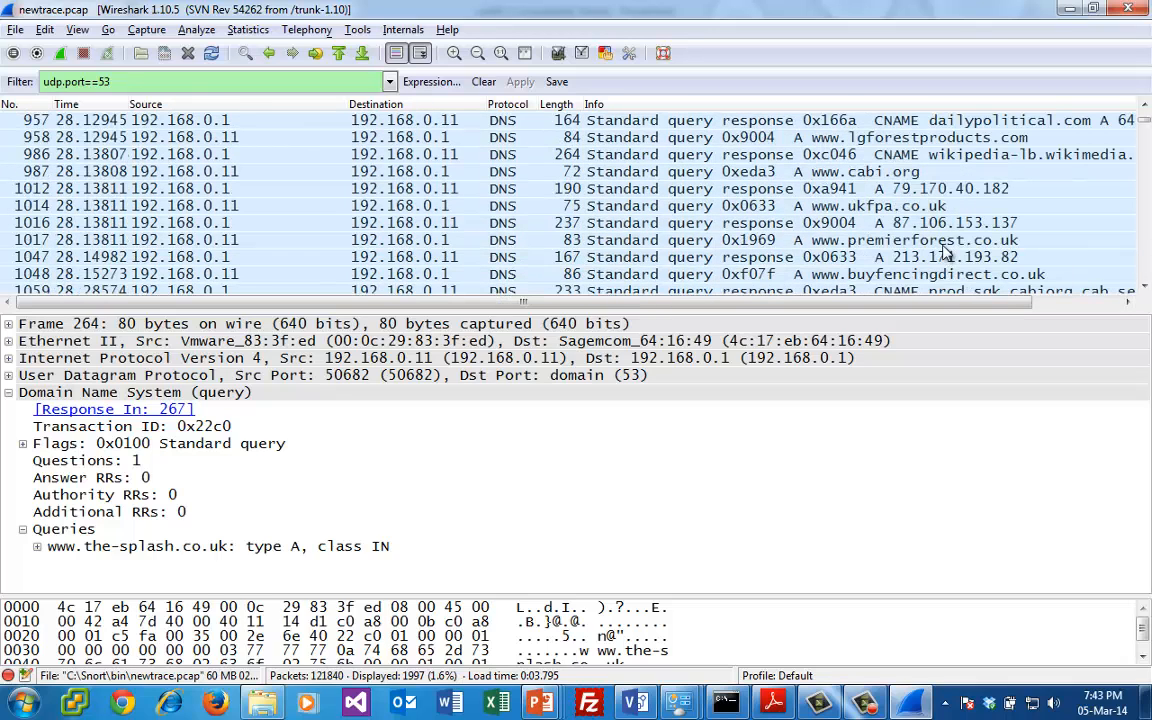
{"action": "left_click", "coordinate": [852, 239]}
- Examine the DNS lookups further on in the capture, from packet 1059 to the reverse PTR queries around packet 7380
{"action": "left_click", "coordinate": [1148, 247]}
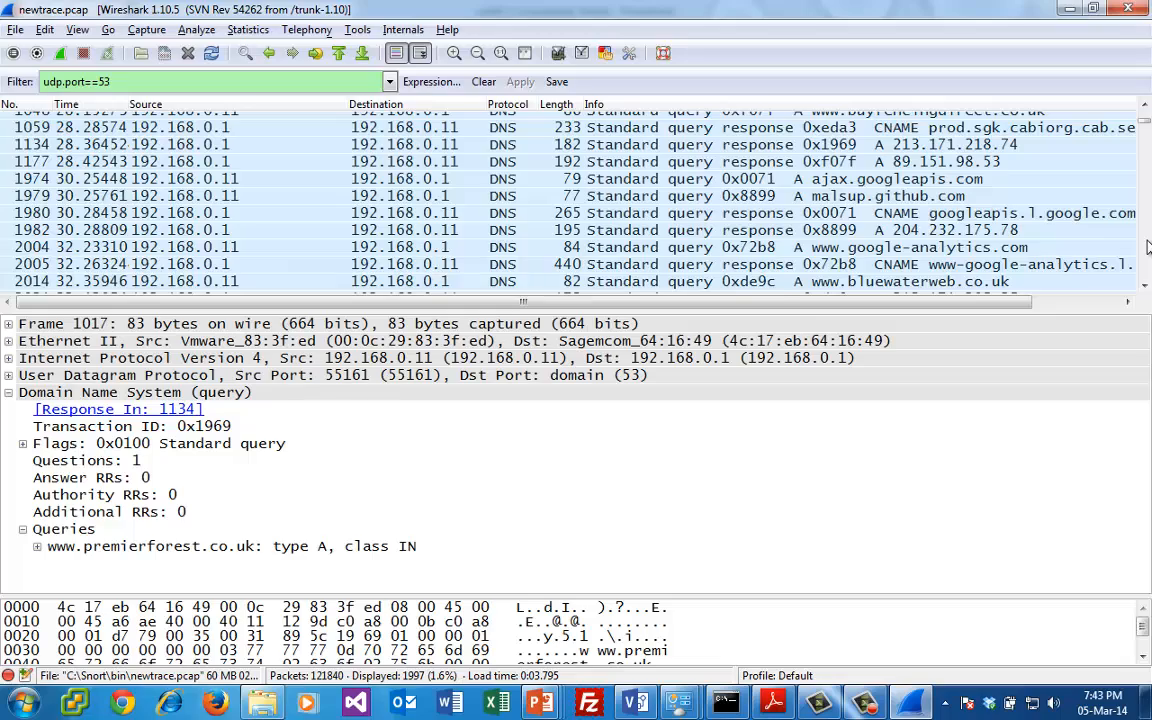
{"action": "left_click", "coordinate": [1148, 247]}
{"action": "left_click", "coordinate": [1148, 247]}
{"action": "left_click", "coordinate": [1148, 247]}
{"action": "left_click", "coordinate": [1148, 247]}
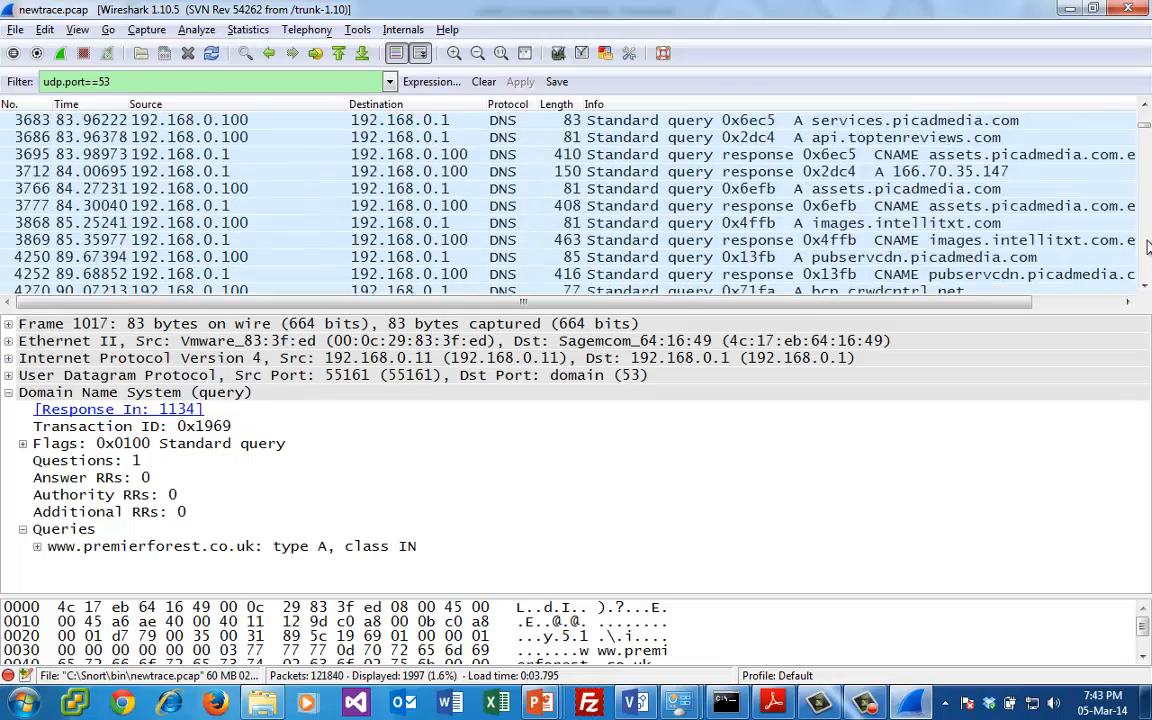
{"action": "left_click", "coordinate": [1148, 247]}
{"action": "left_click", "coordinate": [1148, 247]}
{"action": "left_click", "coordinate": [1148, 247]}
{"action": "left_click", "coordinate": [1148, 247]}
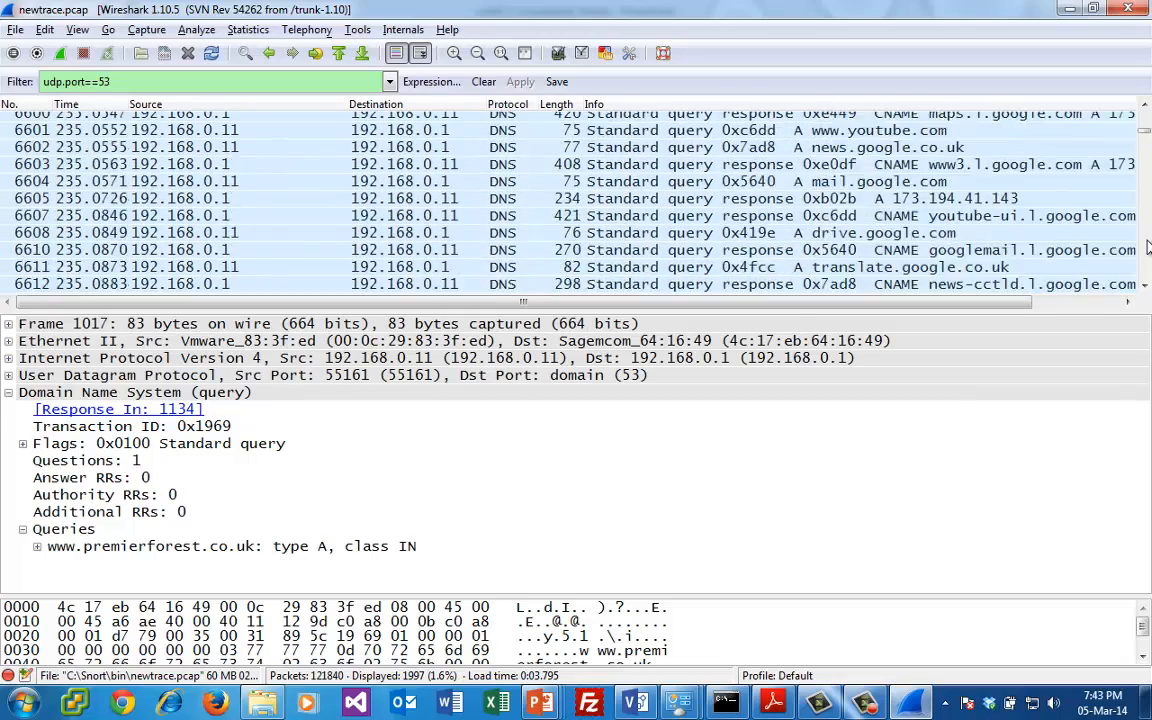
{"action": "left_click", "coordinate": [1148, 247]}
{"action": "left_click", "coordinate": [1148, 247]}
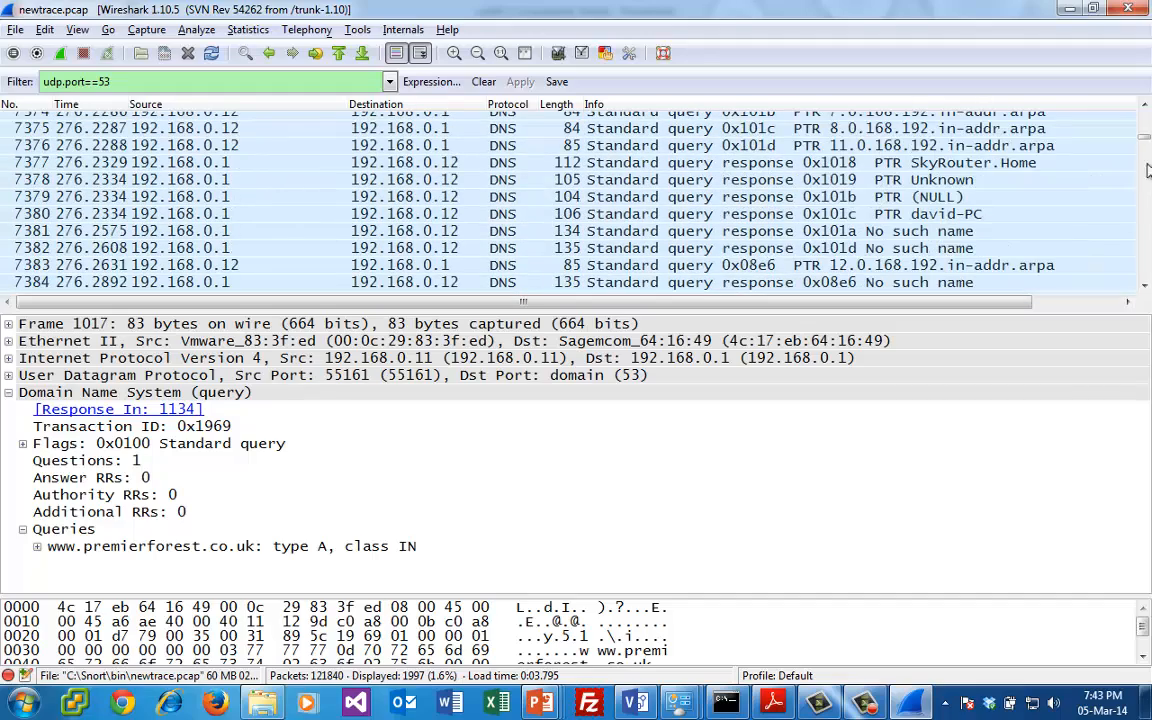
- Examine the DNS lookups from around packet 6977 through to the Google-related queries around packet 118301
{"action": "left_click", "coordinate": [1144, 124]}
{"action": "left_click", "coordinate": [1144, 124]}
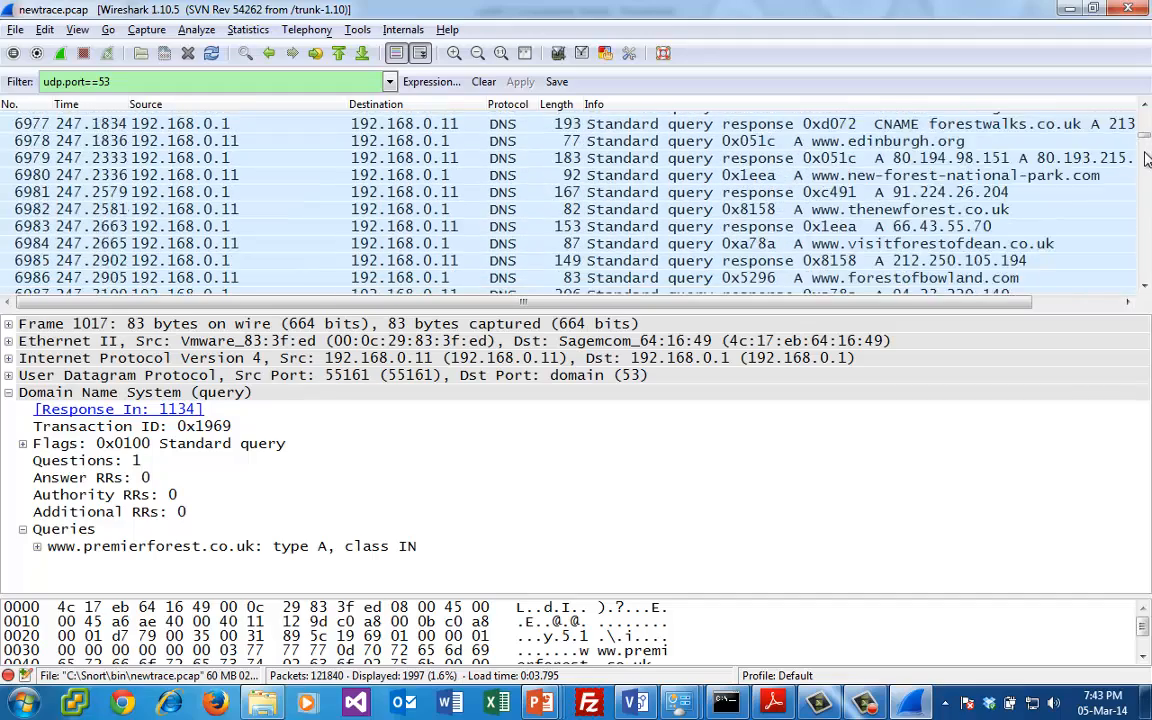
{"action": "left_click", "coordinate": [1145, 125]}
{"action": "left_click_drag", "start_coordinate": [1146, 137], "coordinate": [1146, 280]}
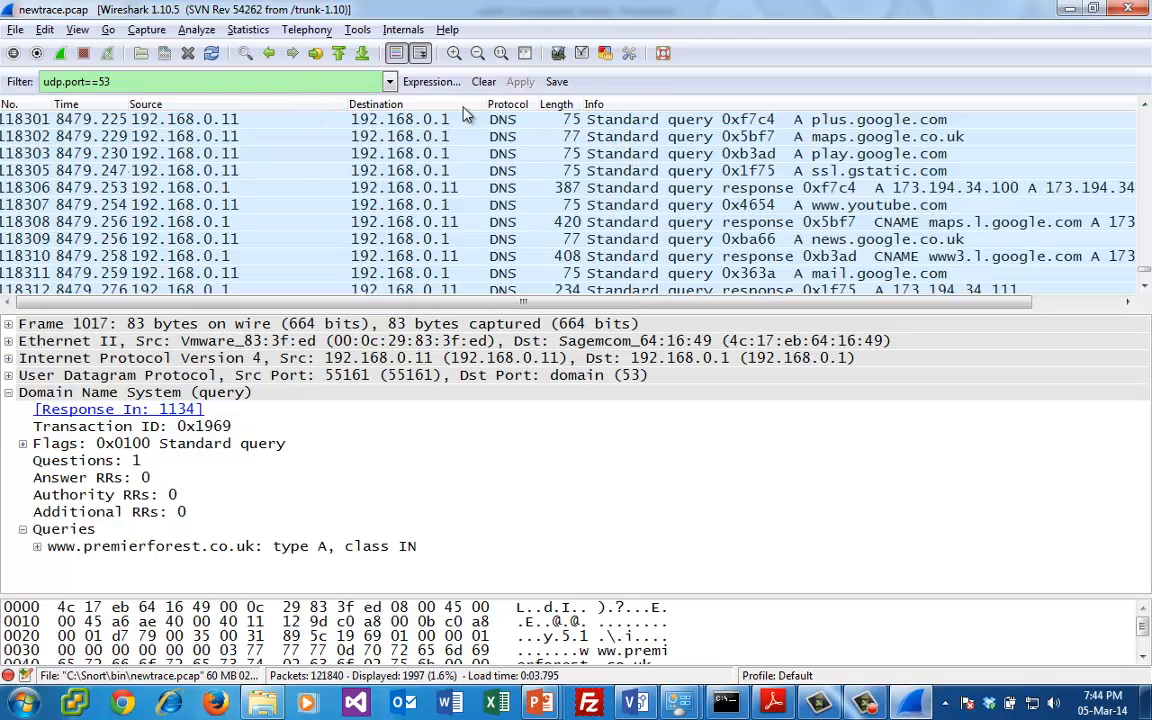
- Clear the DNS port filter and return to the first packet of the capture
{"action": "left_click", "coordinate": [480, 82]}
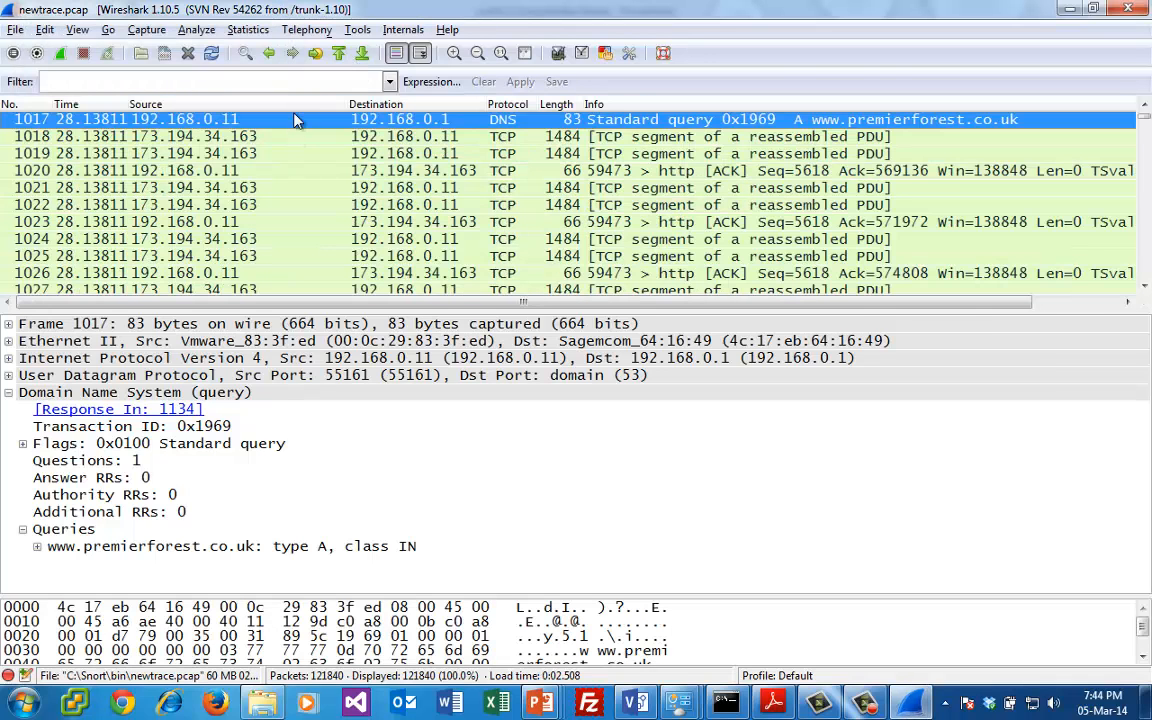
{"action": "left_click", "coordinate": [416, 141]}
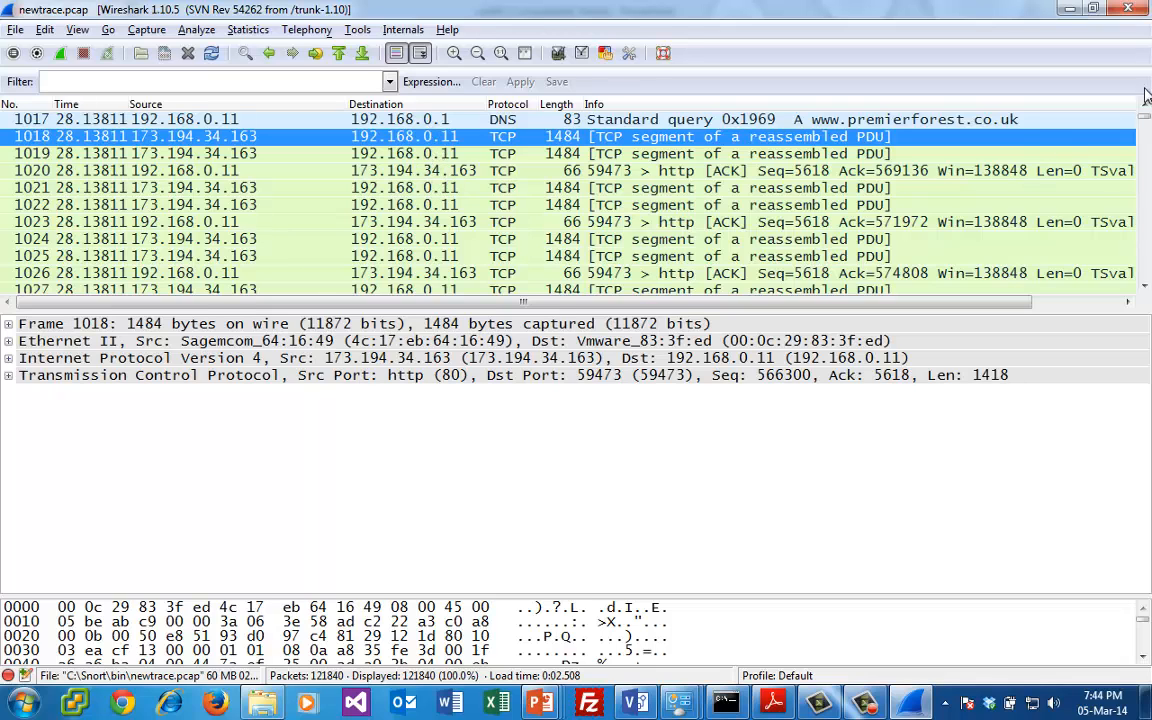
{"action": "left_click", "coordinate": [1145, 112]}
{"action": "left_click", "coordinate": [1145, 112]}
{"action": "left_click", "coordinate": [1145, 112]}
{"action": "left_click_drag", "start_coordinate": [1145, 116], "coordinate": [1145, 112]}
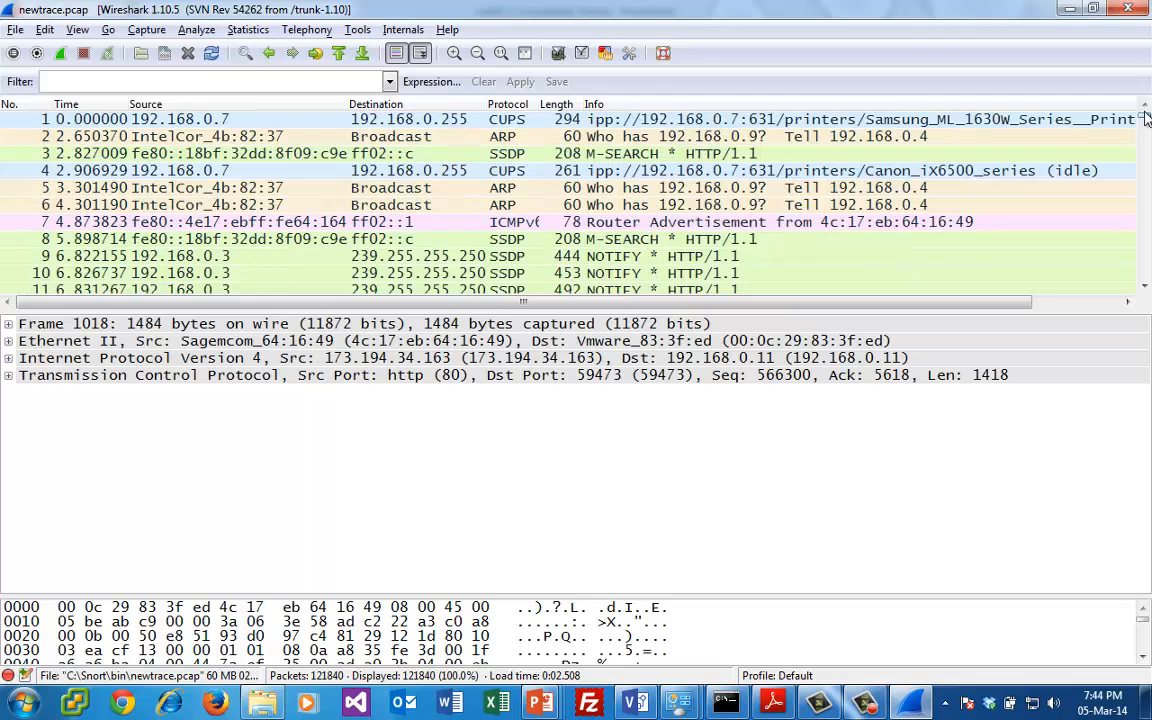
- Expand the Ethernet II header of packet 35 and inspect its destination hardware address
{"action": "left_click", "coordinate": [1146, 229]}
{"action": "left_click", "coordinate": [1146, 229]}
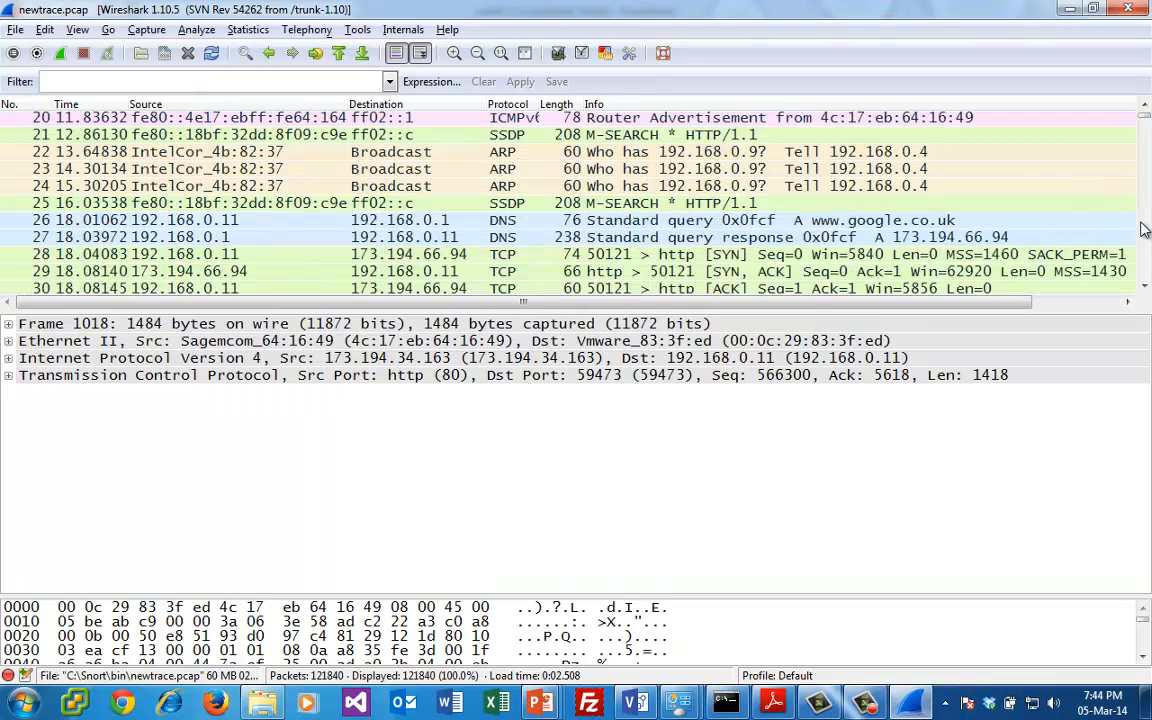
{"action": "left_click", "coordinate": [1146, 229]}
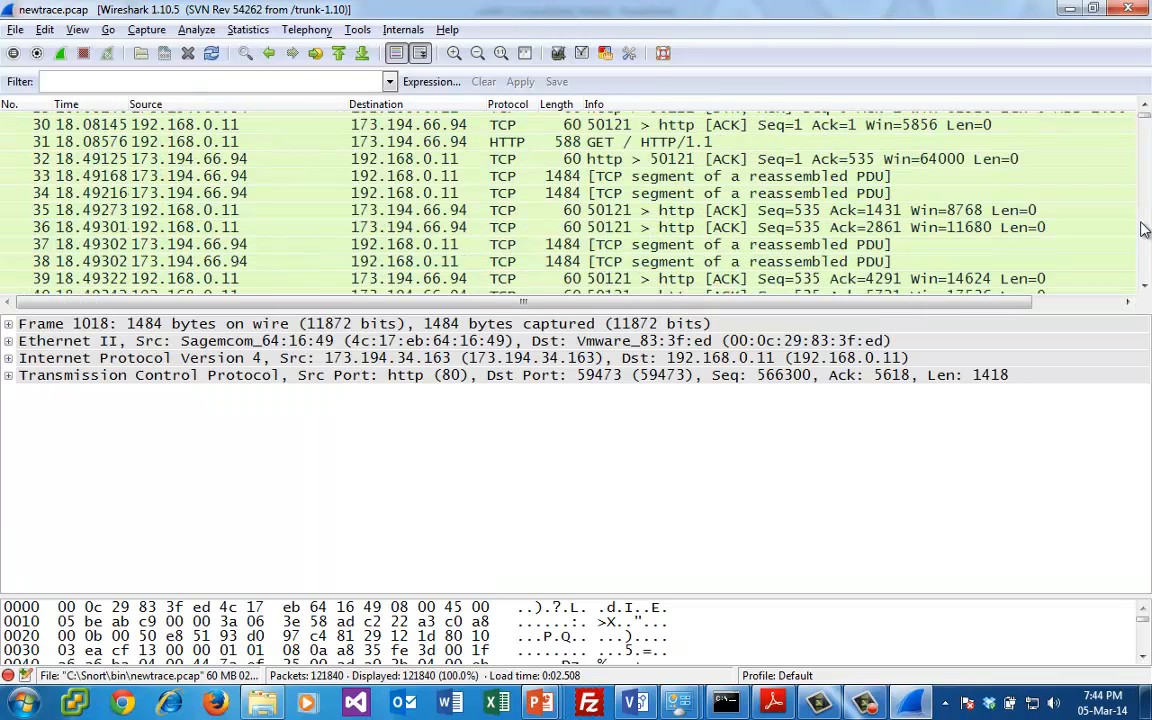
{"action": "left_click", "coordinate": [672, 212]}
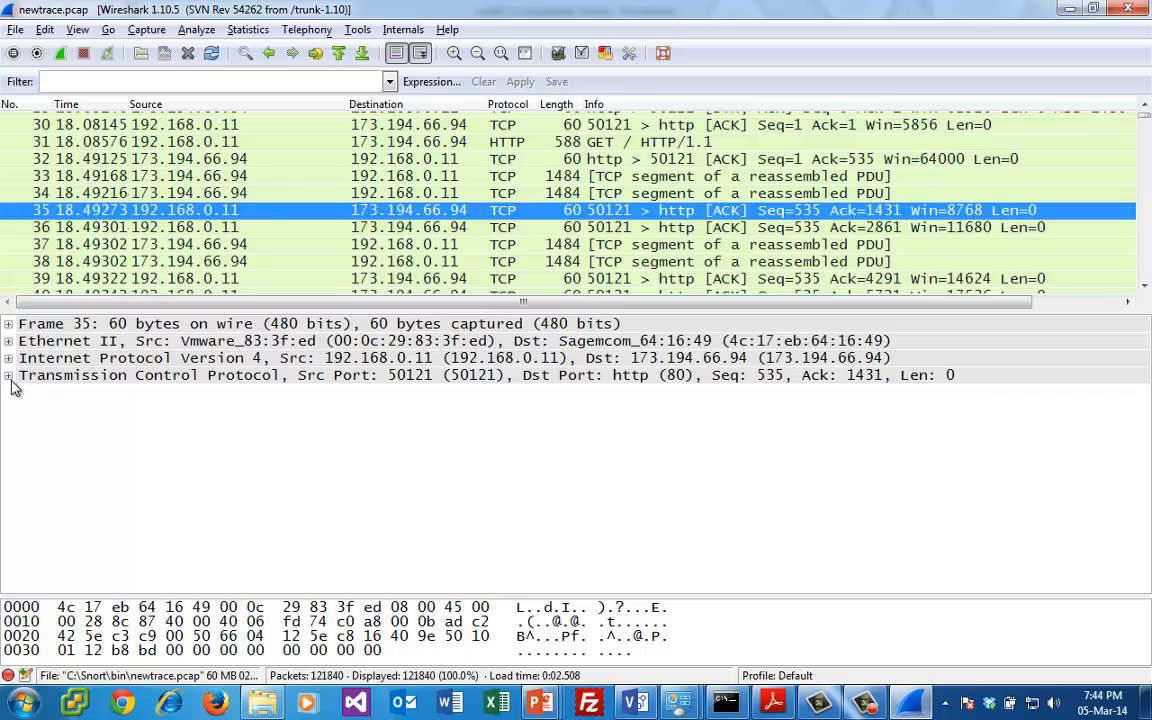
{"action": "left_click", "coordinate": [9, 341]}
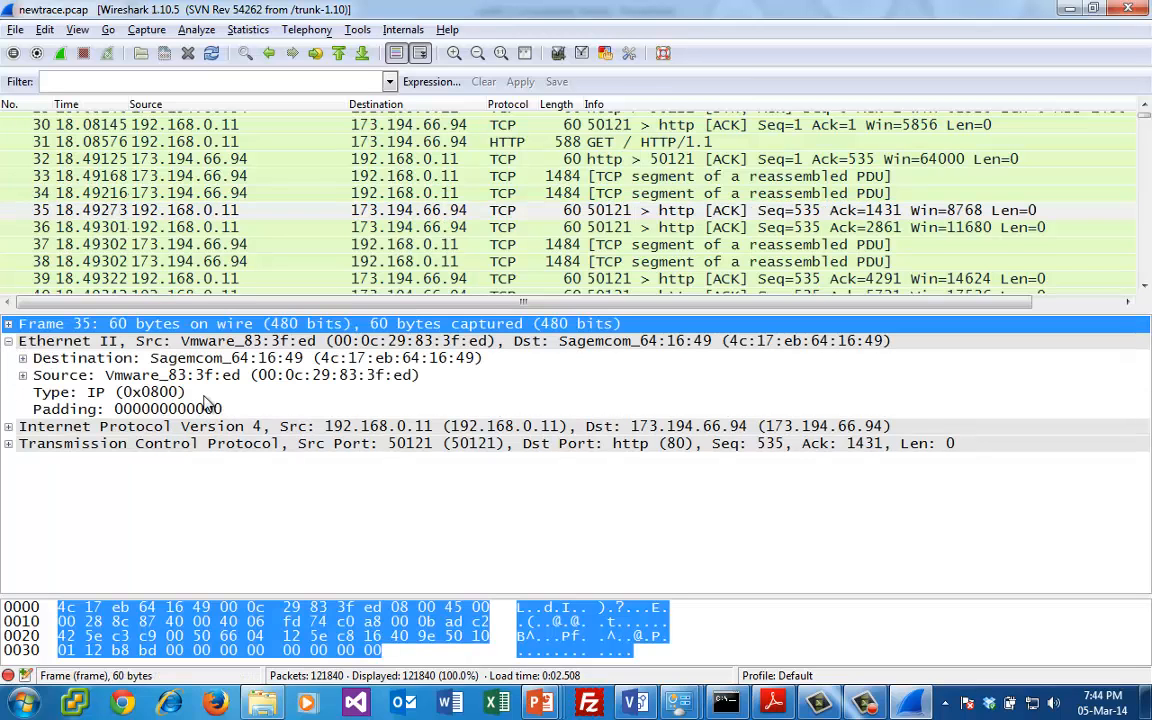
{"action": "left_click", "coordinate": [346, 358]}
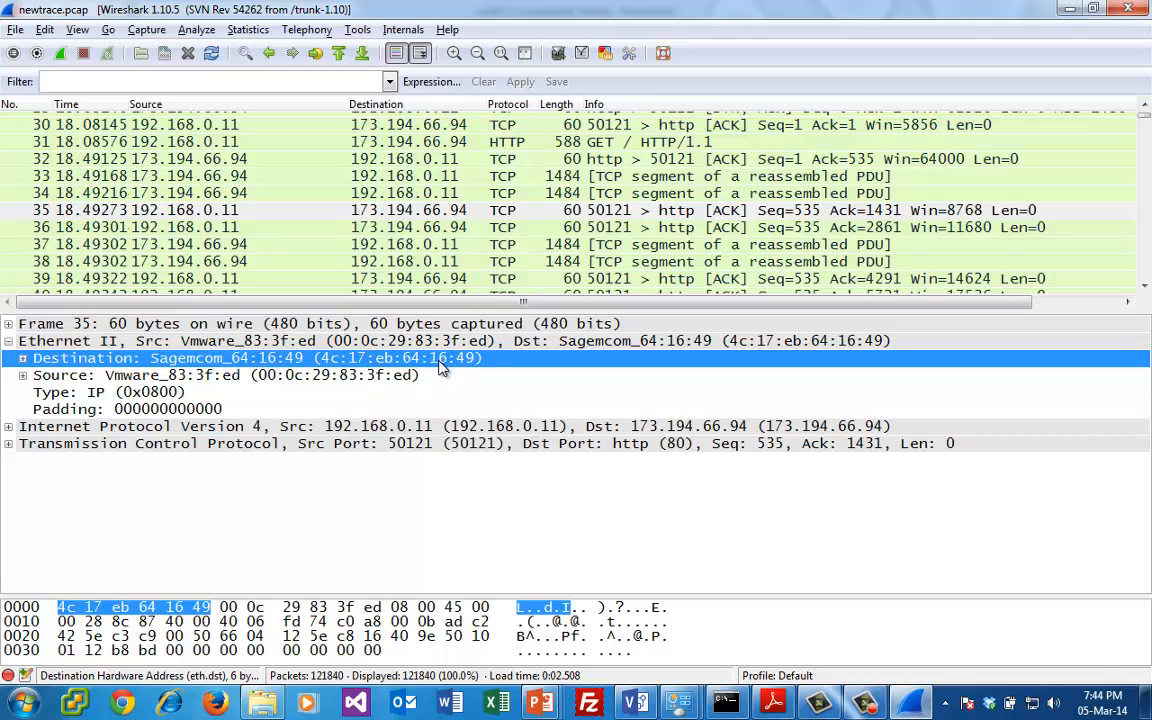
{"action": "left_click", "coordinate": [542, 206]}
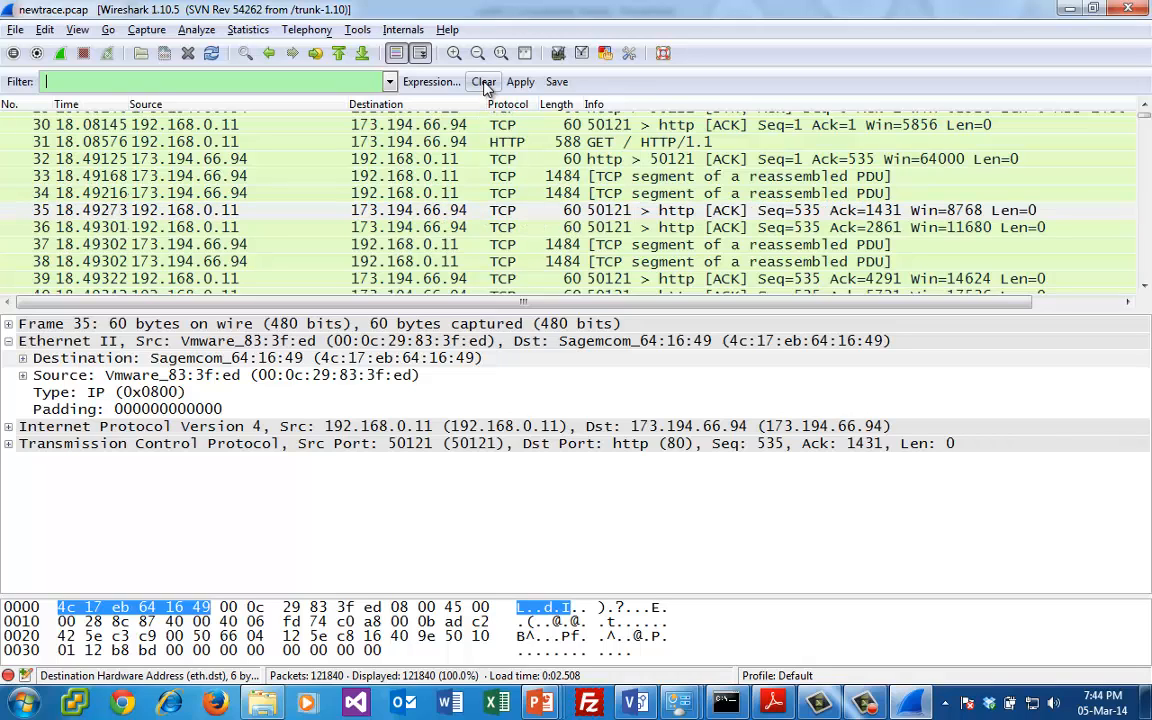
- Filter the capture to show only arp packets
{"action": "left_click", "coordinate": [483, 81]}
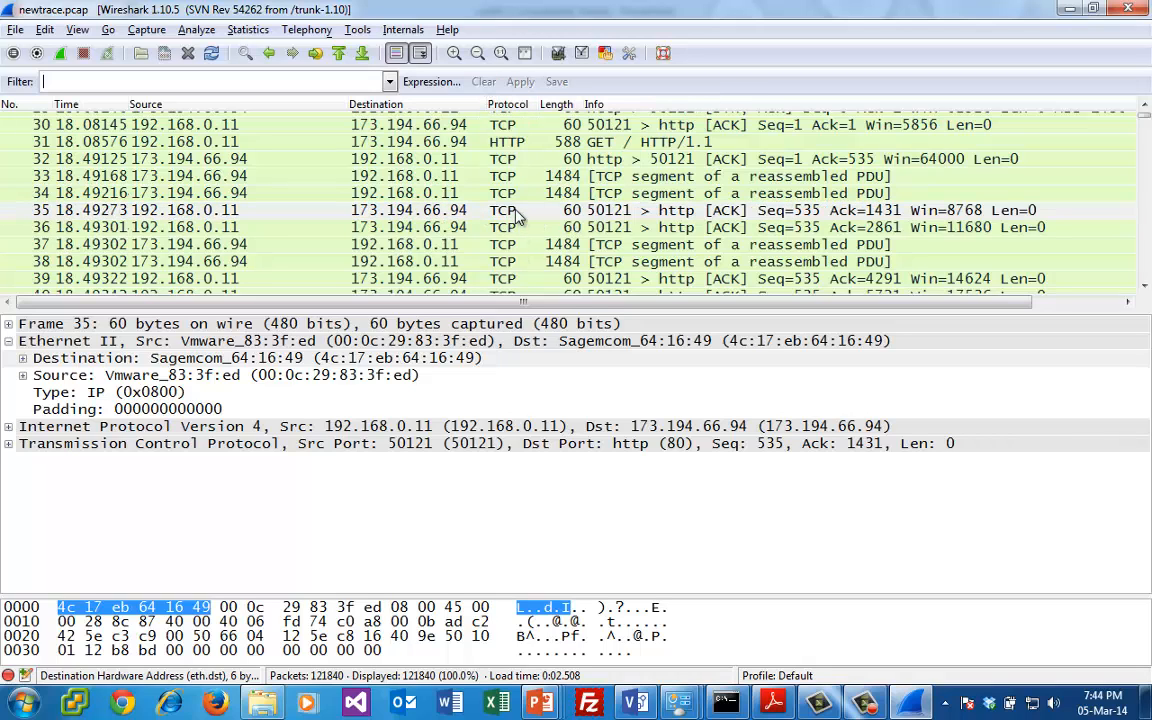
{"action": "left_click", "coordinate": [324, 84]}
{"action": "type", "text": "arp"}
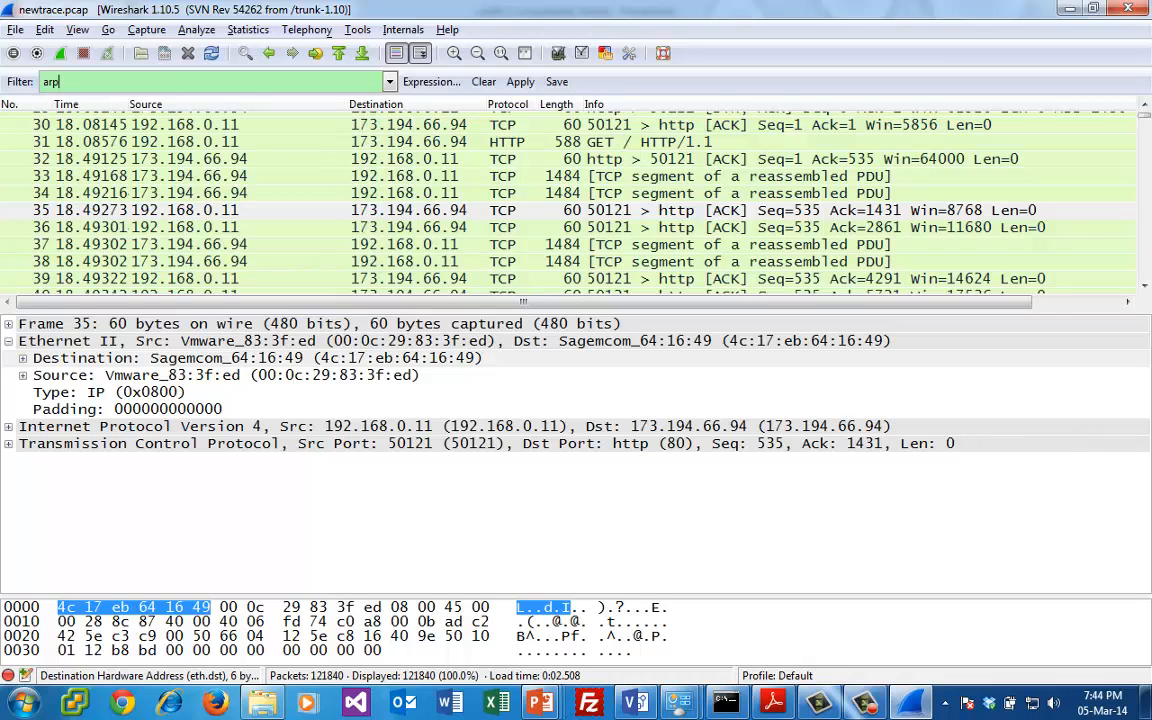
{"action": "key", "text": "Return"}
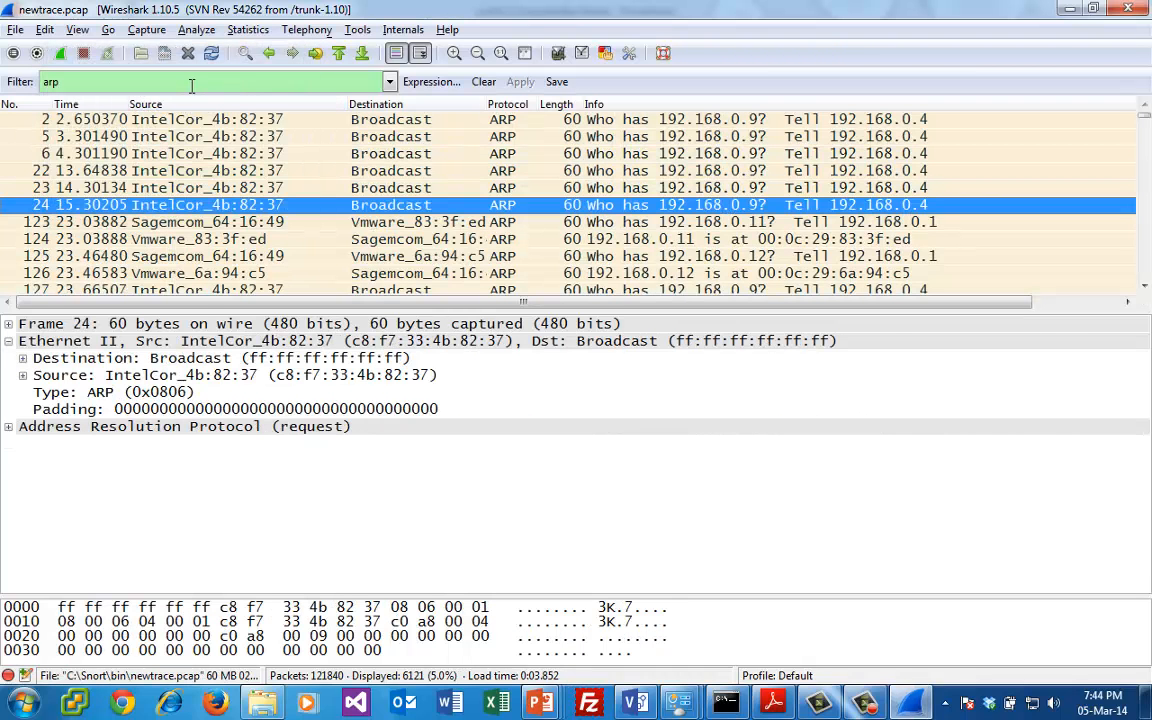
- Narrow the display filter to ARP replies with arp.opcode==2
{"action": "left_click", "coordinate": [191, 85]}
{"action": "type", "text": "opco"}
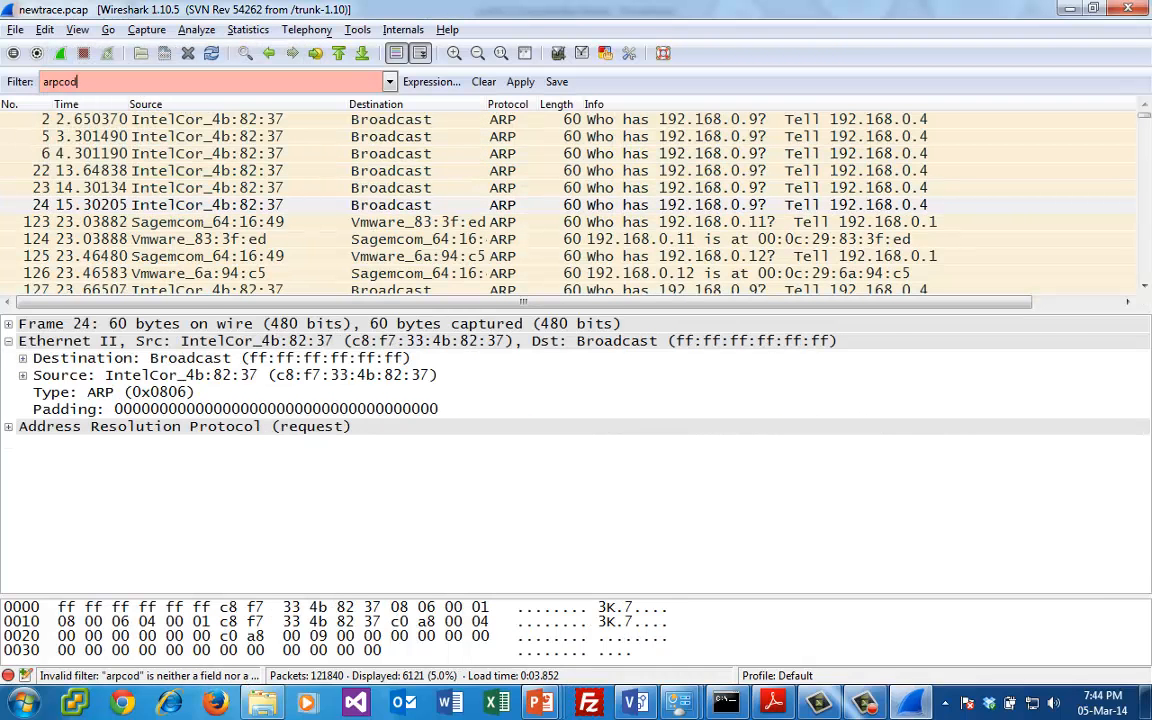
{"action": "key", "text": "BackSpace"}
{"action": "key", "text": "BackSpace"}
{"action": "key", "text": "BackSpace"}
{"action": "key", "text": "BackSpace"}
{"action": "type", "text": ".opcod"}
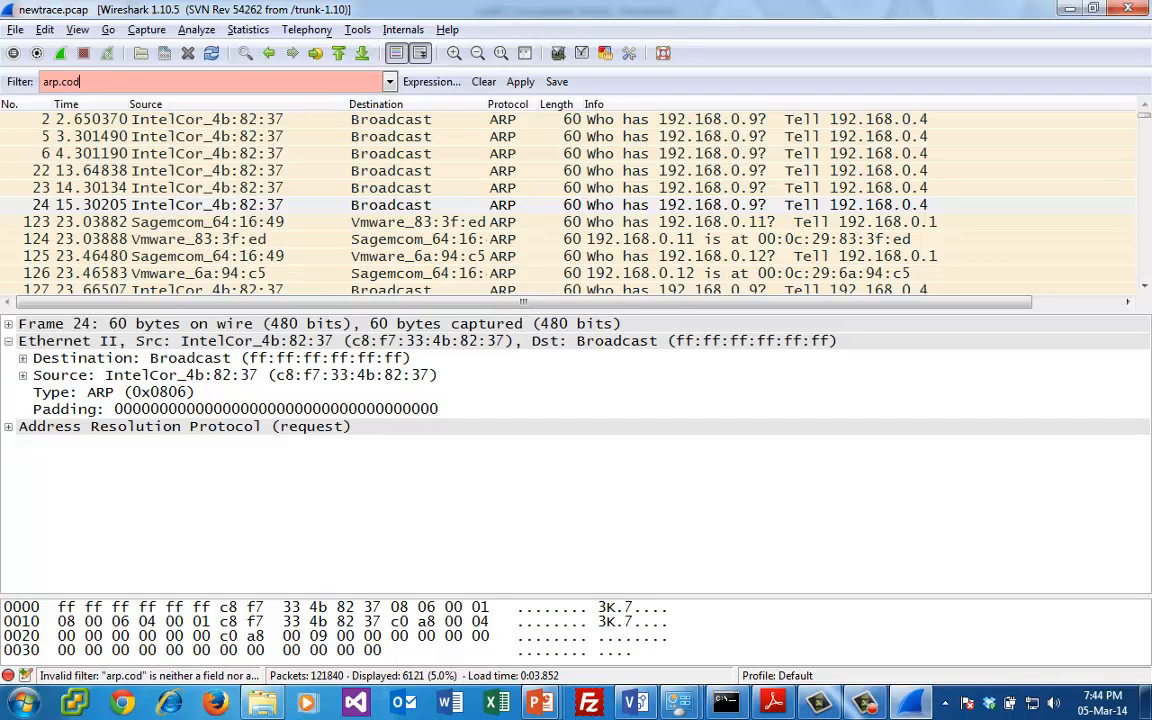
{"action": "key", "text": "BackSpace"}
{"action": "key", "text": "BackSpace"}
{"action": "key", "text": "BackSpace"}
{"action": "type", "text": "opcode"}
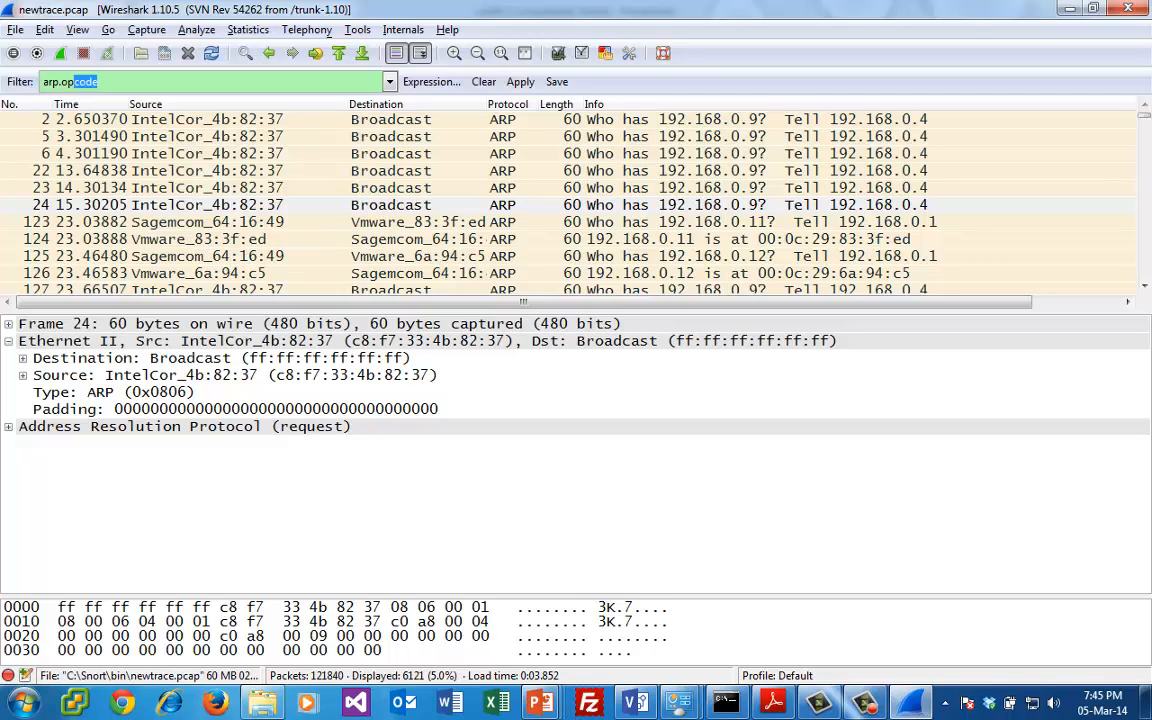
{"action": "type", "text": "==2"}
{"action": "key", "text": "Return"}
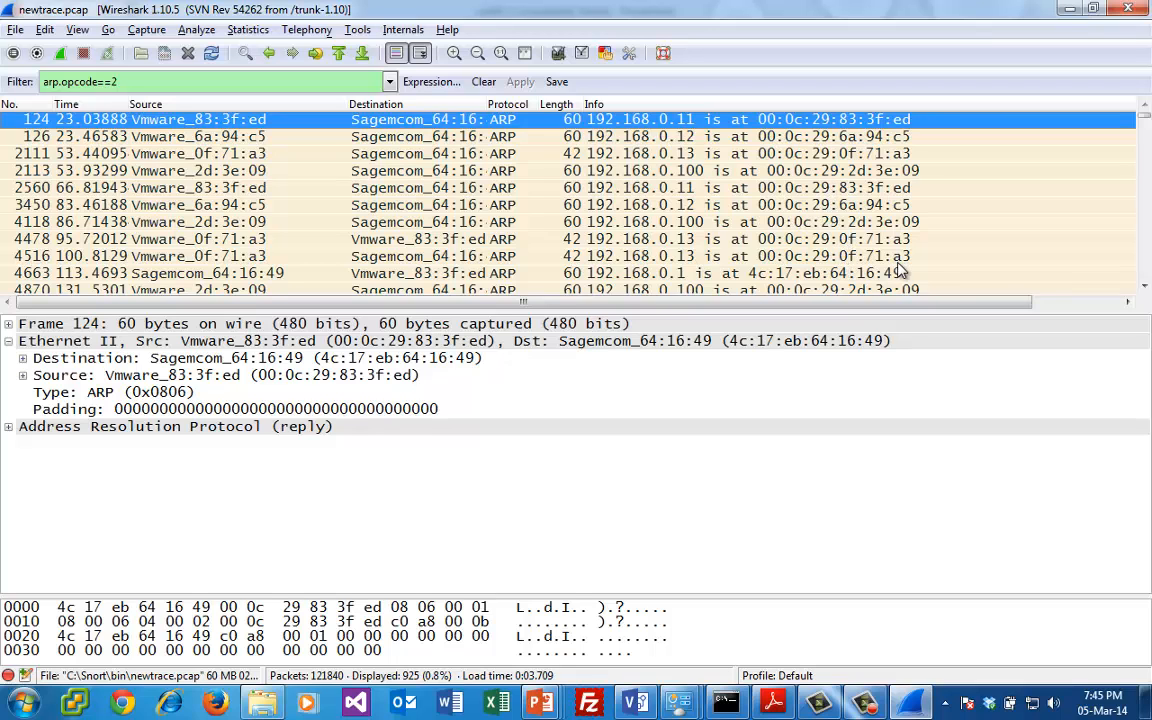
- Examine the ARP replies further down, comparing packets 5200, 5983 and 6015 and their sender addresses
{"action": "left_click", "coordinate": [1144, 286]}
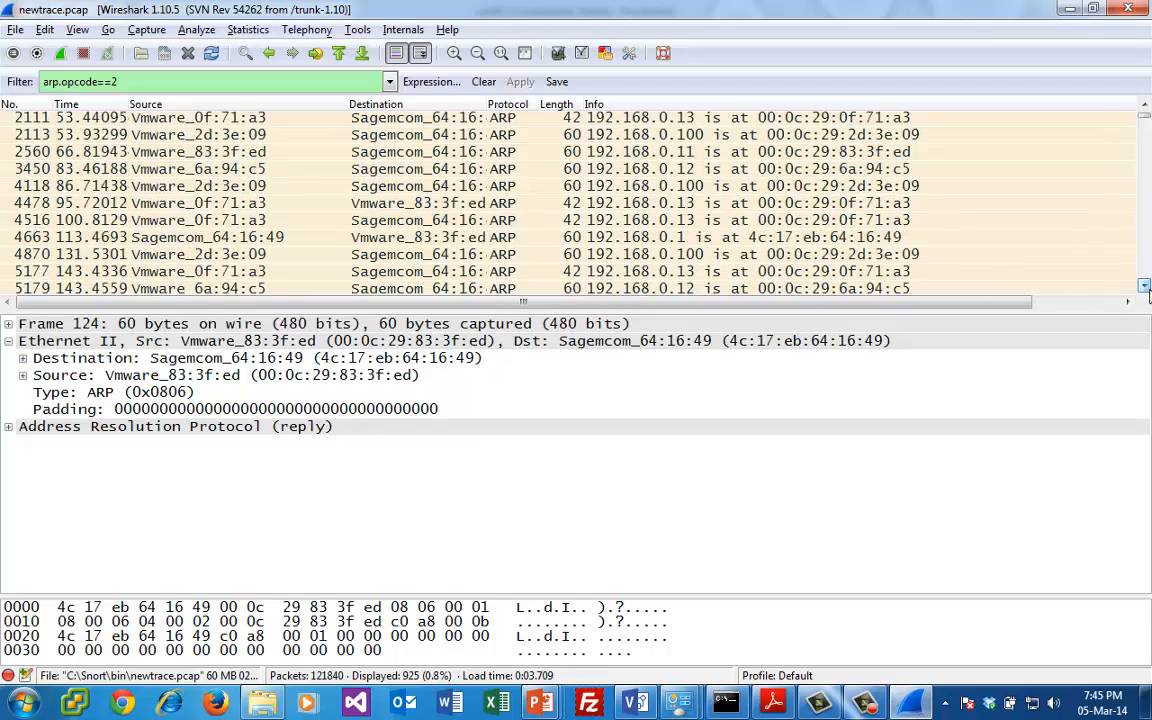
{"action": "left_click", "coordinate": [1144, 286]}
{"action": "left_click", "coordinate": [1144, 286]}
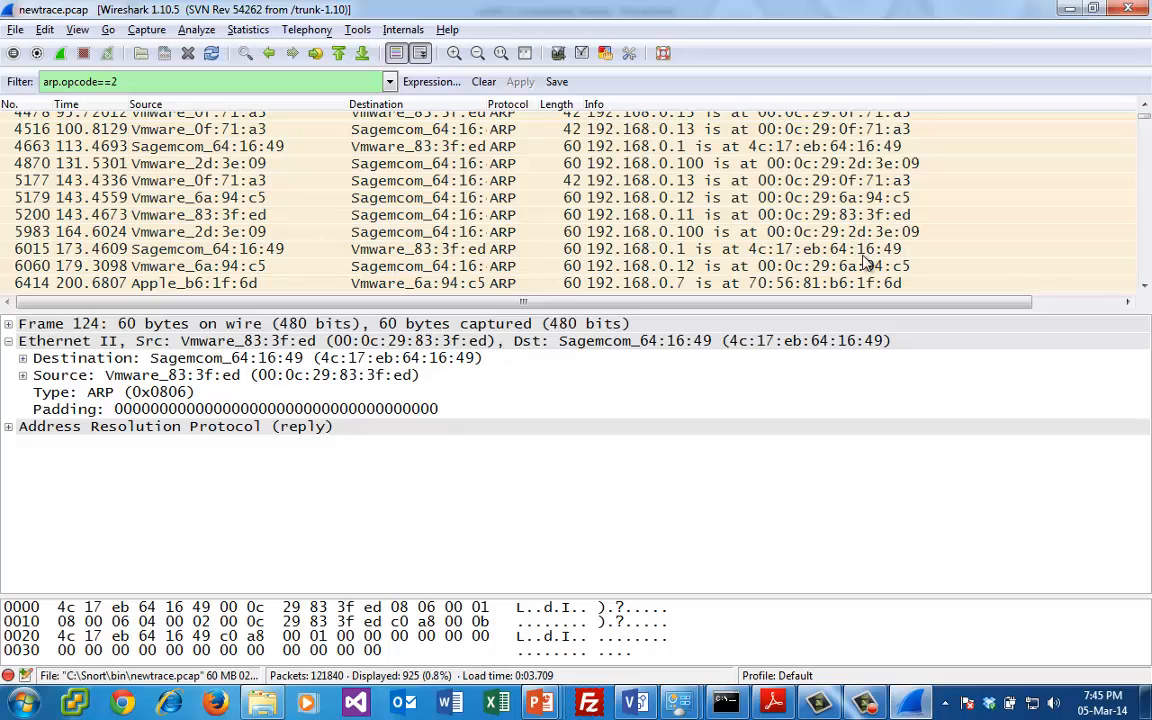
{"action": "left_click", "coordinate": [865, 254]}
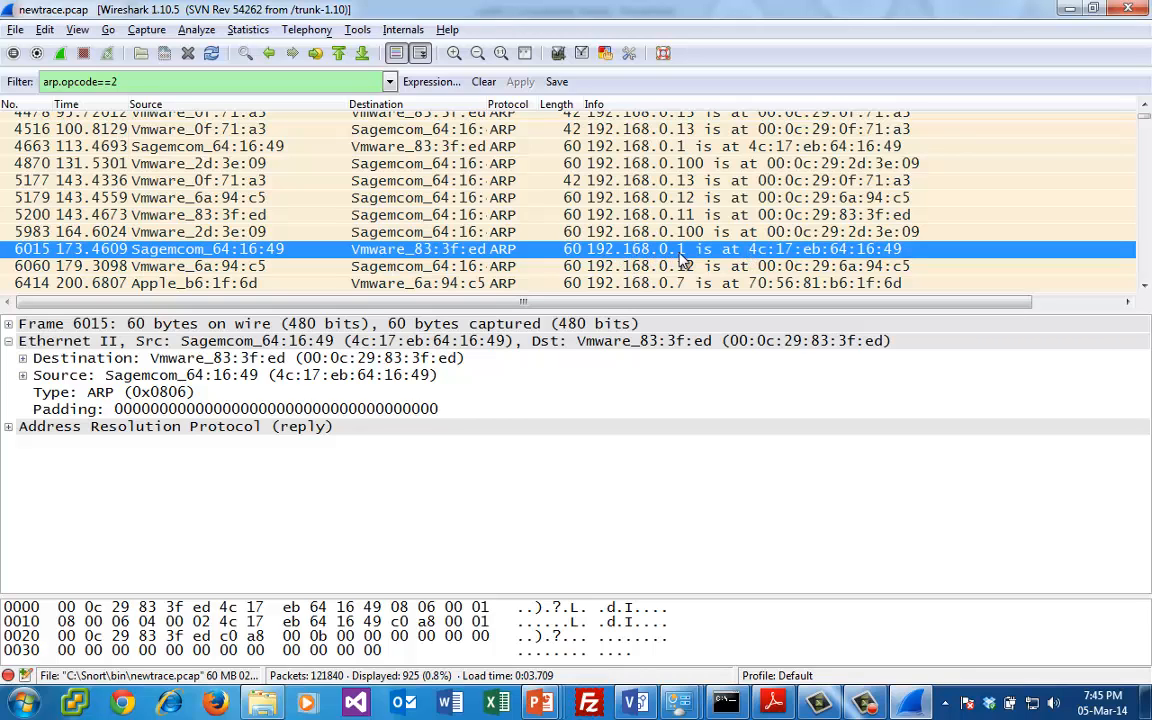
{"action": "left_click", "coordinate": [175, 214]}
{"action": "left_click", "coordinate": [175, 231]}
{"action": "left_click", "coordinate": [188, 249]}
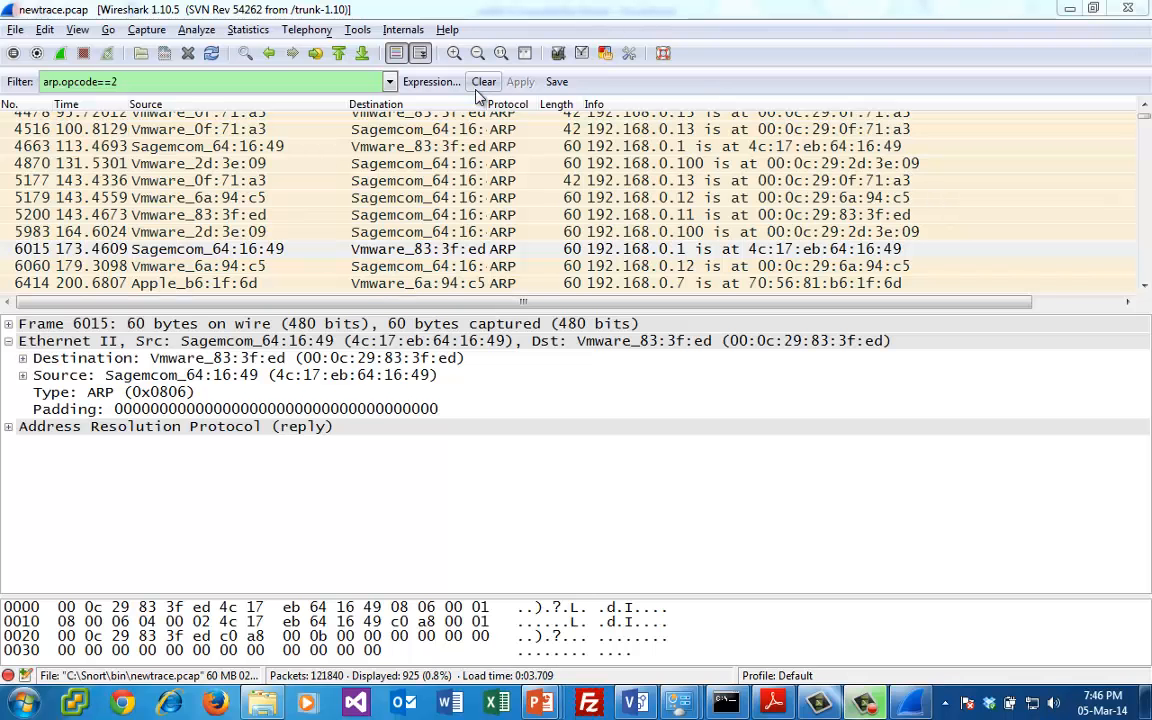
- Clear the ARP reply filter and enlarge the packet list to show more rows at once
{"action": "left_click", "coordinate": [483, 83]}
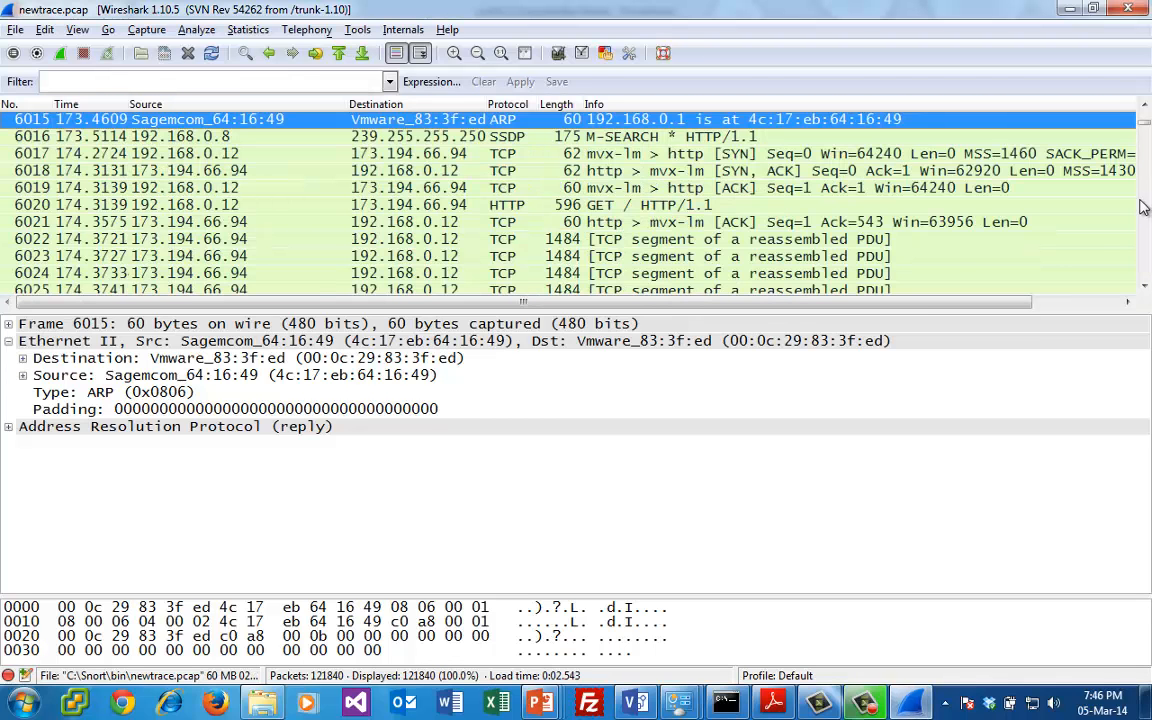
{"action": "scroll", "coordinate": [1145, 243], "scroll_direction": "down", "scroll_amount": 13}
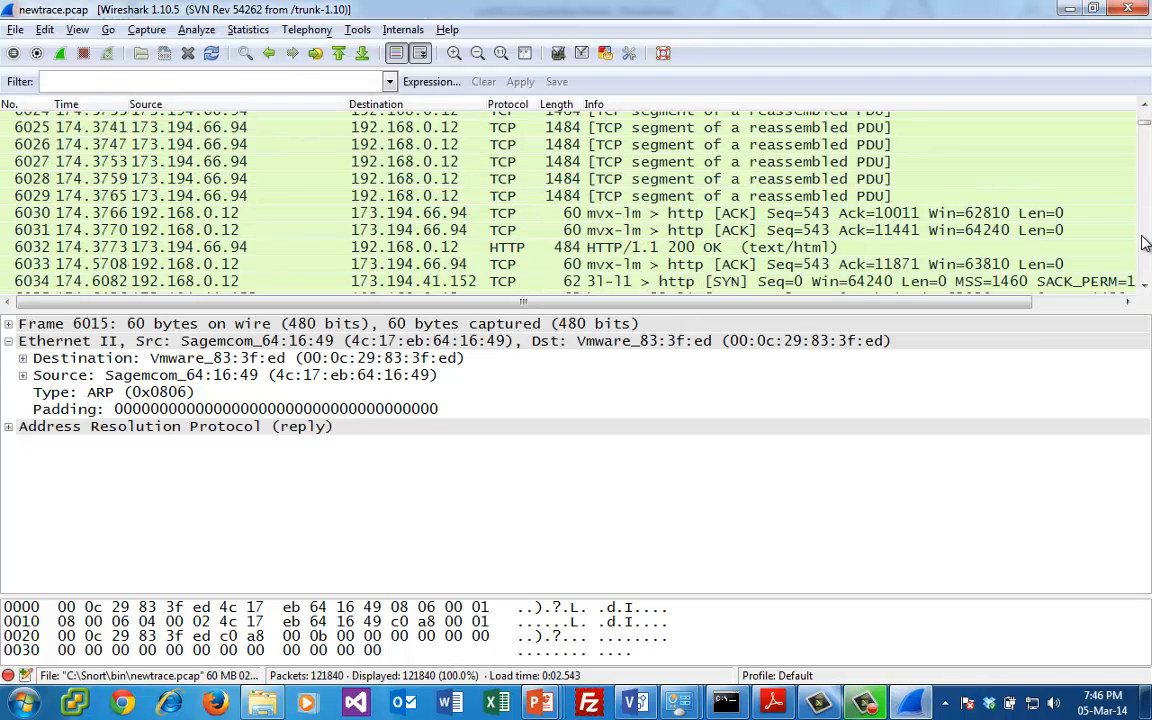
{"action": "scroll", "coordinate": [1145, 243], "scroll_direction": "down", "scroll_amount": 16}
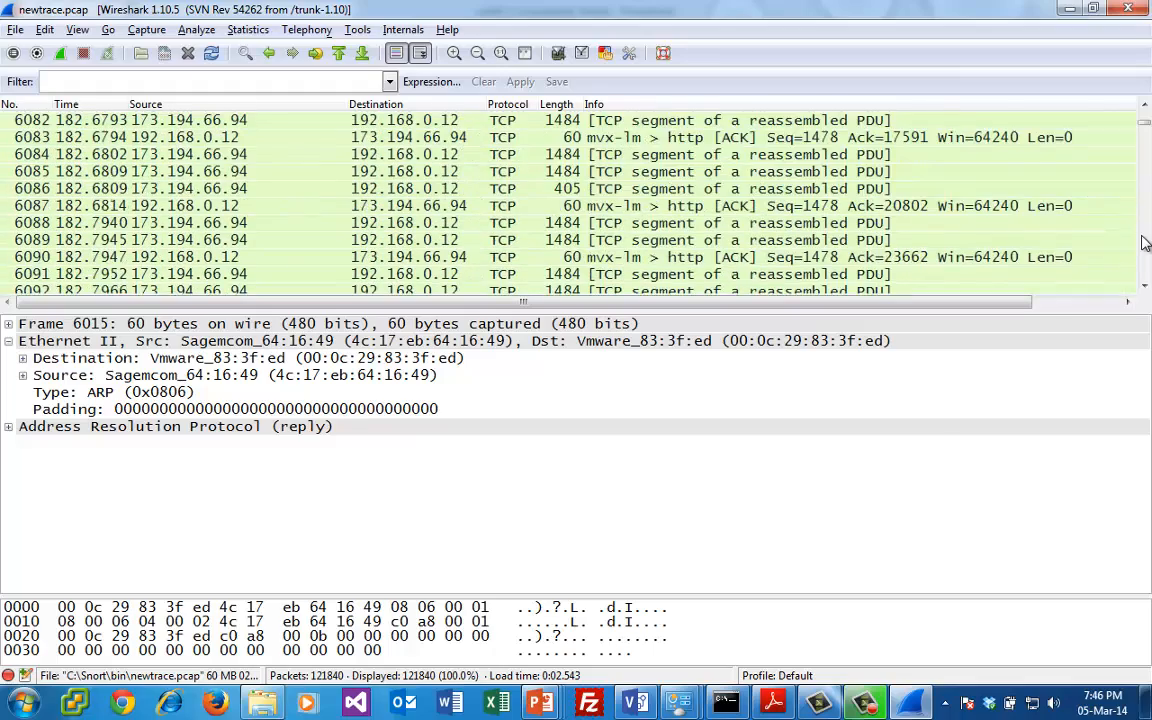
{"action": "scroll", "coordinate": [1145, 243], "scroll_direction": "down", "scroll_amount": 20}
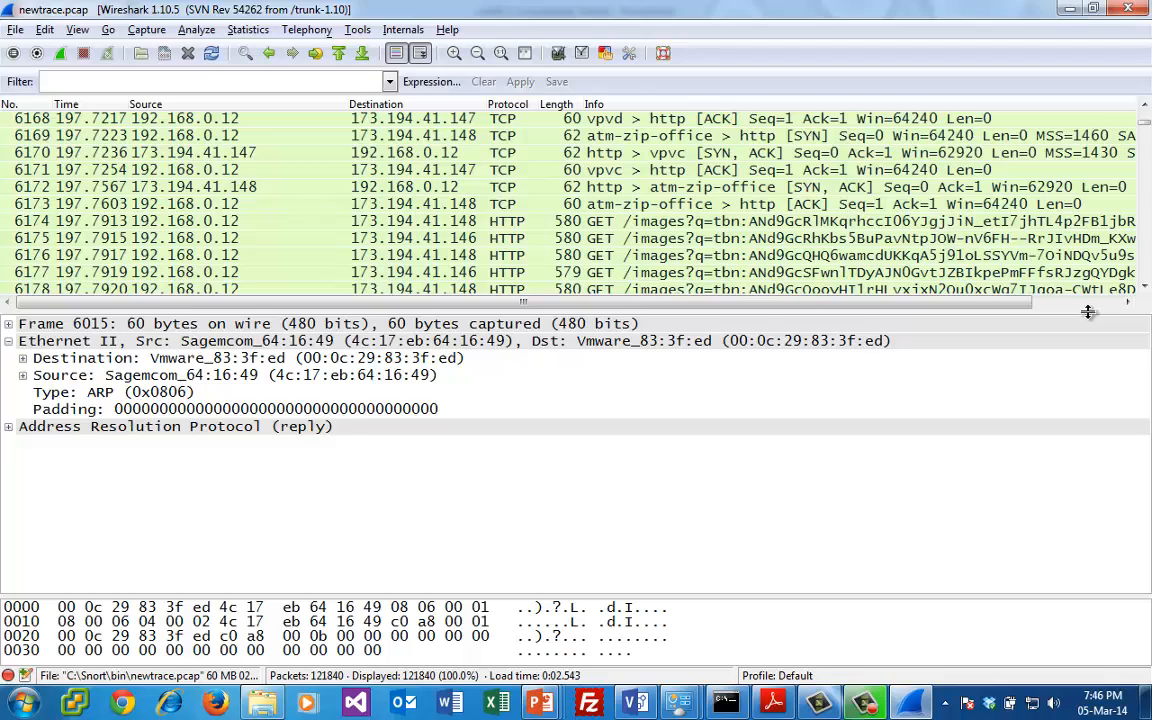
{"action": "left_click_drag", "start_coordinate": [1088, 312], "coordinate": [1088, 472]}
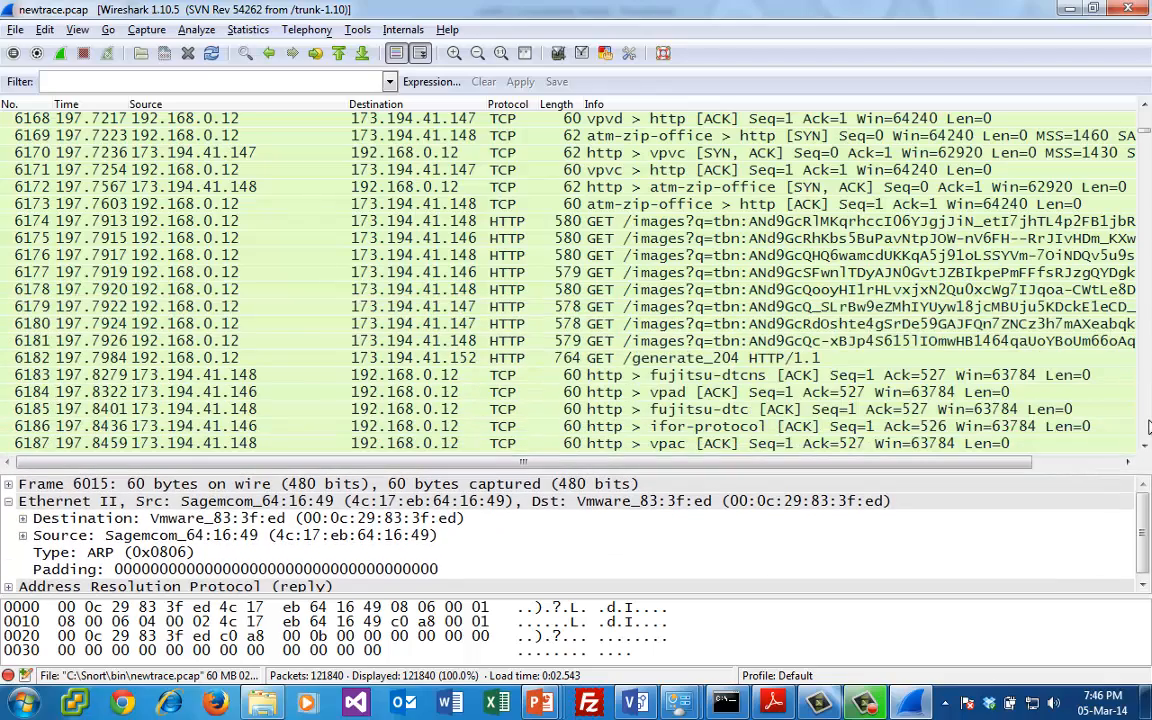
- Locate the port-scan SYN and RST packets around packet 7446 and inspect SSH SYN packet 7452 from 192.168.0.12 to 192.168.0.8
{"action": "scroll", "coordinate": [1148, 418], "scroll_direction": "down", "scroll_amount": 20}
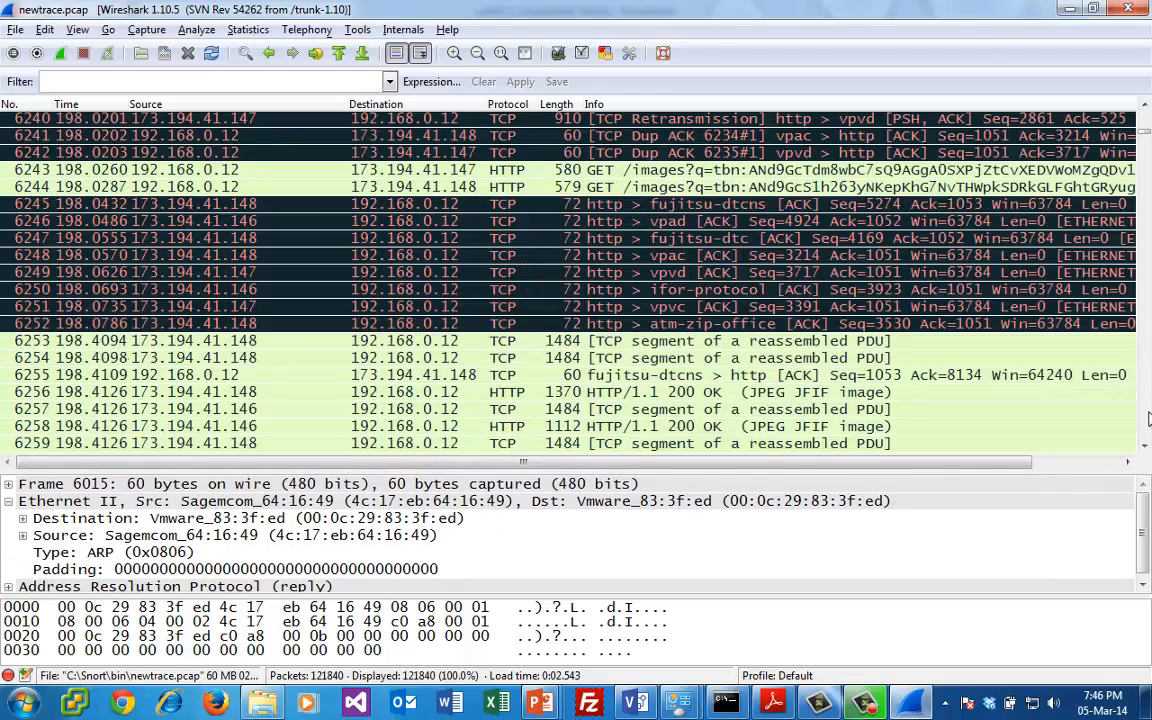
{"action": "scroll", "coordinate": [1148, 418], "scroll_direction": "down", "scroll_amount": 20}
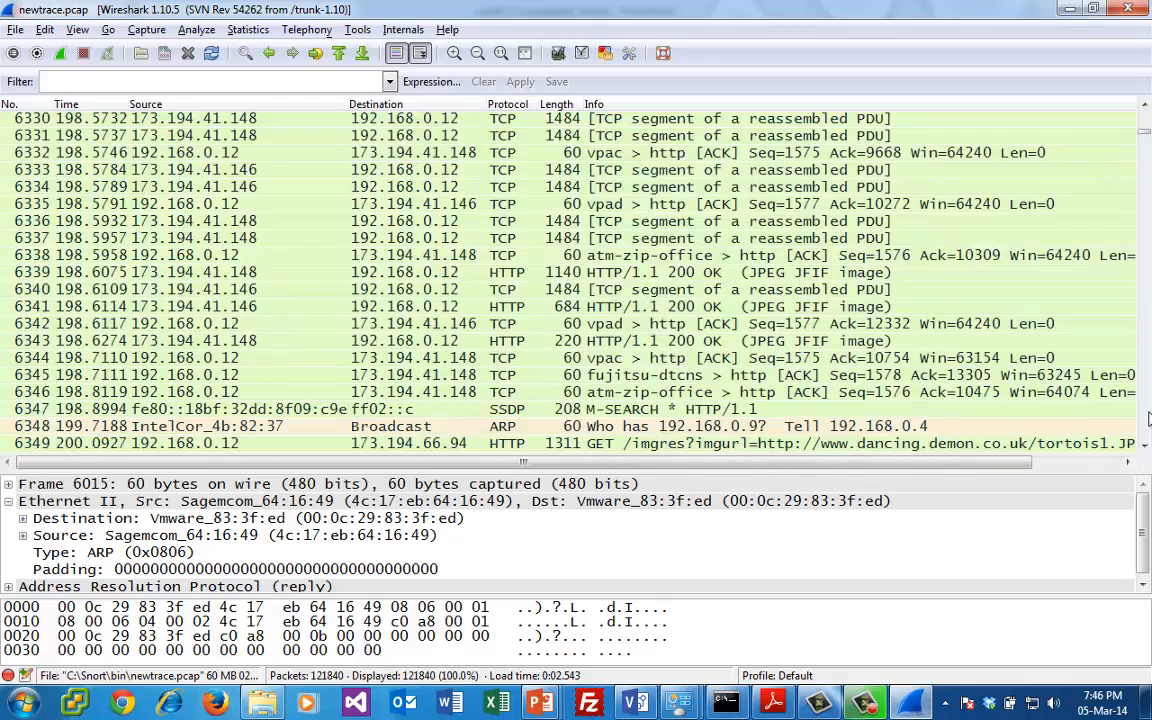
{"action": "scroll", "coordinate": [1148, 418], "scroll_direction": "down", "scroll_amount": 20}
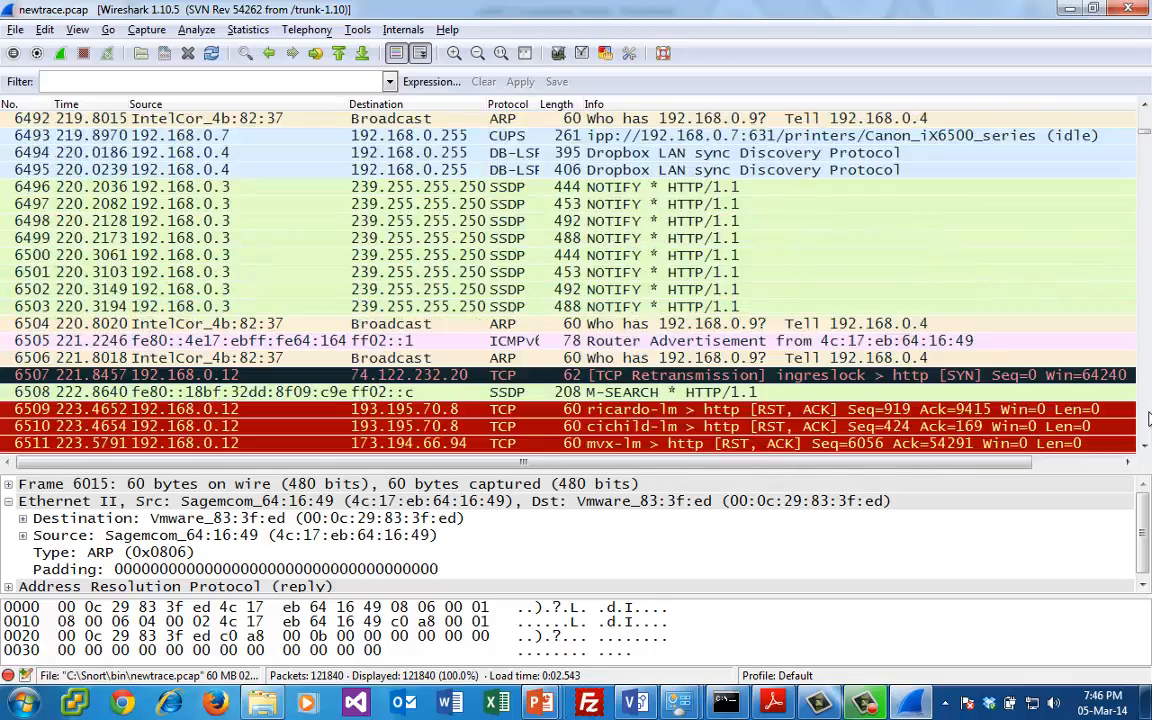
{"action": "scroll", "coordinate": [1148, 418], "scroll_direction": "down", "scroll_amount": 20}
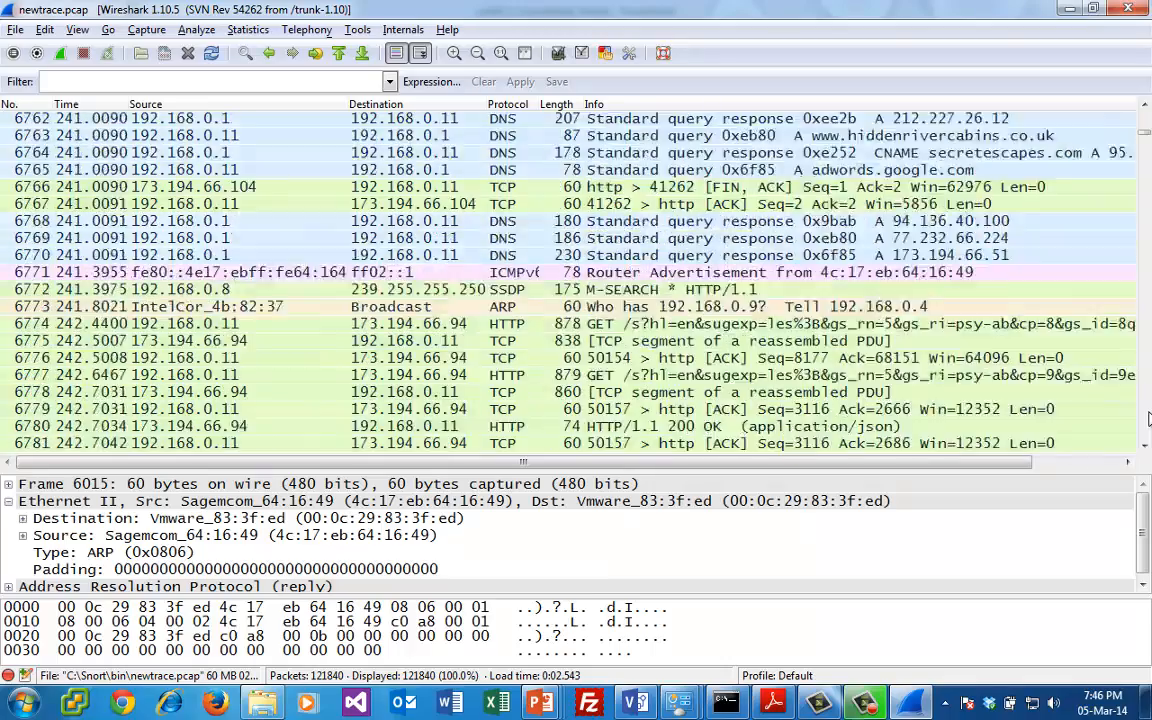
{"action": "scroll", "coordinate": [1148, 418], "scroll_direction": "down", "scroll_amount": 20}
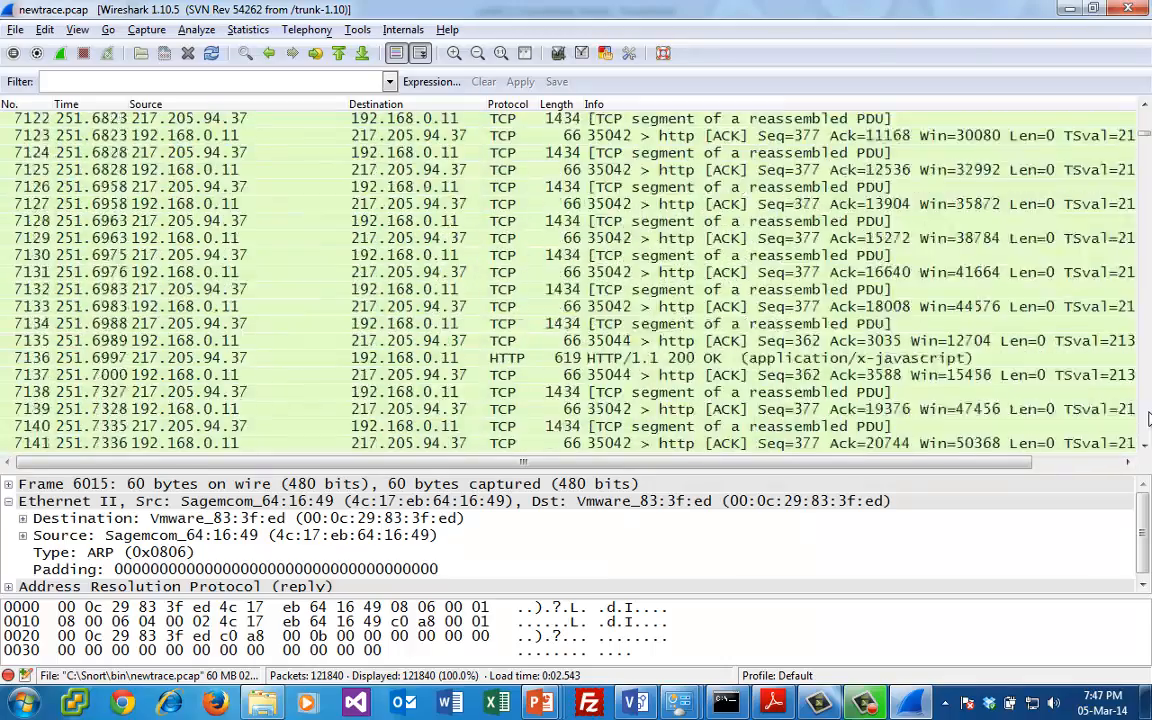
{"action": "scroll", "coordinate": [1148, 418], "scroll_direction": "down", "scroll_amount": 20}
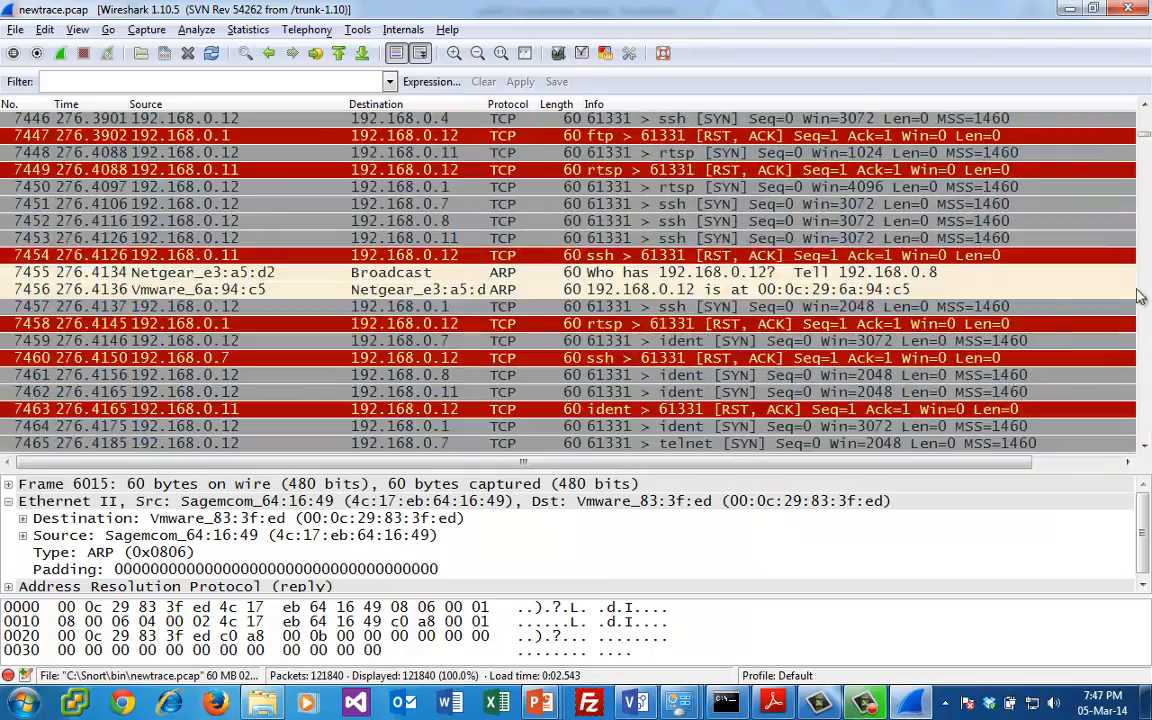
{"action": "left_click", "coordinate": [895, 255]}
{"action": "left_click", "coordinate": [890, 221]}
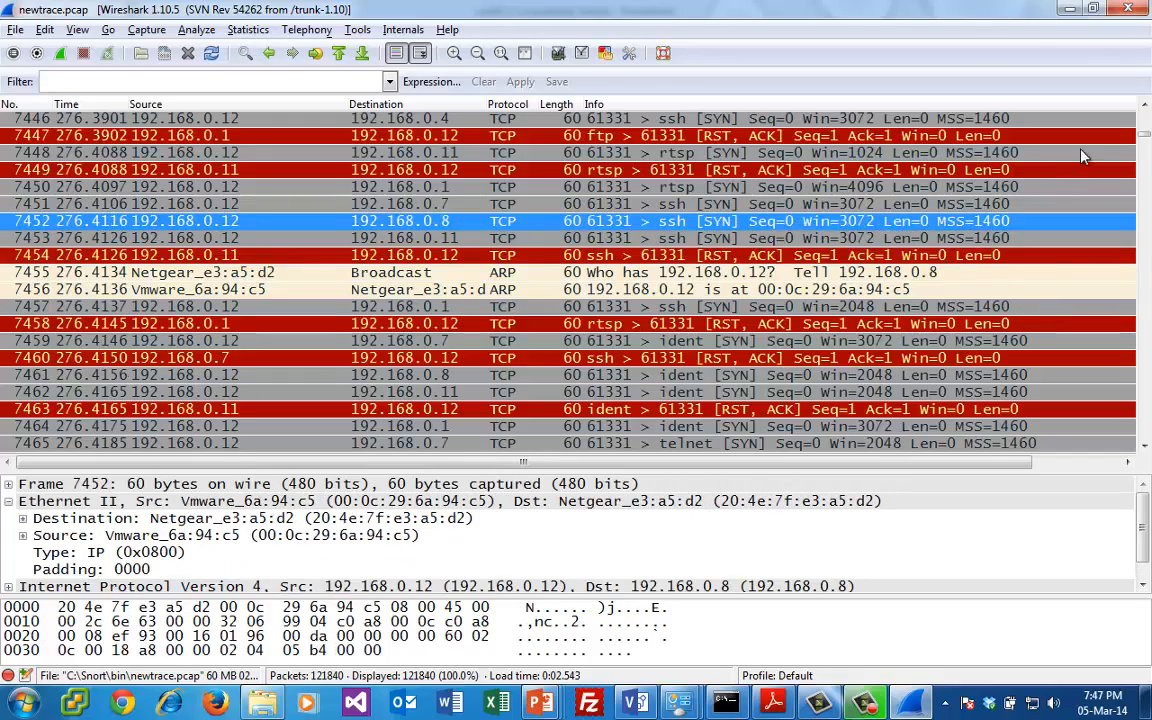
{"action": "scroll", "coordinate": [1148, 118], "scroll_direction": "up", "scroll_amount": 6}
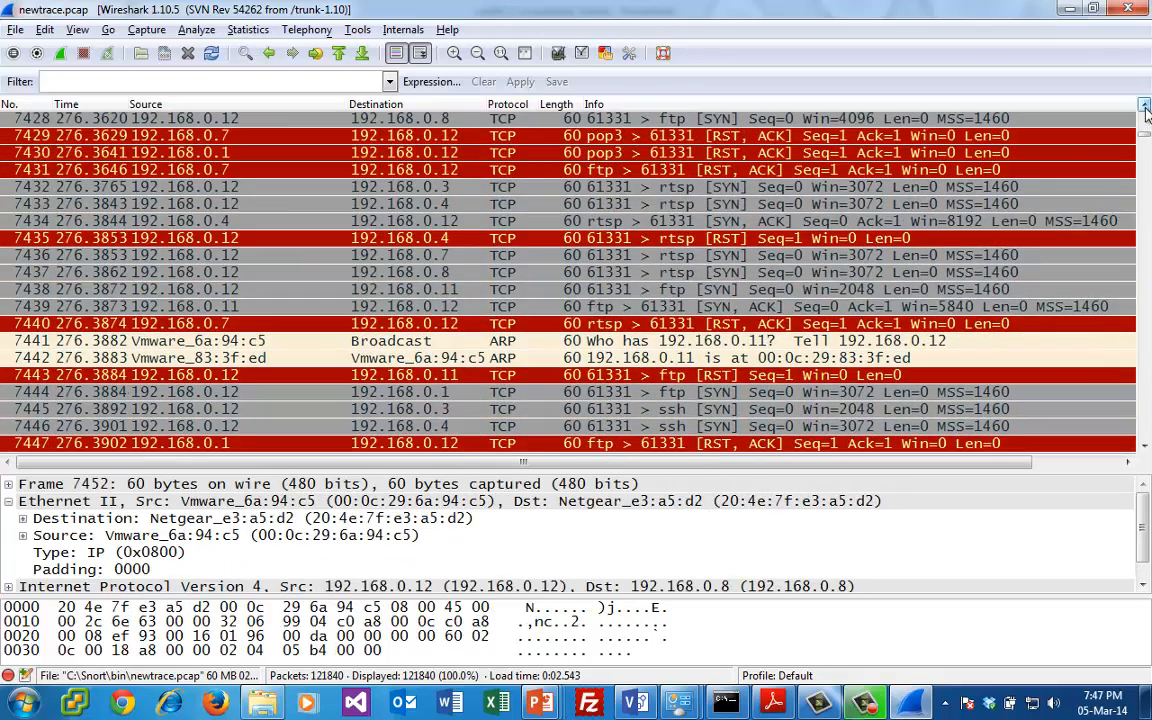
- Inspect RTSP SYN packet 7433 from 192.168.0.12 to 192.168.0.4 and review the earlier scan probes back to packet 7388
{"action": "left_click", "coordinate": [760, 186]}
{"action": "left_click", "coordinate": [700, 203]}
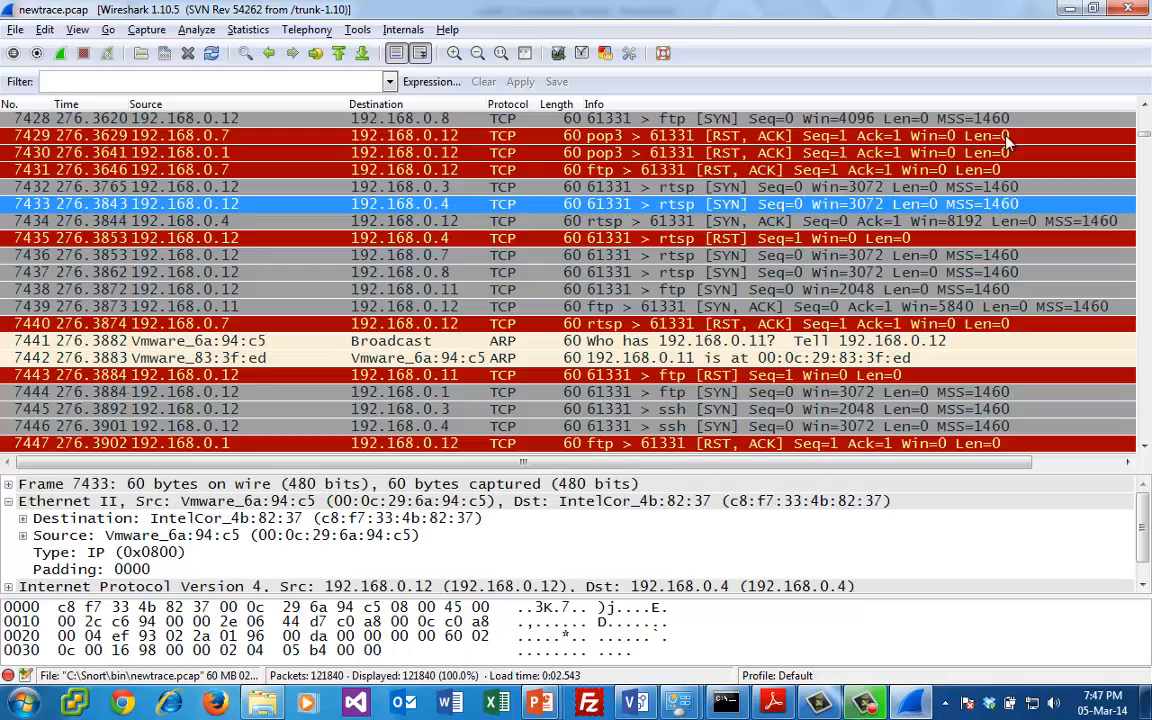
{"action": "scroll", "coordinate": [1148, 122], "scroll_direction": "up", "scroll_amount": 9}
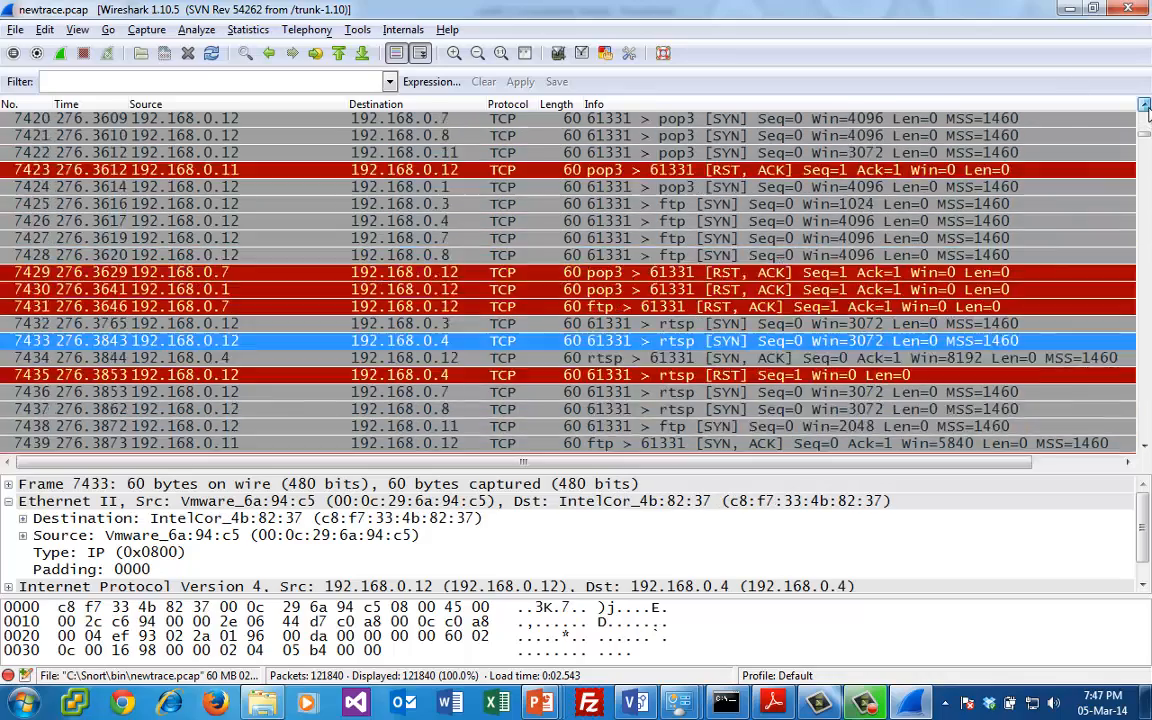
{"action": "scroll", "coordinate": [1147, 112], "scroll_direction": "up", "scroll_amount": 4}
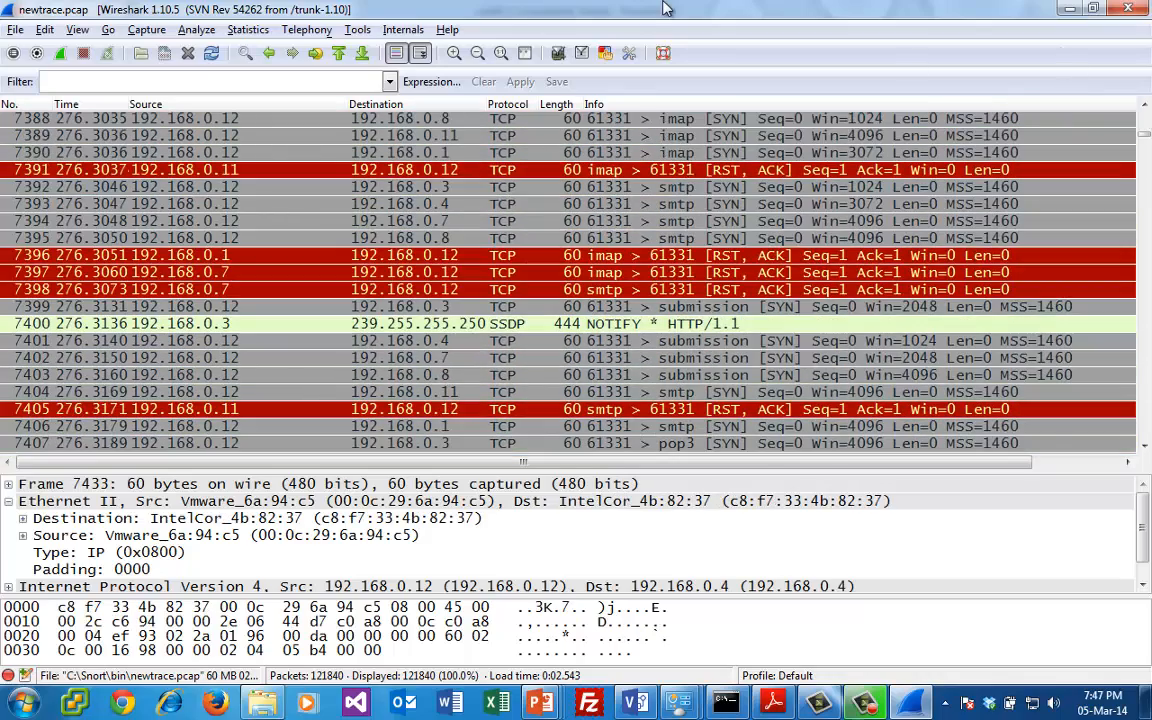
- Filter the packet list to ARP traffic with arp
{"action": "left_click", "coordinate": [218, 85]}
{"action": "type", "text": "arp"}
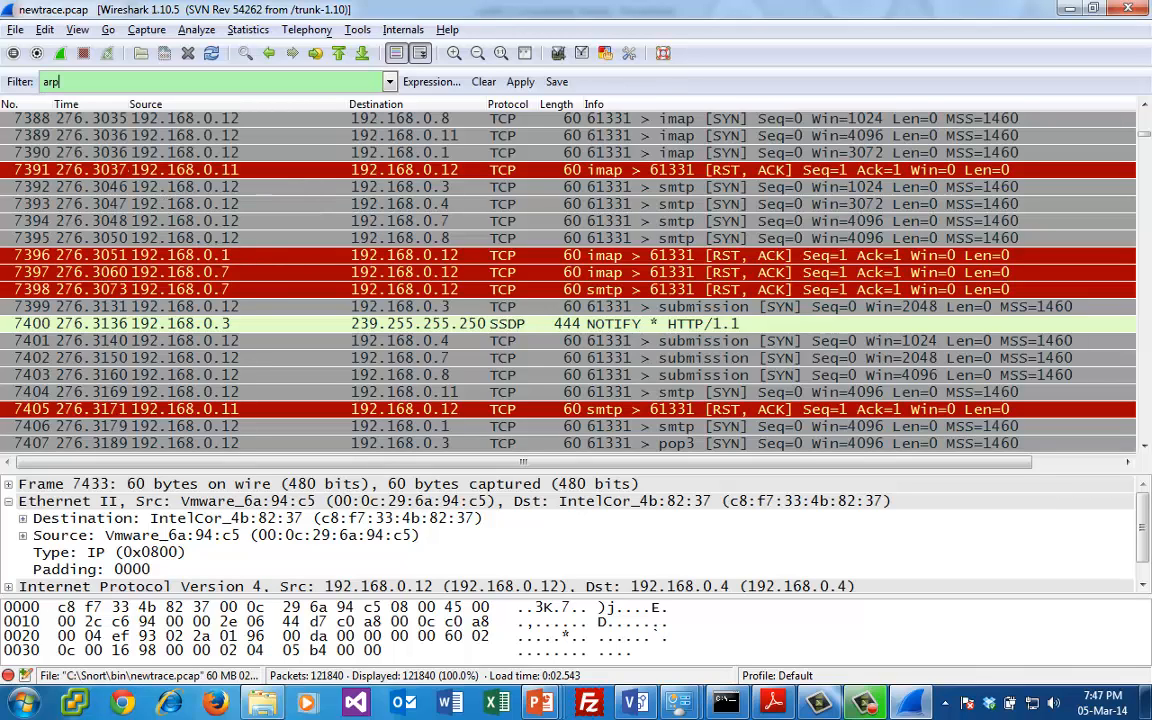
{"action": "key", "text": "Return"}
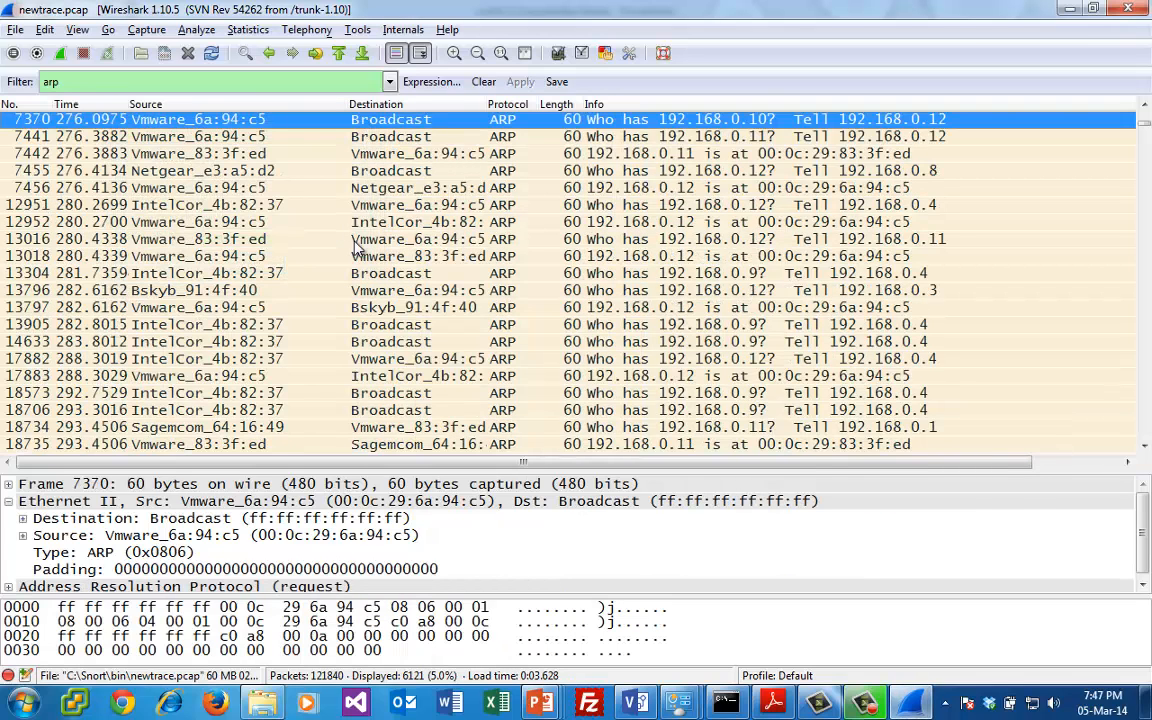
- Locate the ARP broadcast requests sent for 192.168.0.12 and step through packets 19280 to 19286
{"action": "left_click", "coordinate": [1148, 405]}
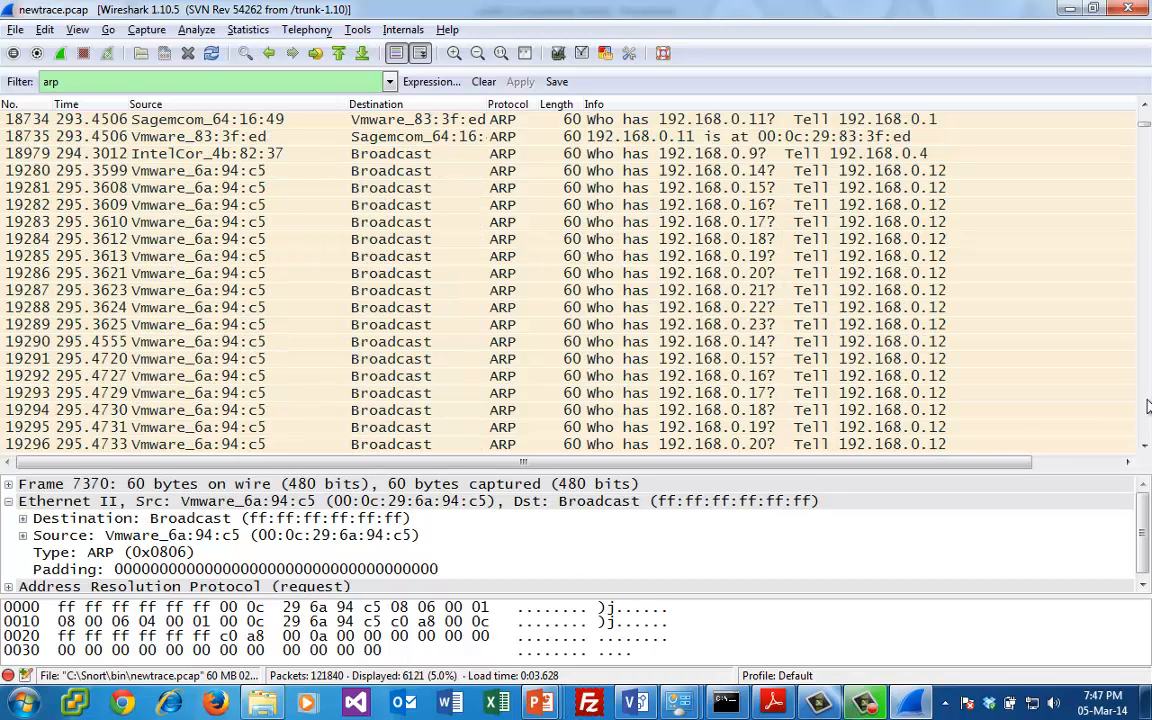
{"action": "left_click", "coordinate": [840, 168]}
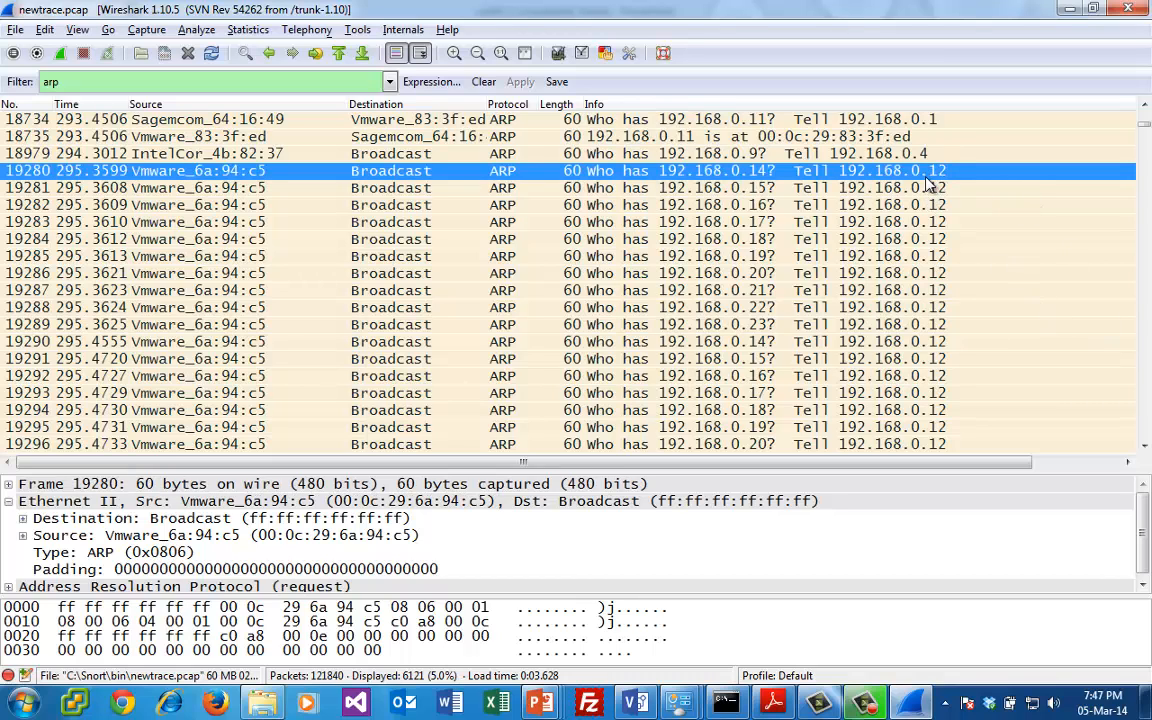
{"action": "key", "text": "Down"}
{"action": "key", "text": "Down"}
{"action": "key", "text": "Down"}
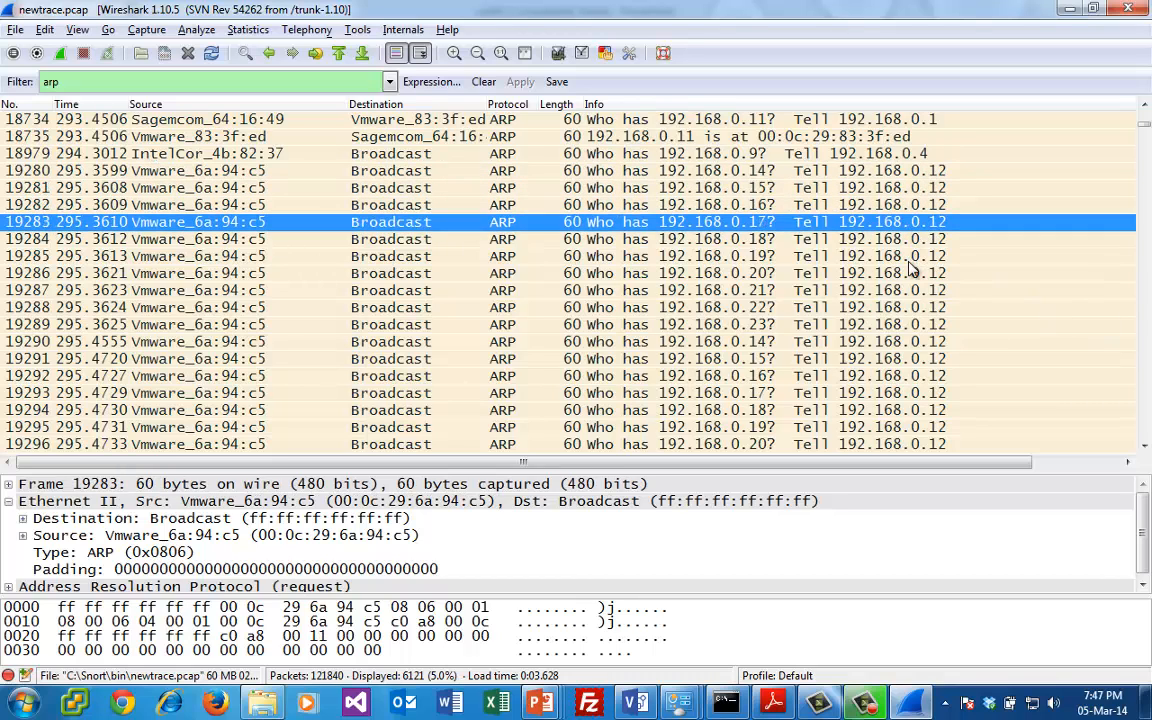
{"action": "key", "text": "Down"}
{"action": "key", "text": "Down"}
{"action": "key", "text": "Down"}
- Follow the sequence of target addresses in the ARP broadcasts from 192.168.0.12 as far as packet 19677
{"action": "left_click", "coordinate": [1145, 393]}
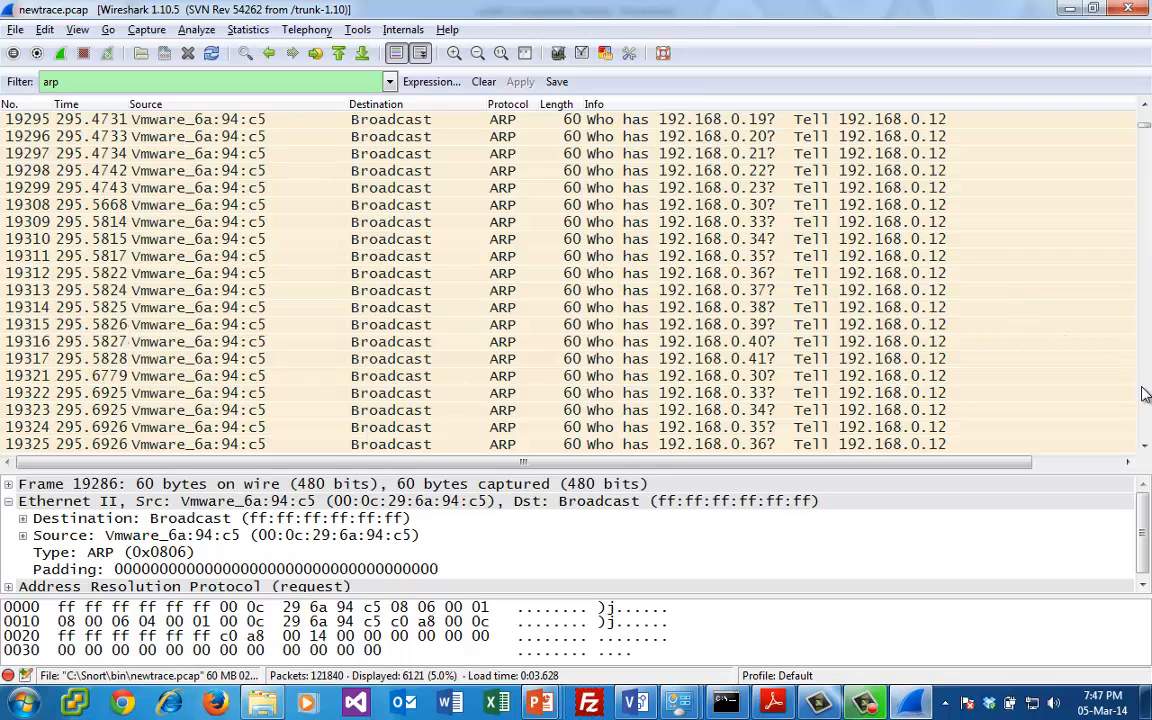
{"action": "left_click", "coordinate": [1145, 393]}
{"action": "left_click", "coordinate": [1145, 393]}
{"action": "left_click", "coordinate": [1145, 393]}
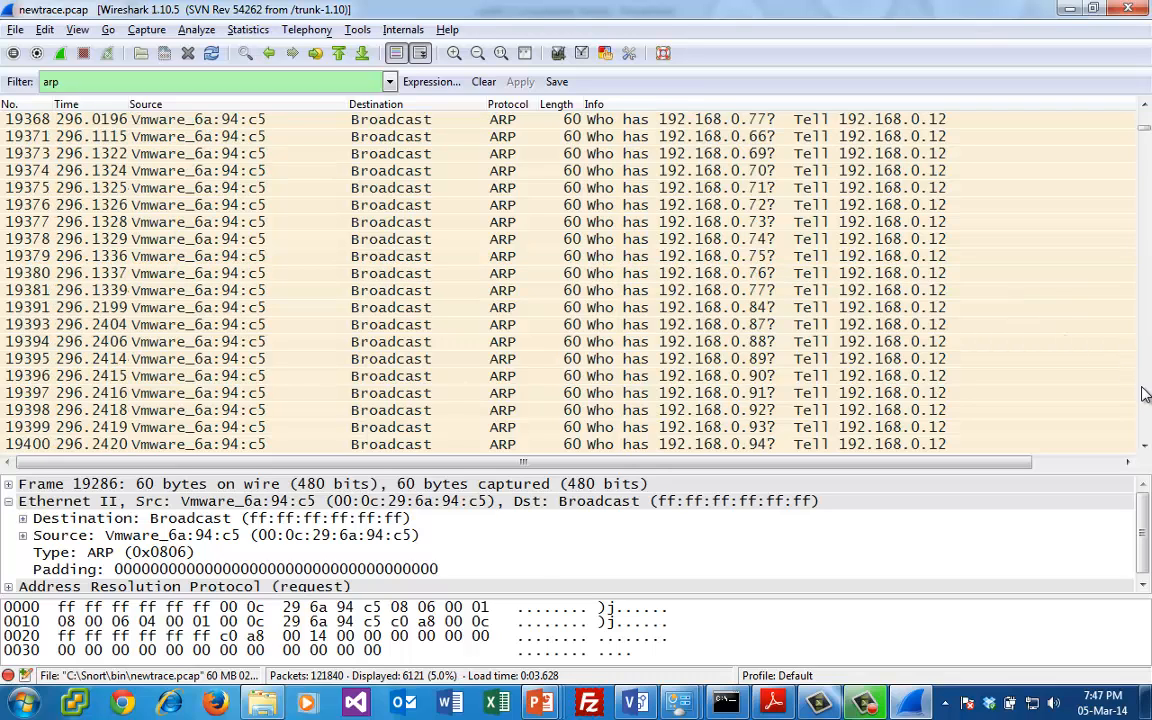
{"action": "left_click", "coordinate": [1145, 393]}
{"action": "left_click", "coordinate": [1145, 393]}
{"action": "left_click", "coordinate": [1145, 393]}
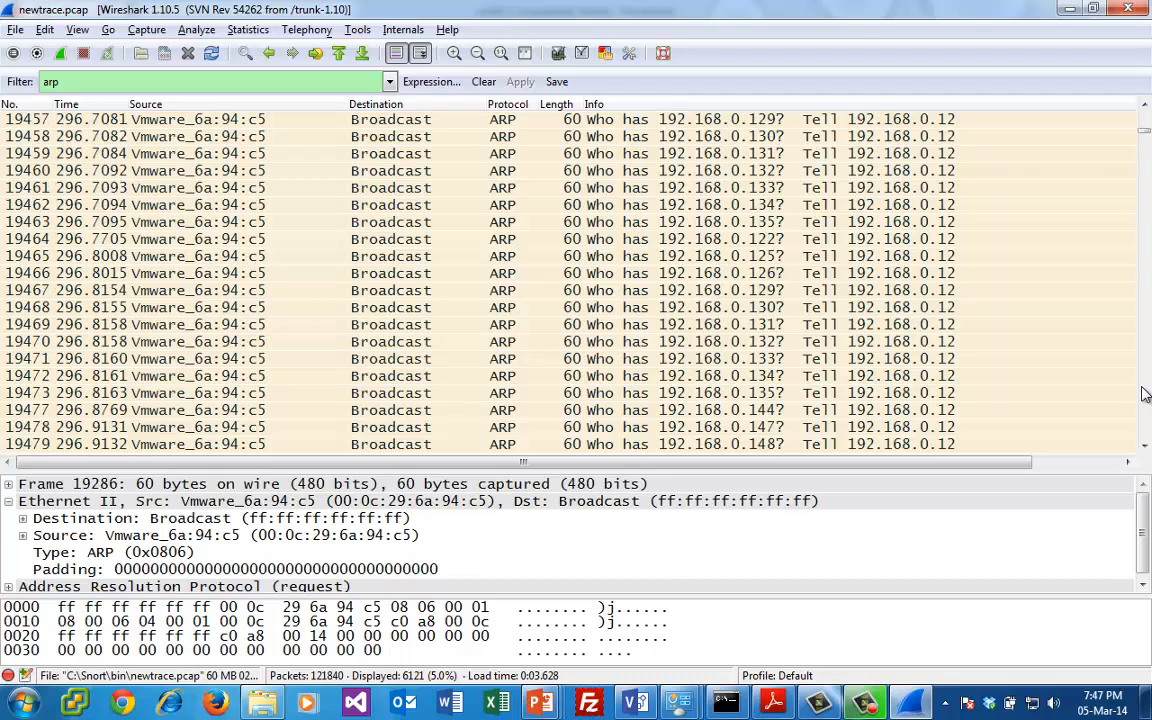
{"action": "left_click", "coordinate": [1145, 393]}
{"action": "left_click", "coordinate": [1145, 393]}
{"action": "left_click", "coordinate": [1145, 393]}
{"action": "left_click", "coordinate": [1145, 393]}
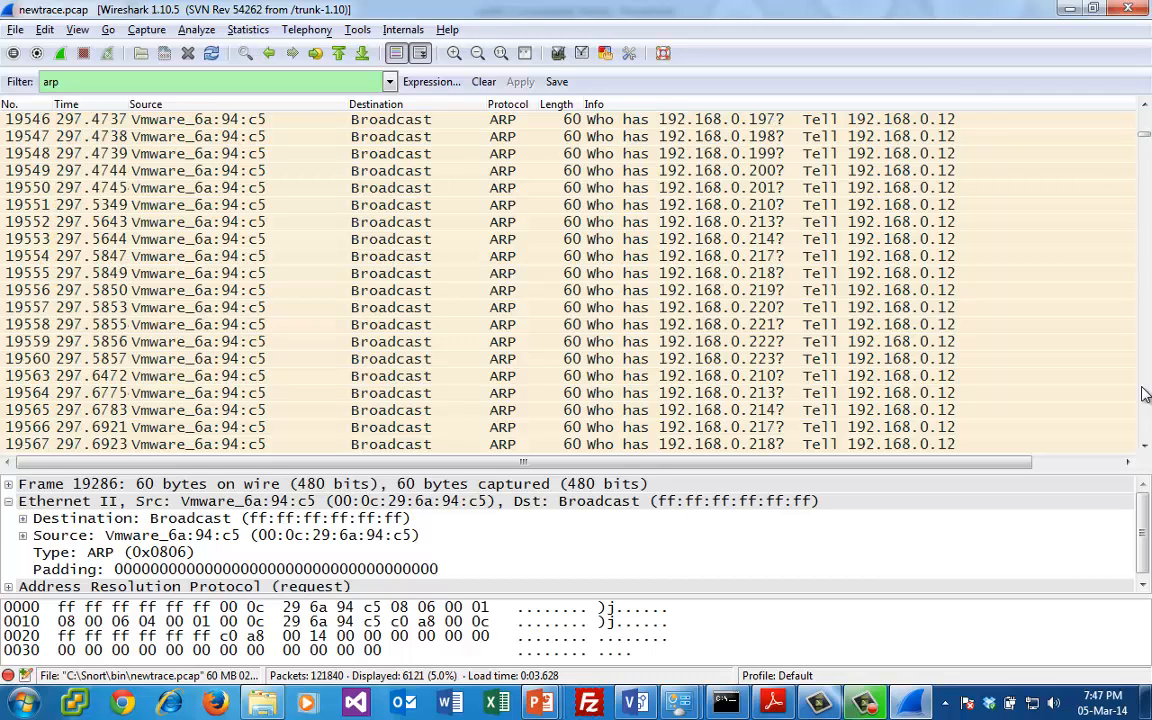
{"action": "left_click", "coordinate": [1145, 393]}
{"action": "left_click", "coordinate": [1145, 393]}
{"action": "left_click", "coordinate": [1145, 393]}
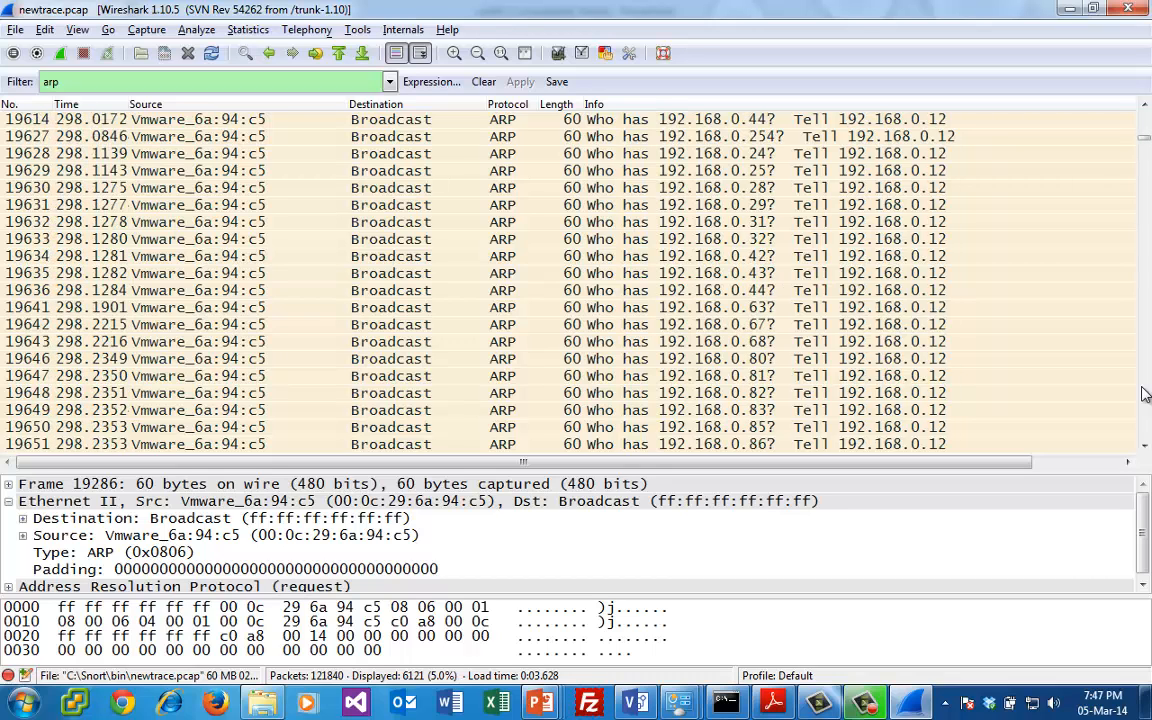
{"action": "left_click", "coordinate": [1145, 393]}
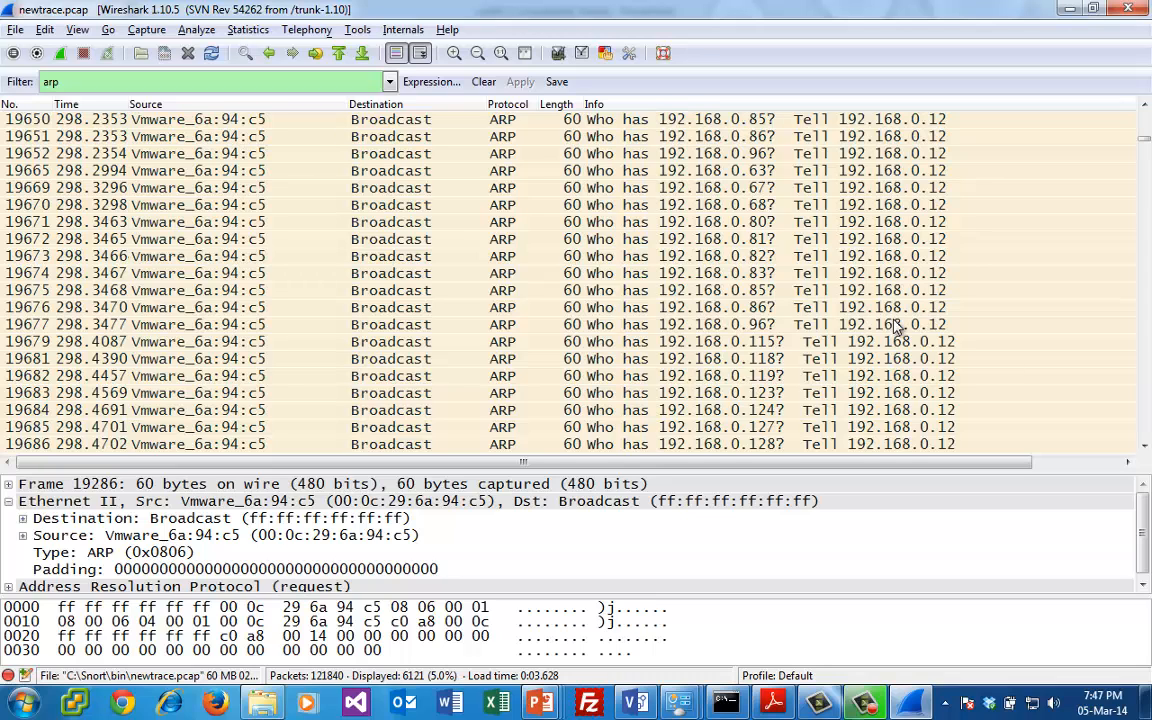
{"action": "left_click", "coordinate": [820, 324]}
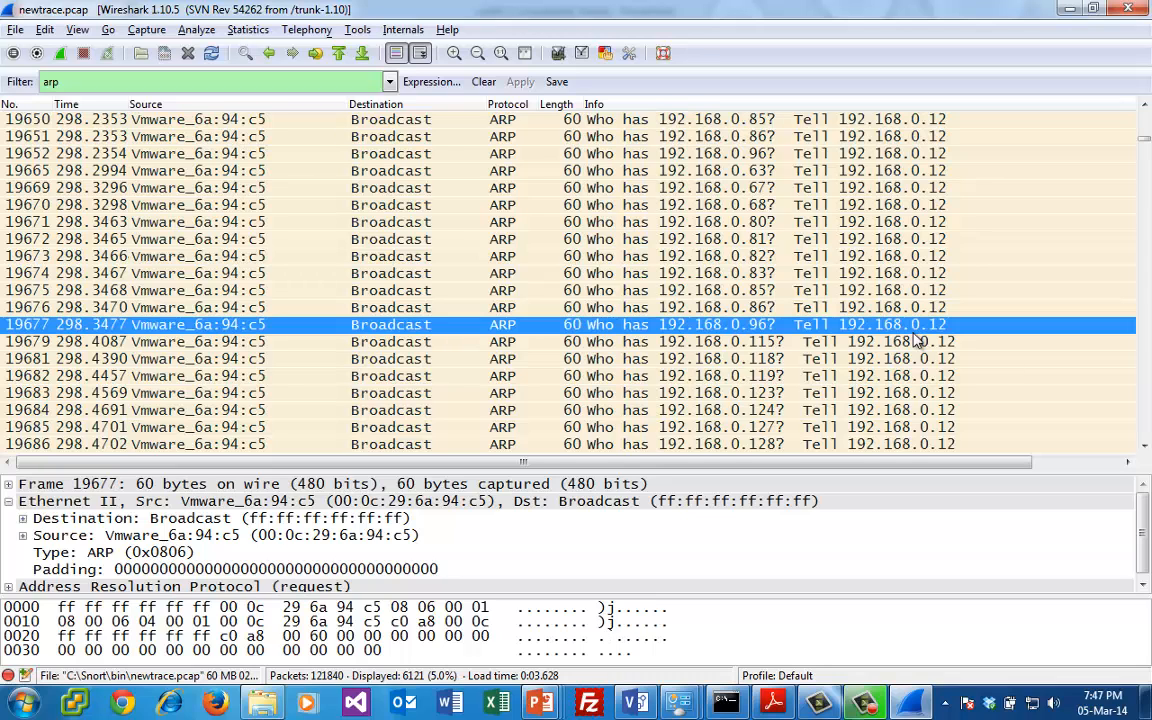
- Find replies among the ARP requests and inspect packet 19774 from 192.168.0.13 and packet 19802 from 192.168.0.100
{"action": "left_click", "coordinate": [1146, 398]}
{"action": "left_click", "coordinate": [1146, 398]}
{"action": "left_click", "coordinate": [1146, 398]}
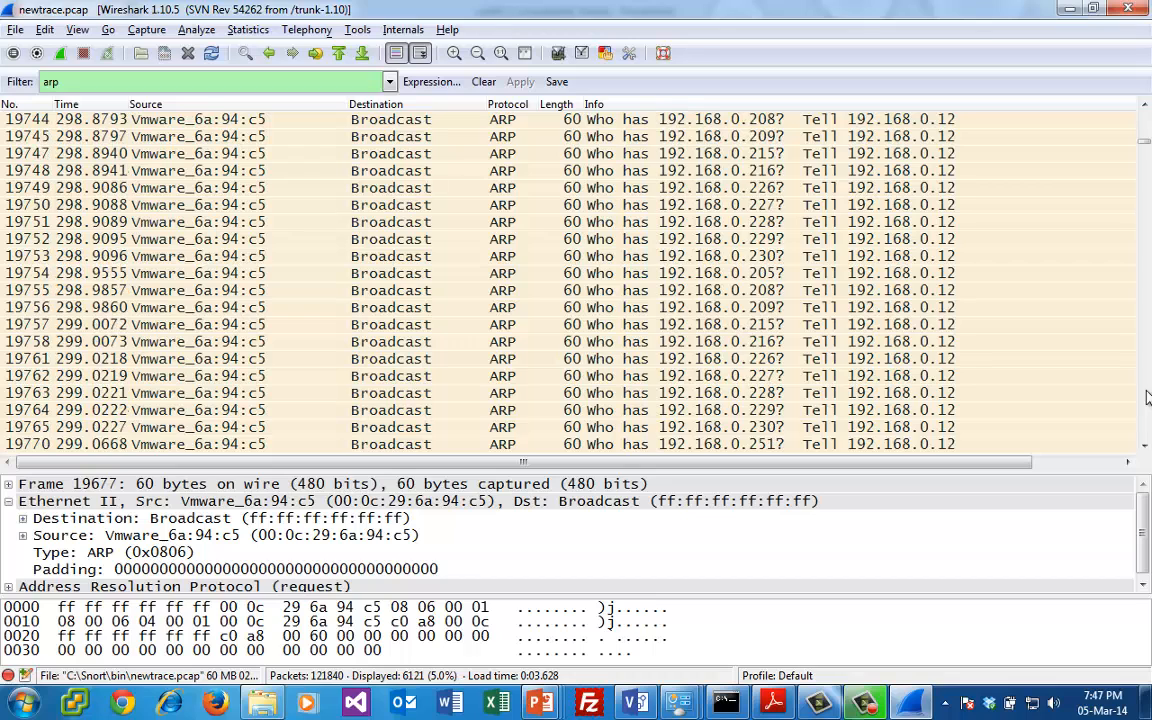
{"action": "left_click", "coordinate": [1146, 398]}
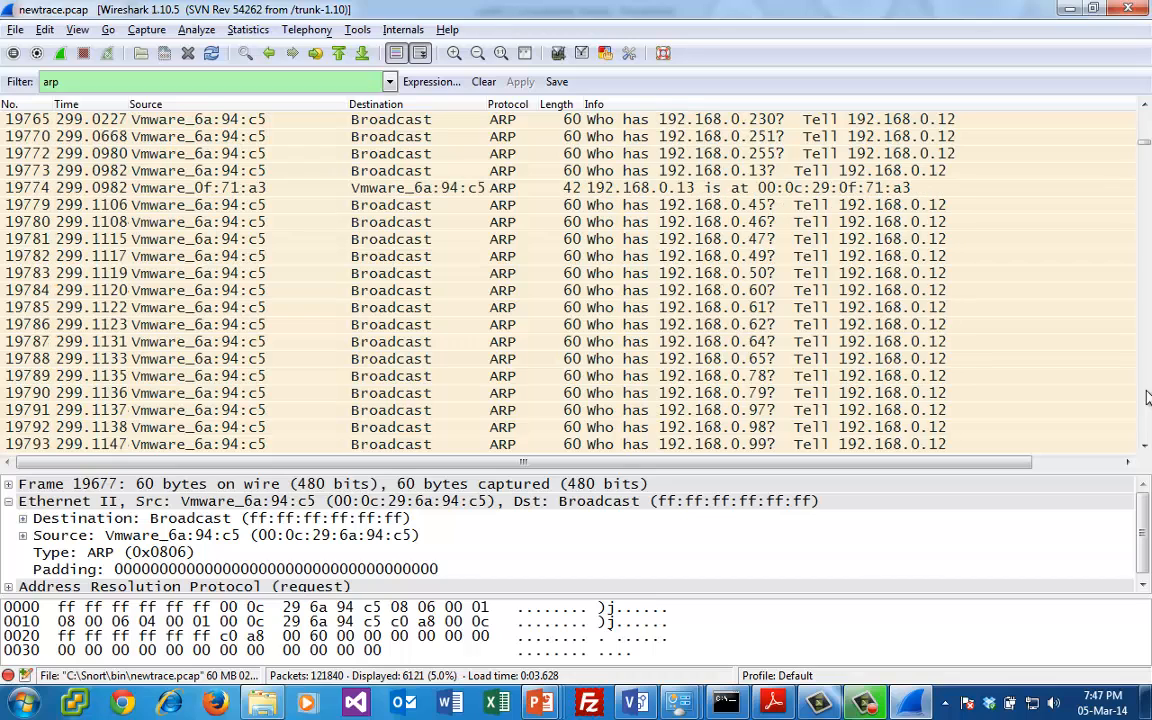
{"action": "left_click", "coordinate": [828, 192]}
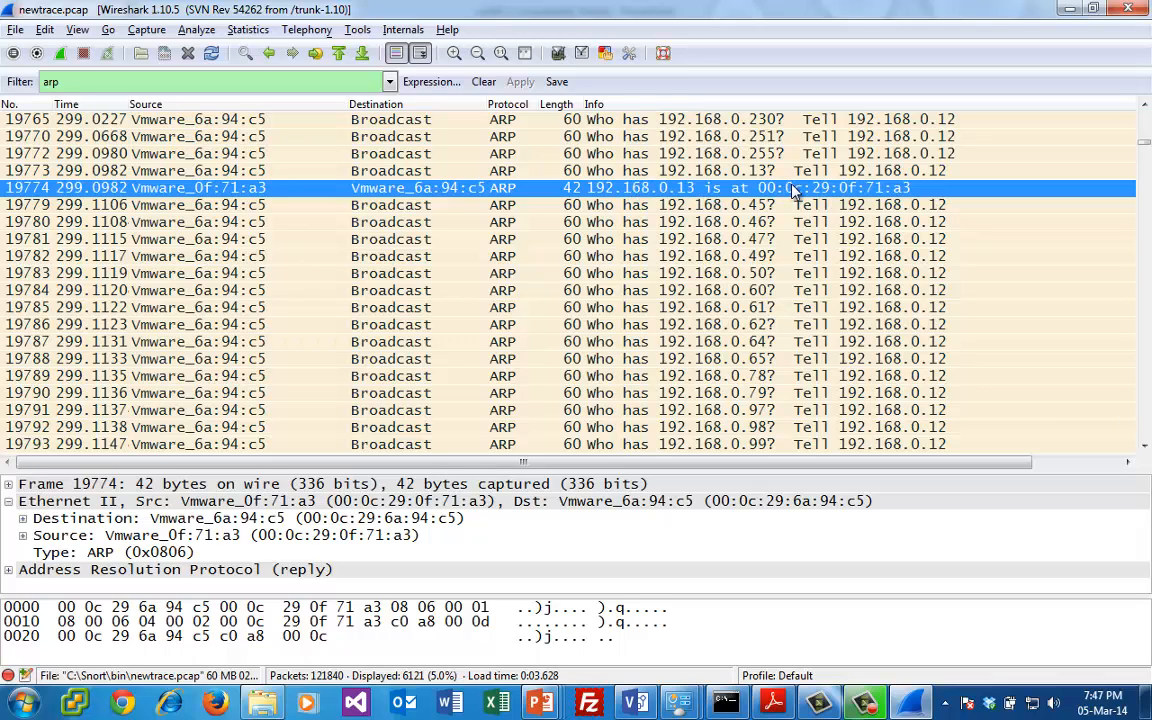
{"action": "left_click", "coordinate": [1145, 400]}
{"action": "left_click", "coordinate": [890, 292]}
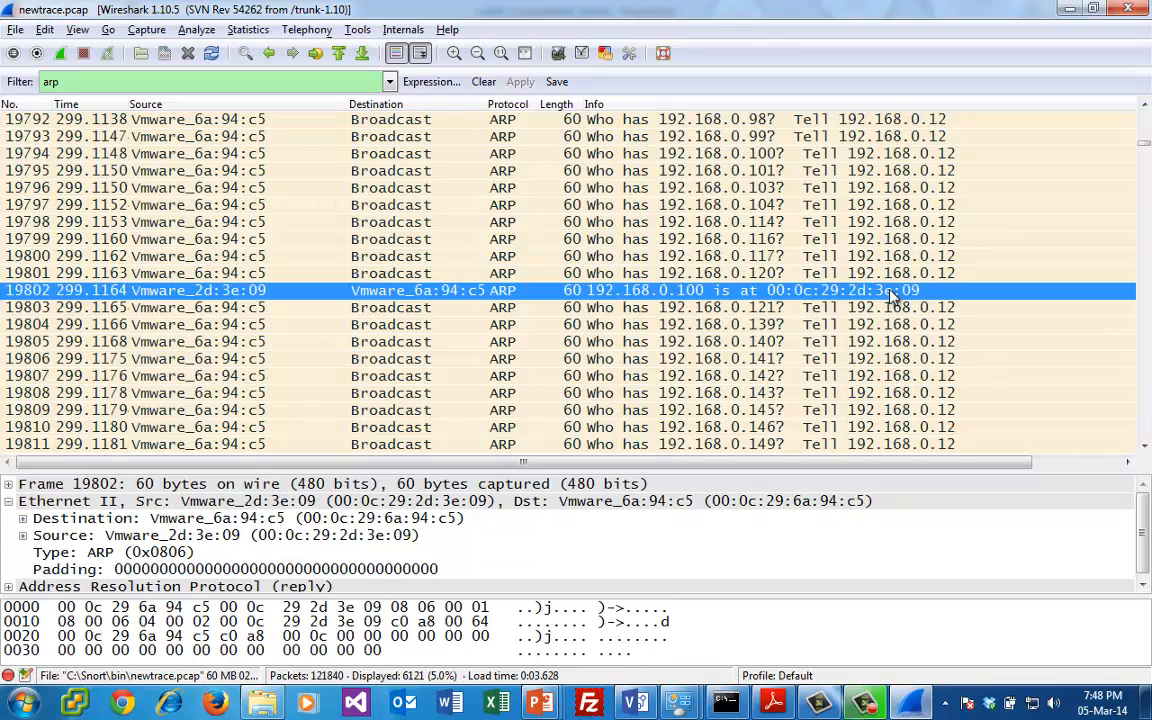
- Continue through the remaining ARP requests and inspect reply packet 19931 from 192.168.0.100
{"action": "left_click", "coordinate": [1149, 426]}
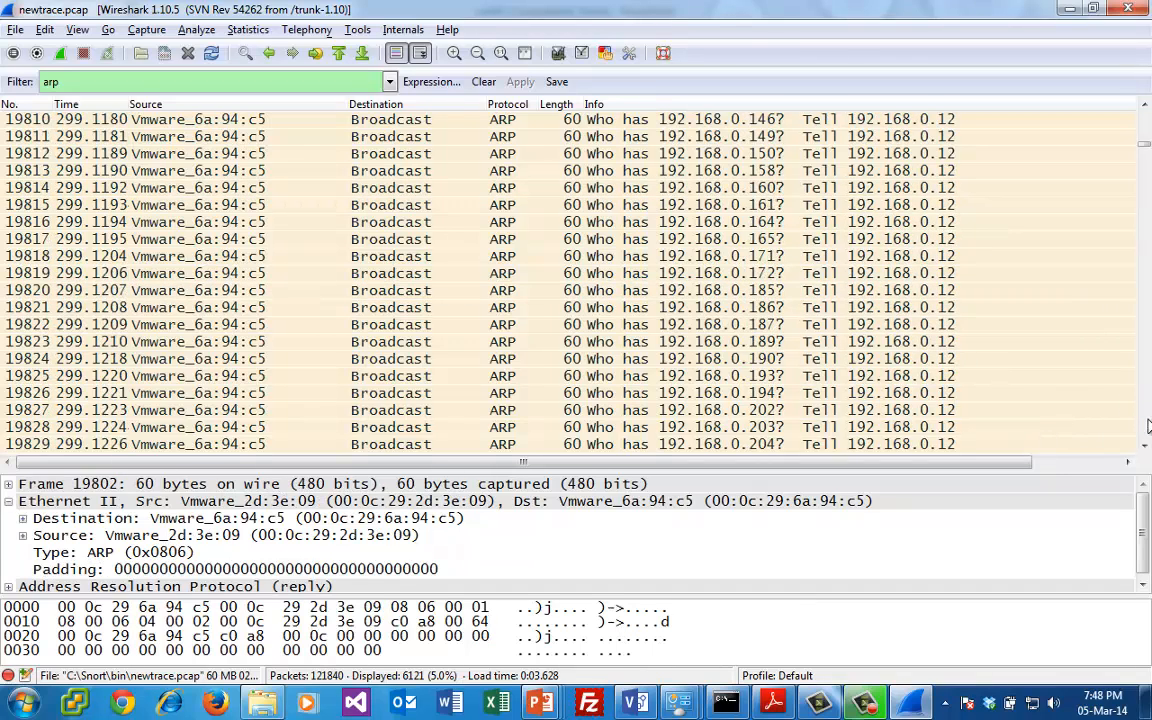
{"action": "left_click", "coordinate": [1149, 426]}
{"action": "left_click", "coordinate": [1149, 426]}
{"action": "left_click", "coordinate": [1149, 426]}
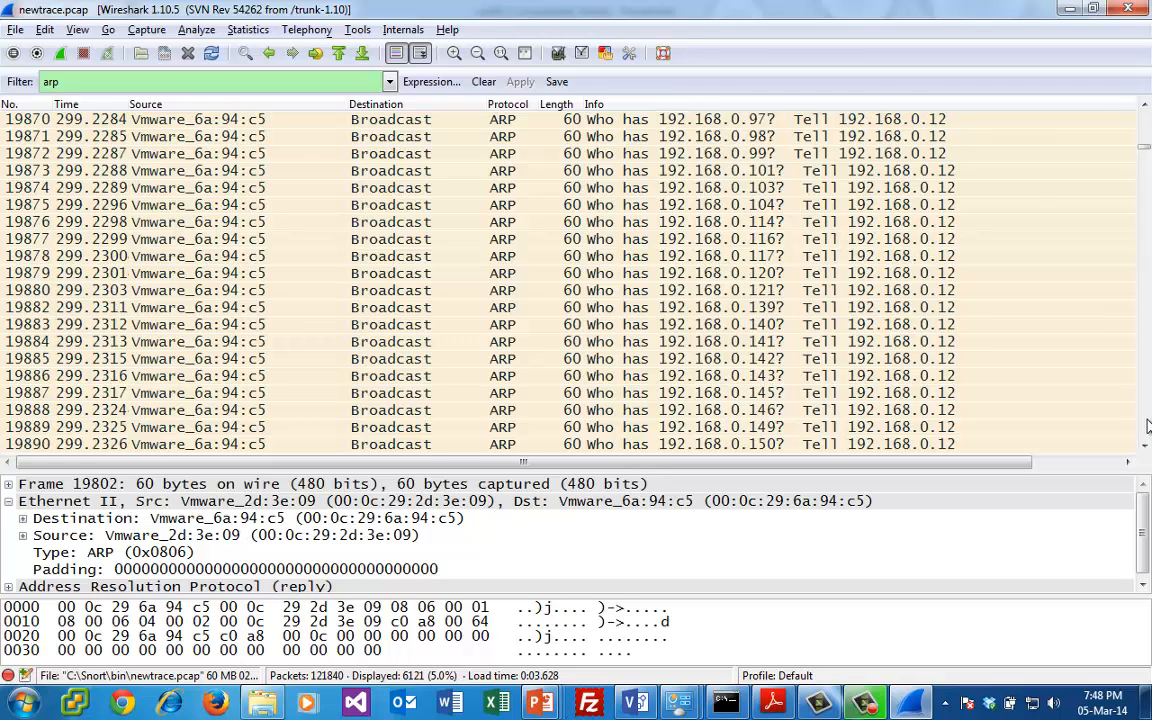
{"action": "left_click", "coordinate": [1149, 426]}
{"action": "left_click", "coordinate": [1149, 426]}
{"action": "left_click", "coordinate": [1149, 426]}
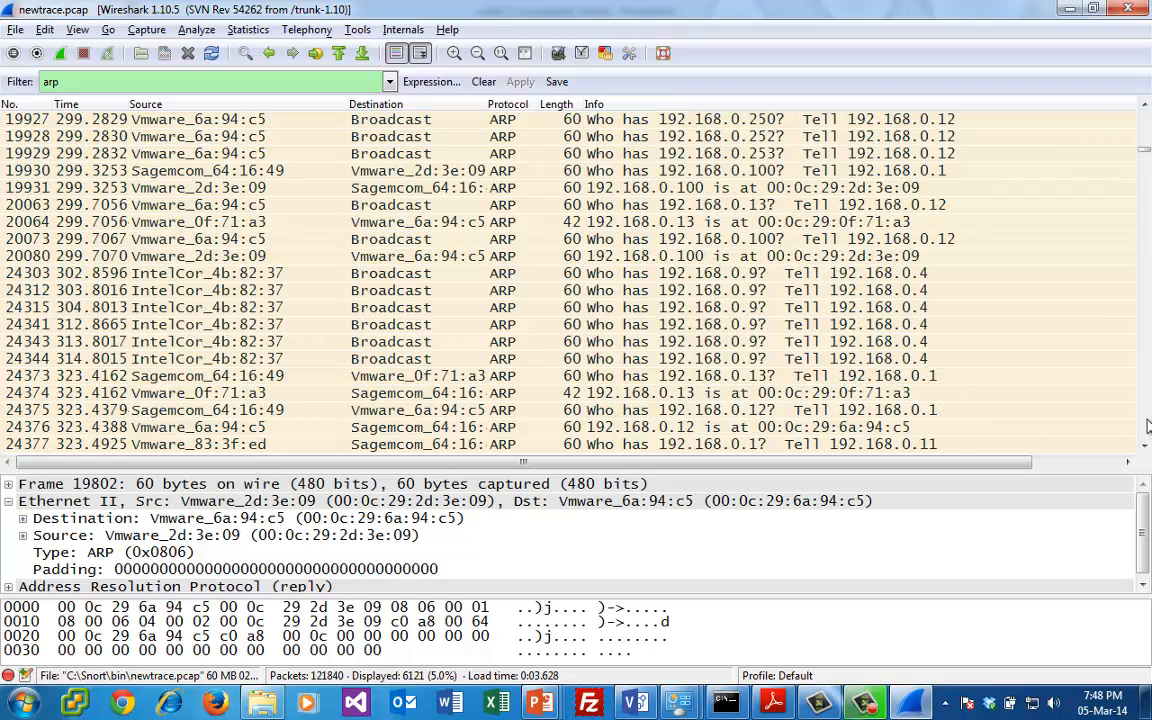
{"action": "left_click", "coordinate": [866, 190]}
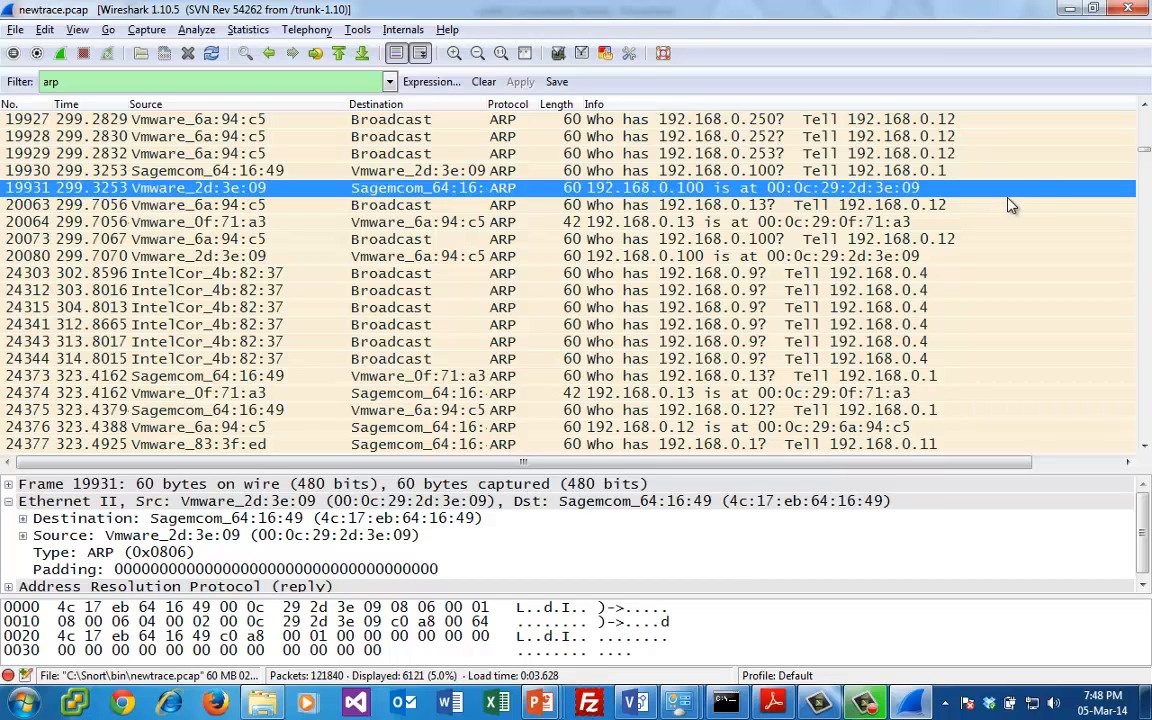
- Return to the end of the ARP sweep and examine request packets 19917 and 19927 and their timing
{"action": "scroll", "coordinate": [1020, 116], "scroll_direction": "up", "scroll_amount": 7}
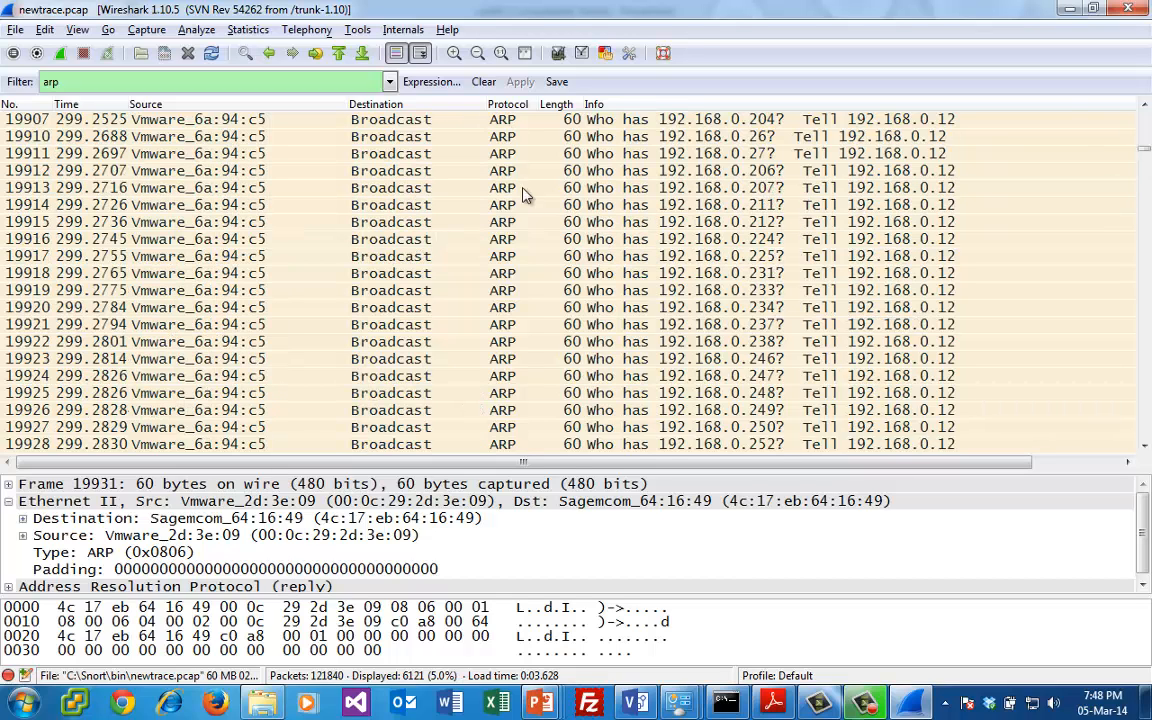
{"action": "left_click", "coordinate": [478, 202]}
{"action": "left_click", "coordinate": [664, 259]}
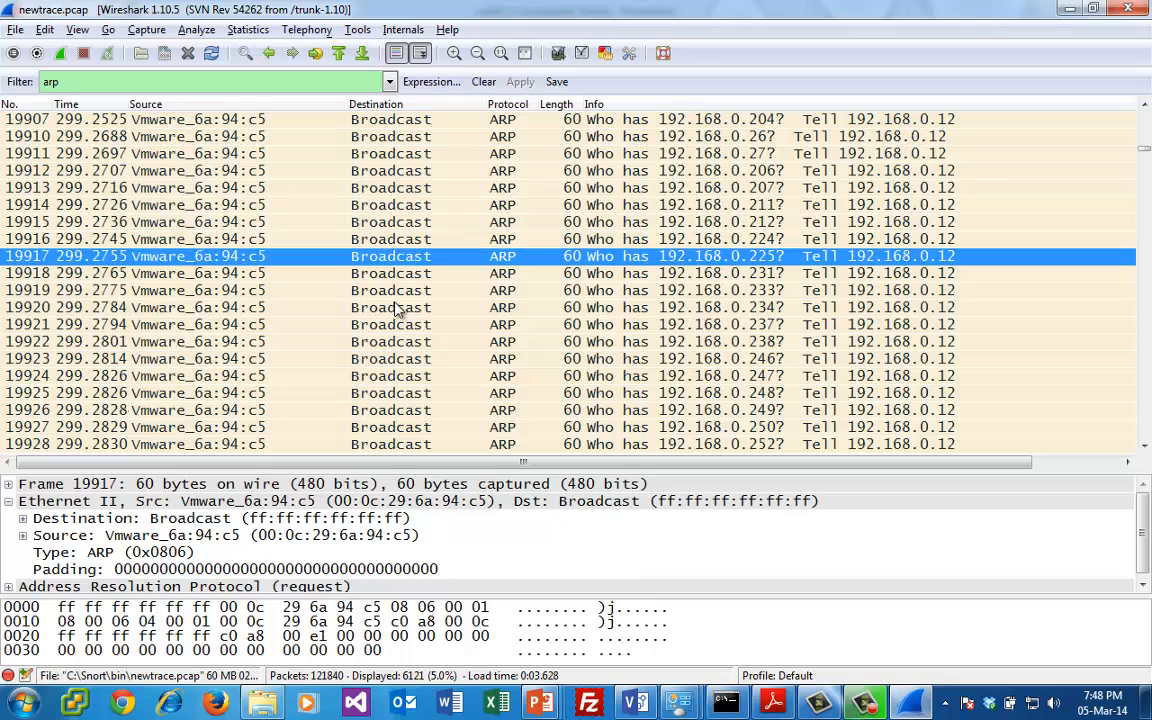
{"action": "left_click", "coordinate": [118, 412]}
{"action": "left_click", "coordinate": [126, 429]}
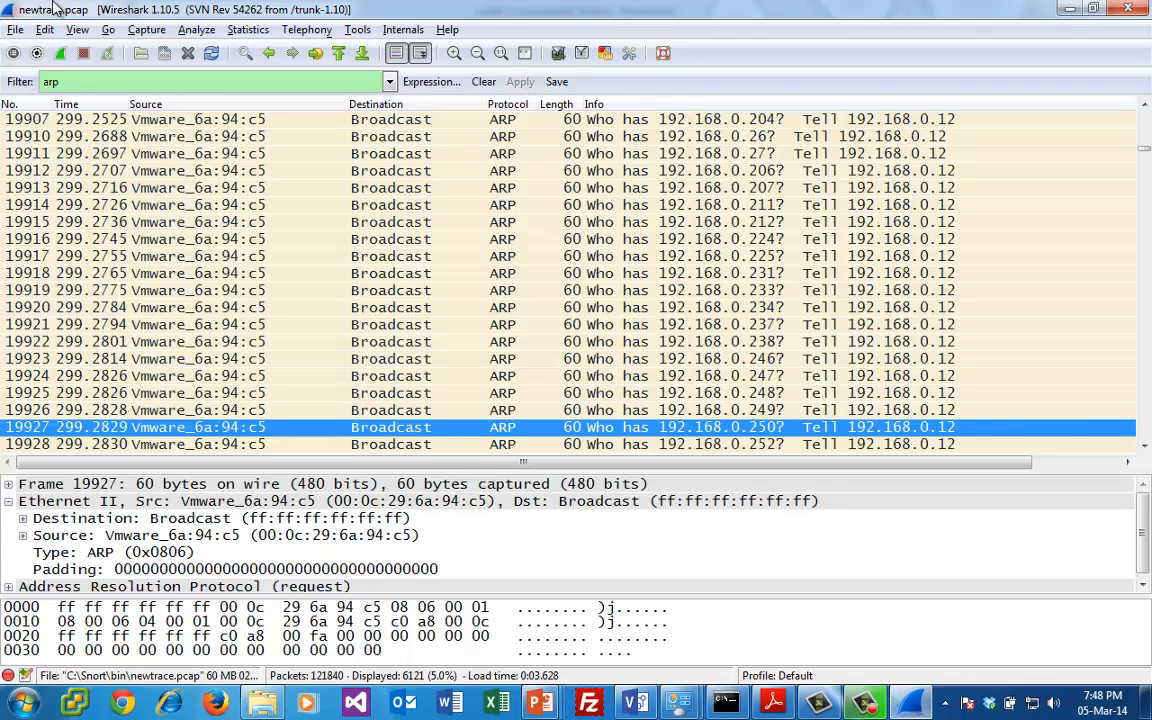
- Replace the ARP filter with tcp.flags.syn==1 to list only TCP packets with the SYN flag set
{"action": "left_click", "coordinate": [119, 80]}
{"action": "type", "text": "tc."}
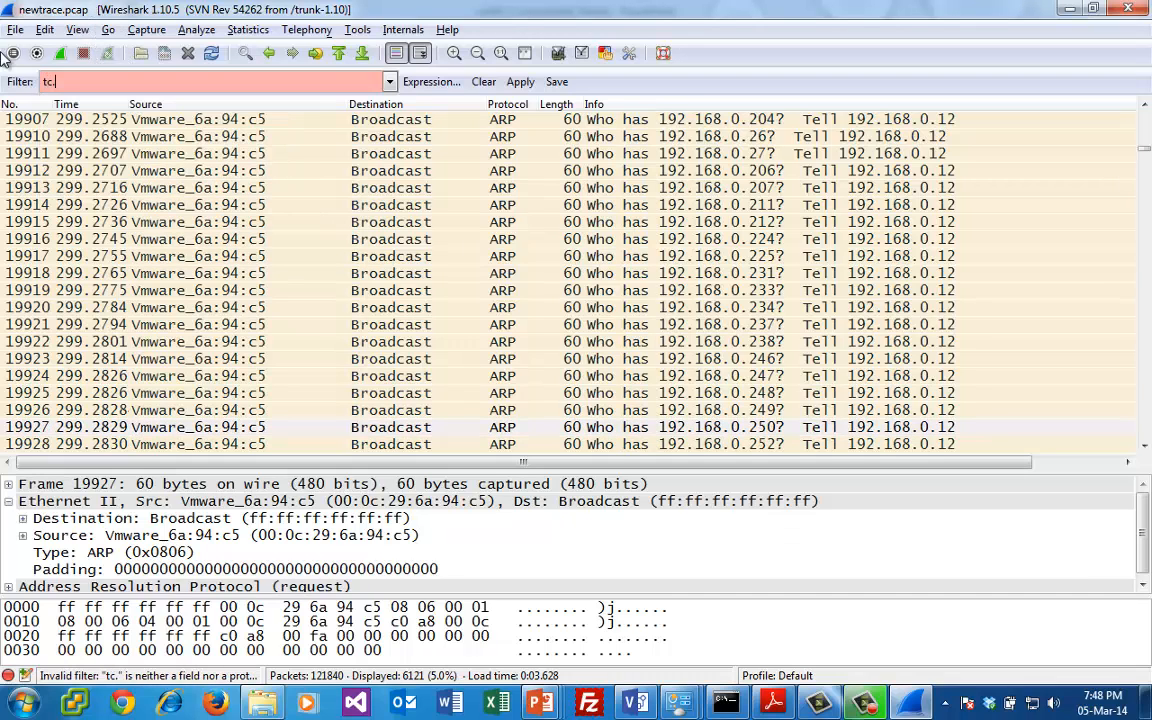
{"action": "key", "text": "BackSpace"}
{"action": "type", "text": "p.fl"}
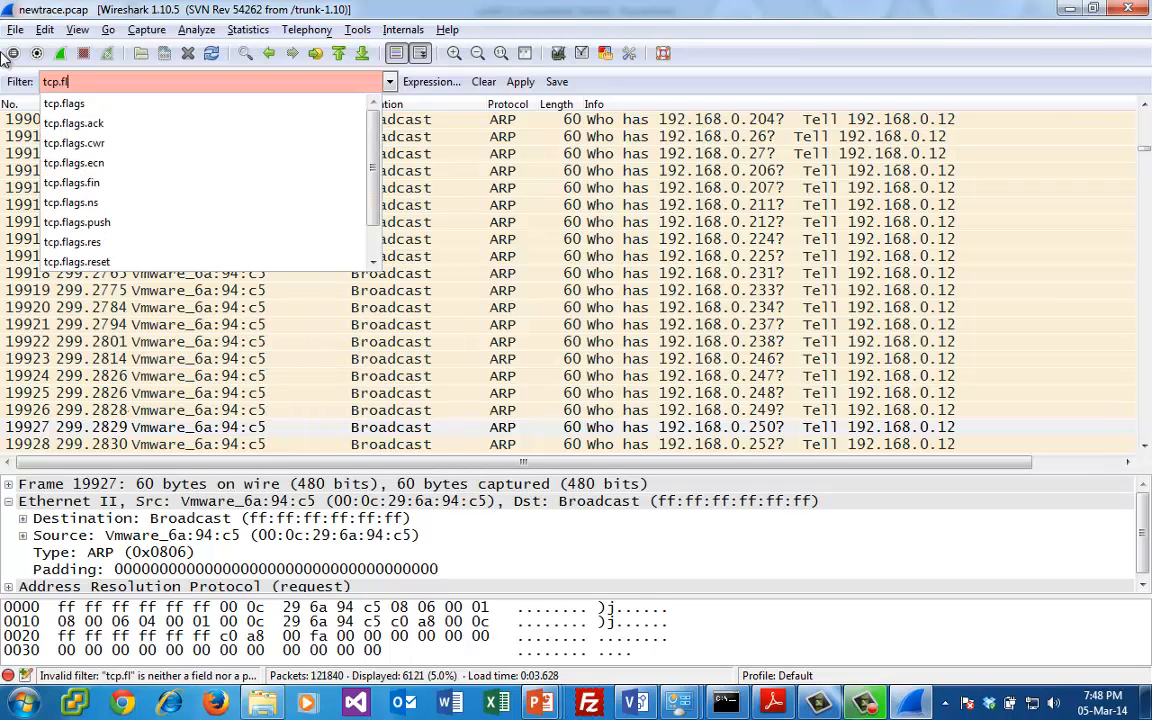
{"action": "type", "text": "ags.s"}
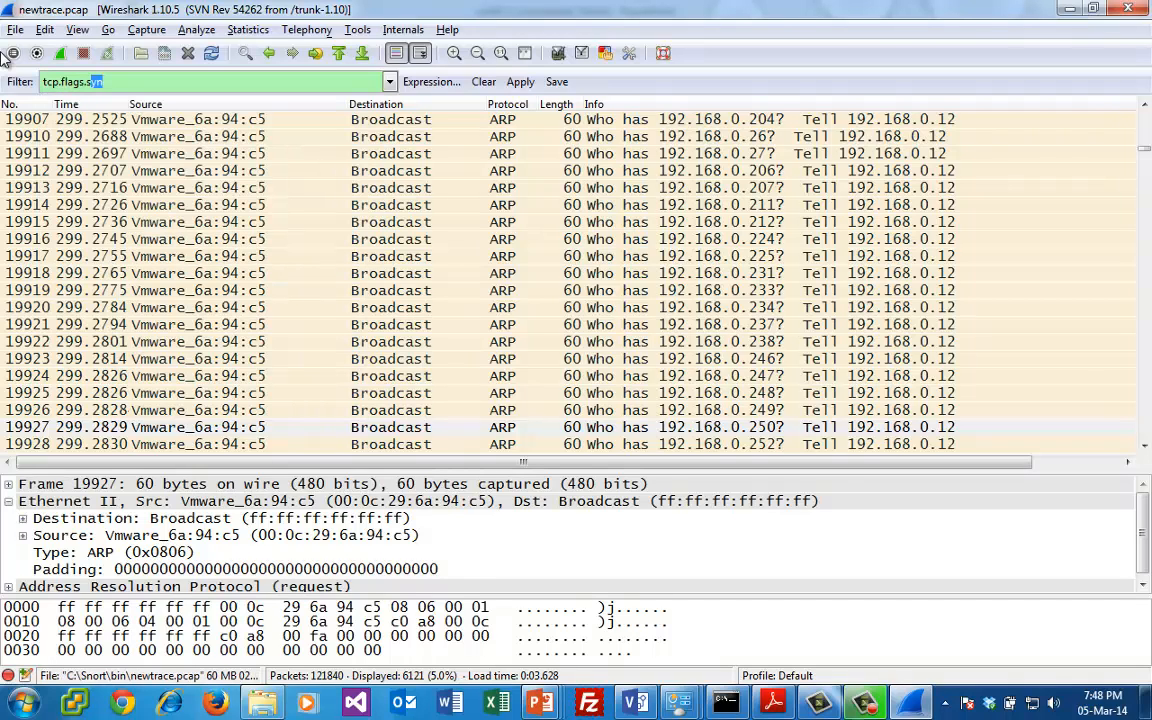
{"action": "type", "text": "=1"}
{"action": "key", "text": "Return"}
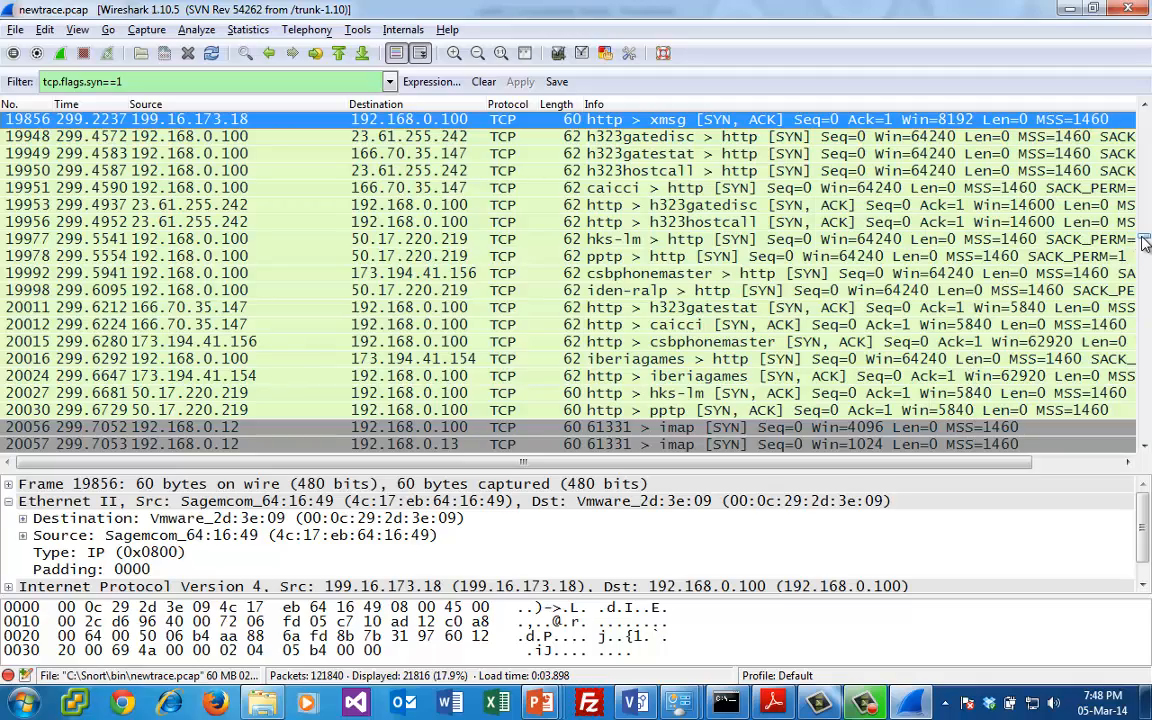
- Trace the SYN packets from 192.168.0.12 back to the start of the port scan around packet 7385
{"action": "left_click_drag", "start_coordinate": [1146, 244], "coordinate": [1146, 178]}
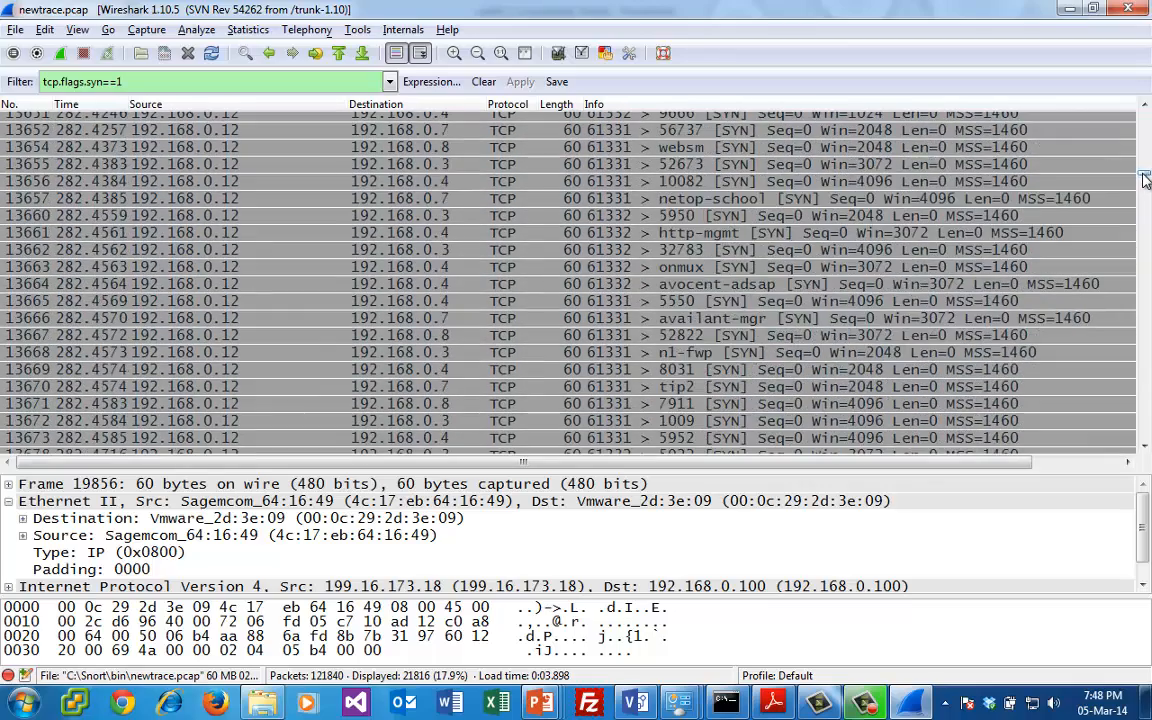
{"action": "left_click", "coordinate": [1146, 120]}
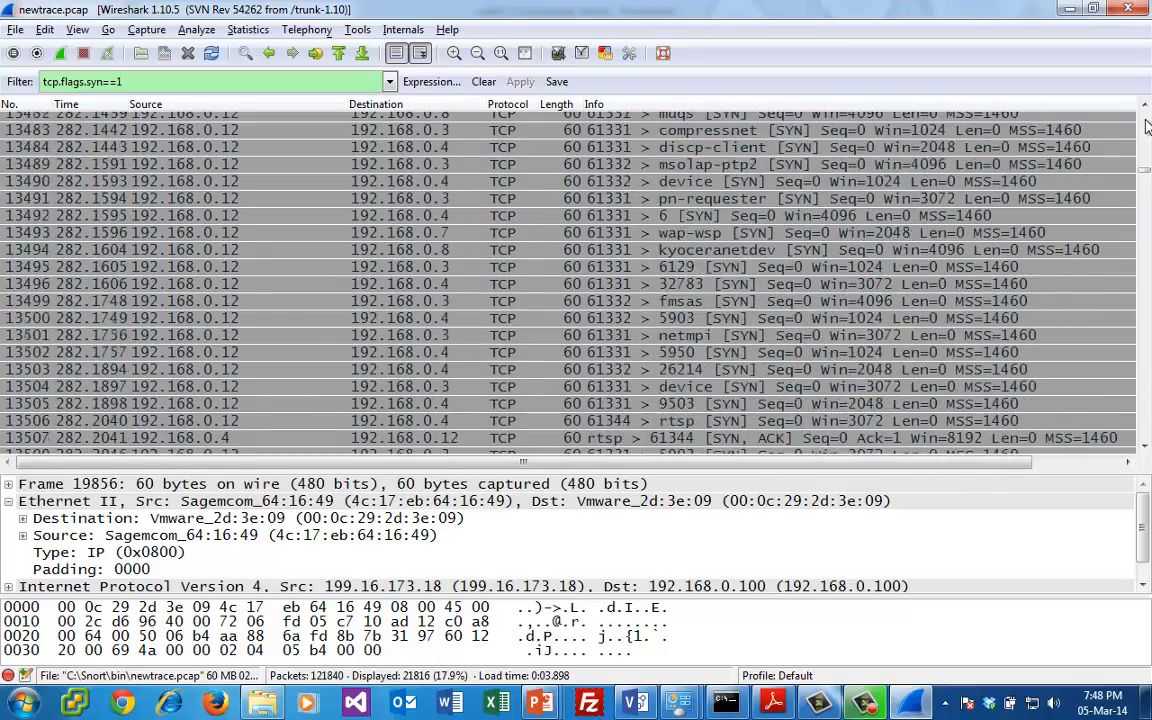
{"action": "left_click_drag", "start_coordinate": [1147, 125], "coordinate": [1097, 142]}
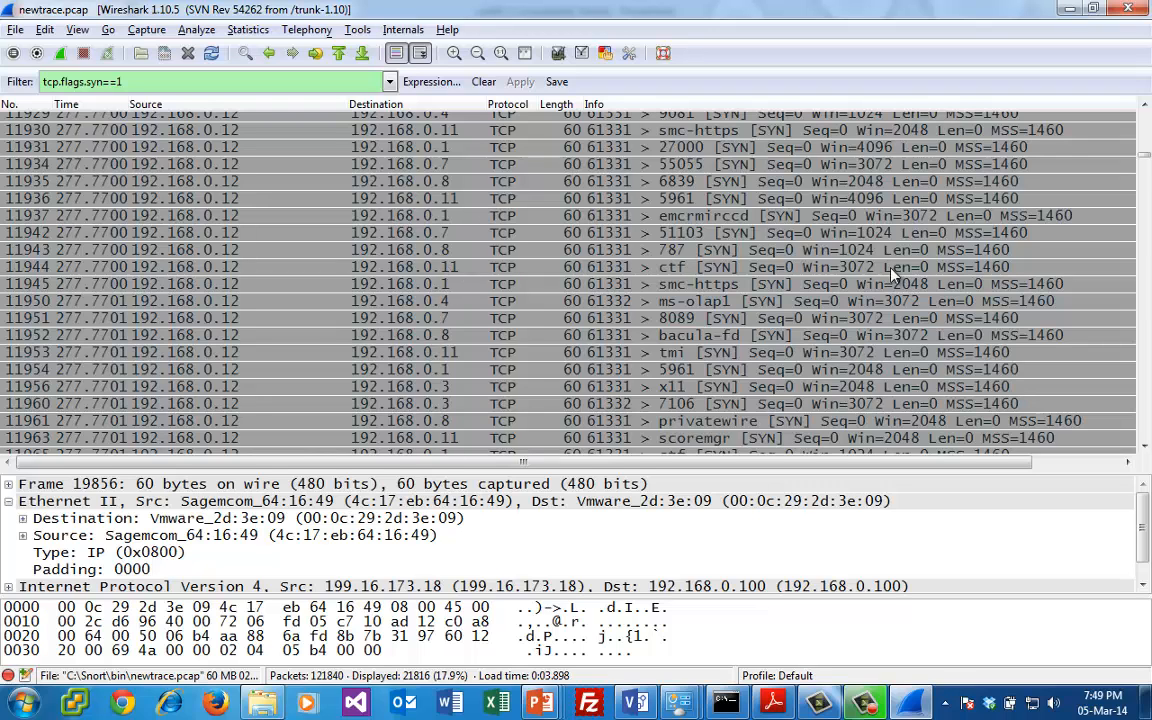
{"action": "left_click", "coordinate": [1143, 120]}
{"action": "left_click", "coordinate": [1144, 120]}
{"action": "left_click", "coordinate": [1146, 121]}
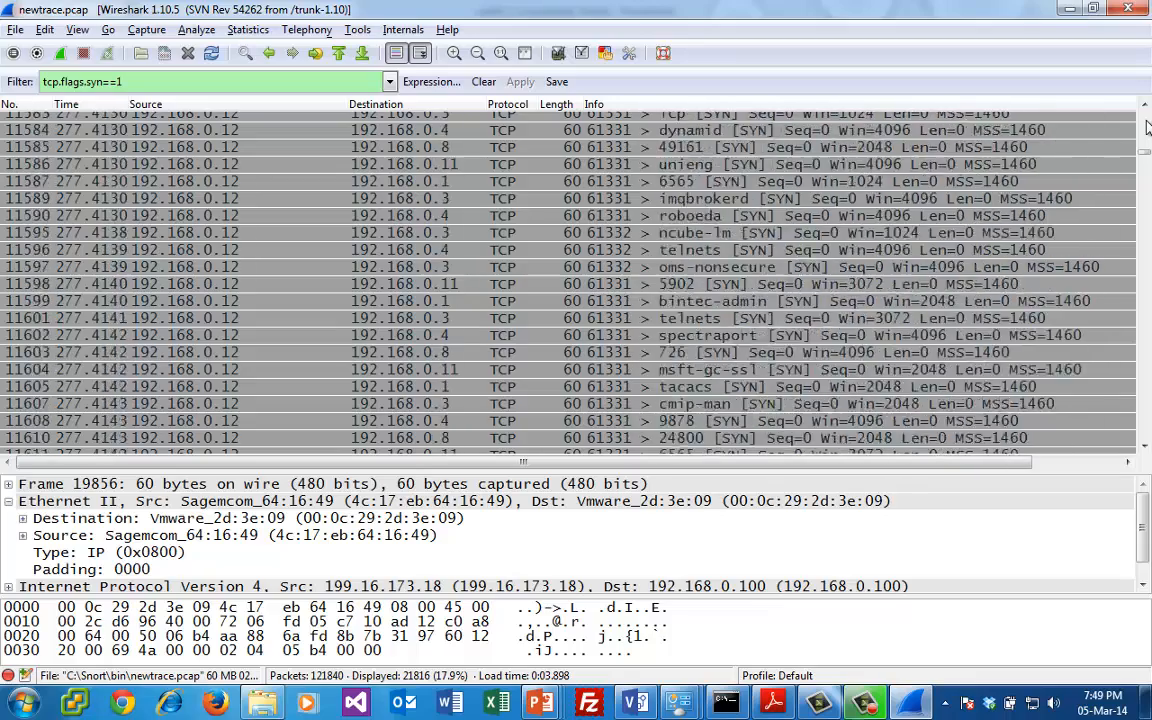
{"action": "mouse_move", "coordinate": [1146, 125]}
{"action": "left_mouse_down"}
{"action": "mouse_move", "coordinate": [1148, 138]}
{"action": "mouse_move", "coordinate": [1146, 108]}
{"action": "left_mouse_up"}
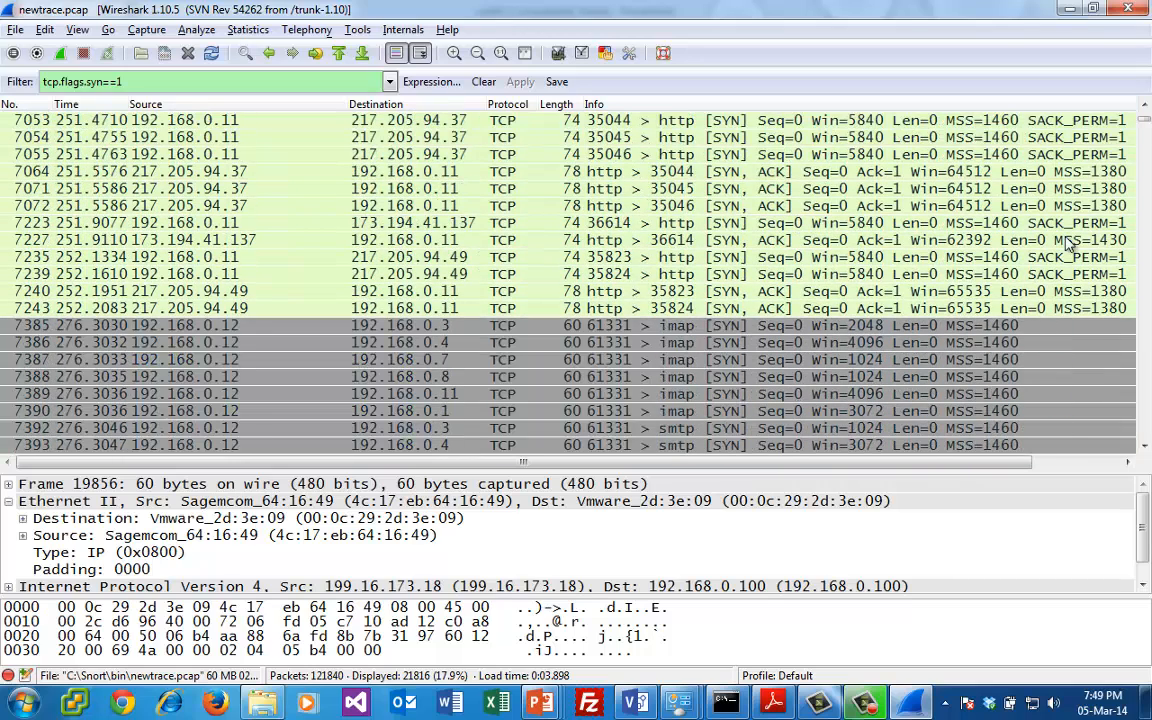
- Inspect SYN packet 7385 from 192.168.0.12, then examine the scan's SYN packets around 8257 and 8259 and their destination hosts
{"action": "left_click", "coordinate": [819, 331]}
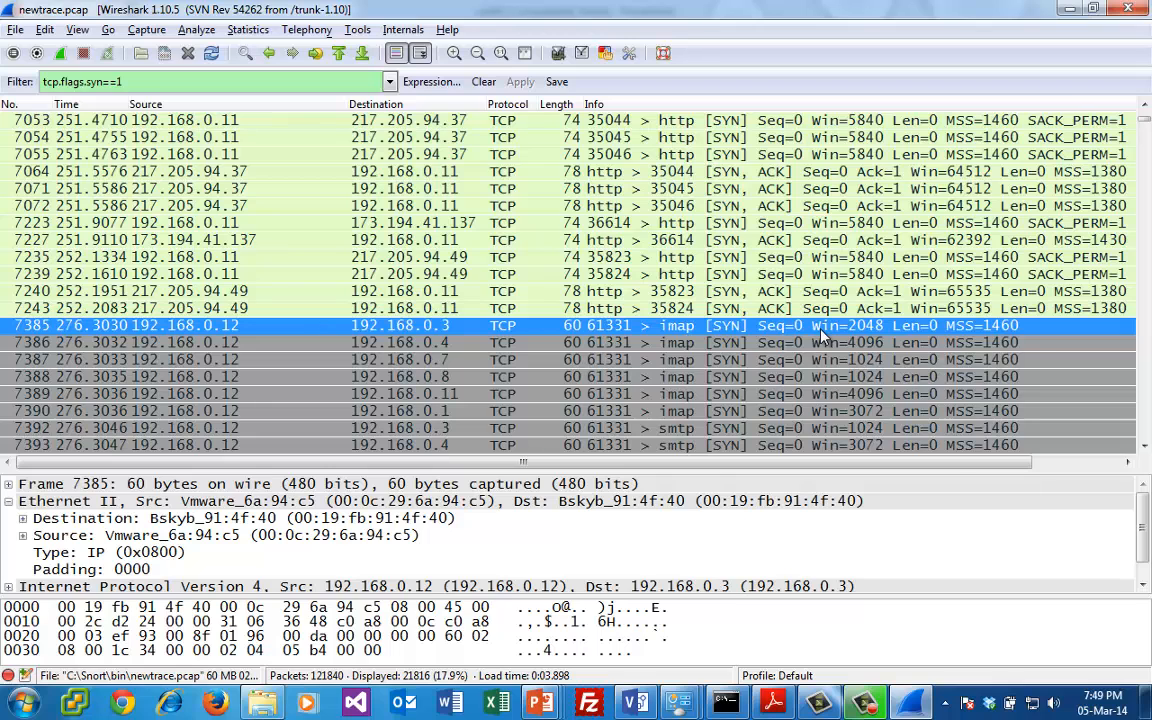
{"action": "left_click", "coordinate": [1147, 387]}
{"action": "left_click_drag", "start_coordinate": [1147, 387], "coordinate": [1147, 387]}
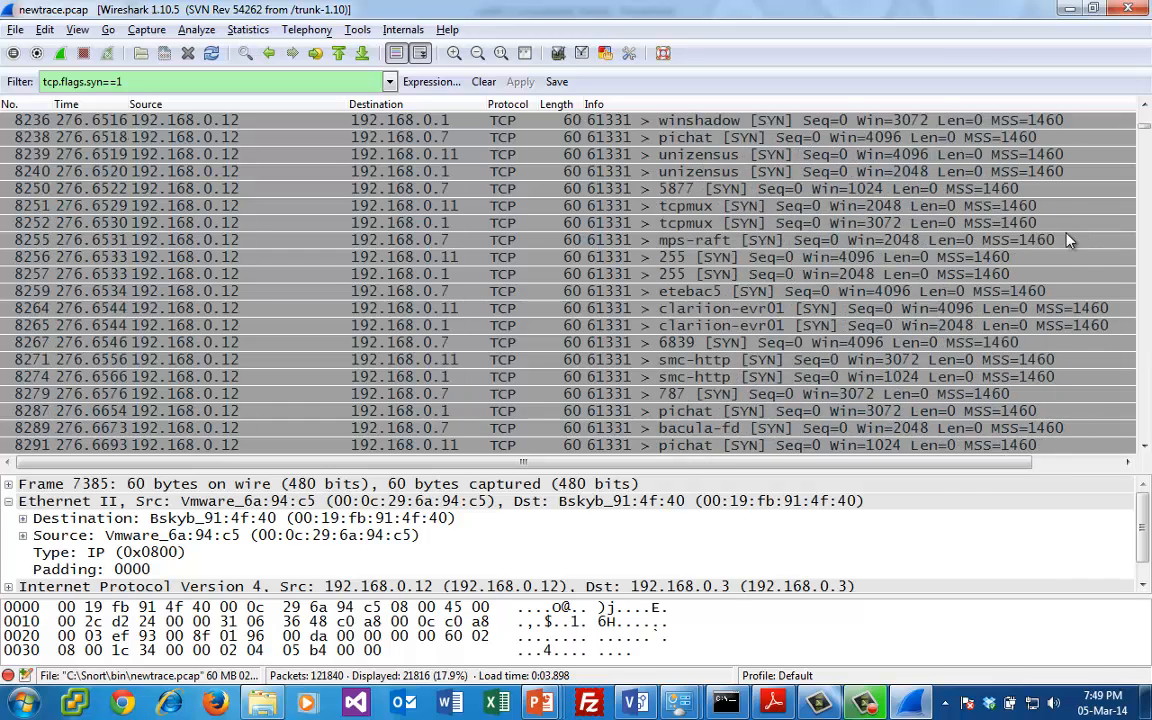
{"action": "left_click", "coordinate": [440, 275]}
{"action": "left_click", "coordinate": [440, 291]}
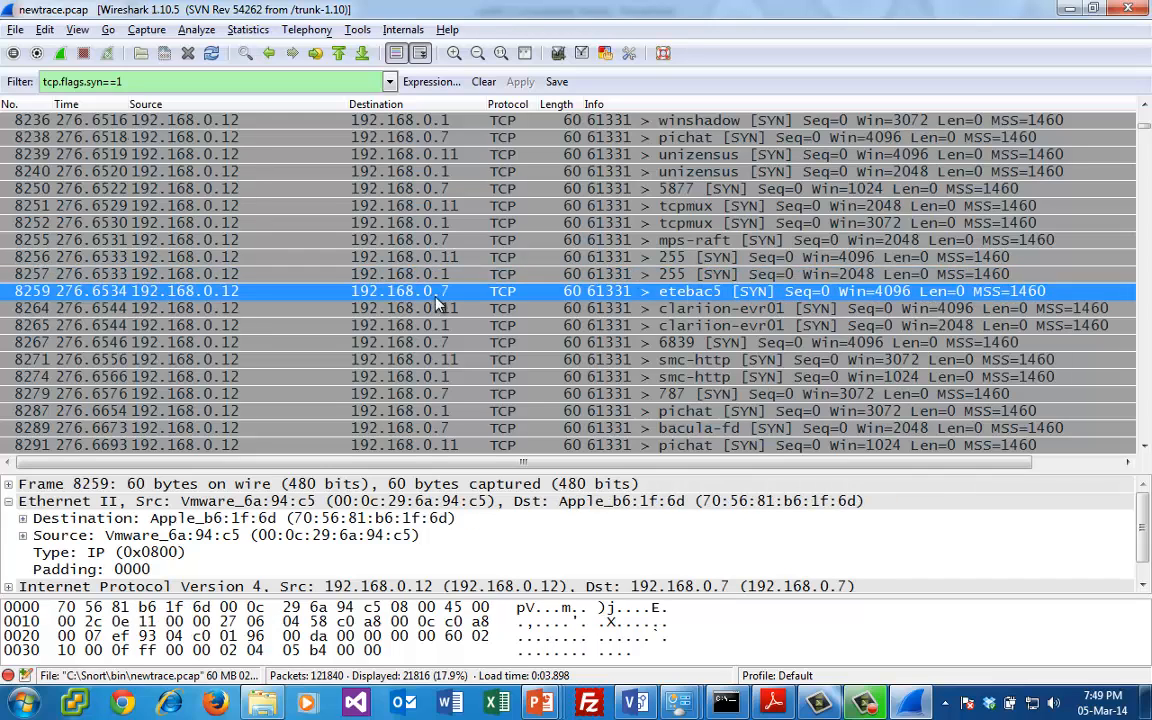
{"action": "left_click", "coordinate": [438, 306]}
{"action": "left_click", "coordinate": [222, 274]}
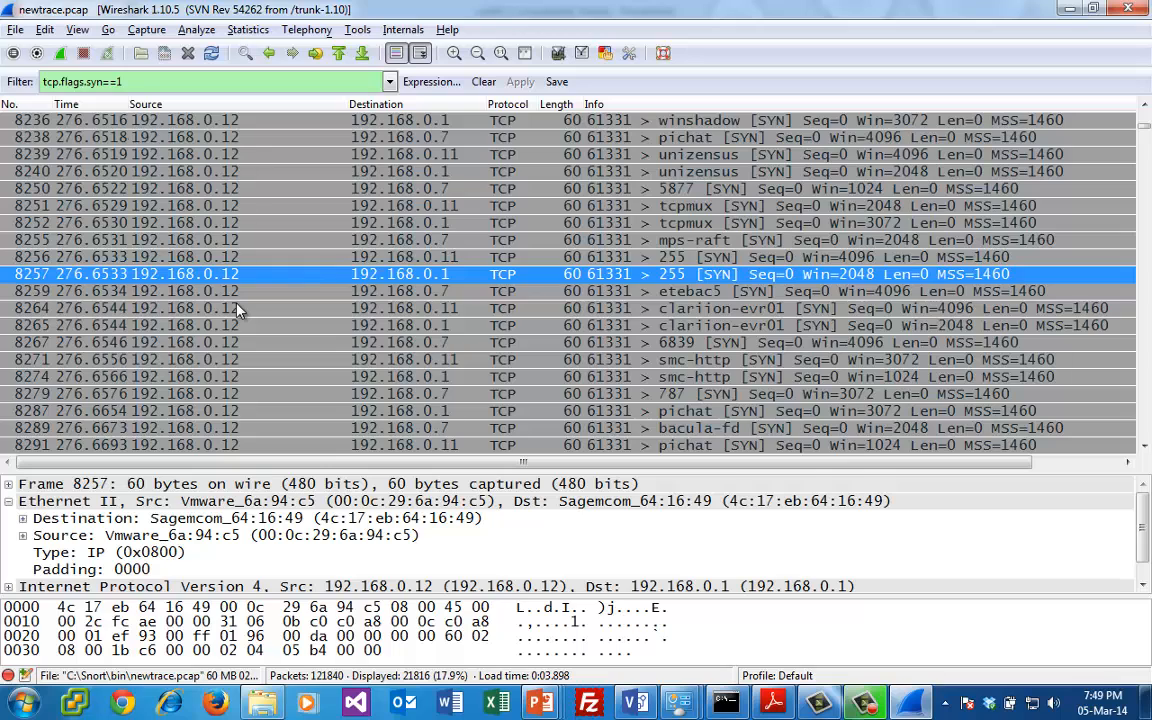
- Extend the display filter to tcp.flags.syn==1 && tcp.flags.ack==1 and apply it to list only SYN, ACK packets
{"action": "left_click", "coordinate": [182, 82]}
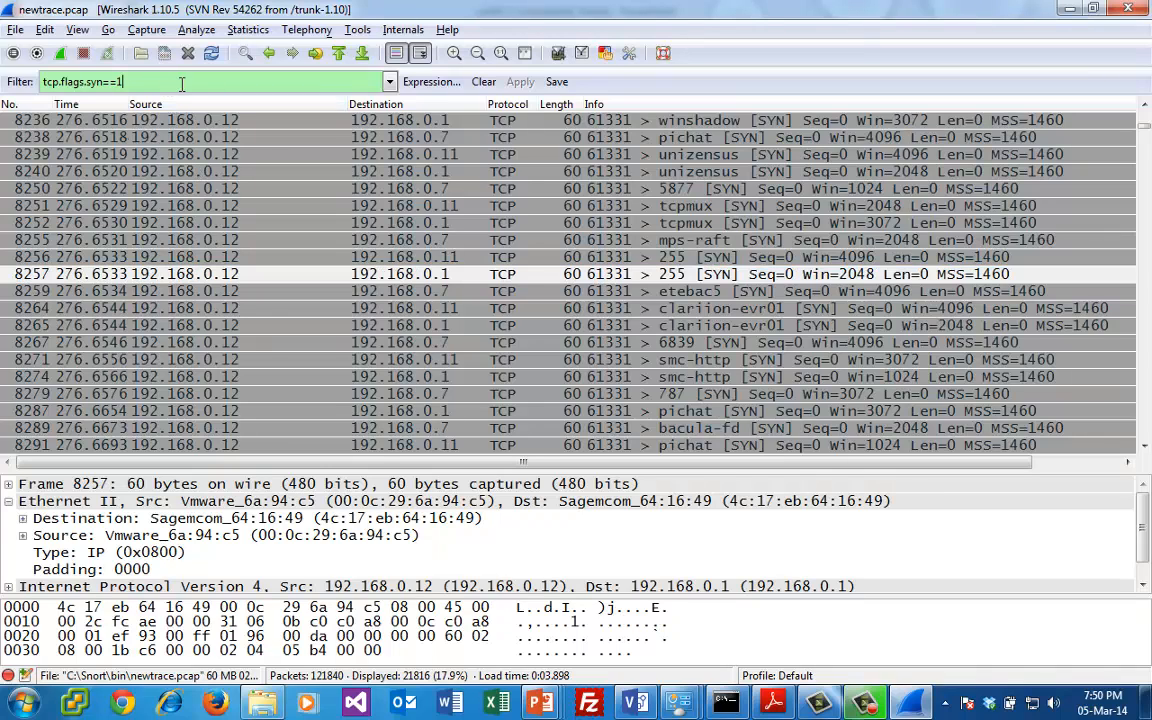
{"action": "type", "text": "&& t"}
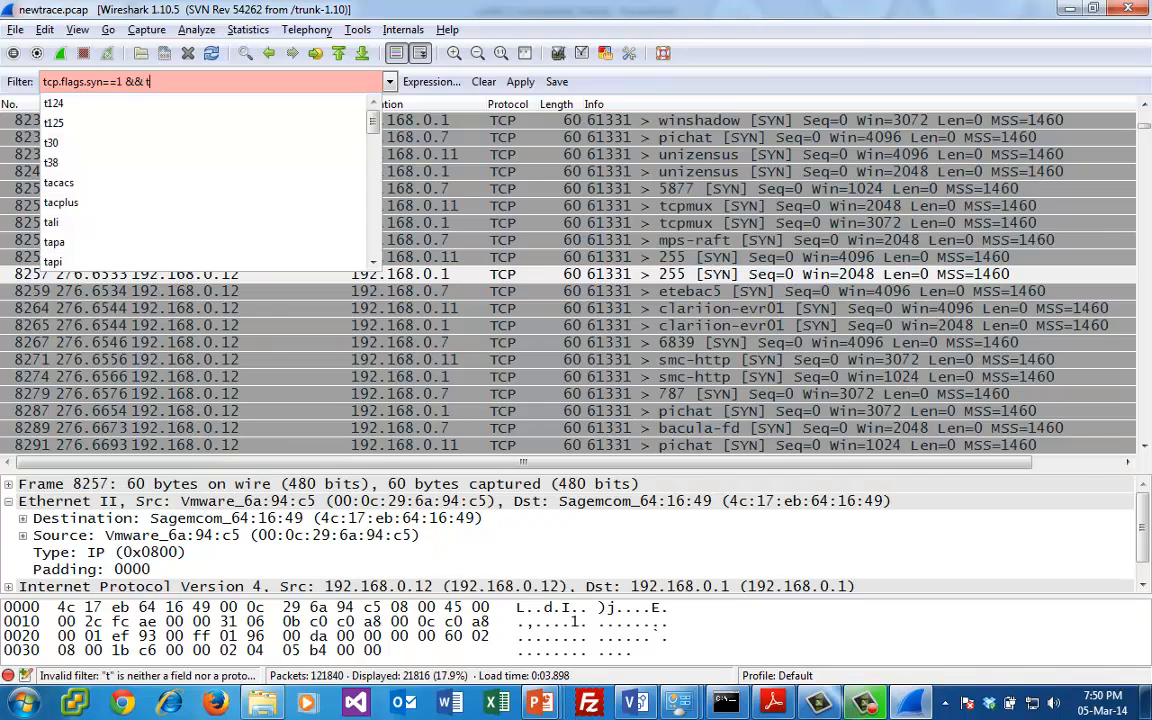
{"action": "type", "text": "cp.flags."}
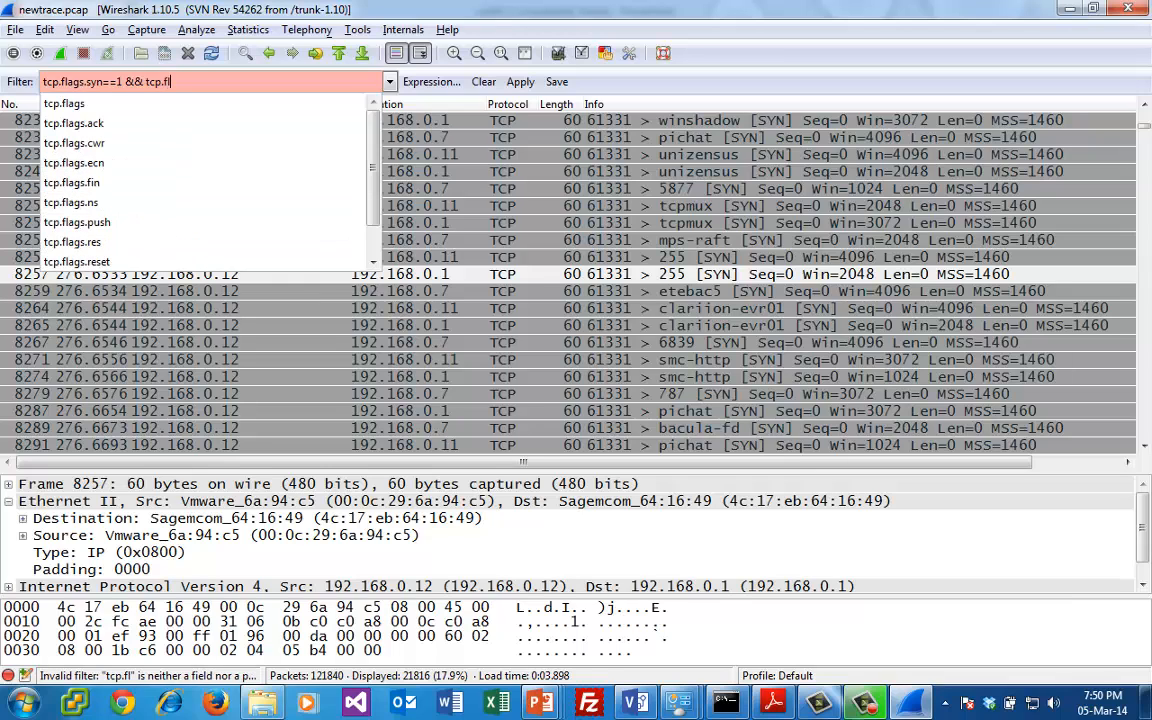
{"action": "type", "text": "ack"}
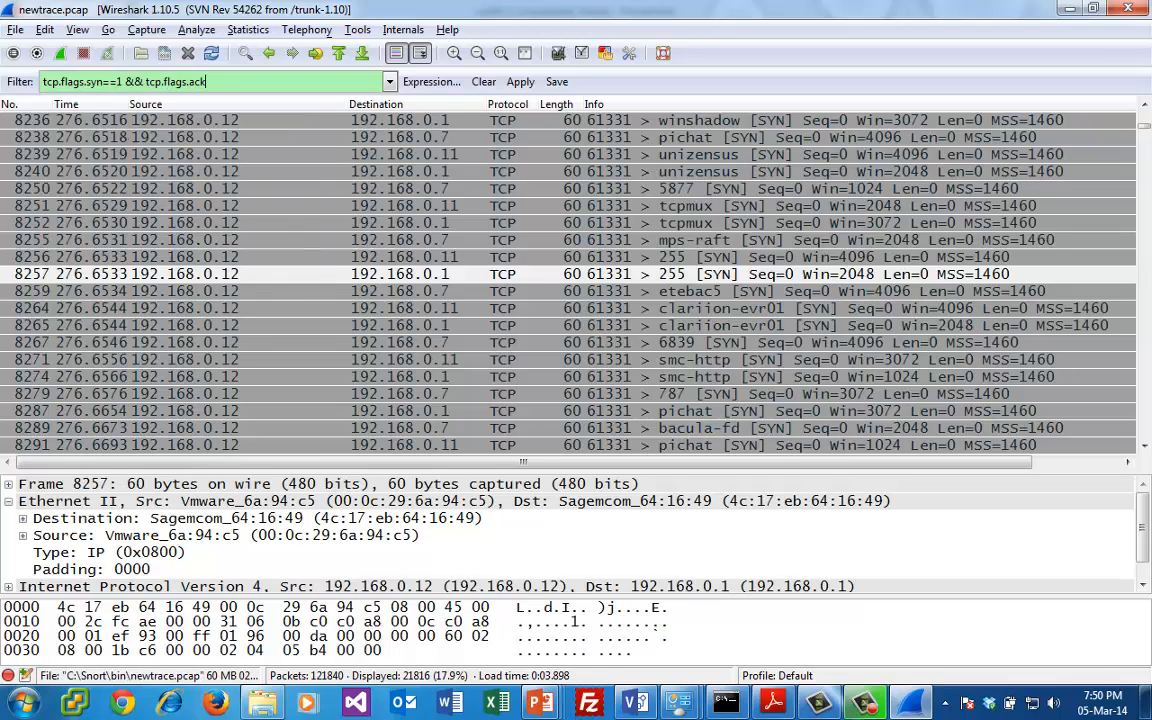
{"action": "type", "text": "==1"}
{"action": "key", "text": "Return"}
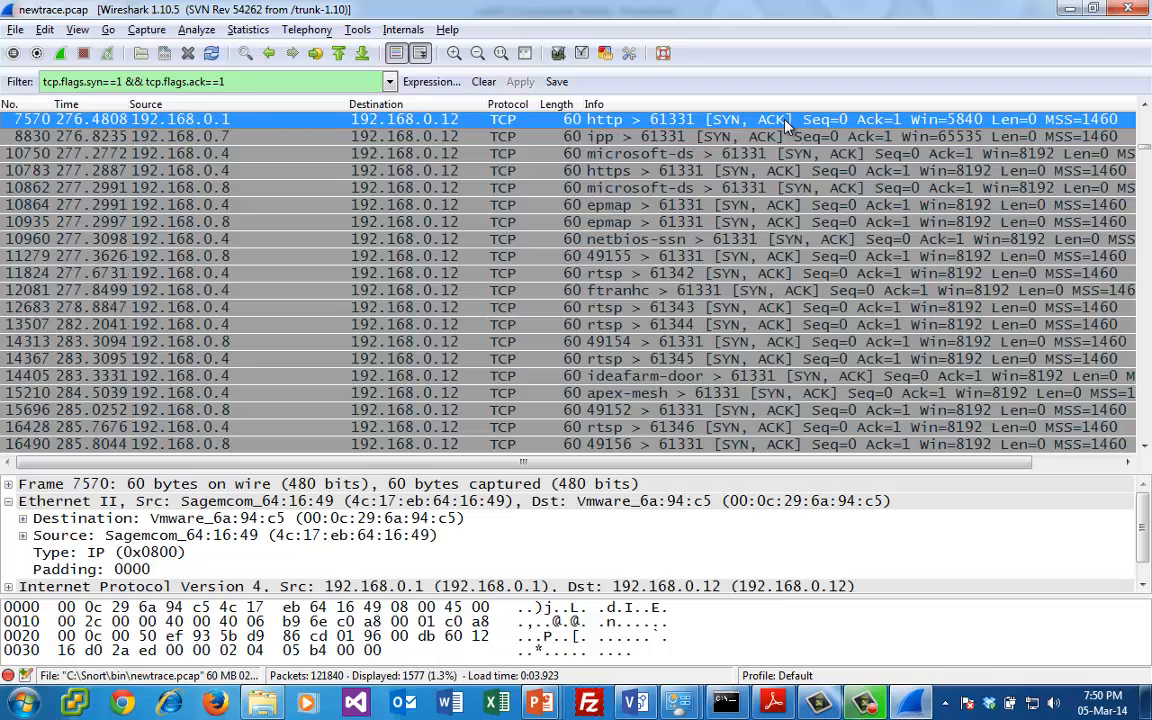
- Examine the SYN, ACK replies to 192.168.0.12 from packet 7535 through to around packet 18991
{"action": "key", "text": "Up"}
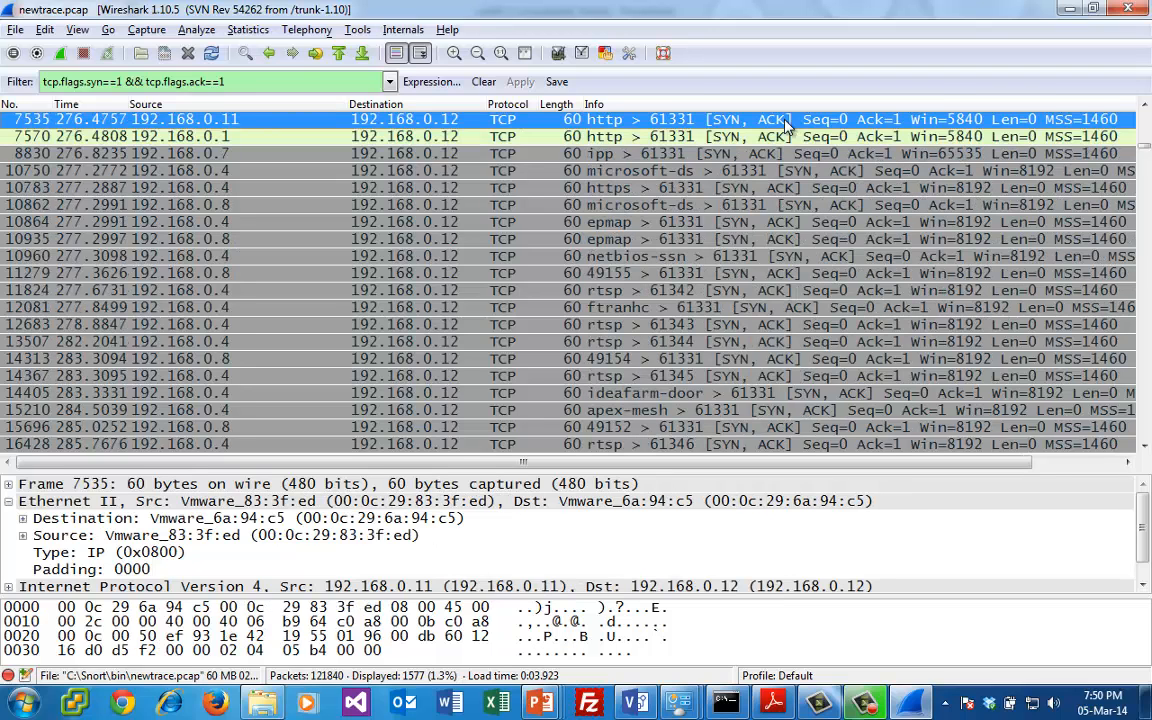
{"action": "key", "text": "Down"}
{"action": "key", "text": "Down"}
{"action": "key", "text": "Down"}
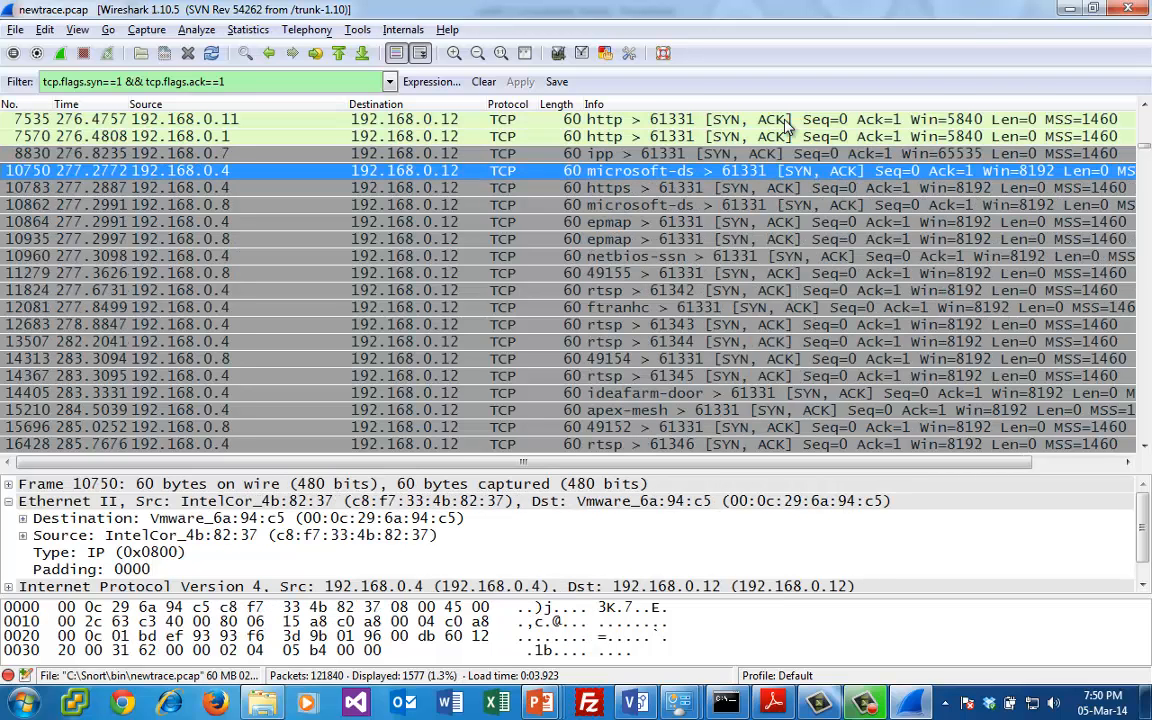
{"action": "key", "text": "Down"}
{"action": "key", "text": "Down"}
{"action": "key", "text": "Down"}
{"action": "key", "text": "Down"}
{"action": "key", "text": "Down"}
{"action": "key", "text": "Down"}
{"action": "key", "text": "Down"}
{"action": "key", "text": "Down"}
{"action": "key", "text": "Down"}
{"action": "key", "text": "Down"}
{"action": "key", "text": "Down"}
{"action": "key", "text": "Down"}
{"action": "key", "text": "Down"}
{"action": "key", "text": "Down"}
{"action": "key", "text": "Down"}
{"action": "key", "text": "Down"}
{"action": "key", "text": "Down"}
{"action": "key", "text": "Down"}
{"action": "key", "text": "Down"}
{"action": "key", "text": "Down"}
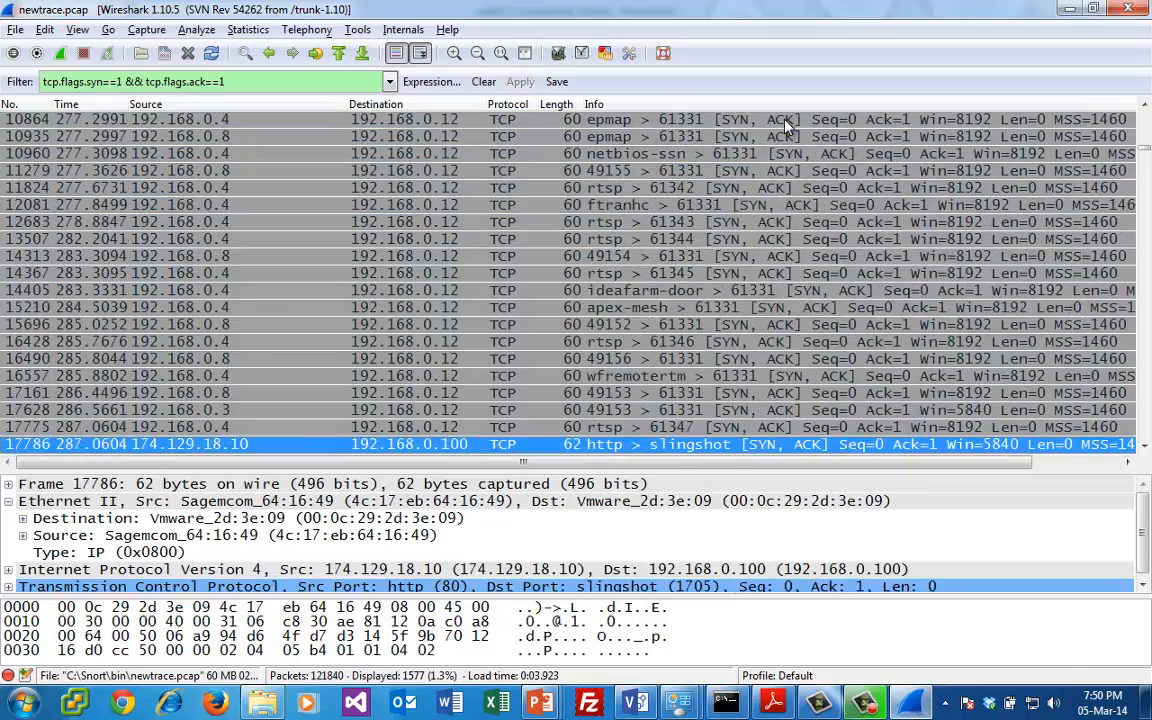
{"action": "key", "text": "Down"}
{"action": "key", "text": "Down"}
{"action": "key", "text": "Down"}
{"action": "key", "text": "Down"}
{"action": "key", "text": "Down"}
{"action": "key", "text": "Down"}
{"action": "key", "text": "Down"}
{"action": "key", "text": "Down"}
{"action": "key", "text": "Down"}
{"action": "key", "text": "Down"}
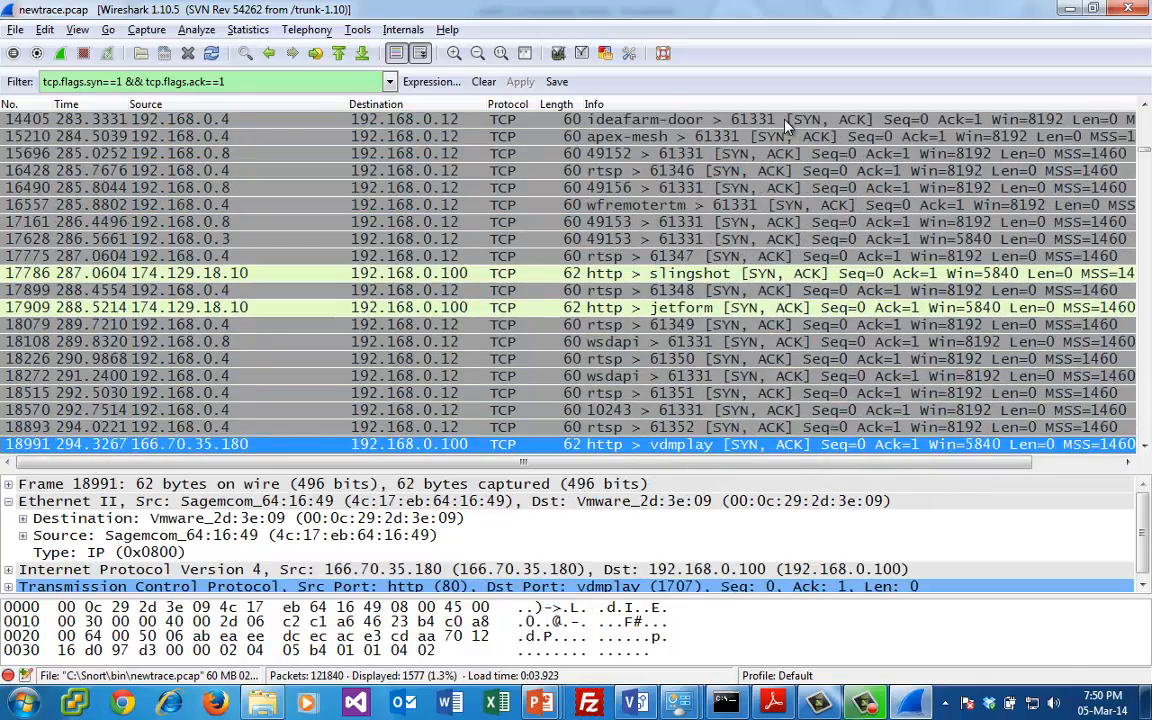
- Go back up the SYN, ACK list to compare packets 17909 and 17899 with their neighbouring replies
{"action": "key", "text": "Up"}
{"action": "key", "text": "Up"}
{"action": "key", "text": "Up"}
{"action": "key", "text": "Up"}
{"action": "key", "text": "Up"}
{"action": "key", "text": "Up"}
{"action": "key", "text": "Up"}
{"action": "key", "text": "Up"}
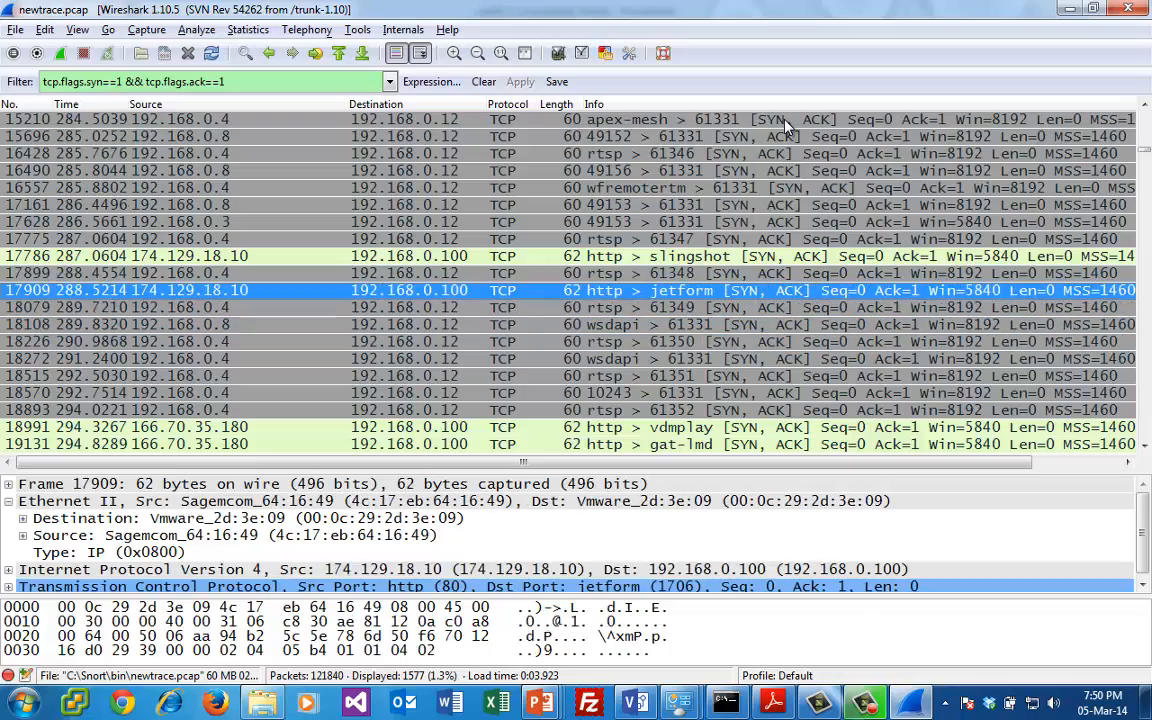
{"action": "key", "text": "Up"}
{"action": "key", "text": "Up"}
{"action": "key", "text": "Down"}
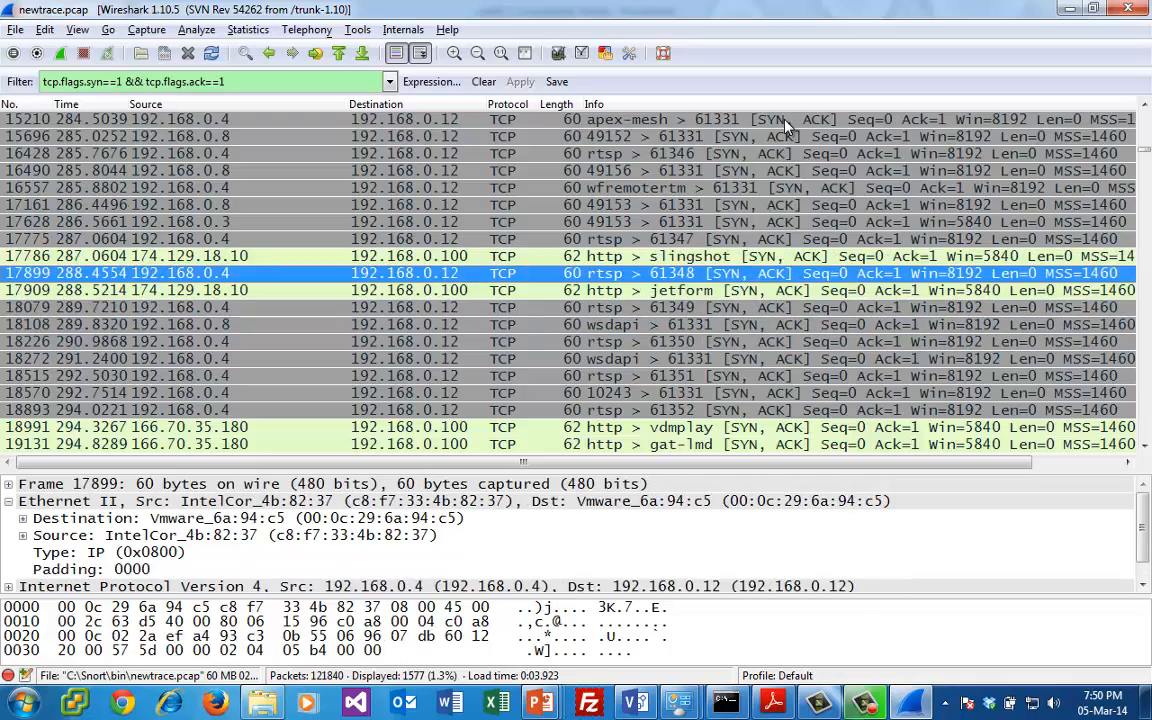
- Continue through the SYN, ACK replies from 192.168.0.13 and 192.168.0.100 to packet 21382, and clear the display filter
{"action": "key", "text": "Down"}
{"action": "key", "text": "Down"}
{"action": "key", "text": "Down"}
{"action": "key", "text": "Down"}
{"action": "key", "text": "Down"}
{"action": "key", "text": "Down"}
{"action": "key", "text": "Down"}
{"action": "key", "text": "Down"}
{"action": "key", "text": "Down"}
{"action": "key", "text": "Down"}
{"action": "key", "text": "Down"}
{"action": "key", "text": "Down"}
{"action": "key", "text": "Down"}
{"action": "key", "text": "Down"}
{"action": "key", "text": "Down"}
{"action": "key", "text": "Down"}
{"action": "key", "text": "Down"}
{"action": "key", "text": "Down"}
{"action": "key", "text": "Down"}
{"action": "key", "text": "Down"}
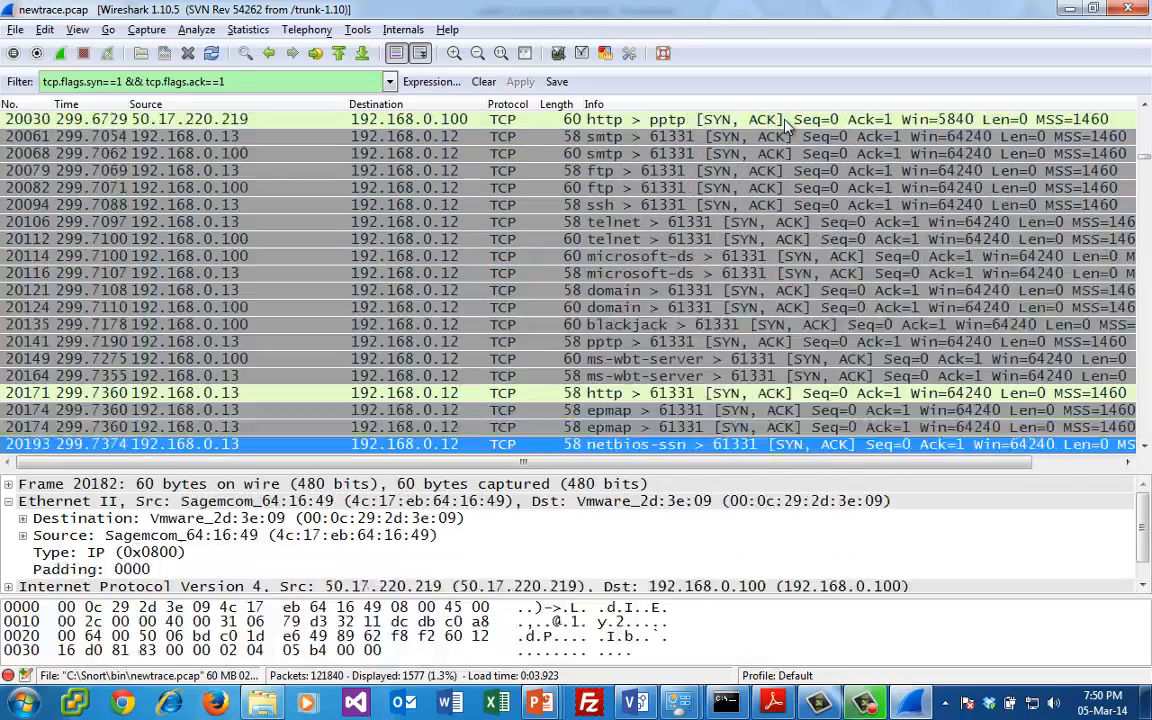
{"action": "key", "text": "Down"}
{"action": "key", "text": "Down"}
{"action": "key", "text": "Down"}
{"action": "key", "text": "Down"}
{"action": "key", "text": "Down"}
{"action": "key", "text": "Down"}
{"action": "key", "text": "Down"}
{"action": "key", "text": "Down"}
{"action": "key", "text": "Down"}
{"action": "key", "text": "Down"}
{"action": "key", "text": "Down"}
{"action": "key", "text": "Down"}
{"action": "key", "text": "Down"}
{"action": "key", "text": "Down"}
{"action": "key", "text": "Down"}
{"action": "key", "text": "Down"}
{"action": "key", "text": "Down"}
{"action": "key", "text": "Down"}
{"action": "key", "text": "Up"}
{"action": "key", "text": "Up"}
{"action": "key", "text": "Up"}
{"action": "key", "text": "Up"}
{"action": "key", "text": "Up"}
{"action": "key", "text": "Up"}
{"action": "key", "text": "Up"}
{"action": "key", "text": "Up"}
{"action": "key", "text": "Up"}
{"action": "key", "text": "Up"}
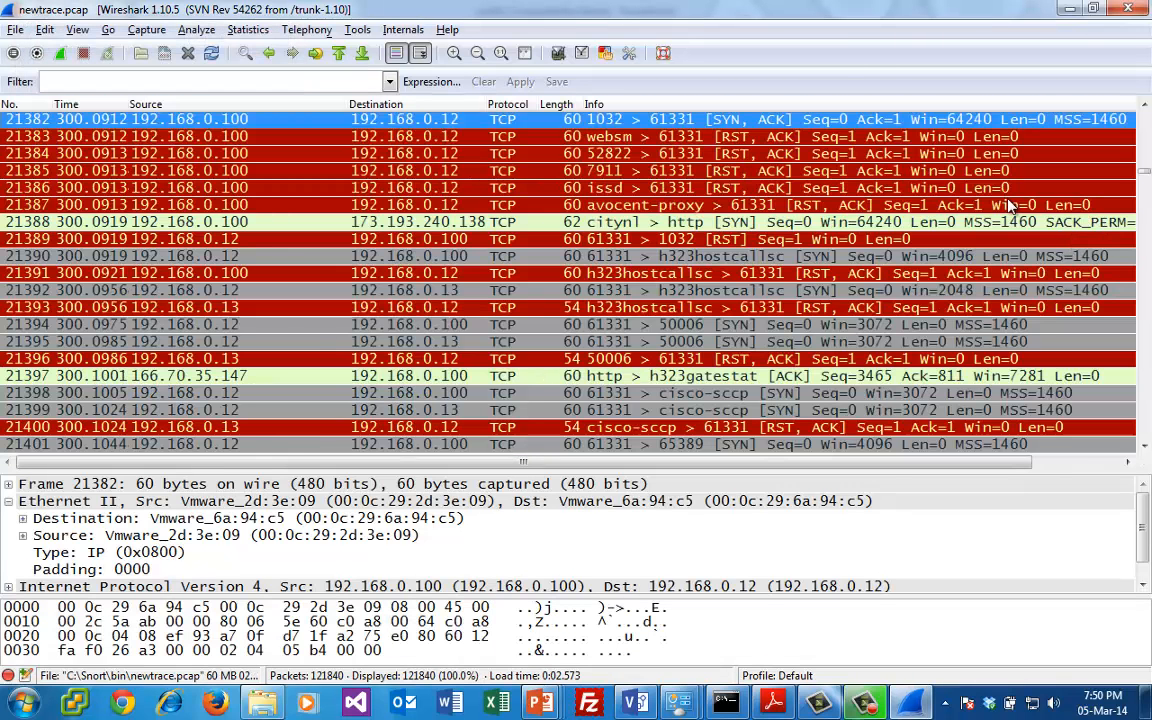
- Examine the RST, ACK packets from 192.168.0.100 surrounding SYN, ACK packet 21382 in the unfiltered list
{"action": "left_click", "coordinate": [1008, 188]}
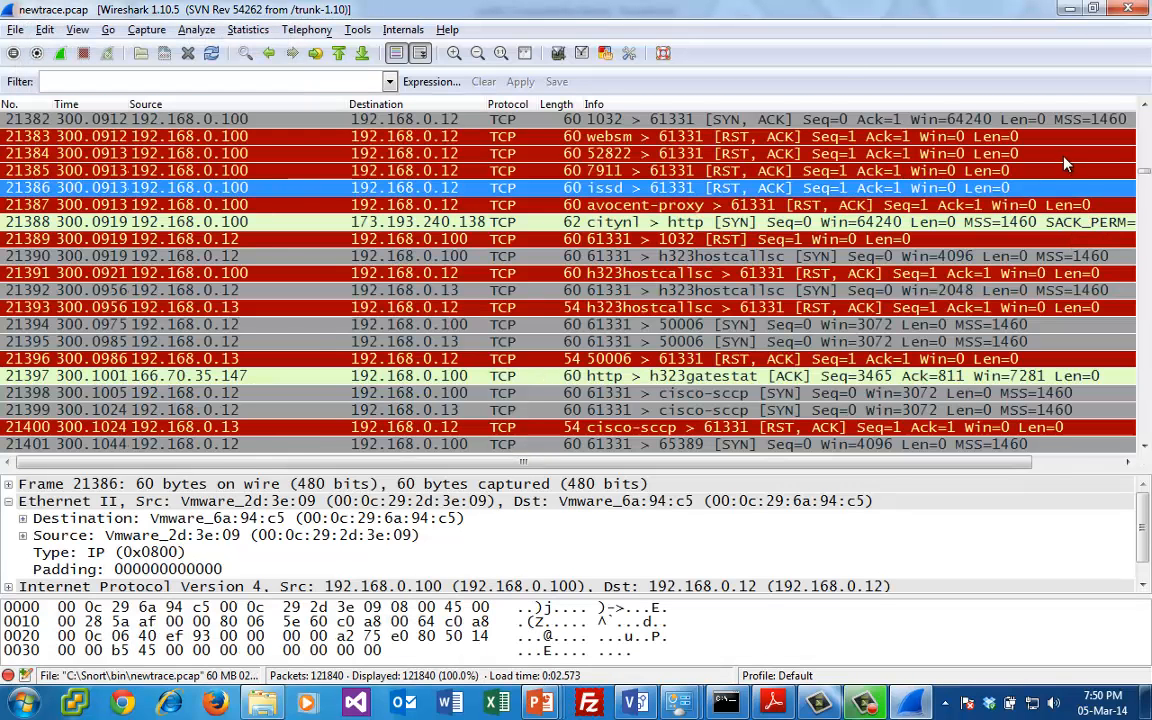
{"action": "left_click", "coordinate": [962, 222]}
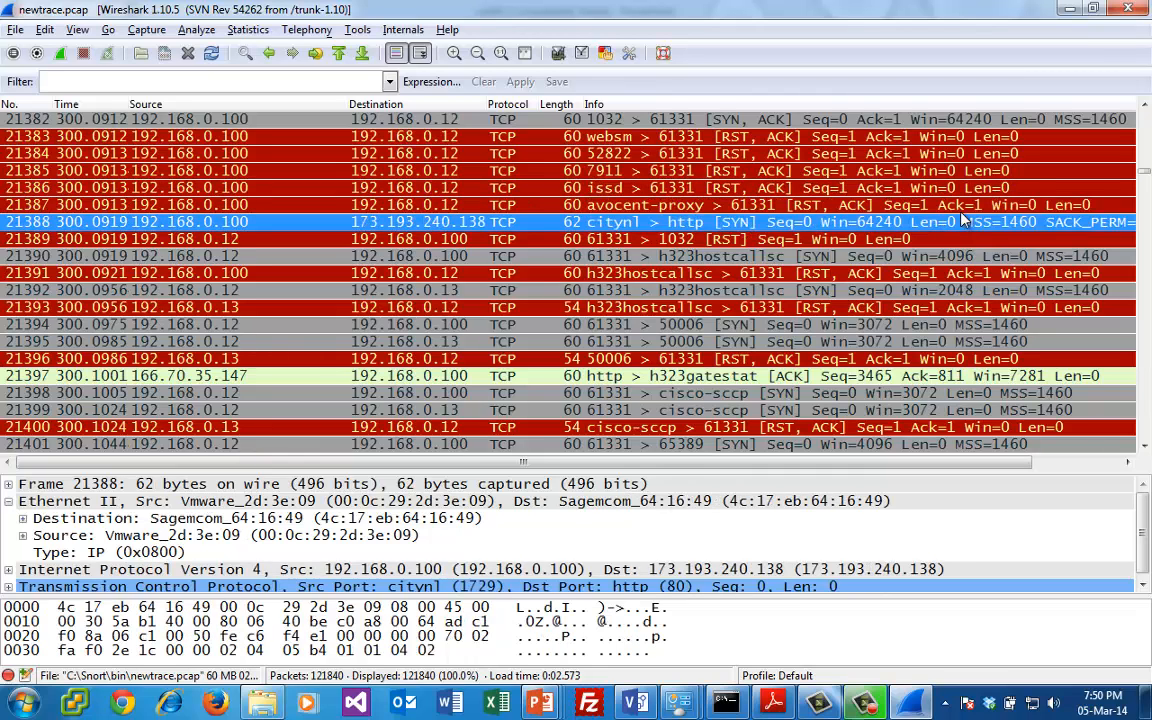
{"action": "left_click", "coordinate": [868, 189]}
{"action": "left_click", "coordinate": [787, 170]}
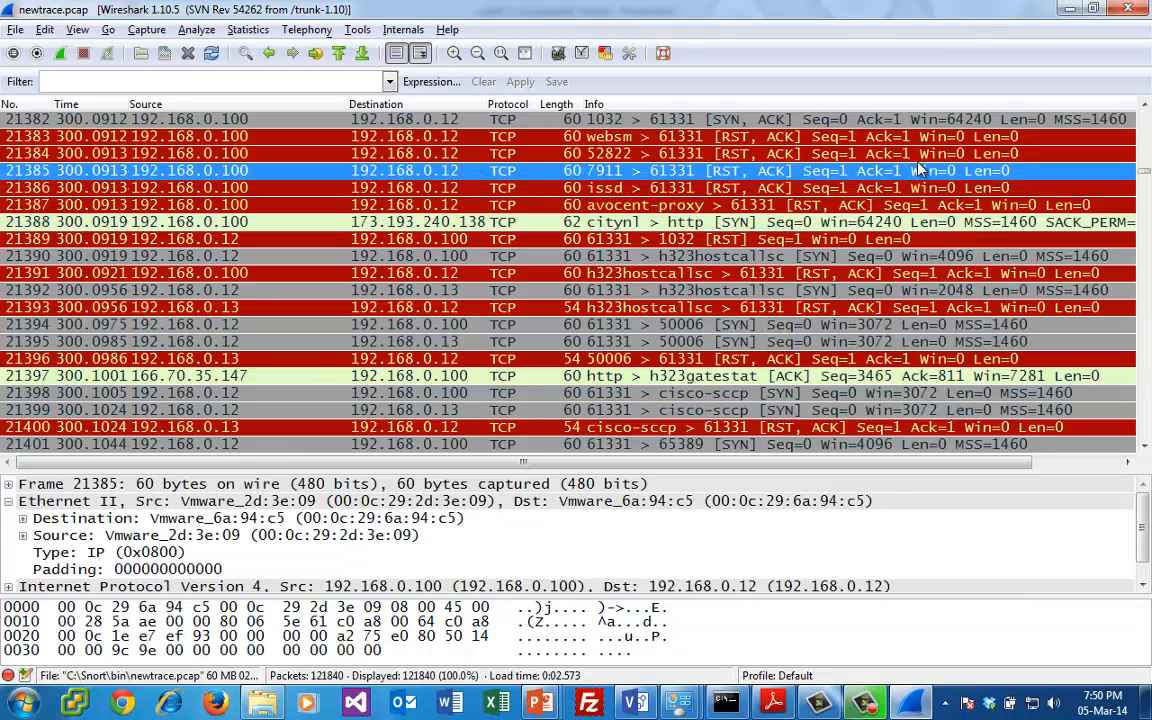
{"action": "left_click", "coordinate": [1017, 156]}
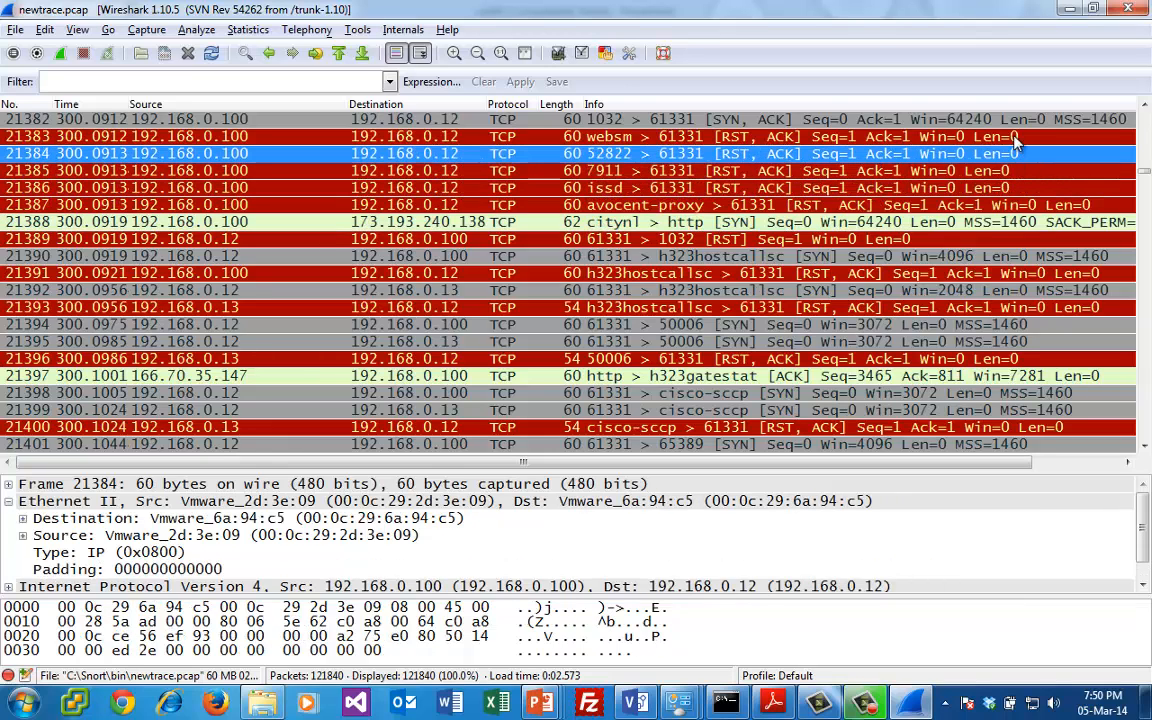
{"action": "left_click", "coordinate": [968, 122]}
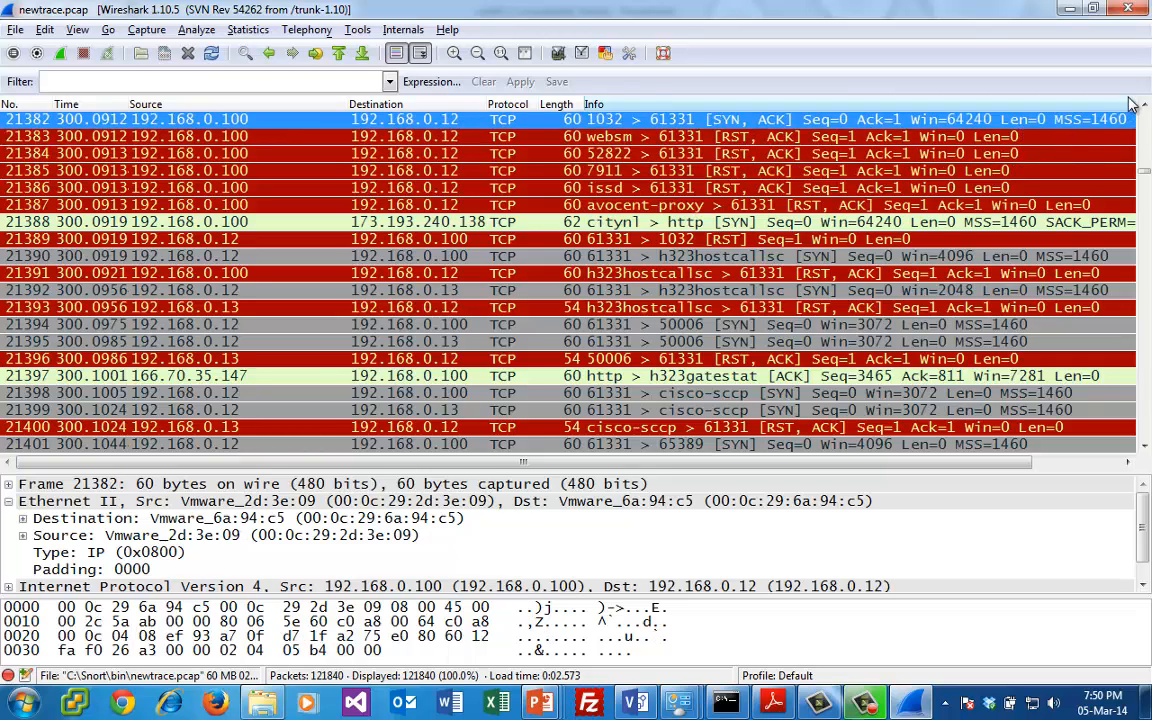
{"action": "scroll", "coordinate": [1096, 149], "scroll_direction": "up", "scroll_amount": 2}
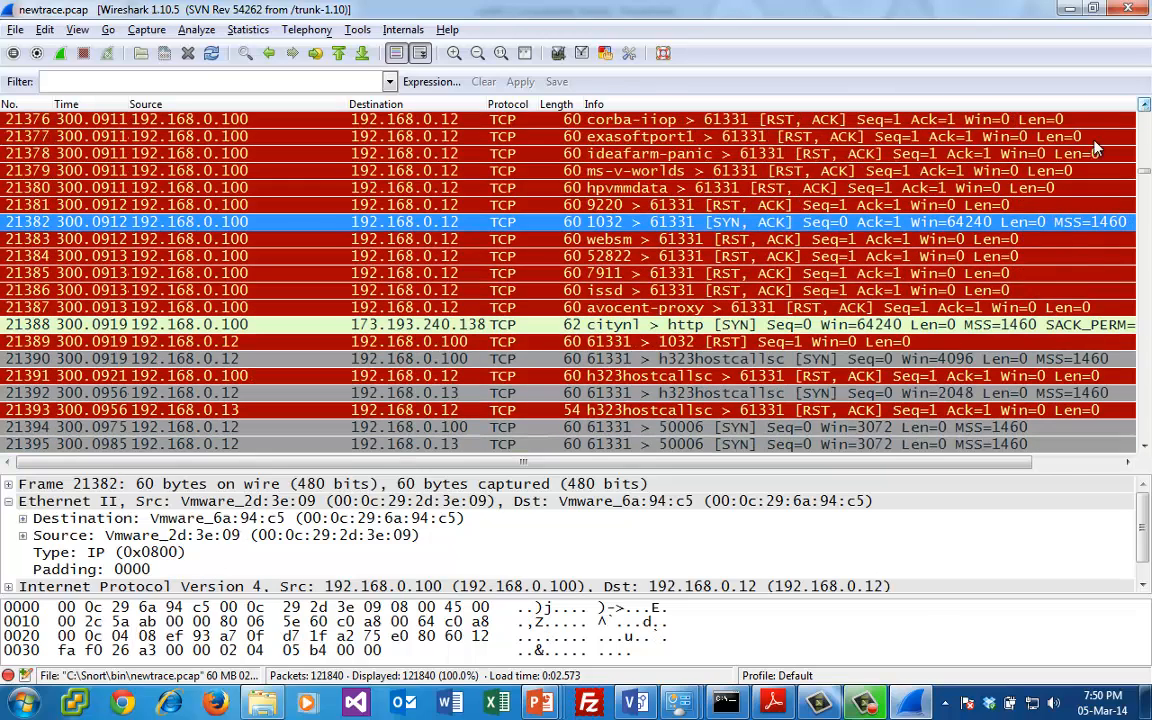
{"action": "left_click", "coordinate": [760, 205]}
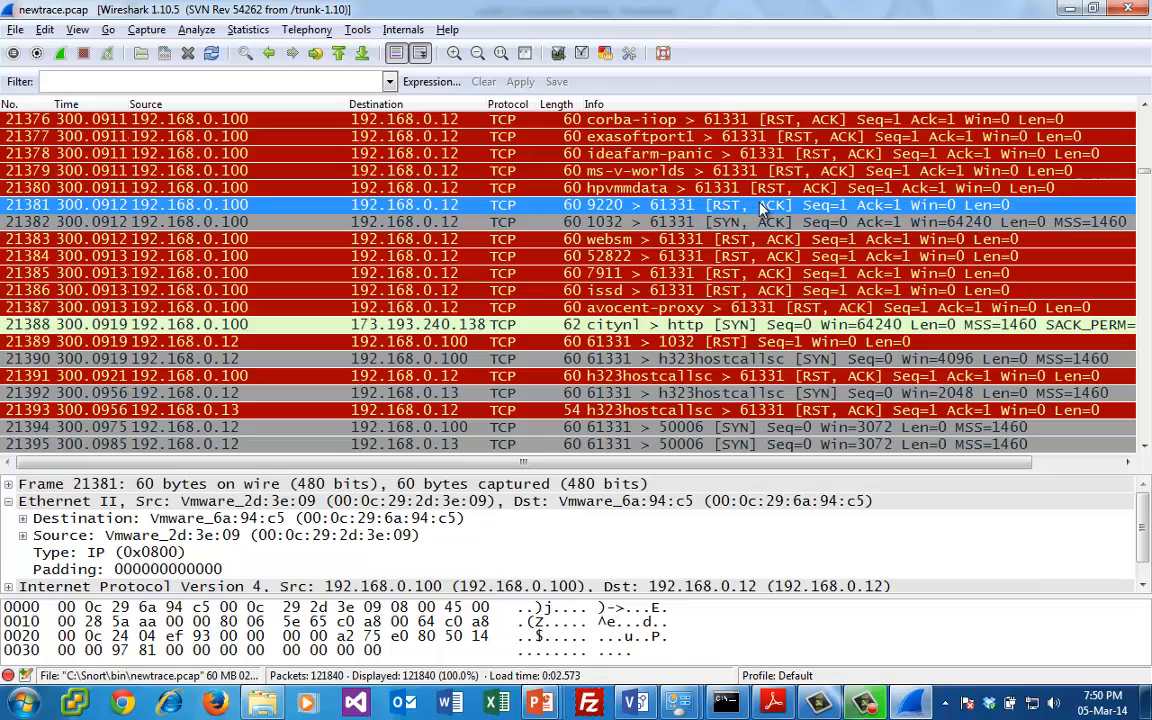
{"action": "left_click", "coordinate": [760, 224]}
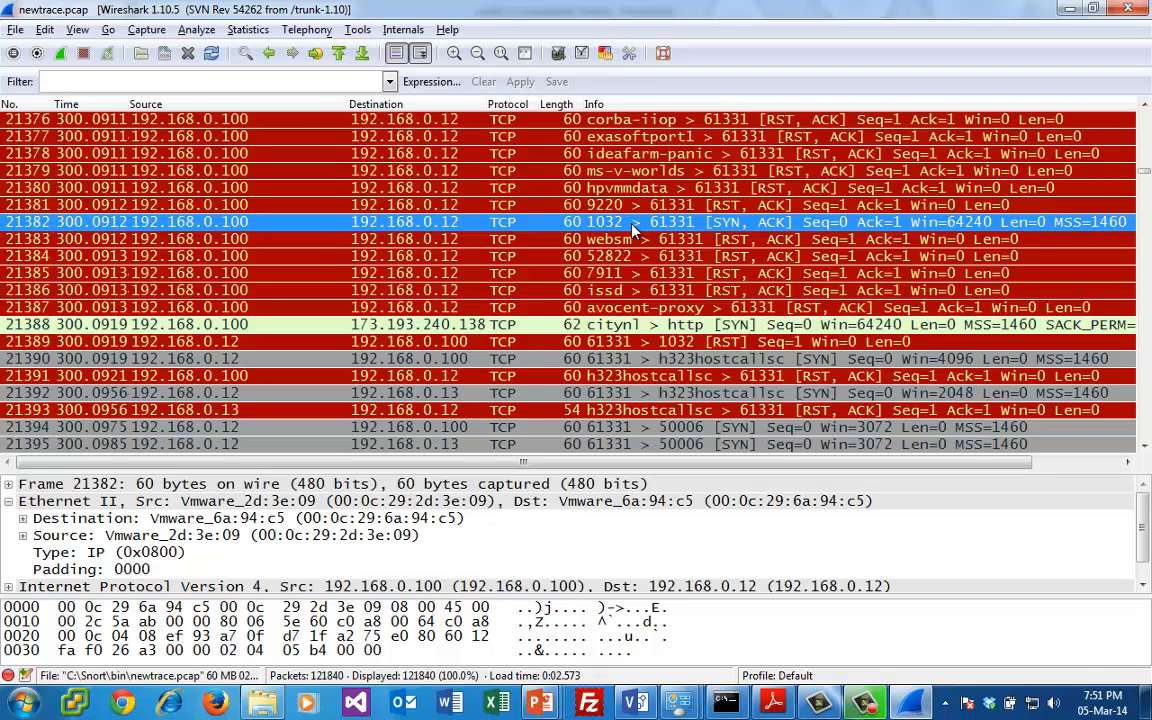
- Follow the TCP stream of packet 21382 and close the stream content window, keeping only that conversation listed
{"action": "right_click", "coordinate": [632, 229]}
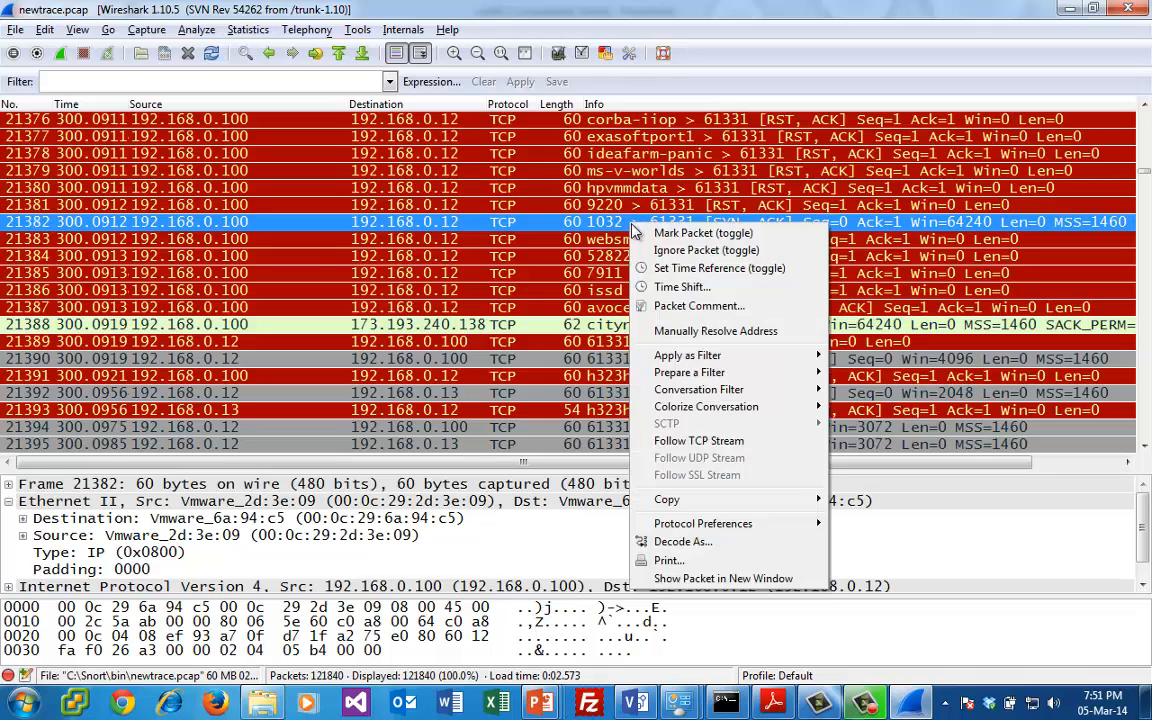
{"action": "left_click", "coordinate": [699, 440]}
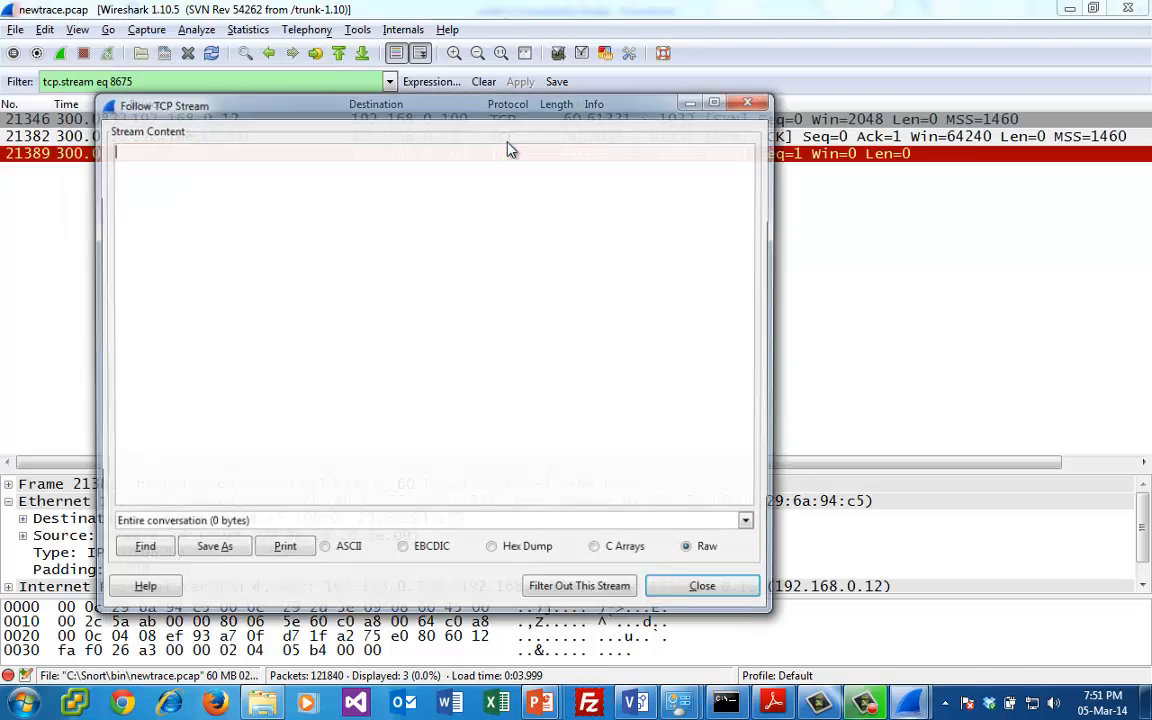
{"action": "left_click", "coordinate": [751, 100]}
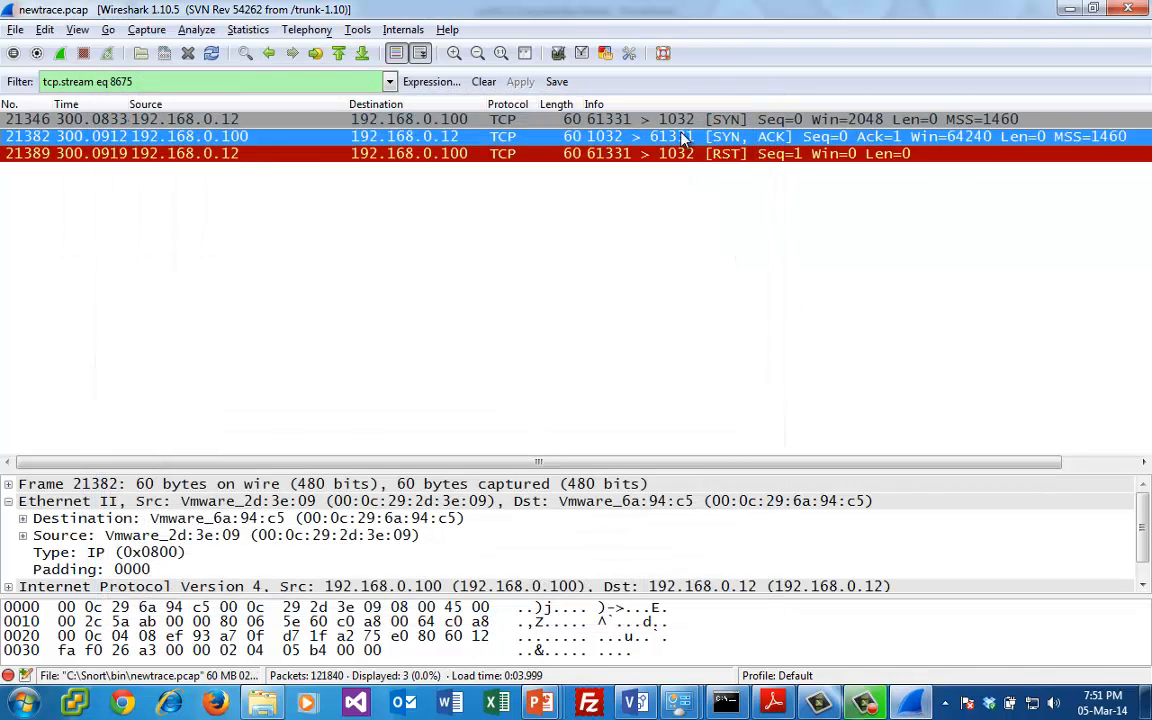
- Examine the port 1032 conversation's SYN packet 21346, SYN, ACK packet 21382 and RST packet 21389 in sequence
{"action": "left_click", "coordinate": [683, 120]}
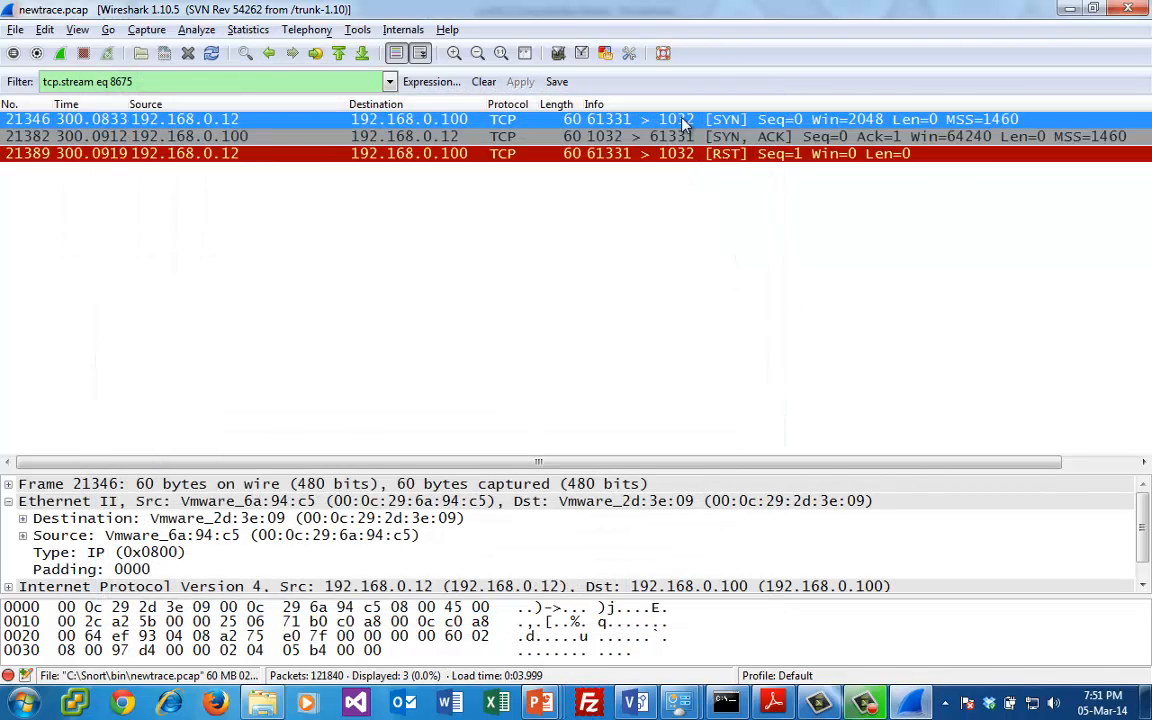
{"action": "left_click", "coordinate": [682, 136]}
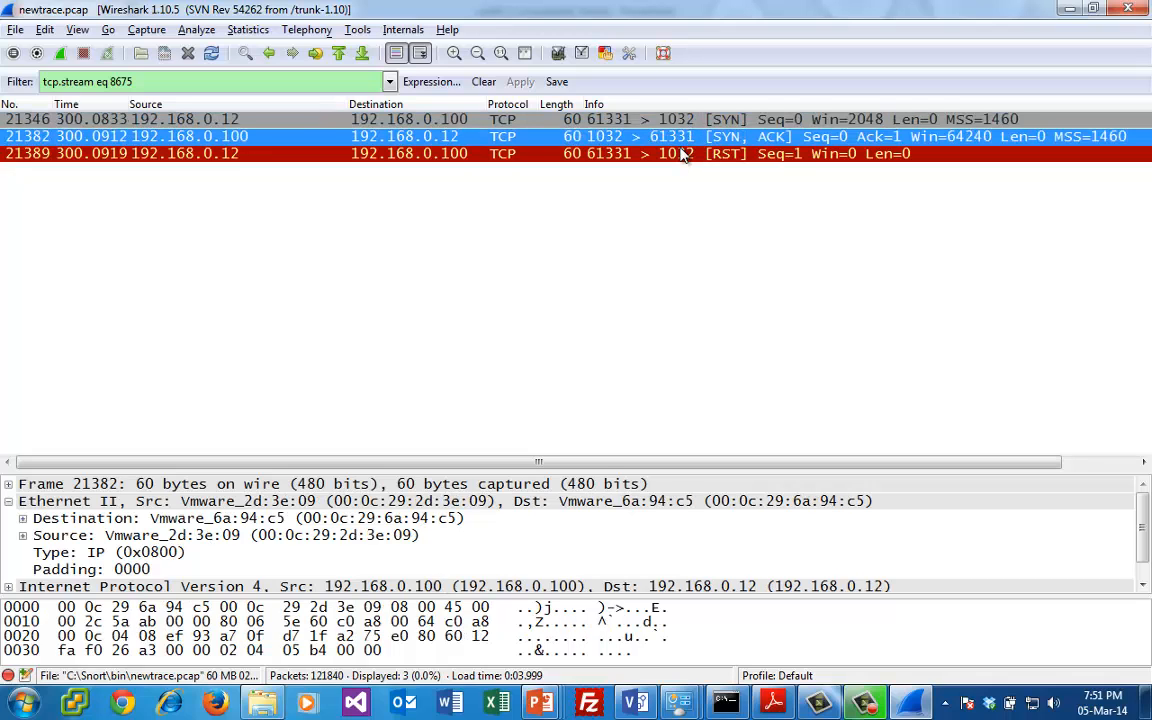
{"action": "left_click", "coordinate": [683, 153]}
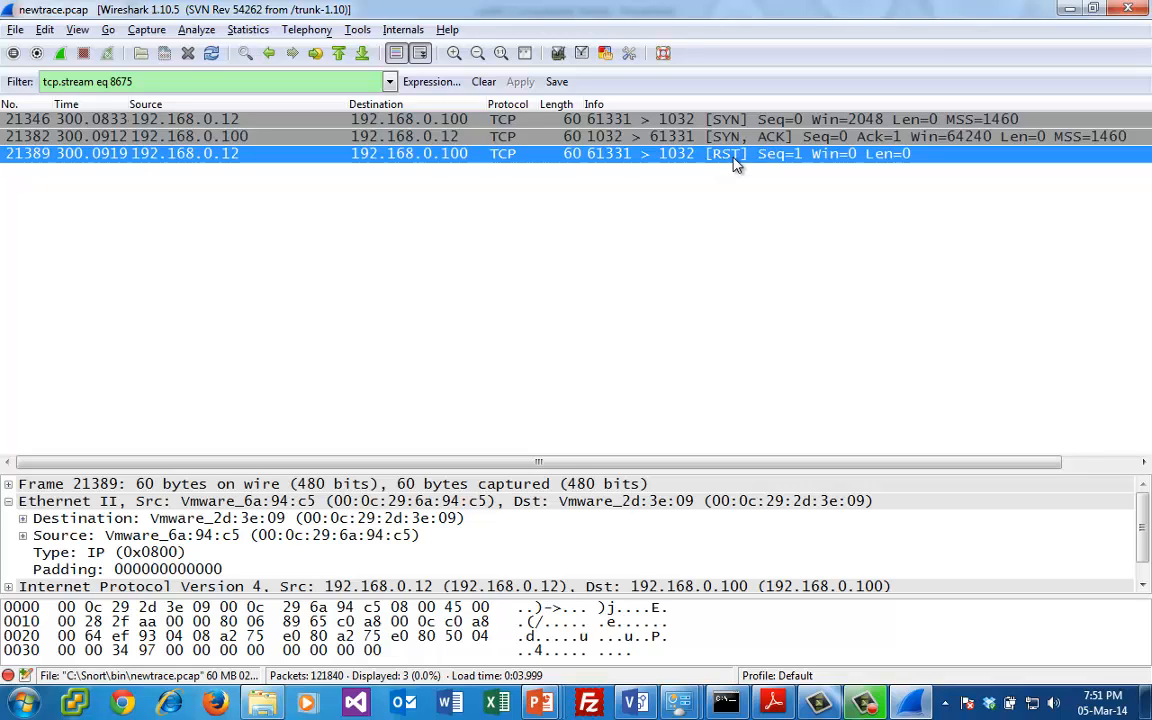
{"action": "key", "text": "Up"}
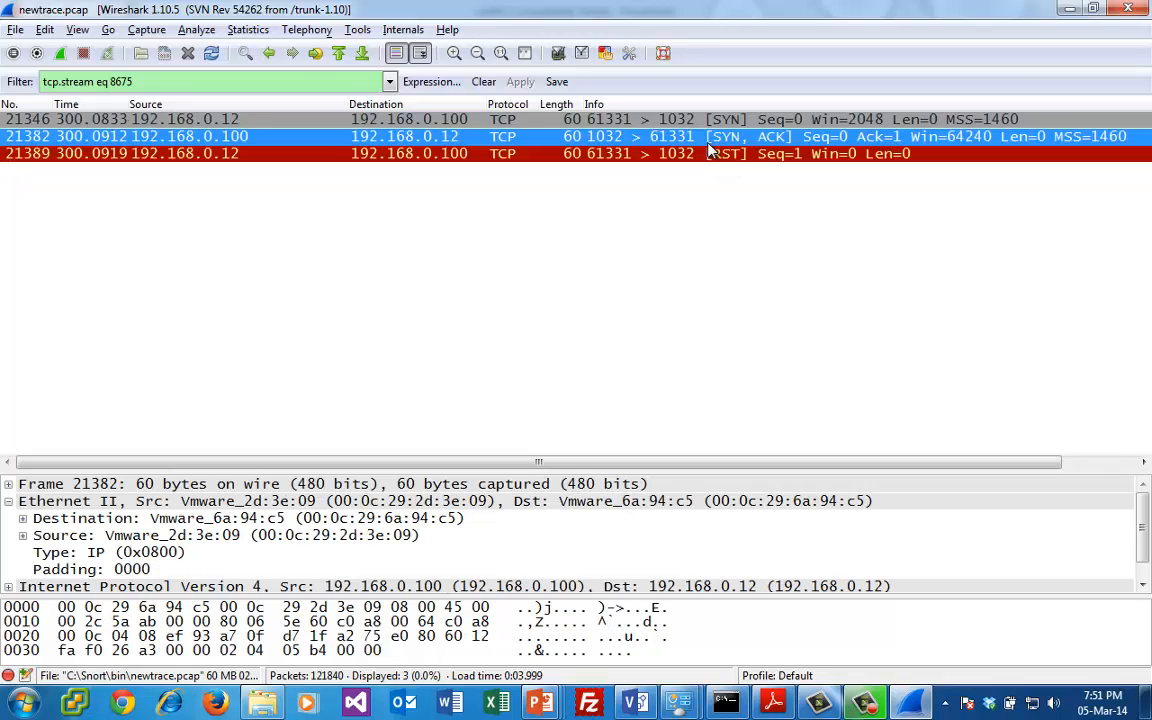
{"action": "key", "text": "Up"}
{"action": "key", "text": "Down"}
{"action": "key", "text": "Down"}
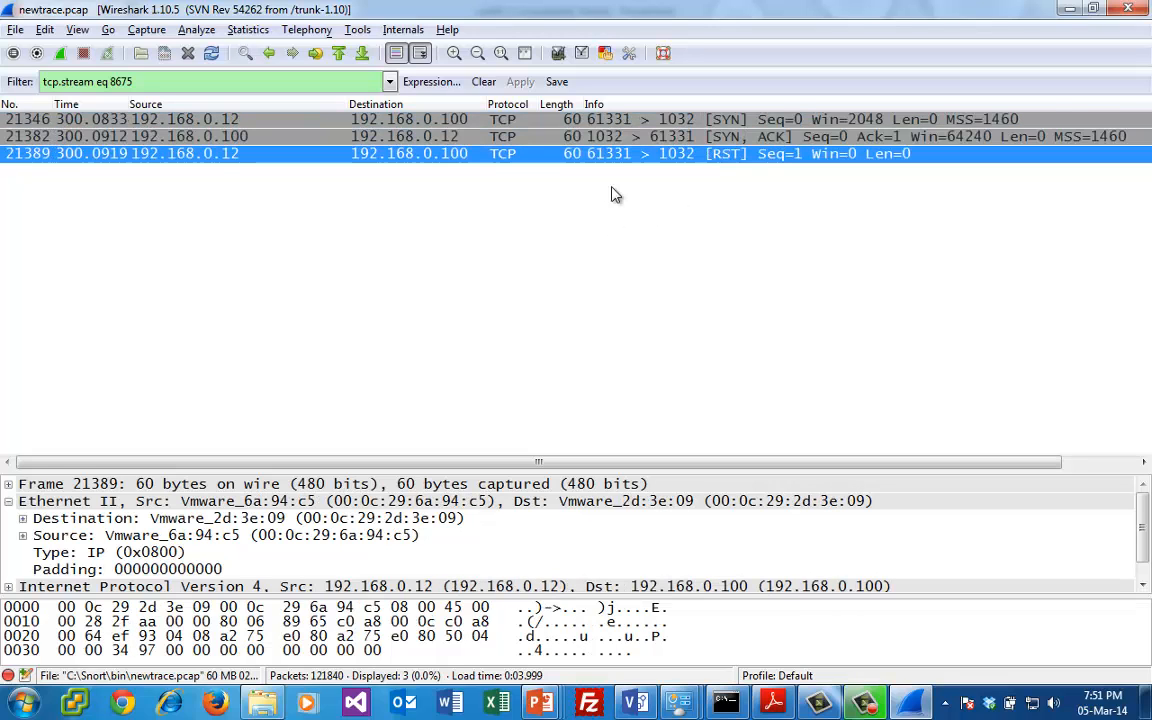
- Clear the TCP stream filter to list all packets again, and select RST, ACK packet 21396 from 192.168.0.13
{"action": "left_click", "coordinate": [486, 84]}
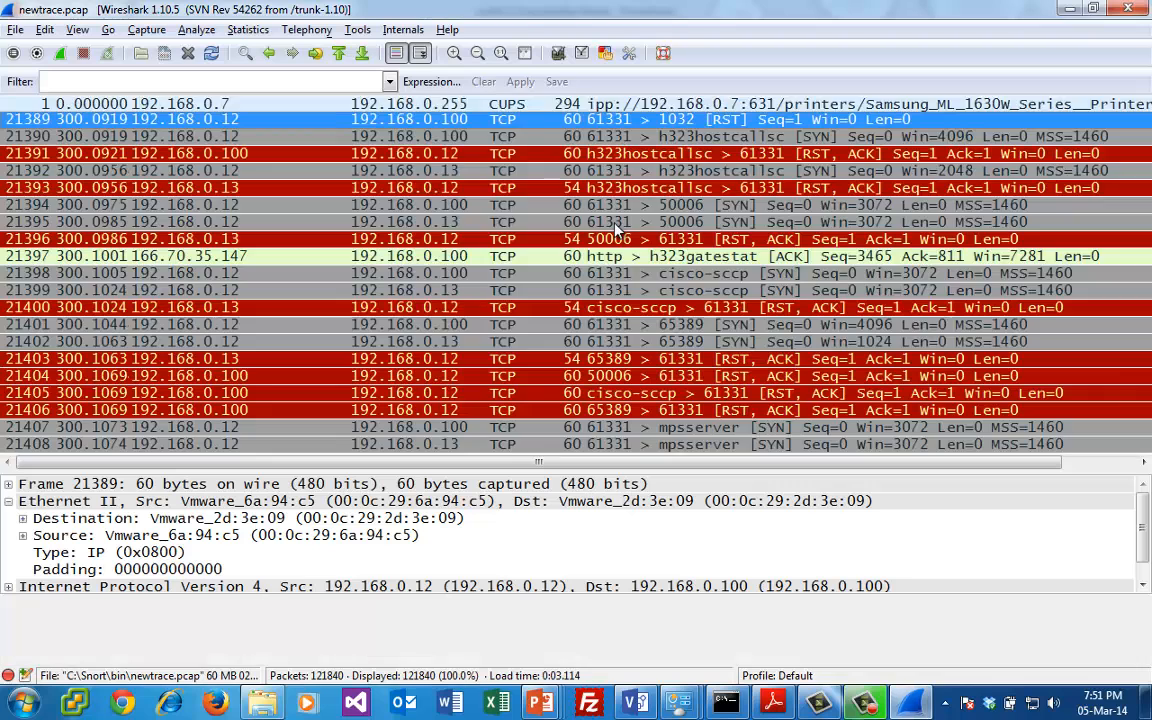
{"action": "left_click", "coordinate": [590, 240]}
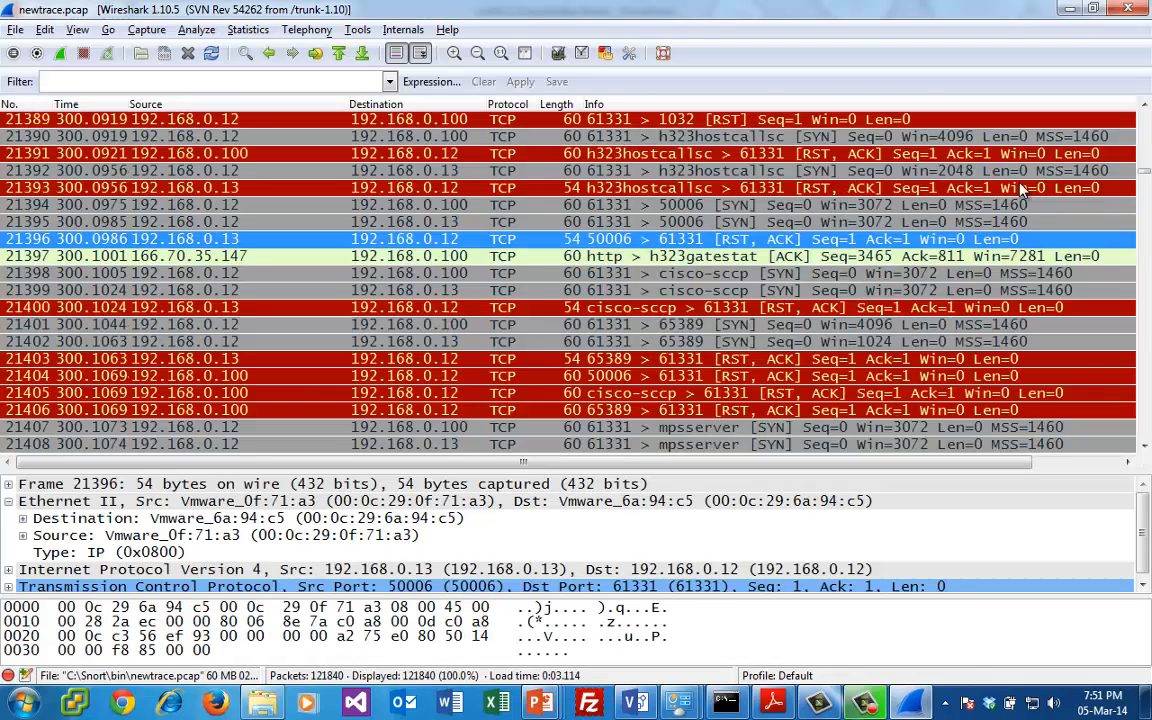
- Compare the SYN packet 21392 to port h323hostcallsc on 192.168.0.13 with its RST, ACK reply 21393
{"action": "left_click", "coordinate": [950, 188]}
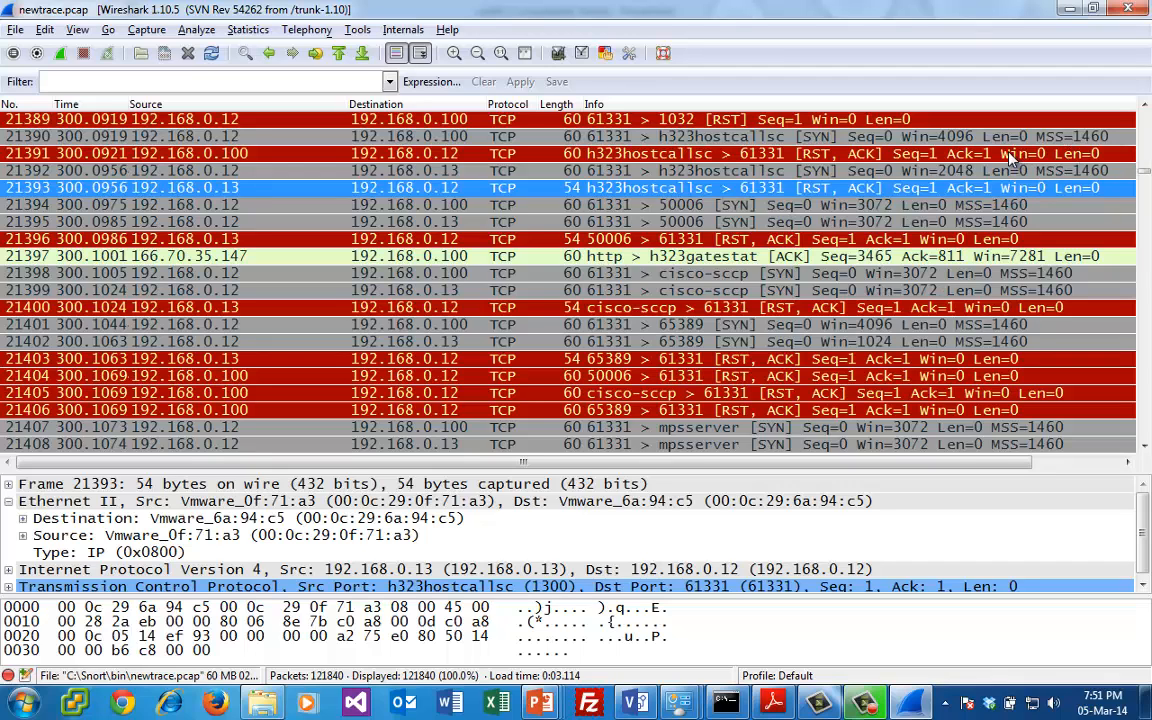
{"action": "left_click", "coordinate": [995, 171]}
{"action": "left_click", "coordinate": [995, 190]}
{"action": "left_click", "coordinate": [900, 171]}
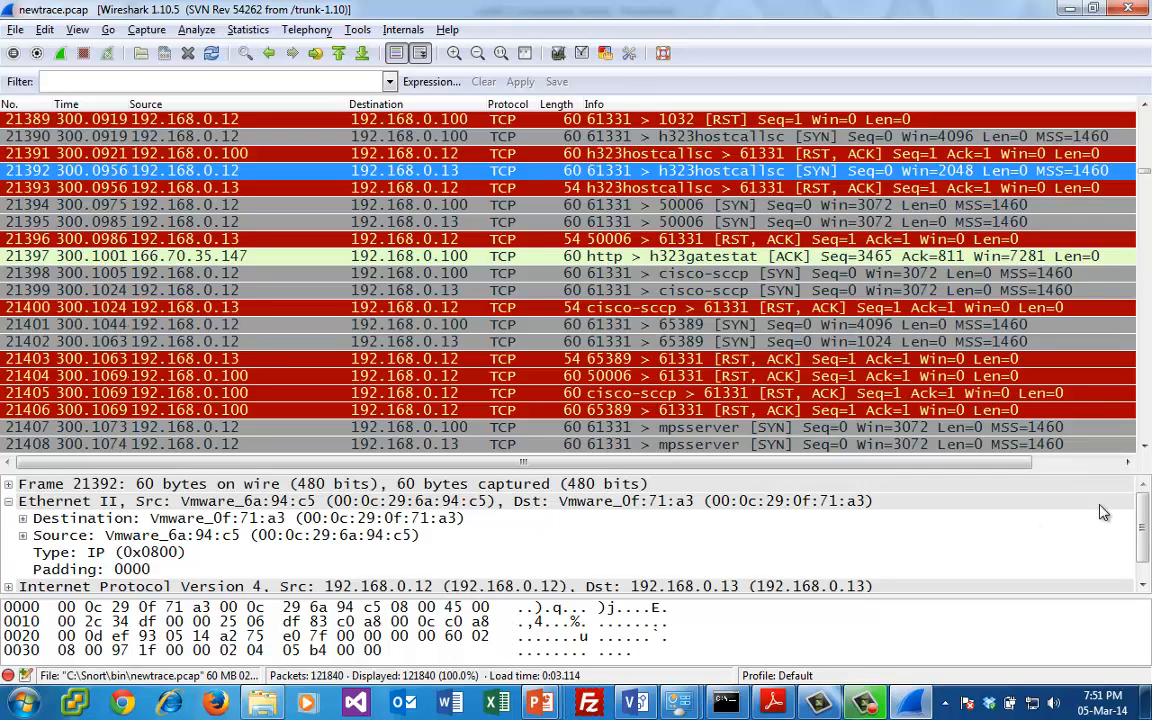
{"action": "scroll", "coordinate": [1115, 513], "scroll_direction": "down", "scroll_amount": 1}
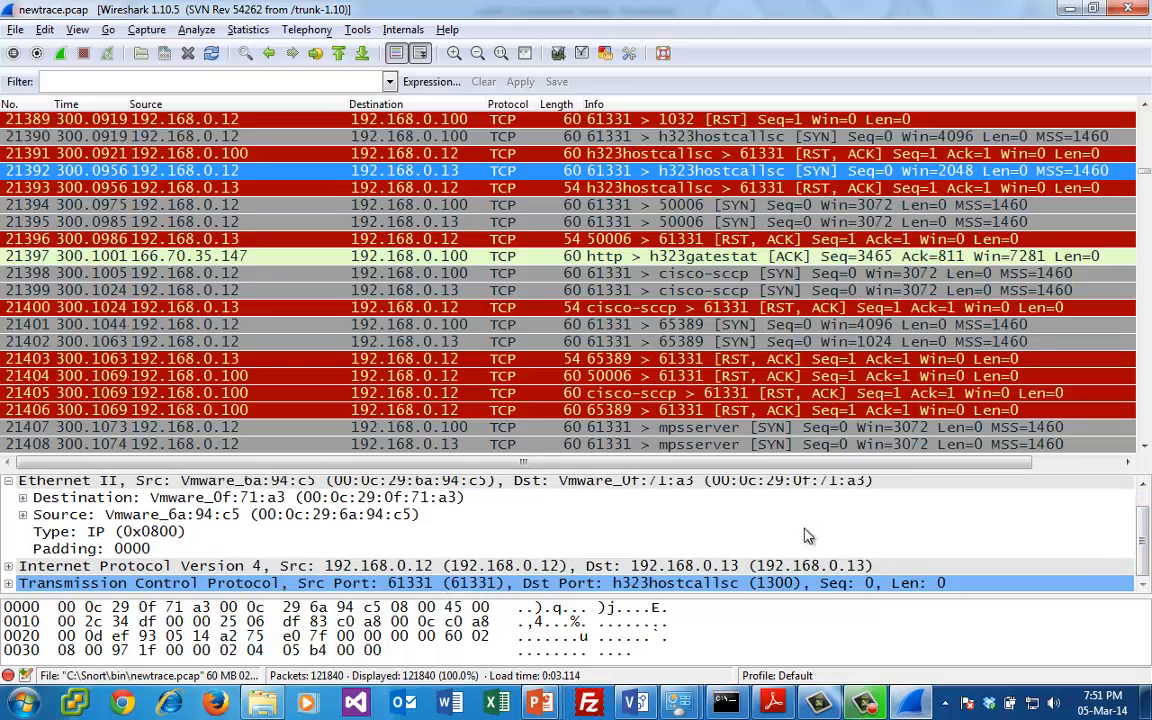
{"action": "left_click", "coordinate": [838, 188]}
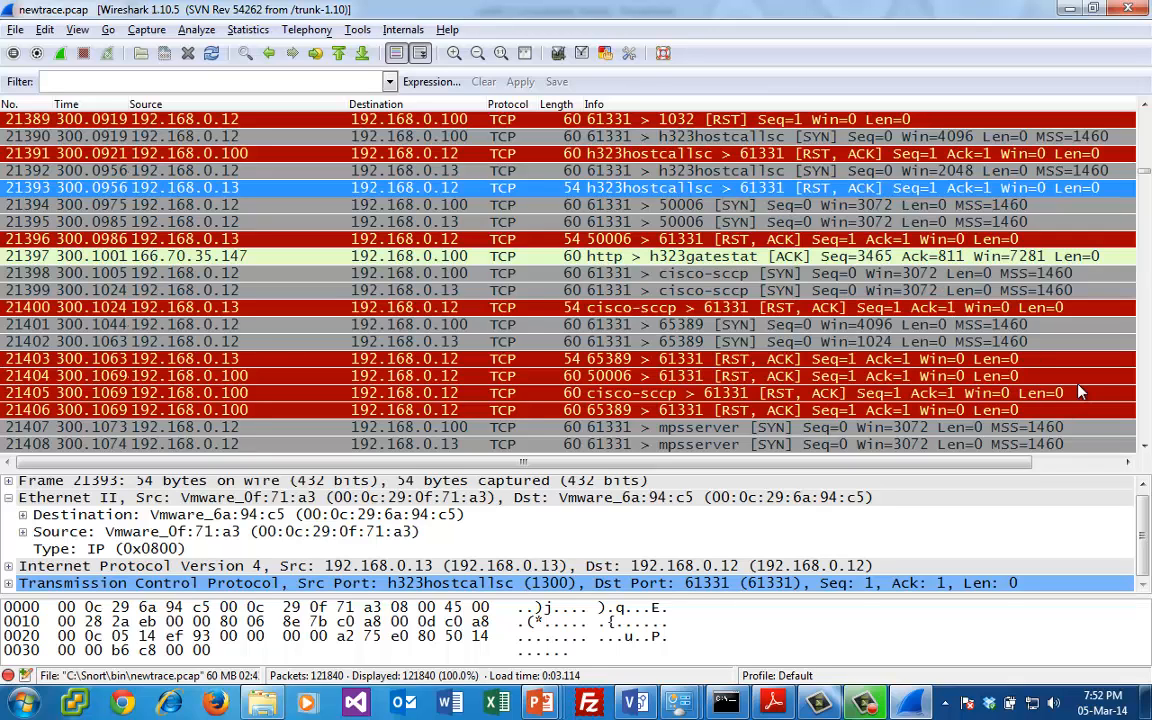
- Examine the run of SYN and RST, ACK port scan packets from 192.168.0.12 that follows packet 21393
{"action": "scroll", "coordinate": [1025, 375], "scroll_direction": "down", "scroll_amount": 6}
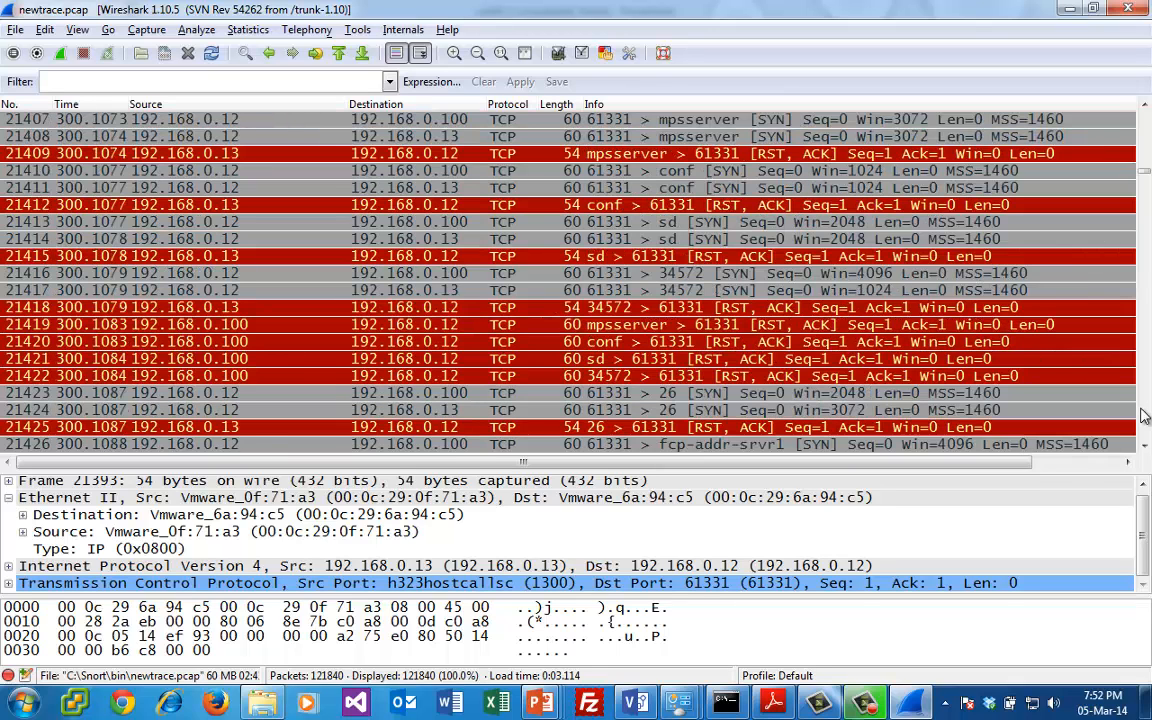
{"action": "scroll", "coordinate": [1143, 416], "scroll_direction": "down", "scroll_amount": 6}
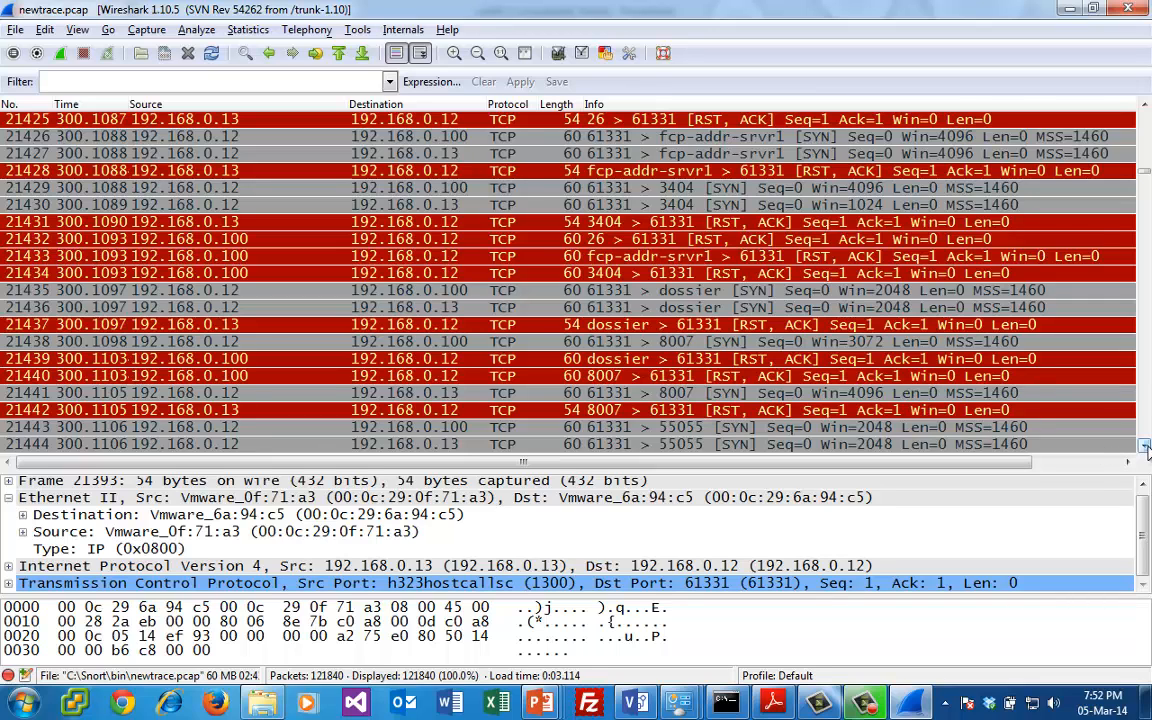
{"action": "scroll", "coordinate": [1145, 450], "scroll_direction": "down", "scroll_amount": 3}
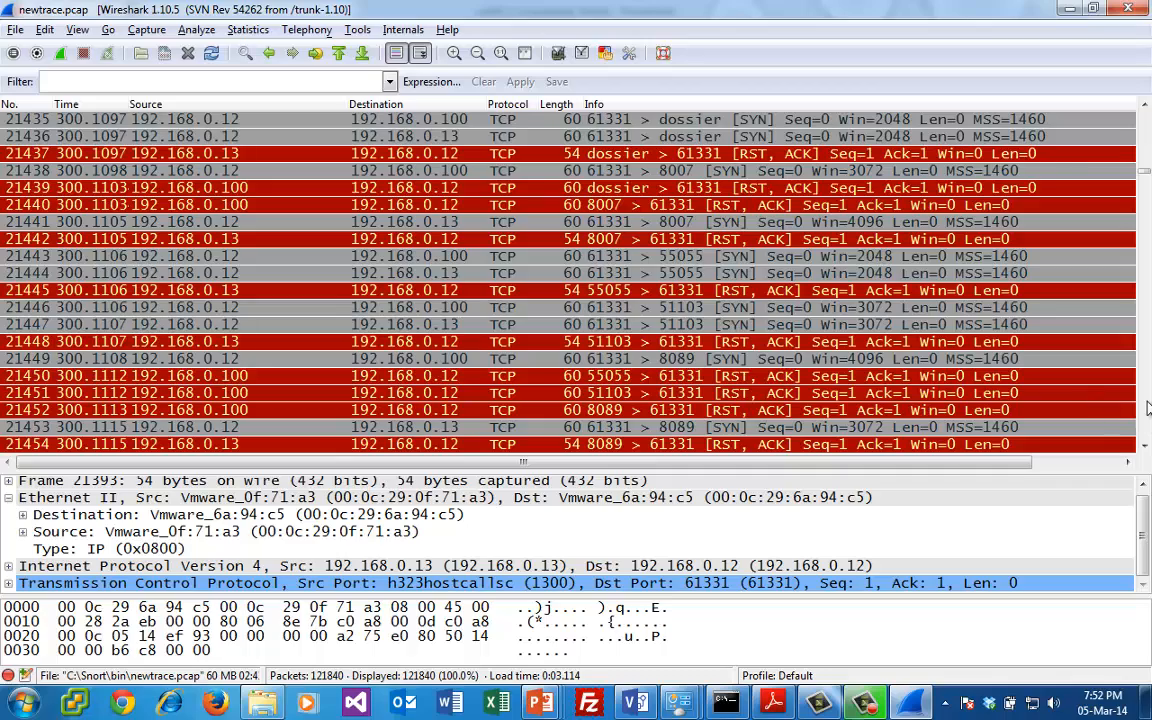
{"action": "scroll", "coordinate": [1147, 407], "scroll_direction": "down", "scroll_amount": 12}
{"action": "scroll", "coordinate": [1147, 407], "scroll_direction": "down", "scroll_amount": 6}
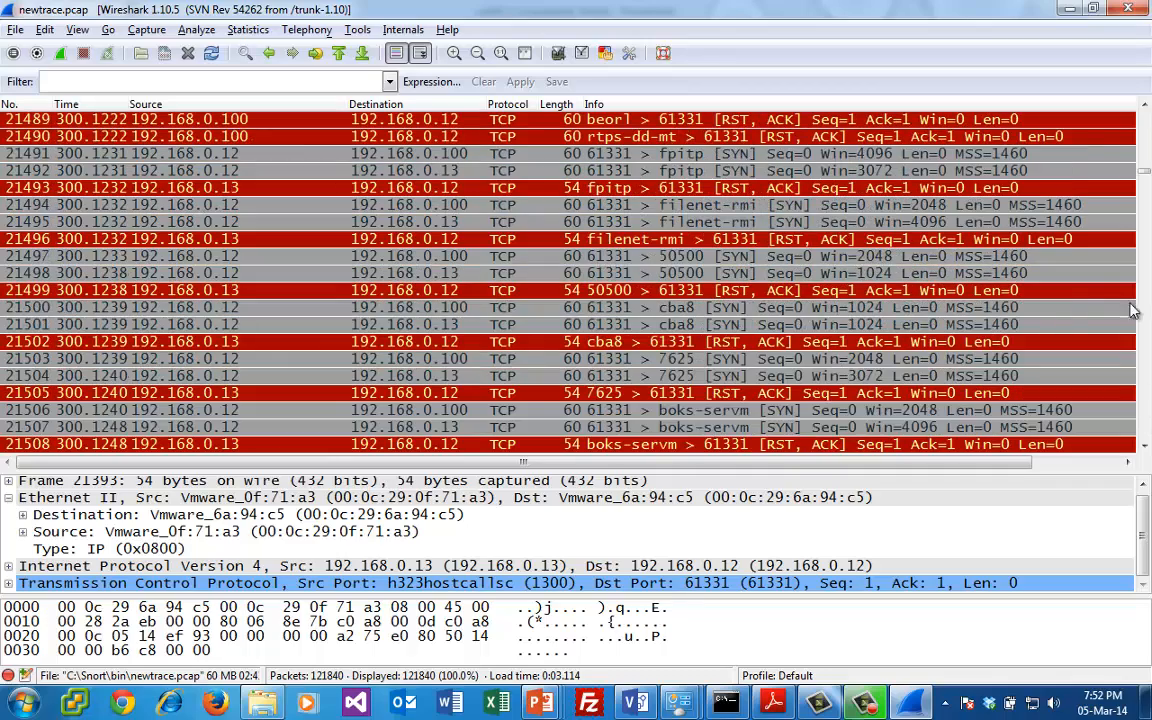
{"action": "left_click", "coordinate": [1145, 108]}
{"action": "scroll", "coordinate": [1145, 112], "scroll_direction": "up", "scroll_amount": 9}
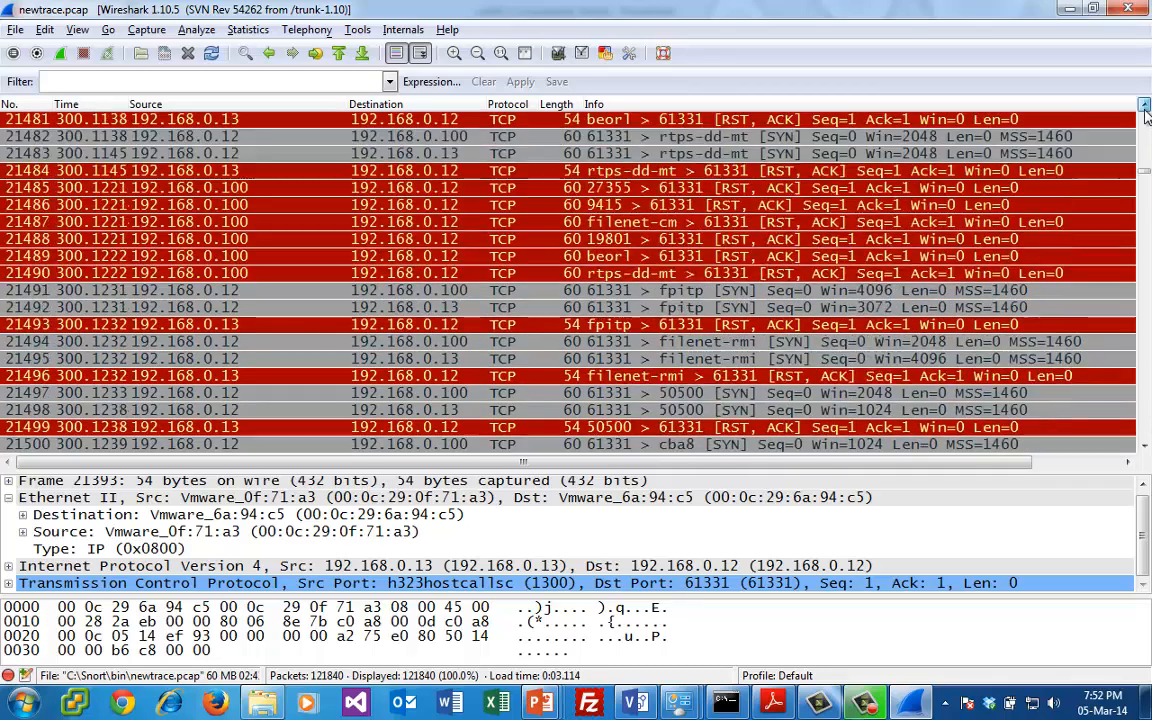
- Switch to the open Command Prompt window, try to run nmap from C:\Snort\bin, and minimize the window
{"action": "left_click", "coordinate": [727, 703]}
{"action": "type", "text": "nmpa"}
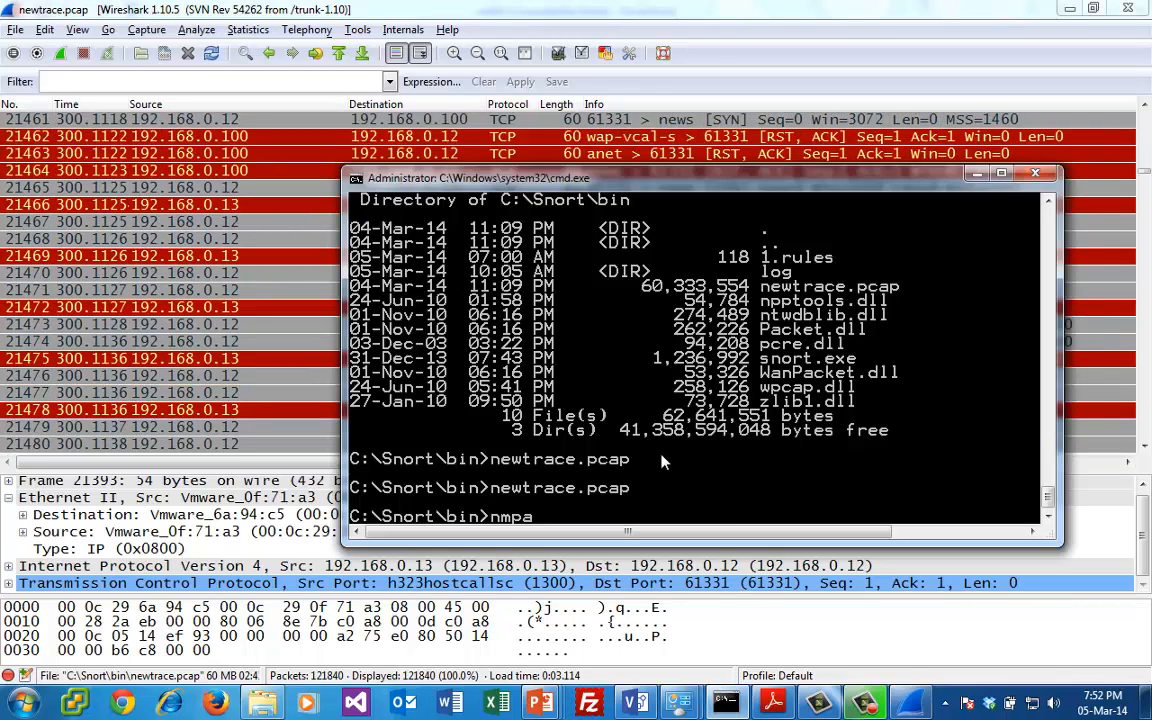
{"action": "key", "text": "BackSpace"}
{"action": "key", "text": "BackSpace"}
{"action": "type", "text": "ap"}
{"action": "key", "text": "Return"}
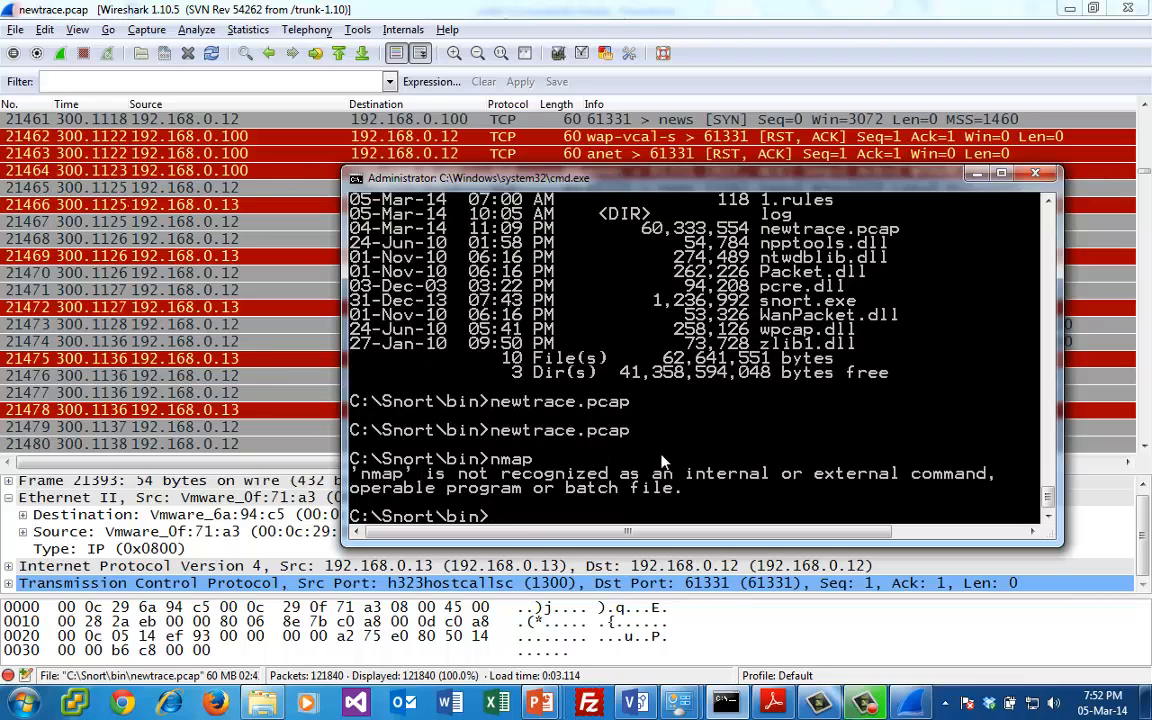
{"action": "type", "text": "cd  m"}
{"action": "key", "text": "BackSpace"}
{"action": "key", "text": "BackSpace"}
{"action": "key", "text": "BackSpace"}
{"action": "key", "text": "BackSpace"}
{"action": "key", "text": "BackSpace"}
{"action": "key", "text": "BackSpace"}
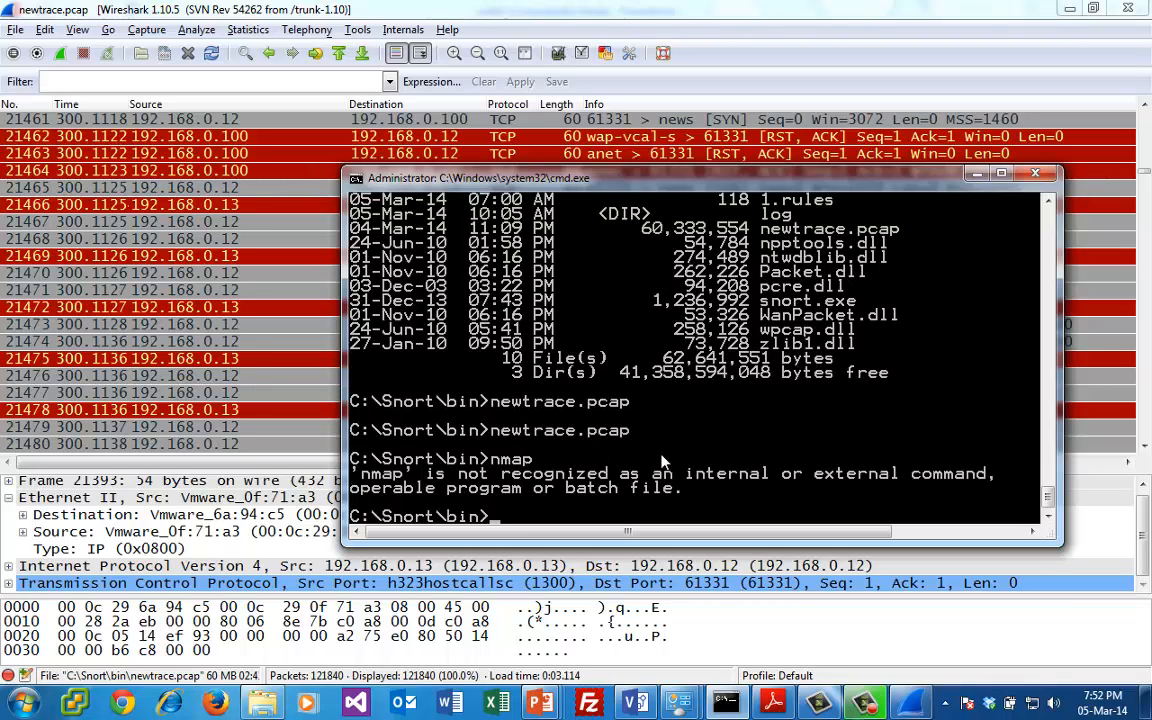
{"action": "left_click", "coordinate": [975, 175]}
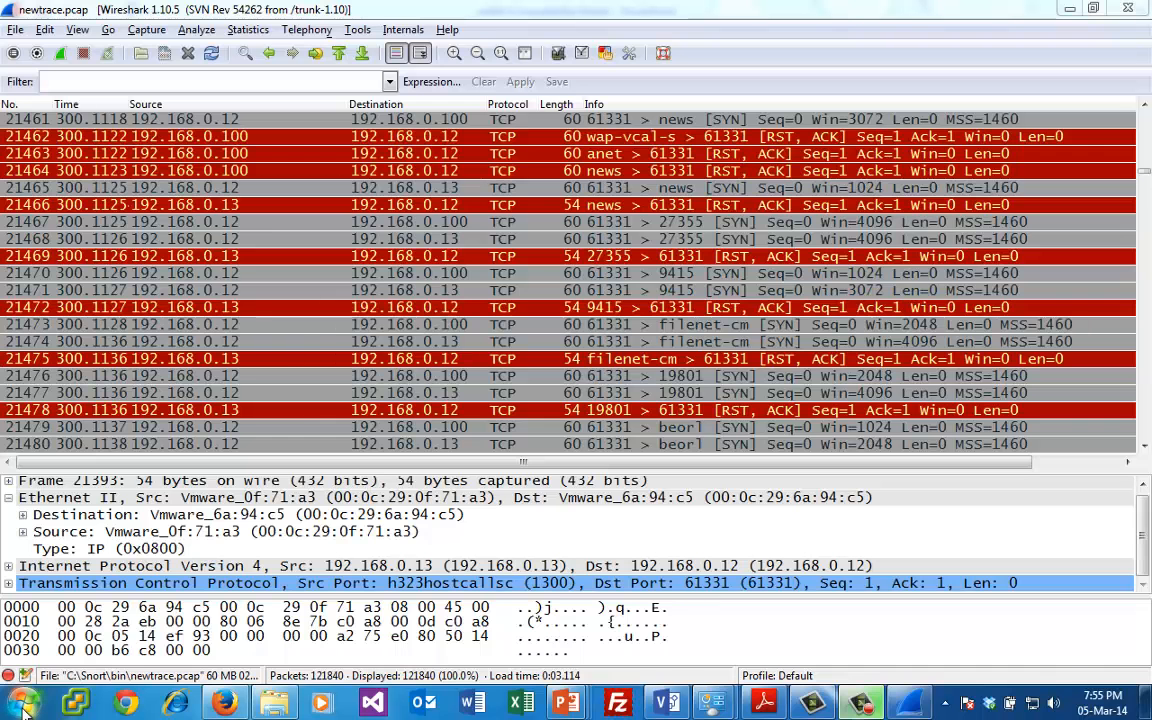
- Open a new Command Prompt, run c:\bin\nmap, review the host discovery and scan technique options in its help, and minimize the window
{"action": "left_click", "coordinate": [22, 703]}
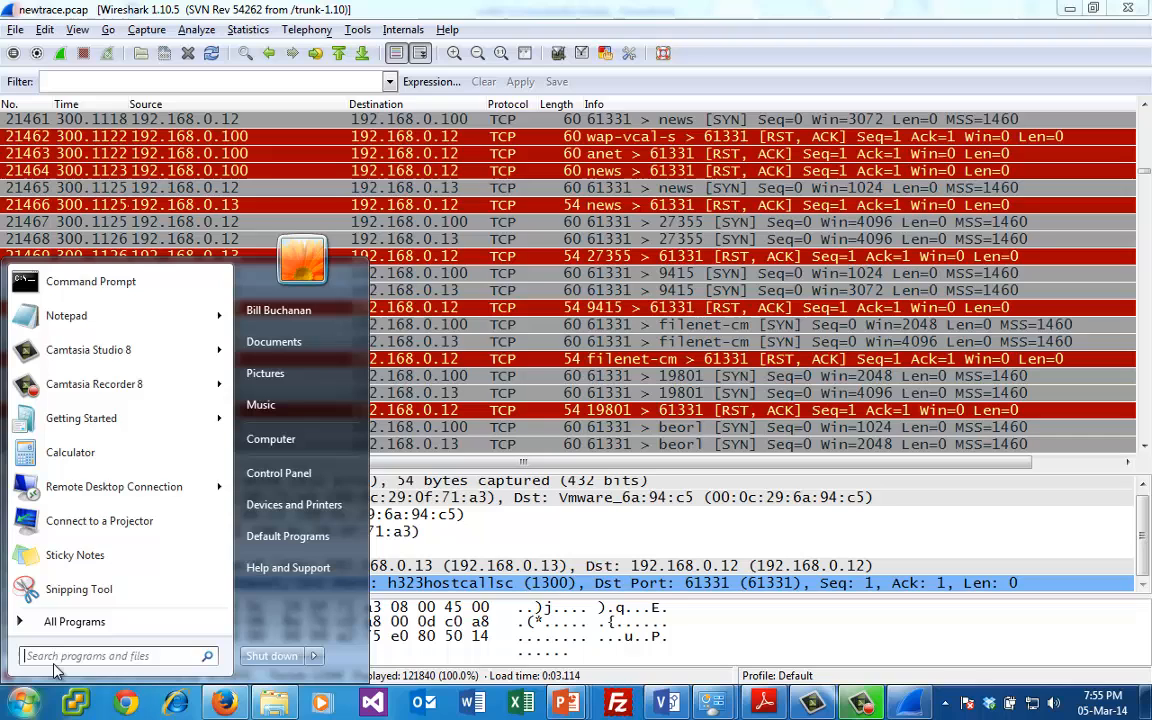
{"action": "left_click", "coordinate": [90, 281]}
{"action": "type", "text": "c:\\"}
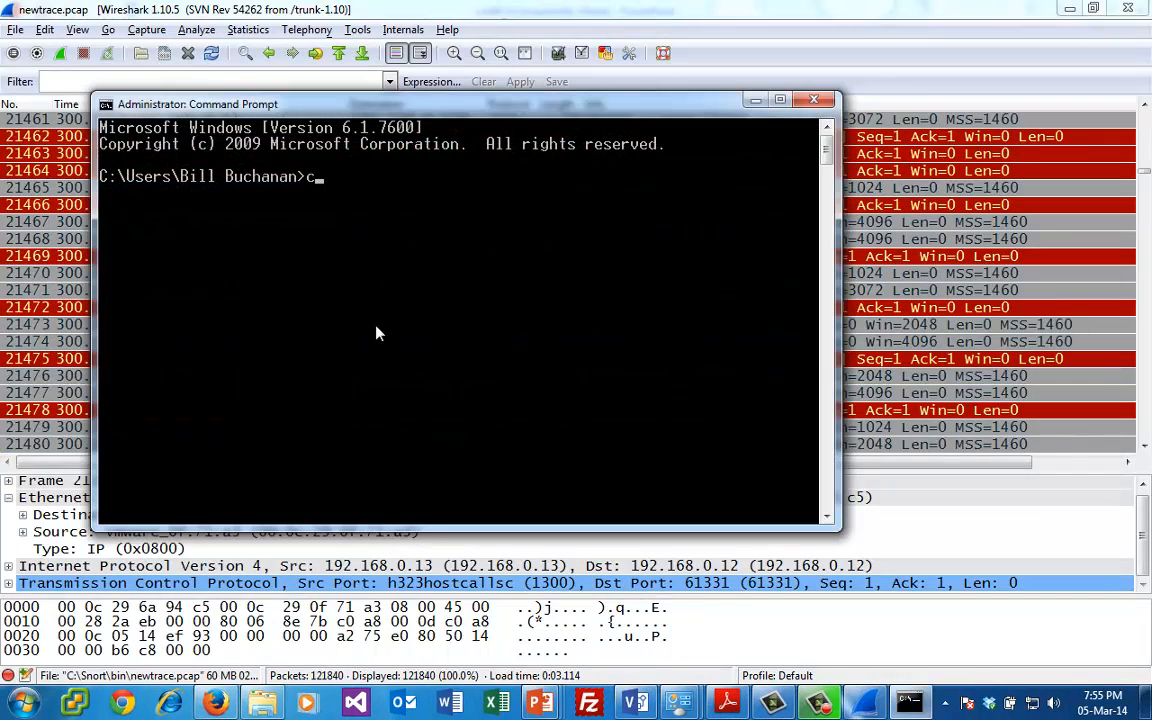
{"action": "type", "text": "bin\\nmap"}
{"action": "key", "text": "Return"}
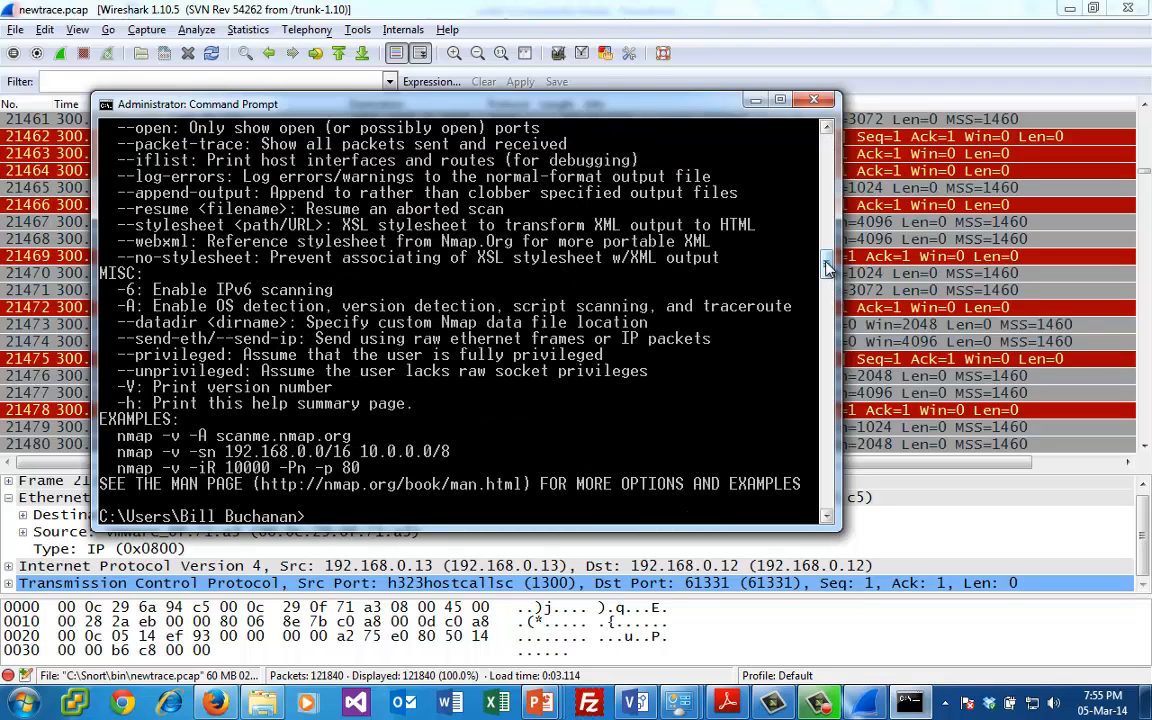
{"action": "left_click_drag", "start_coordinate": [826, 262], "coordinate": [826, 162]}
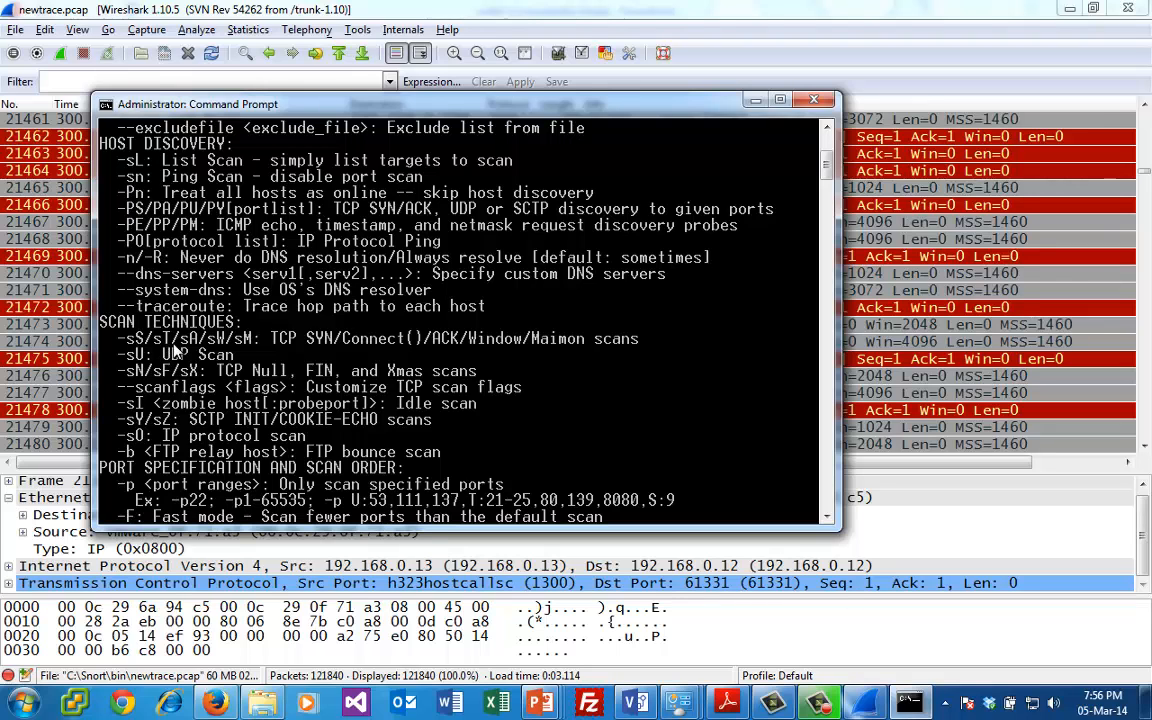
{"action": "left_click", "coordinate": [757, 99]}
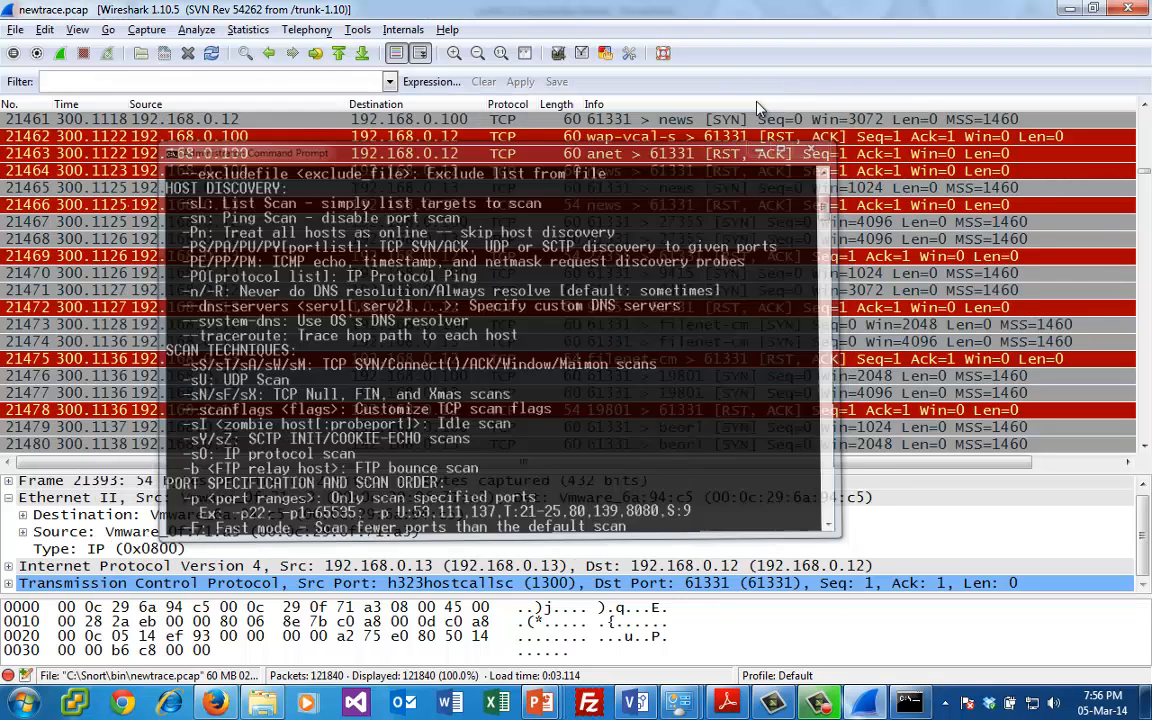
- Back in Wireshark, select SYN packet 21465 and examine the port scan traffic that follows it up to about packet 22920
{"action": "left_click", "coordinate": [778, 186]}
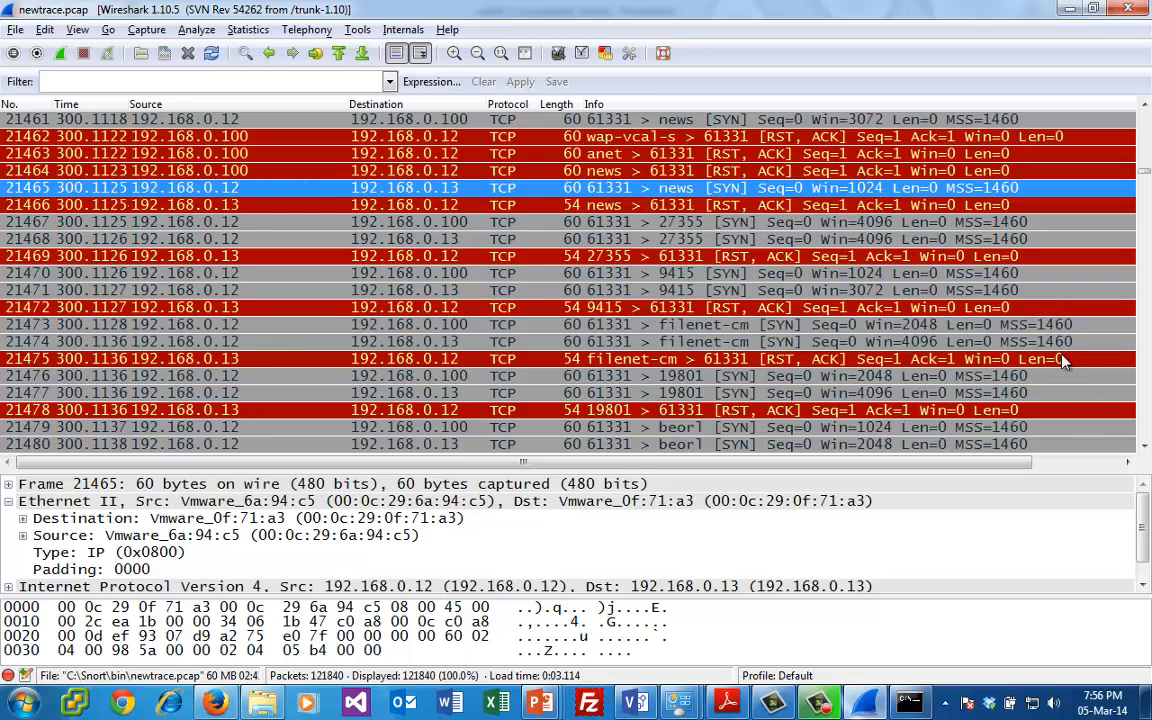
{"action": "scroll", "coordinate": [1062, 362], "scroll_direction": "down", "scroll_amount": 6}
{"action": "scroll", "coordinate": [1145, 402], "scroll_direction": "down", "scroll_amount": 6}
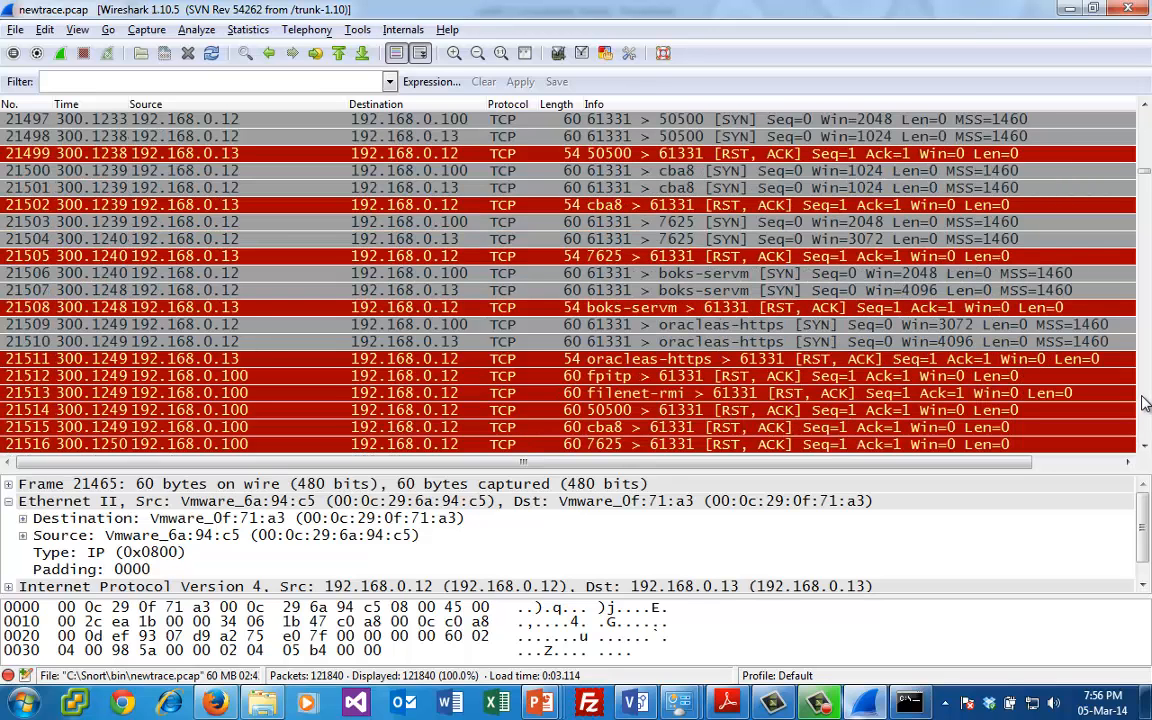
{"action": "scroll", "coordinate": [1145, 402], "scroll_direction": "down", "scroll_amount": 6}
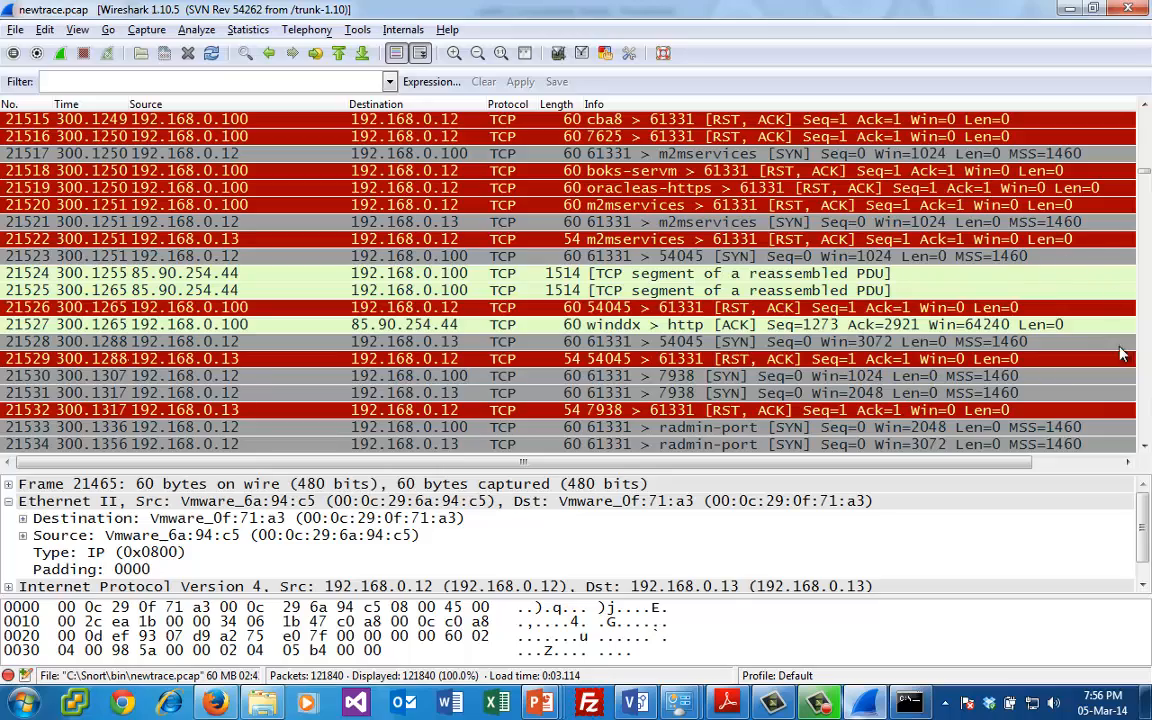
{"action": "scroll", "coordinate": [1147, 378], "scroll_direction": "down", "scroll_amount": 20}
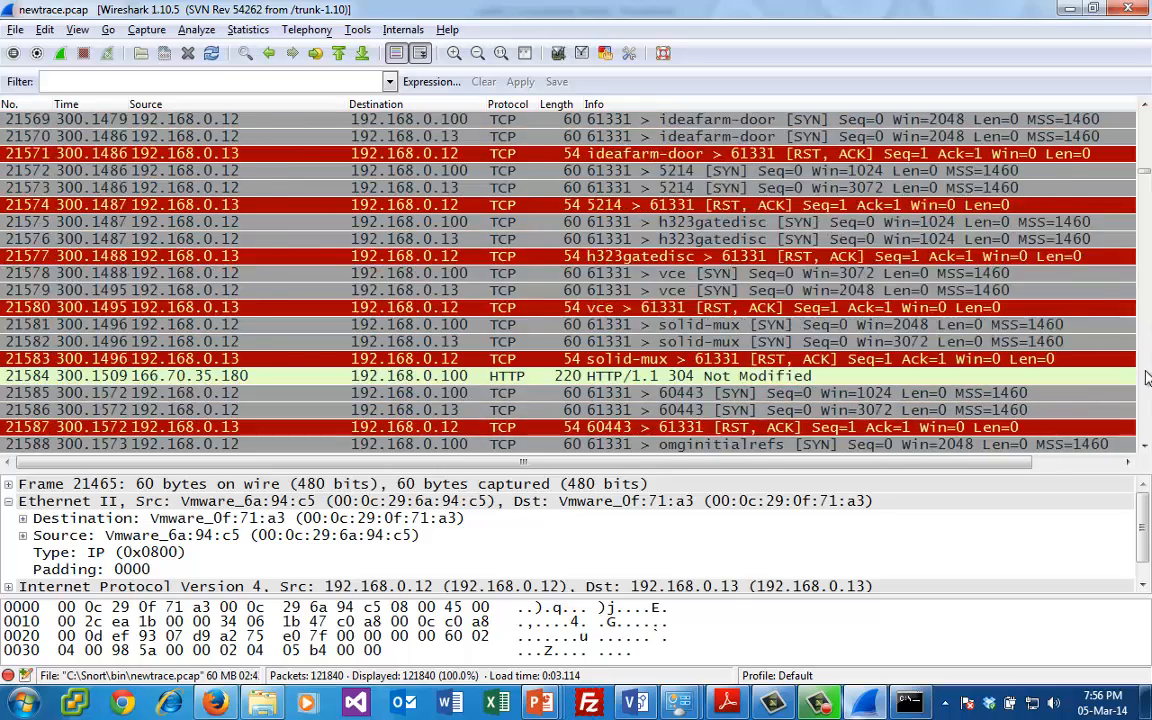
{"action": "scroll", "coordinate": [1147, 378], "scroll_direction": "down", "scroll_amount": 20}
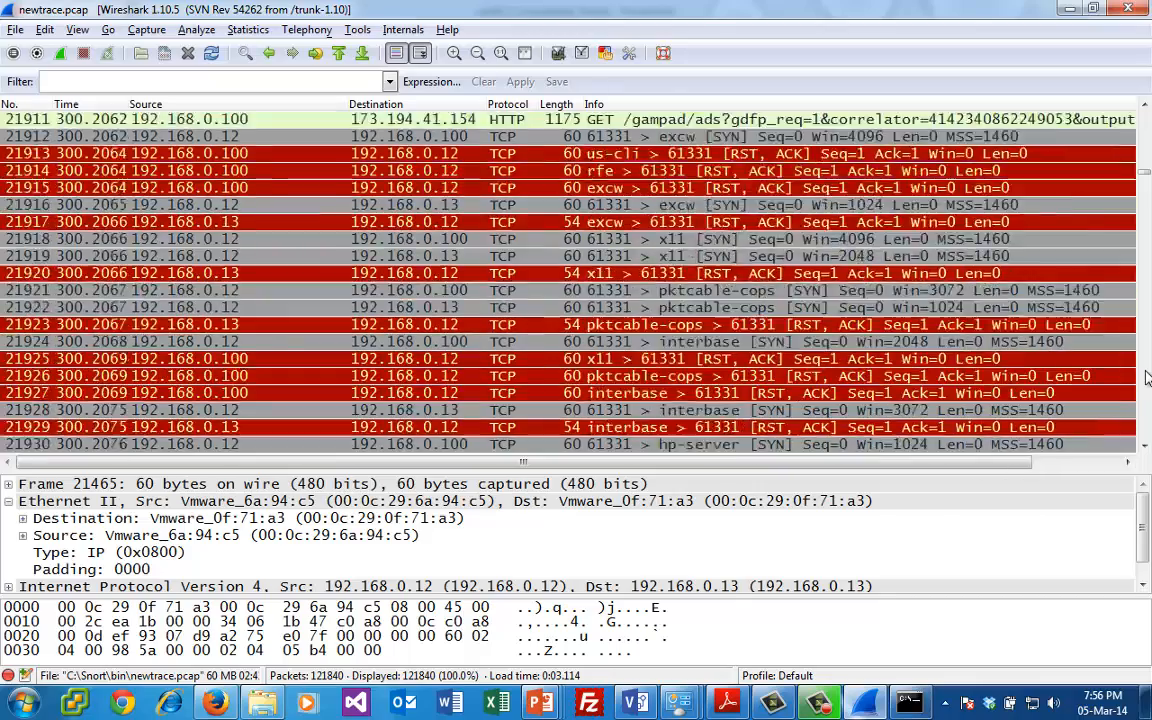
{"action": "scroll", "coordinate": [1147, 378], "scroll_direction": "down", "scroll_amount": 20}
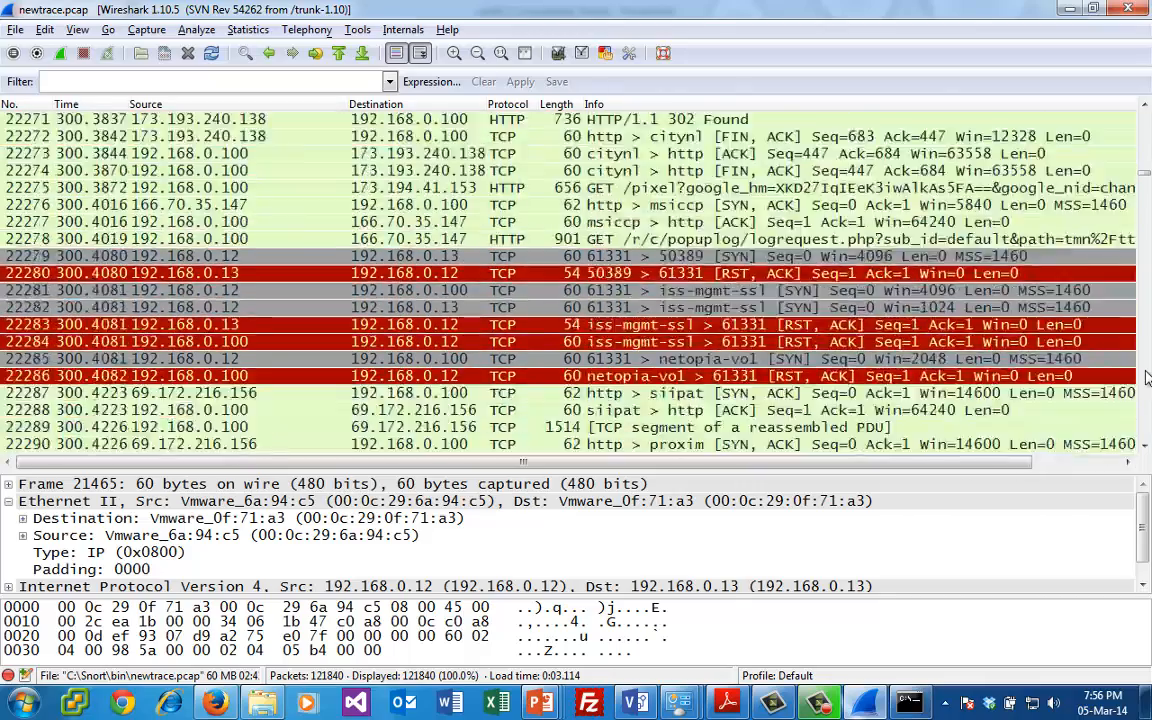
{"action": "scroll", "coordinate": [1147, 378], "scroll_direction": "down", "scroll_amount": 20}
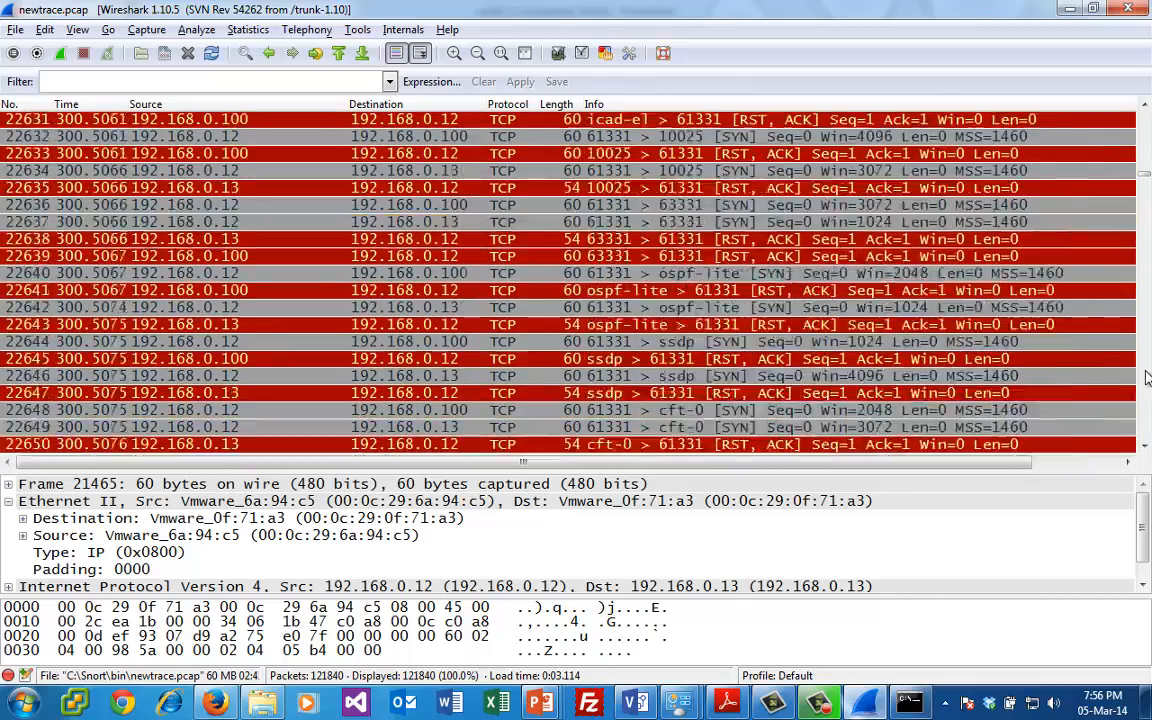
{"action": "scroll", "coordinate": [1147, 378], "scroll_direction": "down", "scroll_amount": 20}
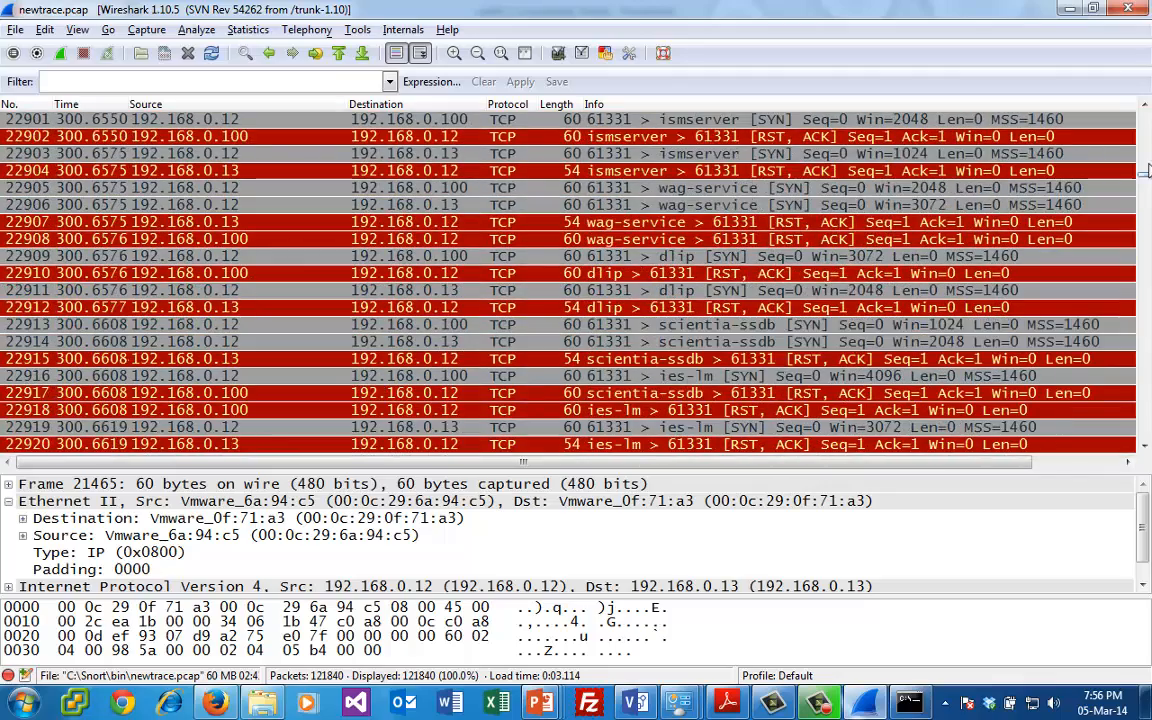
- Look through the traffic after the port scan, from about packet 32163 to about packet 107770
{"action": "left_click_drag", "start_coordinate": [1147, 182], "coordinate": [1147, 204]}
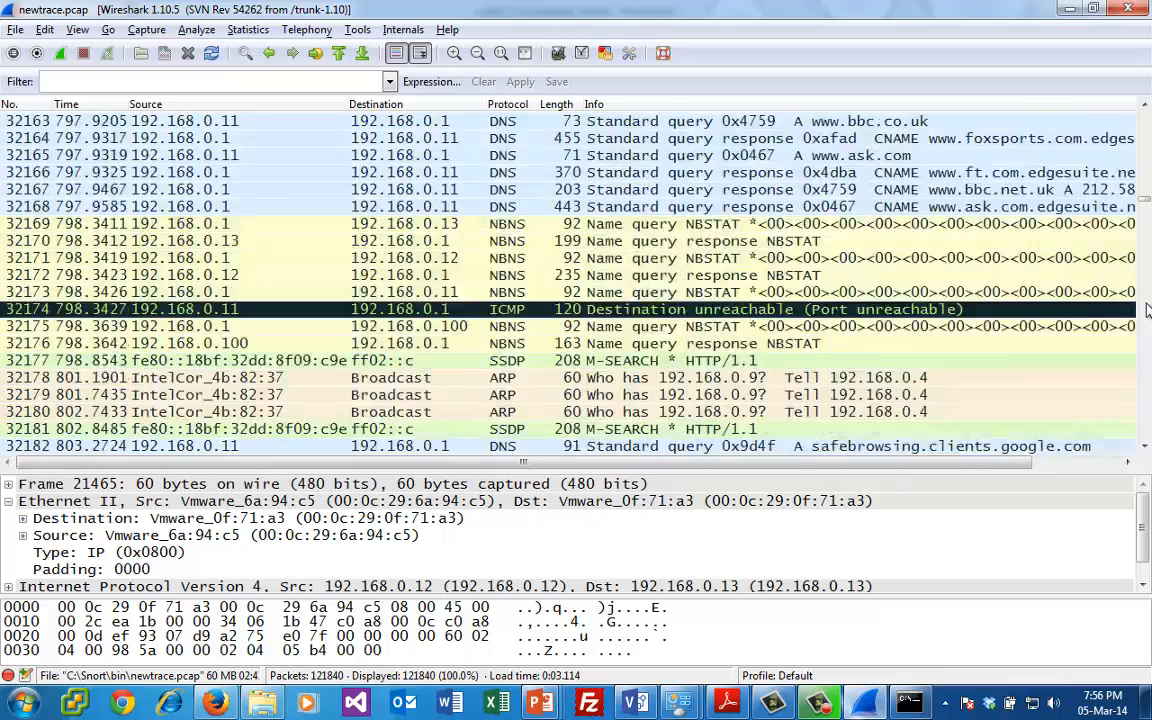
{"action": "scroll", "coordinate": [1147, 310], "scroll_direction": "down", "scroll_amount": 15}
{"action": "scroll", "coordinate": [1147, 310], "scroll_direction": "down", "scroll_amount": 20}
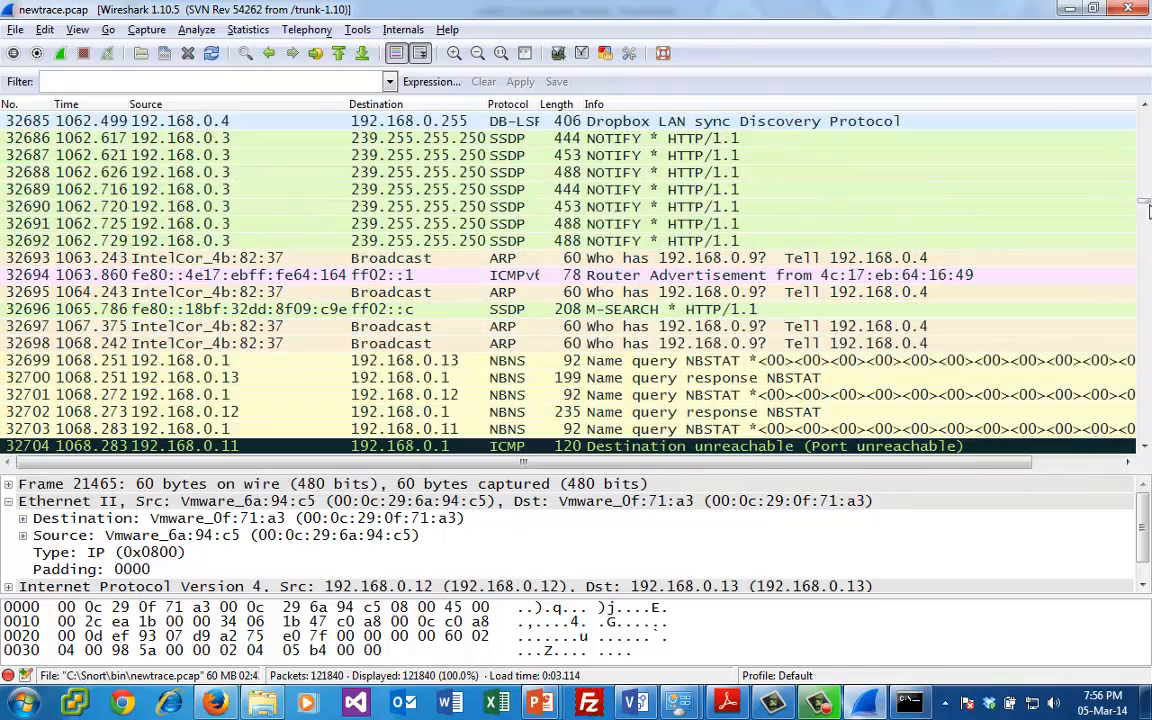
{"action": "left_click_drag", "start_coordinate": [1147, 210], "coordinate": [1148, 404]}
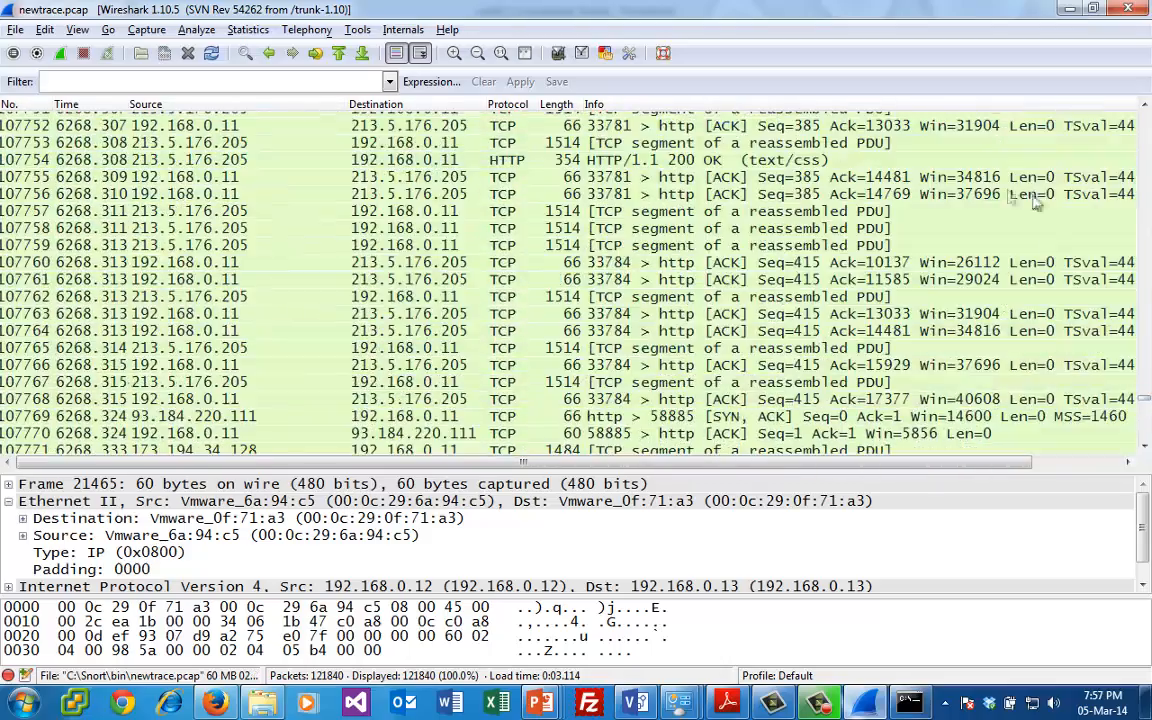
- Filter the packet list with ftp.response.code==220
{"action": "left_click", "coordinate": [151, 85]}
{"action": "type", "text": "ftp"}
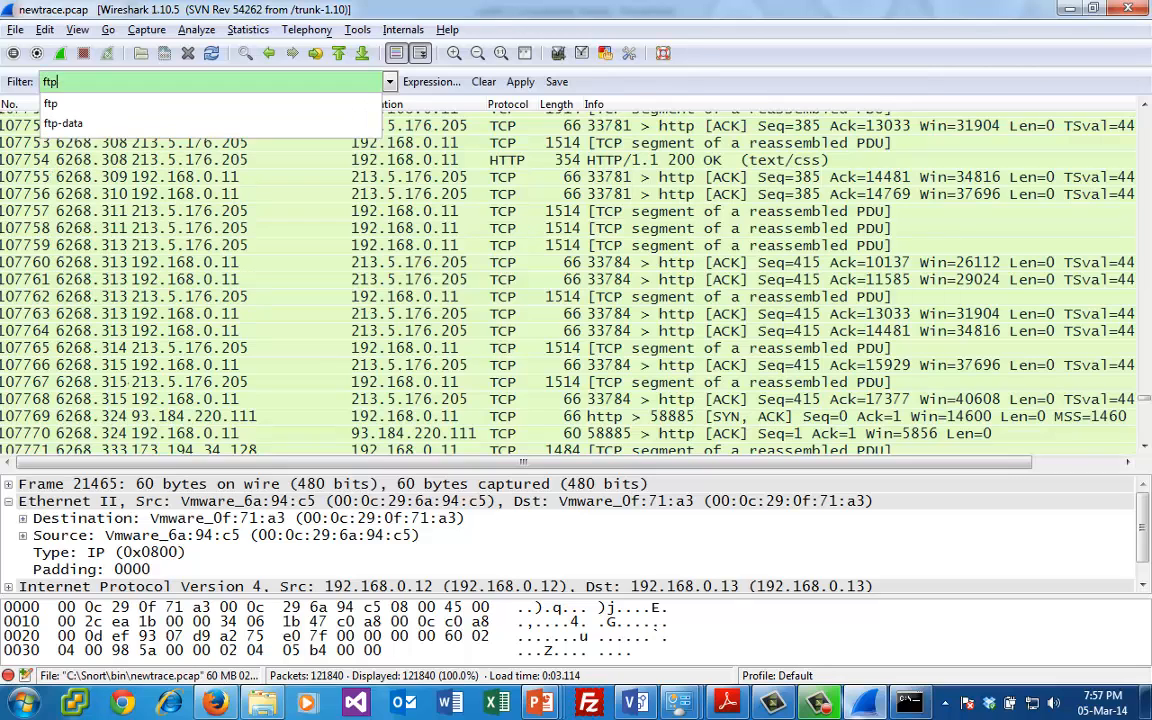
{"action": "type", "text": ".response.code"}
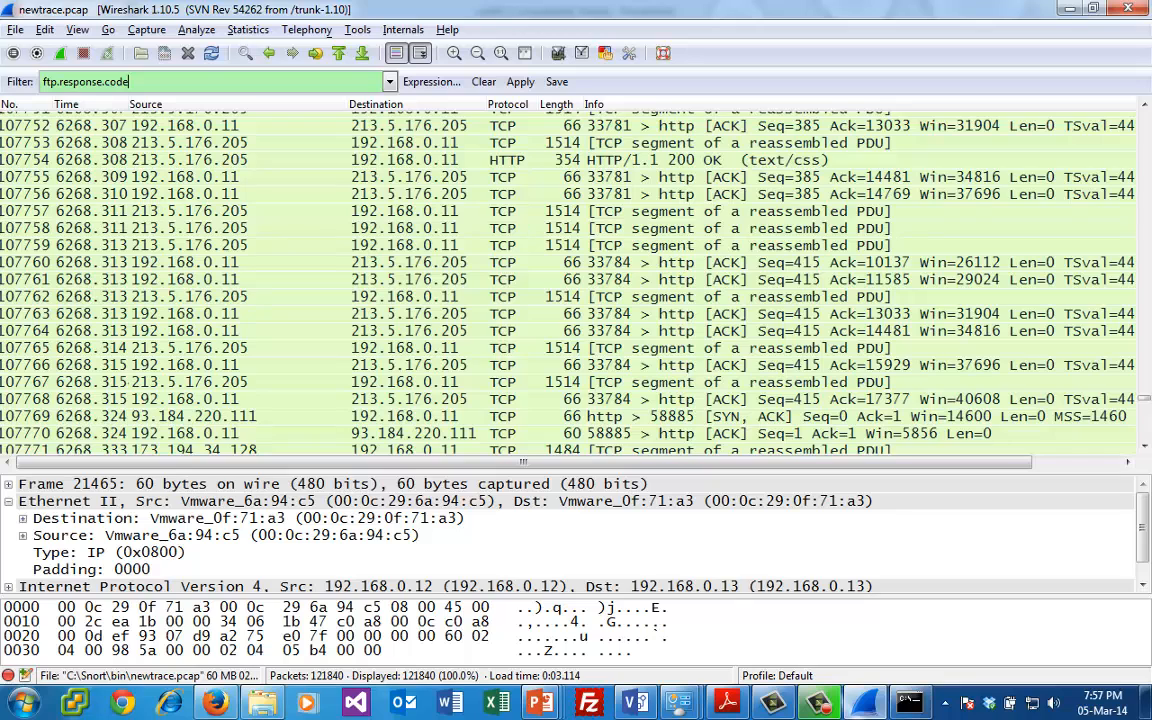
{"action": "type", "text": "==220"}
{"action": "key", "text": "Return"}
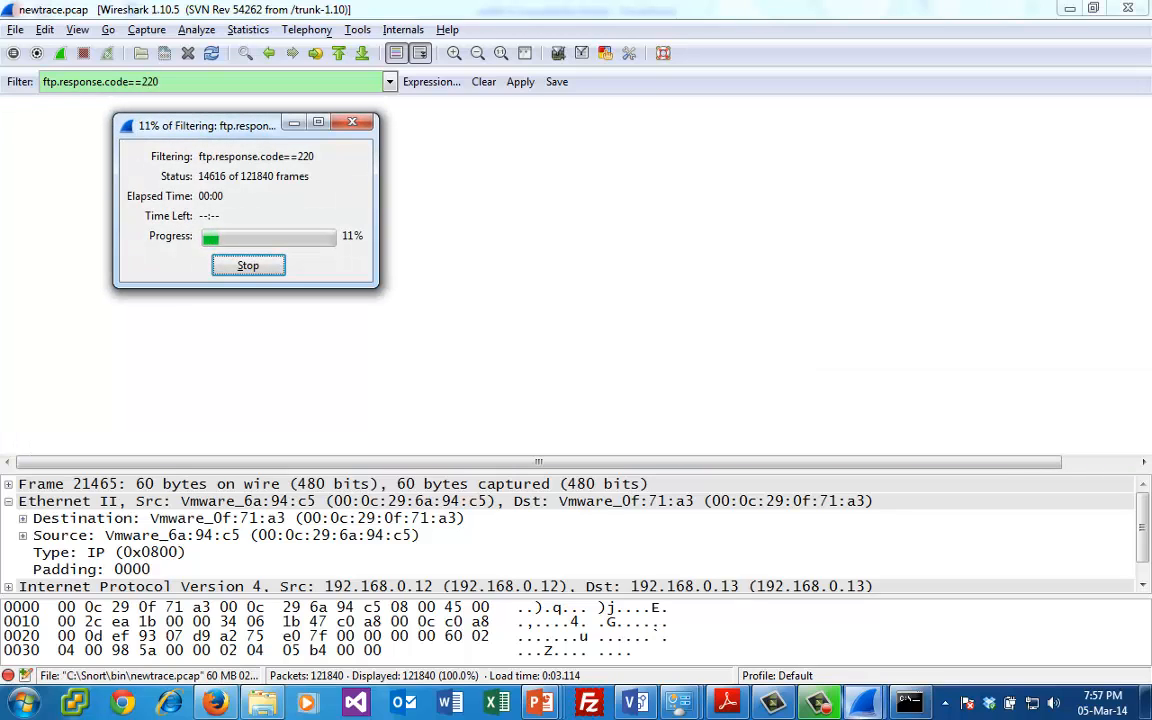
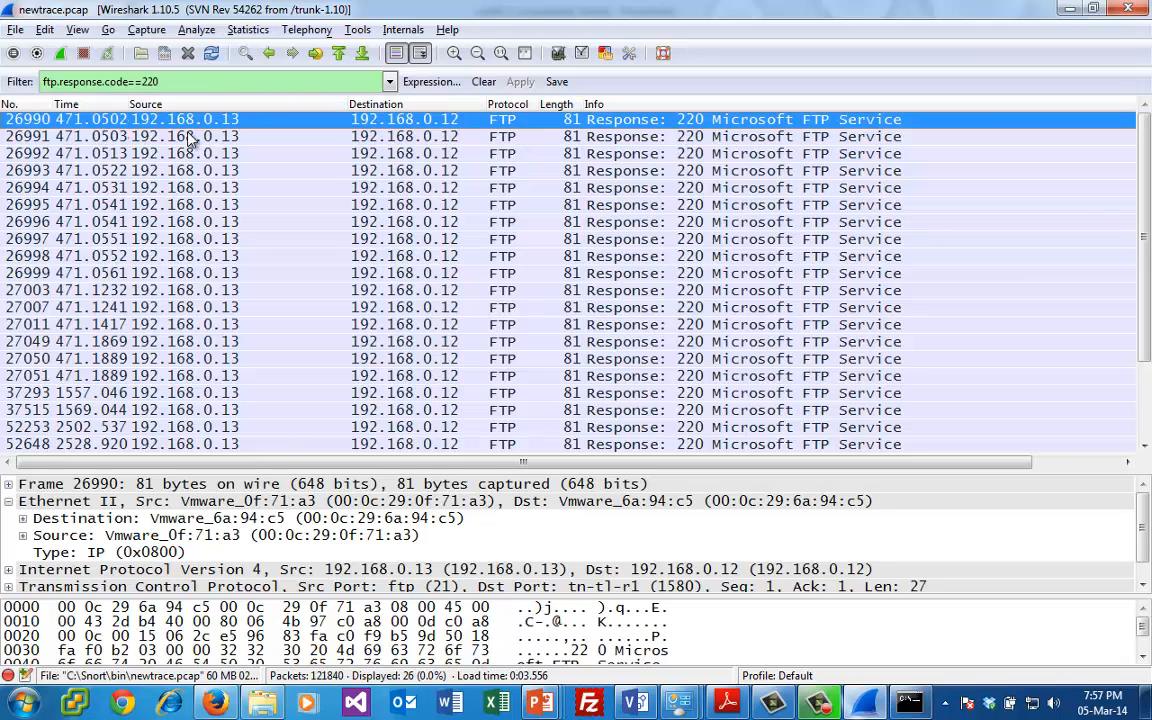
- Clear the display filter and examine ACK packets 26988 and 26989 just before the first FTP response
{"action": "left_click", "coordinate": [484, 84]}
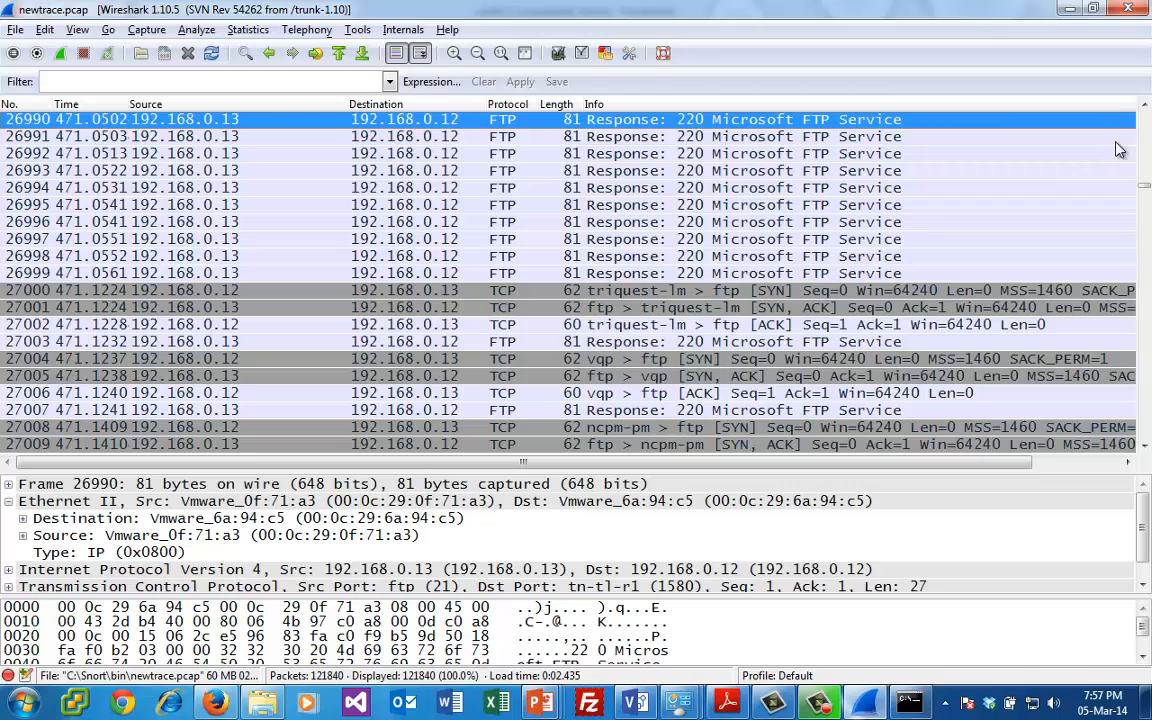
{"action": "left_click", "coordinate": [1146, 107]}
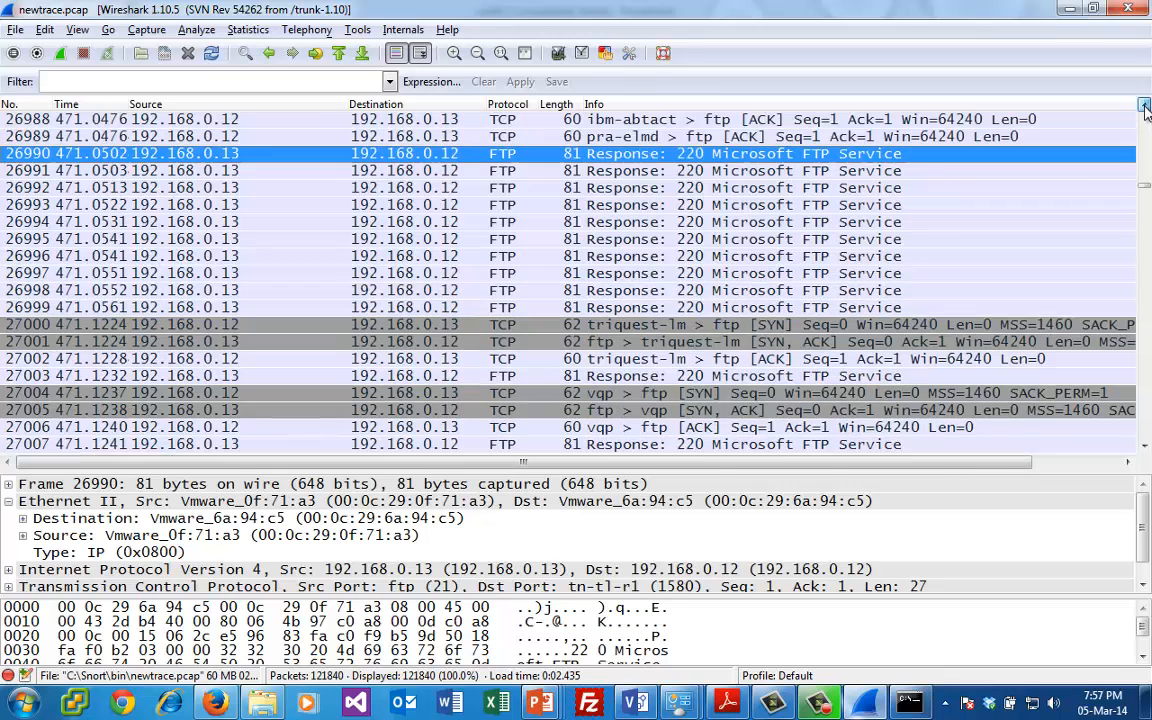
{"action": "left_click", "coordinate": [1146, 107]}
{"action": "left_click", "coordinate": [1146, 107]}
{"action": "left_click", "coordinate": [1146, 107]}
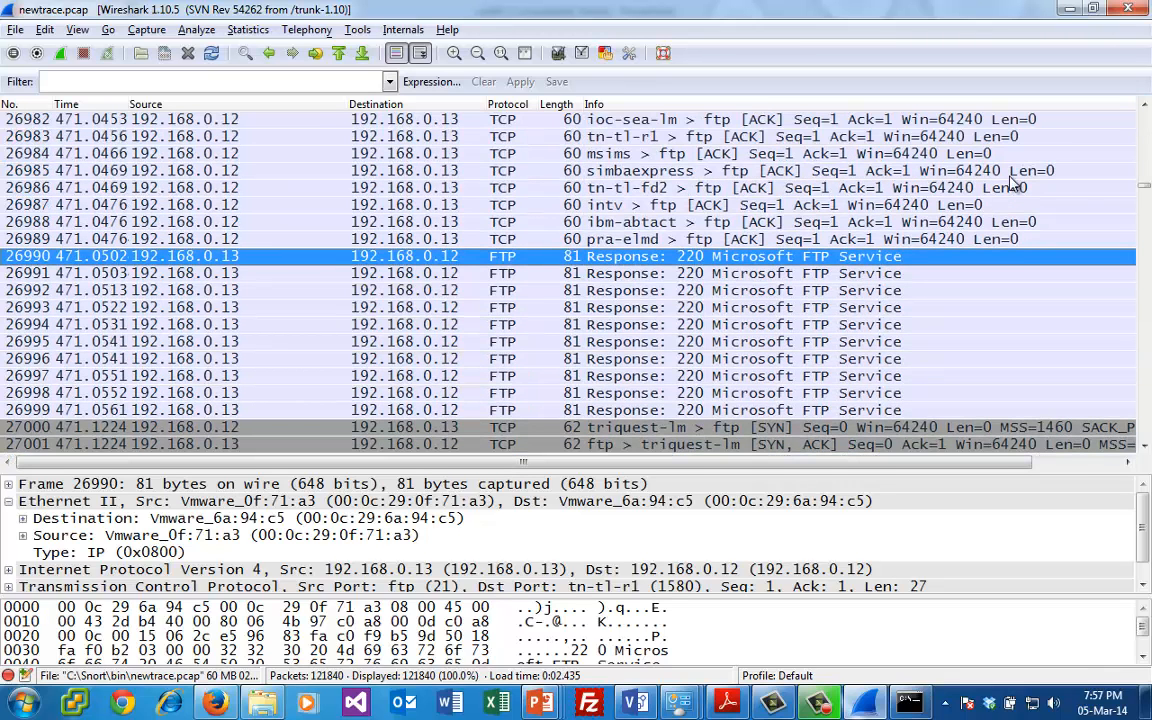
{"action": "left_click", "coordinate": [893, 238]}
{"action": "left_click", "coordinate": [888, 221]}
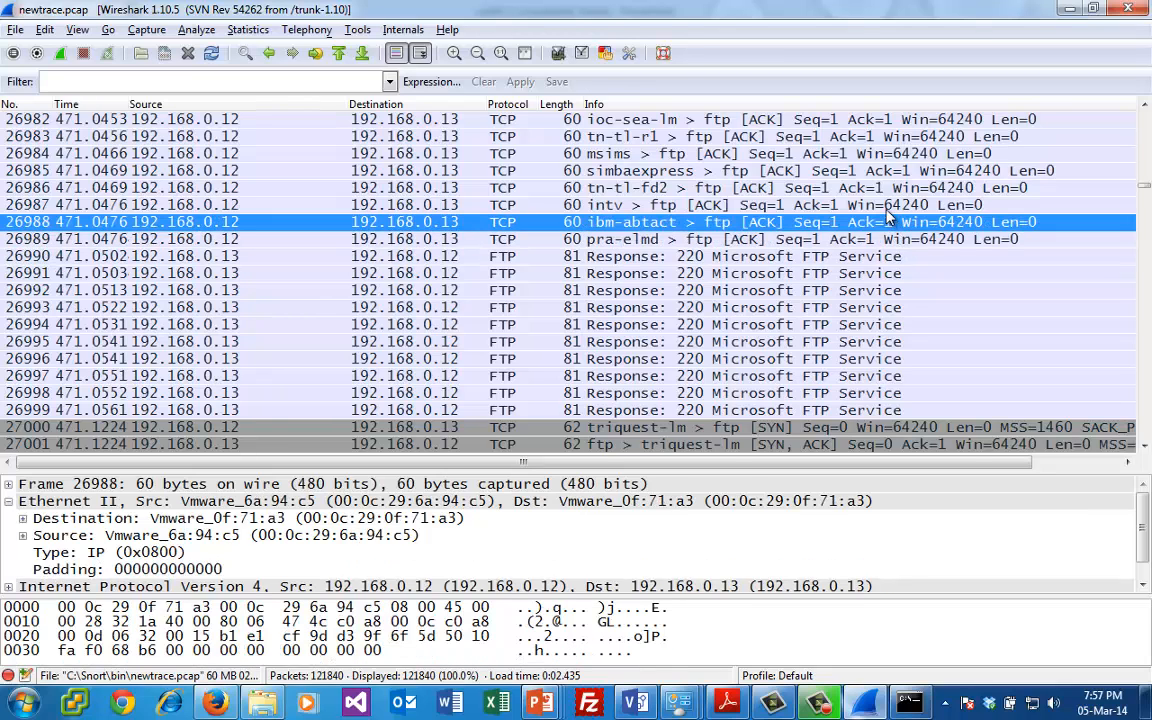
{"action": "left_click", "coordinate": [895, 240]}
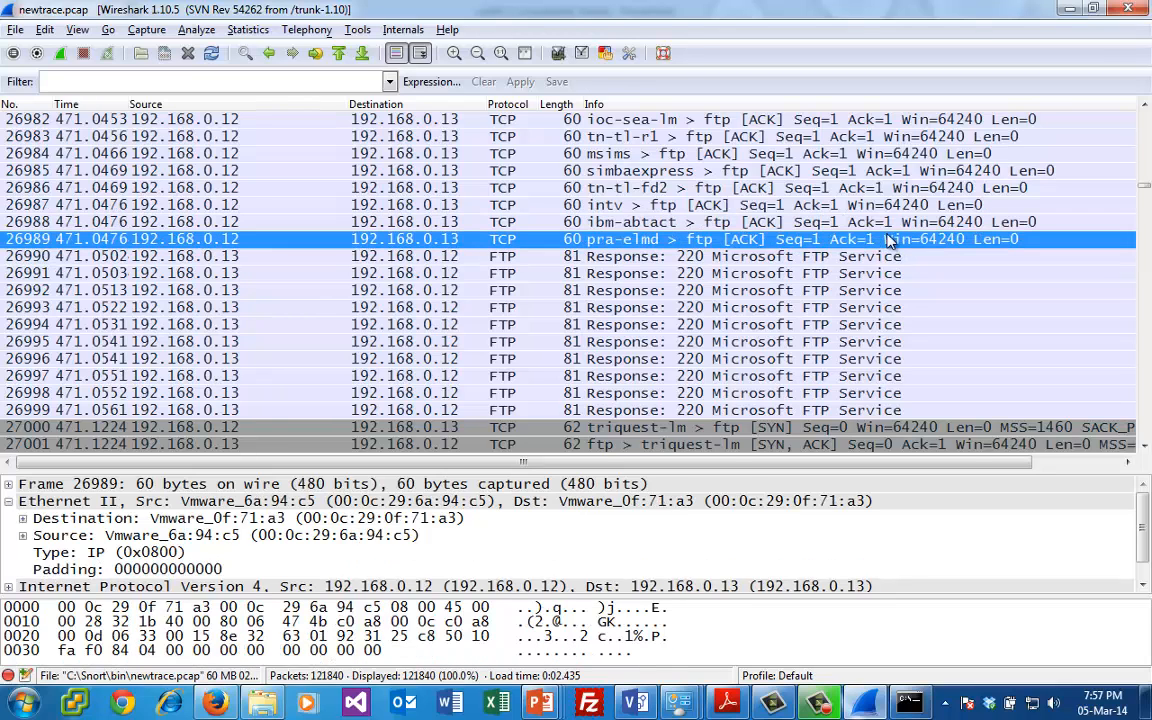
{"action": "left_click", "coordinate": [888, 222]}
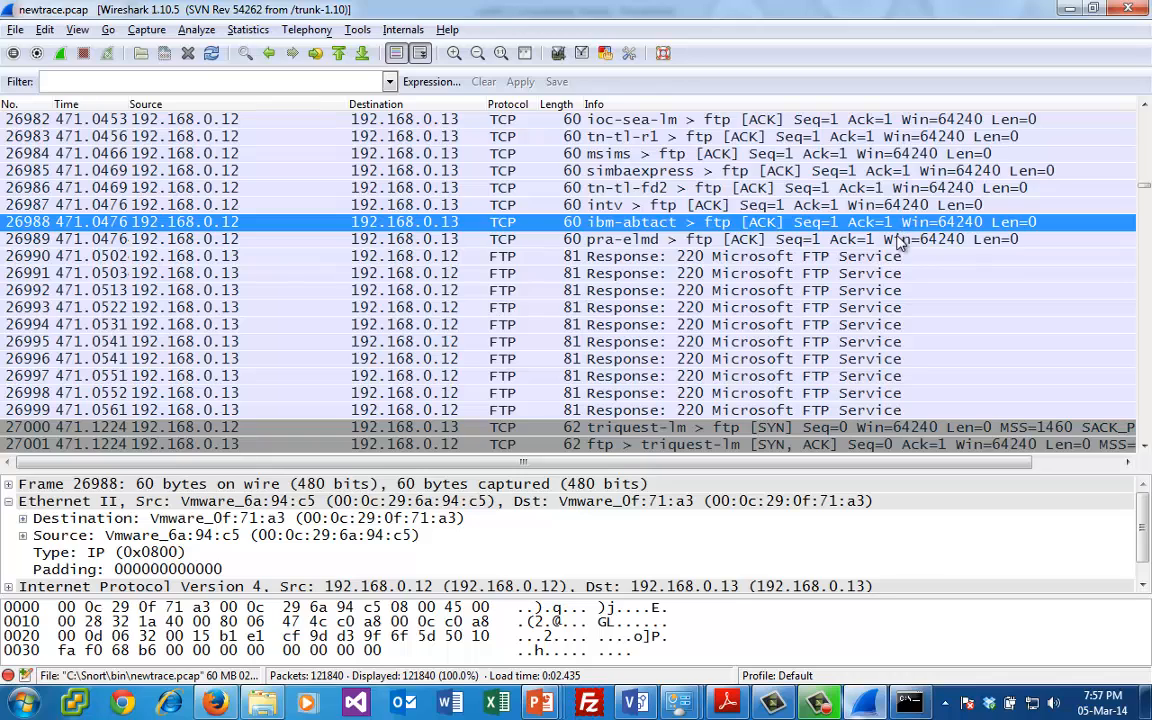
{"action": "left_click", "coordinate": [885, 238]}
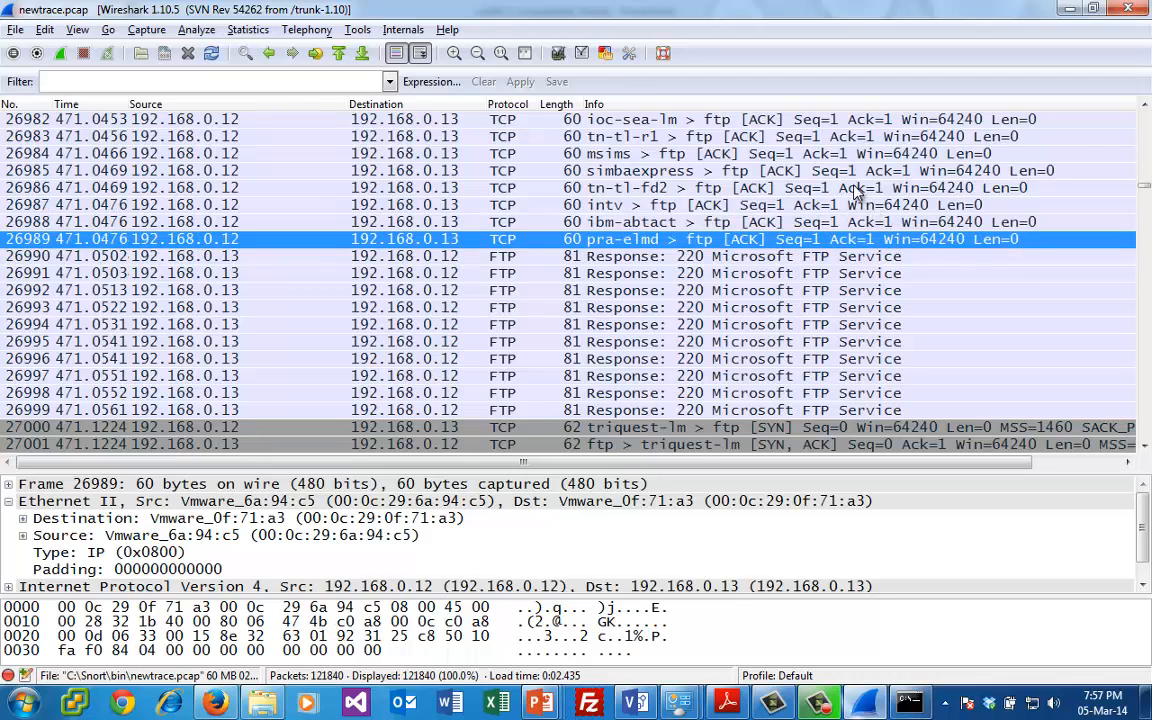
- Go back through the handshake packets and select the pra-elmd SYN packet 26979
{"action": "double_click", "coordinate": [1146, 105]}
{"action": "left_click", "coordinate": [1146, 106]}
{"action": "left_click", "coordinate": [1146, 106]}
{"action": "left_click", "coordinate": [1146, 106]}
{"action": "left_click", "coordinate": [1146, 106]}
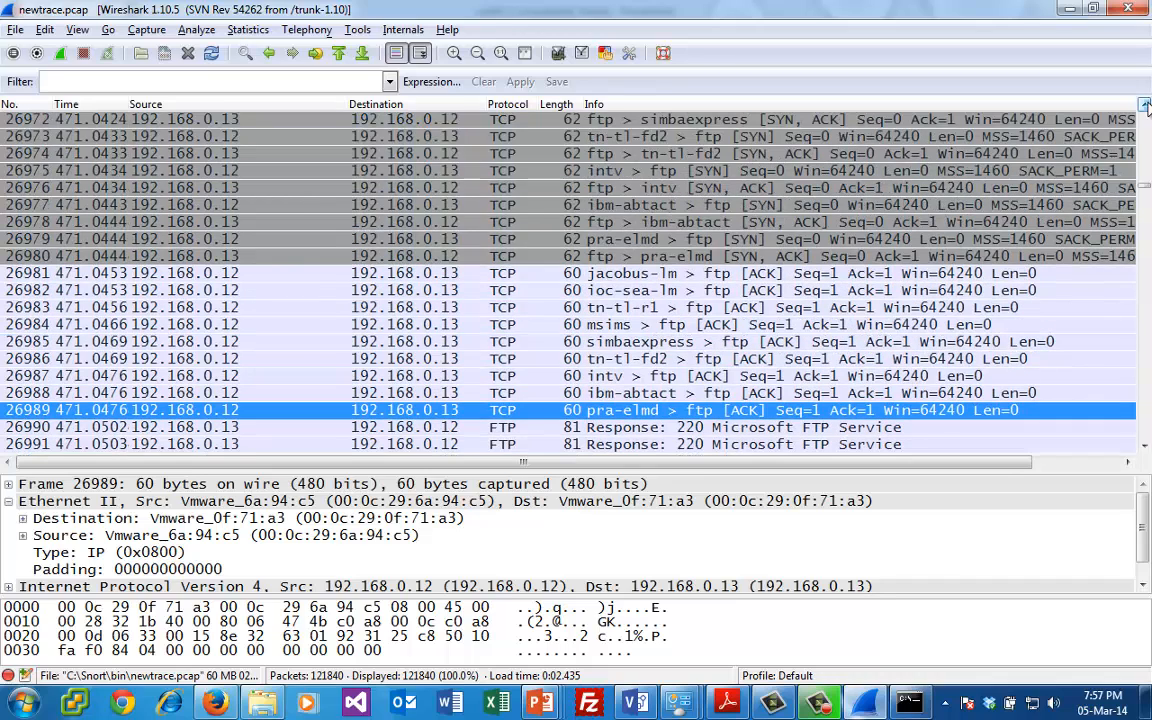
{"action": "left_click", "coordinate": [750, 243]}
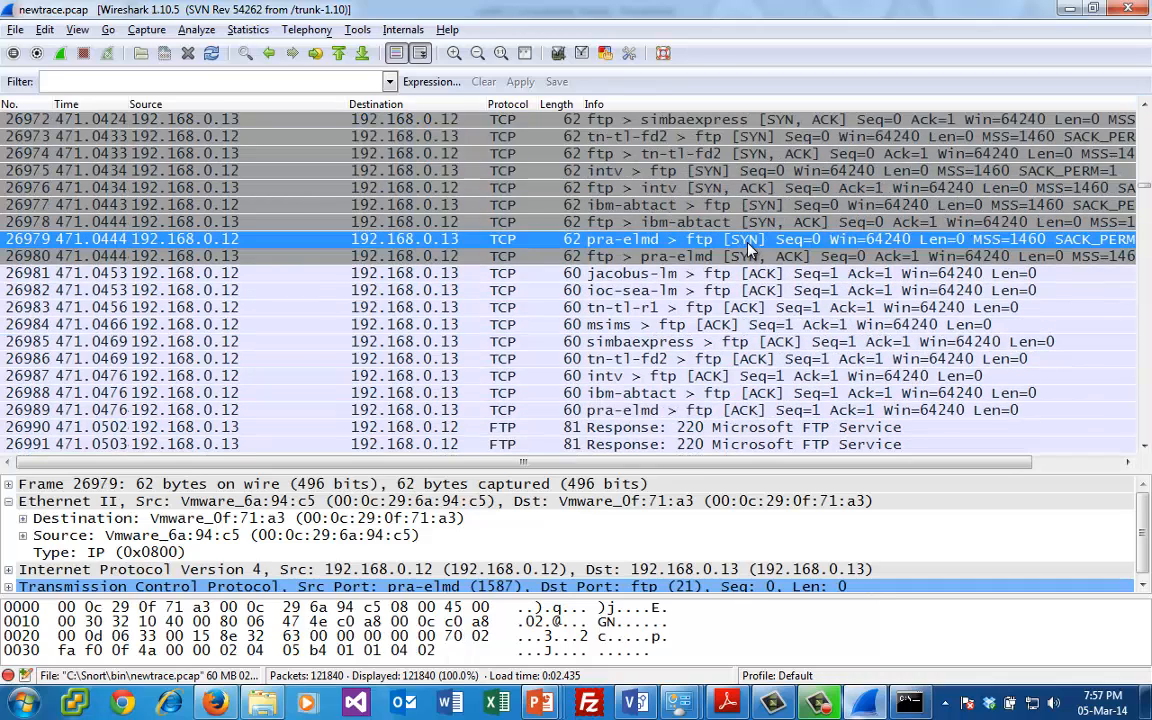
- Step through the SYN packets sent to the FTP port from the first one, packet 26960, to packet 26969
{"action": "left_click", "coordinate": [1145, 106]}
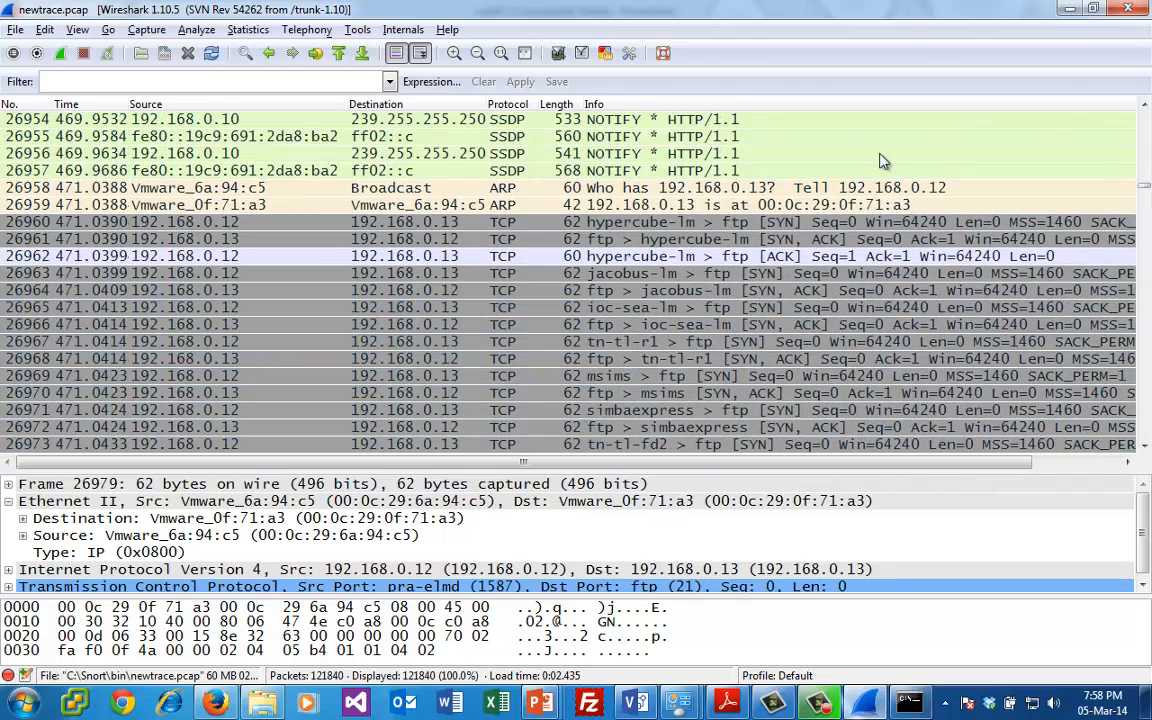
{"action": "left_click", "coordinate": [810, 224]}
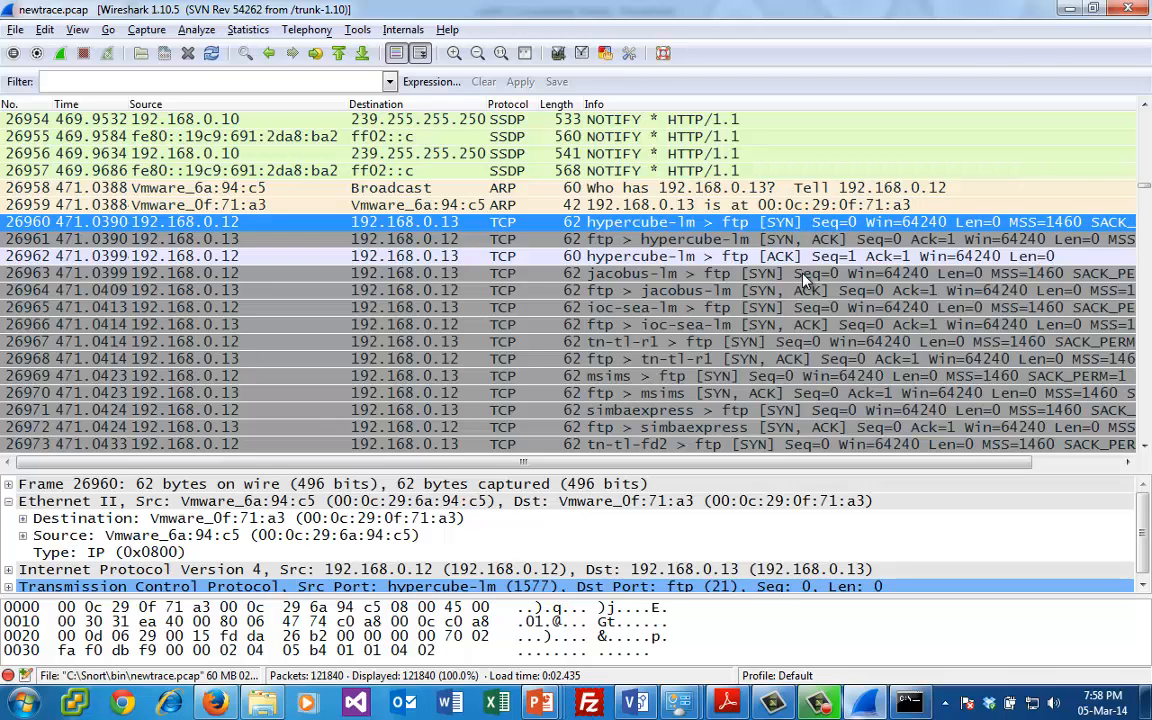
{"action": "key", "text": "Down"}
{"action": "key", "text": "Down"}
{"action": "key", "text": "Down"}
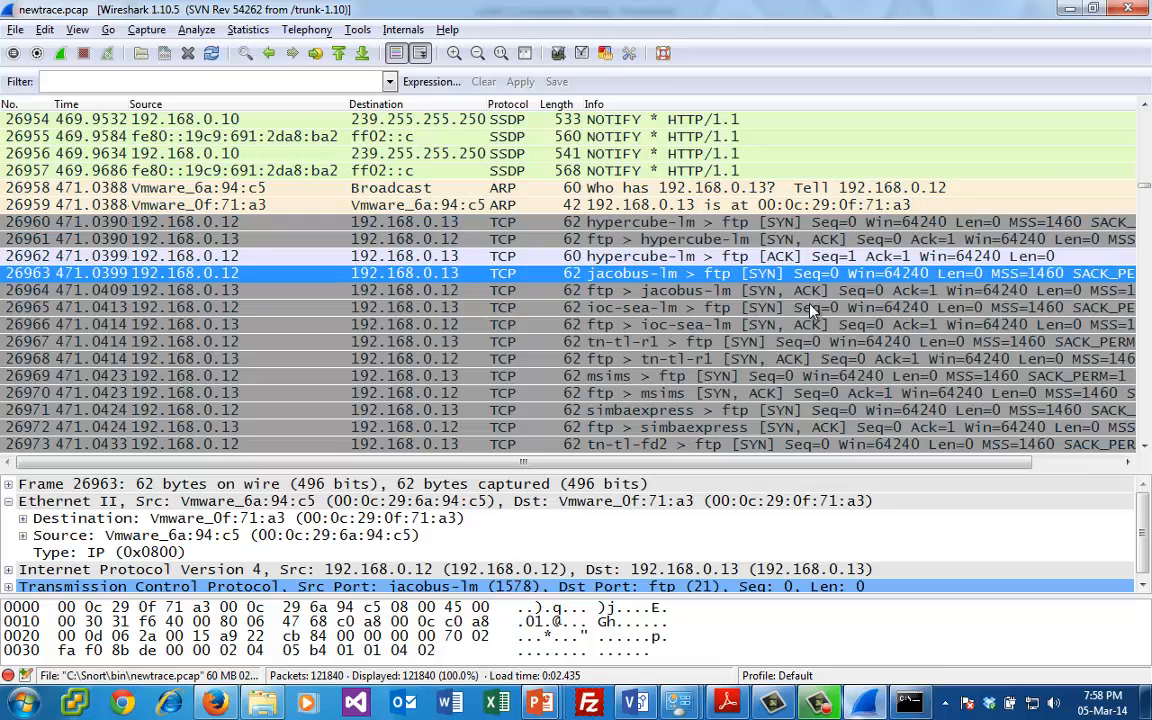
{"action": "left_click", "coordinate": [812, 308]}
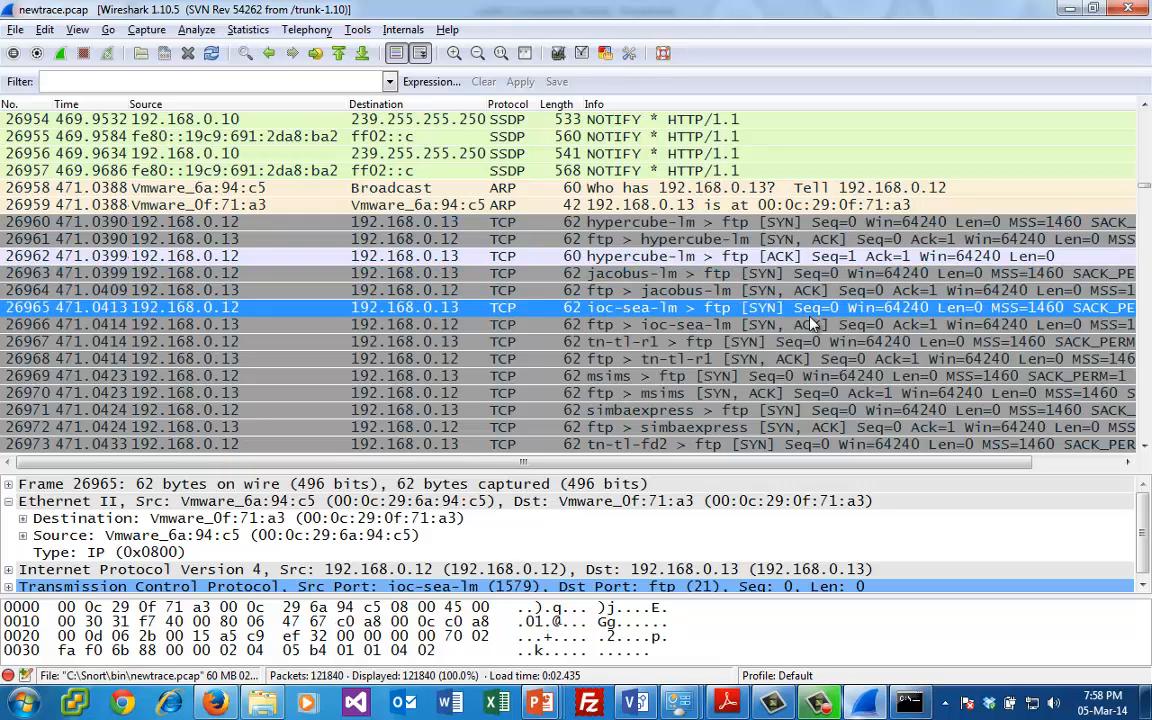
{"action": "left_click", "coordinate": [808, 343]}
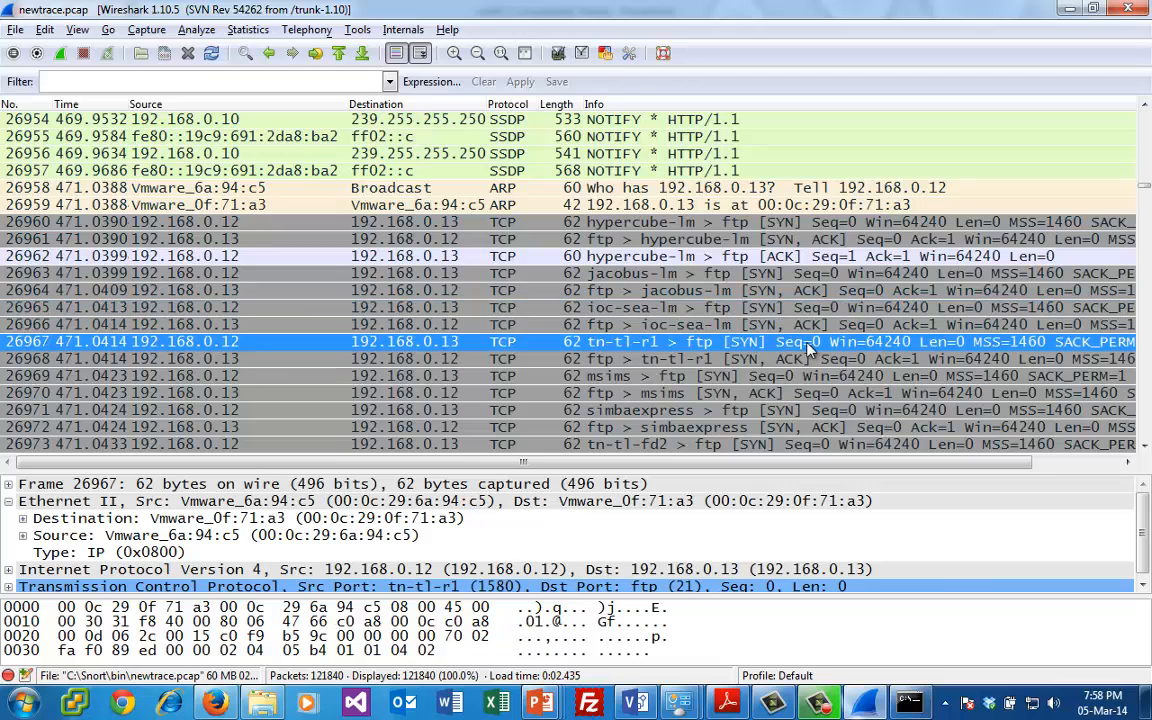
{"action": "left_click", "coordinate": [738, 377]}
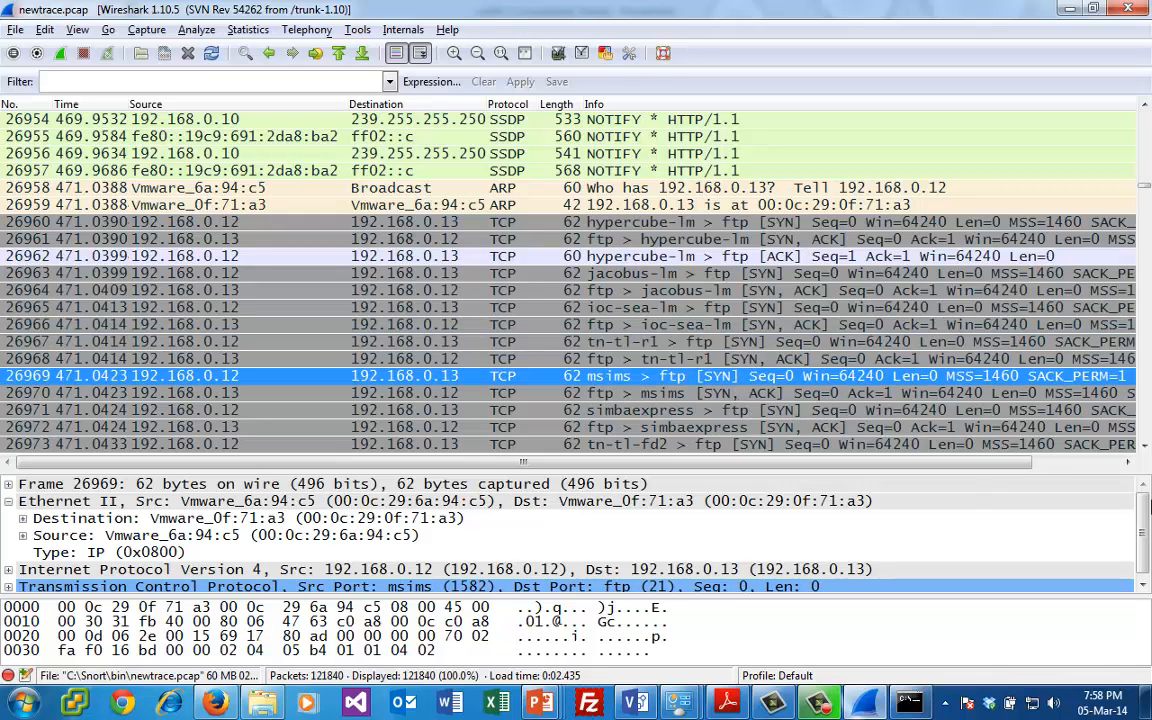
- Examine the run of 220 Microsoft FTP Service responses between packets 26990 and 26999, finishing on packet 26990
{"action": "left_click", "coordinate": [1145, 448]}
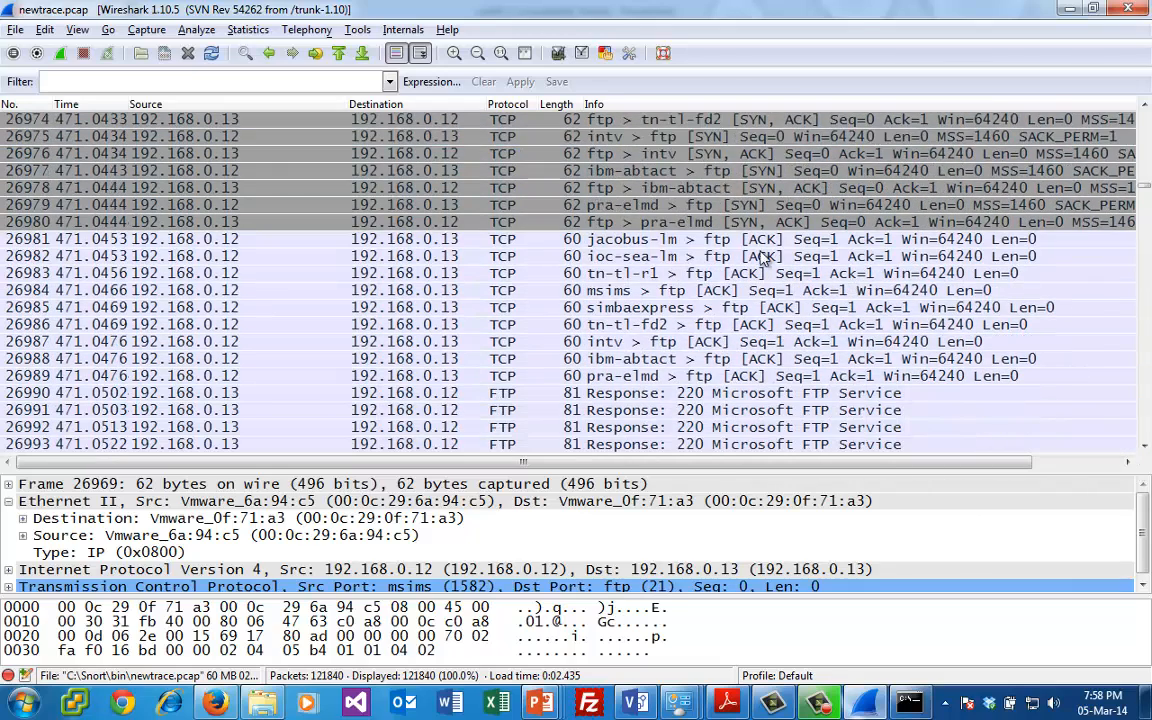
{"action": "left_click", "coordinate": [785, 394]}
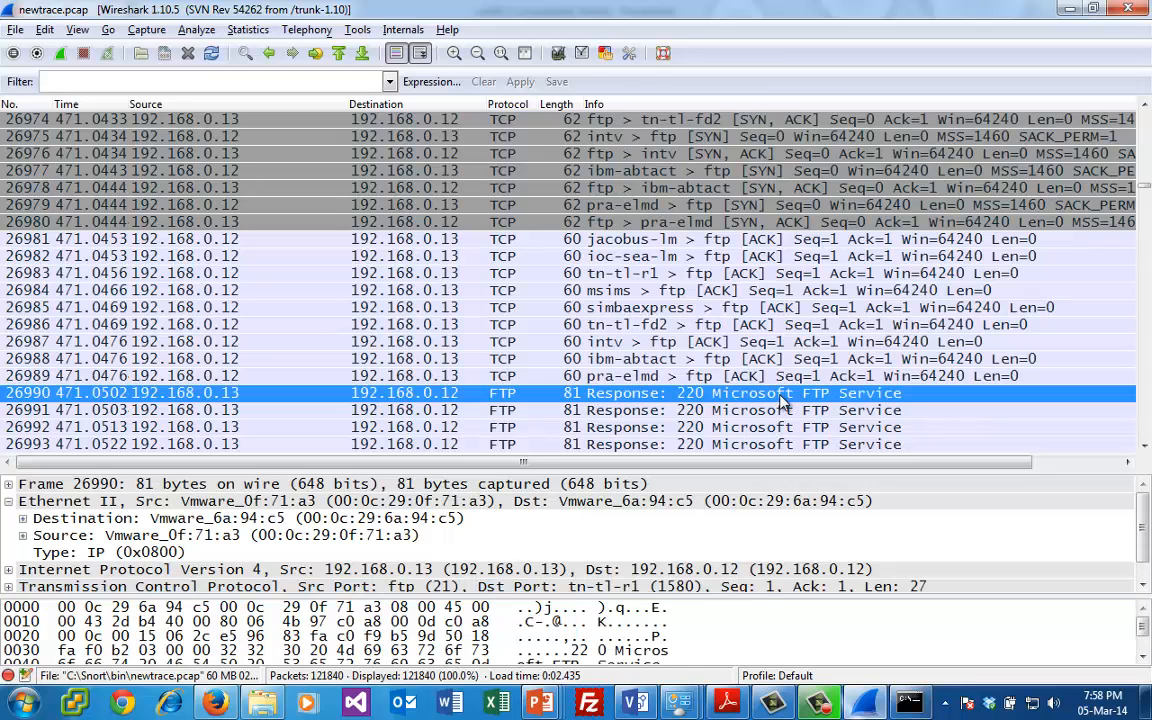
{"action": "left_click", "coordinate": [728, 410]}
{"action": "left_click", "coordinate": [966, 427]}
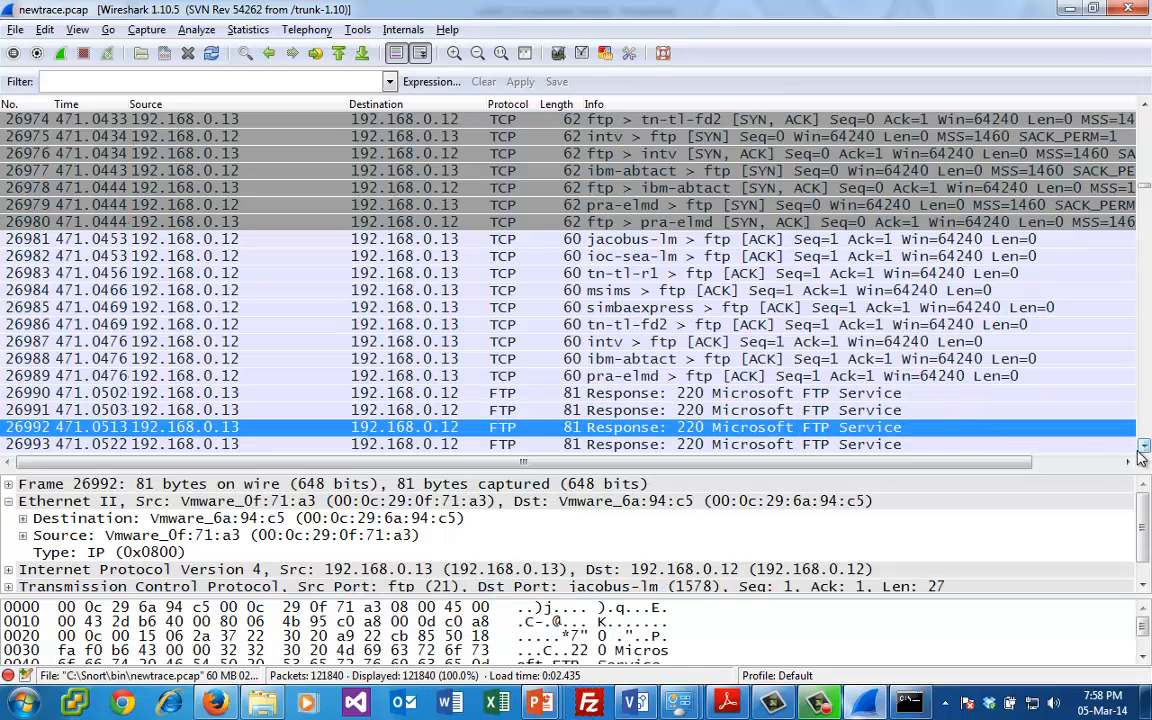
{"action": "scroll", "coordinate": [1025, 410], "scroll_direction": "down", "scroll_amount": 3}
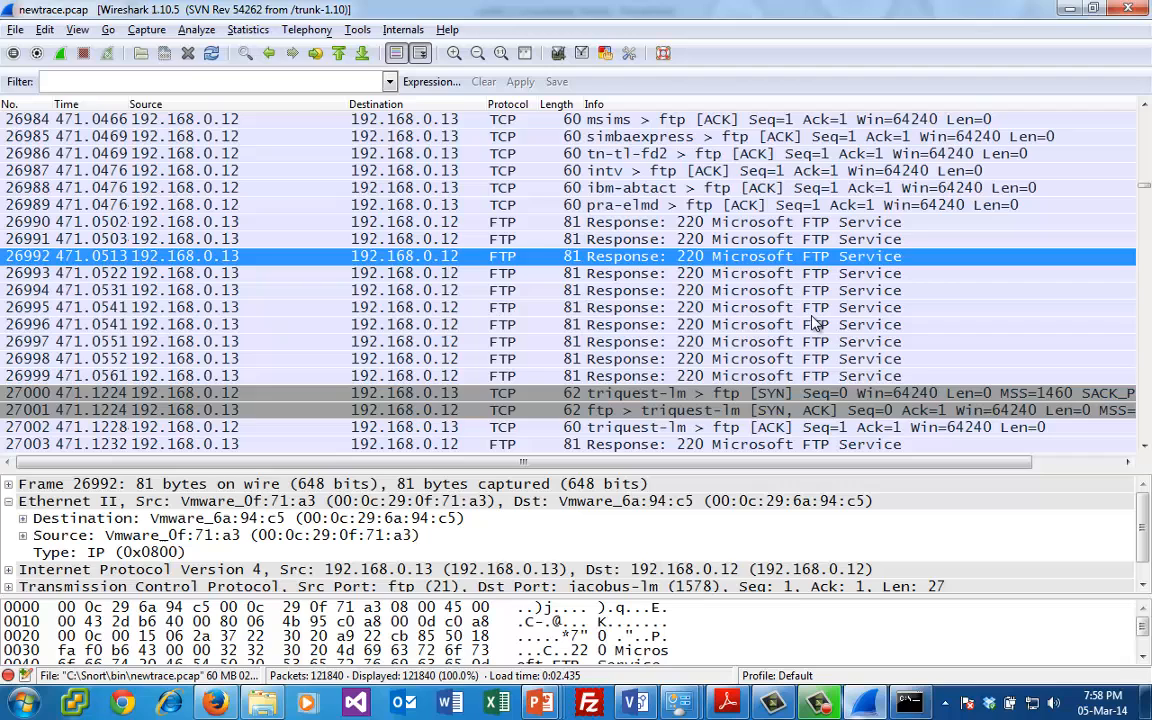
{"action": "left_click", "coordinate": [828, 375]}
{"action": "left_click", "coordinate": [830, 358]}
{"action": "left_click", "coordinate": [826, 341]}
{"action": "left_click", "coordinate": [826, 324]}
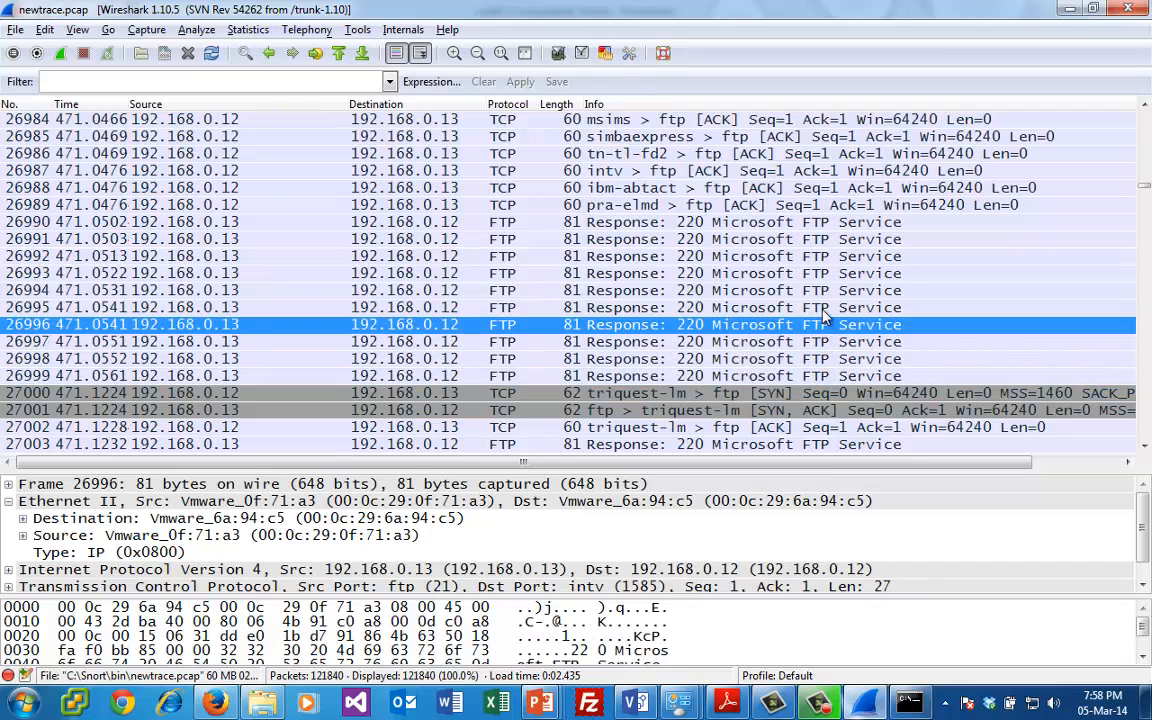
{"action": "left_click", "coordinate": [826, 307]}
{"action": "left_click", "coordinate": [826, 290]}
{"action": "left_click", "coordinate": [826, 273]}
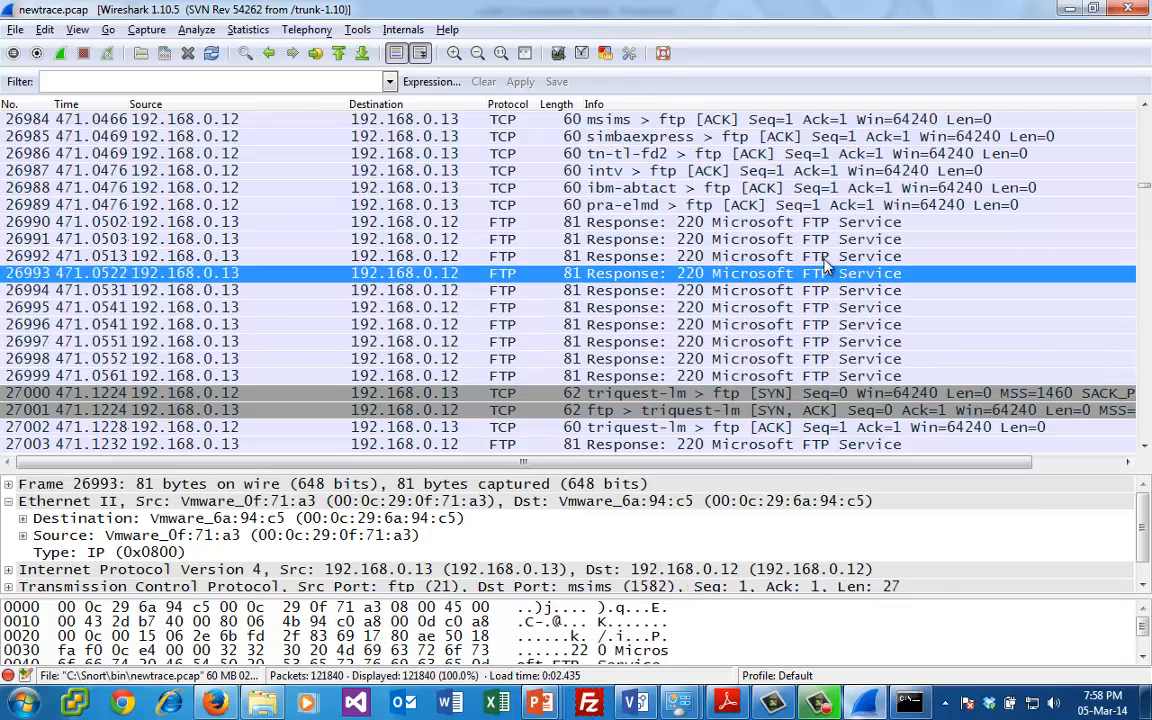
{"action": "left_click", "coordinate": [826, 256]}
{"action": "left_click", "coordinate": [826, 239]}
{"action": "left_click", "coordinate": [826, 222]}
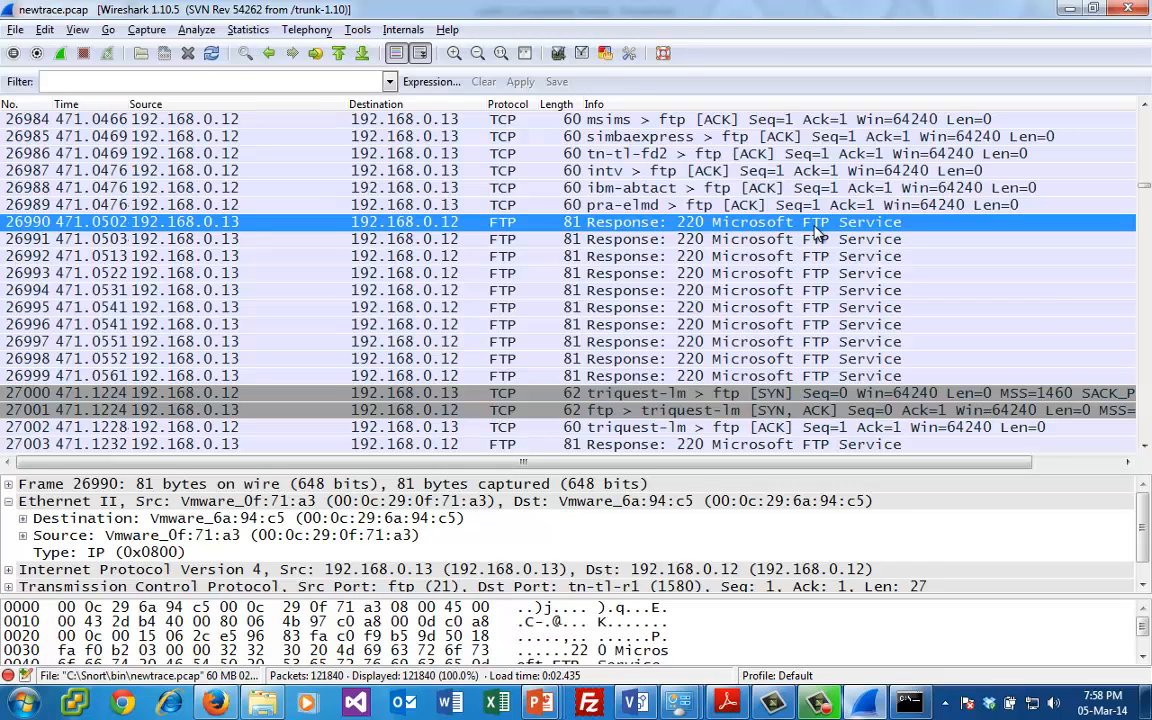
- Follow the TCP stream of FTP response packet 26990 and highlight its USER and PASS login attempts before putting the stream window away
{"action": "right_click", "coordinate": [738, 222]}
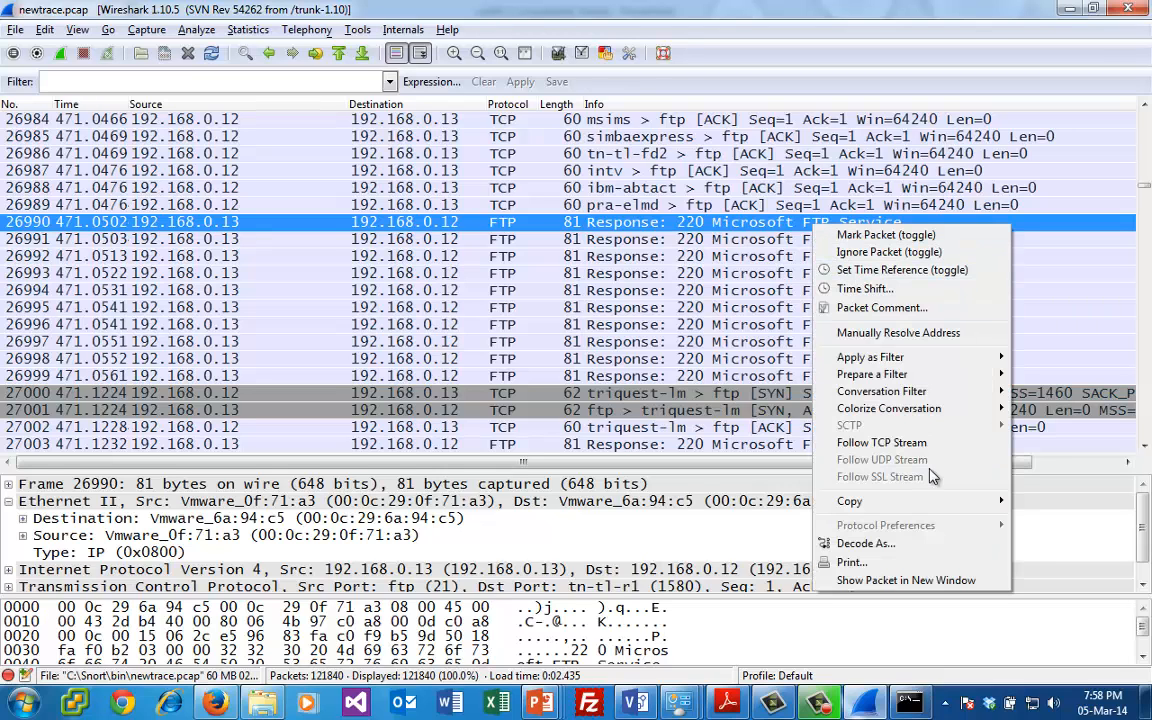
{"action": "left_click", "coordinate": [836, 422]}
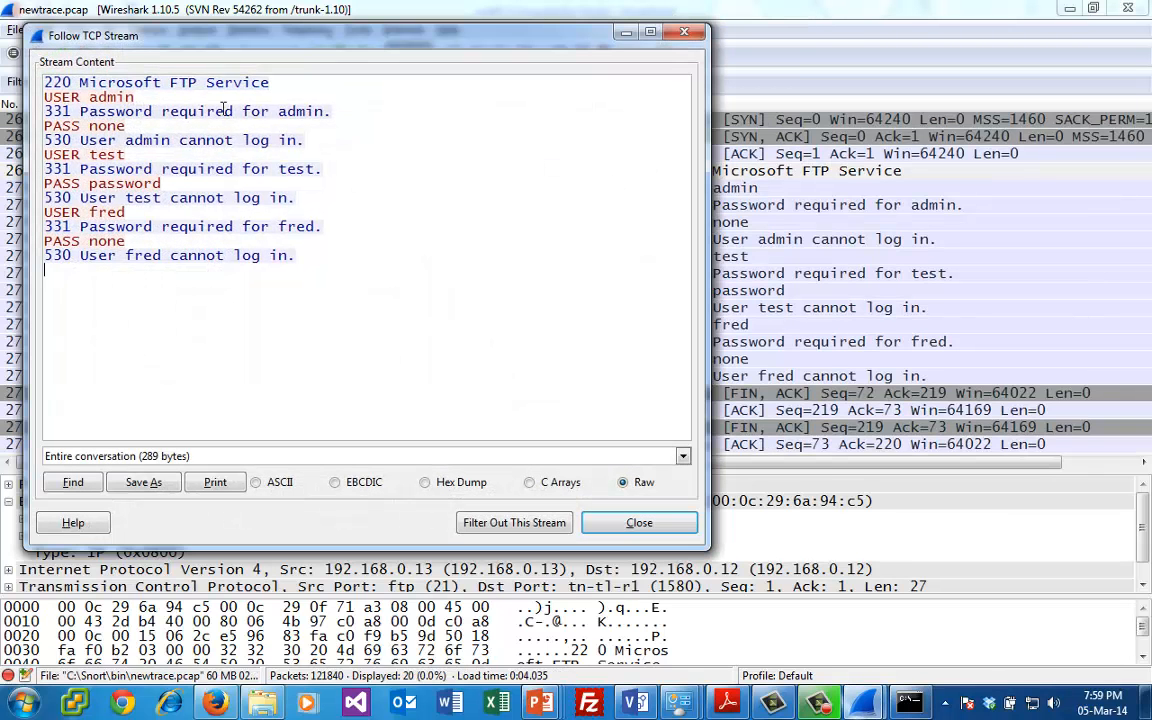
{"action": "left_click_drag", "start_coordinate": [130, 98], "coordinate": [33, 96]}
{"action": "left_click_drag", "start_coordinate": [127, 126], "coordinate": [41, 125]}
{"action": "left_click_drag", "start_coordinate": [136, 155], "coordinate": [61, 155]}
{"action": "left_click_drag", "start_coordinate": [164, 185], "coordinate": [52, 185]}
{"action": "left_click_drag", "start_coordinate": [145, 224], "coordinate": [62, 210]}
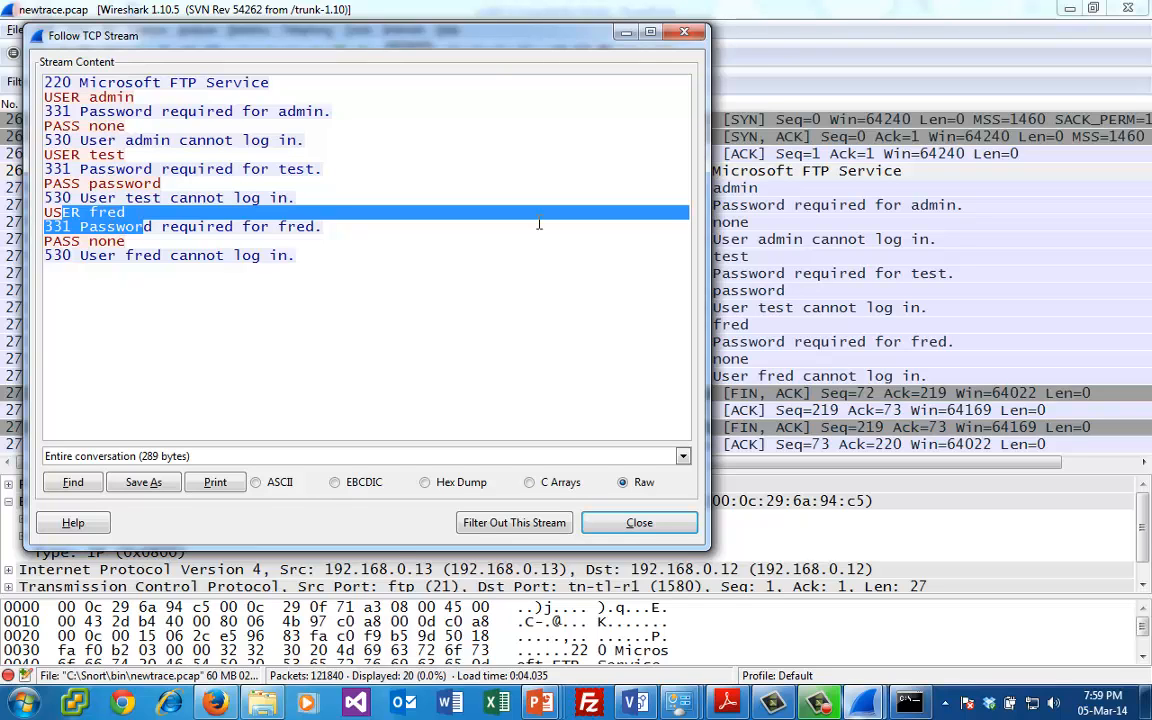
{"action": "left_click", "coordinate": [627, 33]}
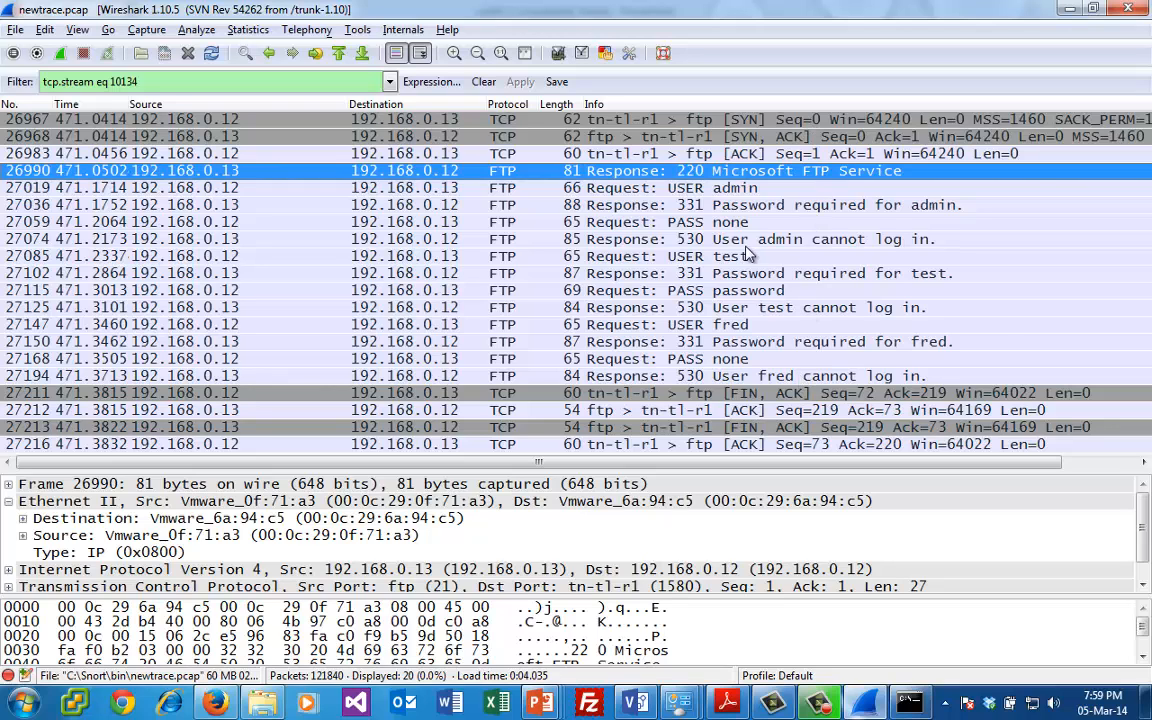
- Examine the FIN and ACK packets 27211 to 27216 that close the filtered FTP session
{"action": "left_click", "coordinate": [948, 393]}
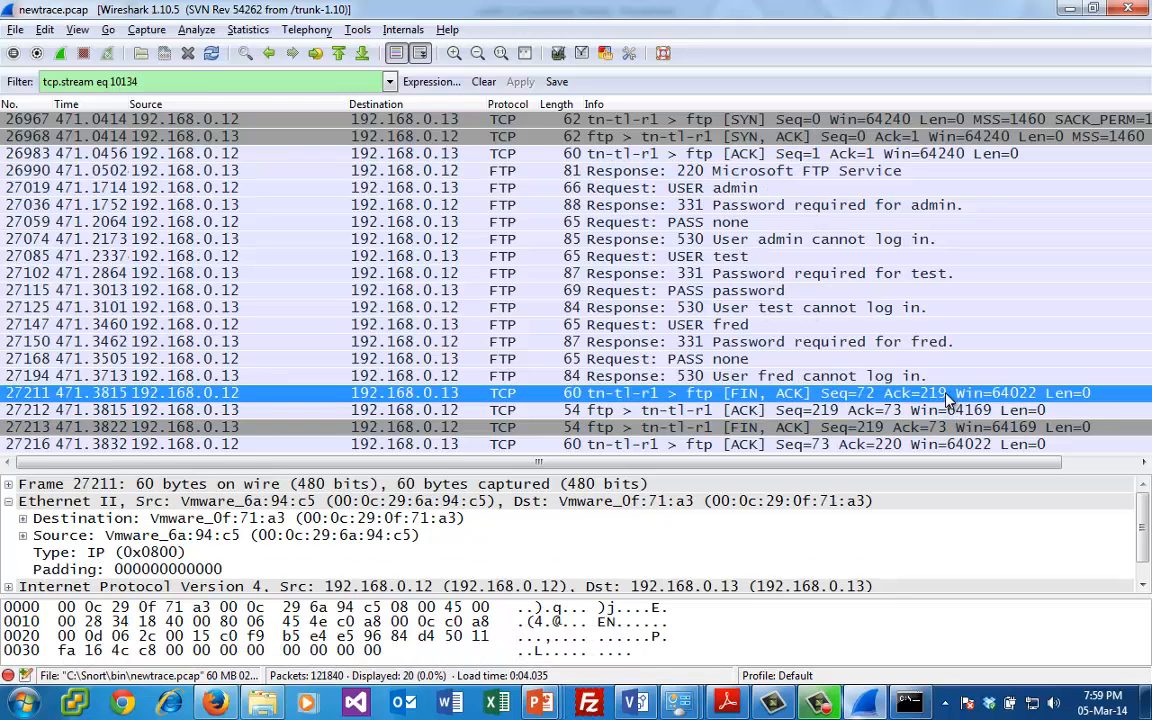
{"action": "key", "text": "Down"}
{"action": "key", "text": "Down"}
{"action": "key", "text": "Down"}
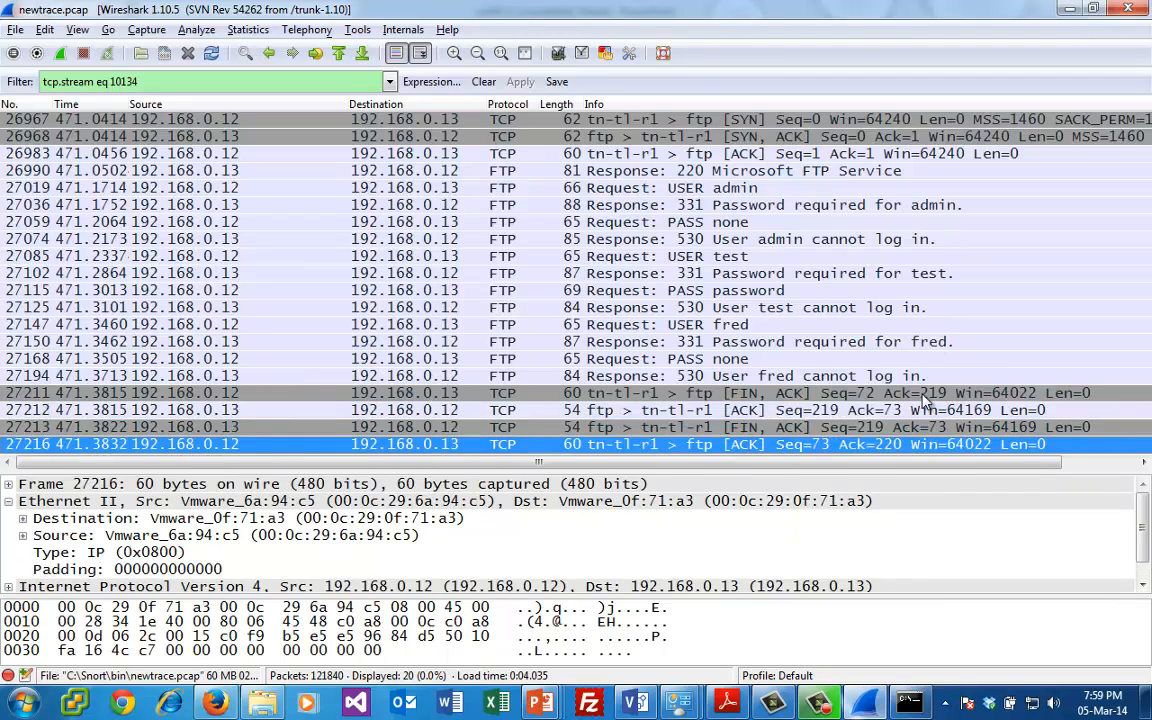
{"action": "left_click", "coordinate": [882, 427]}
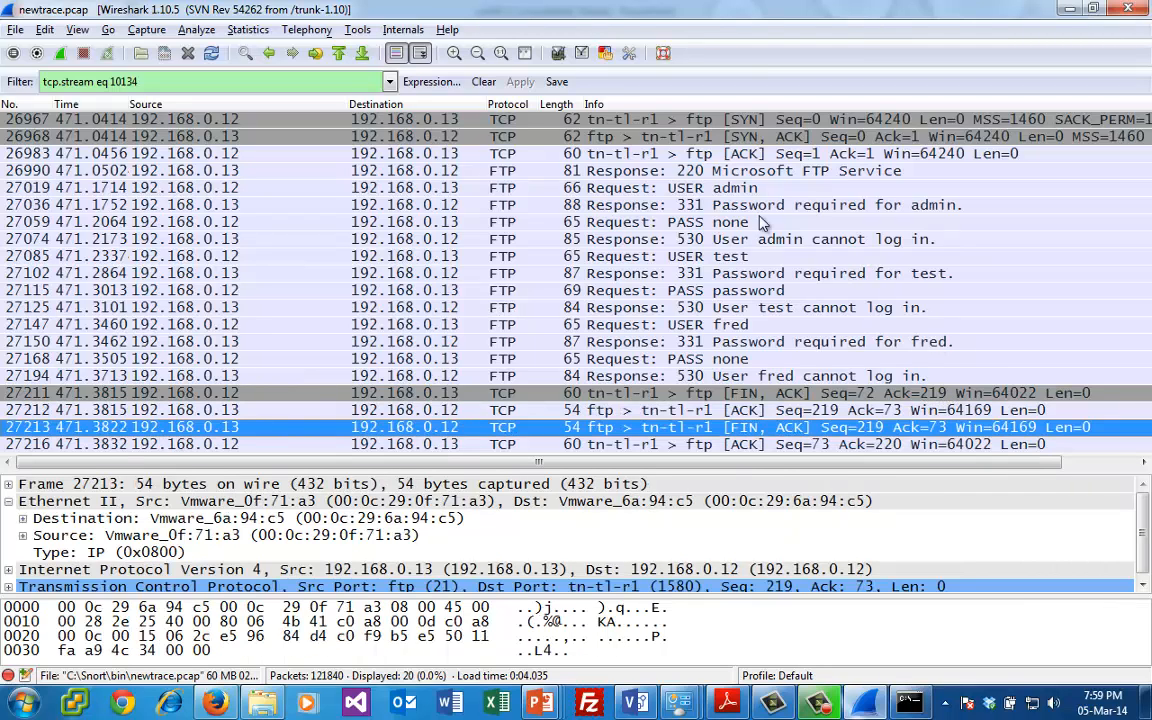
- Clear the stream filter and look through the traffic after packet 27213, returning to the FTP login attempts around packet 27190
{"action": "left_click", "coordinate": [483, 81]}
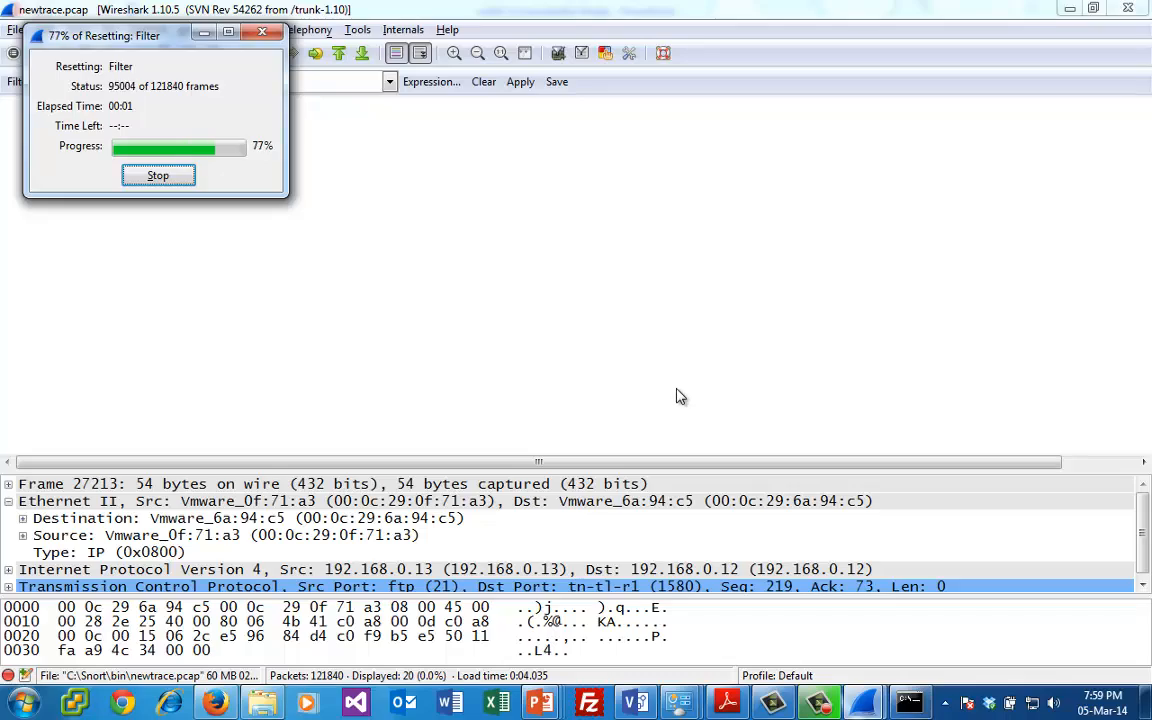
{"action": "key", "text": "Down"}
{"action": "key", "text": "Down"}
{"action": "key", "text": "Down"}
{"action": "key", "text": "Down"}
{"action": "key", "text": "Down"}
{"action": "key", "text": "Down"}
{"action": "key", "text": "Down"}
{"action": "key", "text": "Down"}
{"action": "key", "text": "Down"}
{"action": "key", "text": "Down"}
{"action": "key", "text": "Down"}
{"action": "key", "text": "Down"}
{"action": "key", "text": "Down"}
{"action": "key", "text": "Down"}
{"action": "key", "text": "Down"}
{"action": "key", "text": "Down"}
{"action": "key", "text": "Down"}
{"action": "key", "text": "Down"}
{"action": "key", "text": "Down"}
{"action": "key", "text": "Down"}
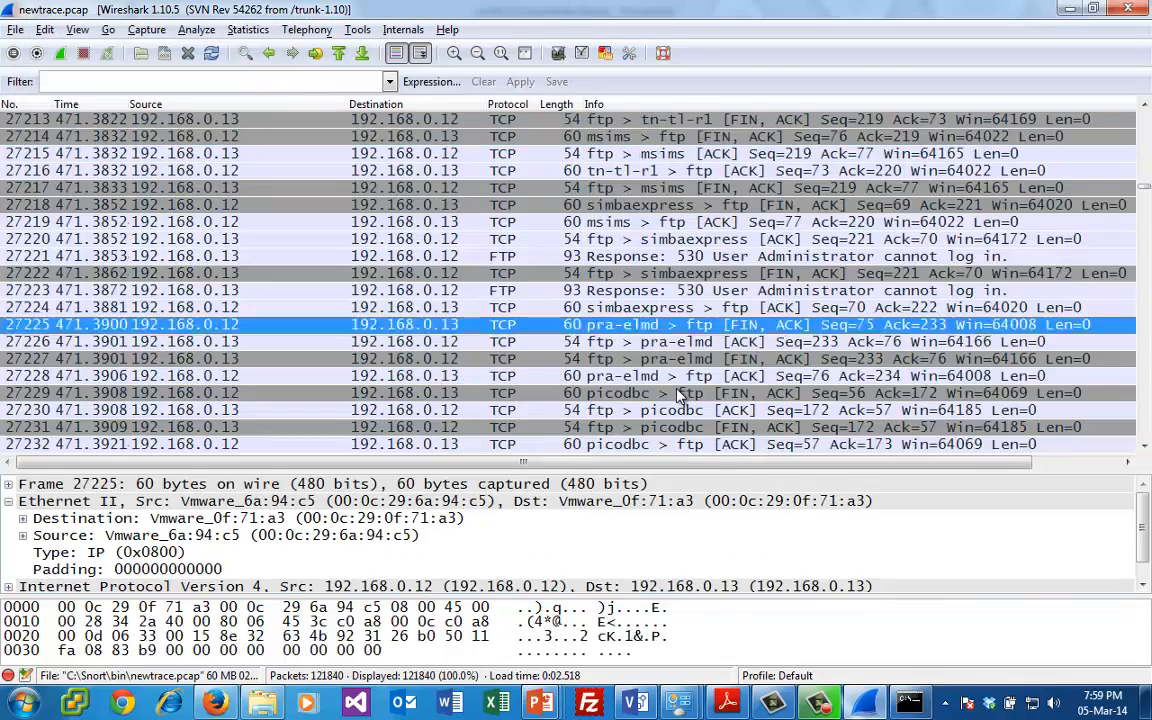
{"action": "key", "text": "Down"}
{"action": "key", "text": "Down"}
{"action": "key", "text": "Down"}
{"action": "key", "text": "Down"}
{"action": "key", "text": "Down"}
{"action": "key", "text": "Down"}
{"action": "key", "text": "Down"}
{"action": "key", "text": "Down"}
{"action": "key", "text": "Down"}
{"action": "key", "text": "Down"}
{"action": "key", "text": "Down"}
{"action": "key", "text": "Down"}
{"action": "key", "text": "Down"}
{"action": "key", "text": "Down"}
{"action": "key", "text": "Down"}
{"action": "key", "text": "Down"}
{"action": "key", "text": "Down"}
{"action": "key", "text": "Down"}
{"action": "key", "text": "Down"}
{"action": "key", "text": "Down"}
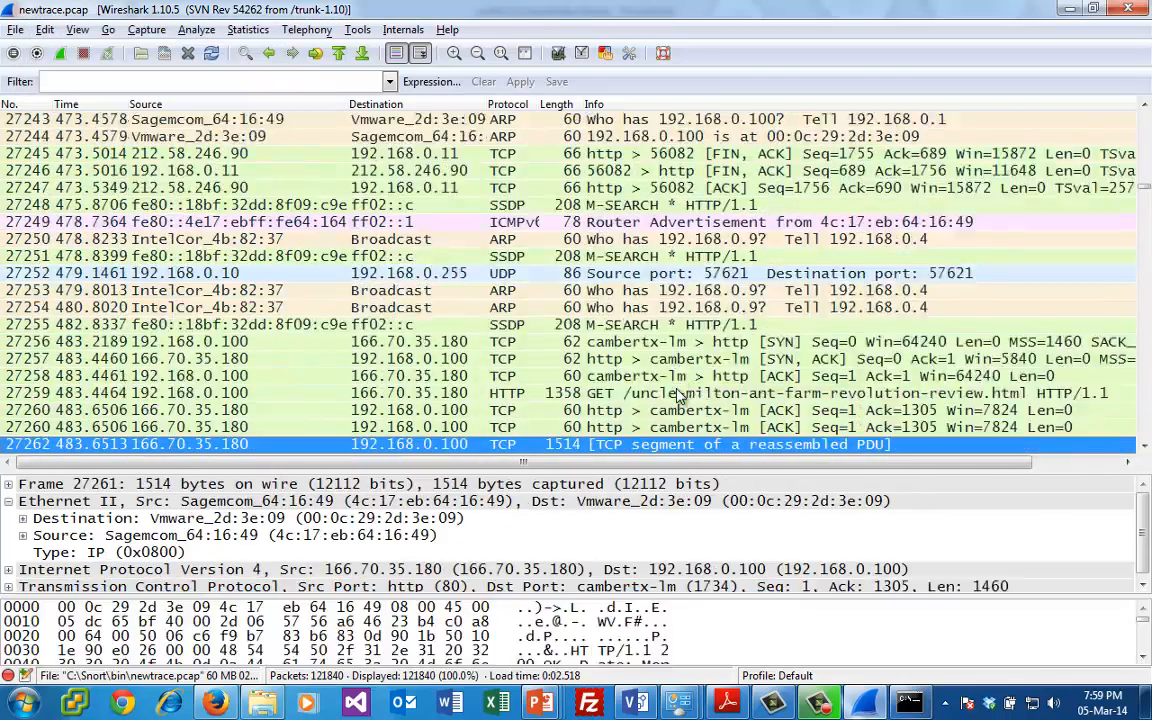
{"action": "key", "text": "Down"}
{"action": "key", "text": "Down"}
{"action": "key", "text": "Down"}
{"action": "key", "text": "Down"}
{"action": "key", "text": "Down"}
{"action": "key", "text": "Down"}
{"action": "key", "text": "Down"}
{"action": "key", "text": "Down"}
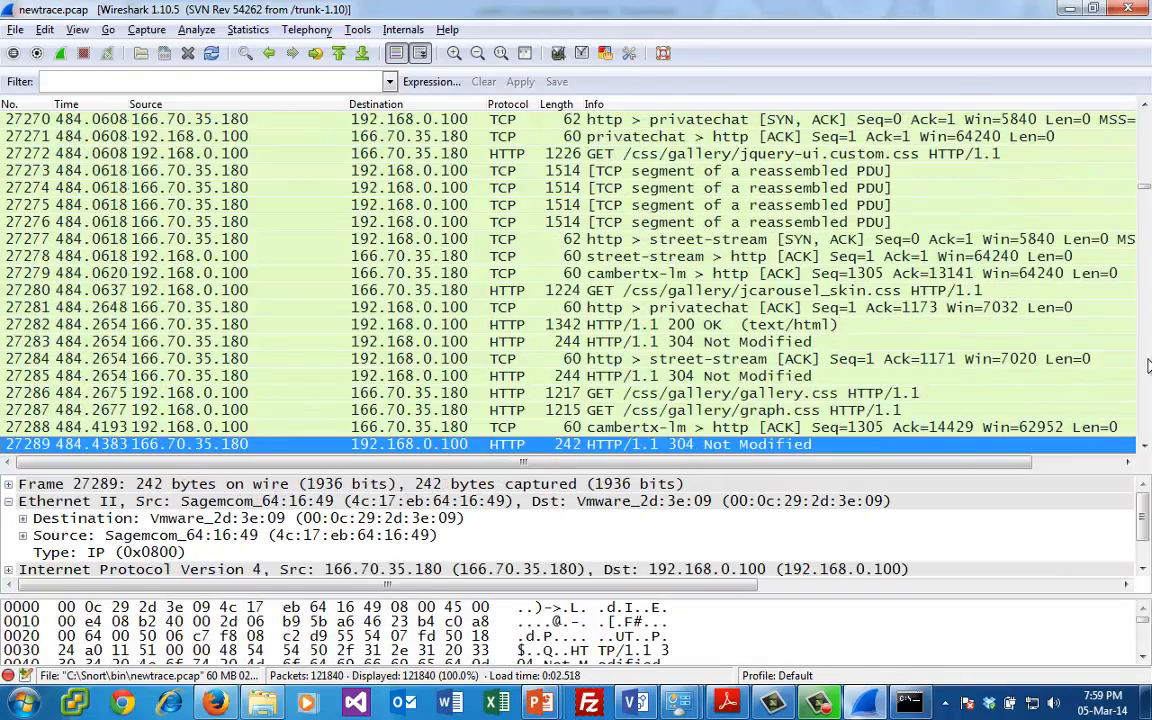
{"action": "scroll", "coordinate": [1148, 366], "scroll_direction": "down", "scroll_amount": 20}
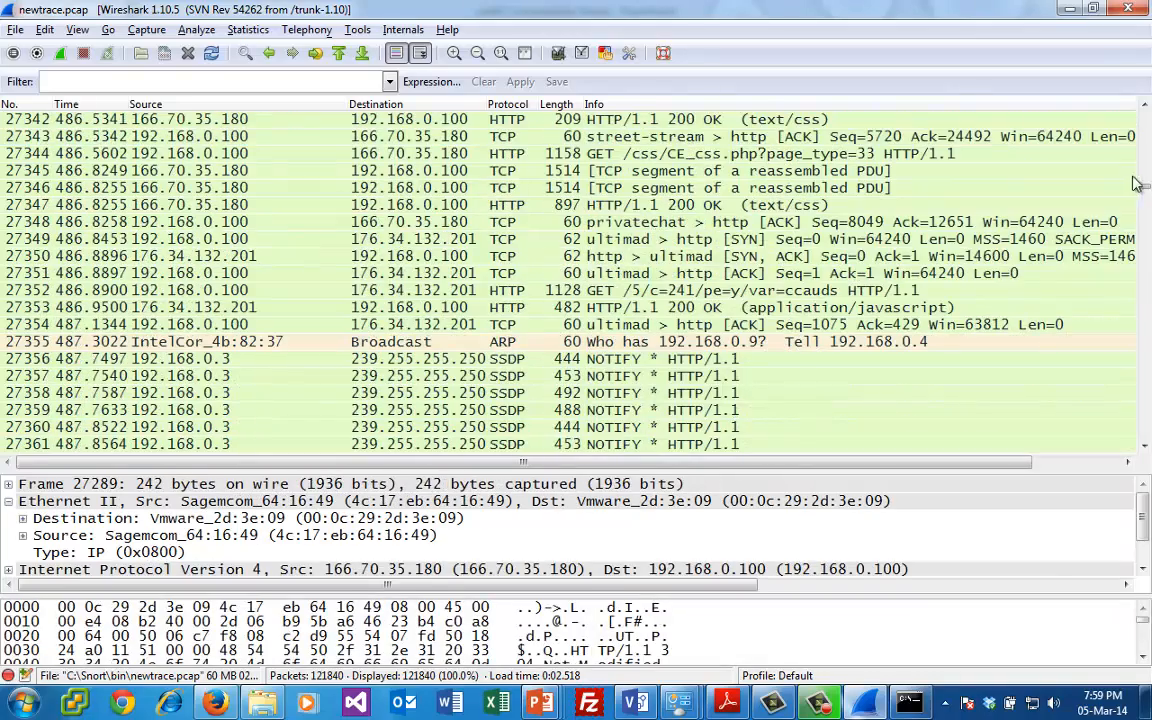
{"action": "scroll", "coordinate": [1137, 183], "scroll_direction": "up", "scroll_amount": 20}
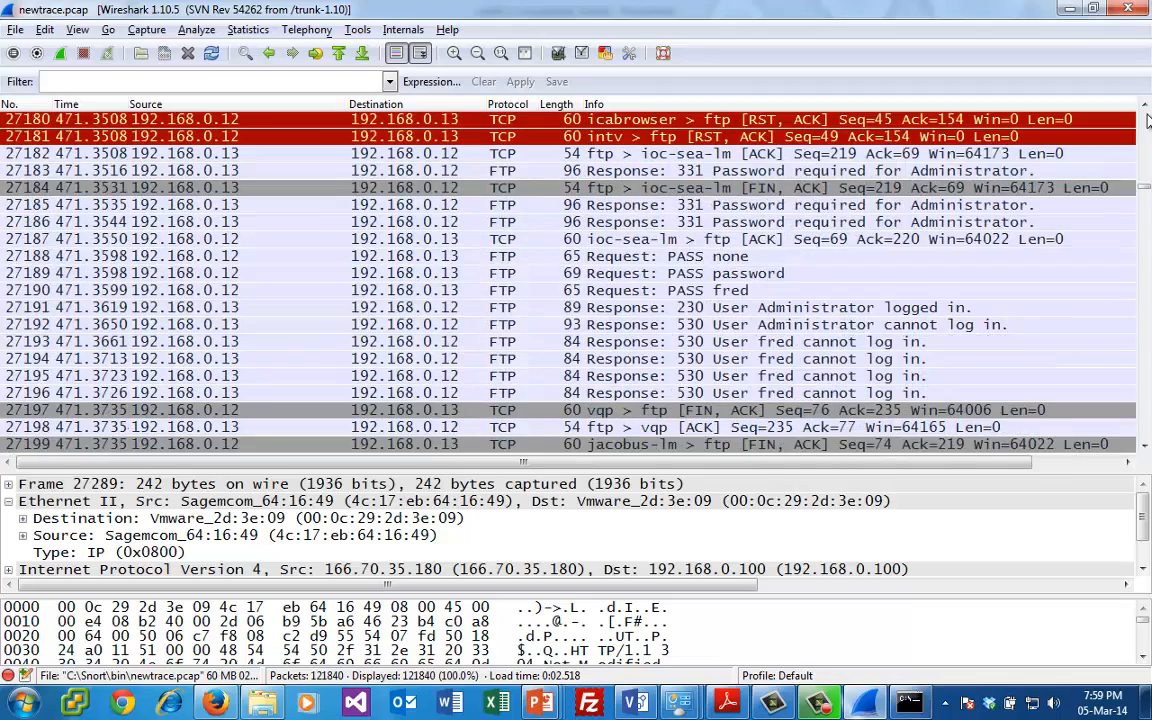
- Inspect the FTP login requests just before the reset packets, moving from packet 27180 up to packet 27172
{"action": "left_click", "coordinate": [715, 121]}
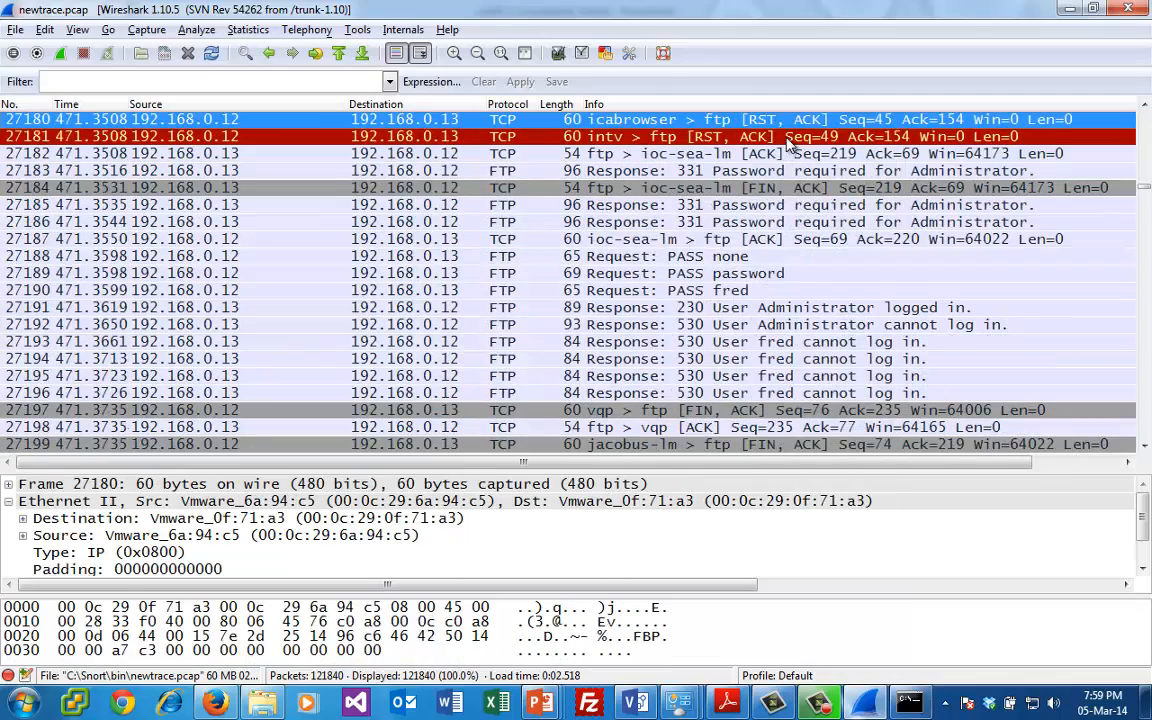
{"action": "key", "text": "Up"}
{"action": "key", "text": "Up"}
{"action": "key", "text": "Up"}
{"action": "key", "text": "Up"}
{"action": "key", "text": "Up"}
{"action": "key", "text": "Up"}
{"action": "key", "text": "Up"}
{"action": "key", "text": "Up"}
{"action": "key", "text": "Up"}
{"action": "key", "text": "Down"}
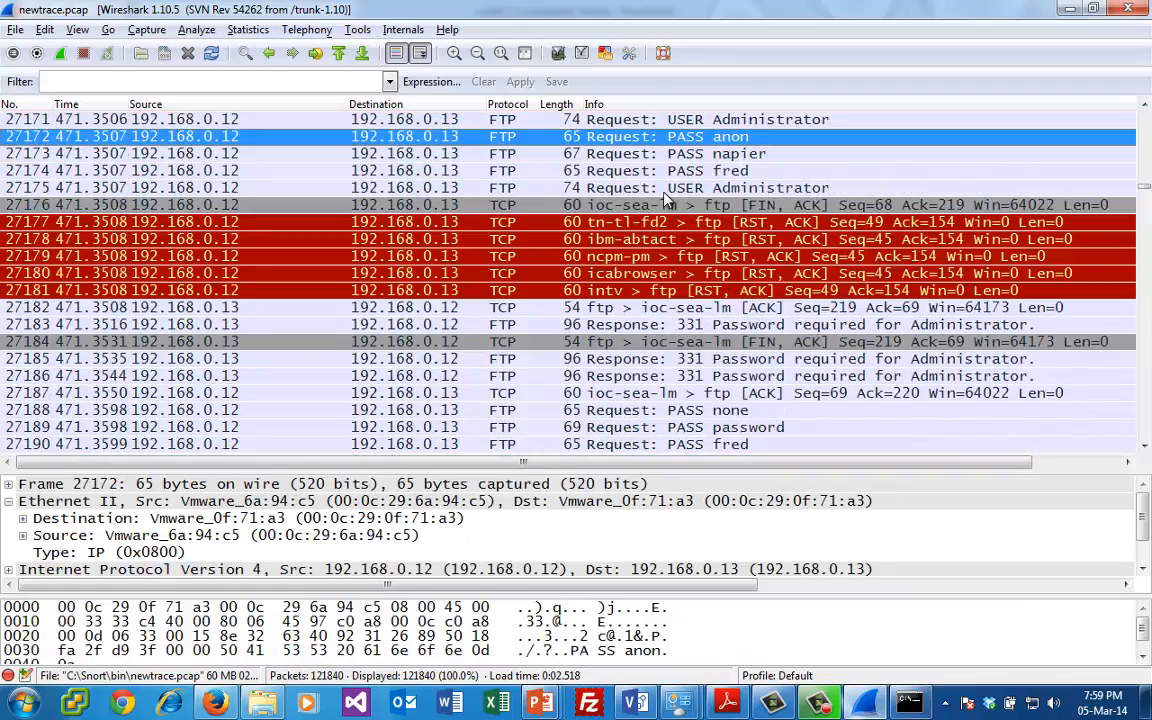
- Filter the capture for FTP service-ready responses with ftp.response.code==220
{"action": "left_click", "coordinate": [389, 81]}
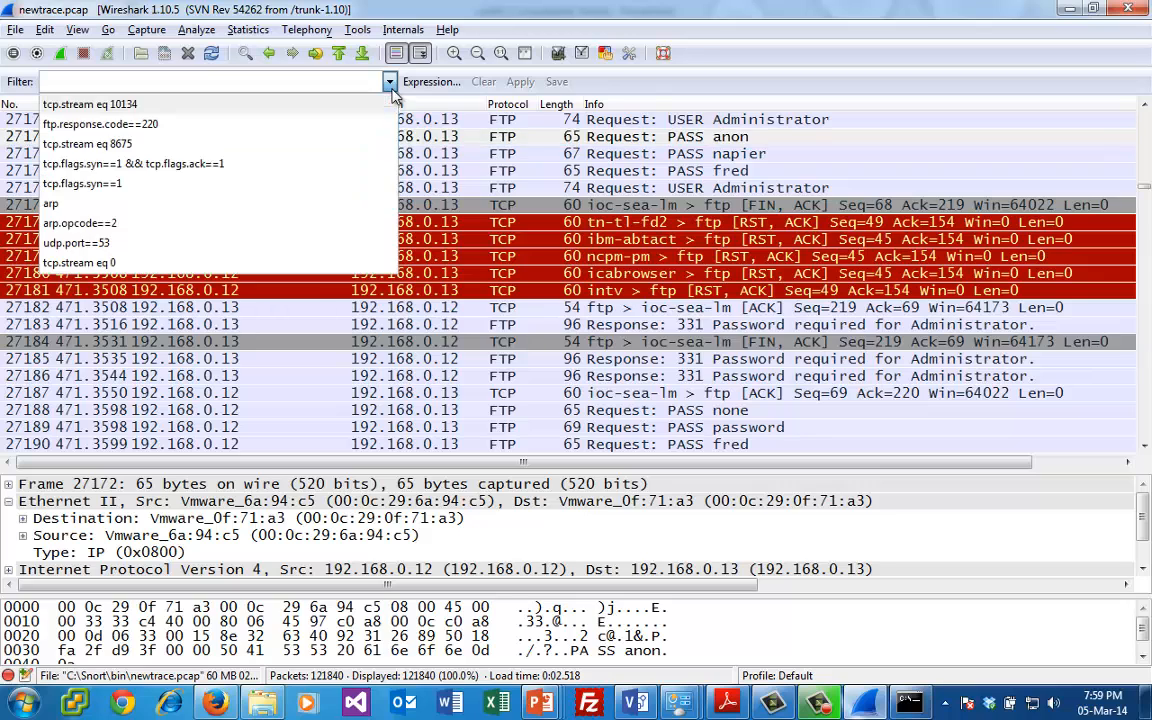
{"action": "left_click", "coordinate": [239, 79]}
{"action": "type", "text": "ftp"}
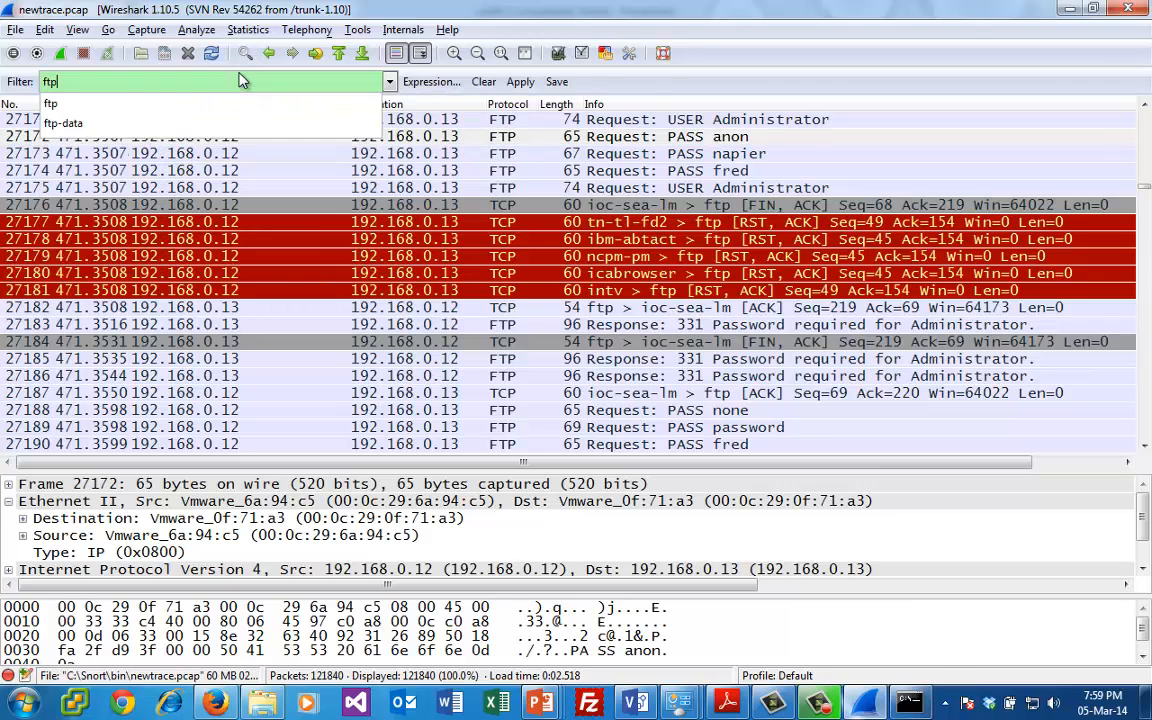
{"action": "type", "text": ".response."}
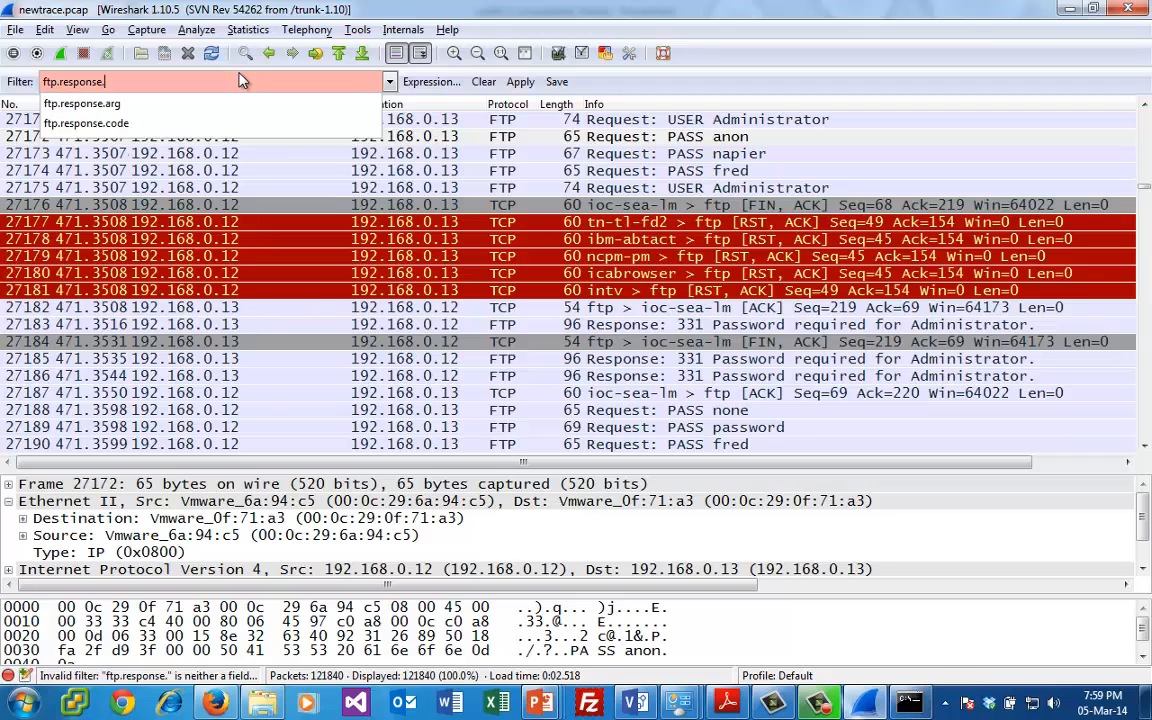
{"action": "type", "text": "code==220"}
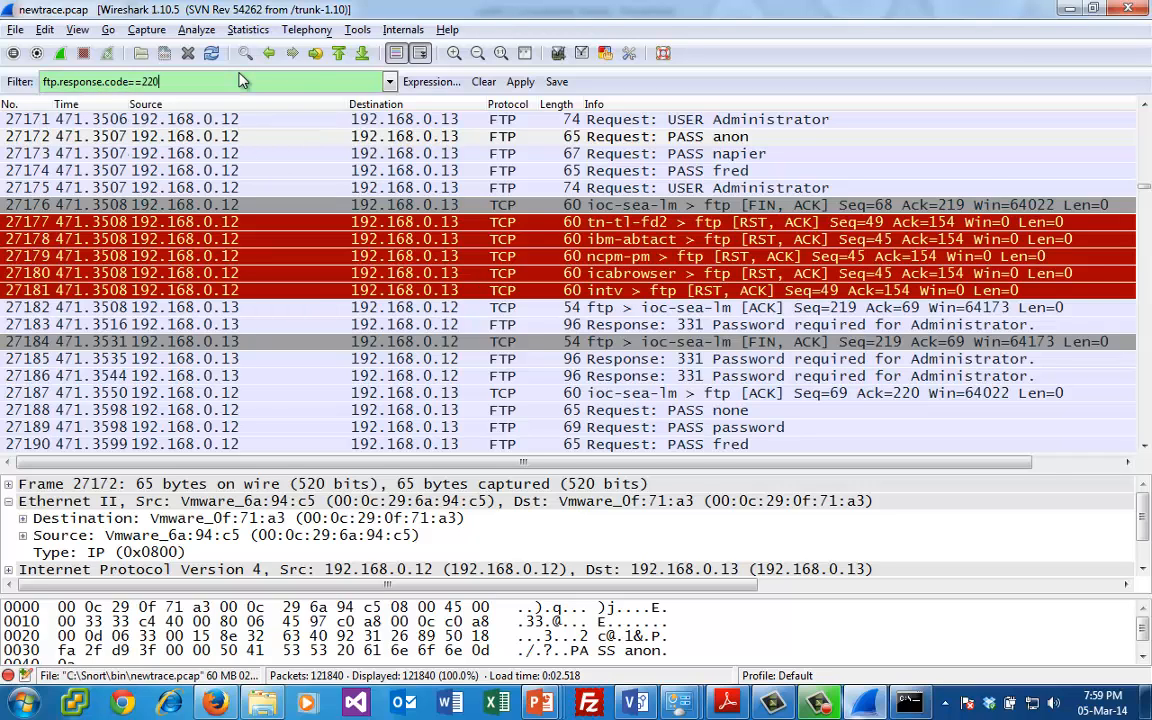
{"action": "key", "text": "Return"}
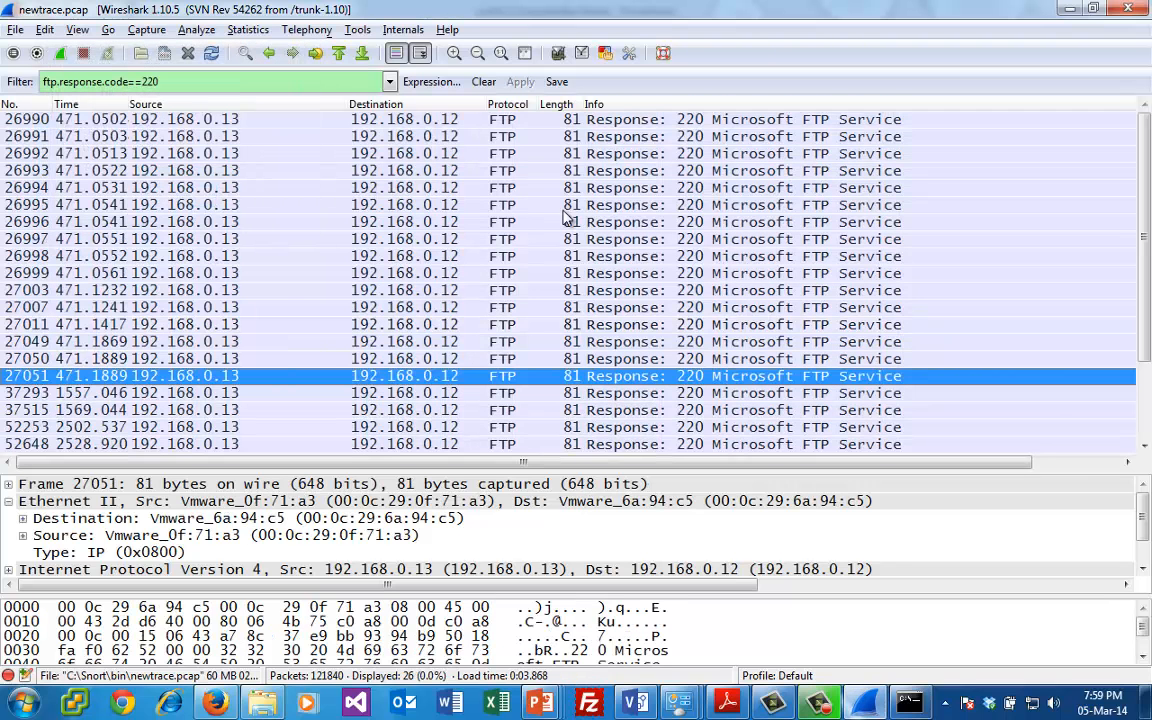
- Follow the TCP stream of FTP response packet 26995, highlight the attempted usernames and passwords, and close the stream window
{"action": "left_click", "coordinate": [556, 204]}
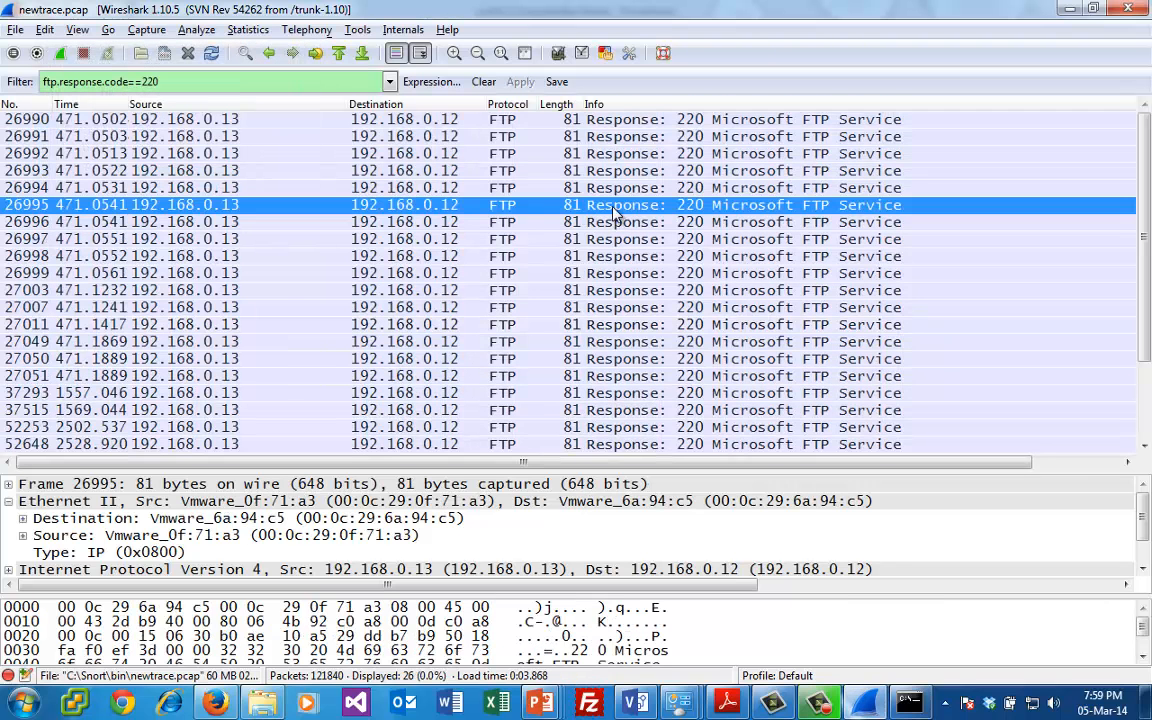
{"action": "right_click", "coordinate": [552, 204]}
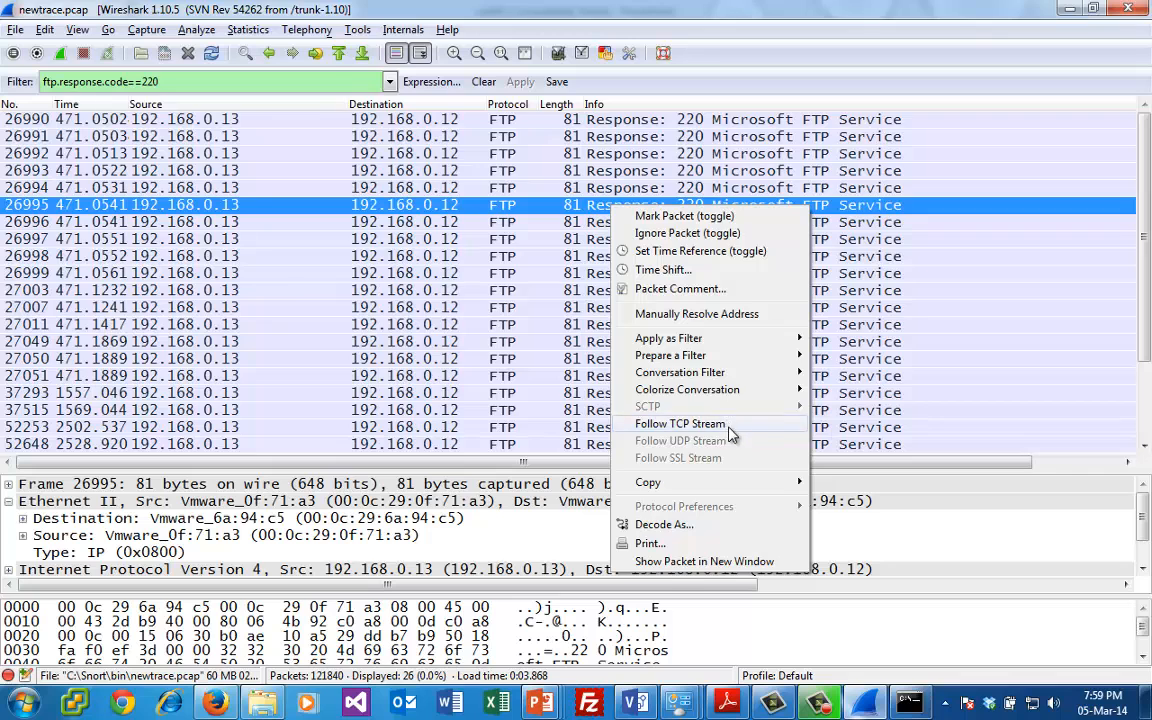
{"action": "left_click", "coordinate": [655, 380]}
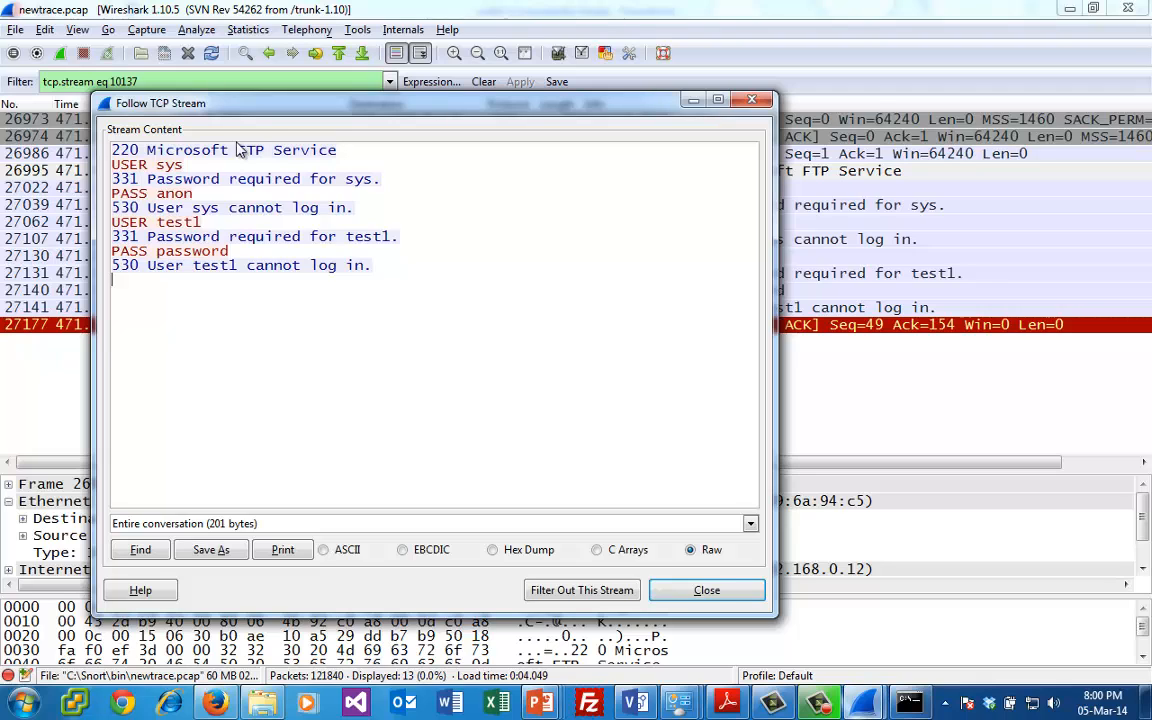
{"action": "double_click", "coordinate": [170, 165]}
{"action": "double_click", "coordinate": [182, 196]}
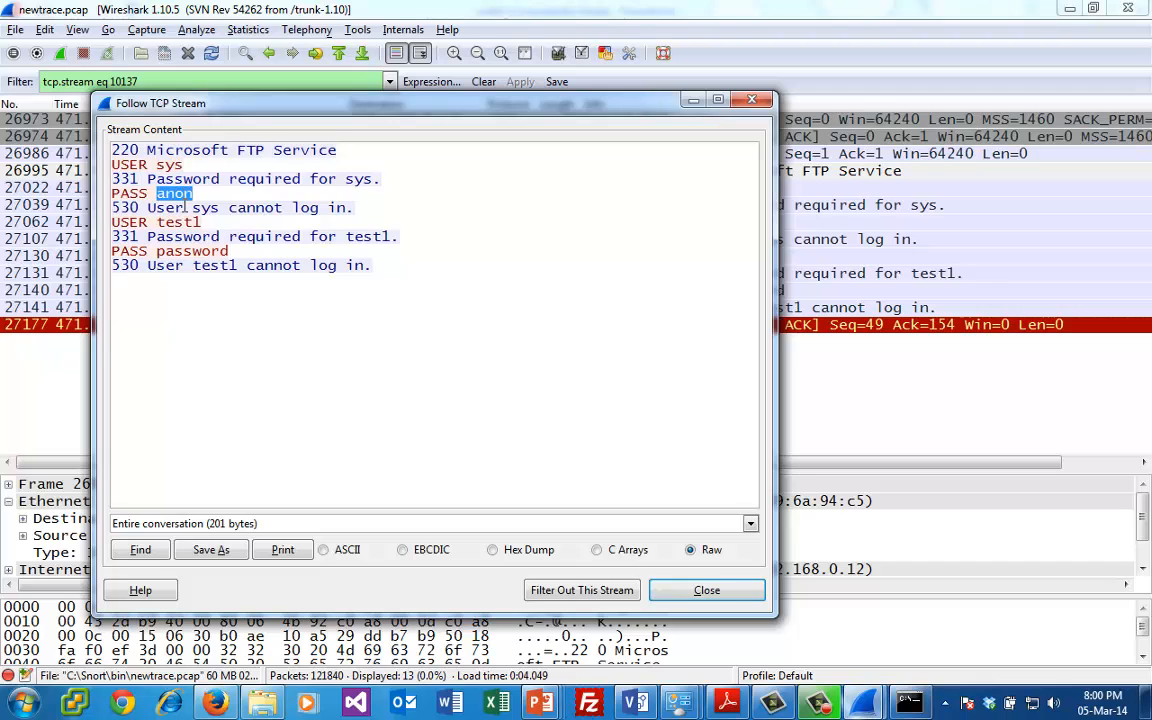
{"action": "double_click", "coordinate": [182, 222]}
{"action": "double_click", "coordinate": [190, 251]}
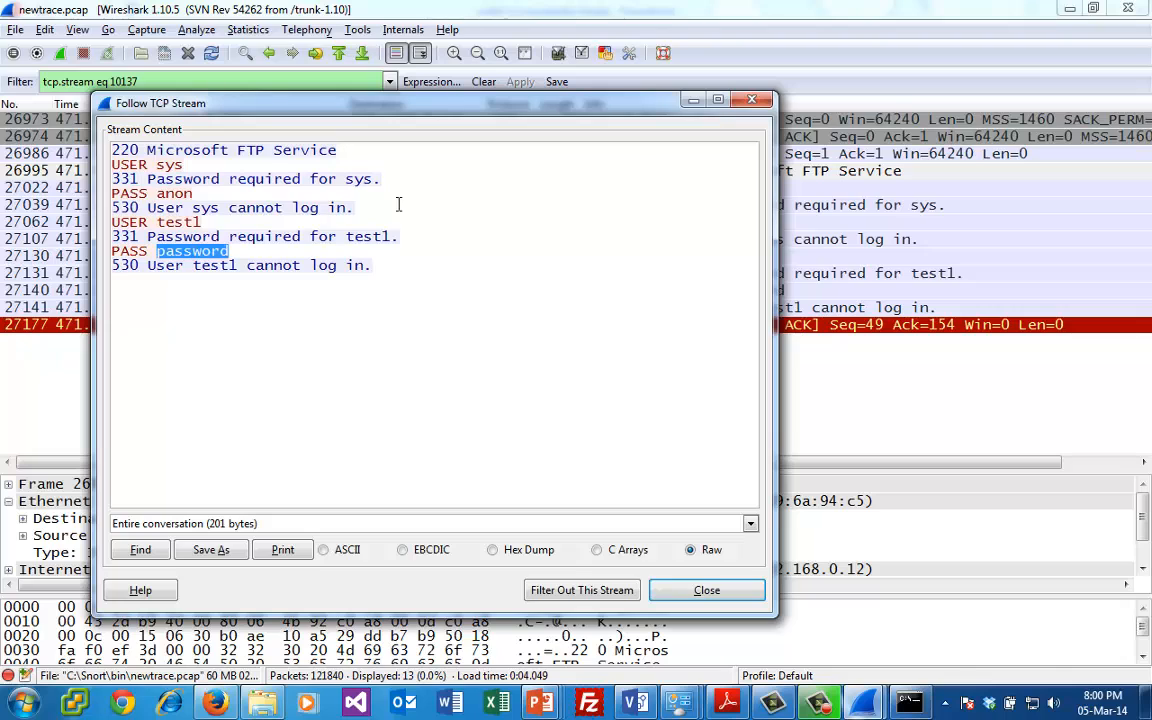
{"action": "left_click", "coordinate": [752, 101]}
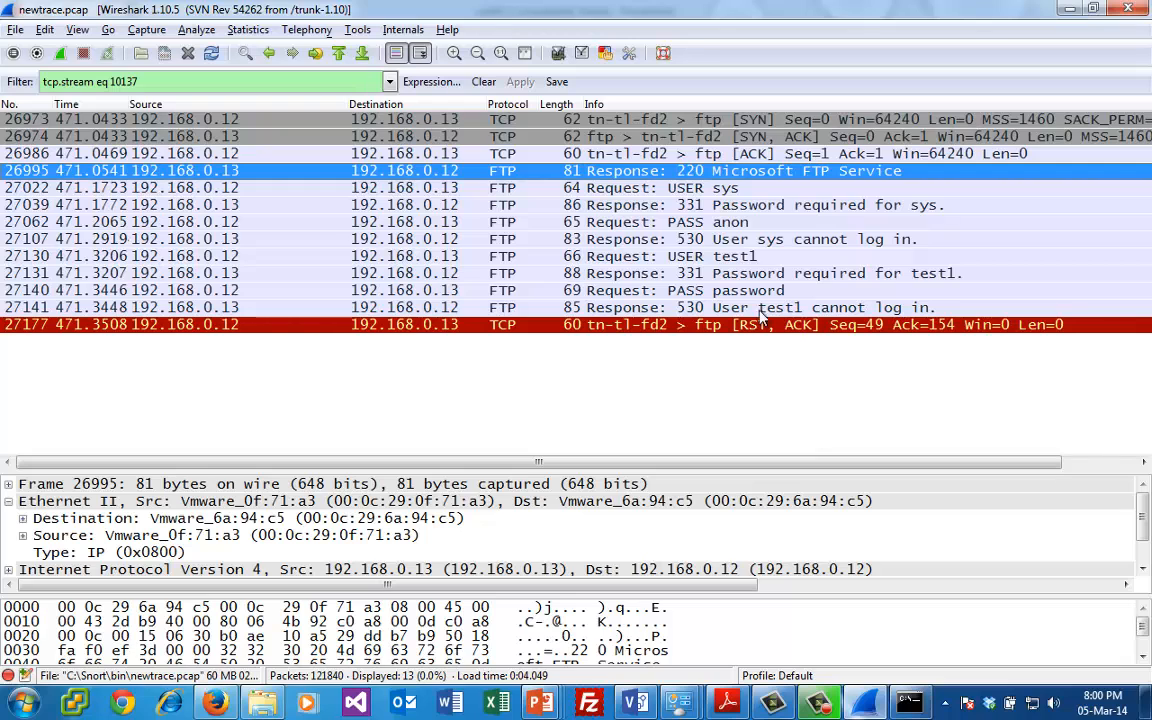
- Replace the stream filter with ftp.response.code==230 and apply it to find successful FTP logins
{"action": "left_click", "coordinate": [389, 81]}
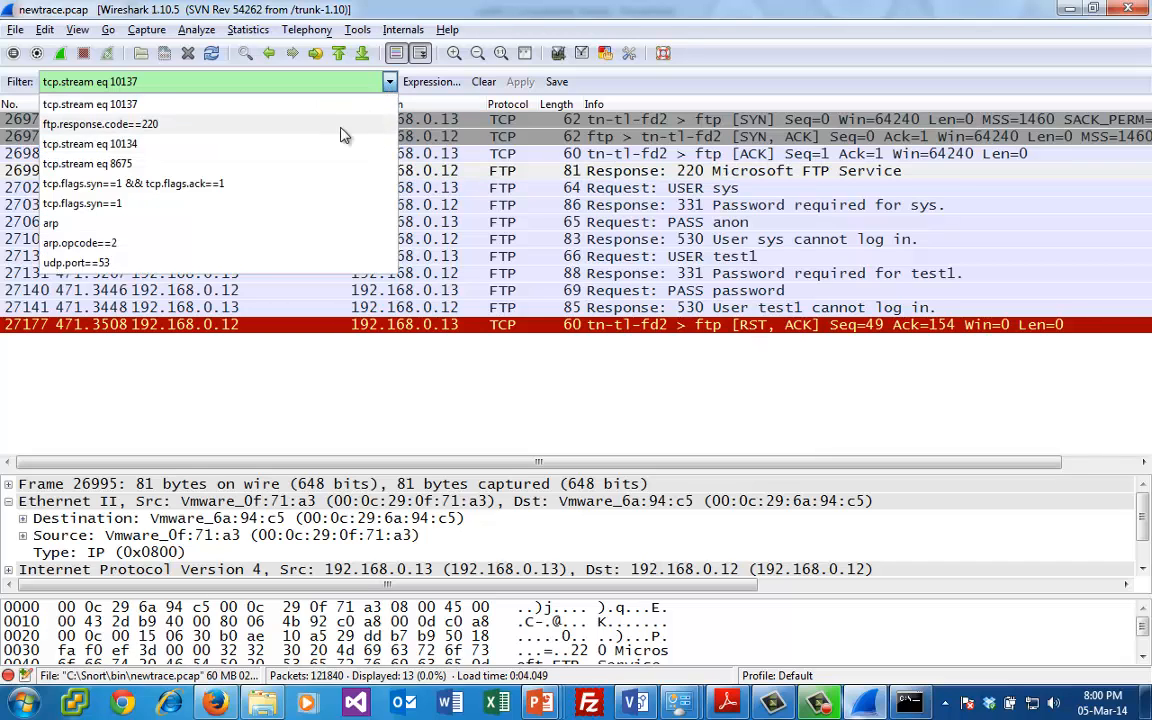
{"action": "left_click", "coordinate": [333, 78]}
{"action": "key", "text": "BackSpace"}
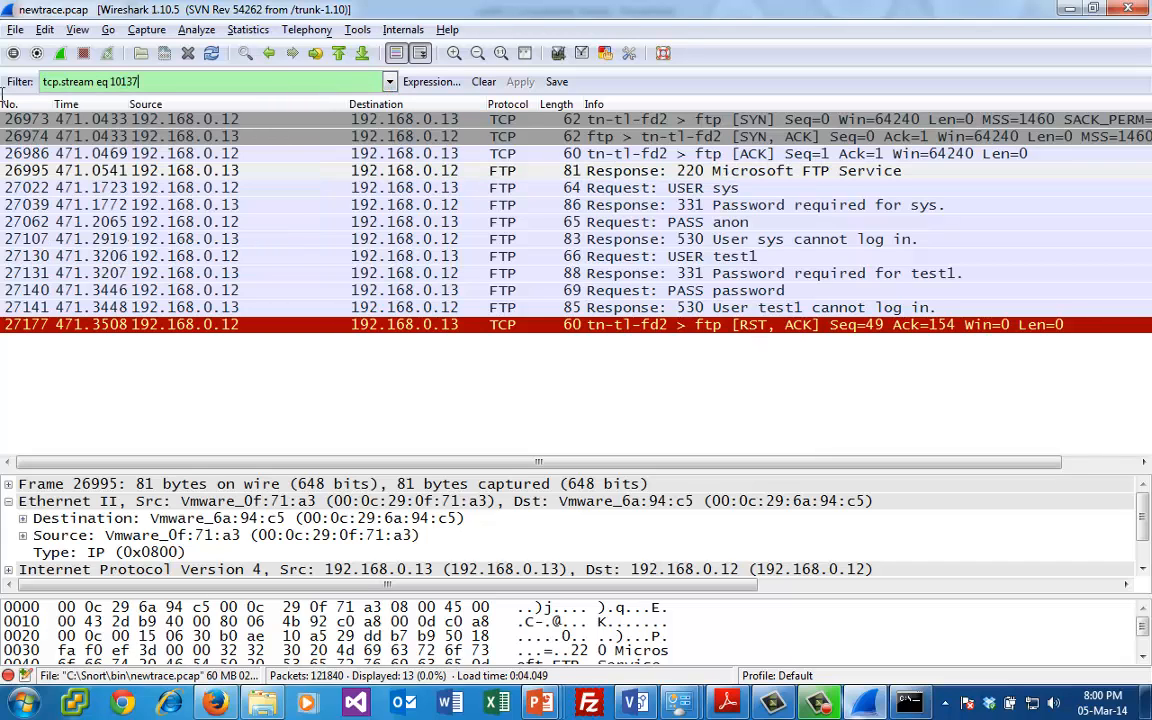
{"action": "key", "text": "BackSpace"}
{"action": "key", "text": "BackSpace"}
{"action": "key", "text": "BackSpace"}
{"action": "key", "text": "BackSpace"}
{"action": "key", "text": "BackSpace"}
{"action": "key", "text": "BackSpace"}
{"action": "key", "text": "BackSpace"}
{"action": "key", "text": "BackSpace"}
{"action": "key", "text": "BackSpace"}
{"action": "key", "text": "BackSpace"}
{"action": "key", "text": "BackSpace"}
{"action": "key", "text": "BackSpace"}
{"action": "key", "text": "BackSpace"}
{"action": "key", "text": "BackSpace"}
{"action": "key", "text": "BackSpace"}
{"action": "key", "text": "BackSpace"}
{"action": "key", "text": "BackSpace"}
{"action": "key", "text": "BackSpace"}
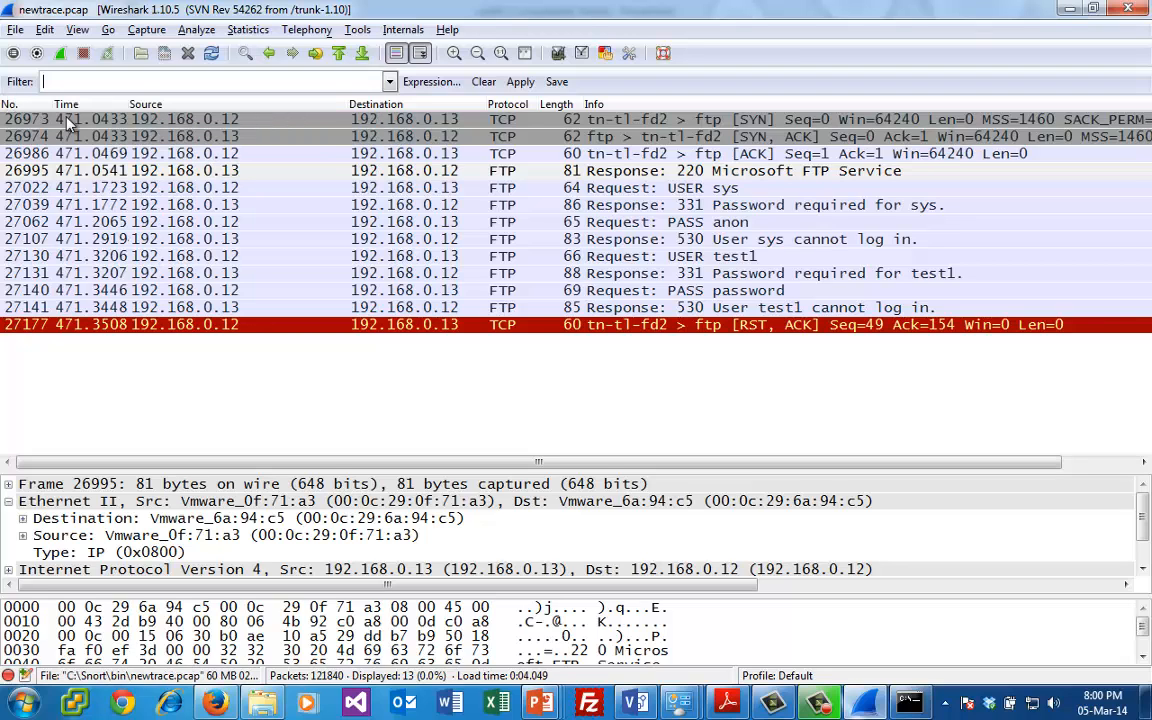
{"action": "type", "text": "ftp"}
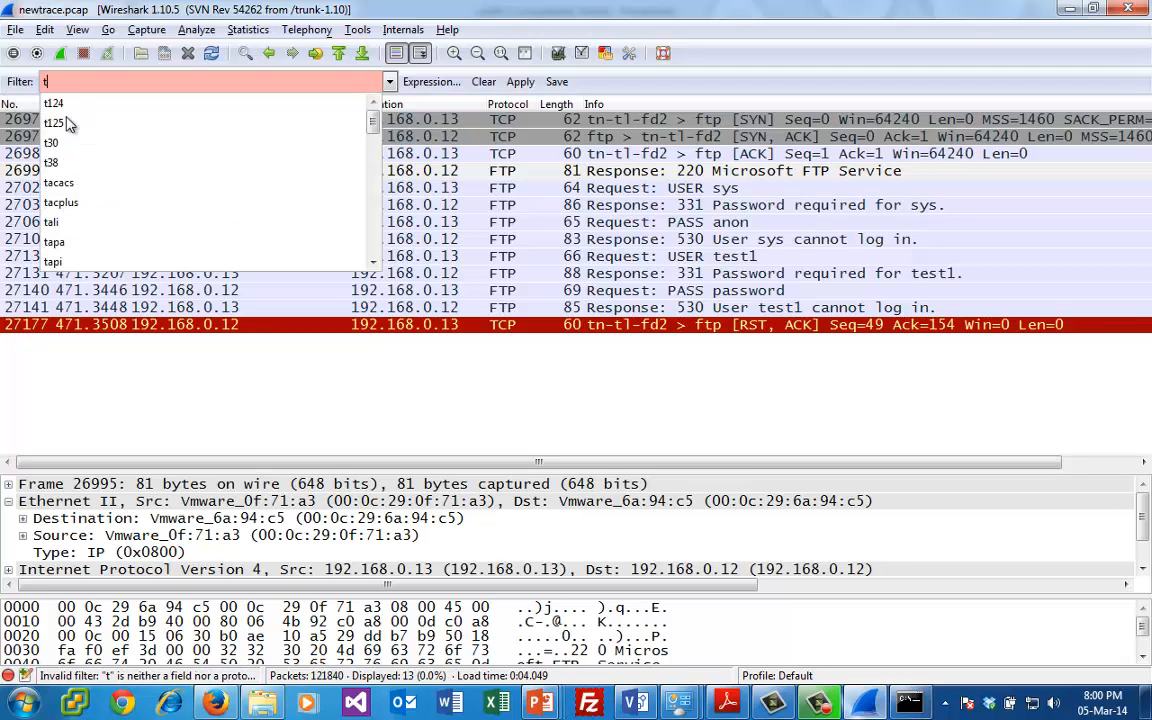
{"action": "type", "text": ".res"}
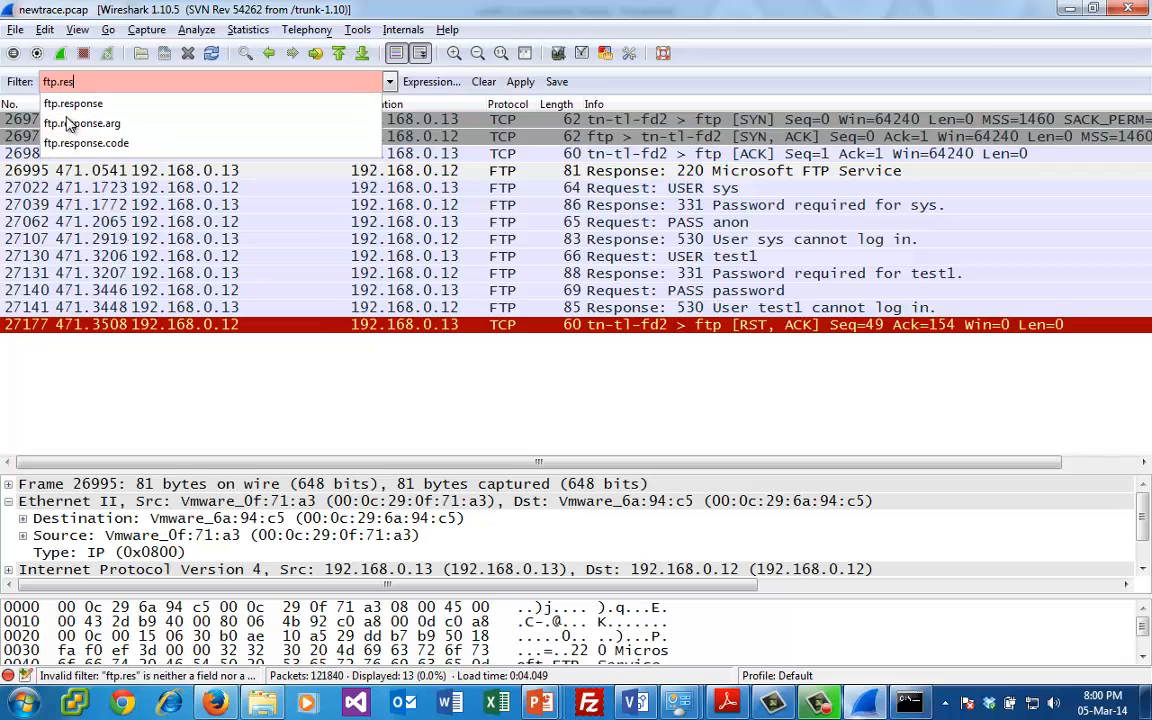
{"action": "type", "text": "ponse.code=="}
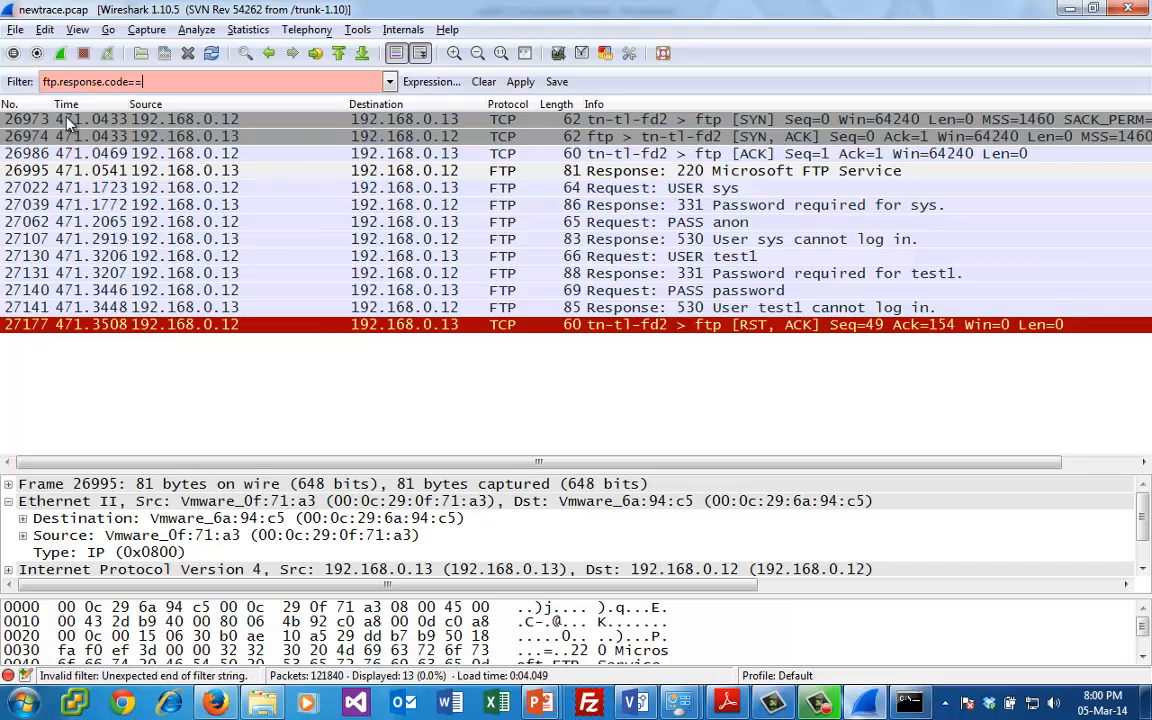
{"action": "type", "text": "5"}
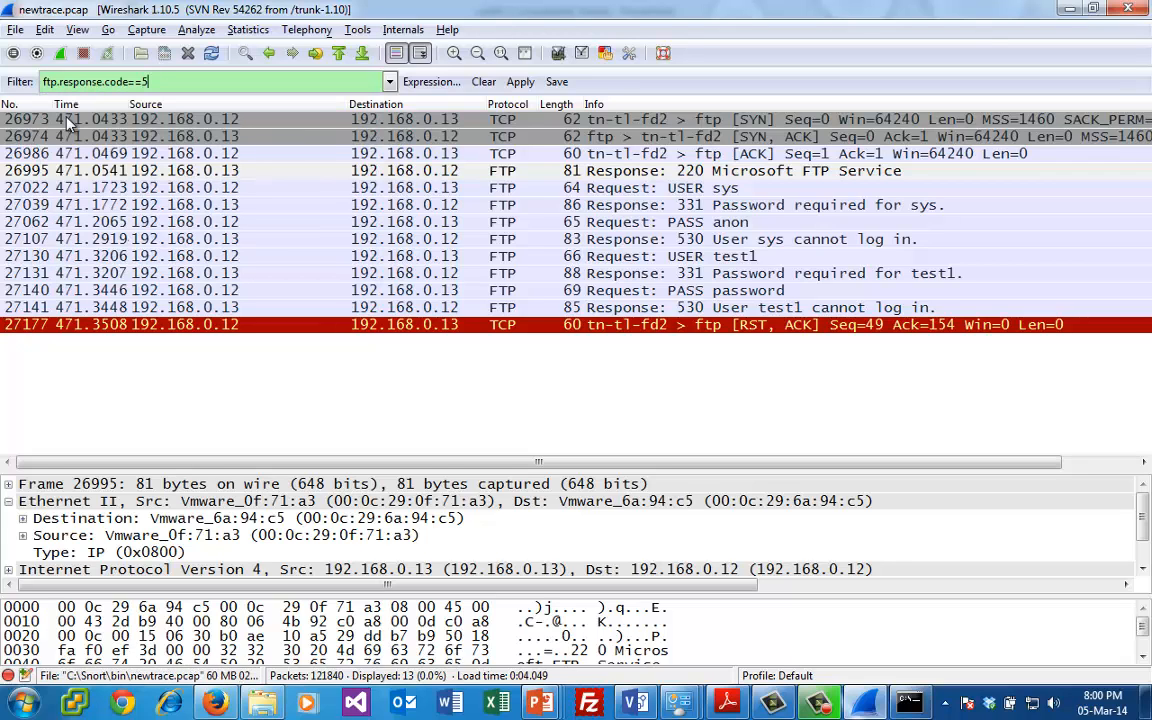
{"action": "key", "text": "BackSpace"}
{"action": "type", "text": "2"}
{"action": "key", "text": "BackSpace"}
{"action": "key", "text": "BackSpace"}
{"action": "key", "text": "BackSpace"}
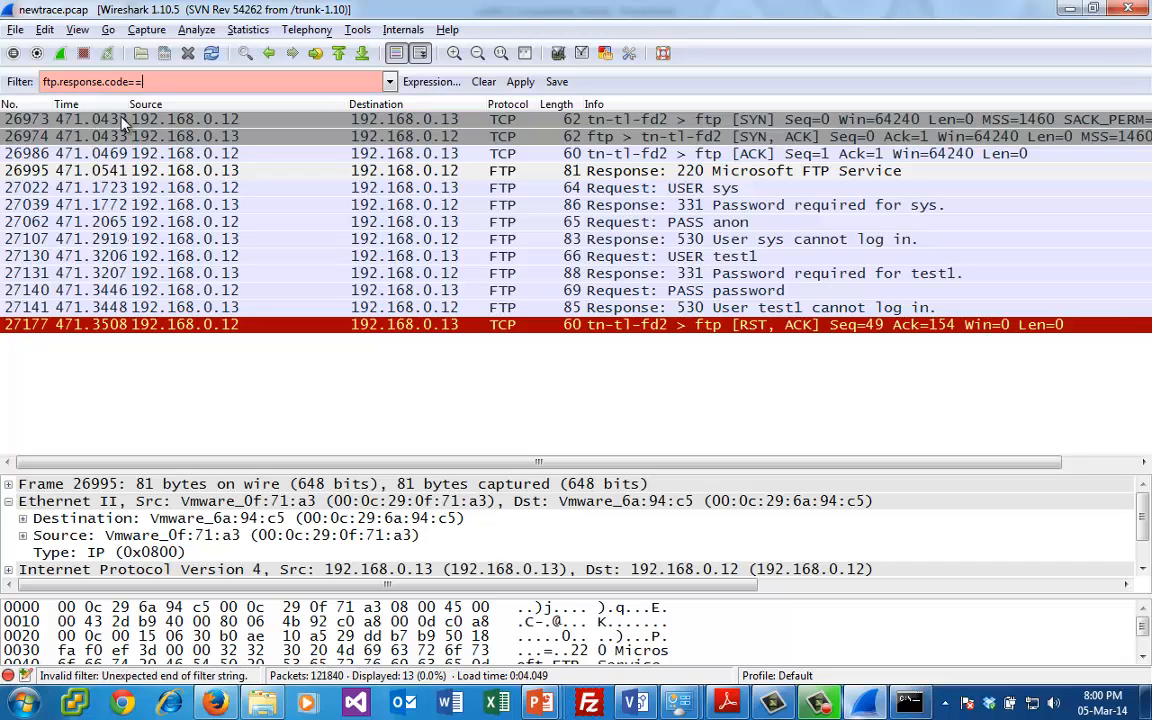
{"action": "type", "text": "230"}
{"action": "key", "text": "Return"}
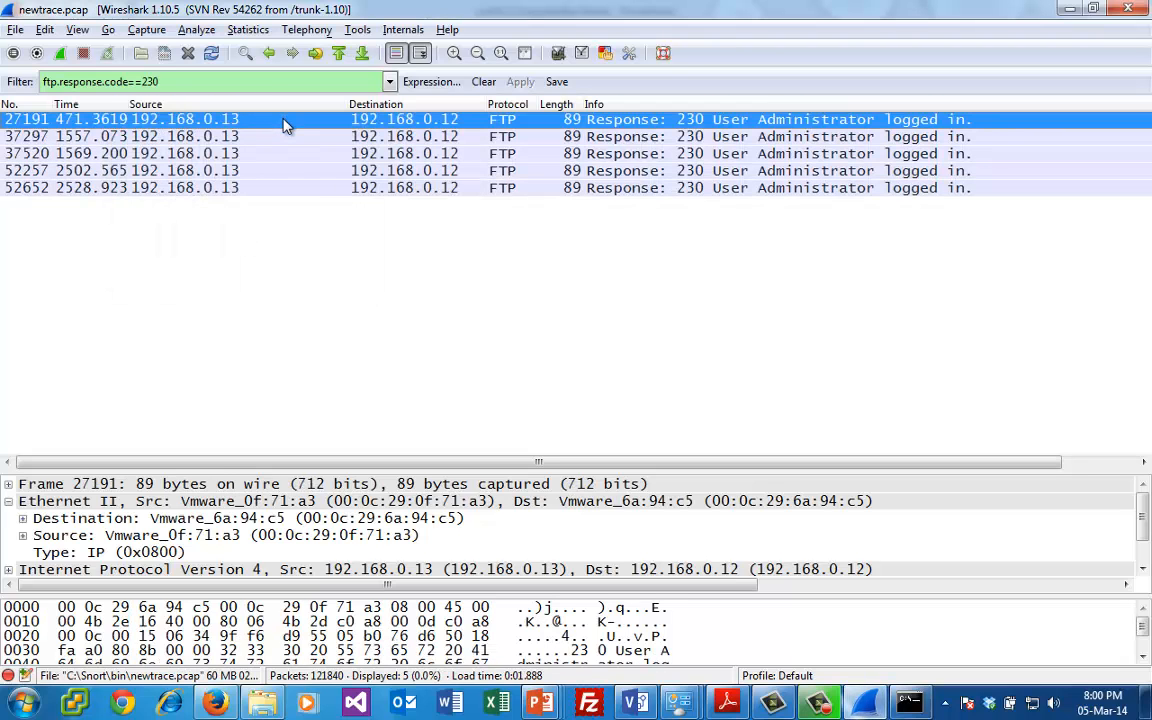
- Follow the TCP stream of FTP response packet 27191, highlight the exchange from USER Administrator to the 230 response, and close the stream window
{"action": "right_click", "coordinate": [283, 125]}
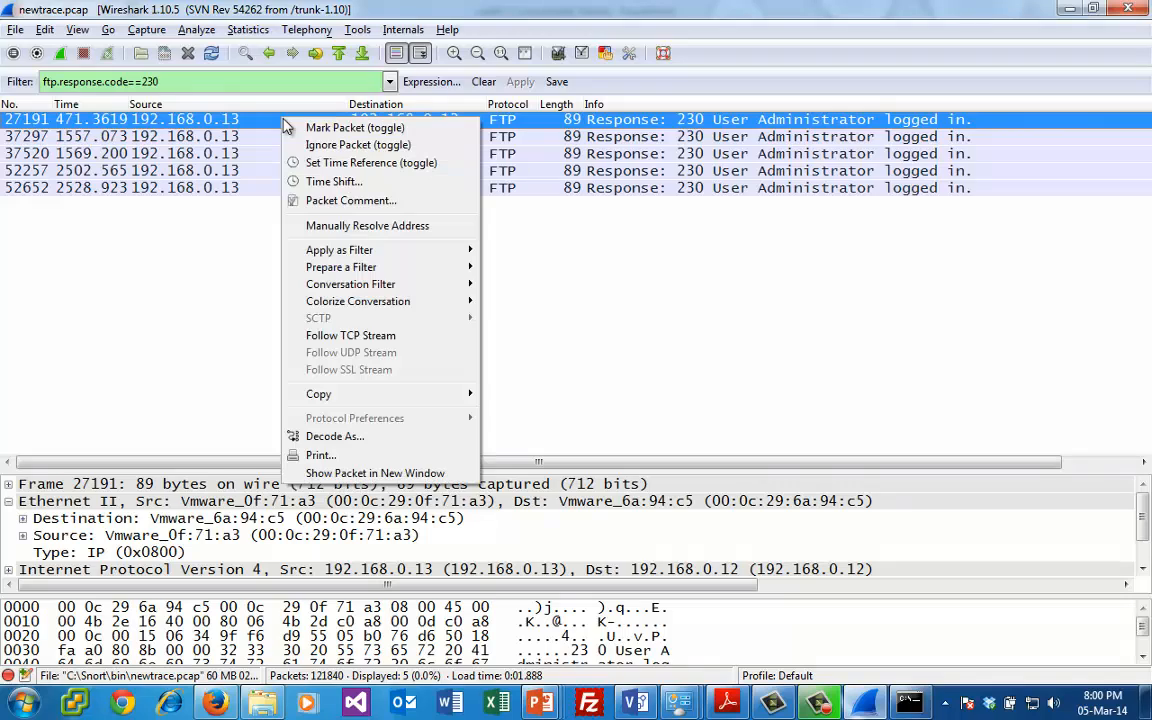
{"action": "left_click", "coordinate": [378, 337]}
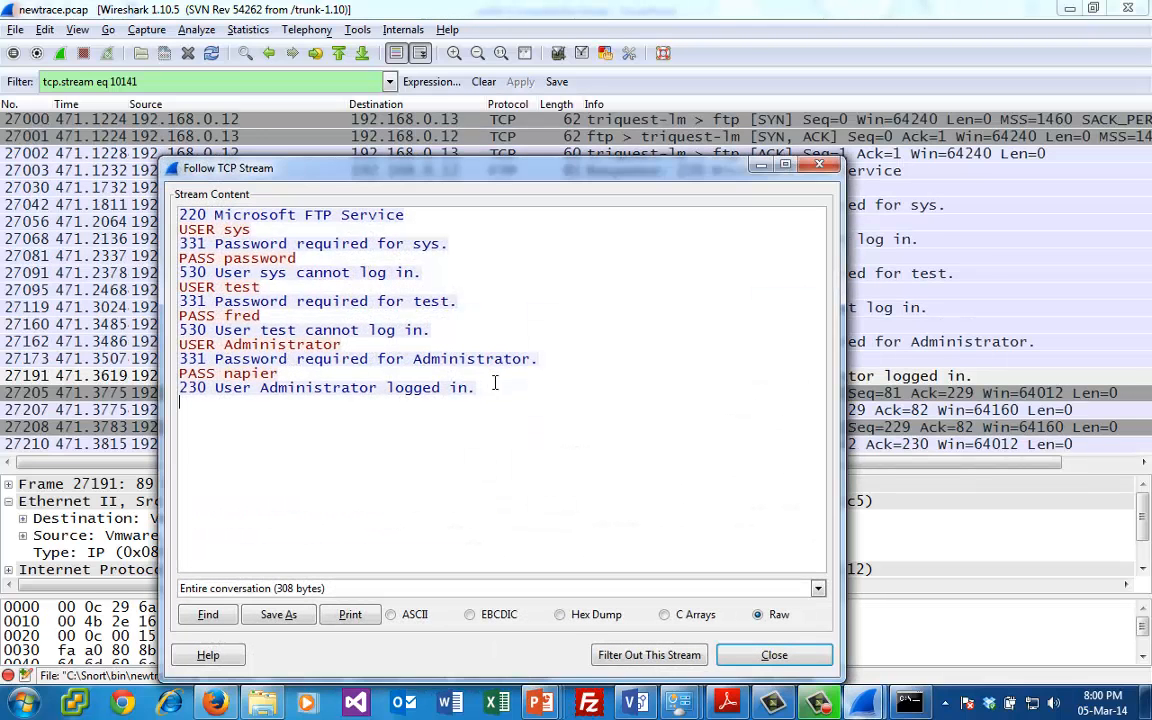
{"action": "left_click_drag", "start_coordinate": [494, 383], "coordinate": [178, 394]}
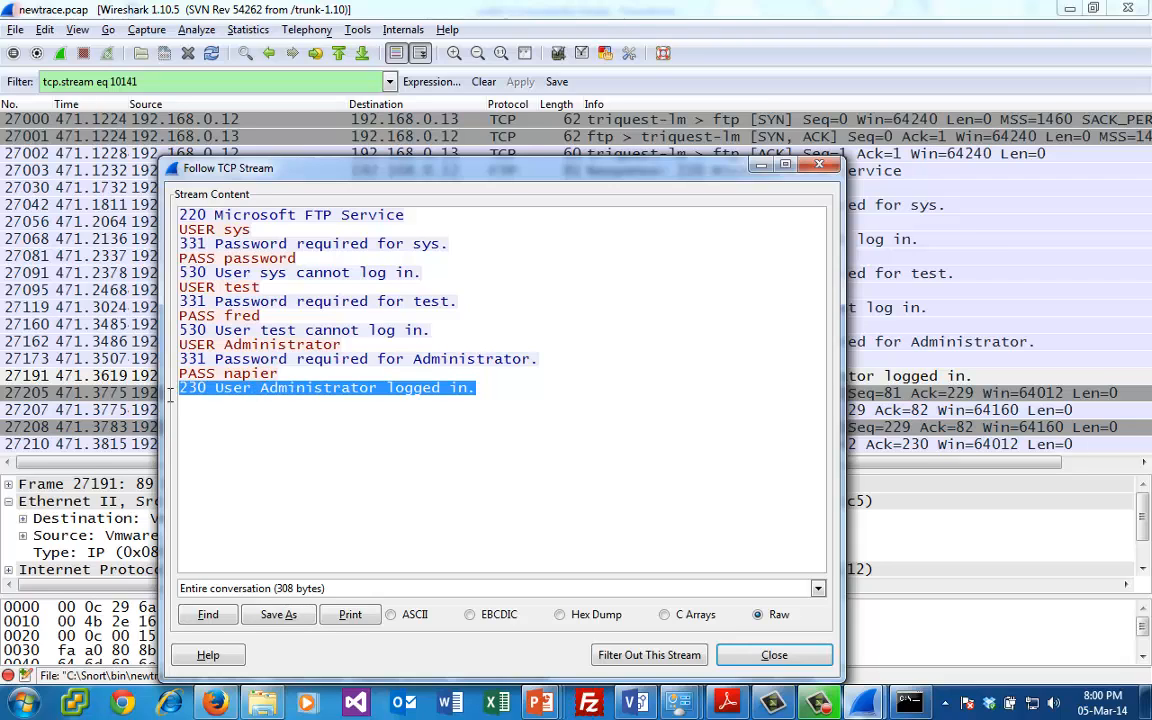
{"action": "double_click", "coordinate": [201, 360]}
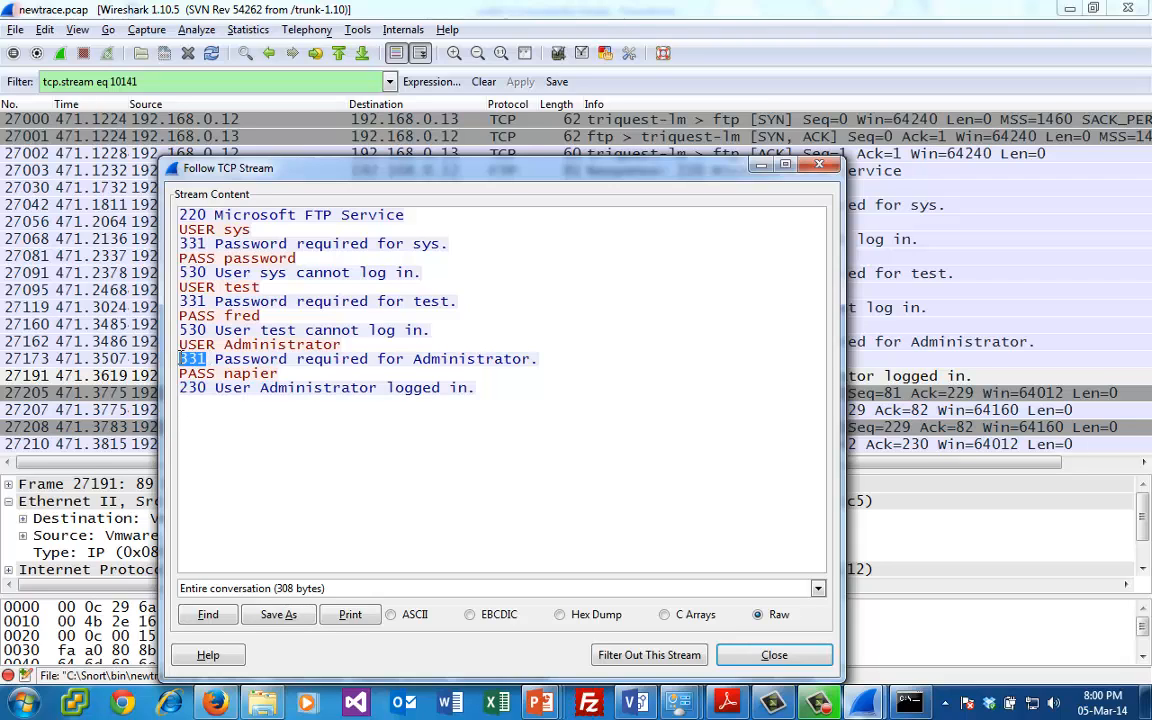
{"action": "double_click", "coordinate": [192, 330]}
{"action": "left_click_drag", "start_coordinate": [205, 389], "coordinate": [286, 362]}
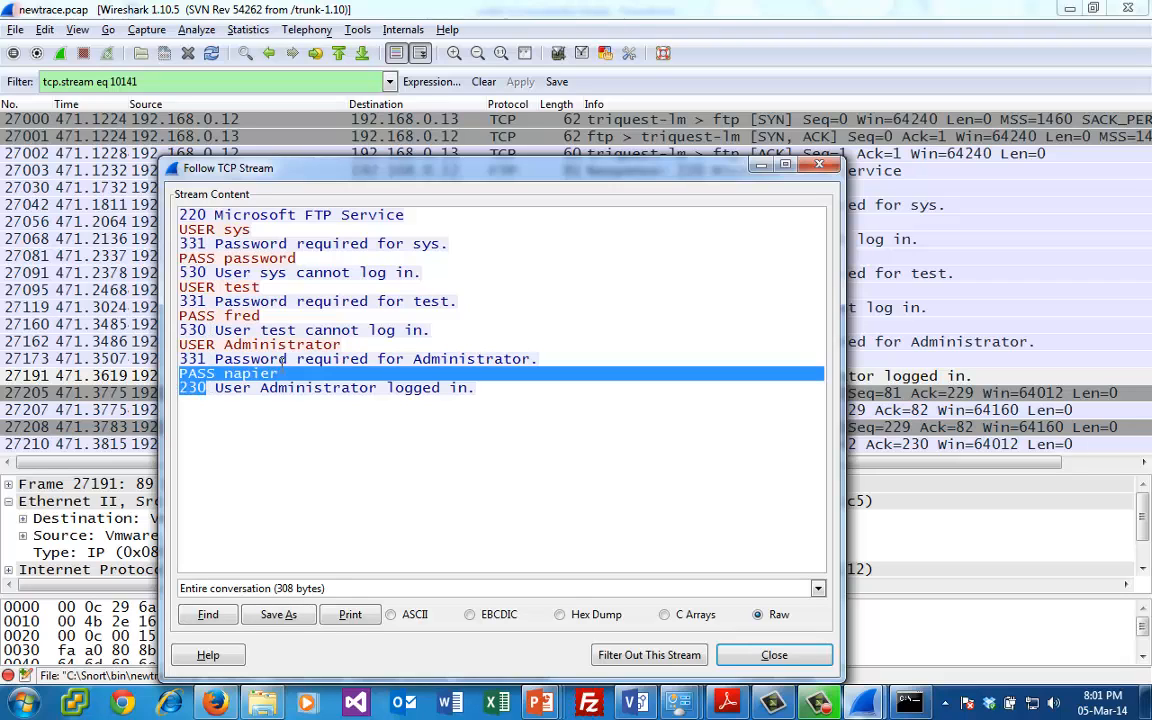
{"action": "left_click_drag", "start_coordinate": [505, 383], "coordinate": [190, 336]}
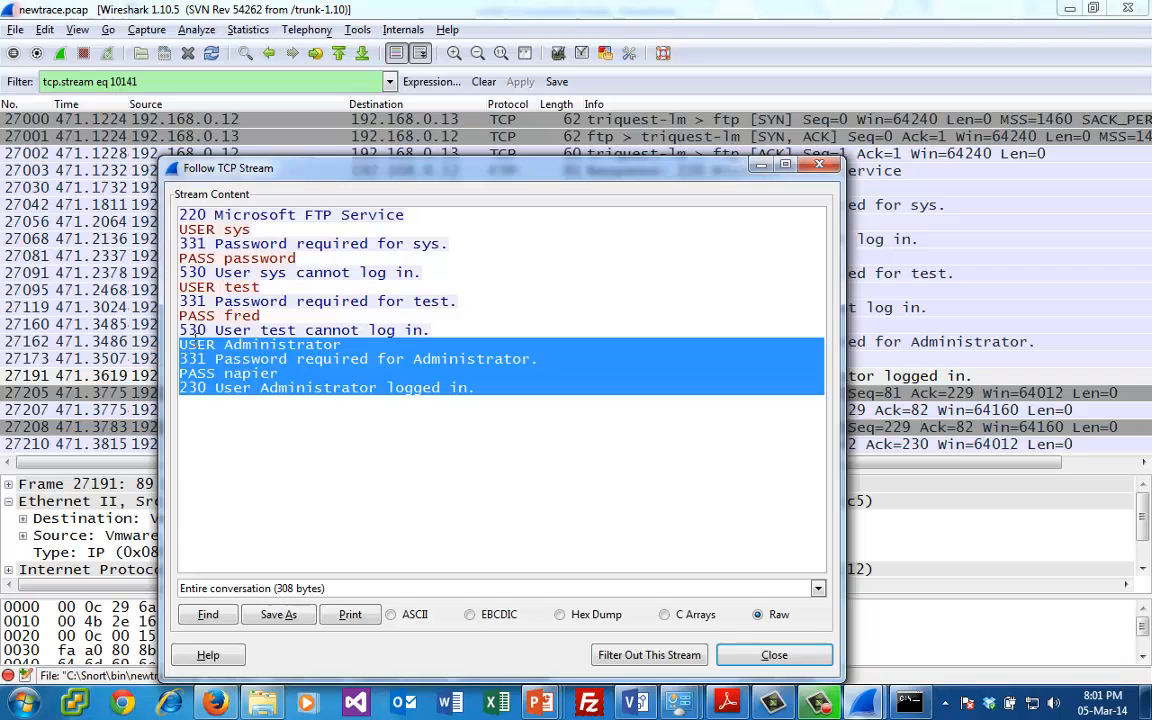
{"action": "left_click", "coordinate": [802, 661]}
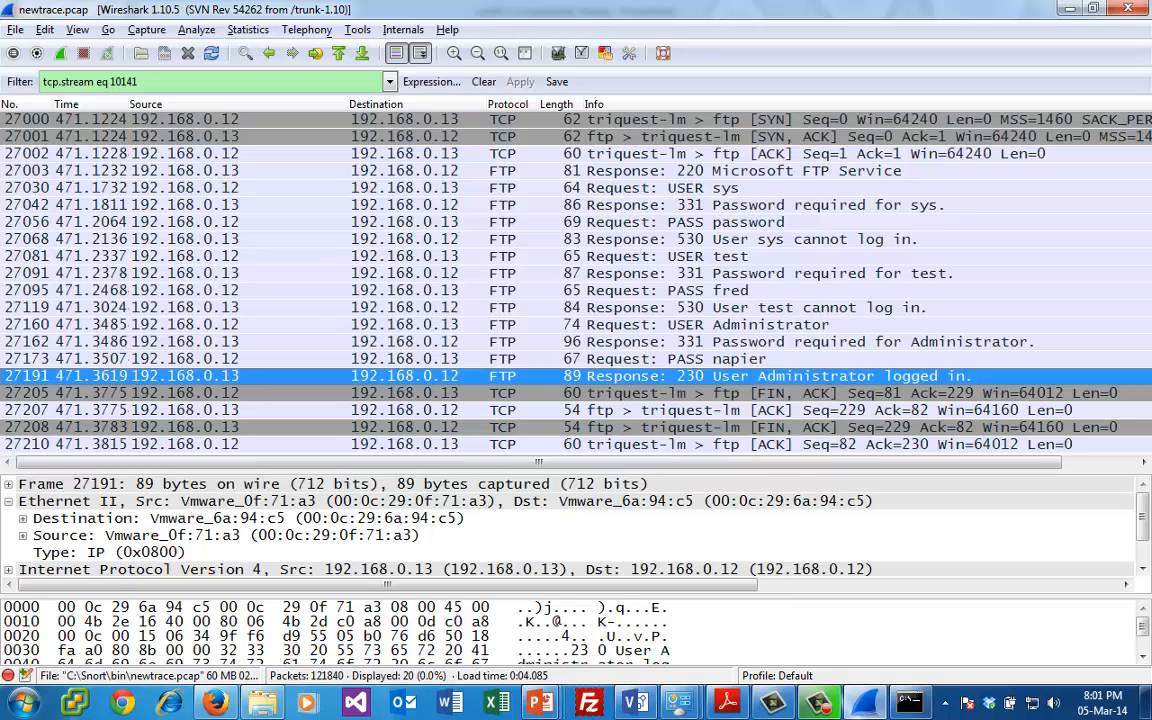
- Reapply the earlier ftp.response.code==230 filter in place of the stream filter
{"action": "left_click", "coordinate": [390, 83]}
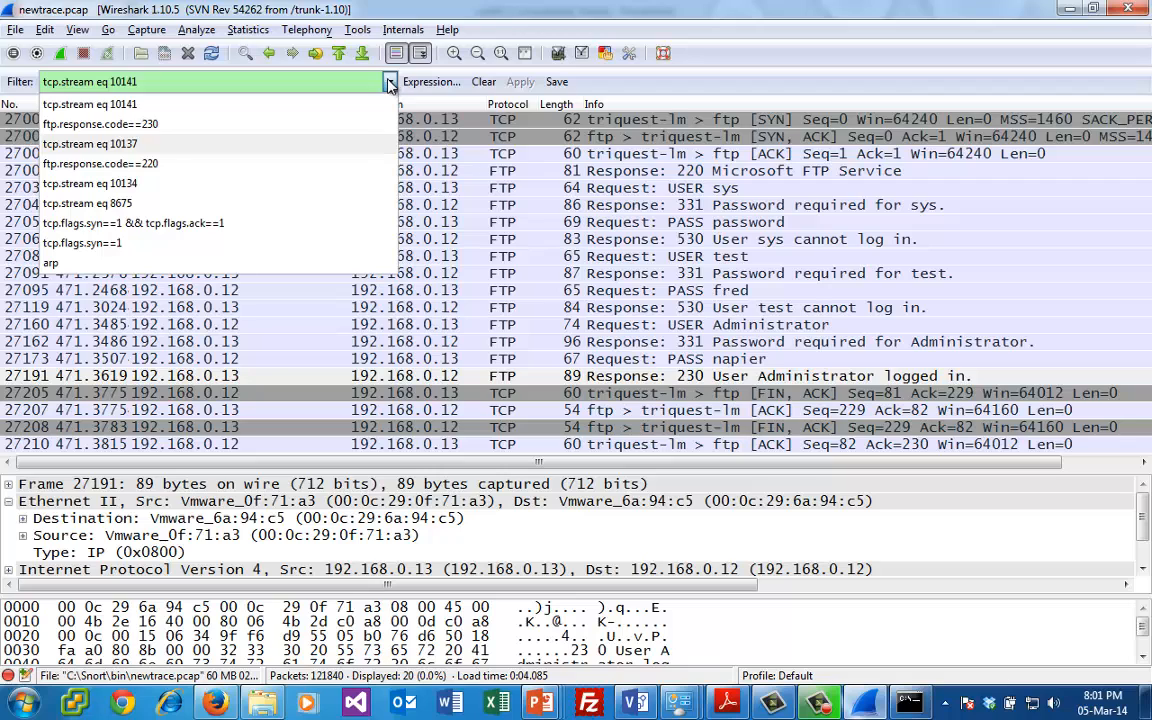
{"action": "left_click", "coordinate": [332, 126]}
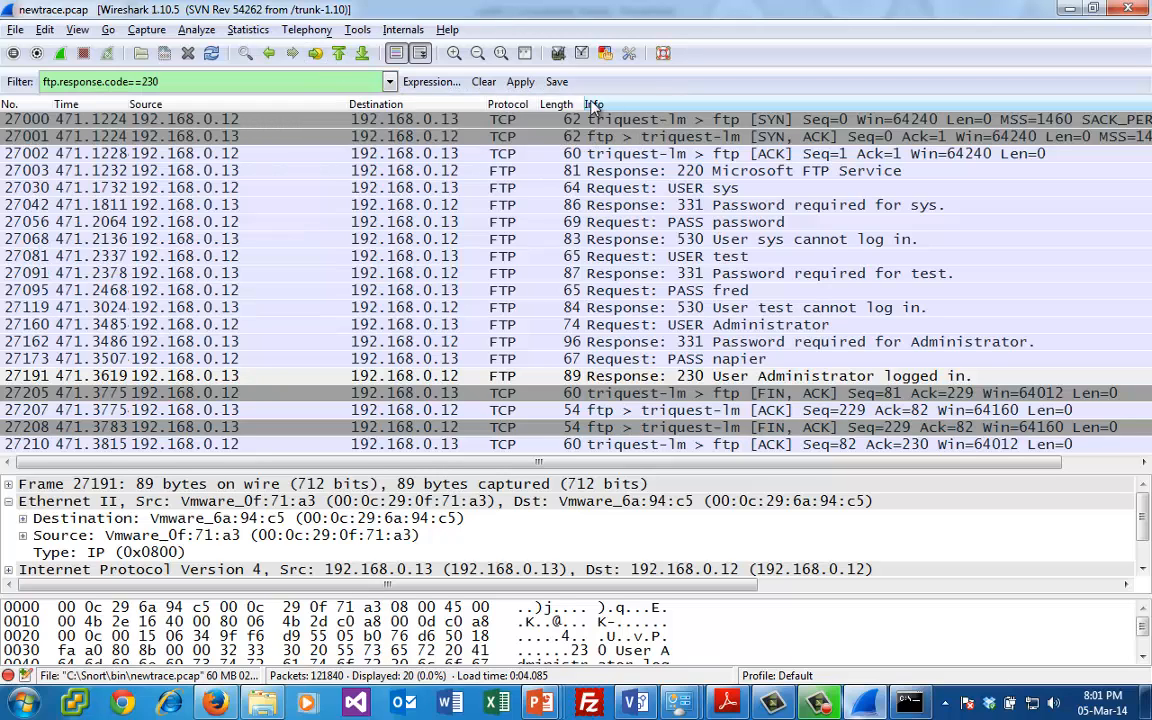
{"action": "left_click", "coordinate": [520, 81]}
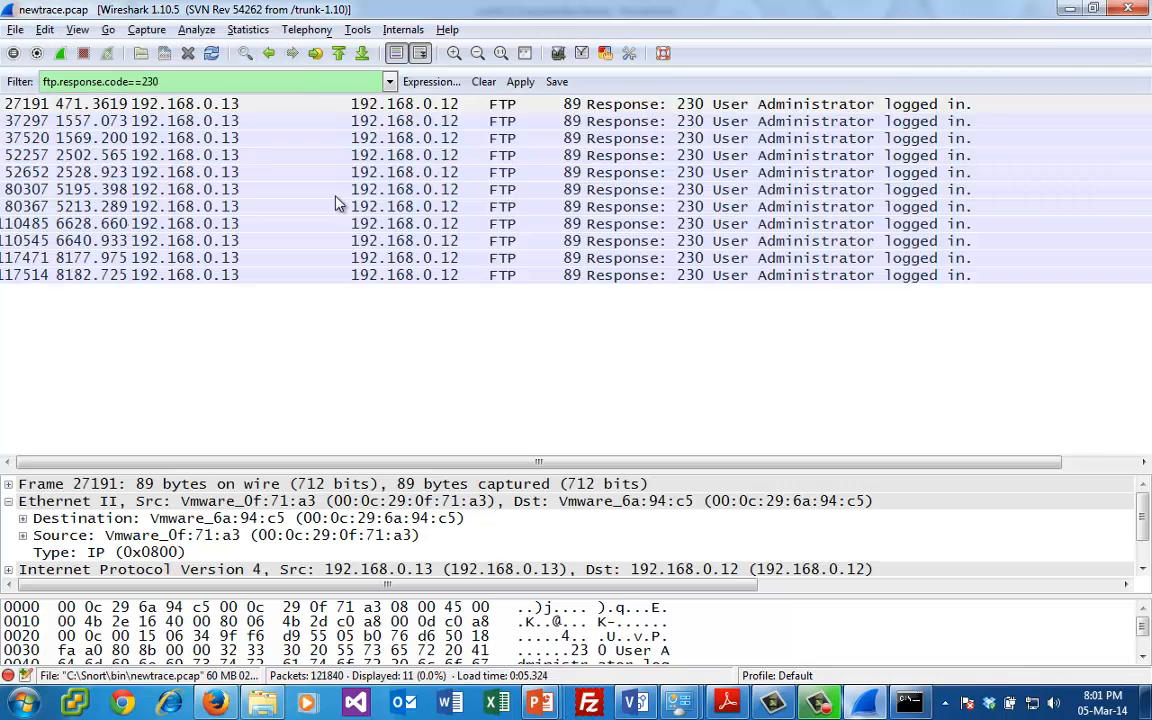
- Examine the 230 login responses from packet 37297 down to packet 117514, finishing back on packet 37297
{"action": "left_click", "coordinate": [386, 140]}
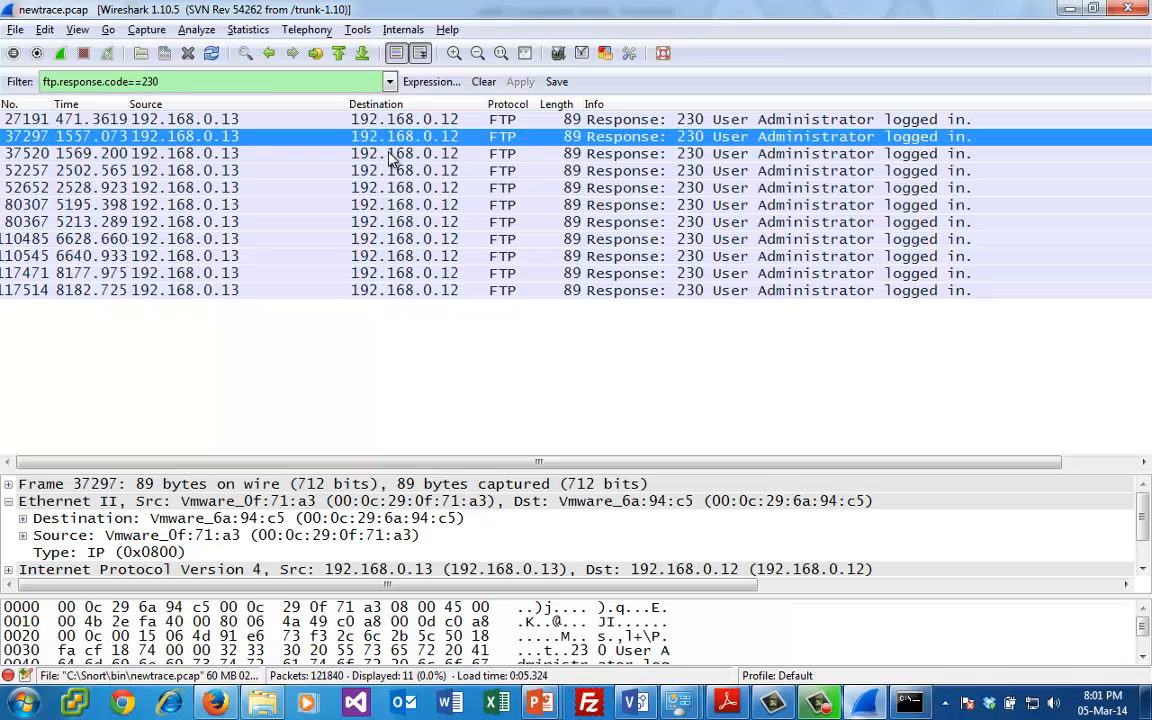
{"action": "key", "text": "Down"}
{"action": "key", "text": "Down"}
{"action": "key", "text": "Down"}
{"action": "key", "text": "Down"}
{"action": "key", "text": "Down"}
{"action": "key", "text": "Down"}
{"action": "key", "text": "Down"}
{"action": "key", "text": "Down"}
{"action": "key", "text": "Down"}
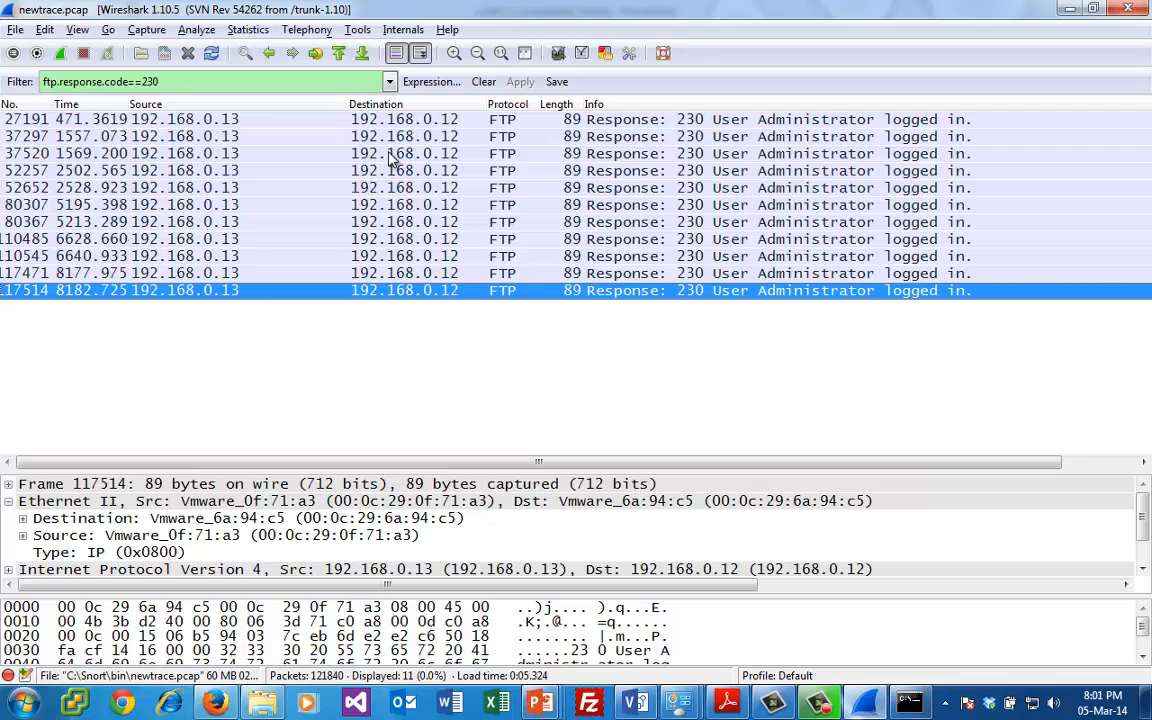
{"action": "key", "text": "Up"}
{"action": "key", "text": "Up"}
{"action": "key", "text": "Up"}
{"action": "key", "text": "Up"}
{"action": "key", "text": "Up"}
{"action": "key", "text": "Up"}
{"action": "key", "text": "Up"}
{"action": "key", "text": "Up"}
{"action": "key", "text": "Up"}
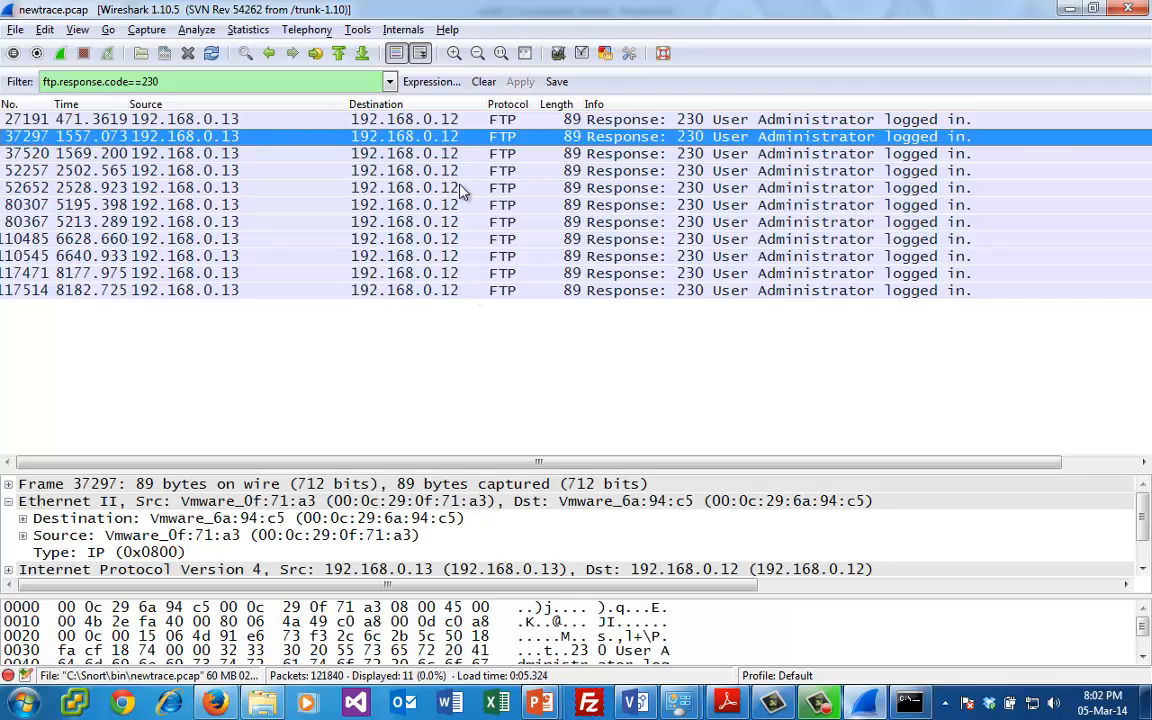
- Follow the TCP stream of FTP response packet 37297 and highlight the first PWD command in the conversation
{"action": "right_click", "coordinate": [408, 125]}
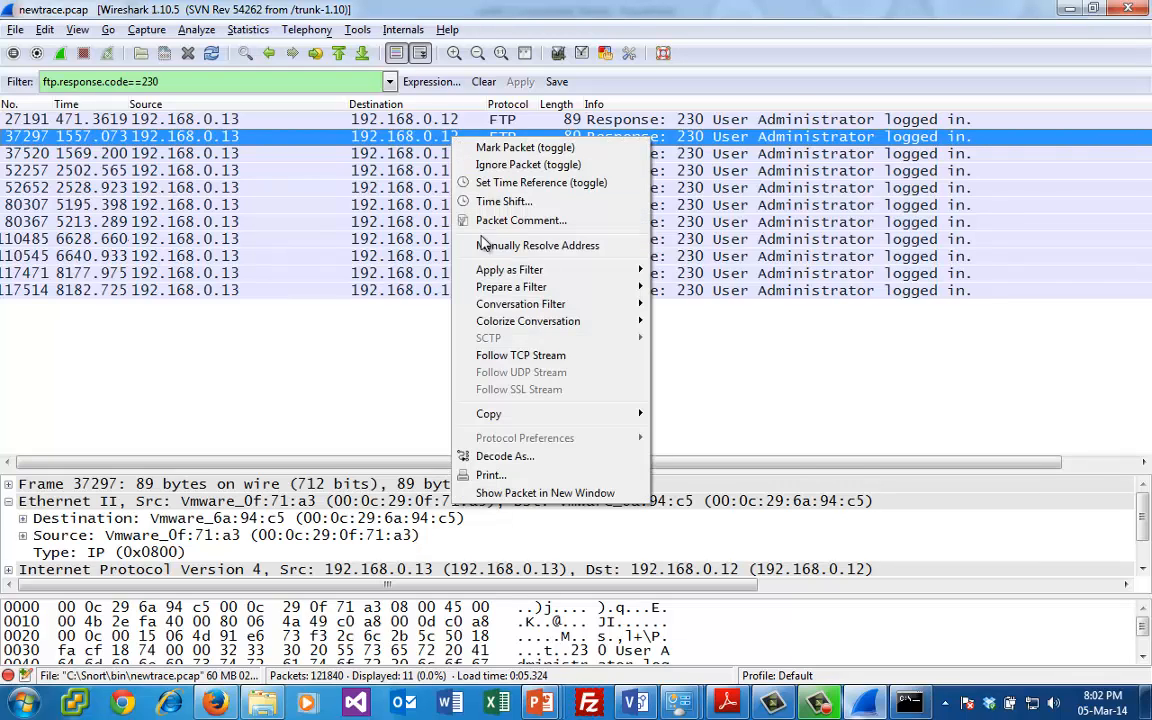
{"action": "left_click", "coordinate": [440, 328]}
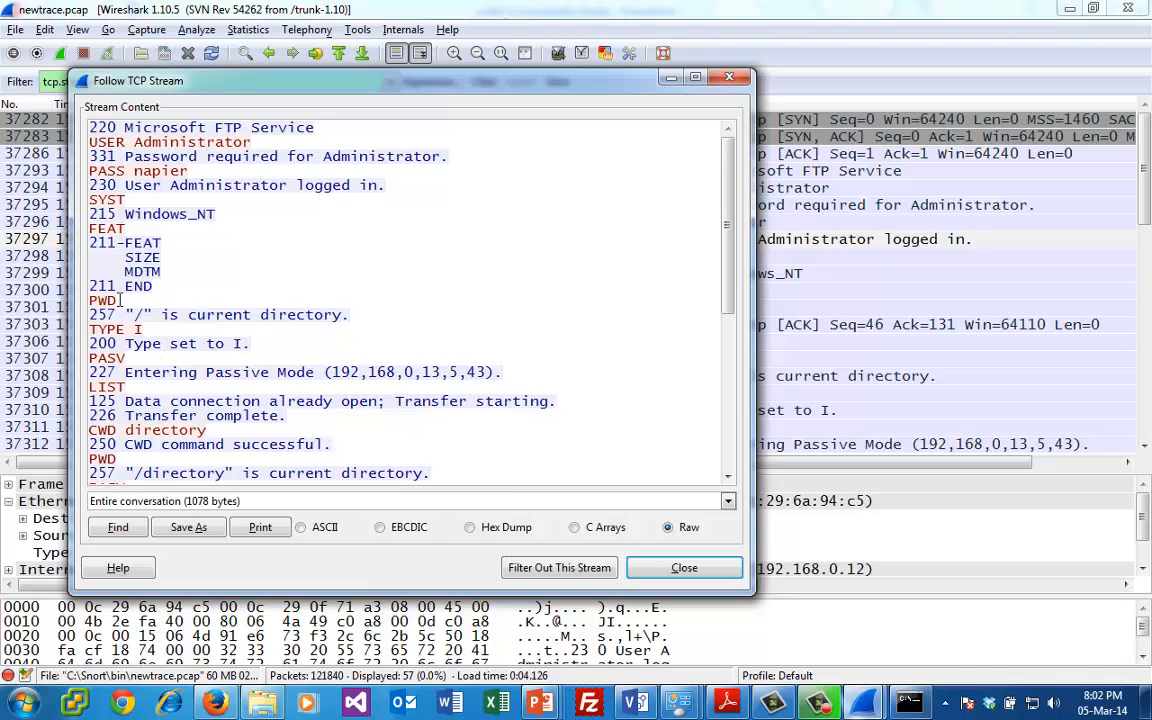
{"action": "left_click_drag", "start_coordinate": [119, 300], "coordinate": [89, 304]}
{"action": "left_click", "coordinate": [144, 311]}
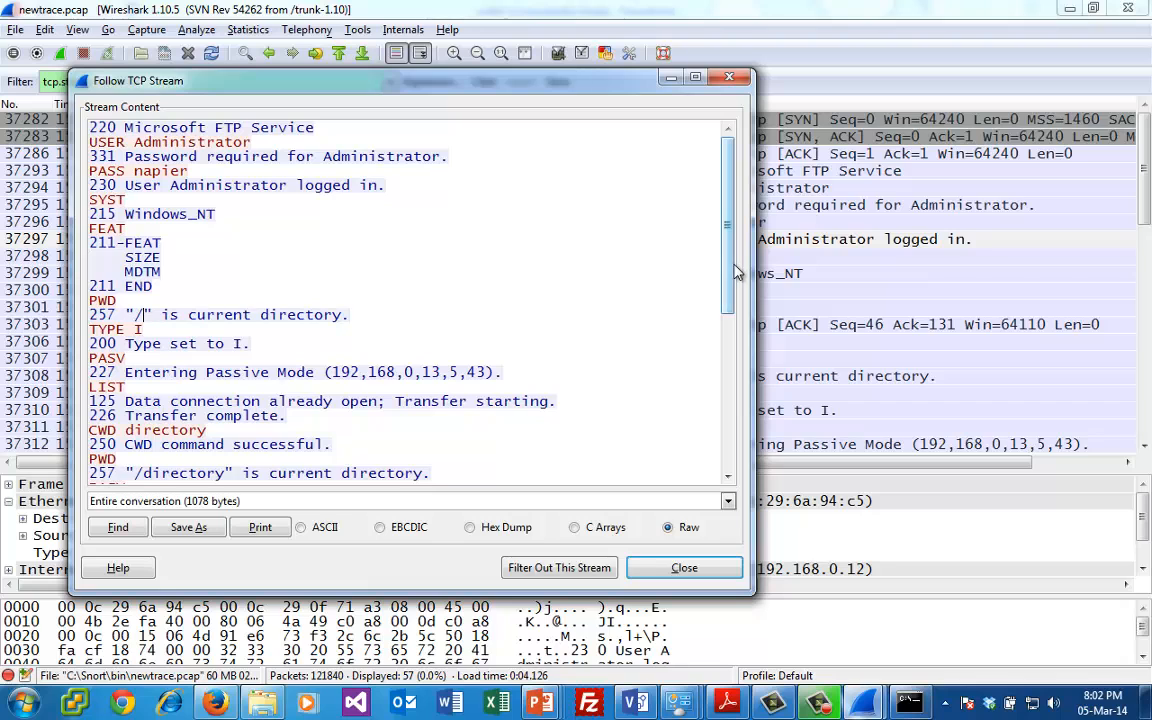
{"action": "left_click_drag", "start_coordinate": [735, 272], "coordinate": [717, 325]}
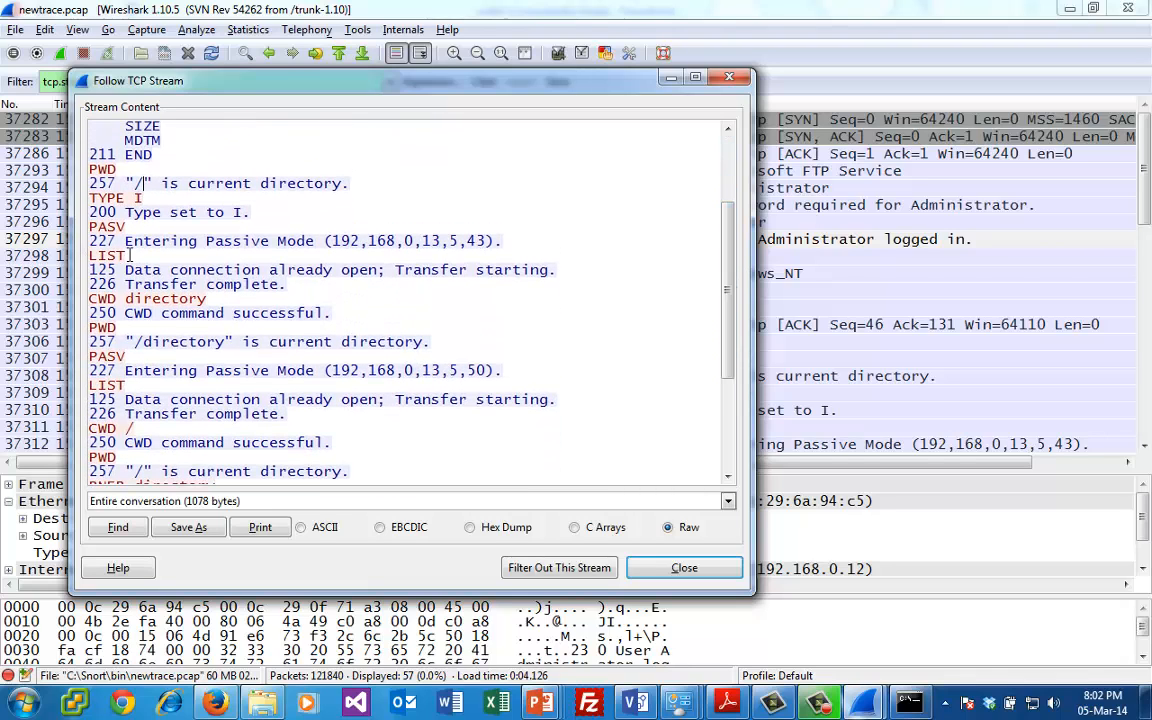
- Highlight the first LIST command and the ending port digits of the 227 passive mode response (192,168,0,13,5,43) above it
{"action": "left_click_drag", "start_coordinate": [123, 256], "coordinate": [89, 256]}
{"action": "left_click", "coordinate": [270, 261]}
{"action": "left_click_drag", "start_coordinate": [311, 81], "coordinate": [583, 104]}
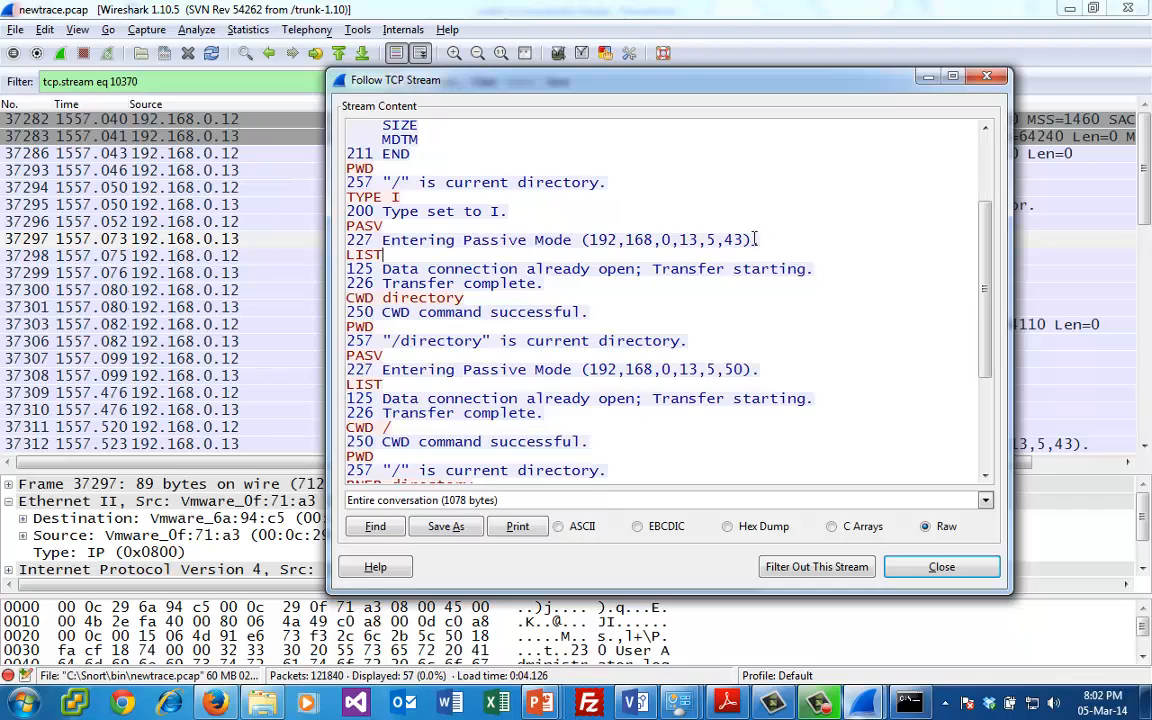
{"action": "left_click_drag", "start_coordinate": [748, 240], "coordinate": [710, 246]}
{"action": "left_click", "coordinate": [718, 256]}
- Highlight the CWD directory command and the LIST command that follows it, ending at the CWD / line
{"action": "left_click_drag", "start_coordinate": [464, 298], "coordinate": [310, 298]}
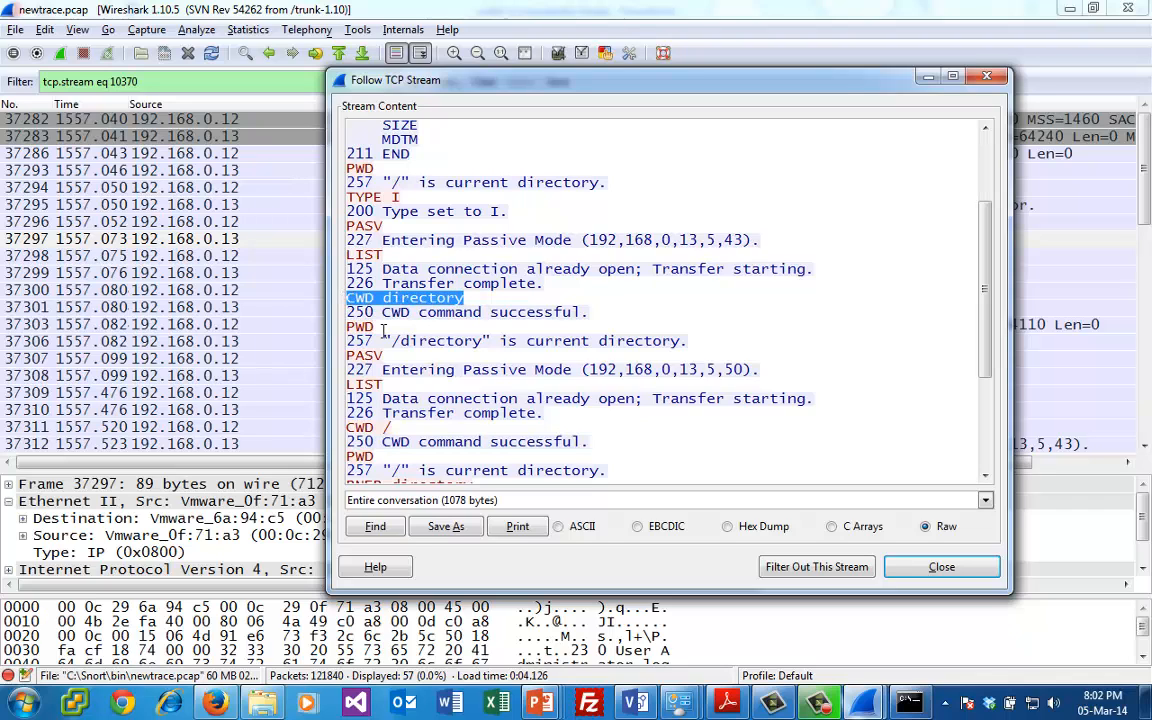
{"action": "left_click_drag", "start_coordinate": [383, 385], "coordinate": [347, 385]}
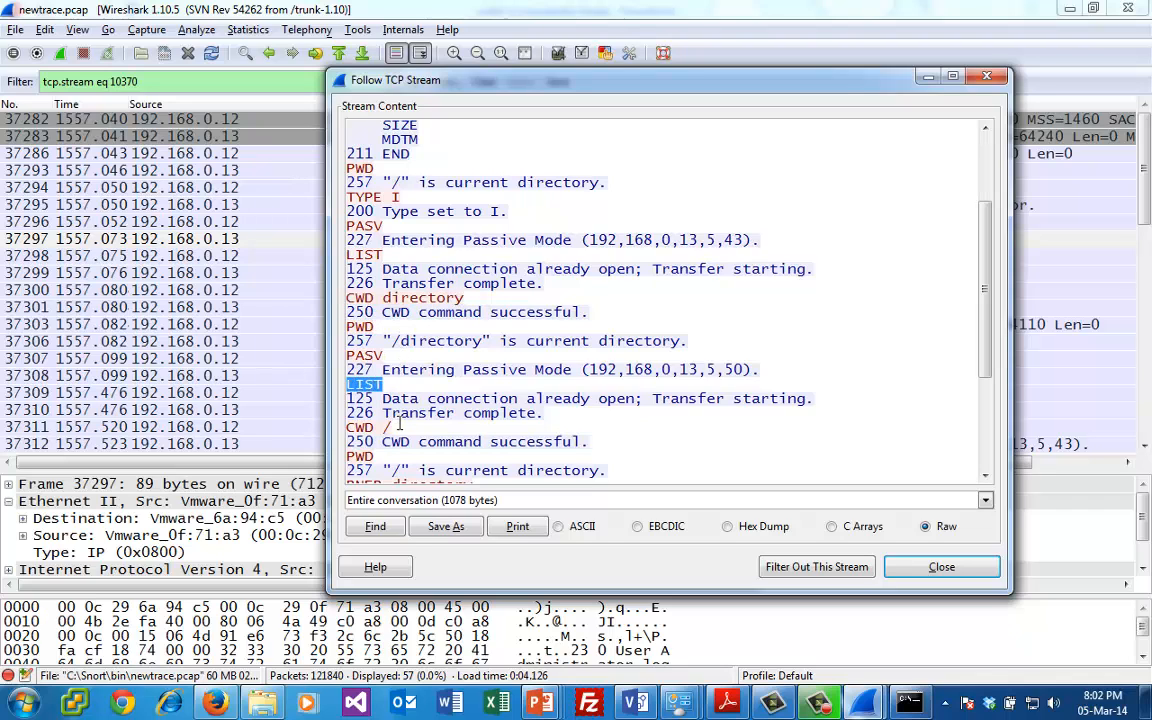
{"action": "left_click", "coordinate": [398, 426]}
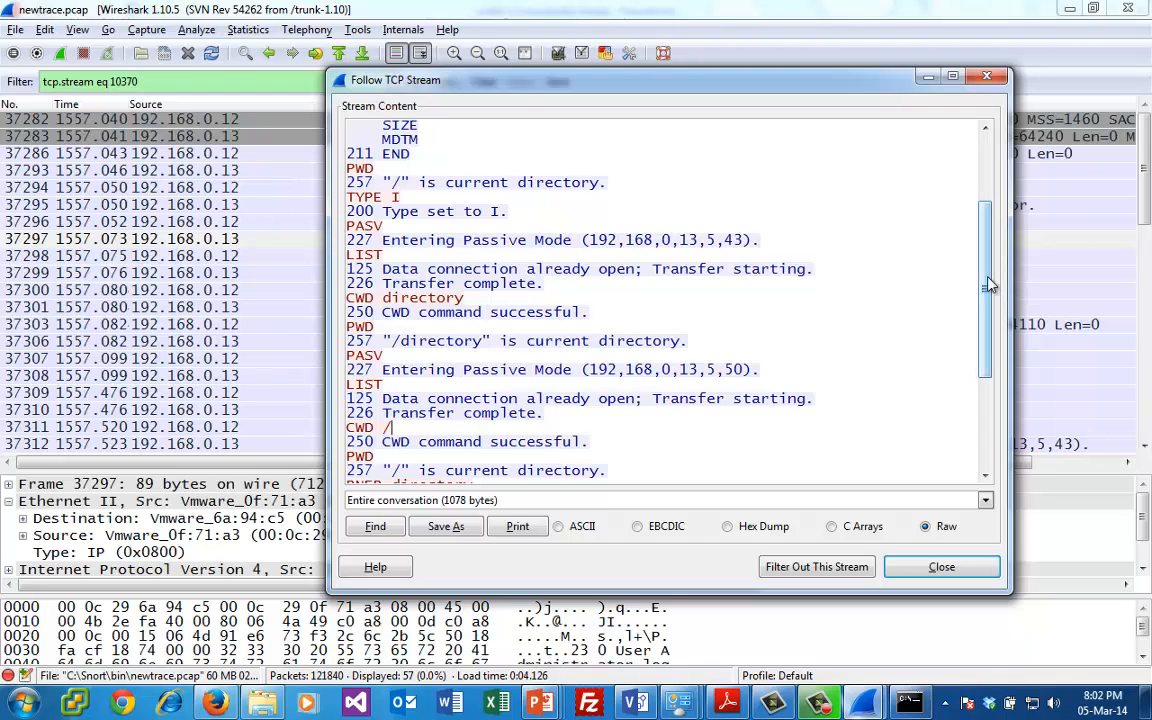
- Highlight the rename commands RNFR directory and RNTO order, and the CWD /order command near the end of the stream
{"action": "scroll", "coordinate": [884, 308], "scroll_direction": "down", "scroll_amount": 4}
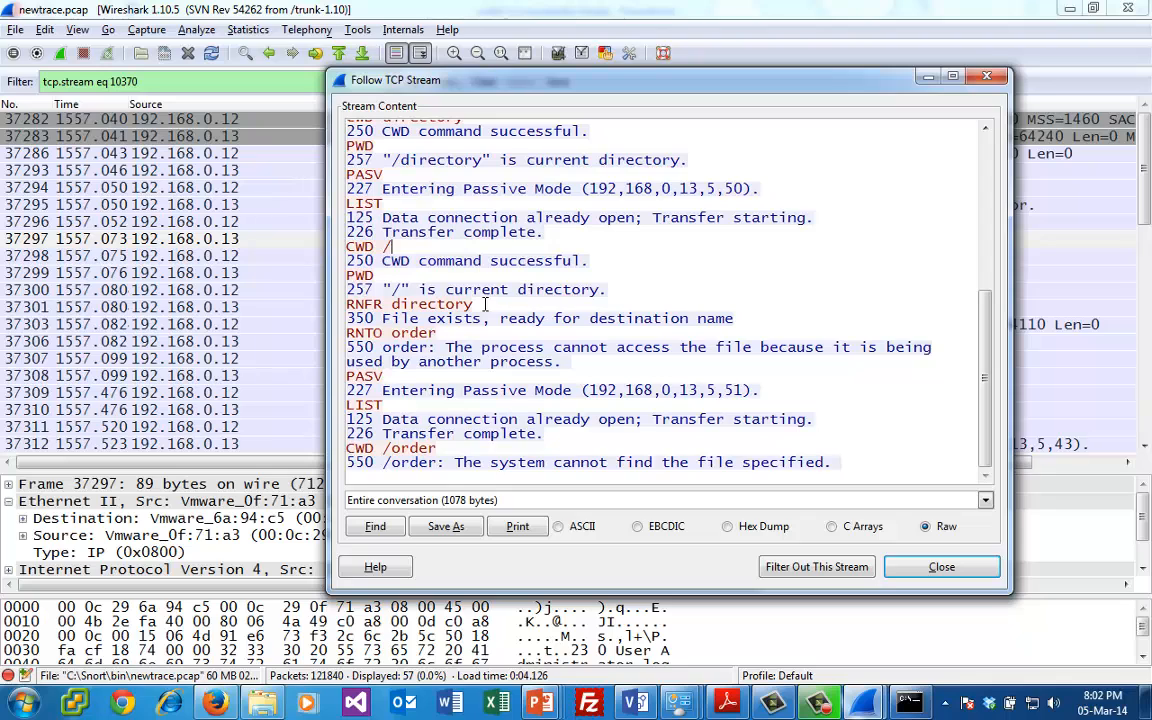
{"action": "left_click_drag", "start_coordinate": [485, 304], "coordinate": [339, 309]}
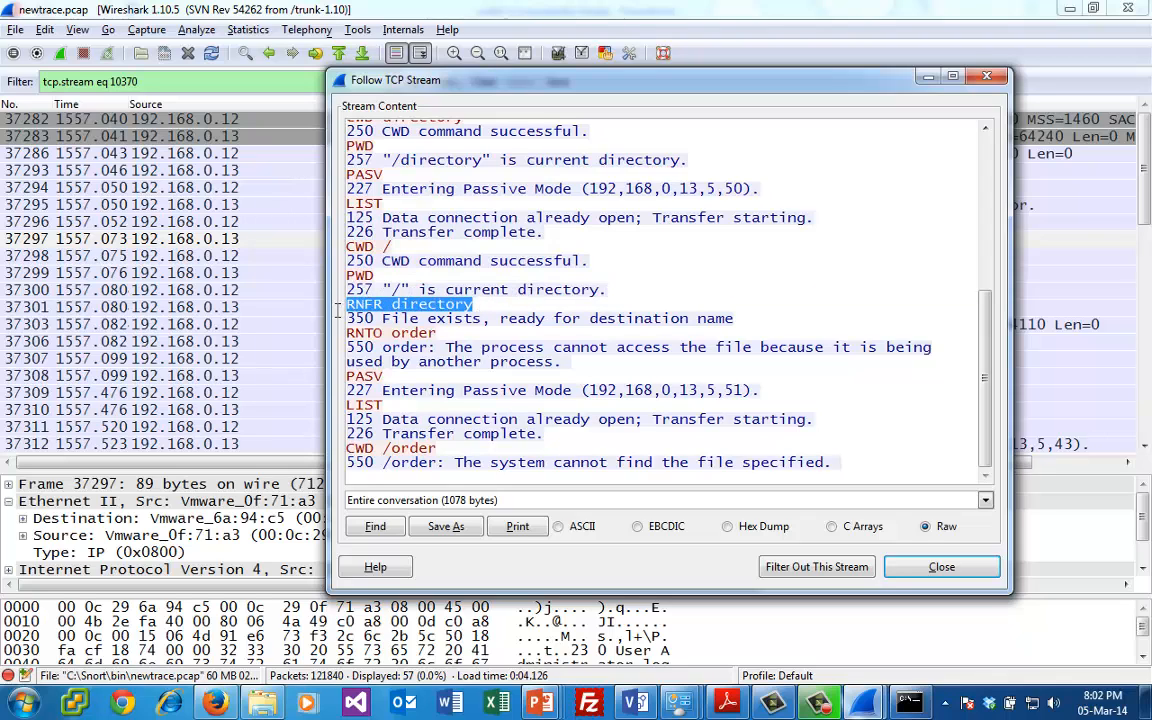
{"action": "left_click", "coordinate": [387, 321]}
{"action": "left_click_drag", "start_coordinate": [441, 333], "coordinate": [347, 333]}
{"action": "left_click", "coordinate": [454, 361]}
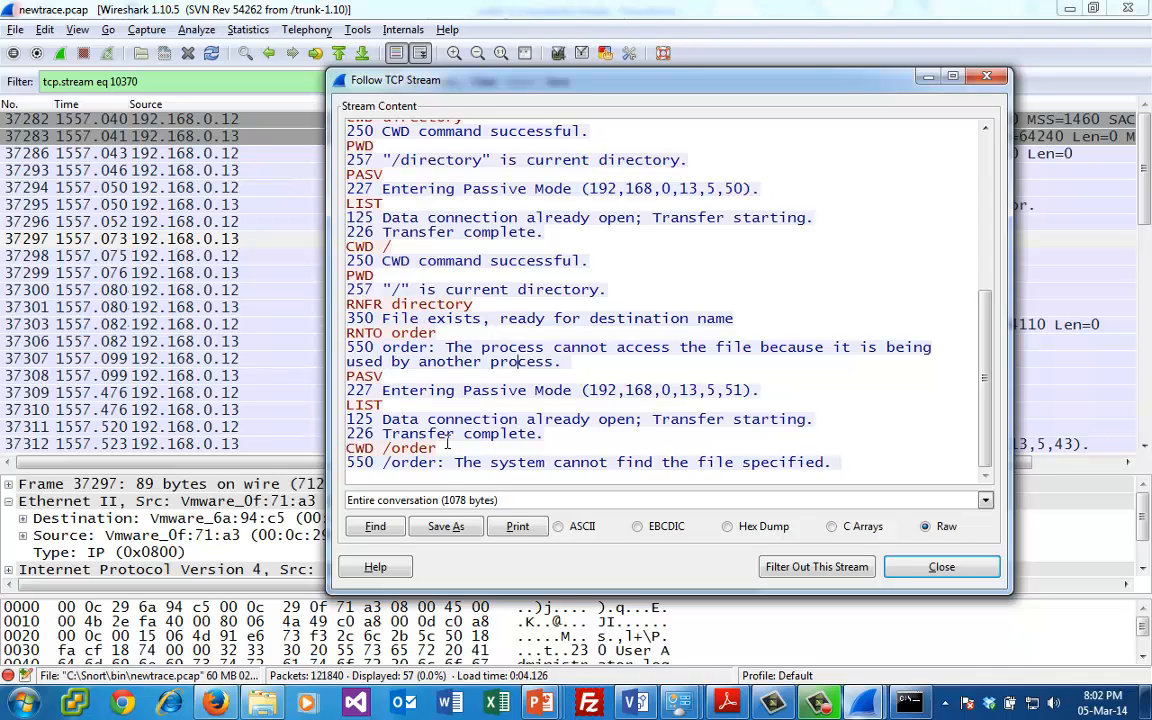
{"action": "left_click_drag", "start_coordinate": [449, 448], "coordinate": [347, 449]}
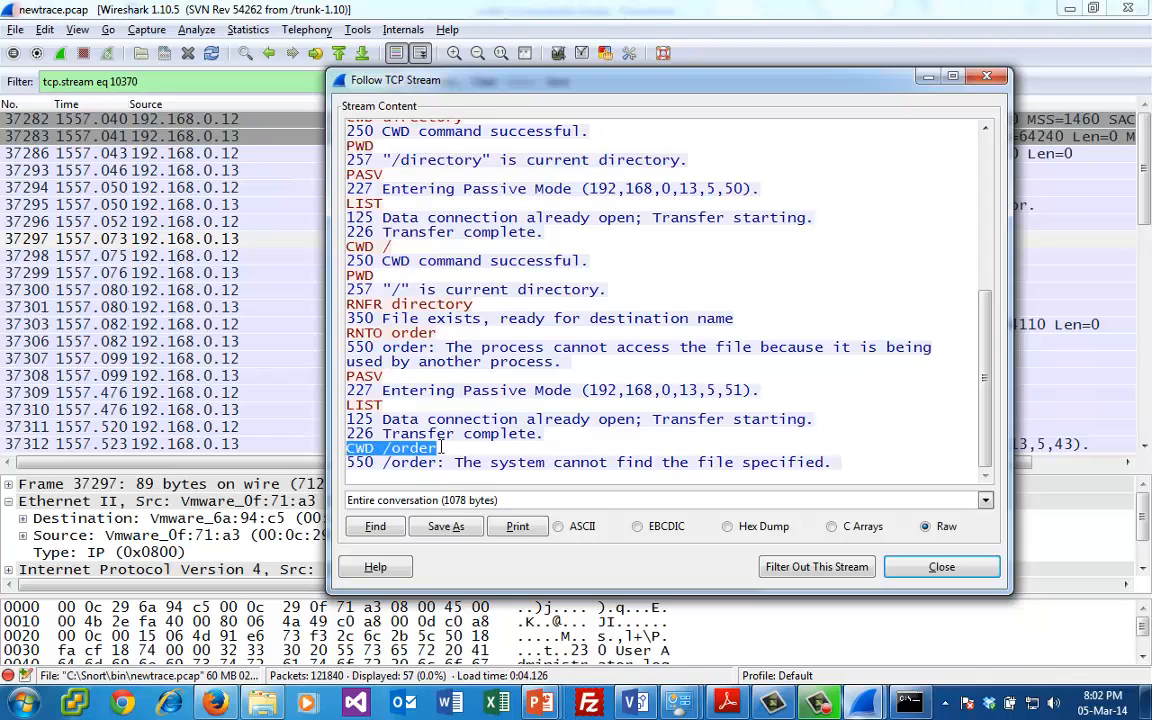
{"action": "left_click", "coordinate": [578, 437]}
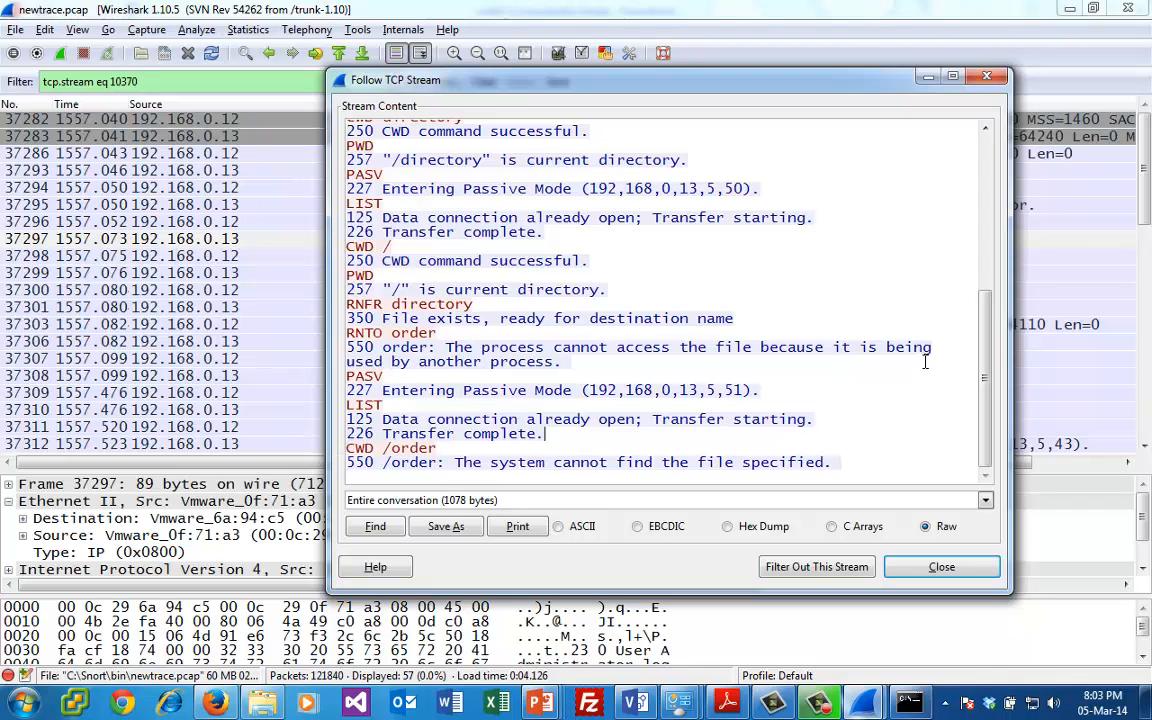
- Close the TCP stream window and clear the display filter to list all packets around packet 37297
{"action": "left_click_drag", "start_coordinate": [984, 375], "coordinate": [995, 108]}
{"action": "left_click", "coordinate": [989, 78]}
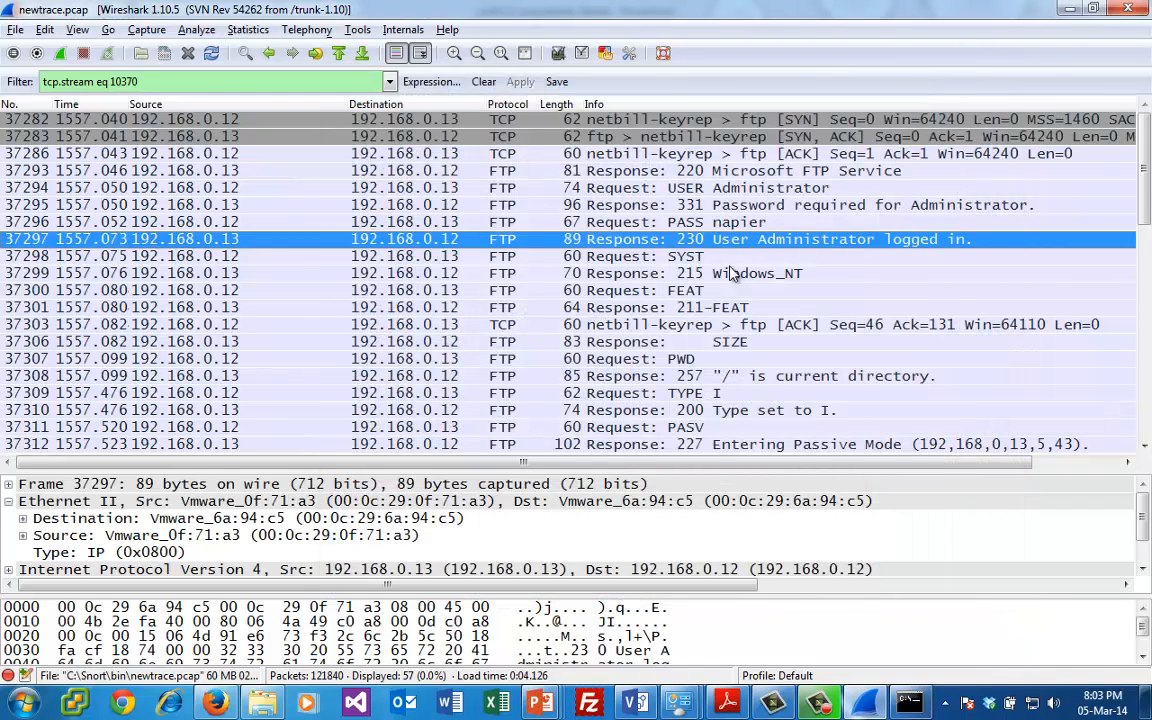
{"action": "left_click", "coordinate": [484, 82]}
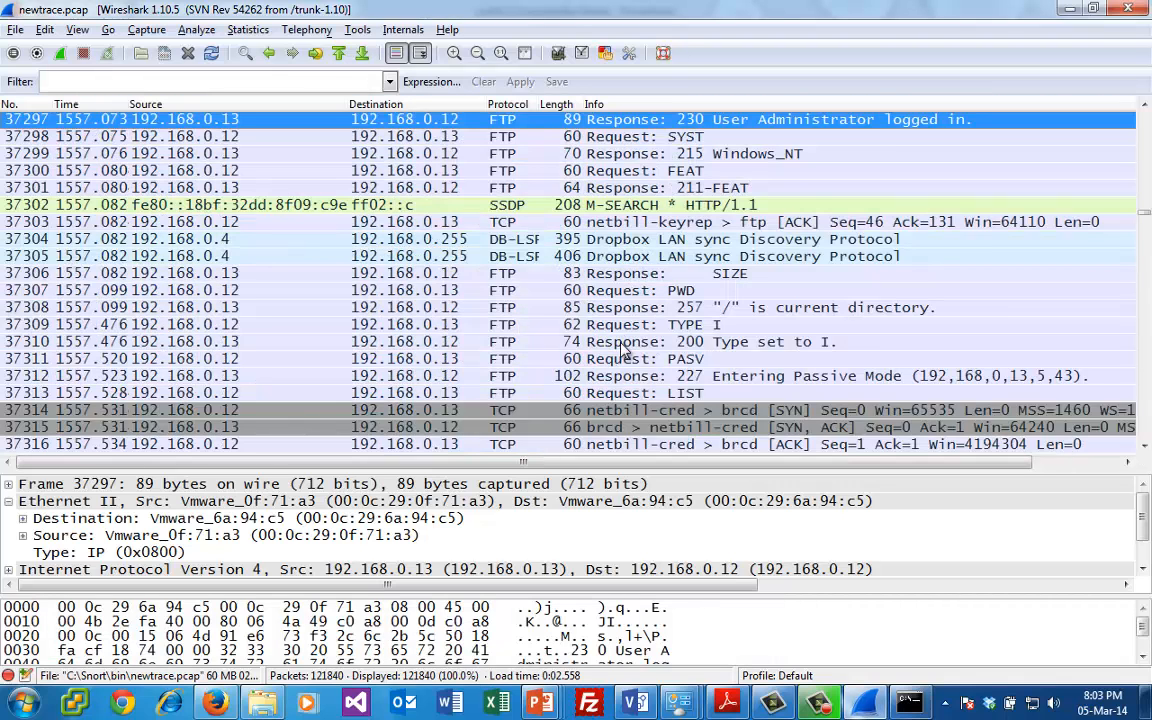
- Inspect the passive mode response 37312, LIST request 37313 and SYN packet 37314, including the SYN's TCP port details
{"action": "left_click", "coordinate": [684, 378]}
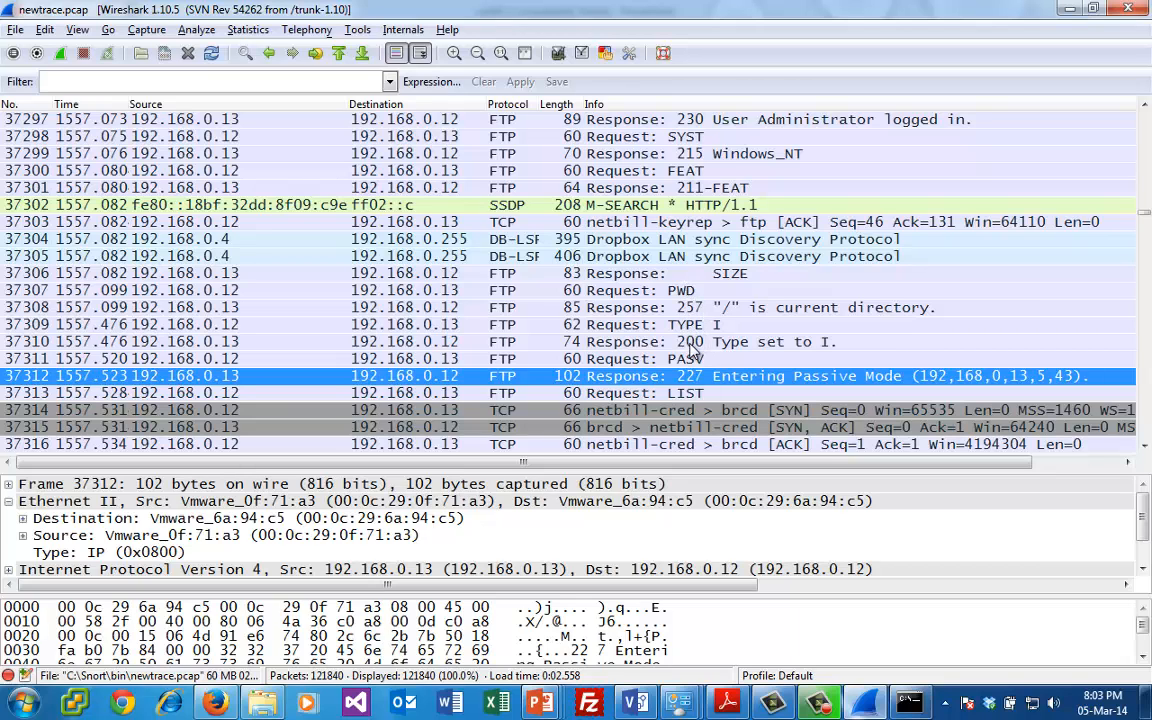
{"action": "left_click", "coordinate": [700, 395]}
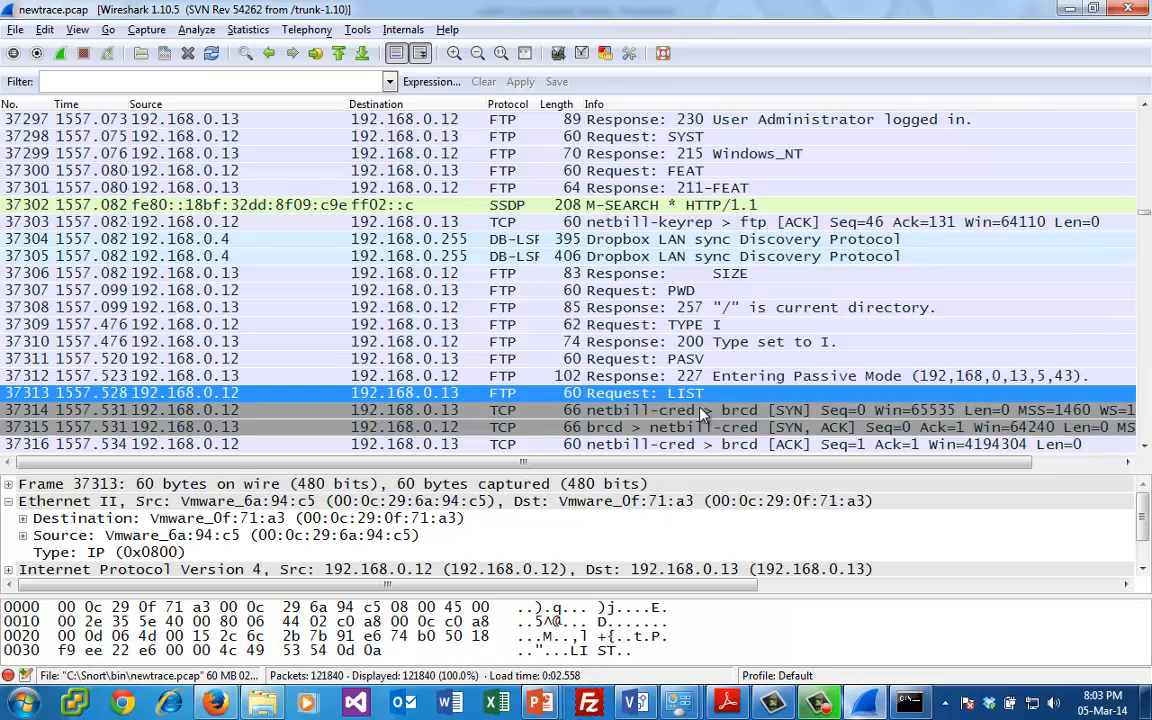
{"action": "left_click", "coordinate": [712, 412]}
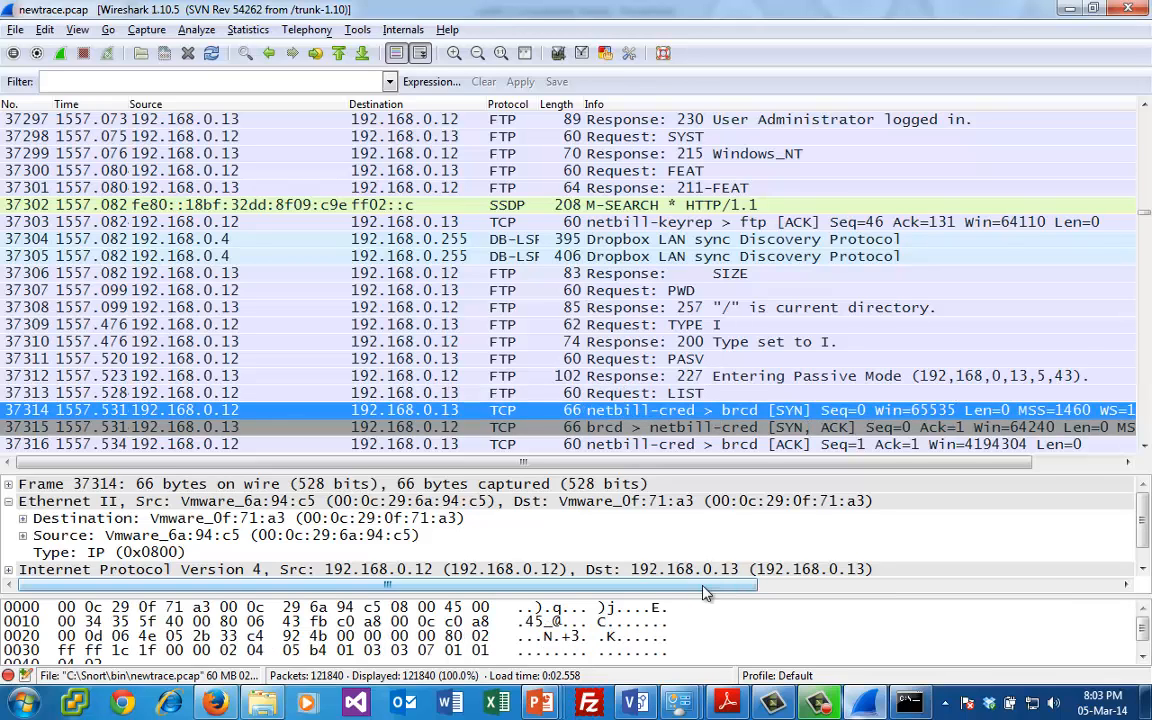
{"action": "scroll", "coordinate": [1144, 518], "scroll_direction": "down", "scroll_amount": 1}
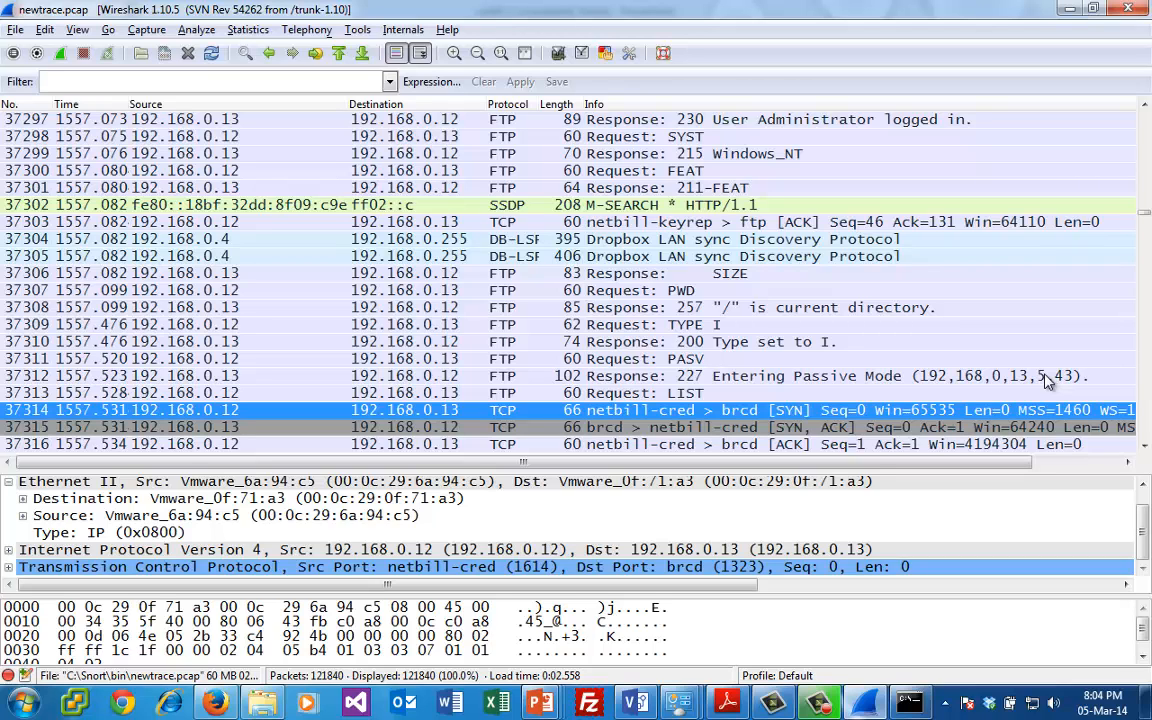
- Switch to Calculator, compute the passive mode data port as 5 * 256 + 43, and minimize Calculator
{"action": "left_click", "coordinate": [30, 700]}
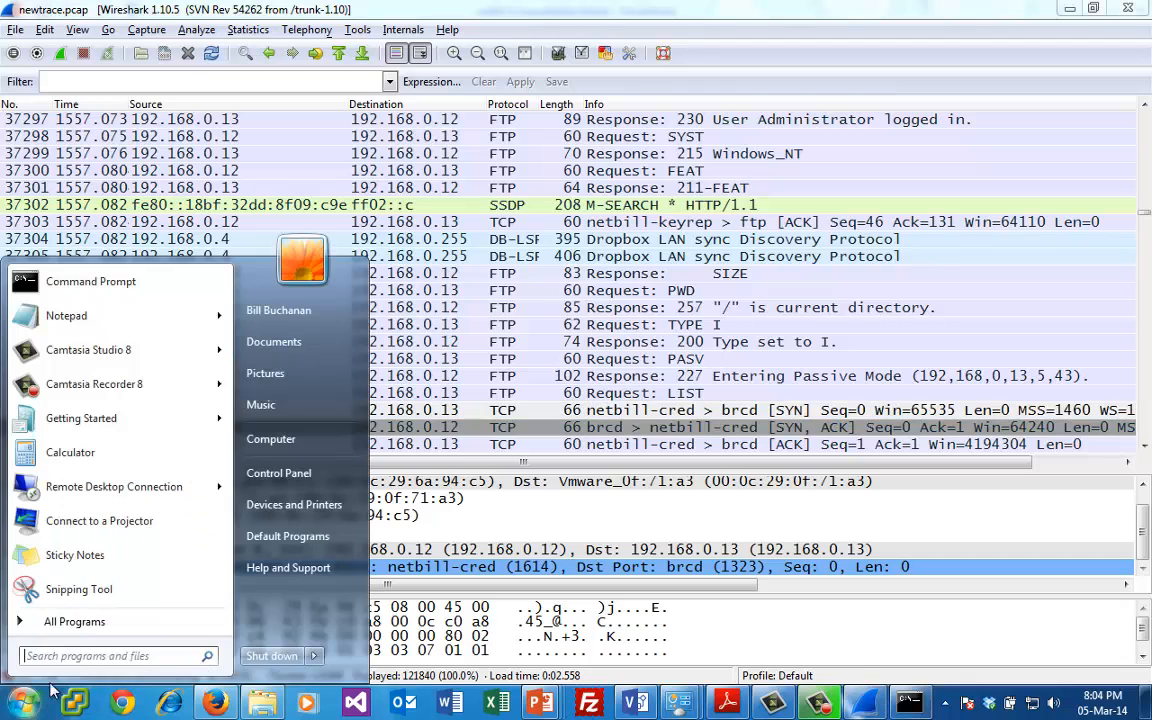
{"action": "type", "text": "ca"}
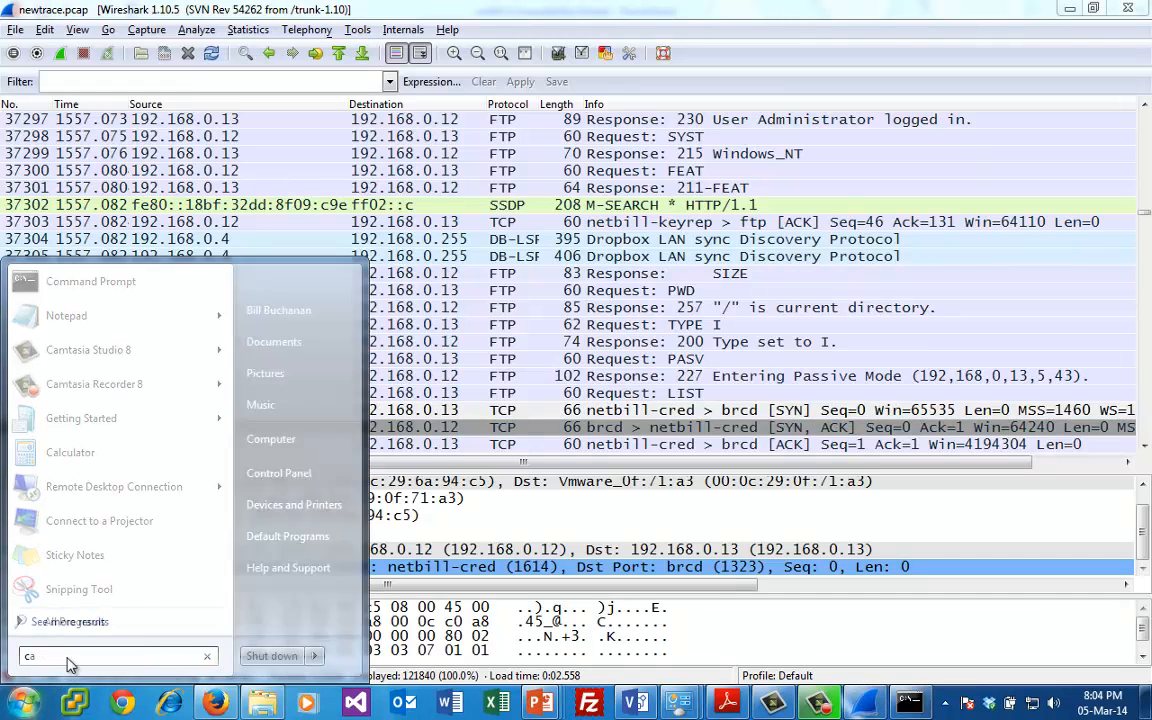
{"action": "type", "text": "lc"}
{"action": "key", "text": "Return"}
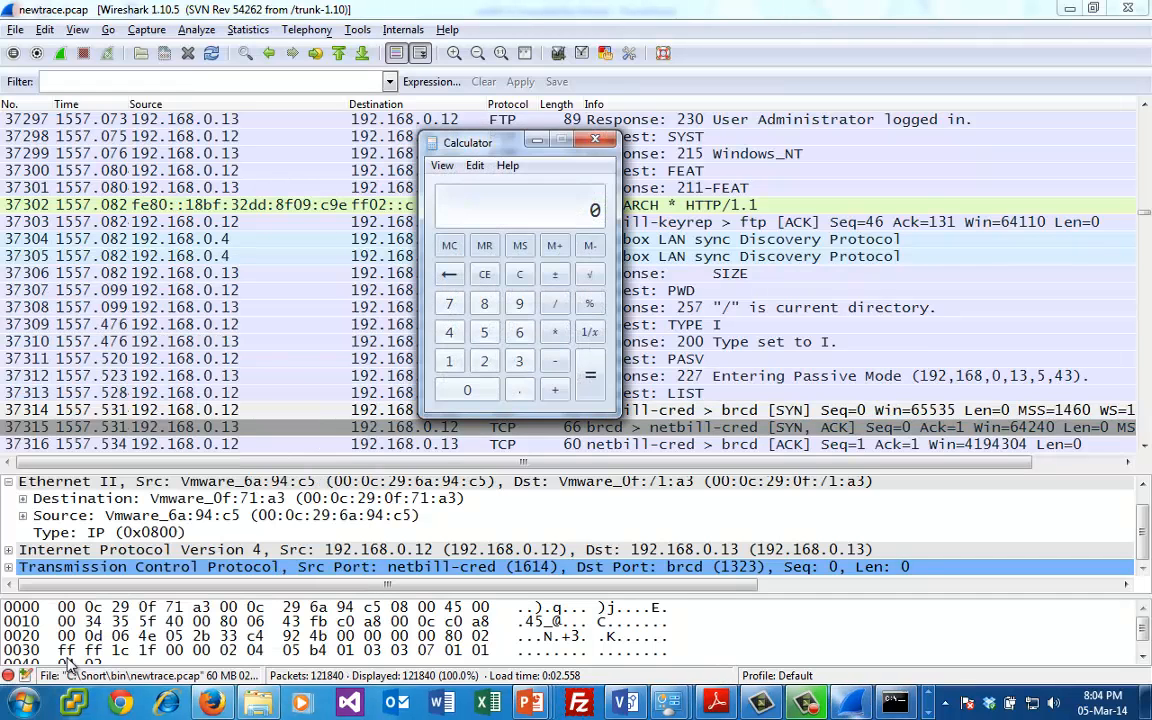
{"action": "type", "text": "5 * "}
{"action": "type", "text": "256"}
{"action": "key", "text": "Return"}
{"action": "type", "text": "+43"}
{"action": "key", "text": "Return"}
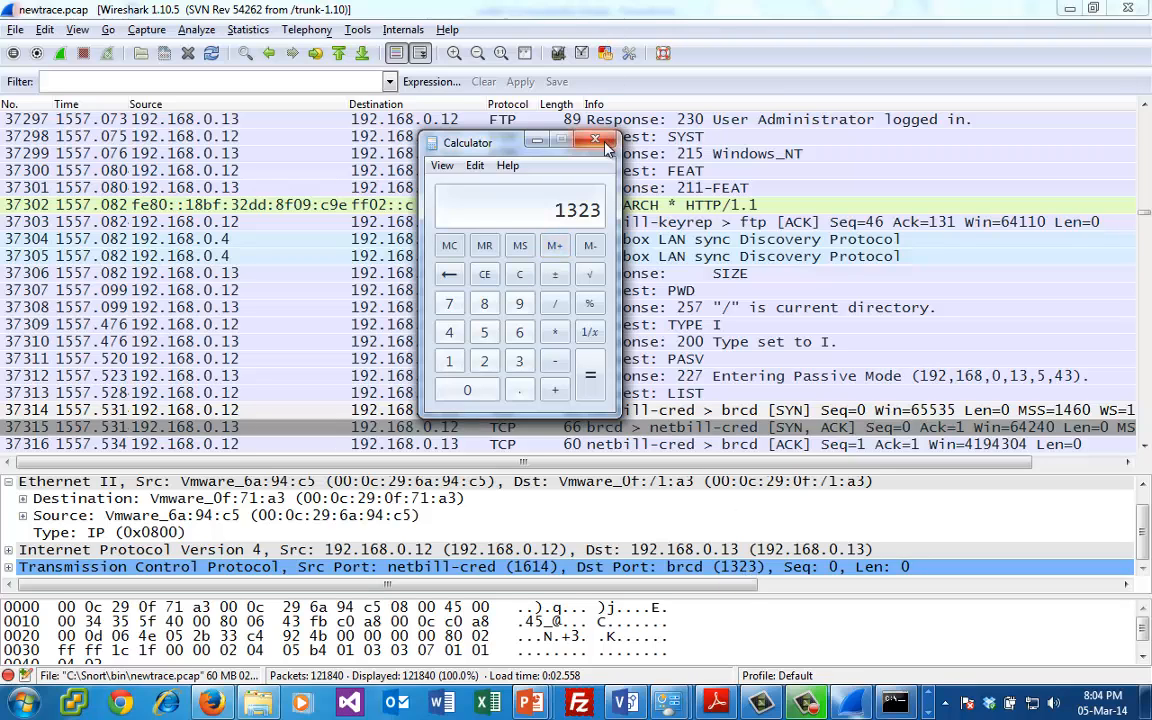
{"action": "left_click", "coordinate": [537, 140]}
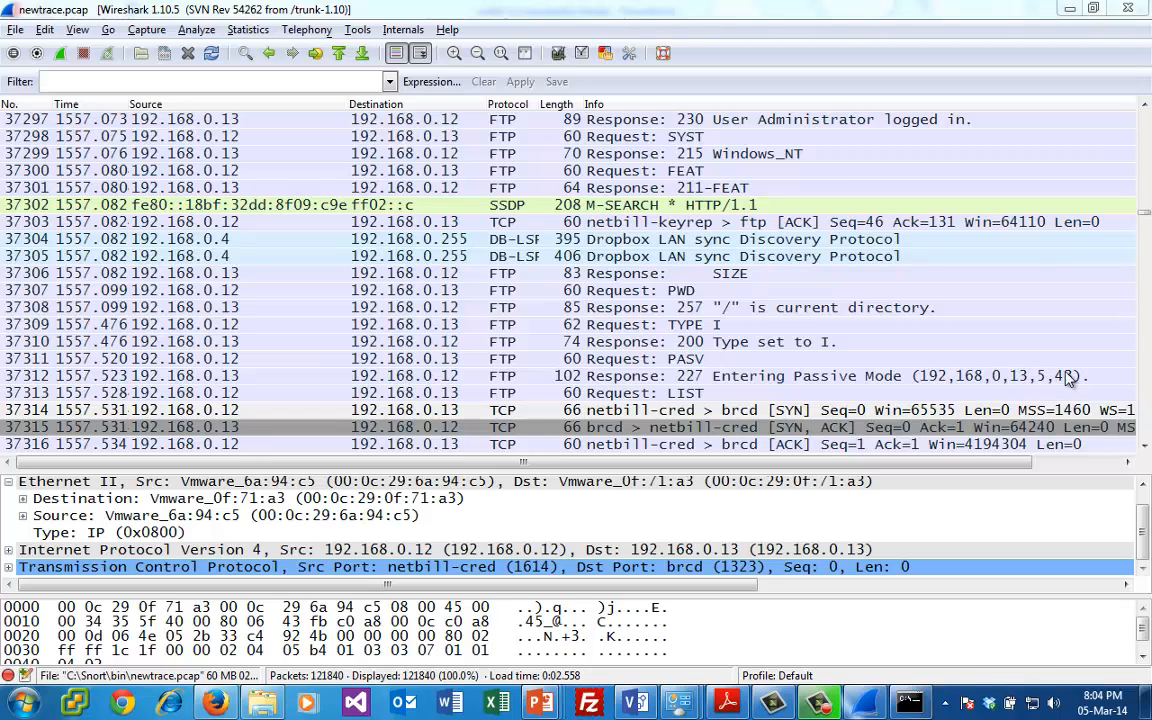
- Follow the TCP stream of SYN packet 37314, highlight the directory listing line, and close the stream window
{"action": "left_click", "coordinate": [1016, 411]}
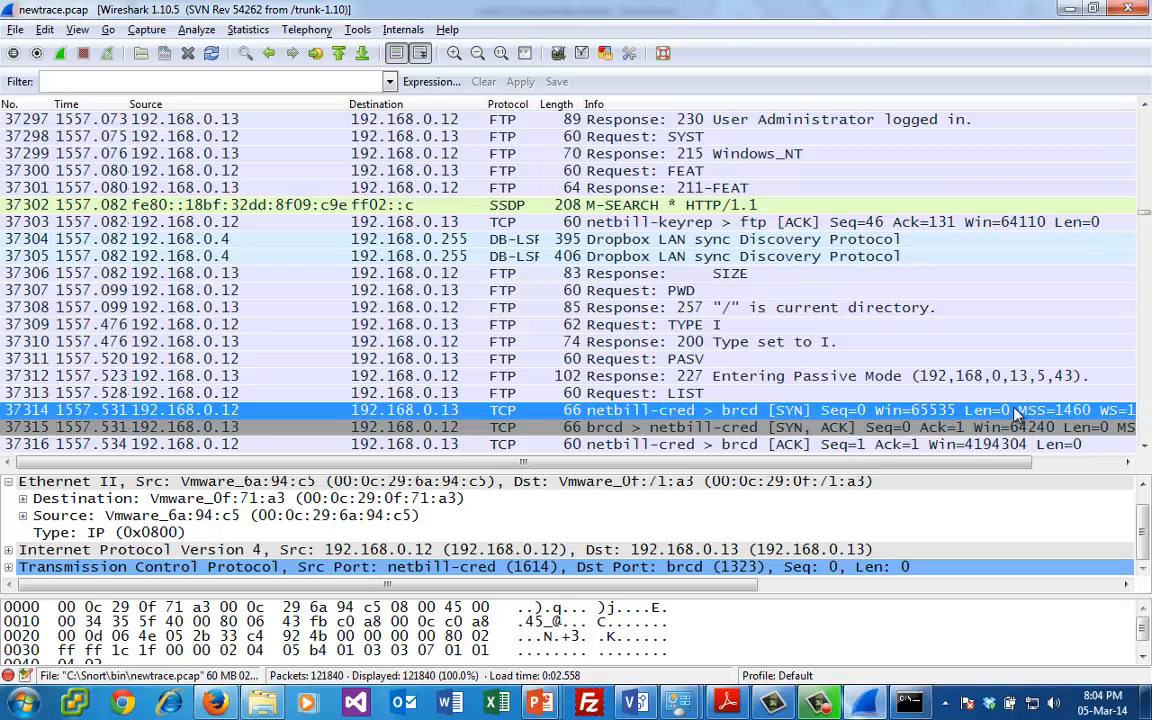
{"action": "right_click", "coordinate": [1016, 411]}
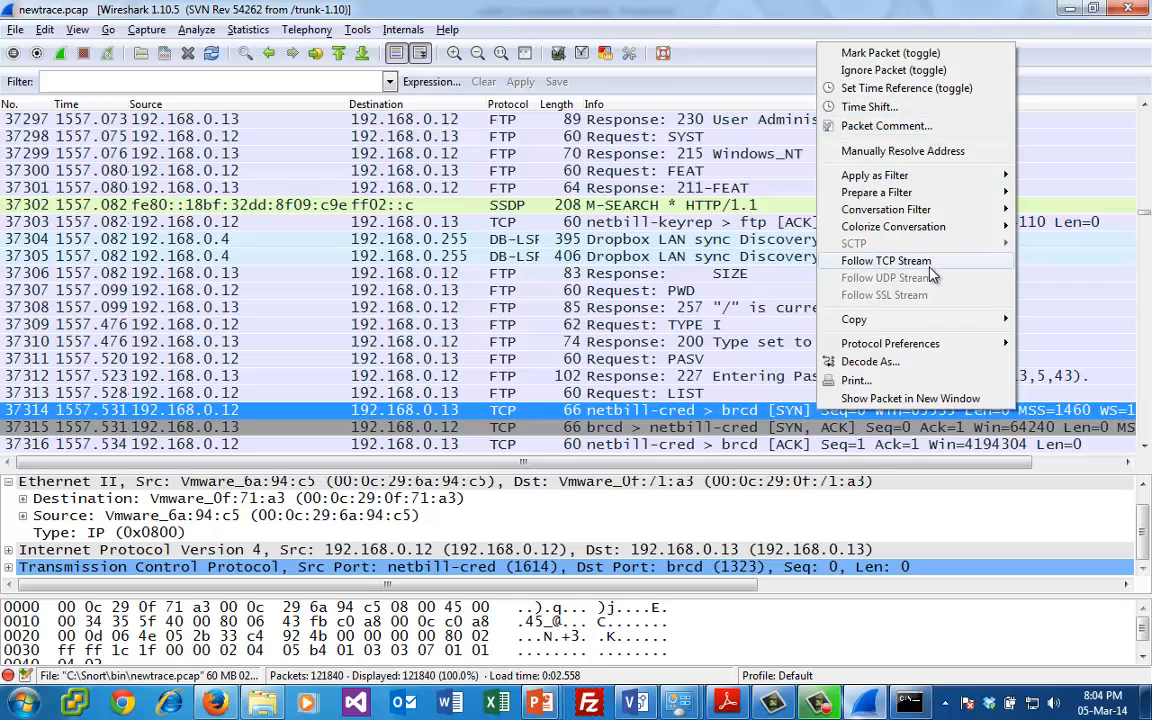
{"action": "left_click", "coordinate": [866, 261]}
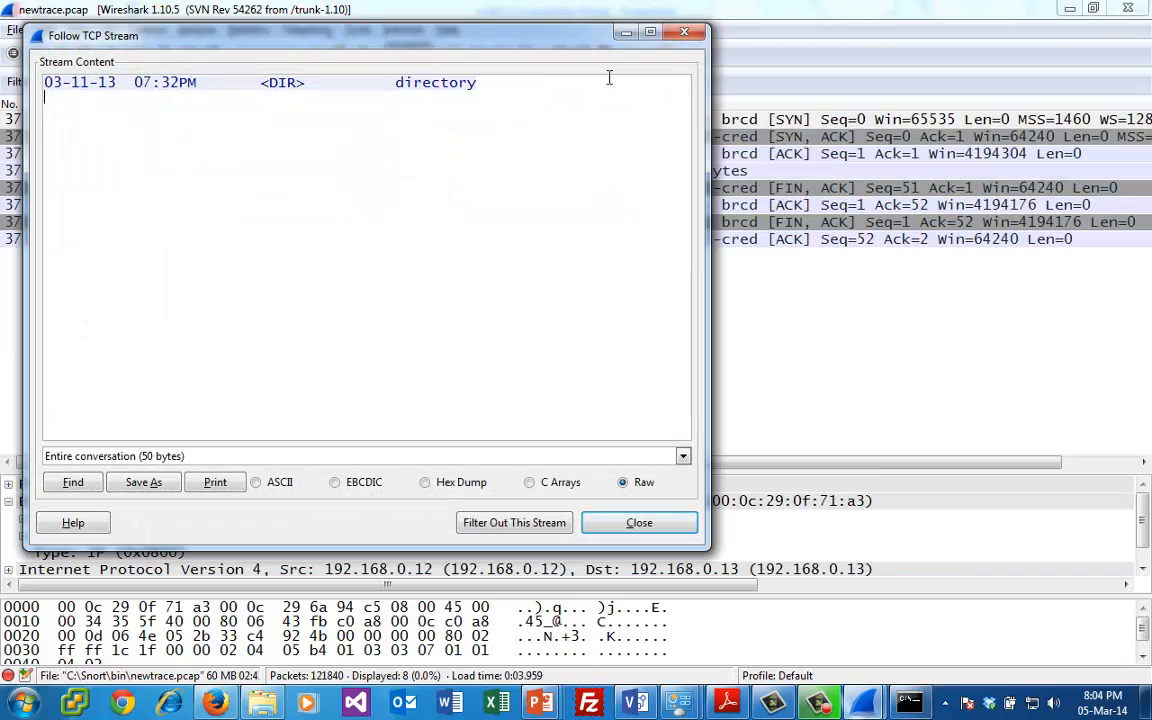
{"action": "left_click_drag", "start_coordinate": [523, 87], "coordinate": [42, 84]}
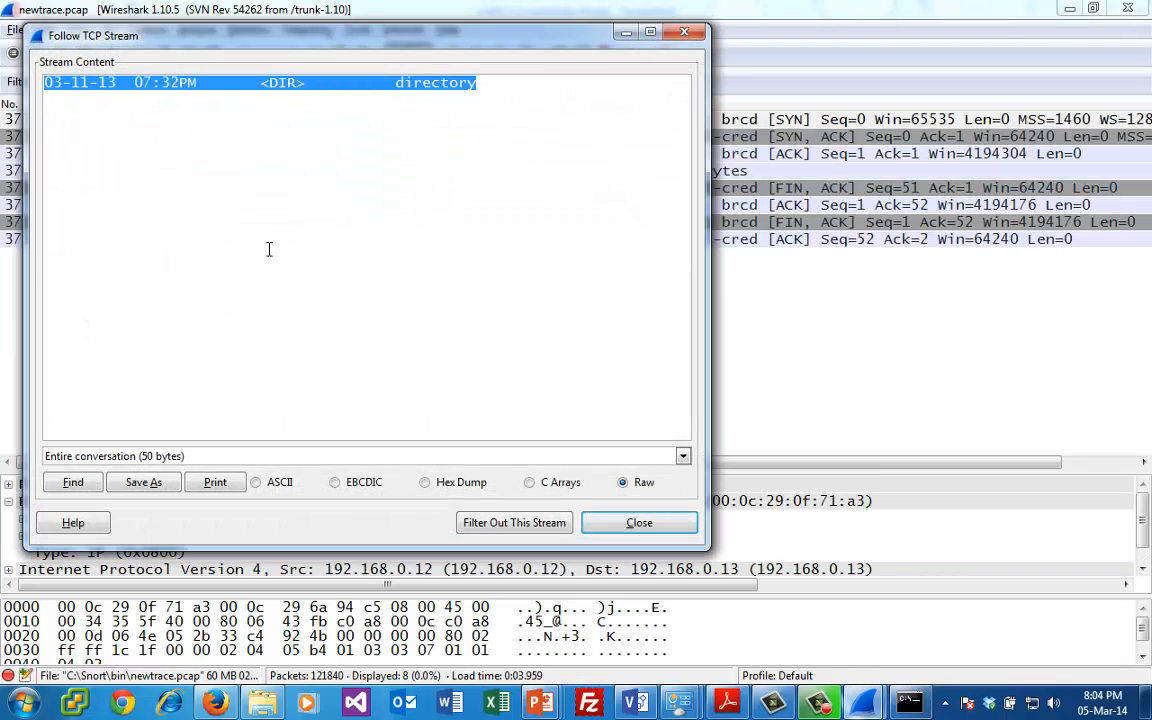
{"action": "left_click", "coordinate": [665, 523]}
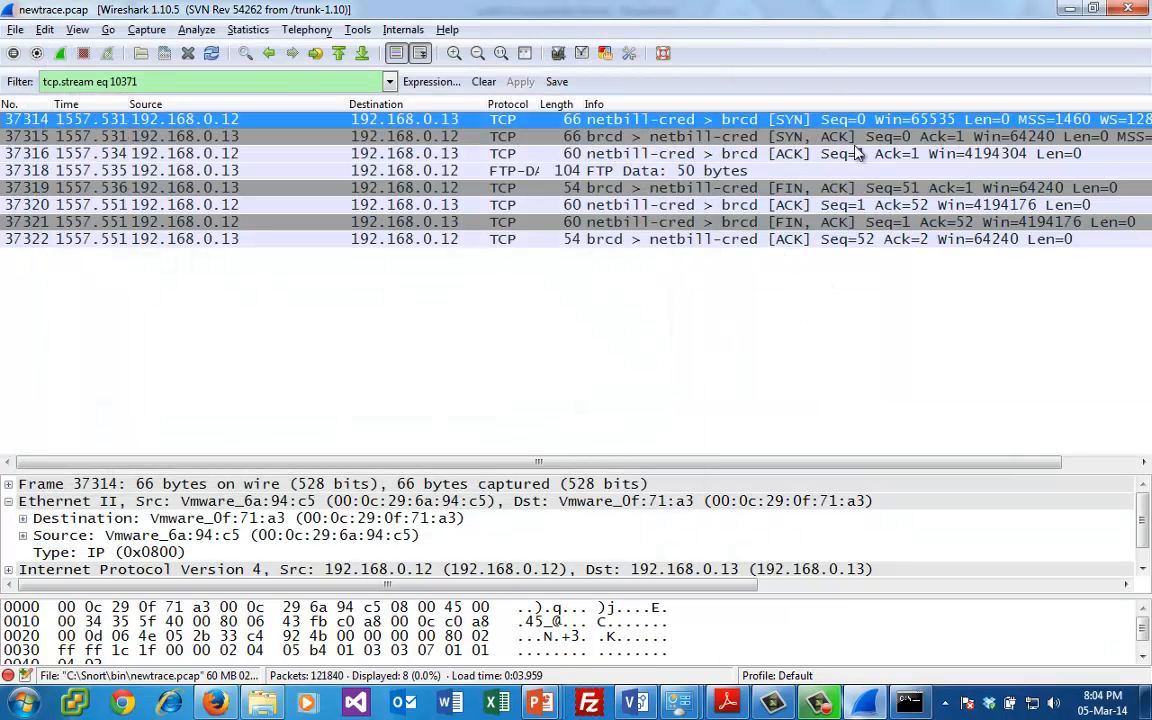
- Close Wireshark, switch to the Command Prompt window, and erase the recalled nmap command from the prompt
{"action": "left_click", "coordinate": [1131, 10]}
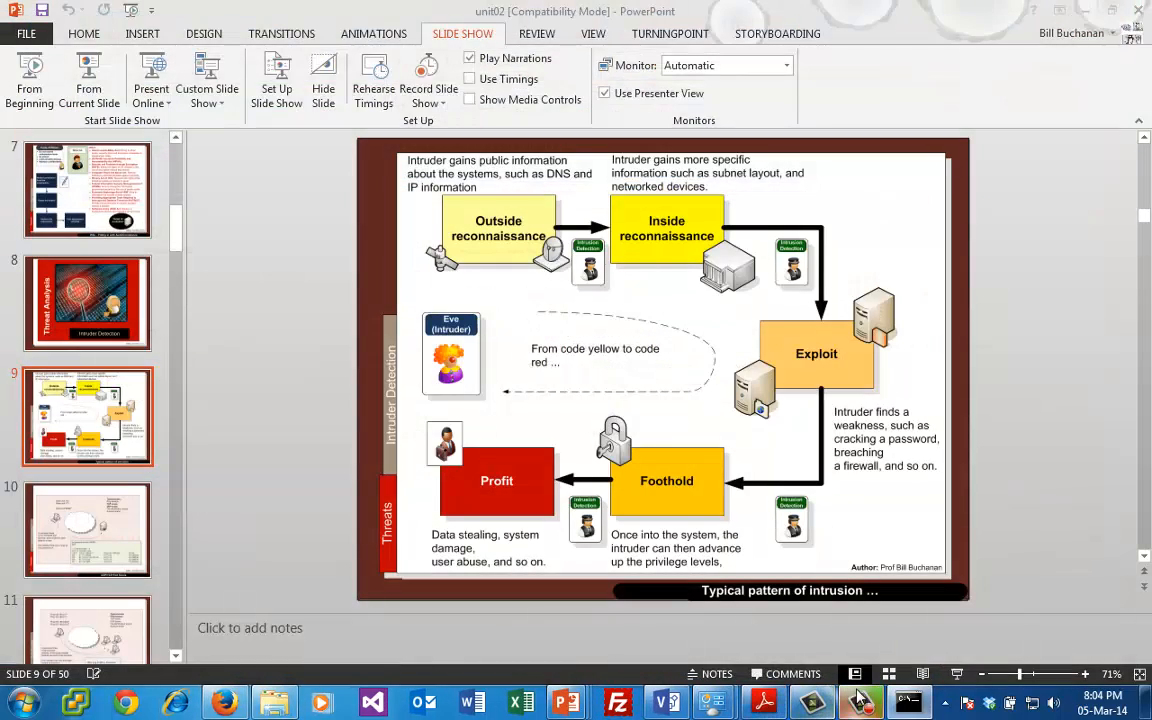
{"action": "left_click", "coordinate": [910, 702]}
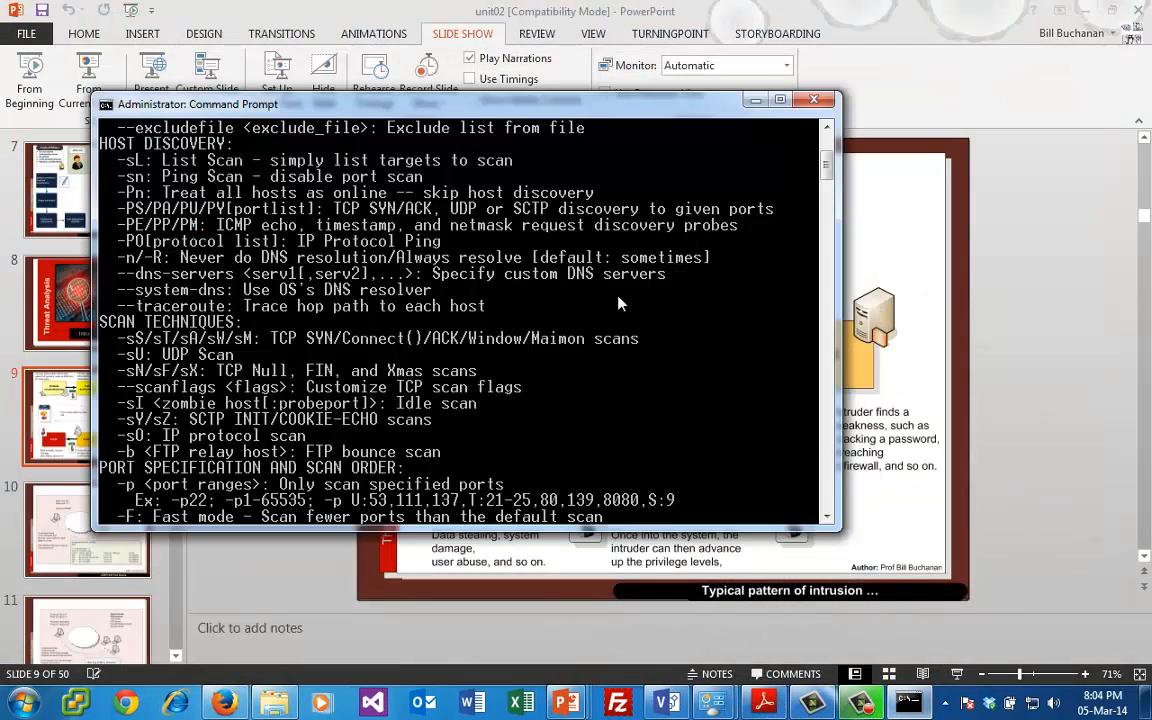
{"action": "key", "text": "Up"}
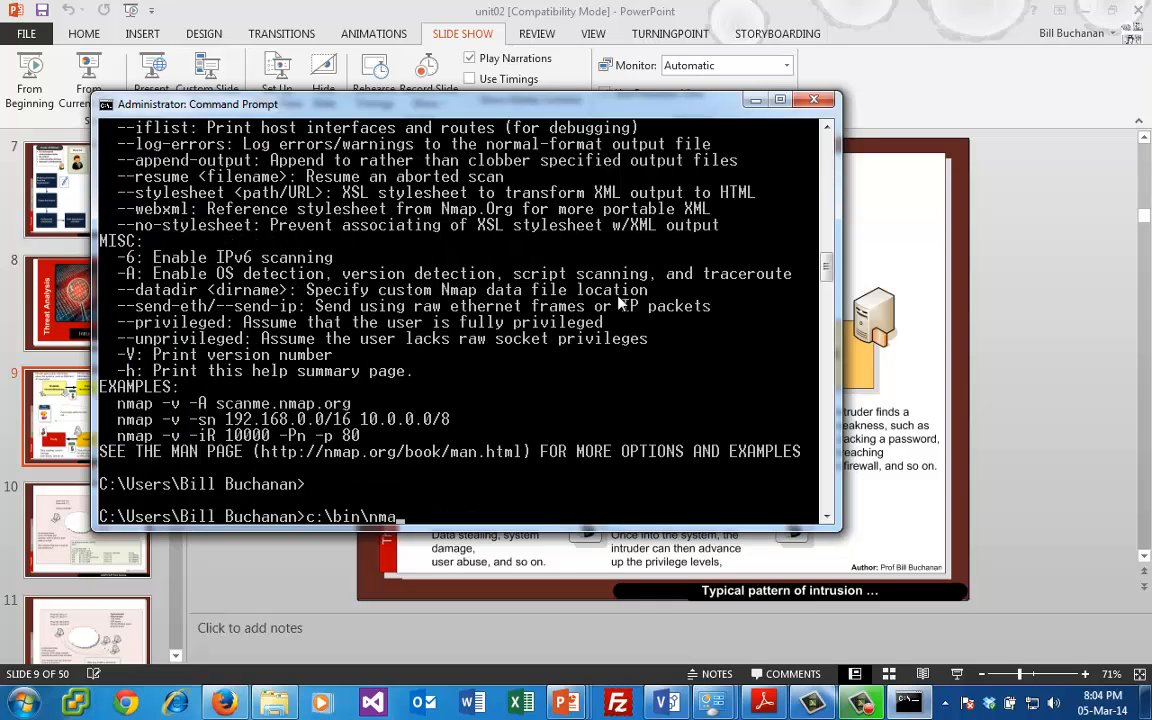
{"action": "key", "text": "BackSpace"}
{"action": "key", "text": "BackSpace"}
{"action": "key", "text": "BackSpace"}
{"action": "key", "text": "BackSpace"}
{"action": "key", "text": "BackSpace"}
{"action": "key", "text": "BackSpace"}
{"action": "key", "text": "BackSpace"}
{"action": "key", "text": "BackSpace"}
- Change the working directory to \Snort and into its bin folder, and open newtrace.pcap from there
{"action": "key", "text": "BackSpace"}
{"action": "key", "text": "BackSpace"}
{"action": "key", "text": "BackSpace"}
{"action": "key", "text": "BackSpace"}
{"action": "key", "text": "BackSpace"}
{"action": "key", "text": "BackSpace"}
{"action": "key", "text": "BackSpace"}
{"action": "key", "text": "BackSpace"}
{"action": "type", "text": "cd \\d"}
{"action": "key", "text": "BackSpace"}
{"action": "type", "text": "Snort"}
{"action": "key", "text": "Return"}
{"action": "type", "text": "cd"}
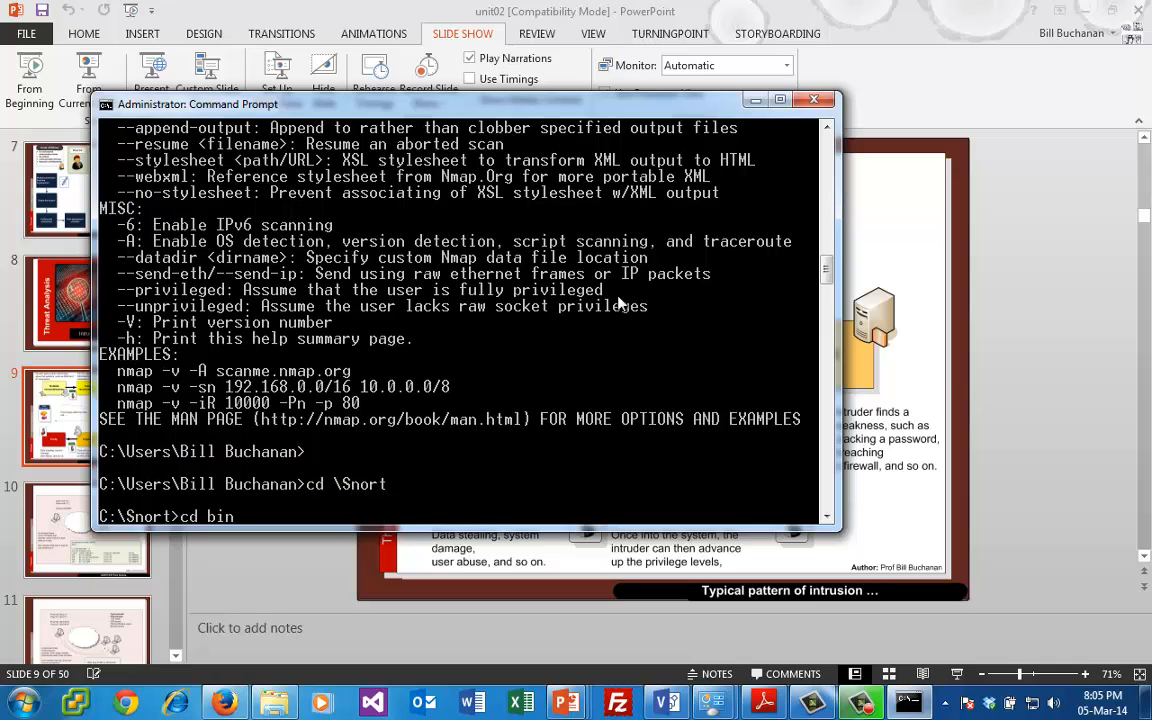
{"action": "type", "text": " bin"}
{"action": "key", "text": "Return"}
{"action": "type", "text": "newtrace.pcap"}
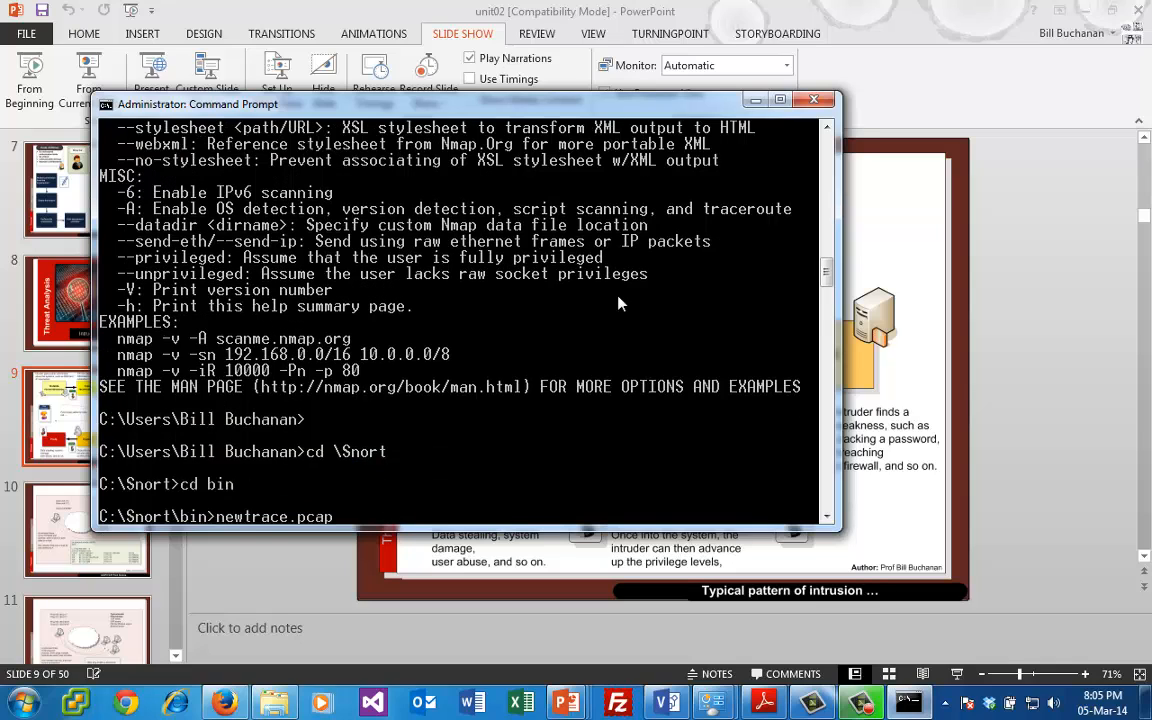
{"action": "key", "text": "Return"}
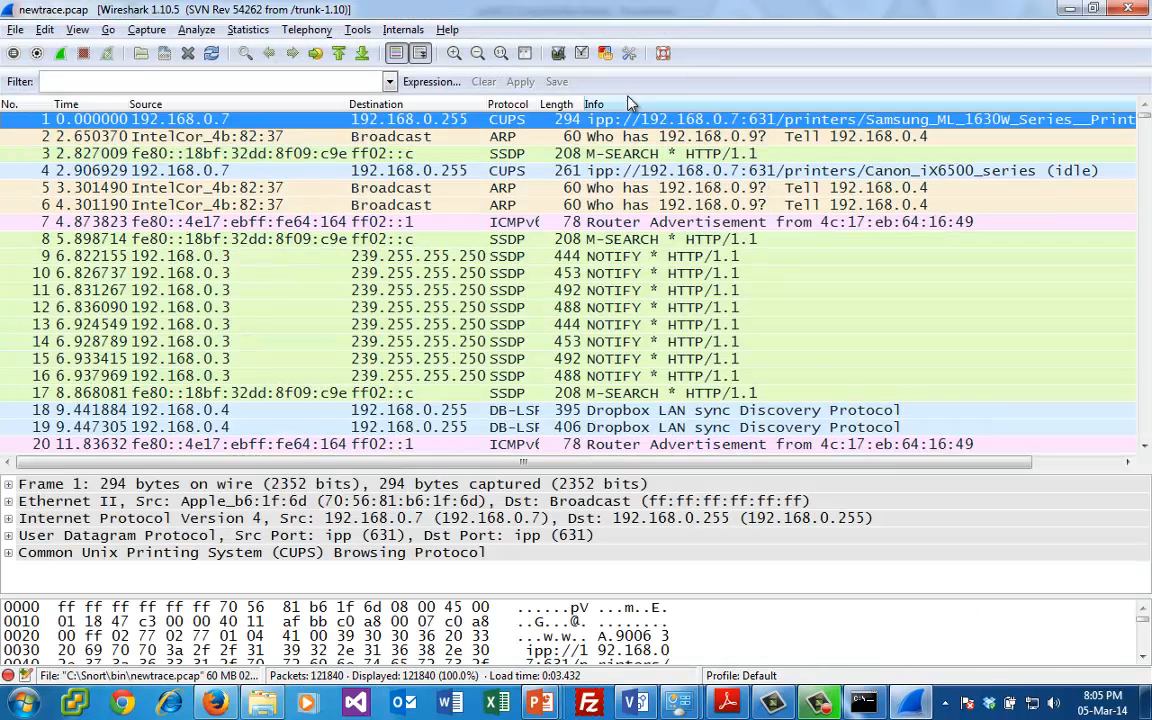
- Filter the capture for successful FTP logins with the display filter ftp.response.code==230
{"action": "left_click", "coordinate": [295, 81]}
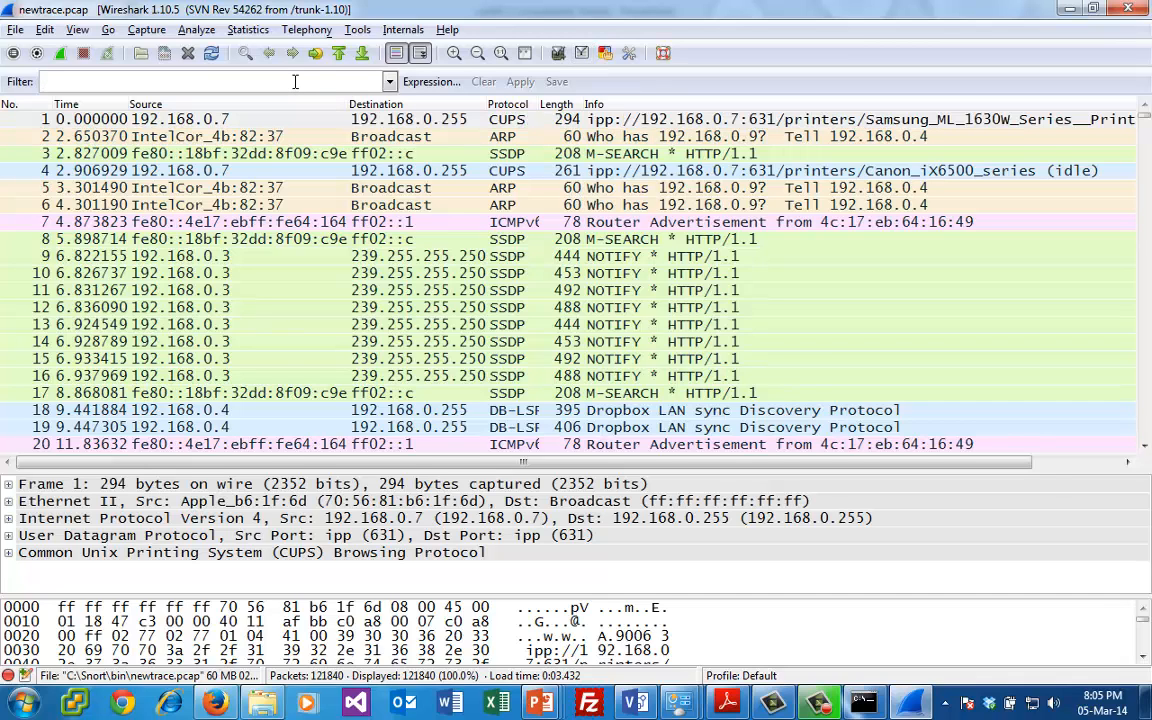
{"action": "type", "text": "ftp.res"}
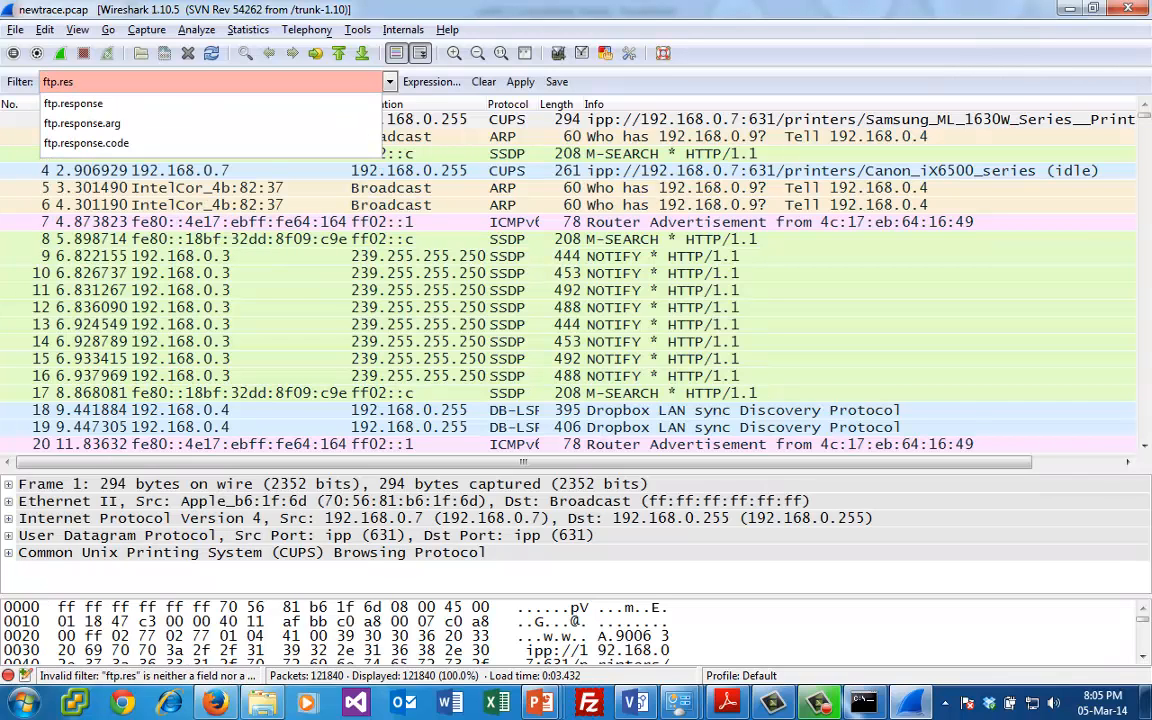
{"action": "key", "text": "Escape"}
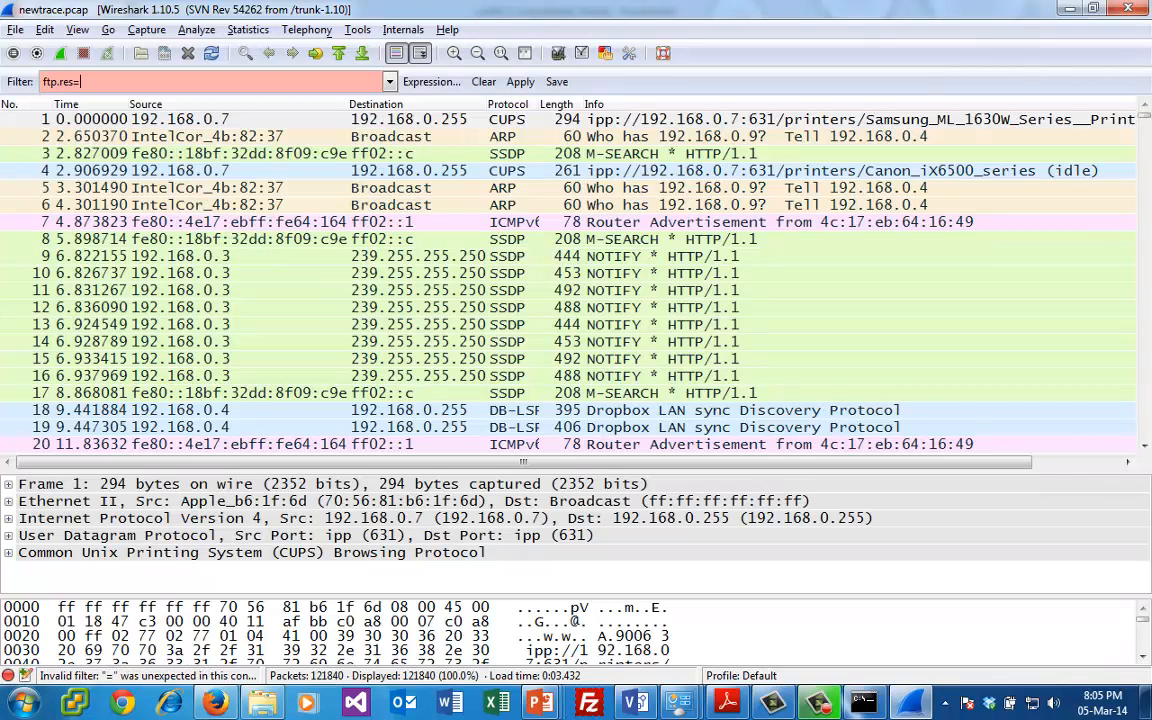
{"action": "key", "text": "BackSpace"}
{"action": "key", "text": "BackSpace"}
{"action": "key", "text": "BackSpace"}
{"action": "key", "text": "BackSpace"}
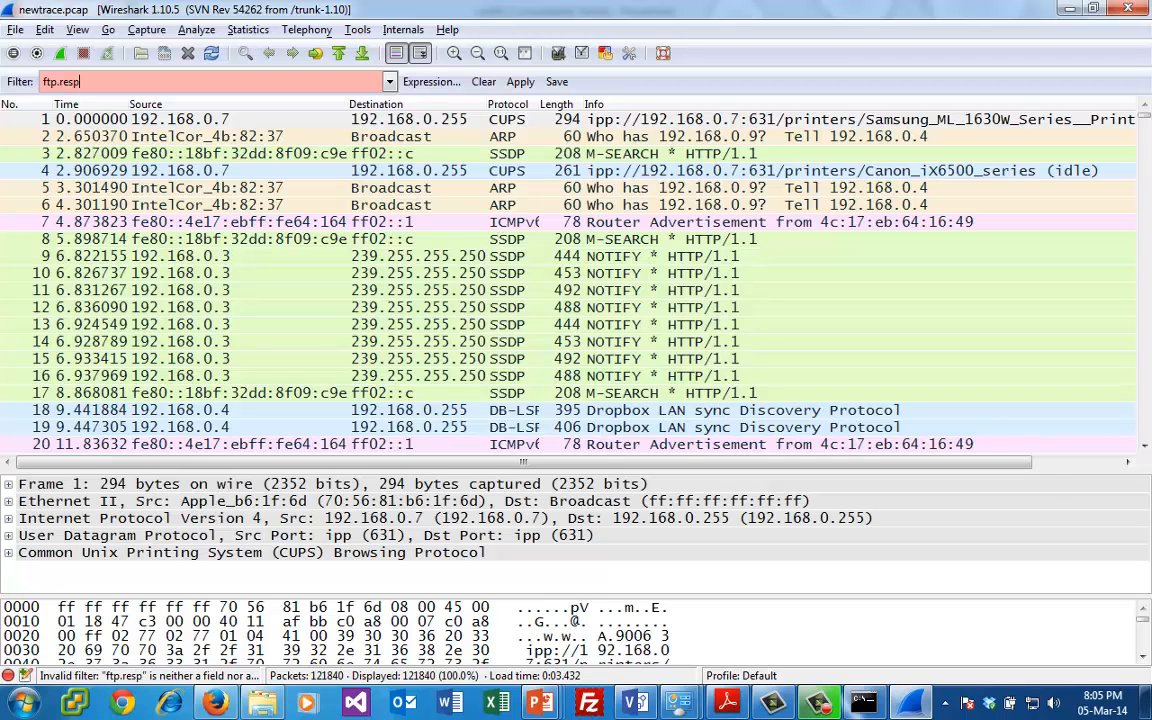
{"action": "type", "text": ".responsec"}
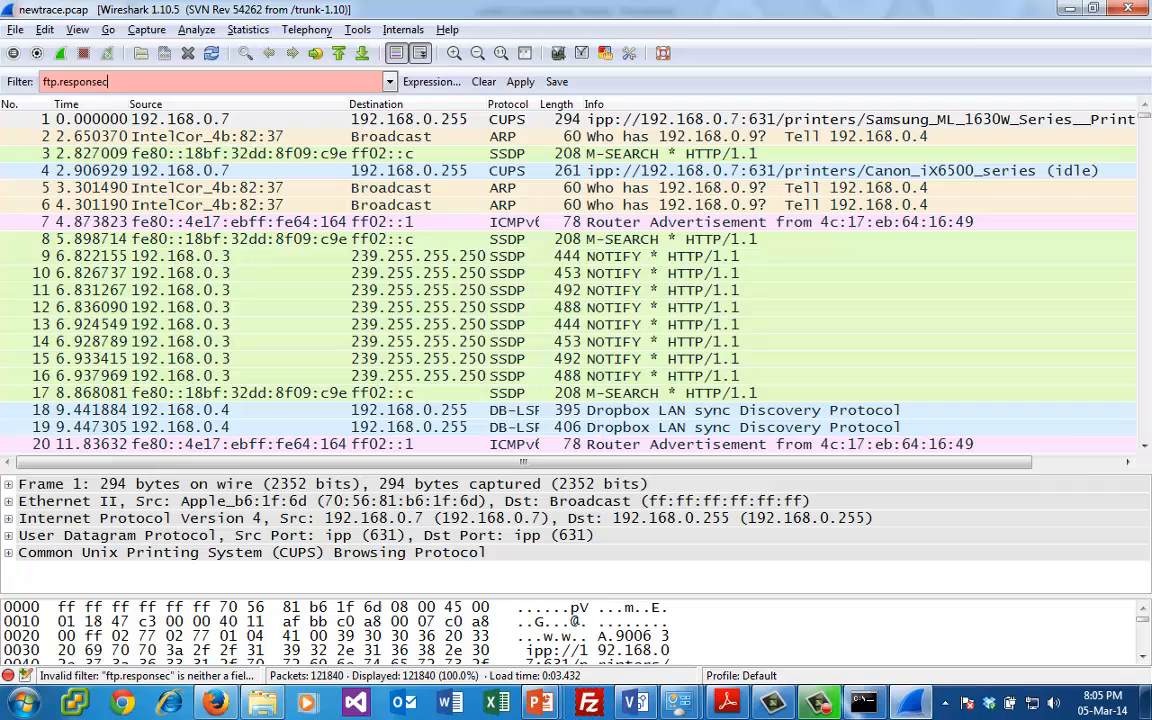
{"action": "key", "text": "BackSpace"}
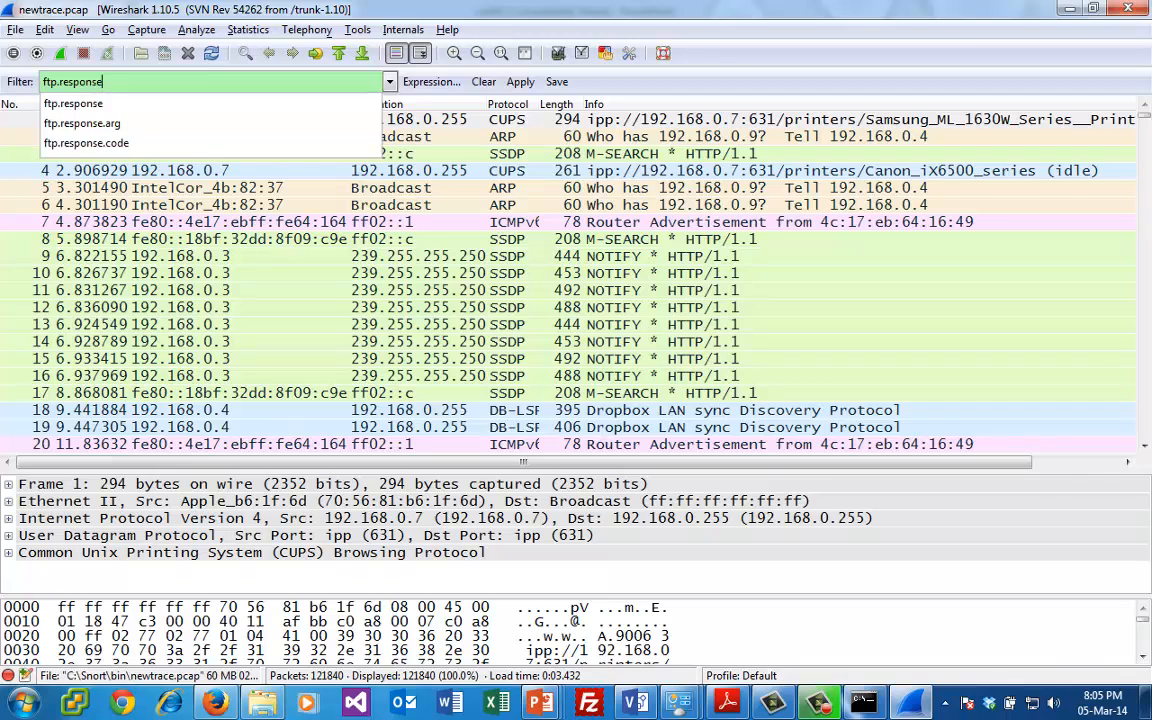
{"action": "type", "text": ".code==230"}
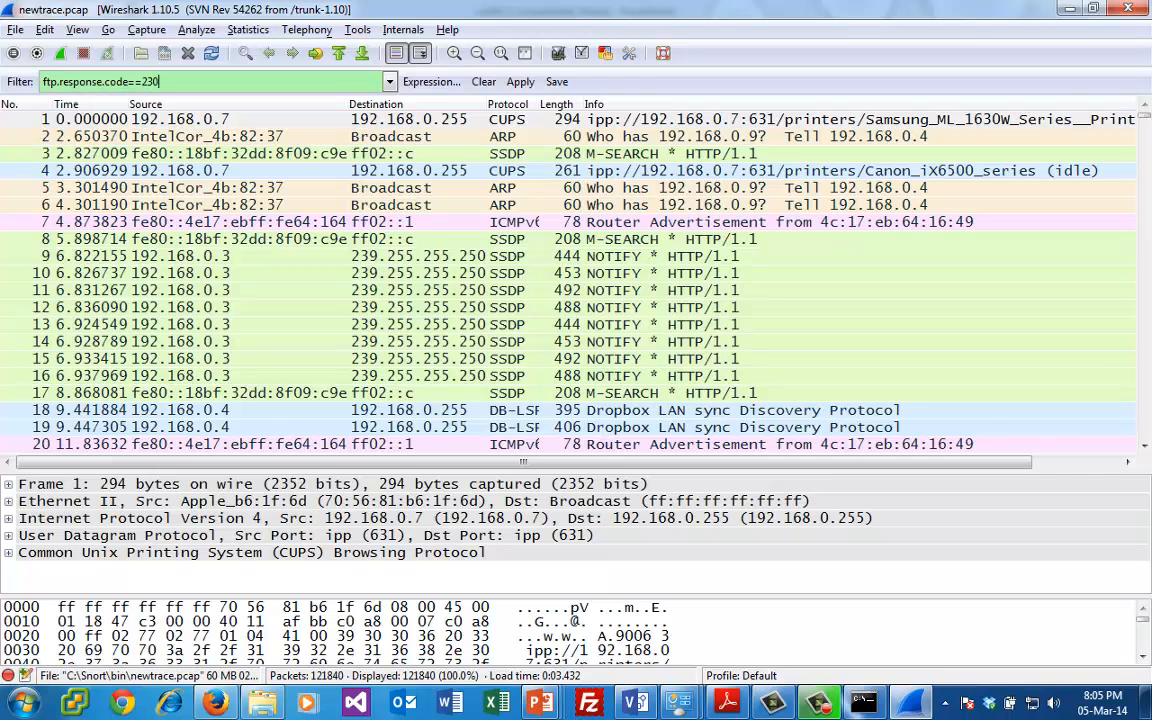
{"action": "key", "text": "Return"}
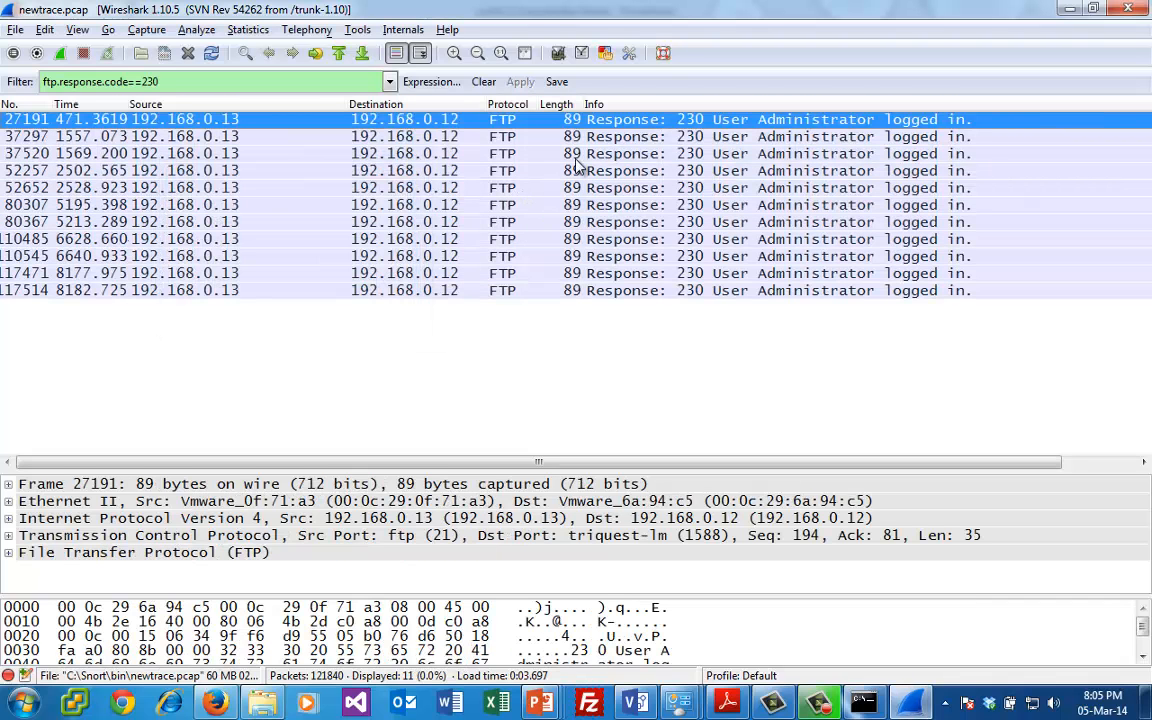
- Follow the TCP stream of login packet 37520, read the FTP conversation to its end, and close the stream window
{"action": "left_click", "coordinate": [604, 155]}
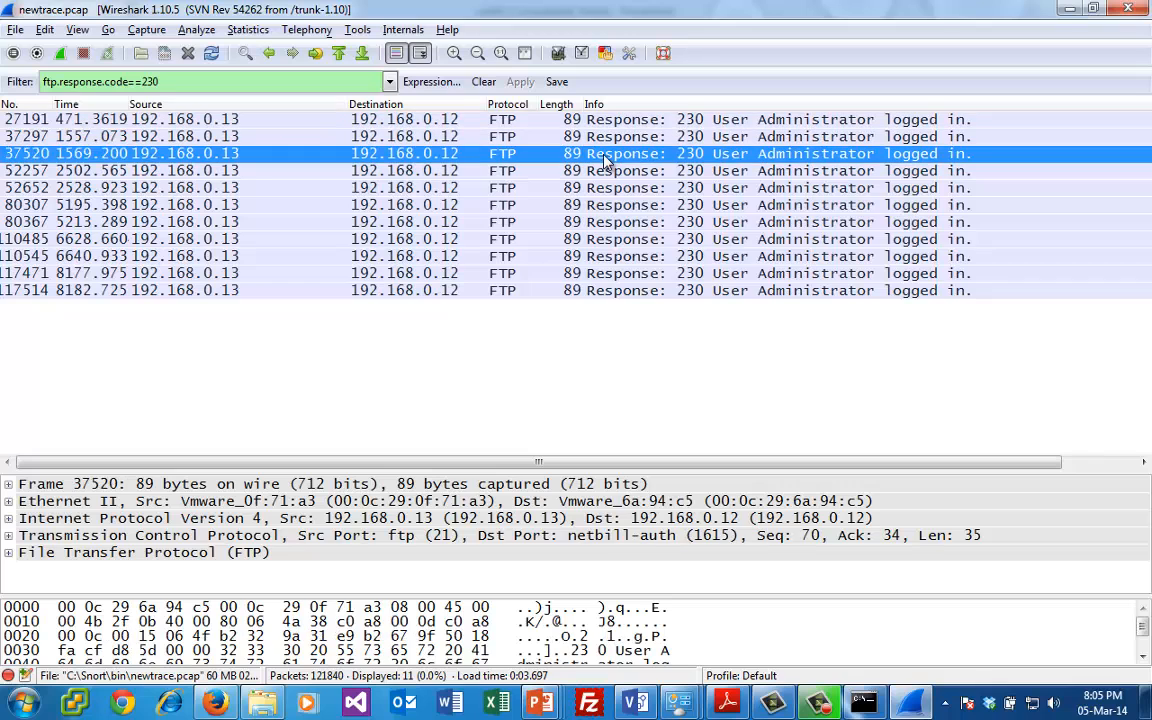
{"action": "right_click", "coordinate": [604, 155]}
{"action": "left_click", "coordinate": [667, 372]}
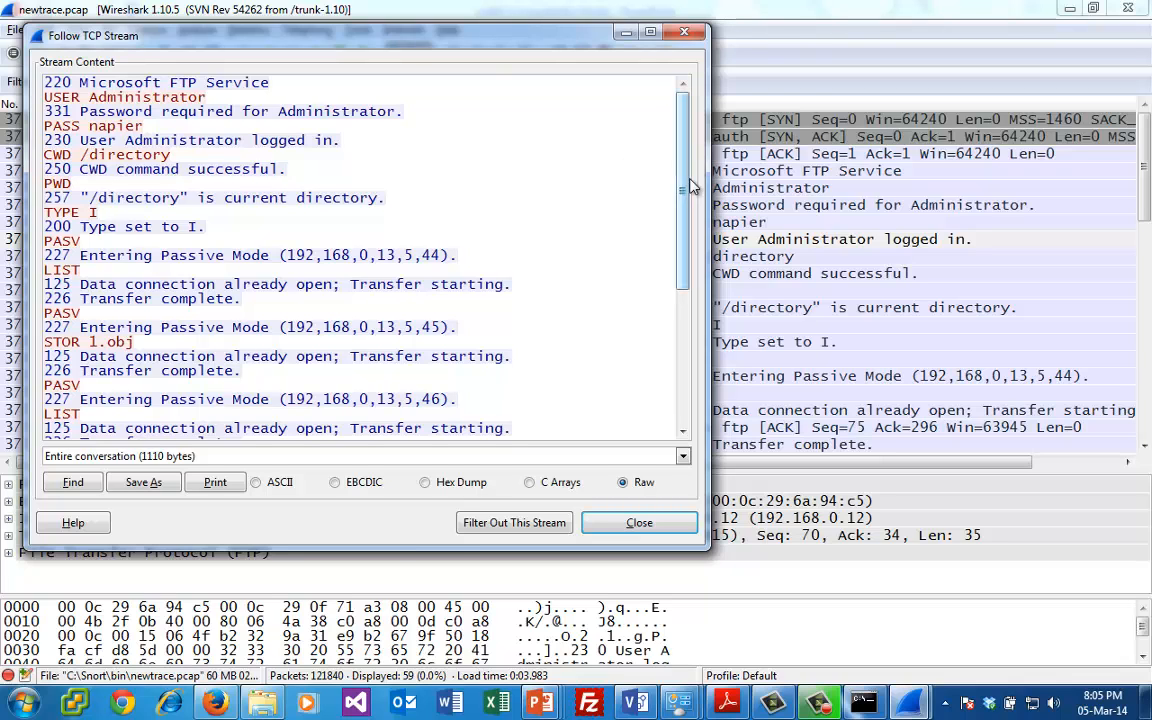
{"action": "left_click_drag", "start_coordinate": [685, 192], "coordinate": [626, 337]}
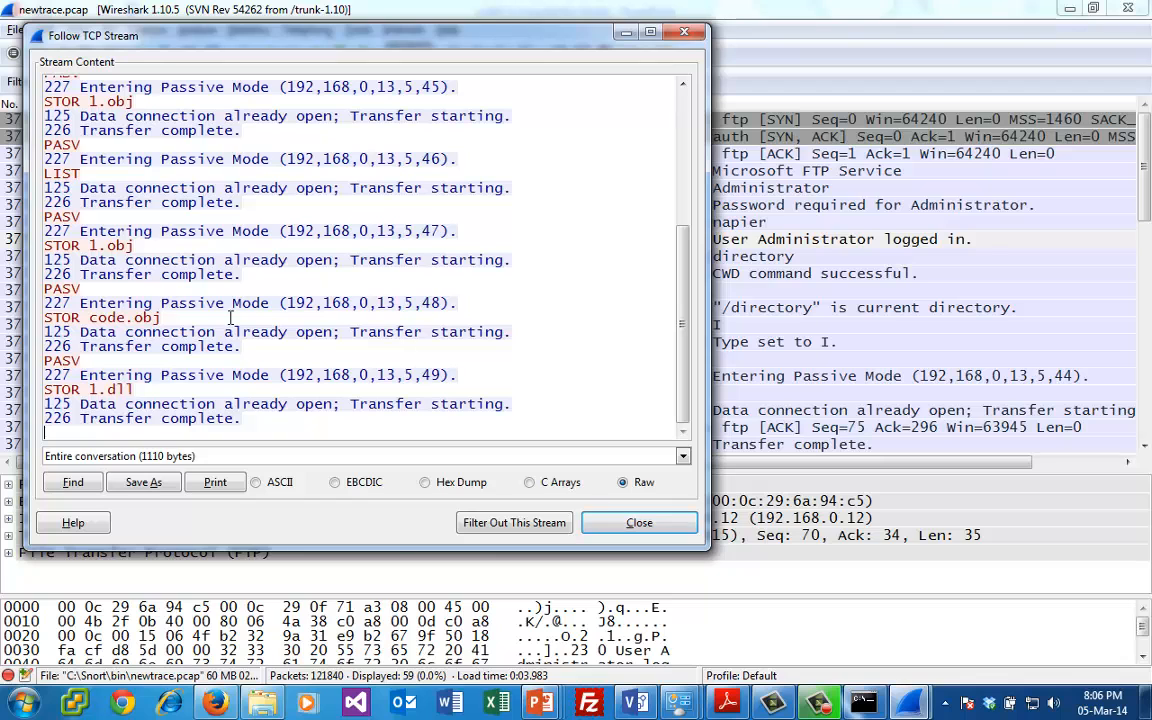
{"action": "left_click", "coordinate": [646, 522]}
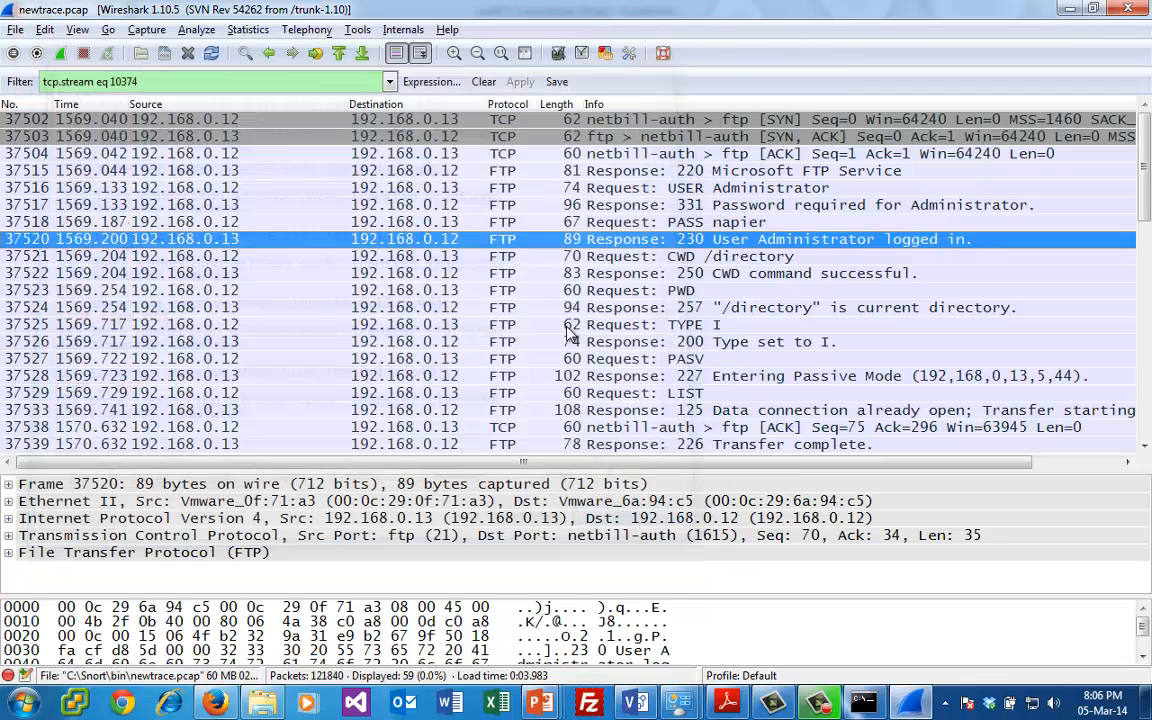
- Clear the stream filter and reapply the recent filter ftp.response.code==230
{"action": "left_click", "coordinate": [483, 81]}
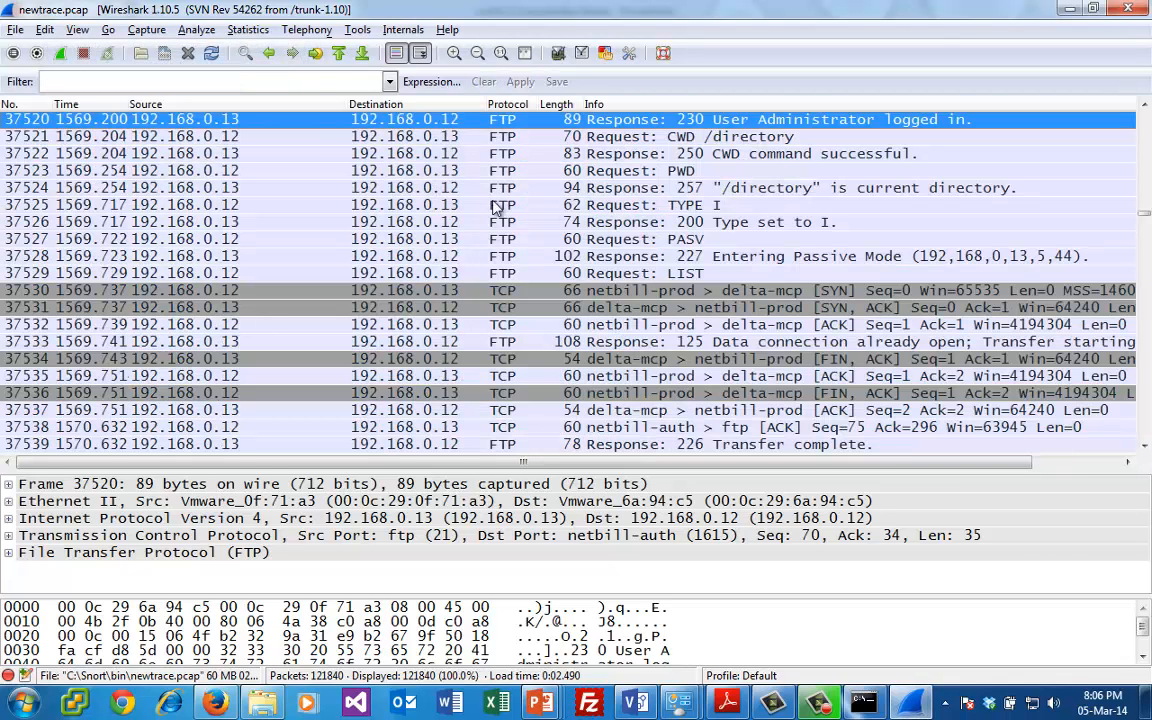
{"action": "left_click", "coordinate": [390, 81]}
{"action": "left_click", "coordinate": [259, 124]}
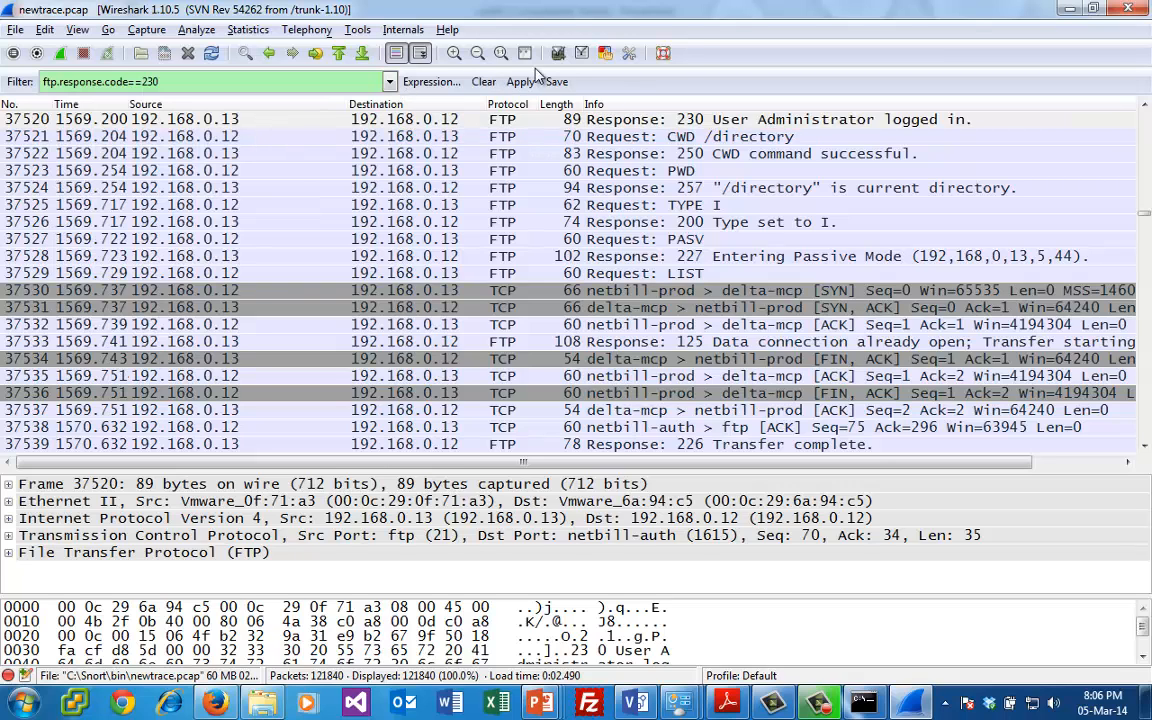
{"action": "left_click", "coordinate": [520, 81]}
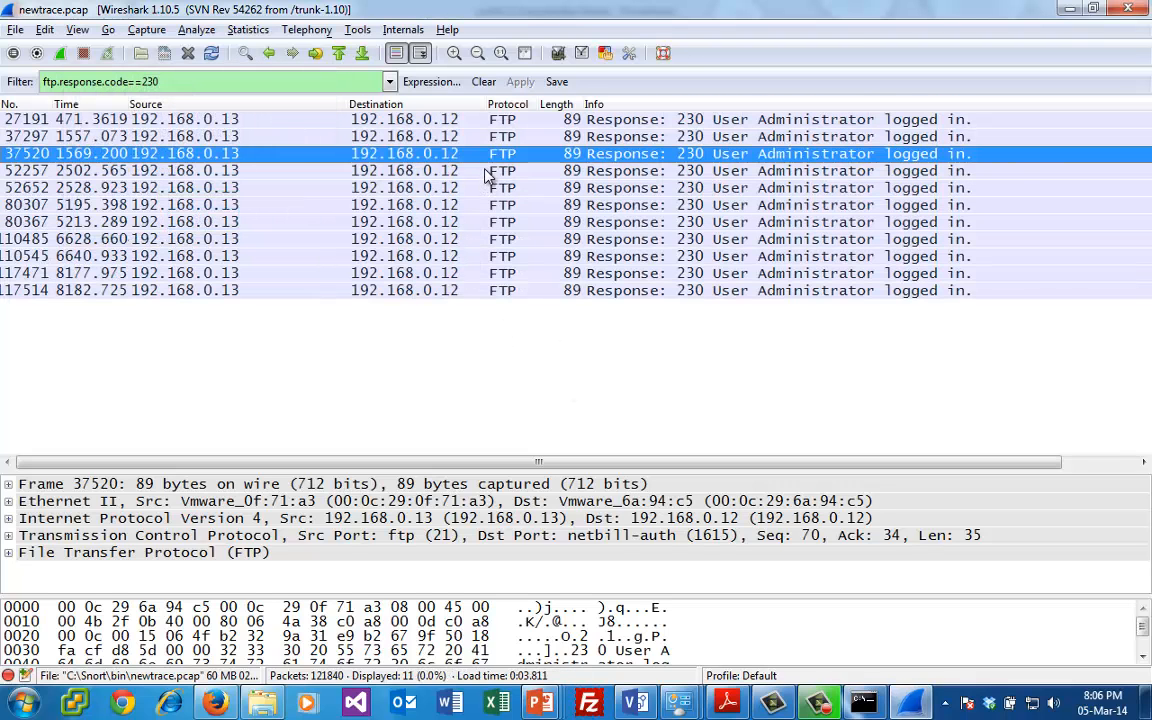
- Follow the TCP stream of login packet 52257, examine its FTP commands, and close the stream window
{"action": "left_click", "coordinate": [488, 175]}
{"action": "right_click", "coordinate": [487, 174]}
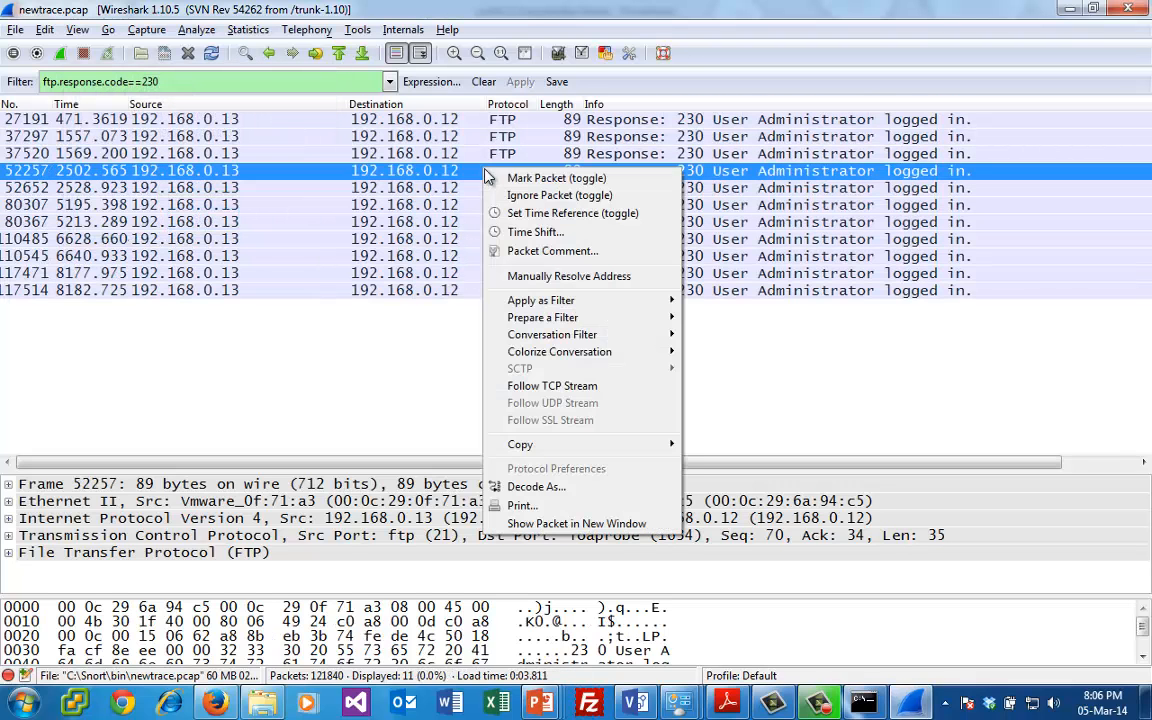
{"action": "left_click", "coordinate": [588, 390]}
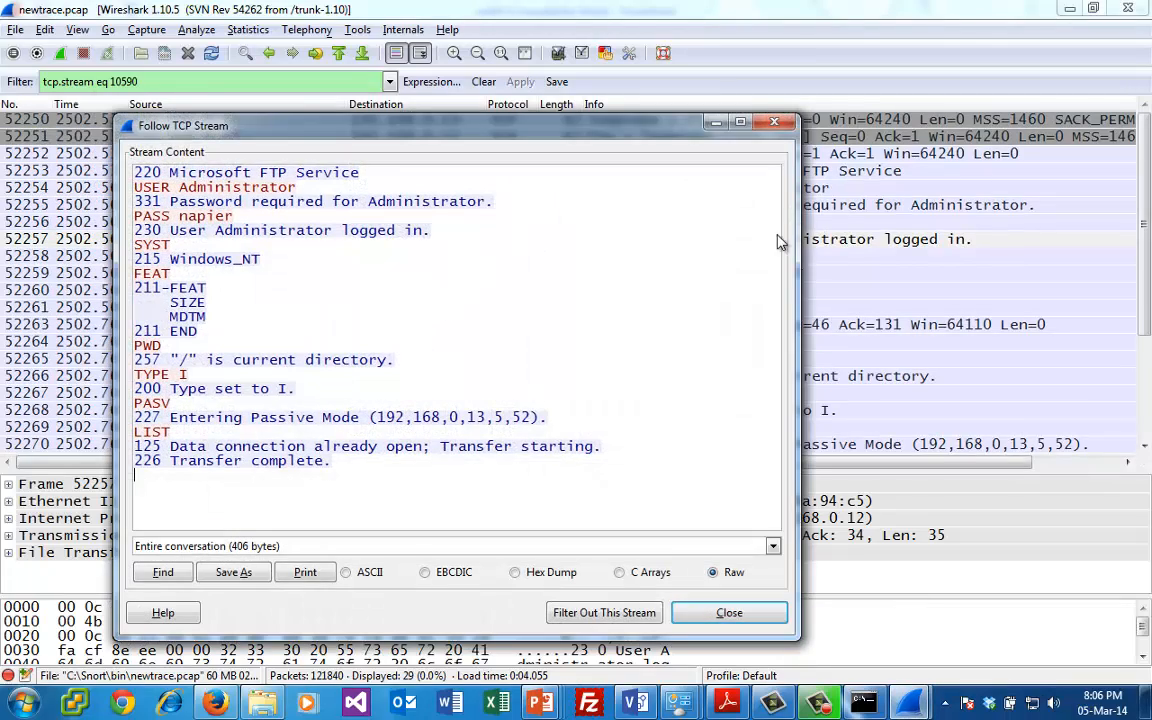
{"action": "left_click", "coordinate": [774, 122]}
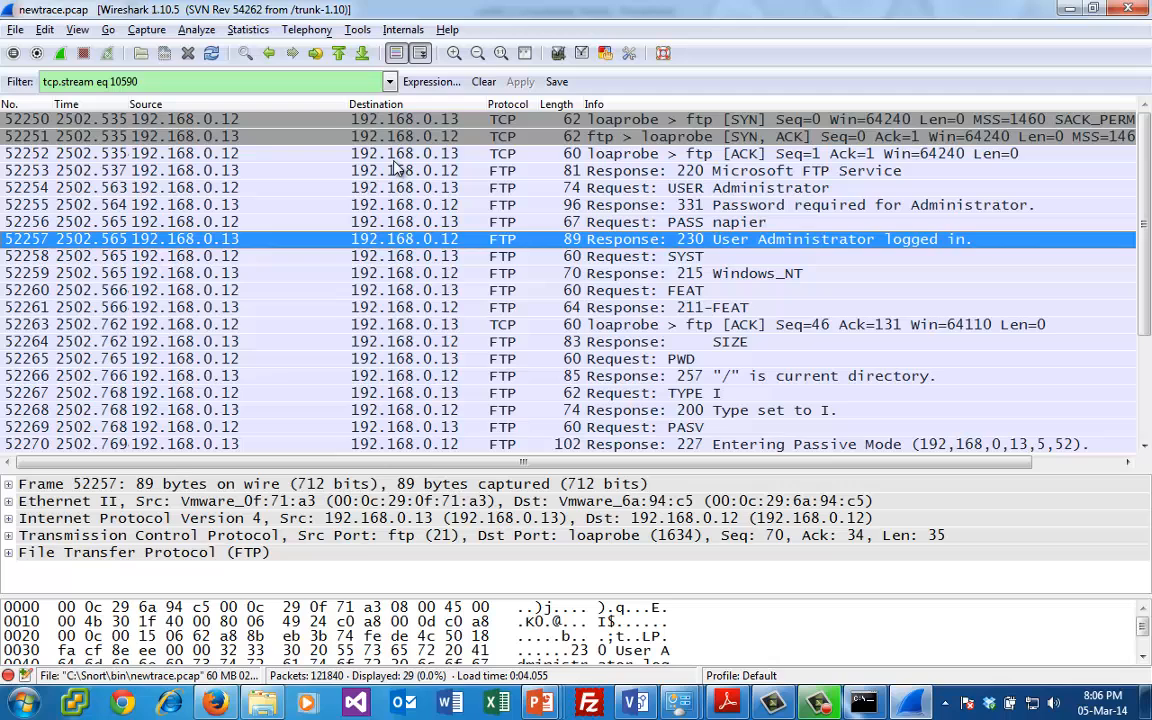
- Replace the stream filter of packet 52257 with the recent ftp.response.code==230 filter
{"action": "left_click", "coordinate": [483, 81]}
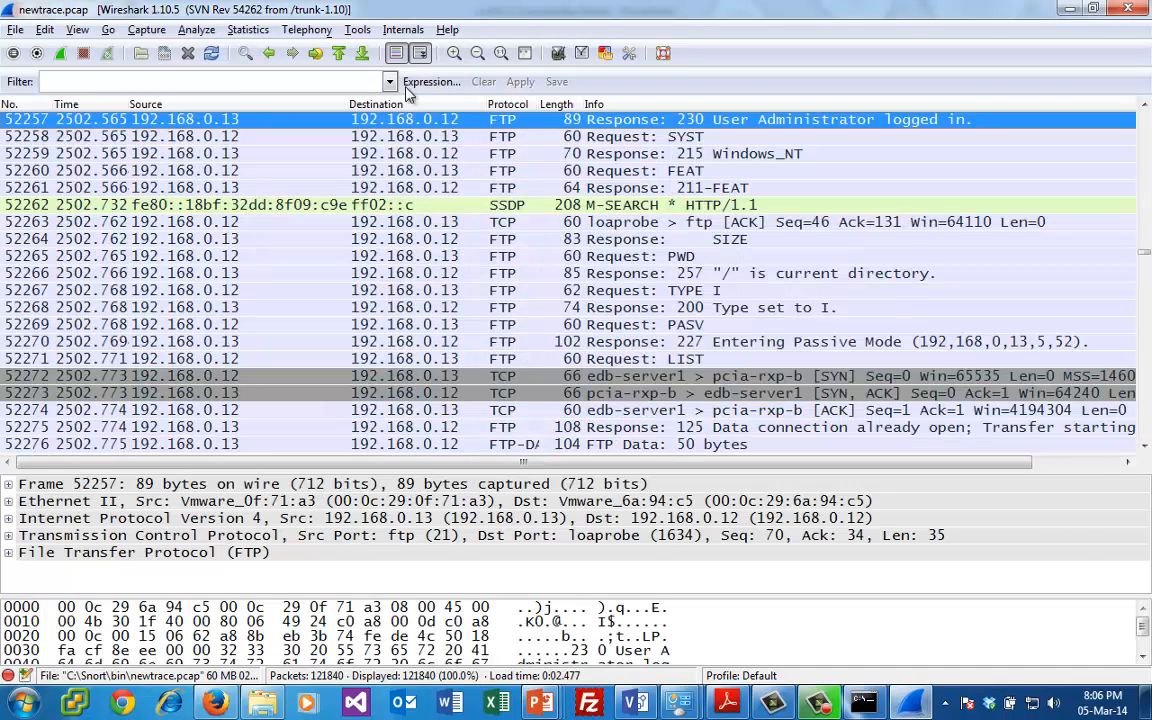
{"action": "left_click", "coordinate": [390, 81]}
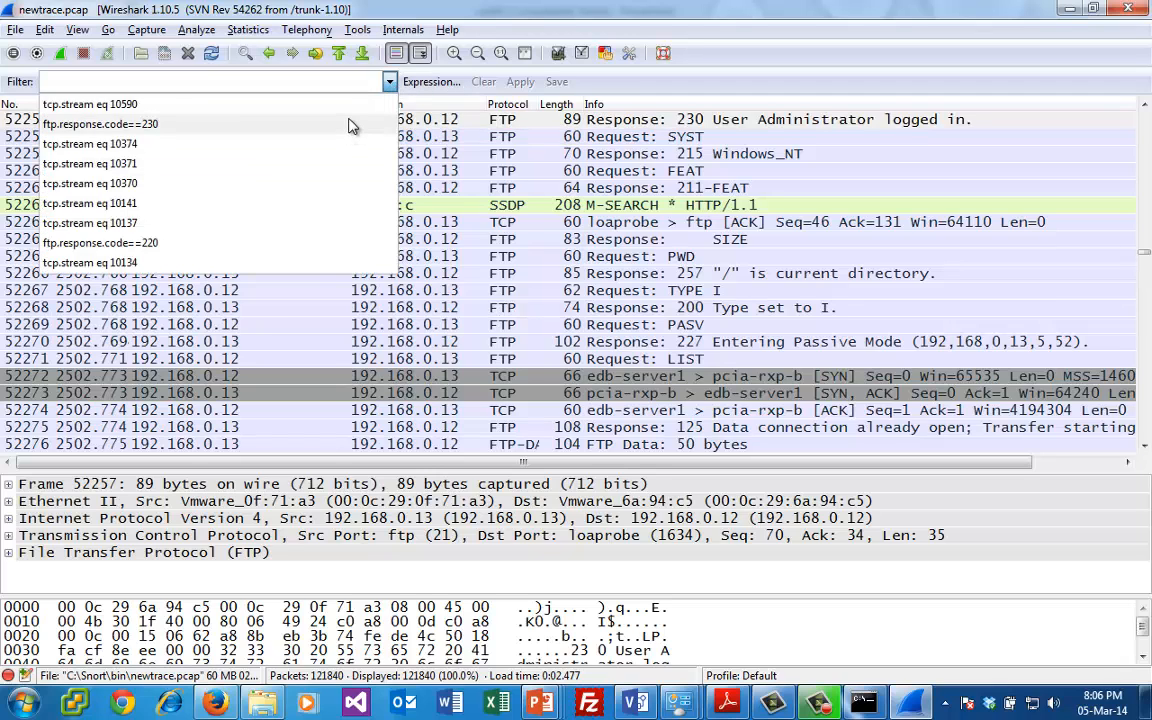
{"action": "left_click", "coordinate": [352, 124]}
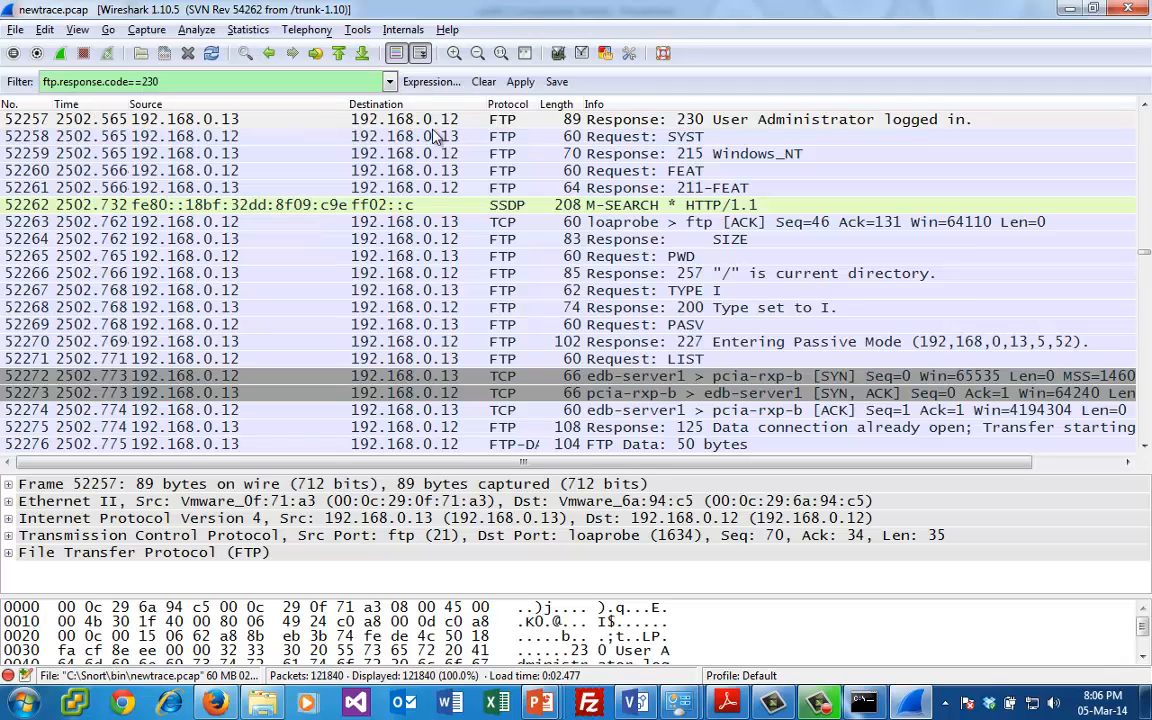
{"action": "left_click", "coordinate": [520, 81]}
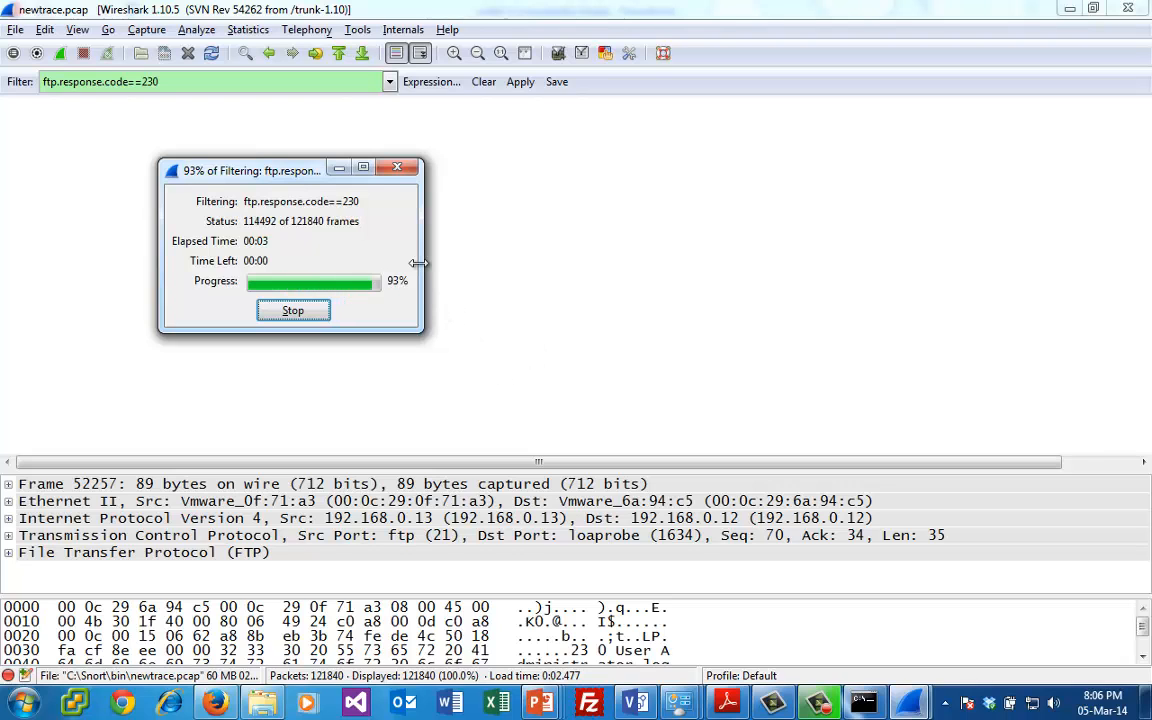
- Follow the TCP stream of login packet 52652 and select the hash in the STOR command's file name, without the .txt extension
{"action": "left_click", "coordinate": [436, 195]}
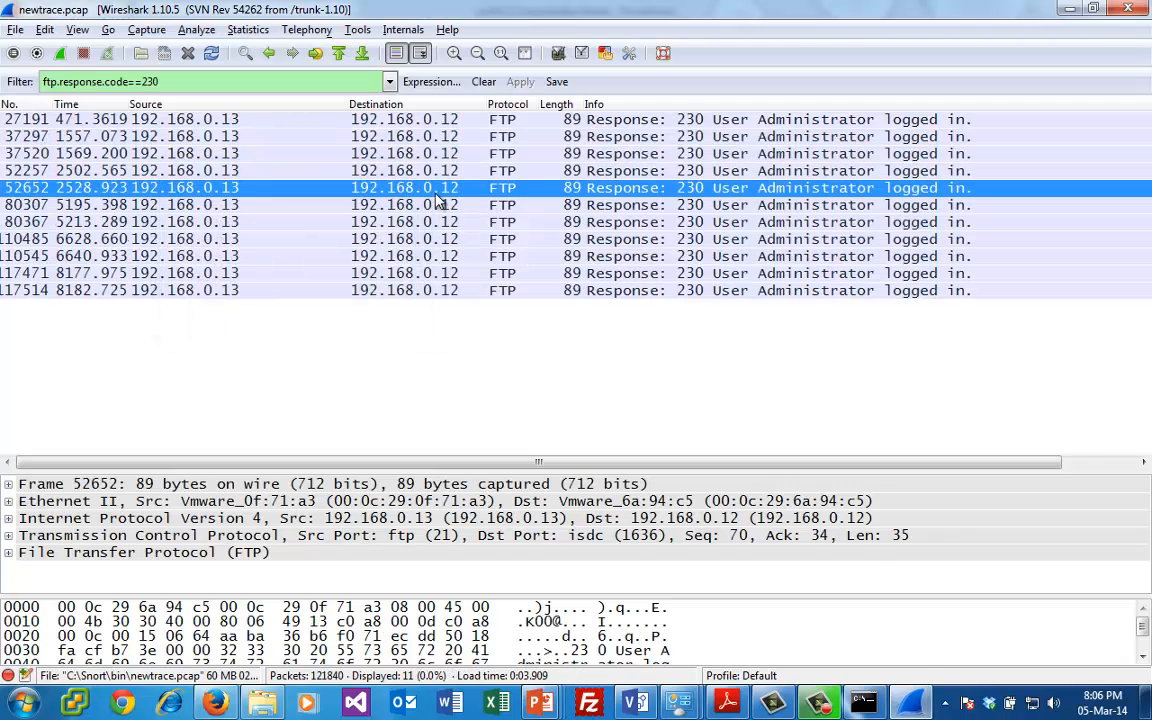
{"action": "right_click", "coordinate": [437, 195]}
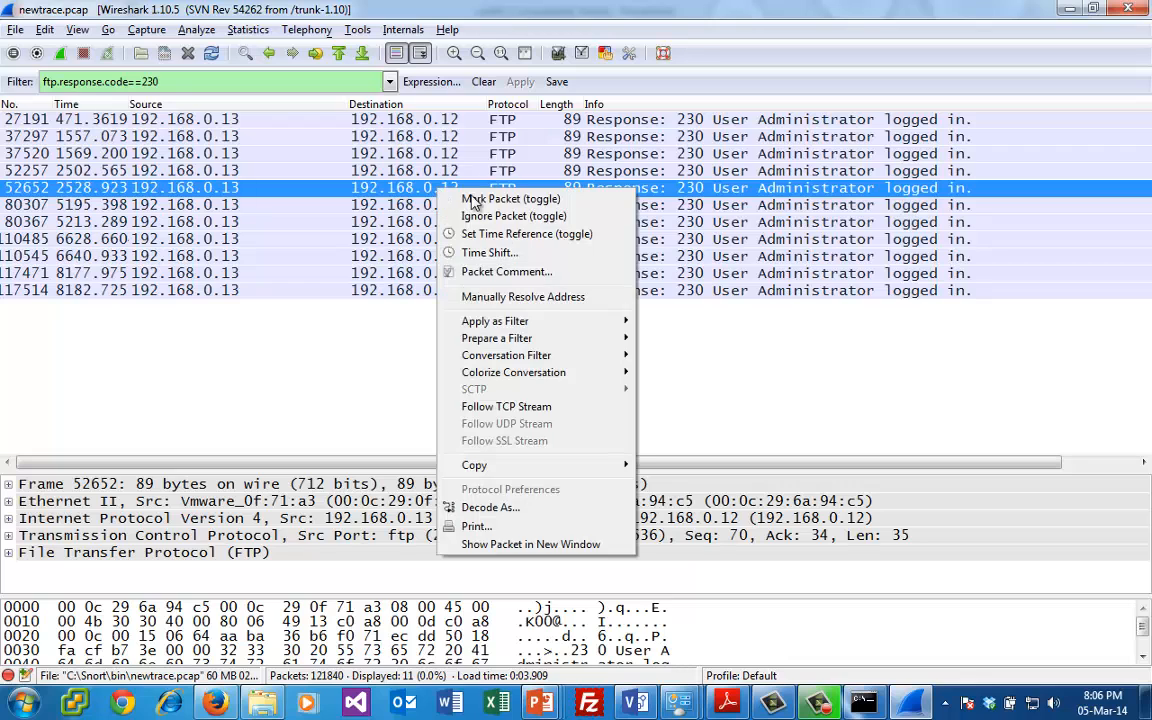
{"action": "left_click", "coordinate": [537, 401]}
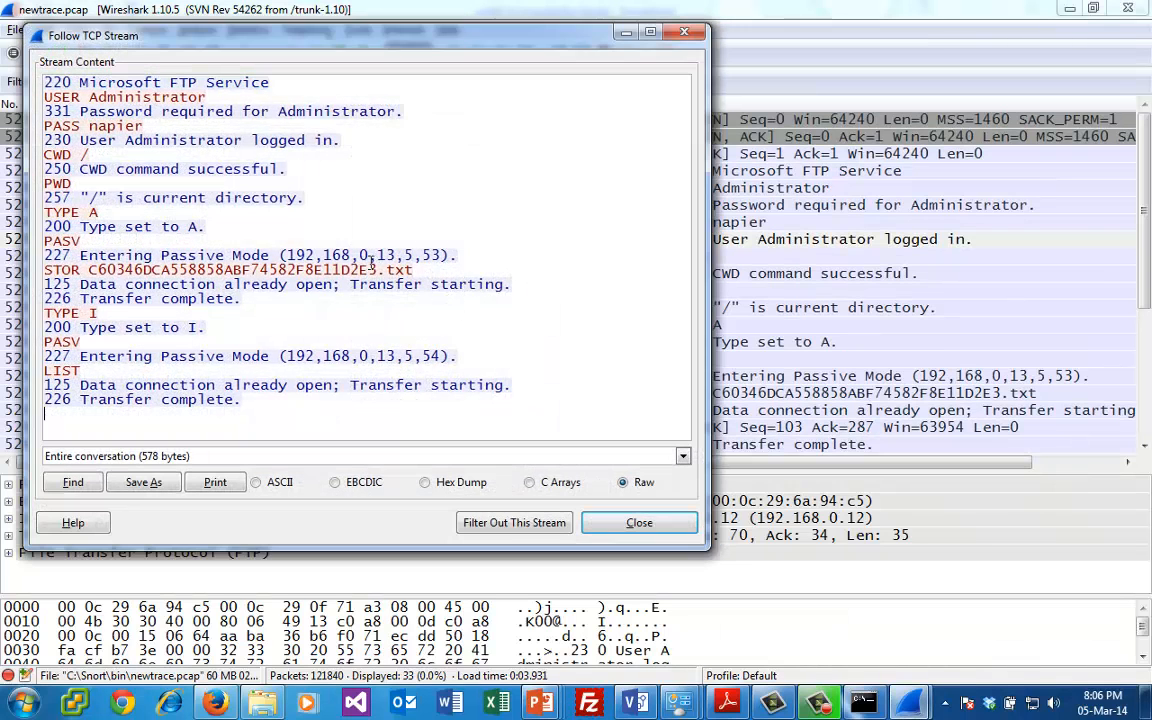
{"action": "left_click_drag", "start_coordinate": [378, 269], "coordinate": [89, 270]}
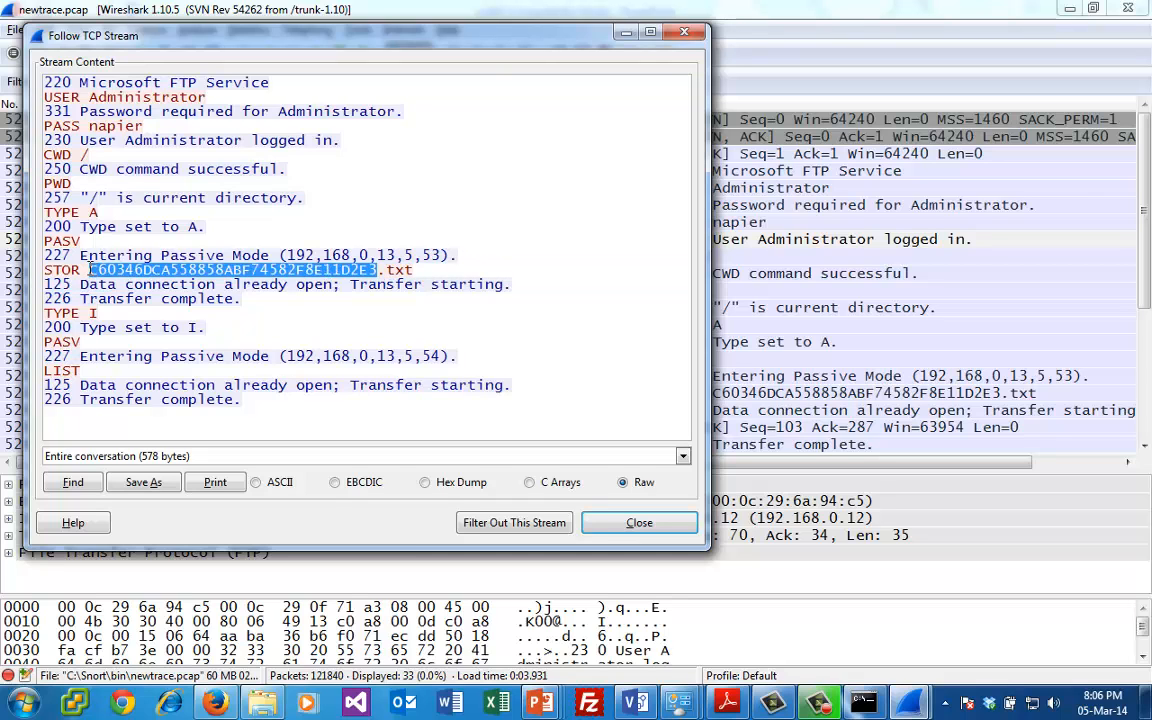
- Switch to Firefox and enter a Google search query beginning with "md5"
{"action": "left_click", "coordinate": [215, 703]}
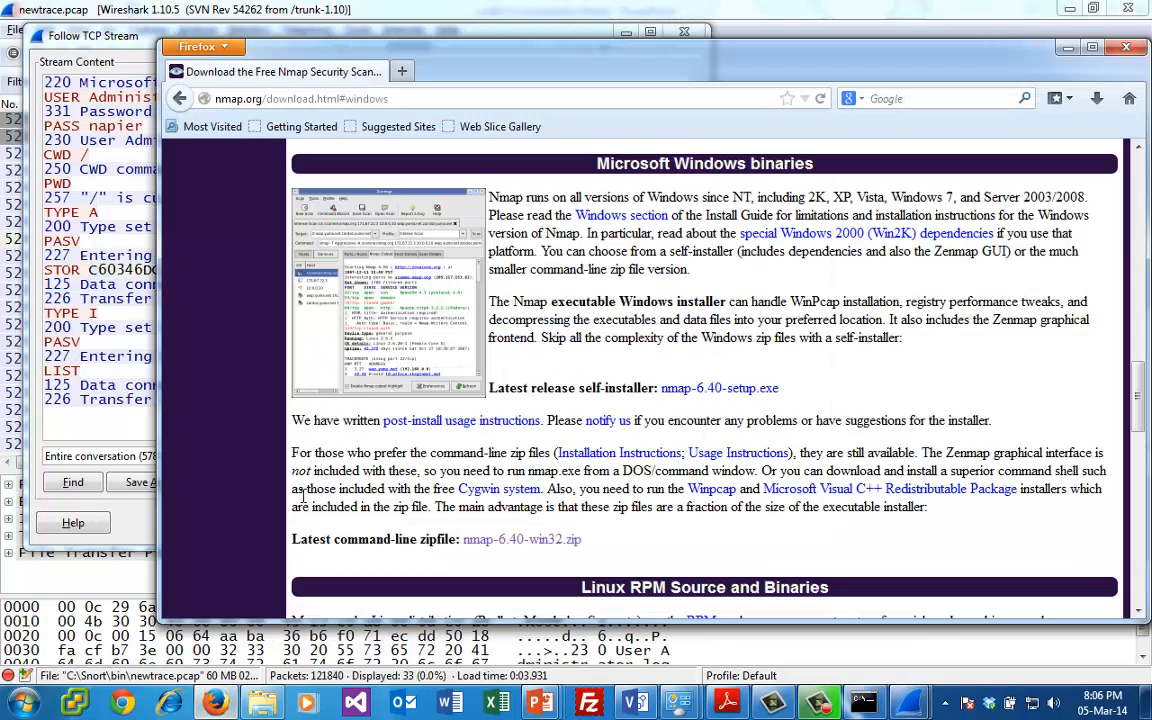
{"action": "left_click", "coordinate": [560, 99]}
{"action": "left_click", "coordinate": [895, 98]}
{"action": "type", "text": "md5 hash cracker"}
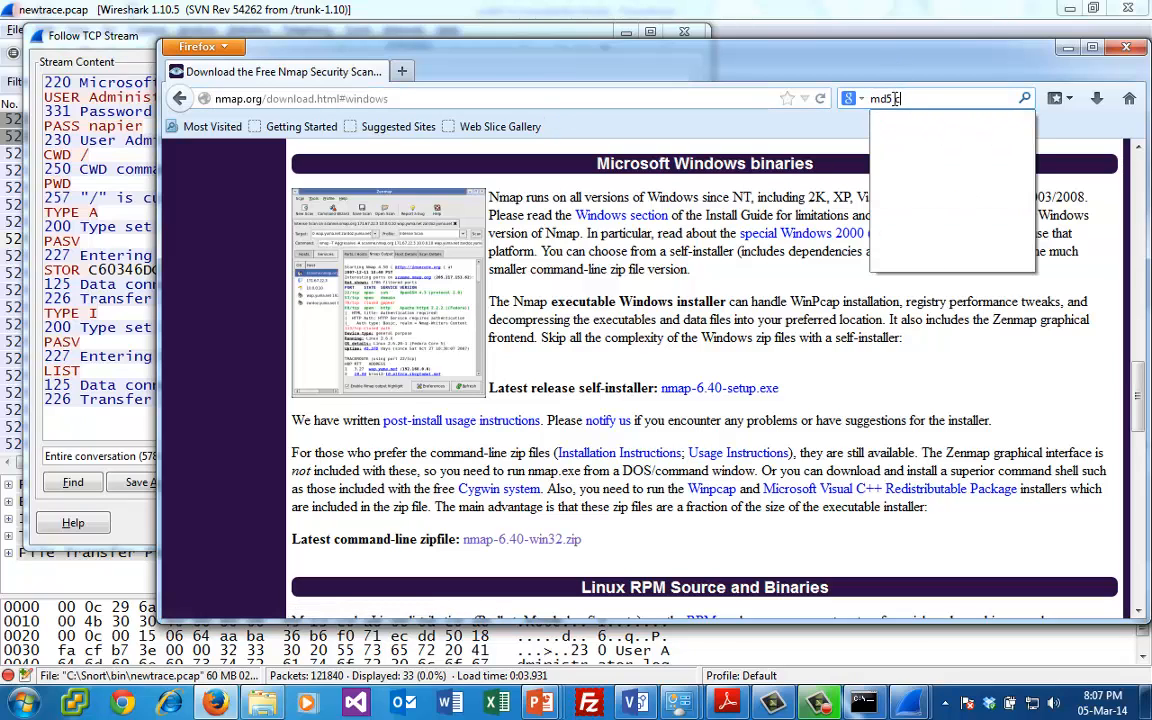
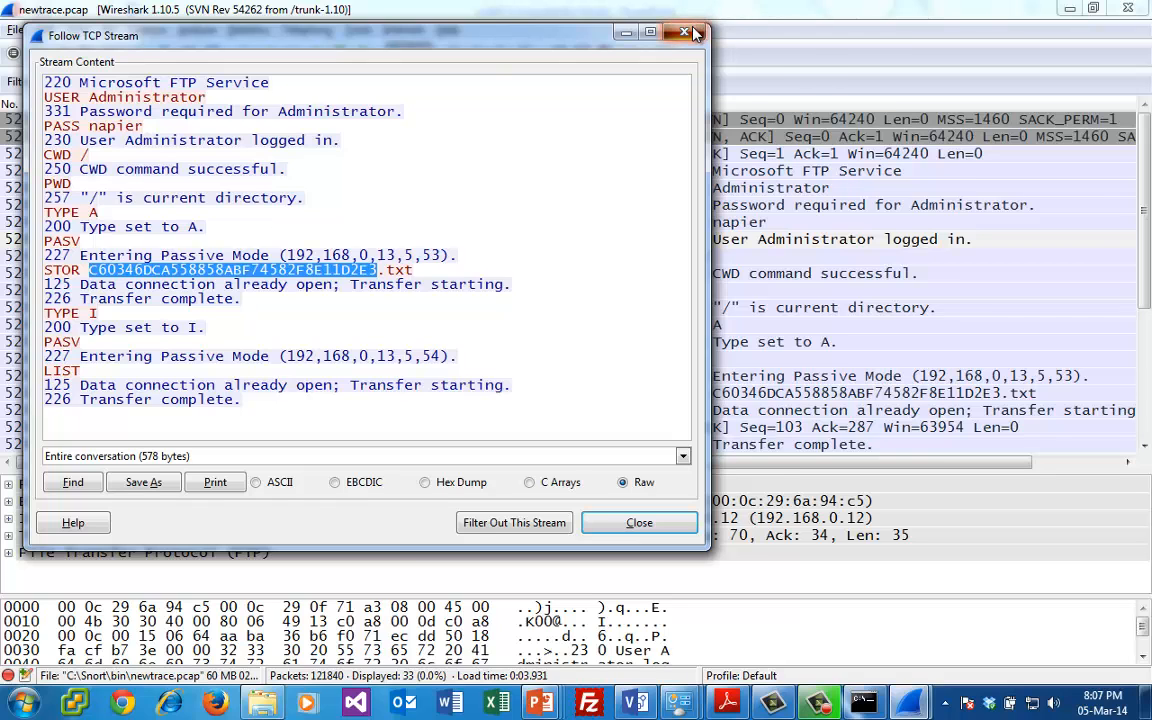
- Close the TCP stream window, reduce Wireshark to a smaller movable window, and clear both PowerPoint presentations off the desktop
{"action": "left_click", "coordinate": [684, 33]}
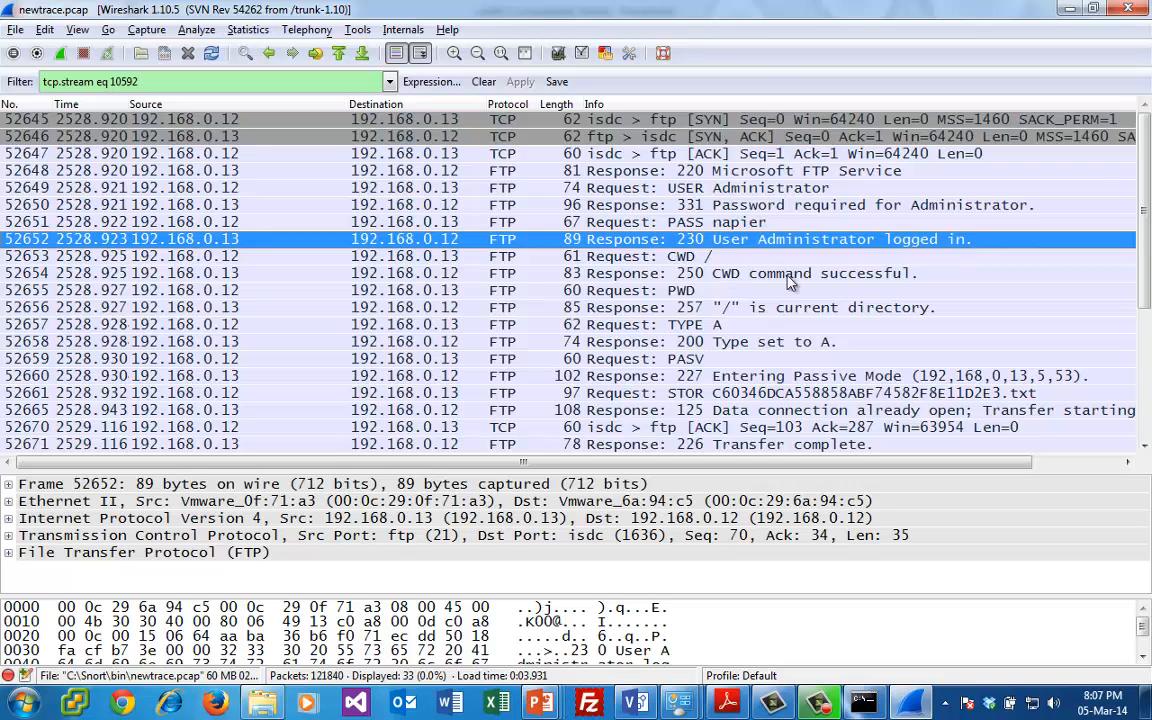
{"action": "left_click", "coordinate": [1094, 10]}
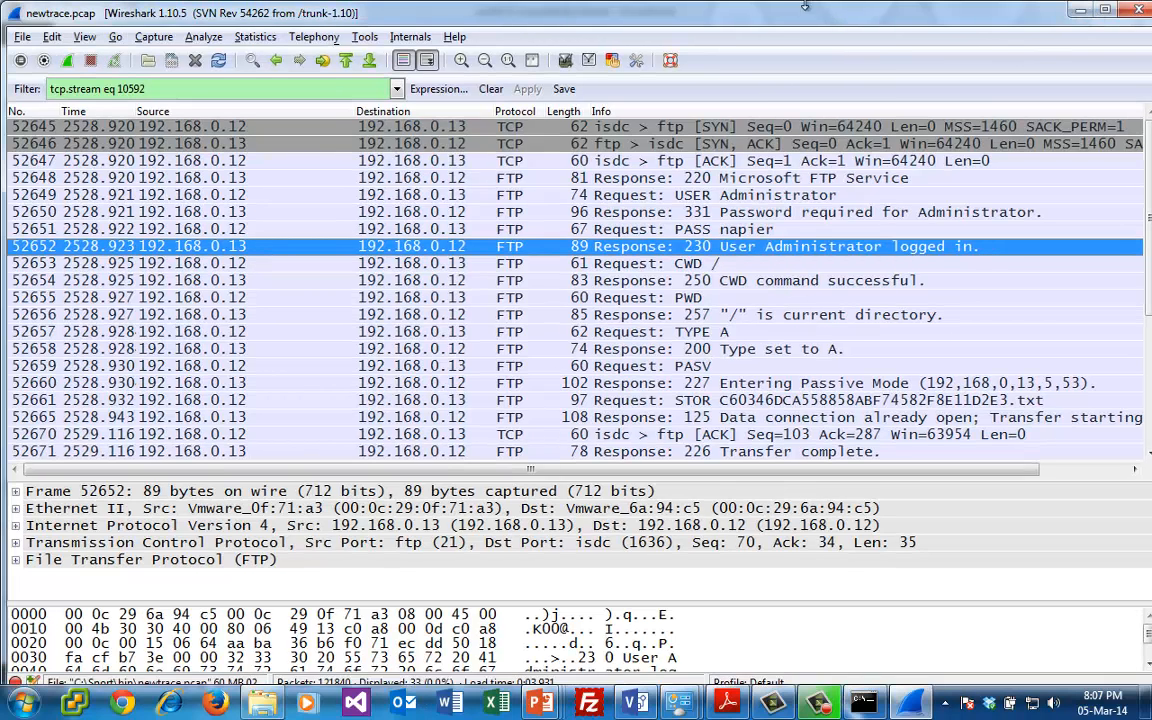
{"action": "left_click_drag", "start_coordinate": [783, 25], "coordinate": [850, 112]}
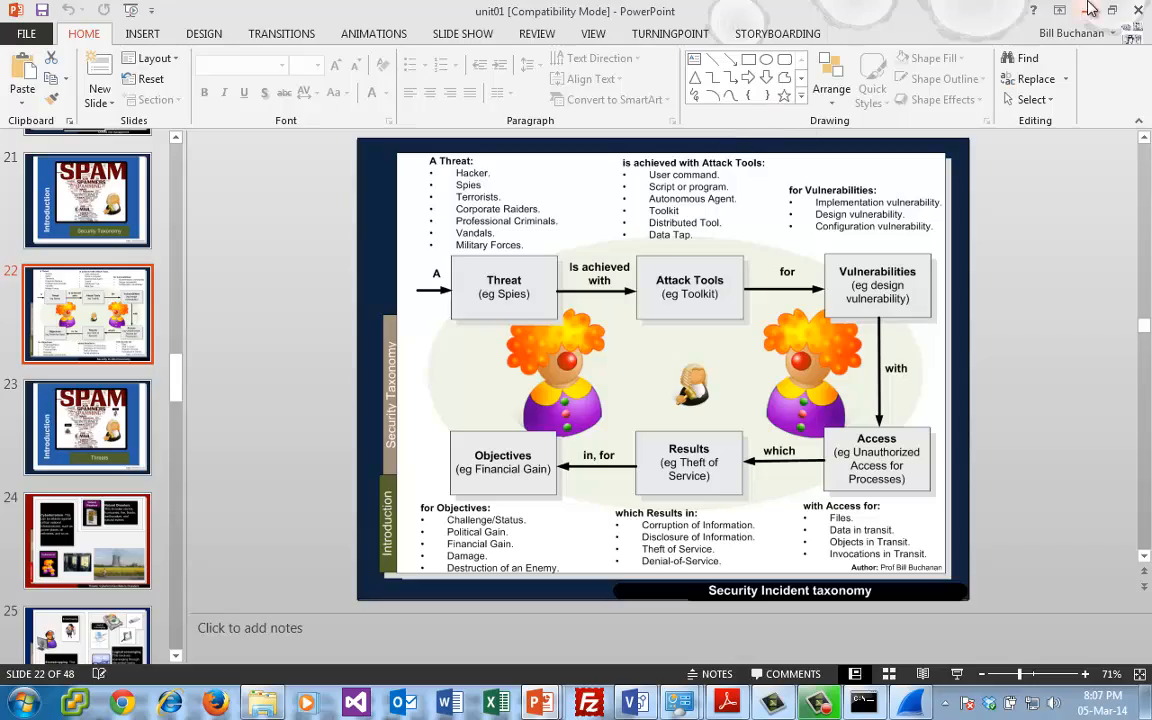
{"action": "left_click", "coordinate": [1090, 12]}
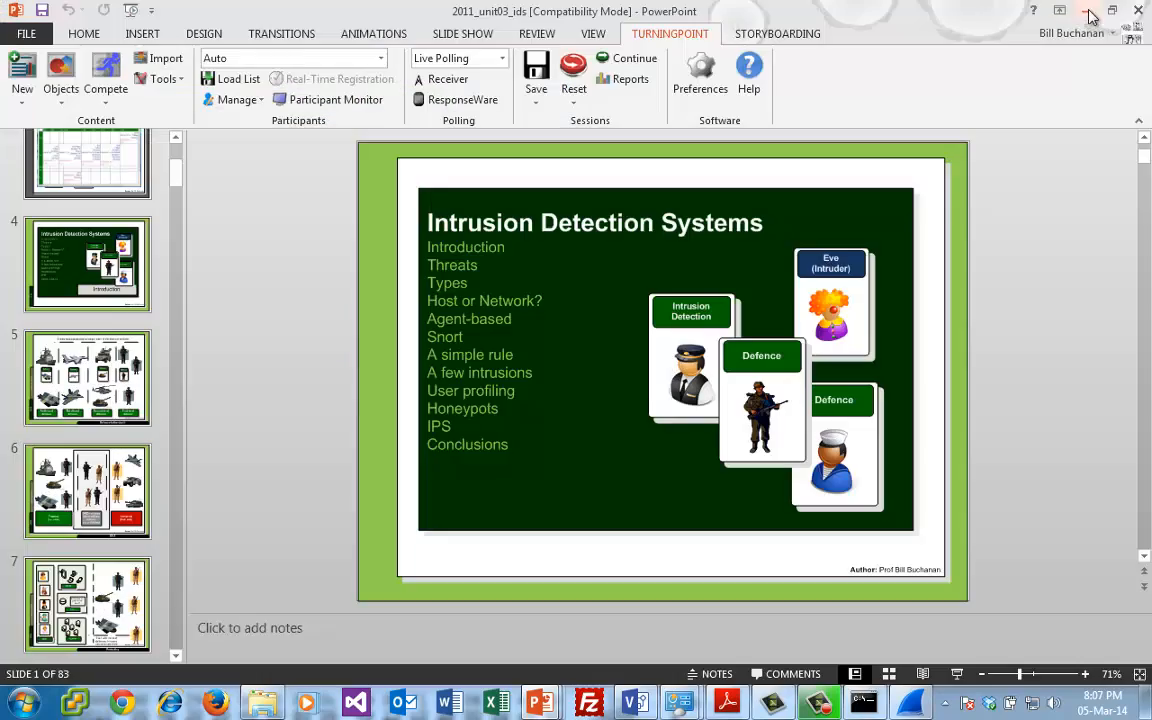
{"action": "left_click", "coordinate": [1090, 12]}
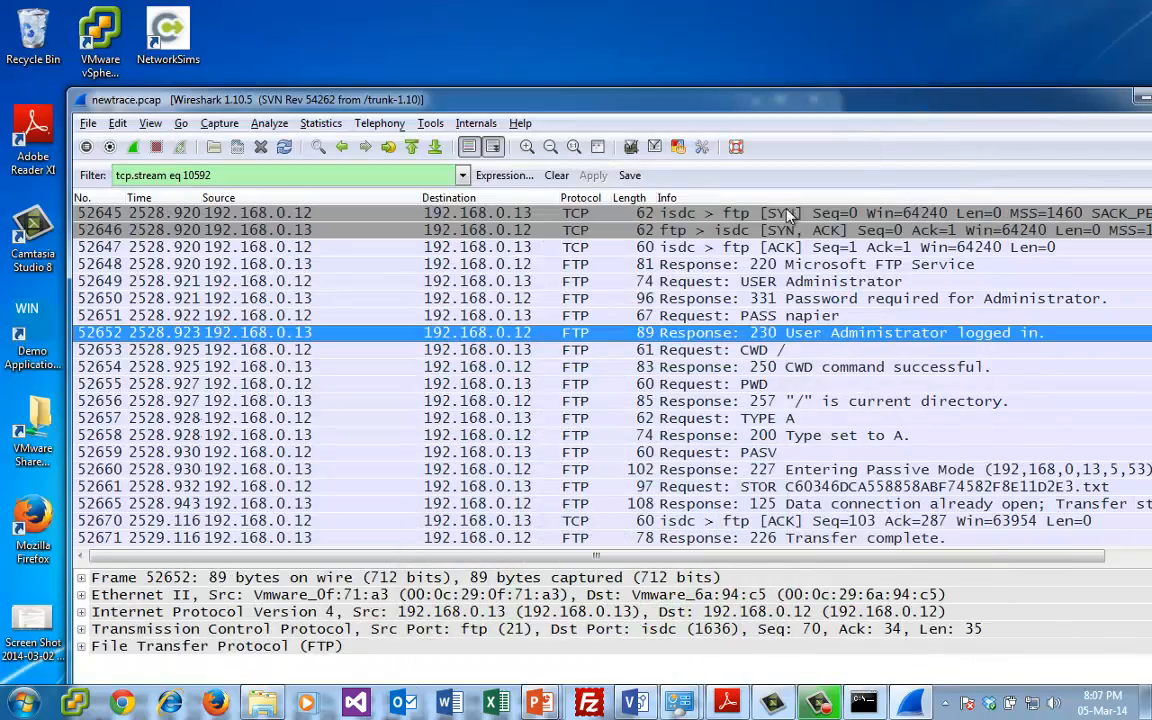
- Start VMware vSphere Client and log in to vc2003.napier.ac.uk with the account user name and password, dismissing the notice
{"action": "left_click", "coordinate": [74, 704]}
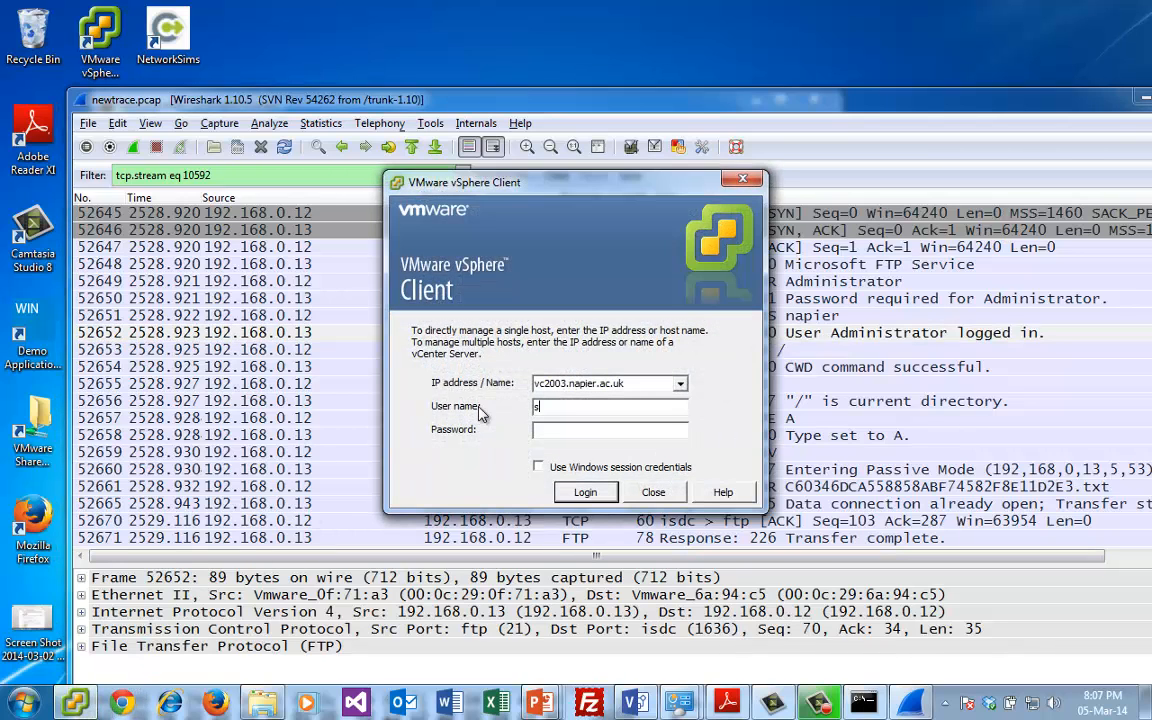
{"action": "type", "text": "bbuchanan"}
{"action": "key", "text": "Tab"}
{"action": "type", "text": "••••••••••"}
{"action": "key", "text": "Return"}
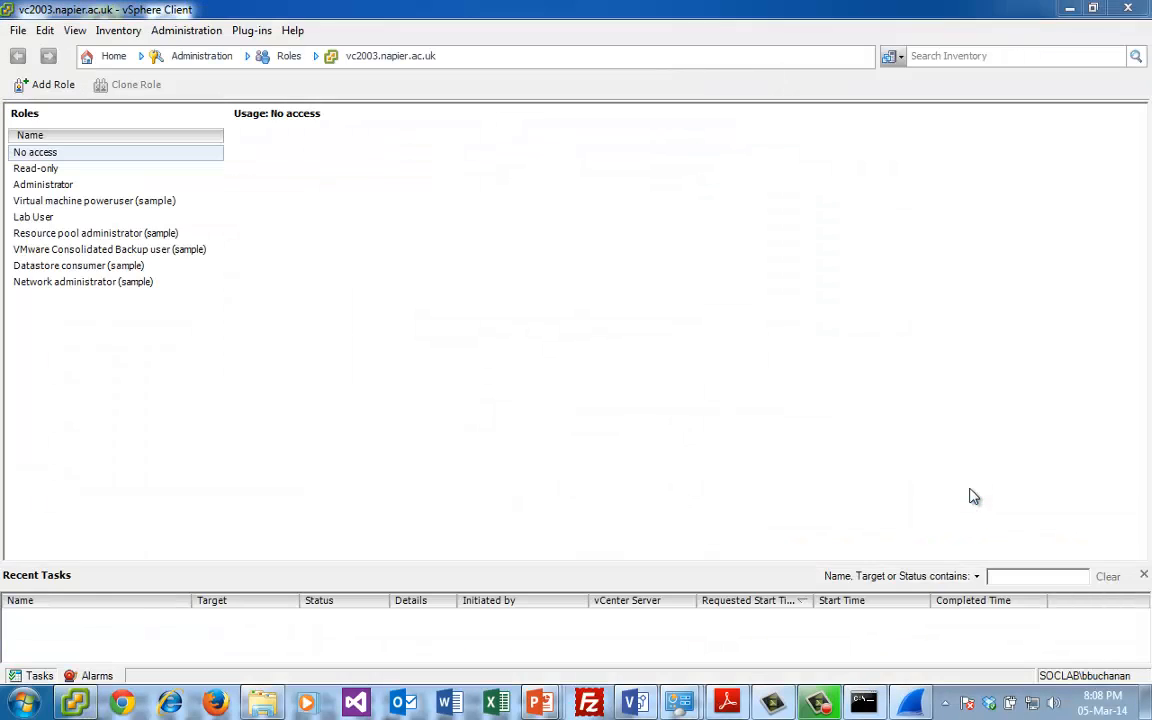
{"action": "left_click", "coordinate": [697, 500]}
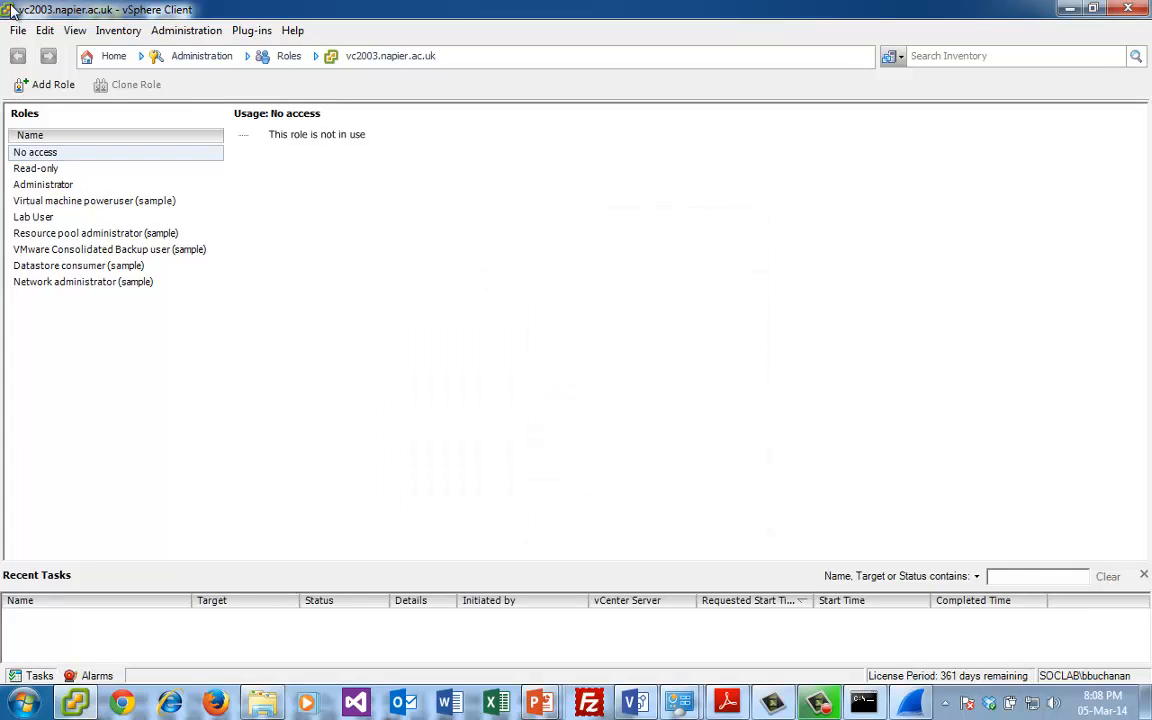
- Go to the VMs and Templates inventory, widen the inventory tree, and show the console of virtual machine 015_Win2003
{"action": "left_click", "coordinate": [100, 55]}
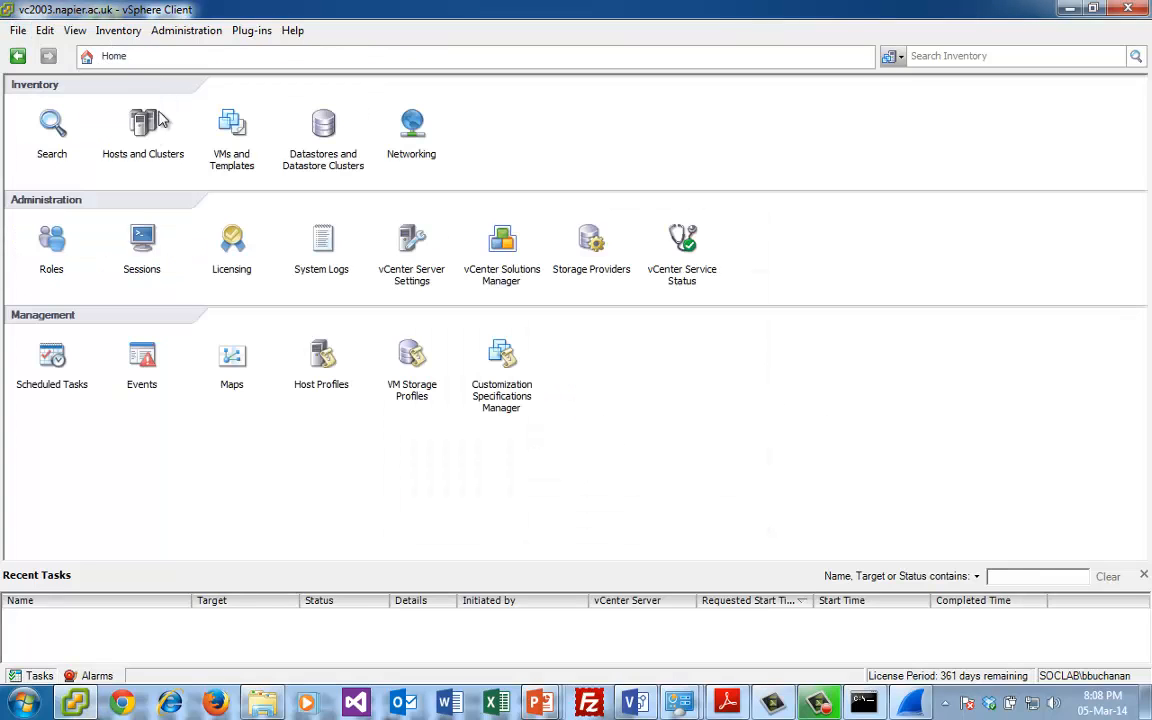
{"action": "left_click", "coordinate": [229, 127]}
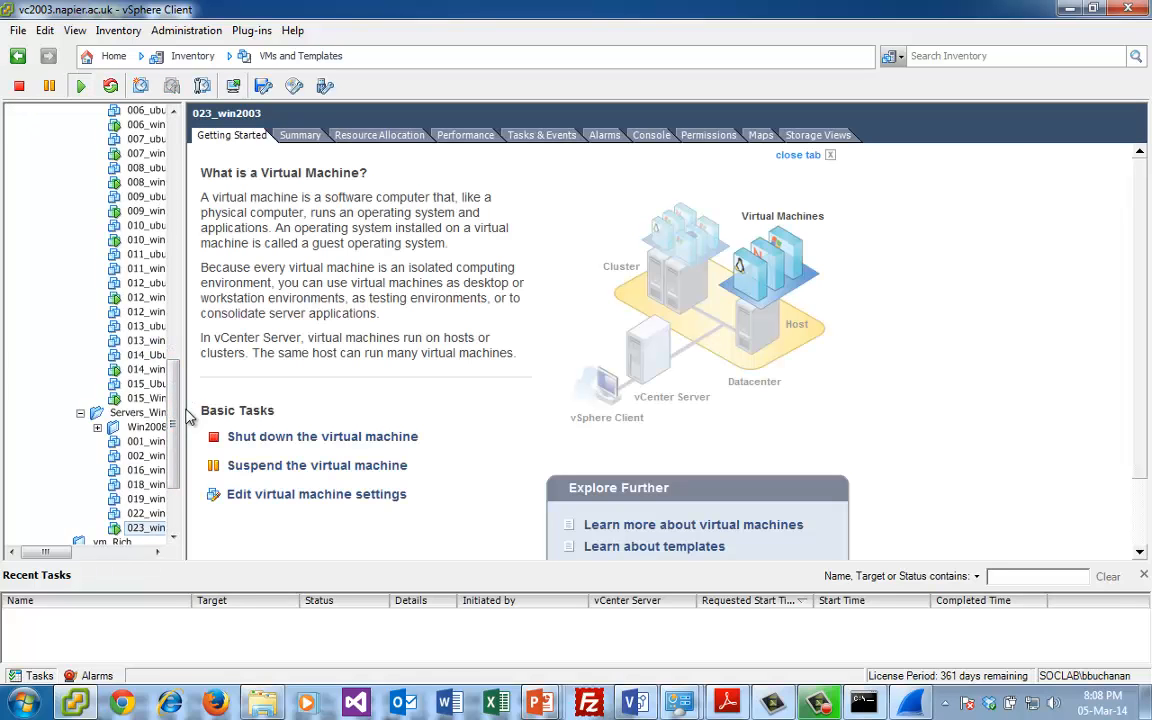
{"action": "left_click_drag", "start_coordinate": [184, 409], "coordinate": [267, 411]}
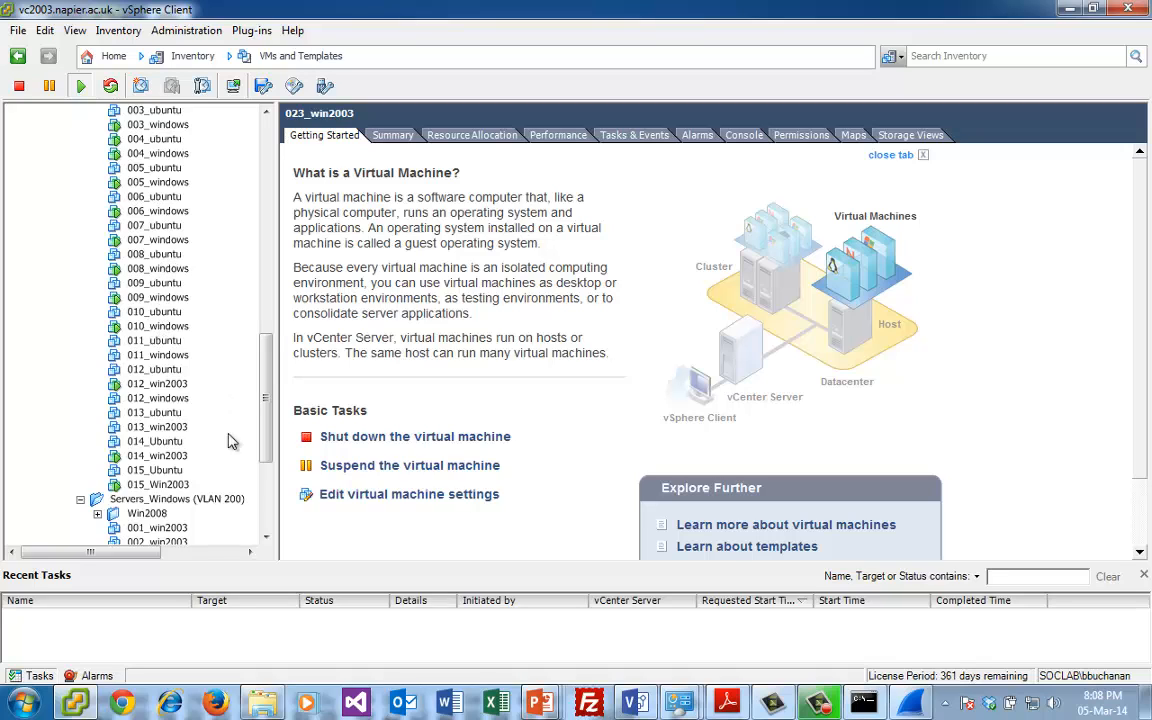
{"action": "left_click", "coordinate": [158, 484]}
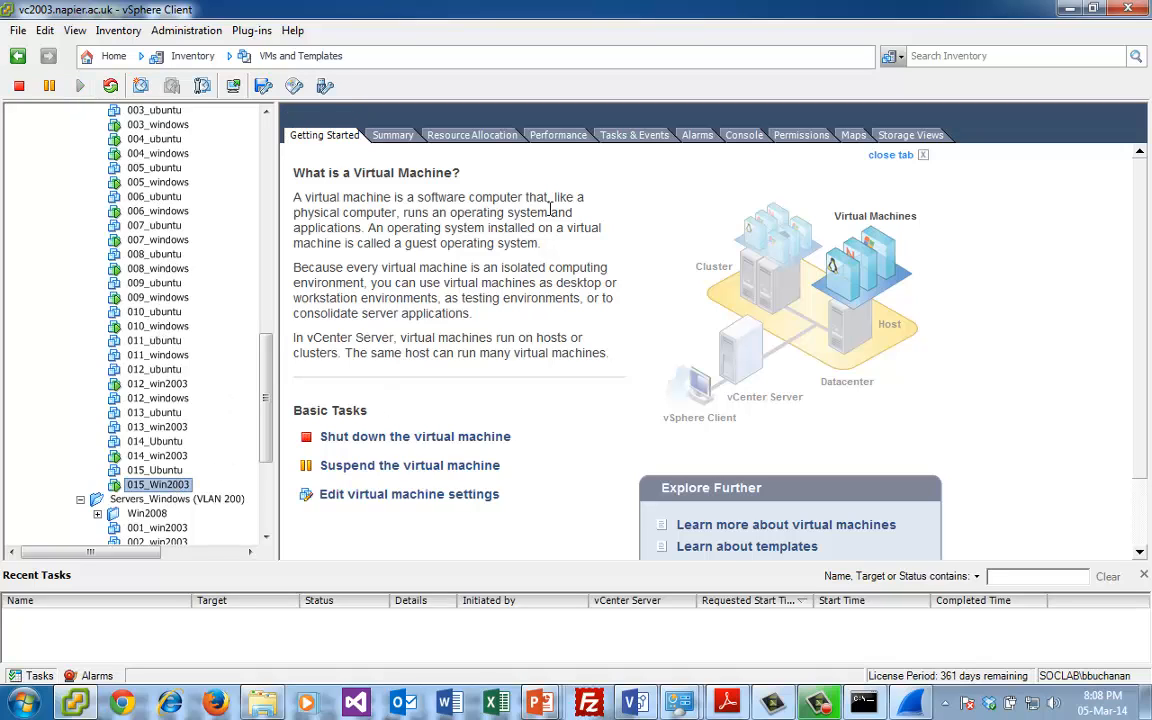
{"action": "left_click", "coordinate": [746, 138]}
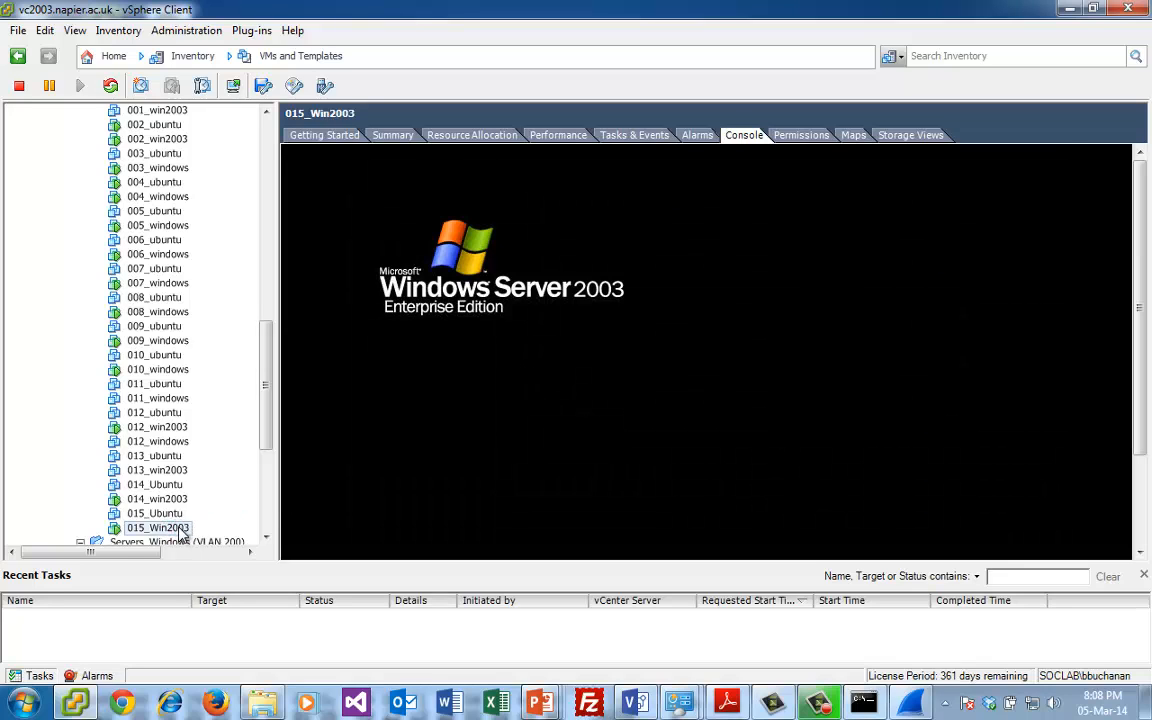
- Open the 015_Win2003 console in a separate window, look through its virtual machine commands, and close that window
{"action": "right_click", "coordinate": [182, 530]}
{"action": "mouse_move", "coordinate": [248, 482]}
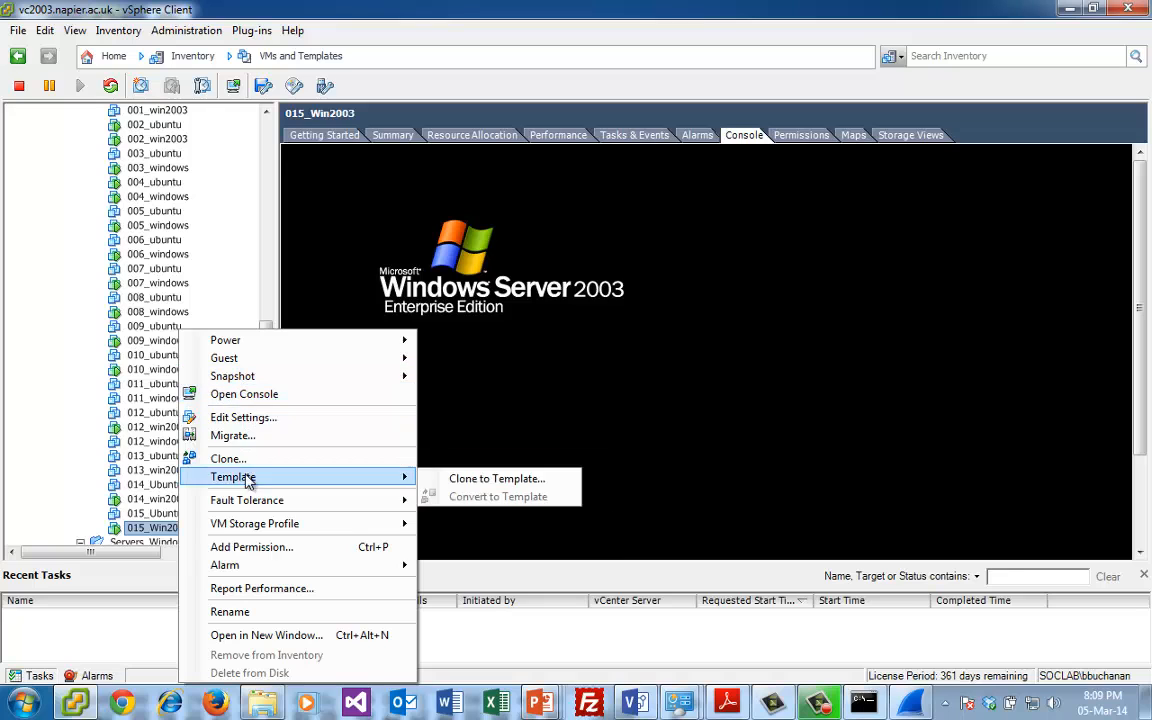
{"action": "left_click", "coordinate": [519, 294]}
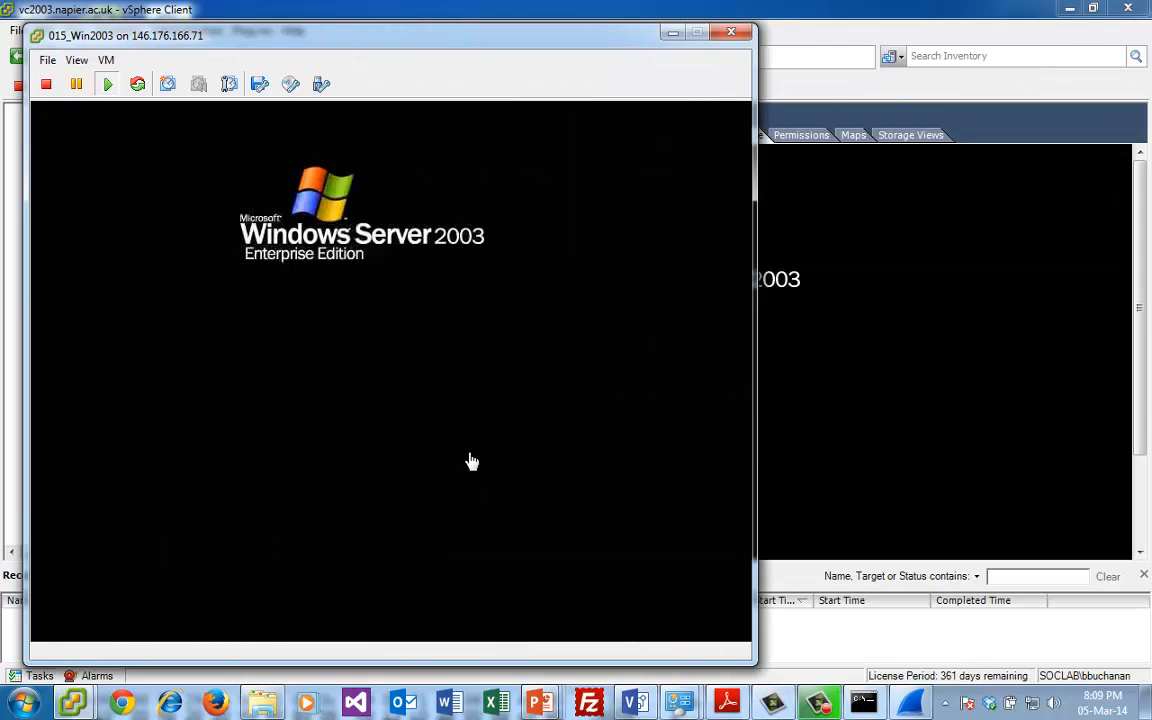
{"action": "left_click", "coordinate": [429, 339]}
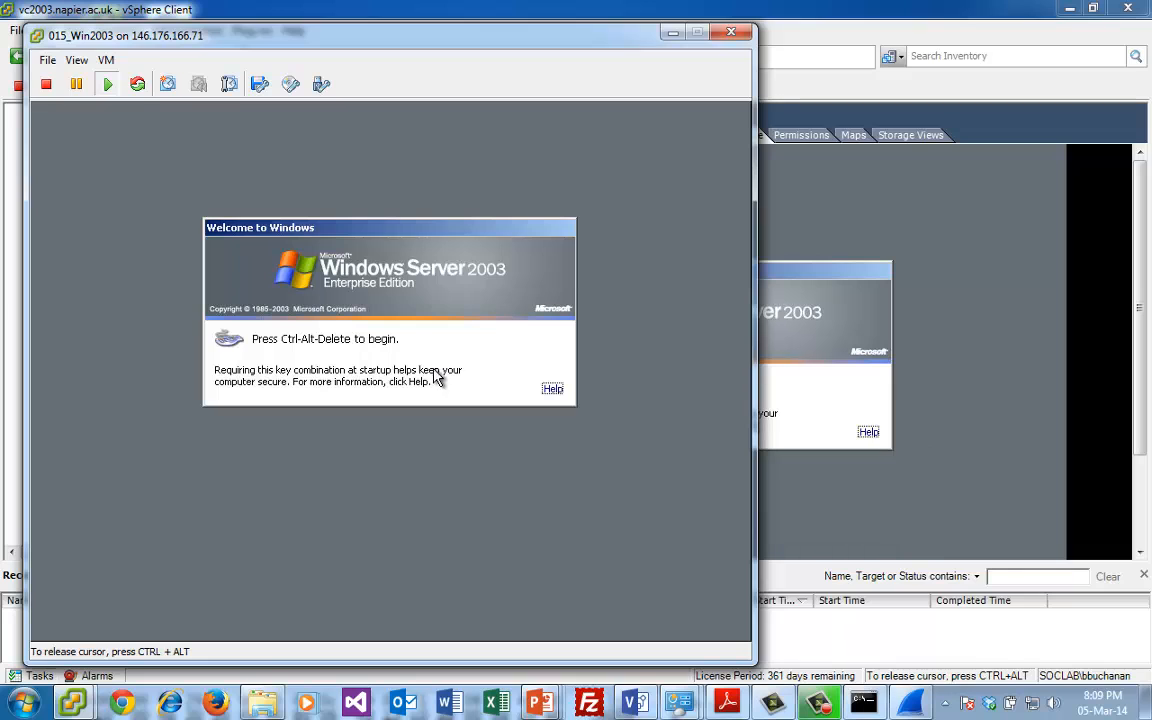
{"action": "key", "text": "ctrl+alt"}
{"action": "left_click", "coordinate": [106, 60]}
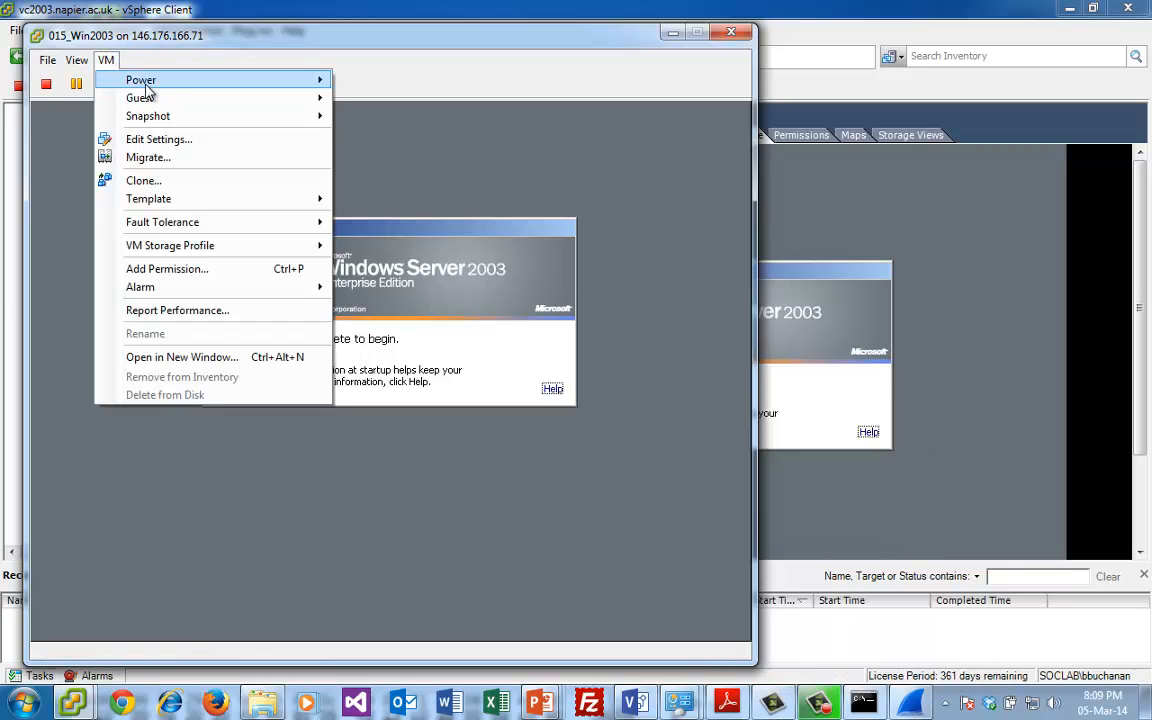
{"action": "mouse_move", "coordinate": [183, 106]}
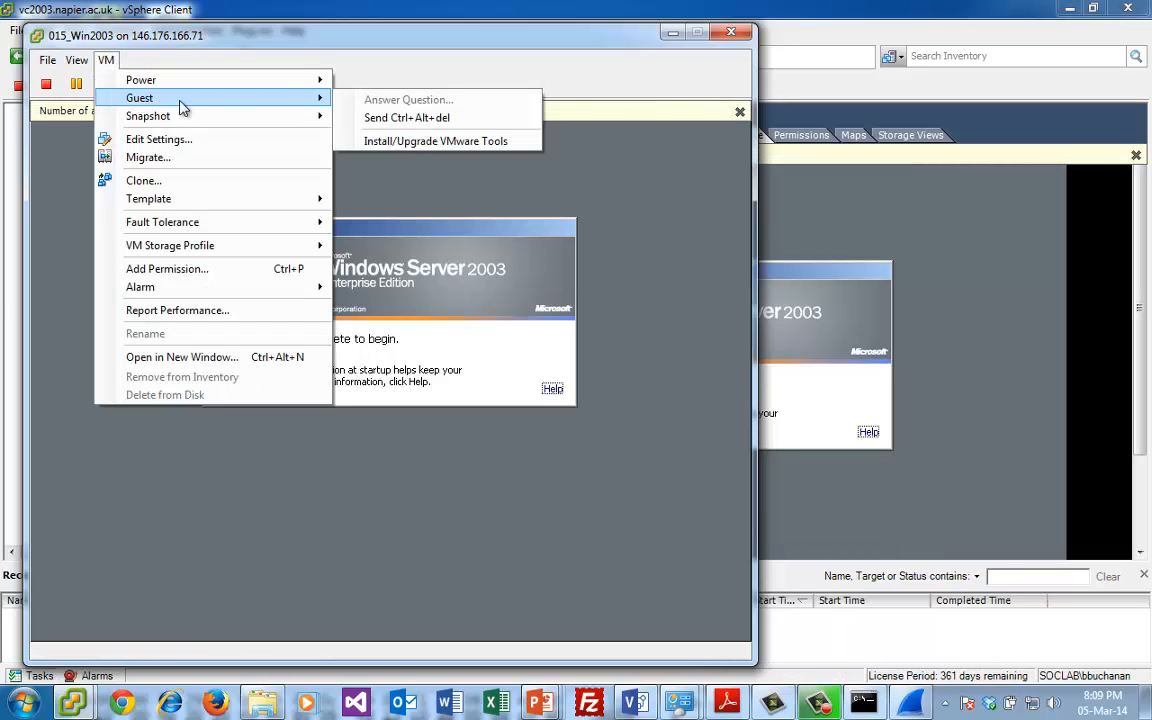
{"action": "left_click", "coordinate": [345, 41]}
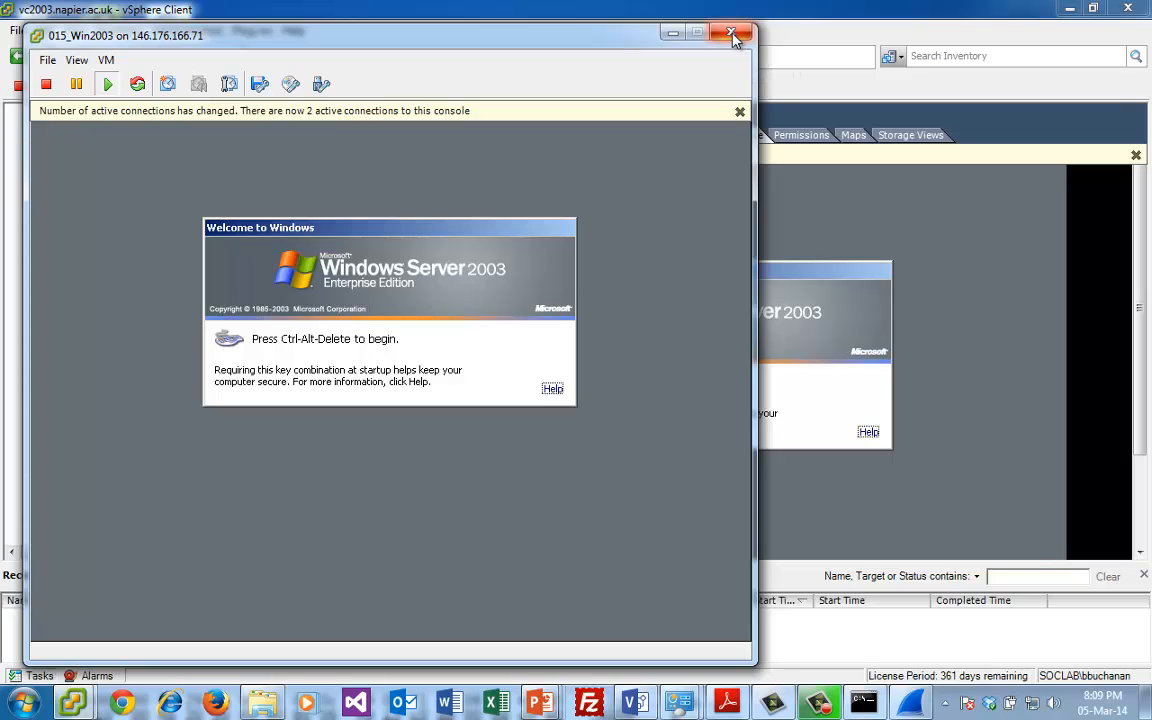
{"action": "left_click", "coordinate": [731, 35]}
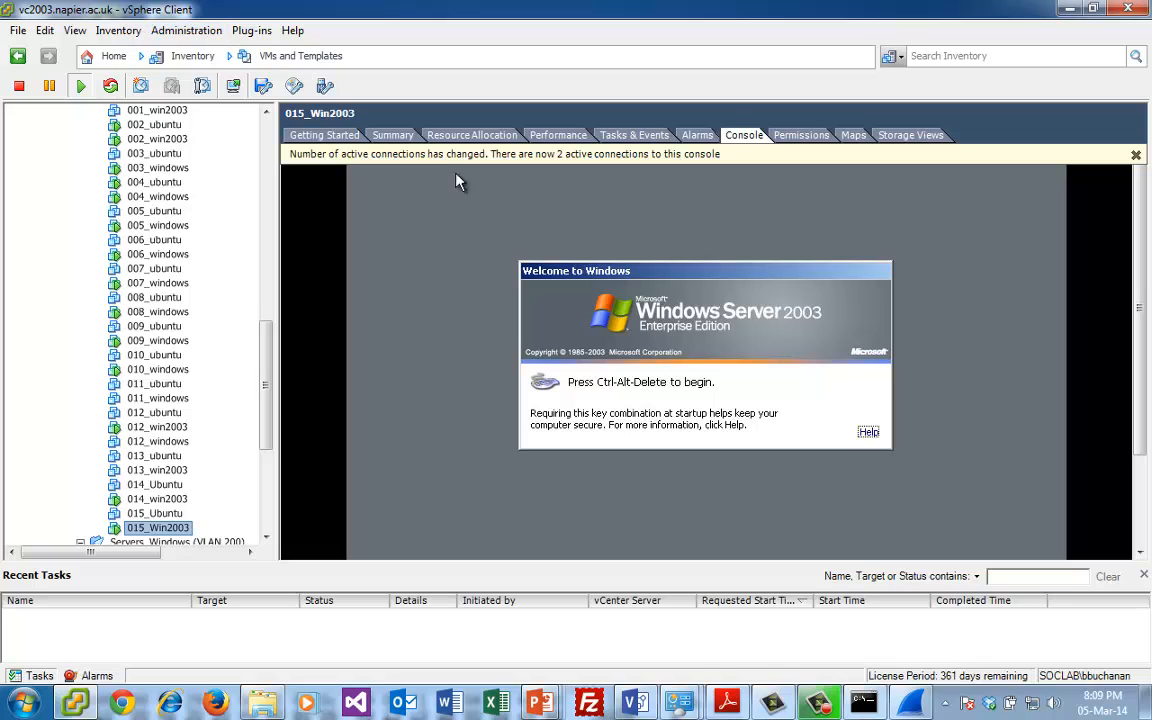
{"action": "left_click", "coordinate": [598, 252]}
- Open the console of virtual machine 014_win2003 in a separate window and minimize the main vSphere Client window
{"action": "left_click", "coordinate": [157, 498]}
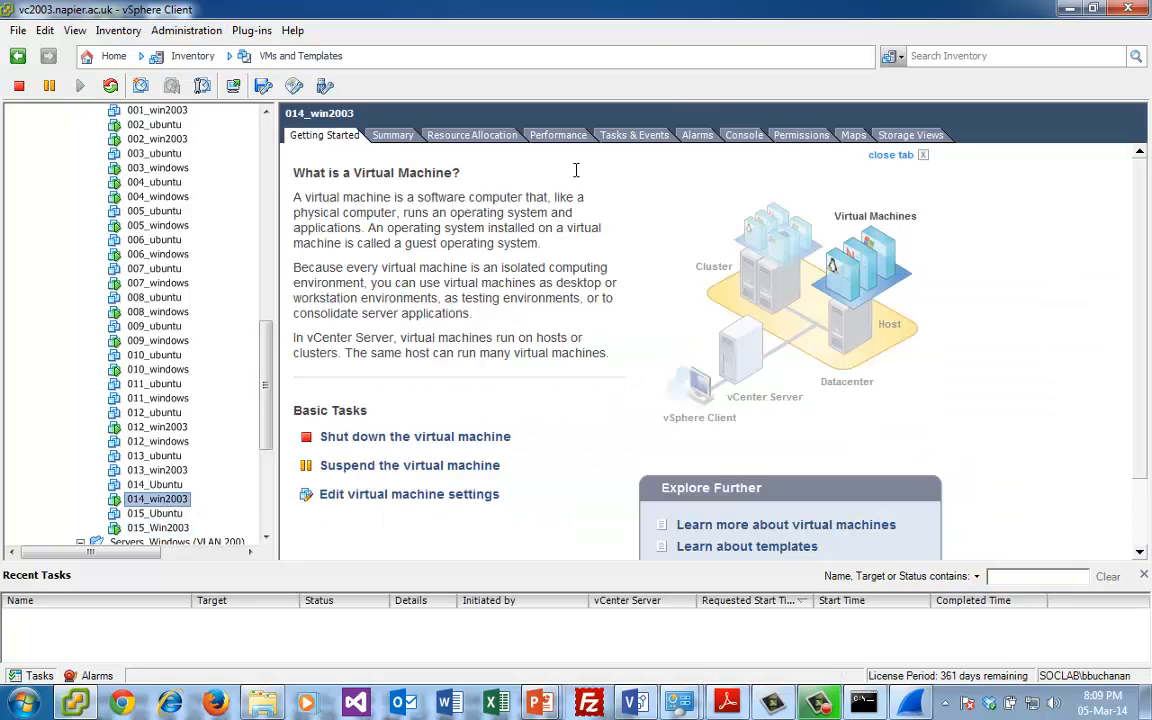
{"action": "left_click", "coordinate": [742, 136]}
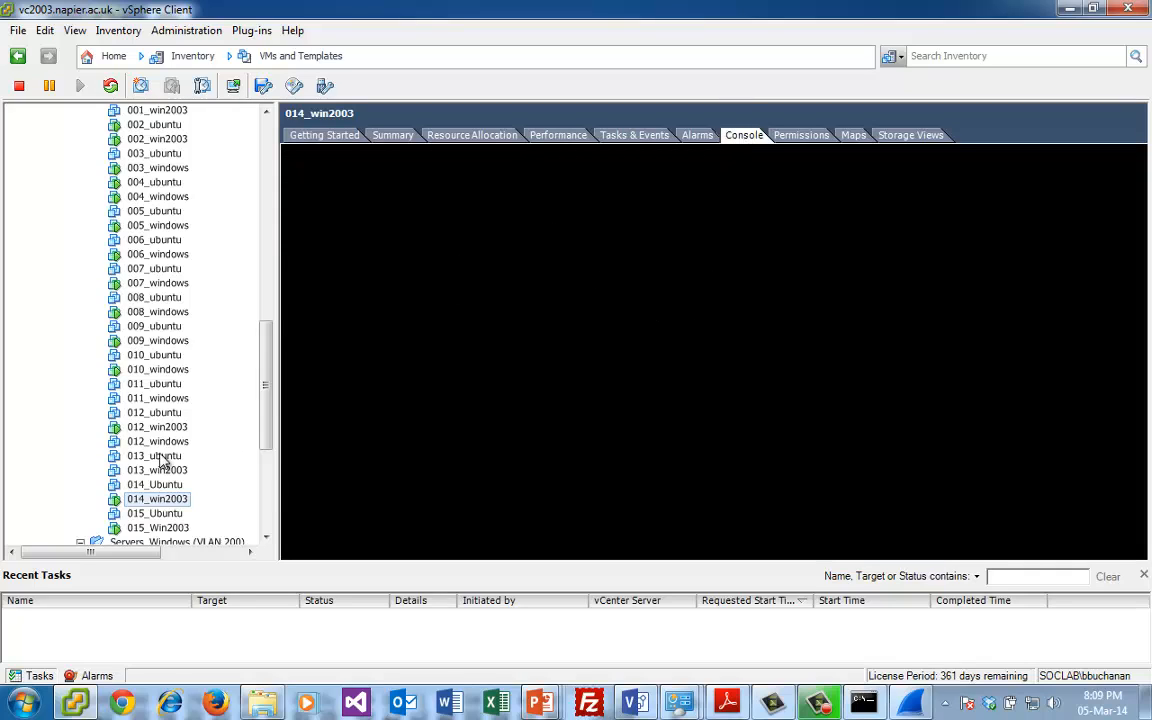
{"action": "right_click", "coordinate": [165, 500]}
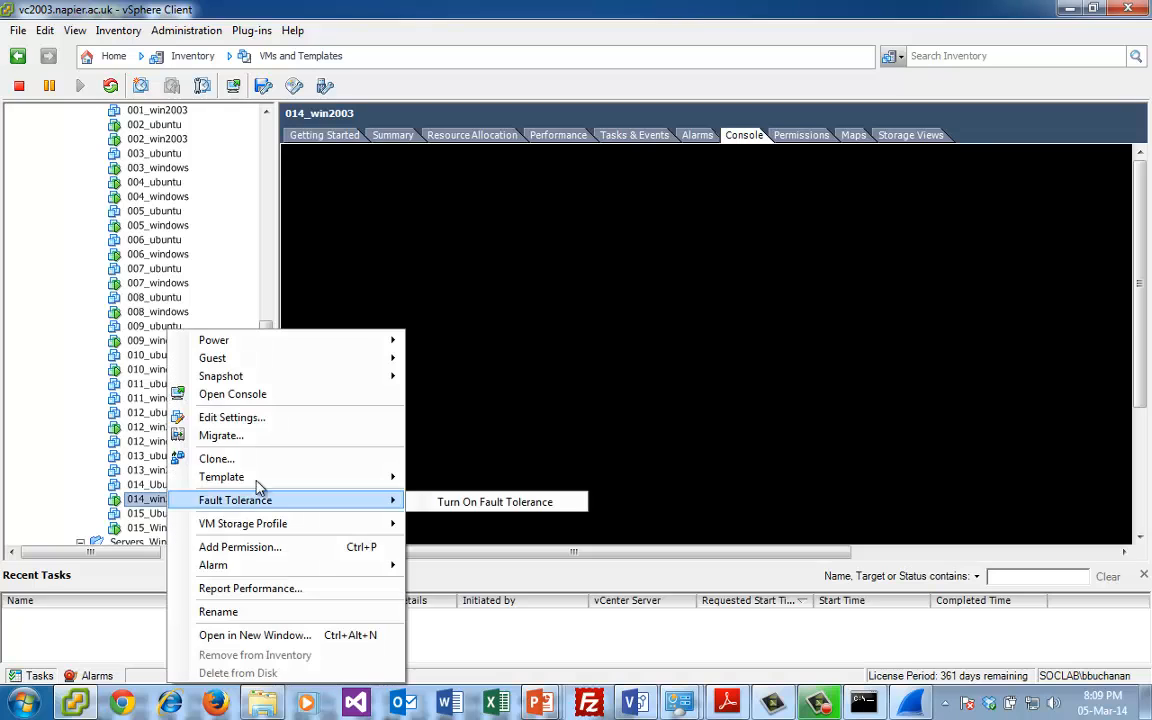
{"action": "left_click", "coordinate": [286, 396]}
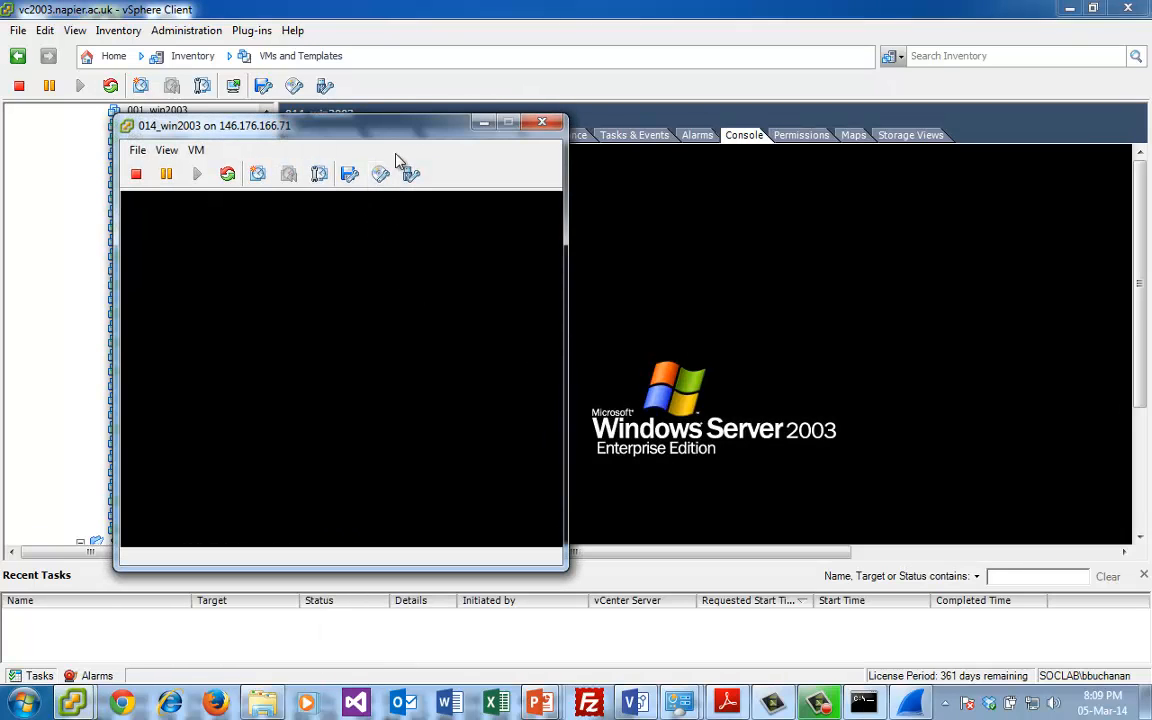
{"action": "left_click_drag", "start_coordinate": [390, 132], "coordinate": [472, 74]}
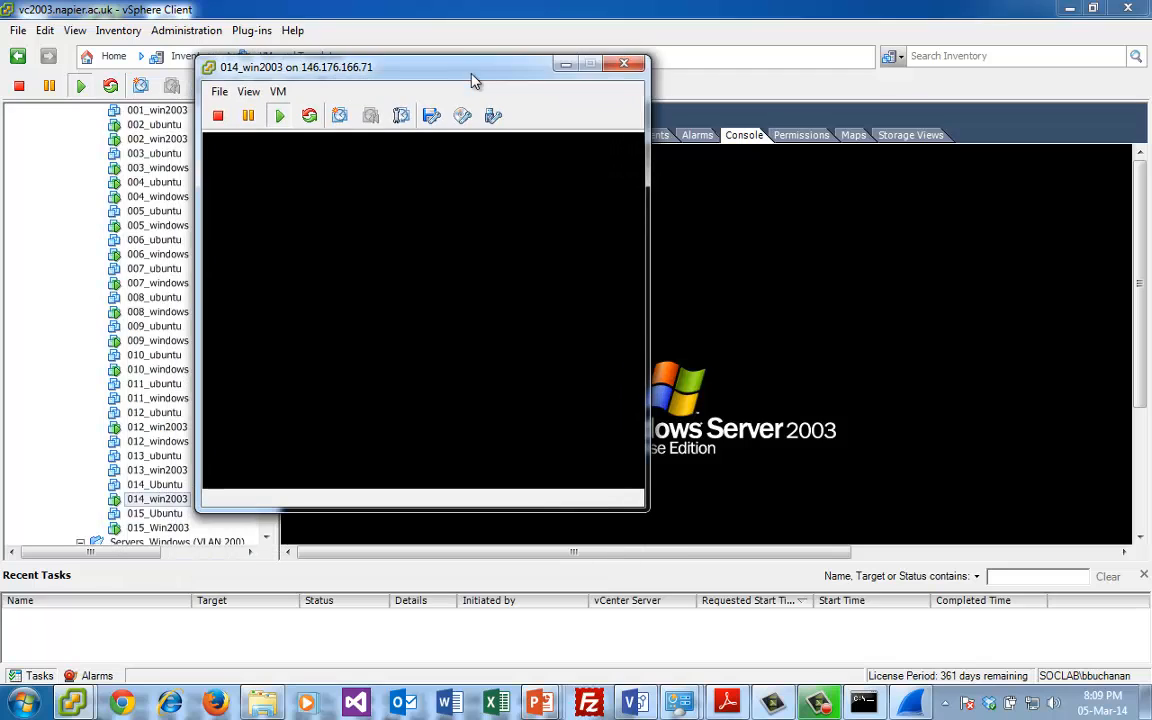
{"action": "left_click", "coordinate": [1070, 9]}
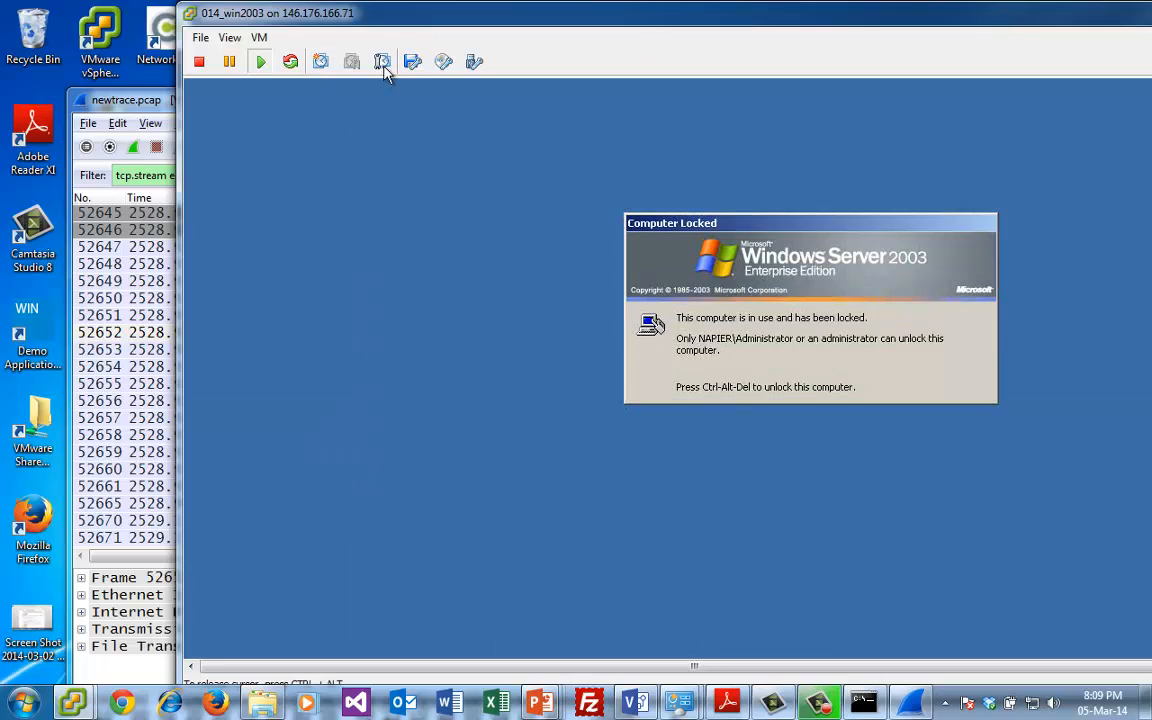
- Send the secure attention sequence to the 014_win2003 guest and unlock it as Administrator with the account password
{"action": "left_click", "coordinate": [262, 38]}
{"action": "mouse_move", "coordinate": [298, 78]}
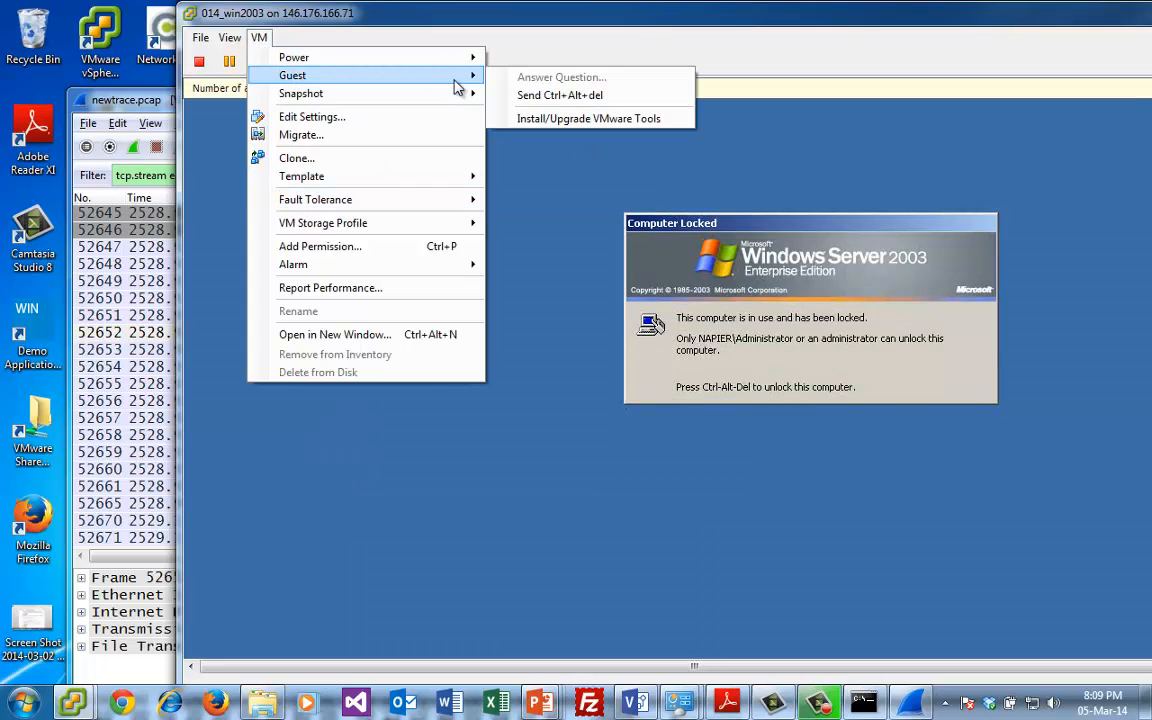
{"action": "left_click", "coordinate": [580, 94]}
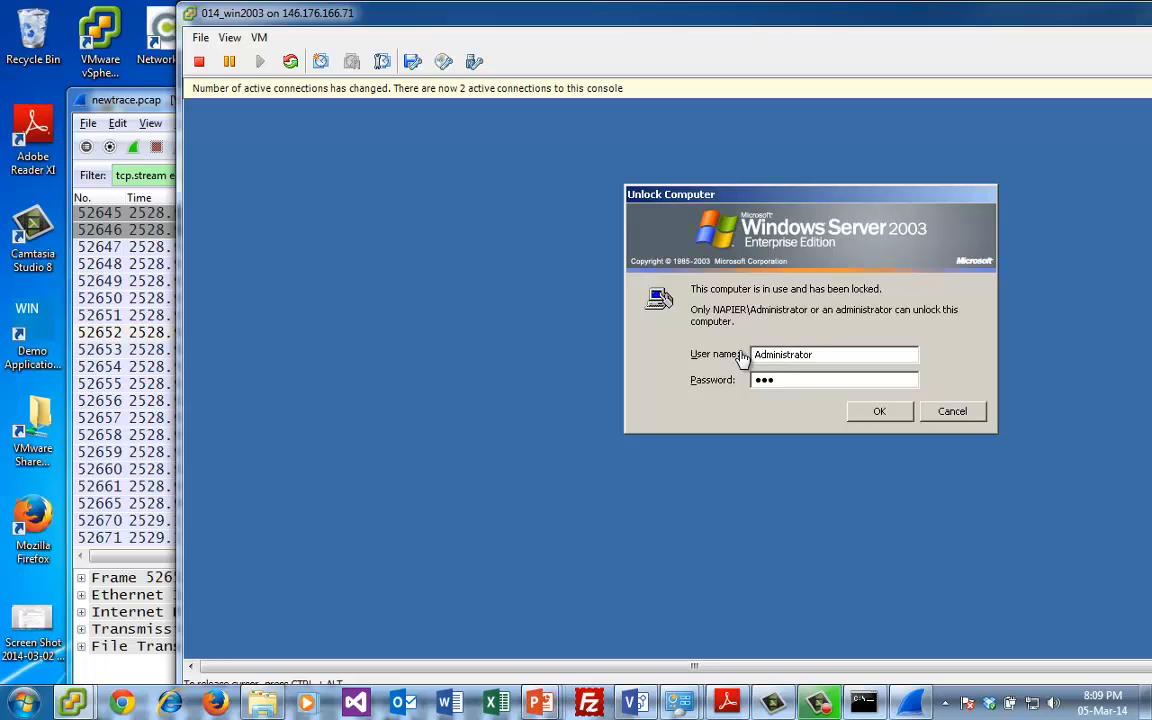
{"action": "type", "text": "•••"}
{"action": "left_click", "coordinate": [864, 413]}
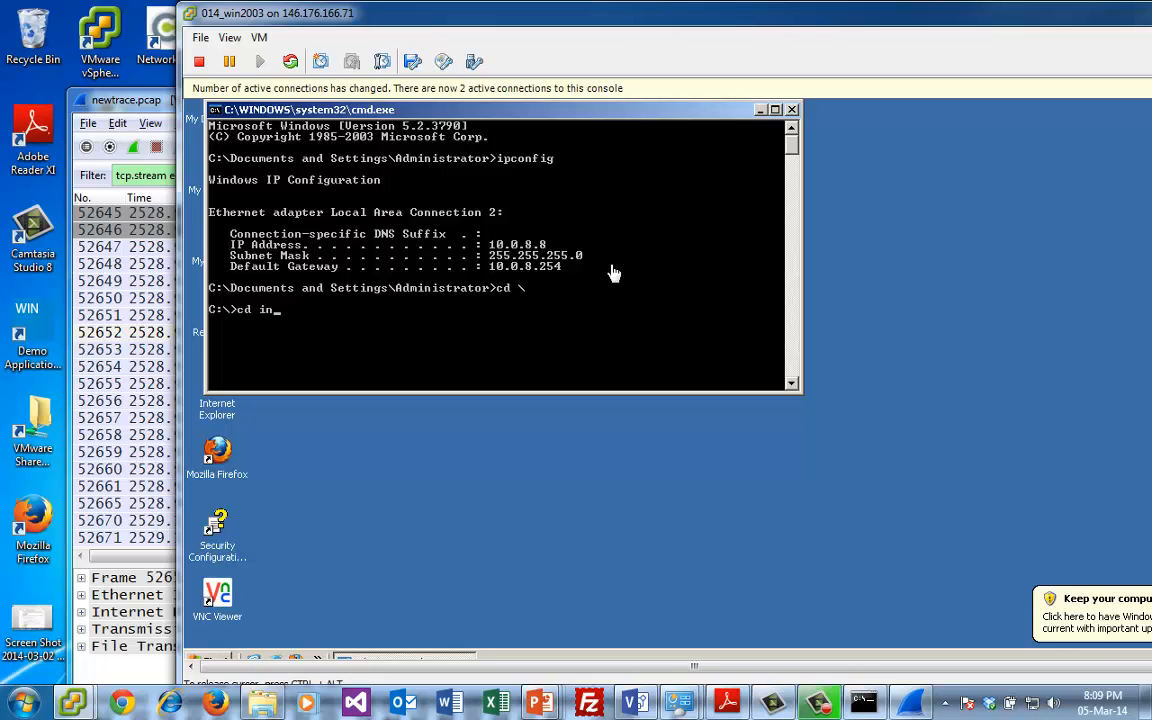
- Change the guest's command prompt to the C:\Inetpub directory and list its contents with dir
{"action": "key", "text": "Return"}
{"action": "type", "text": "id"}
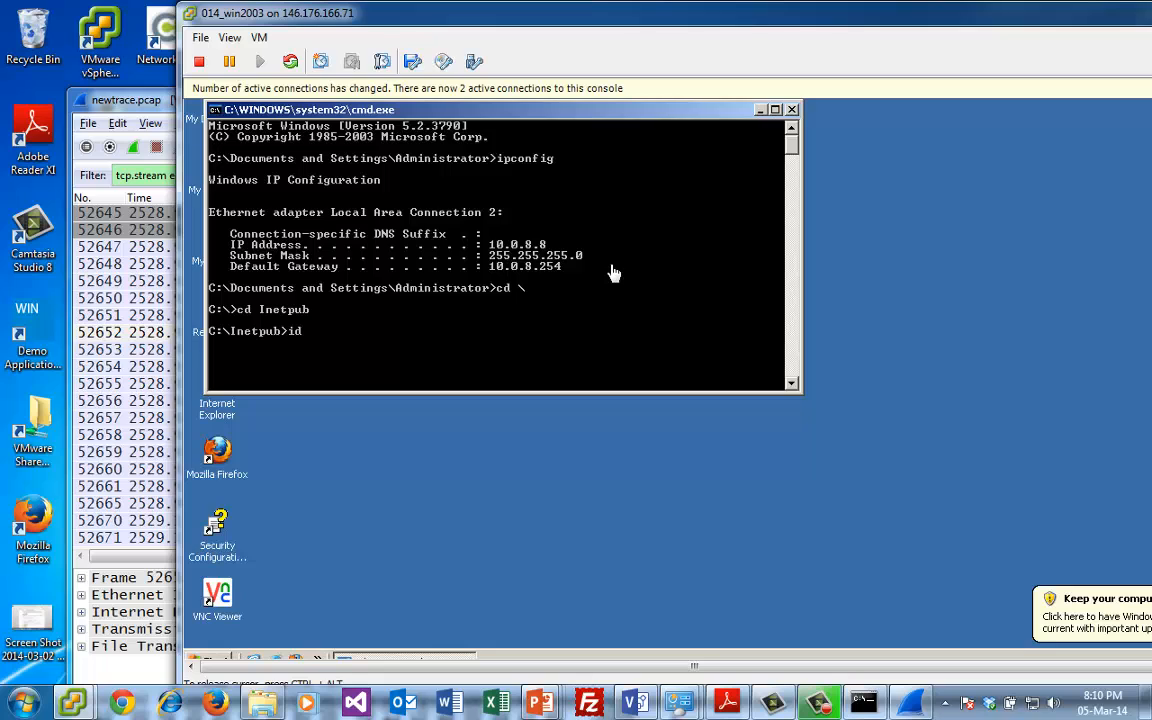
{"action": "type", "text": "ir"}
{"action": "key", "text": "Return"}
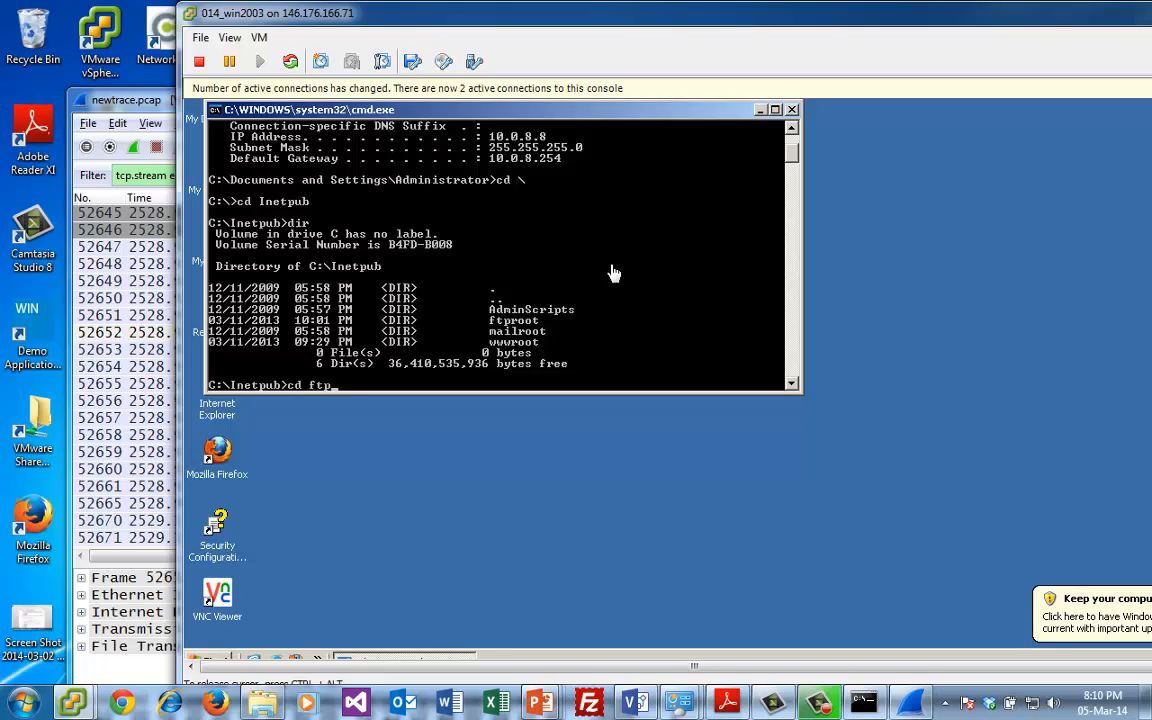
- Change into the ftproot directory under C:\Inetpub and list its contents with dir
{"action": "key", "text": "Return"}
{"action": "type", "text": "d"}
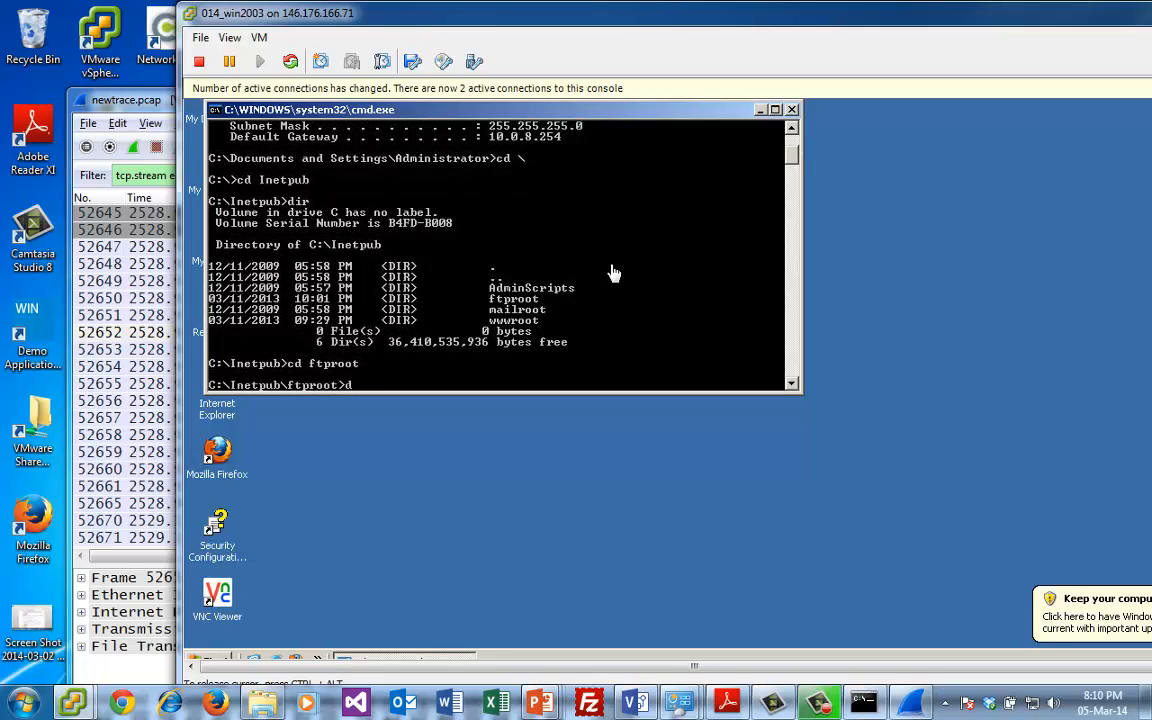
{"action": "type", "text": "ir"}
{"action": "key", "text": "Return"}
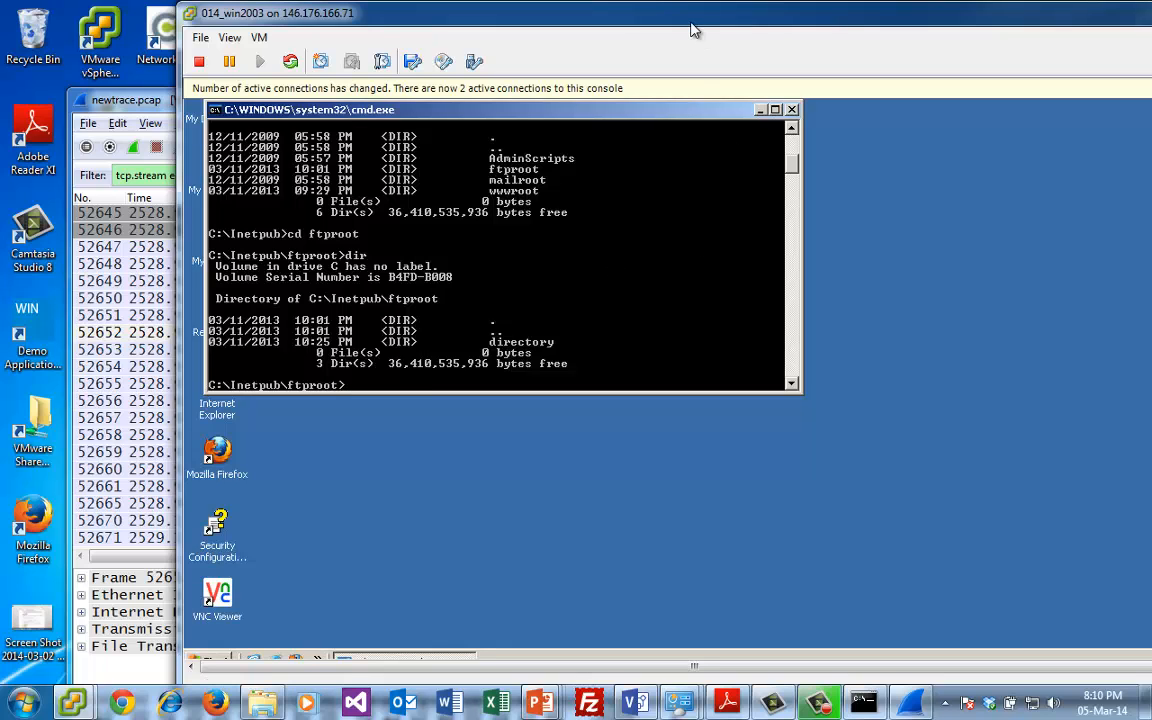
- Open the guest's Internet Information Services Manager from the Administrative Tools in Control Panel
{"action": "left_click_drag", "start_coordinate": [691, 24], "coordinate": [685, 24]}
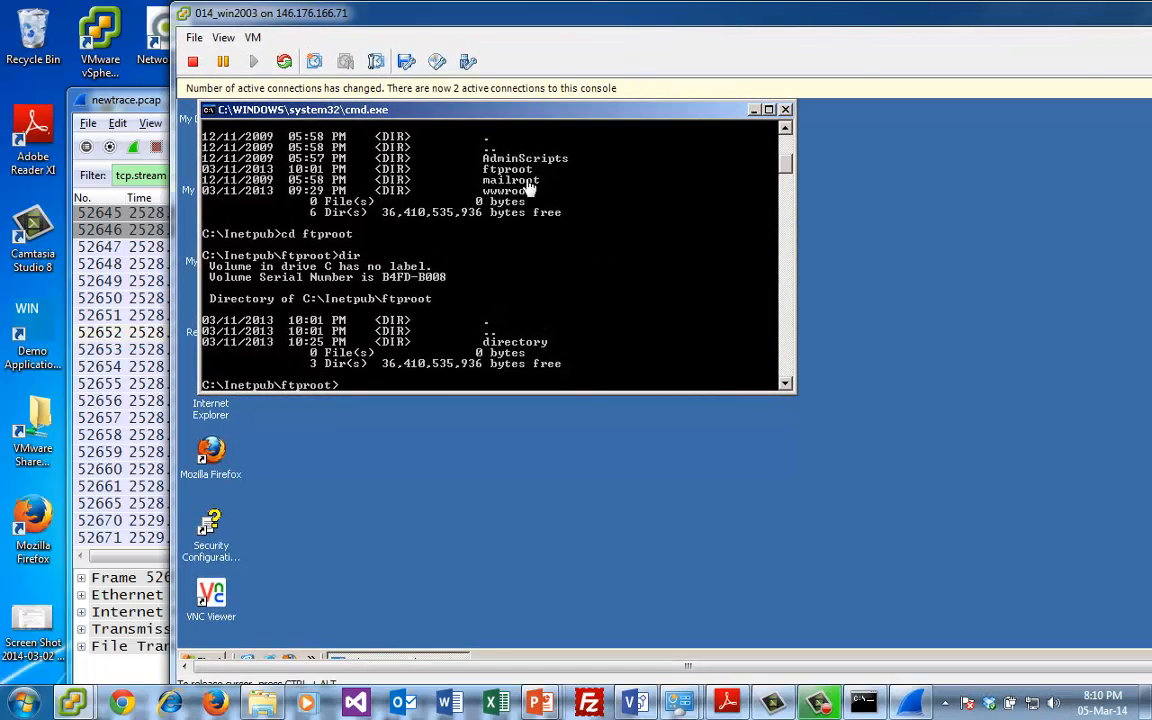
{"action": "left_click", "coordinate": [208, 664]}
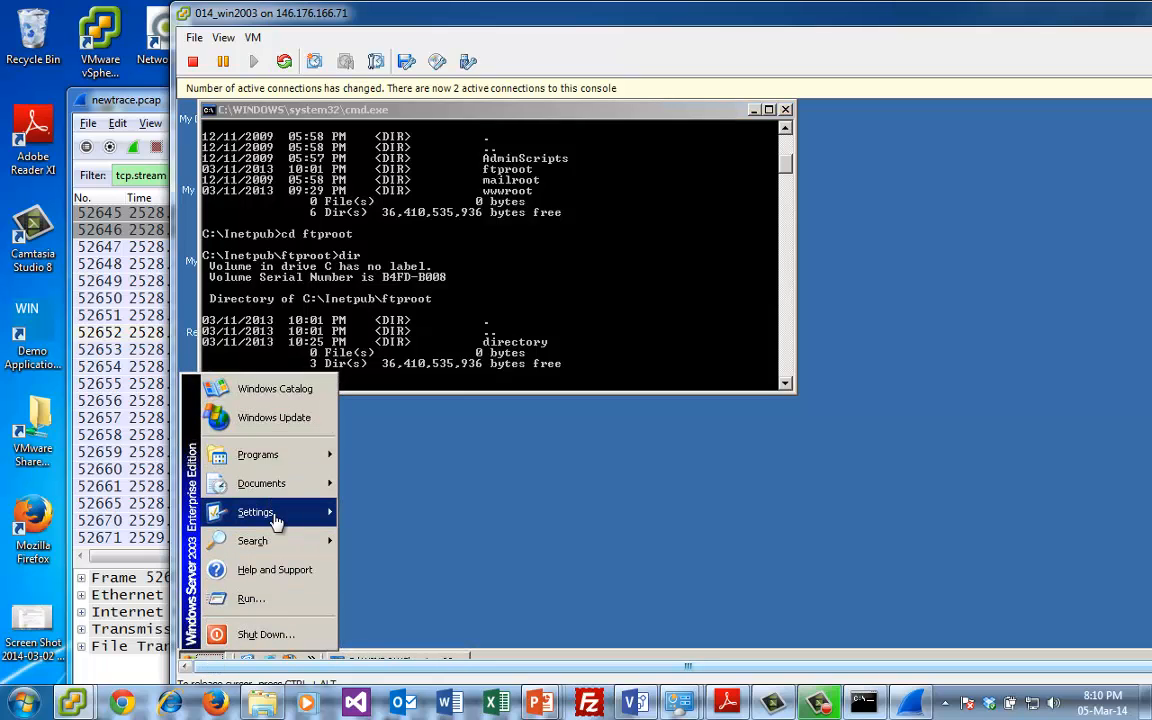
{"action": "mouse_move", "coordinate": [275, 520]}
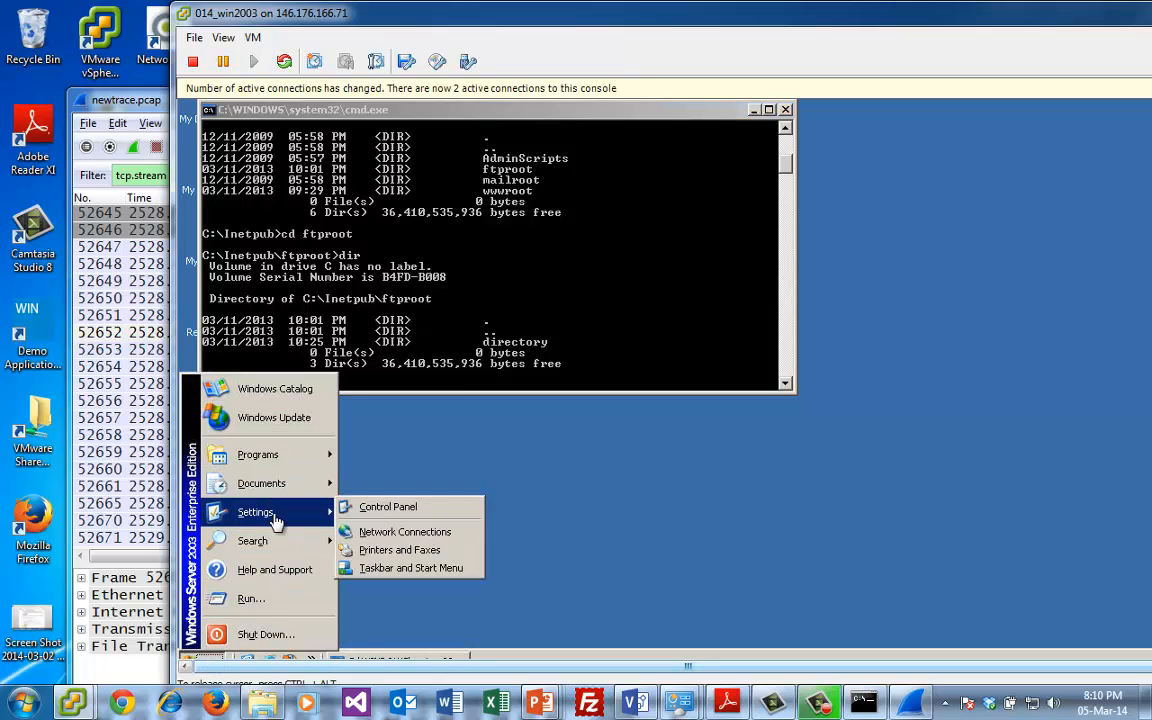
{"action": "left_click", "coordinate": [403, 510]}
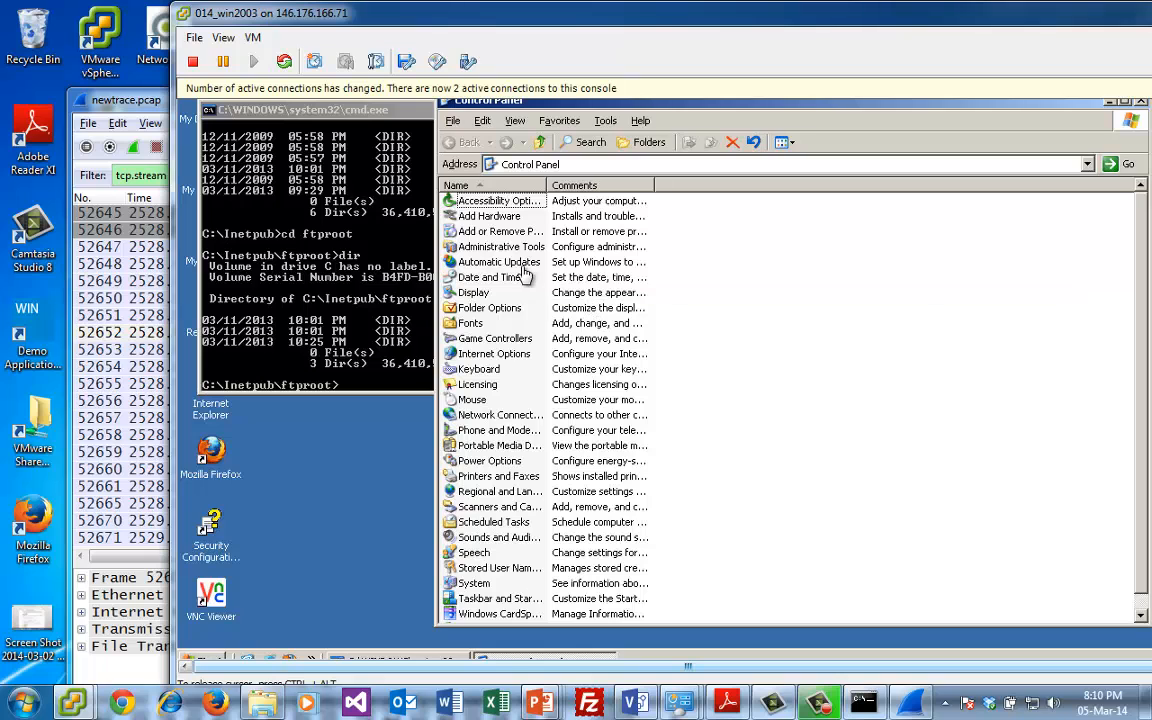
{"action": "left_click", "coordinate": [498, 248]}
{"action": "double_click", "coordinate": [498, 250]}
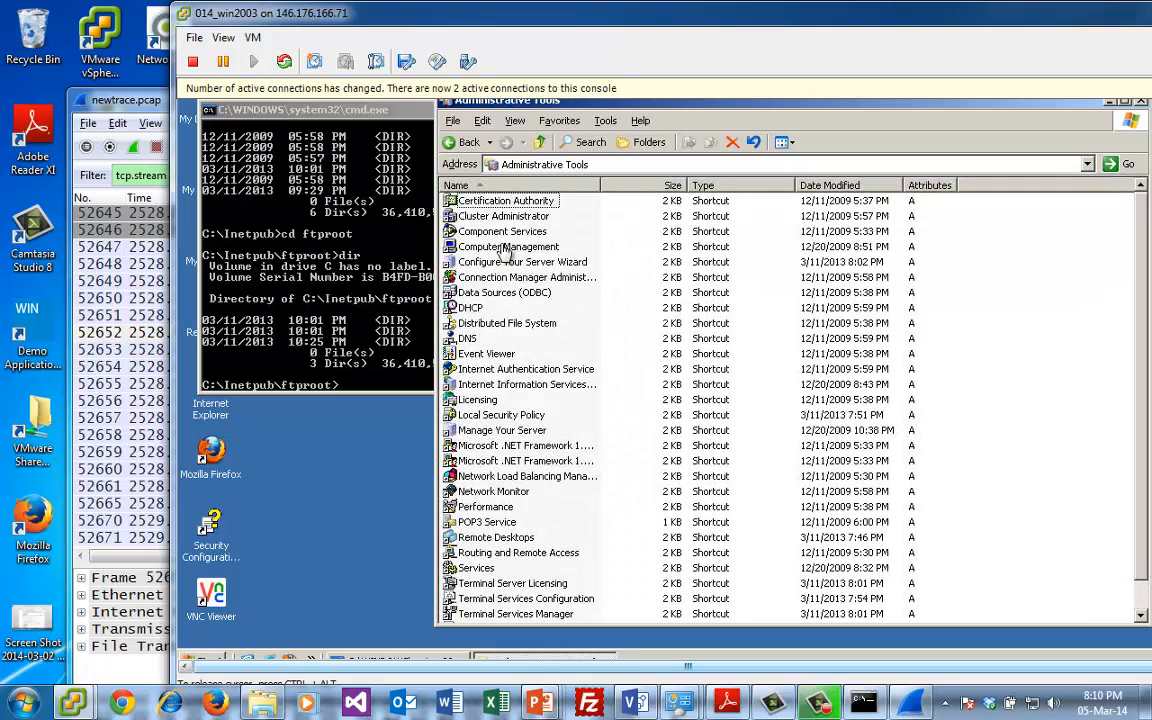
{"action": "left_click", "coordinate": [522, 392]}
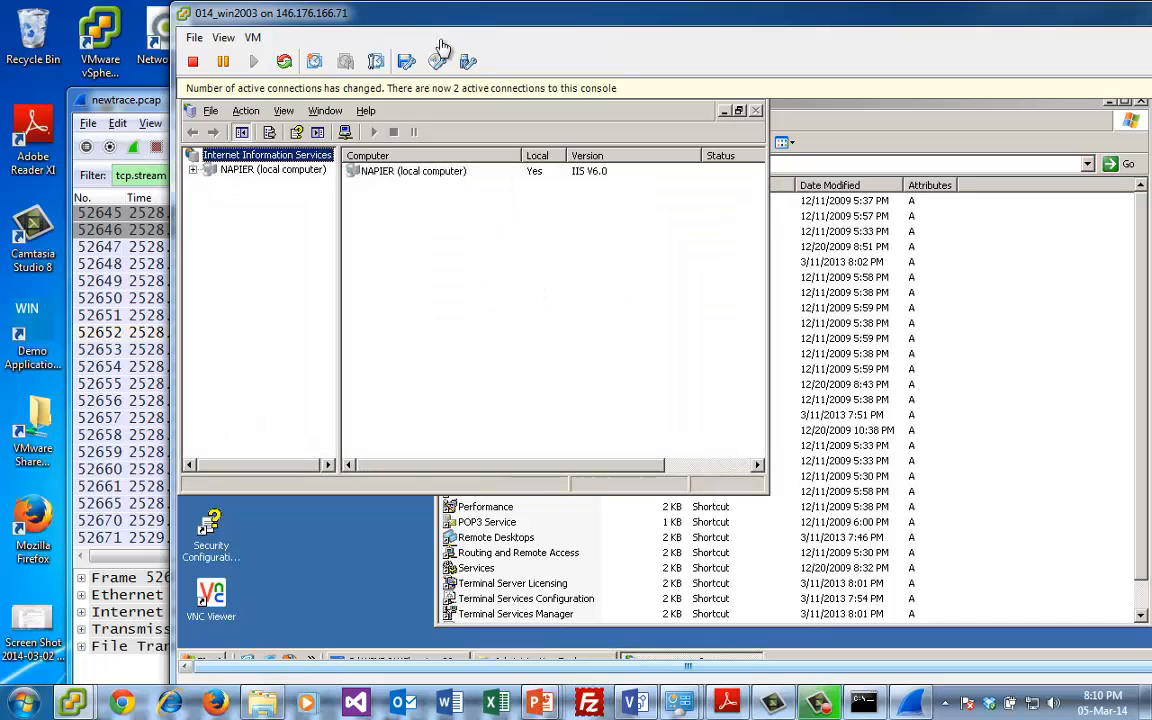
- Open the Default FTP Site's properties on the NAPIER computer, check the local path of its home directory and cancel the dialog
{"action": "double_click", "coordinate": [226, 174]}
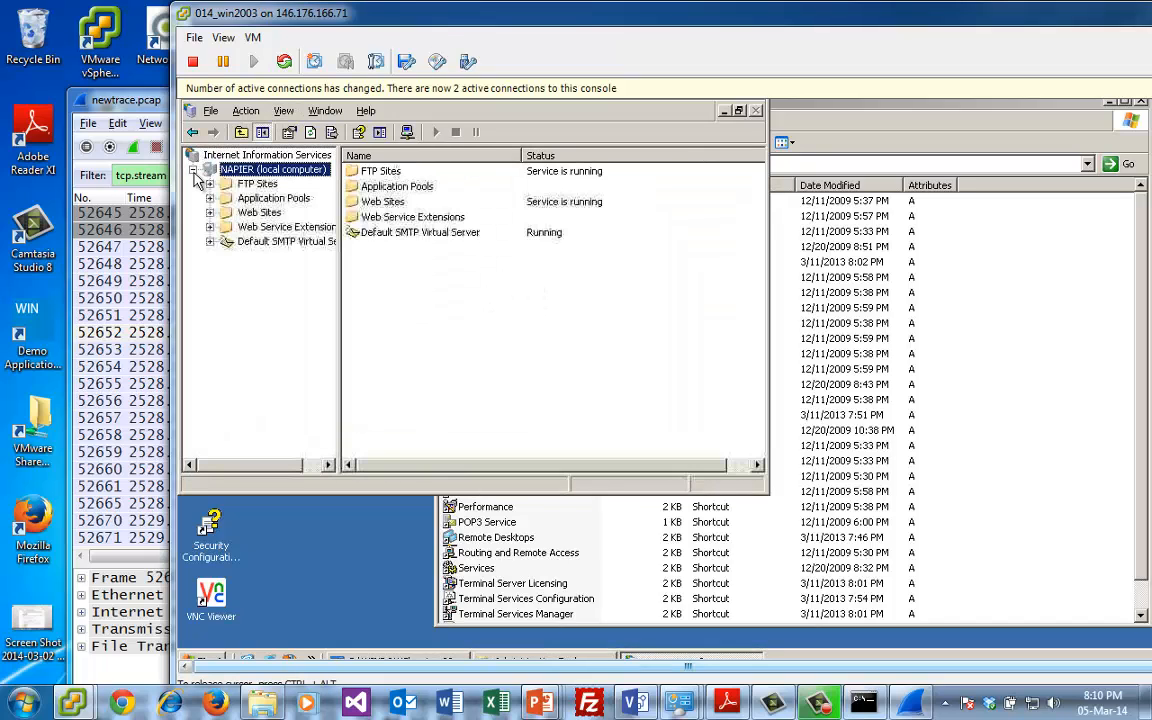
{"action": "left_click", "coordinate": [270, 186]}
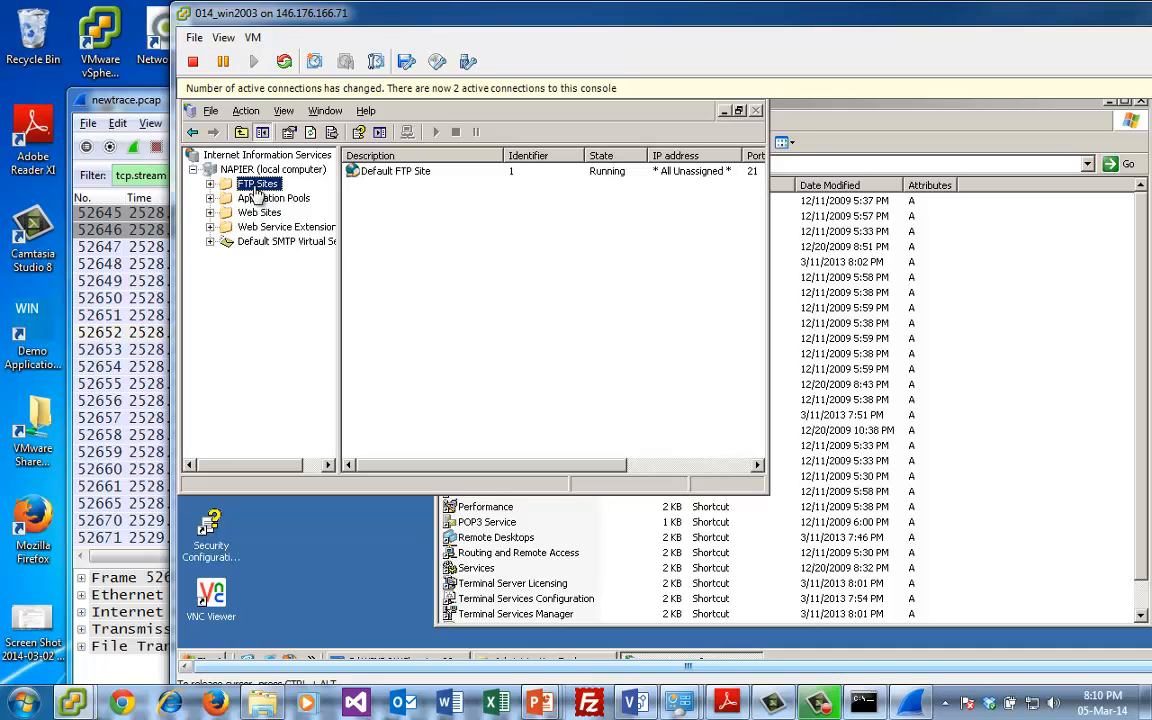
{"action": "left_click", "coordinate": [410, 172]}
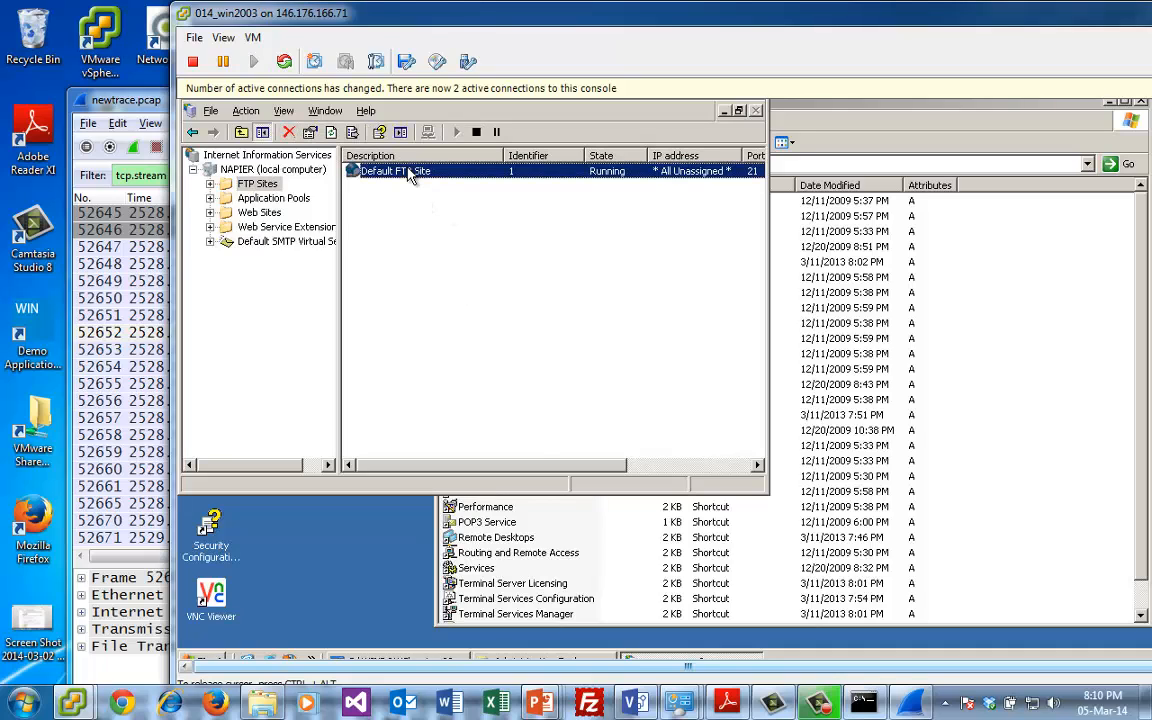
{"action": "right_click", "coordinate": [410, 170]}
{"action": "left_click", "coordinate": [473, 418]}
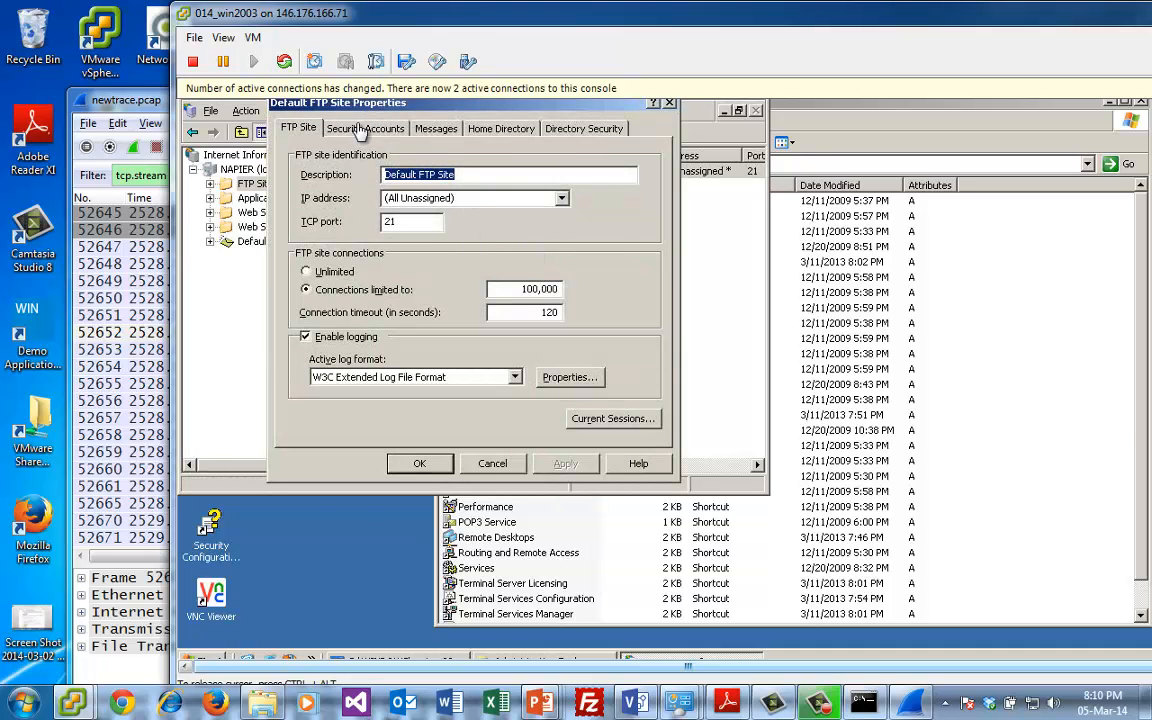
{"action": "left_click", "coordinate": [531, 130]}
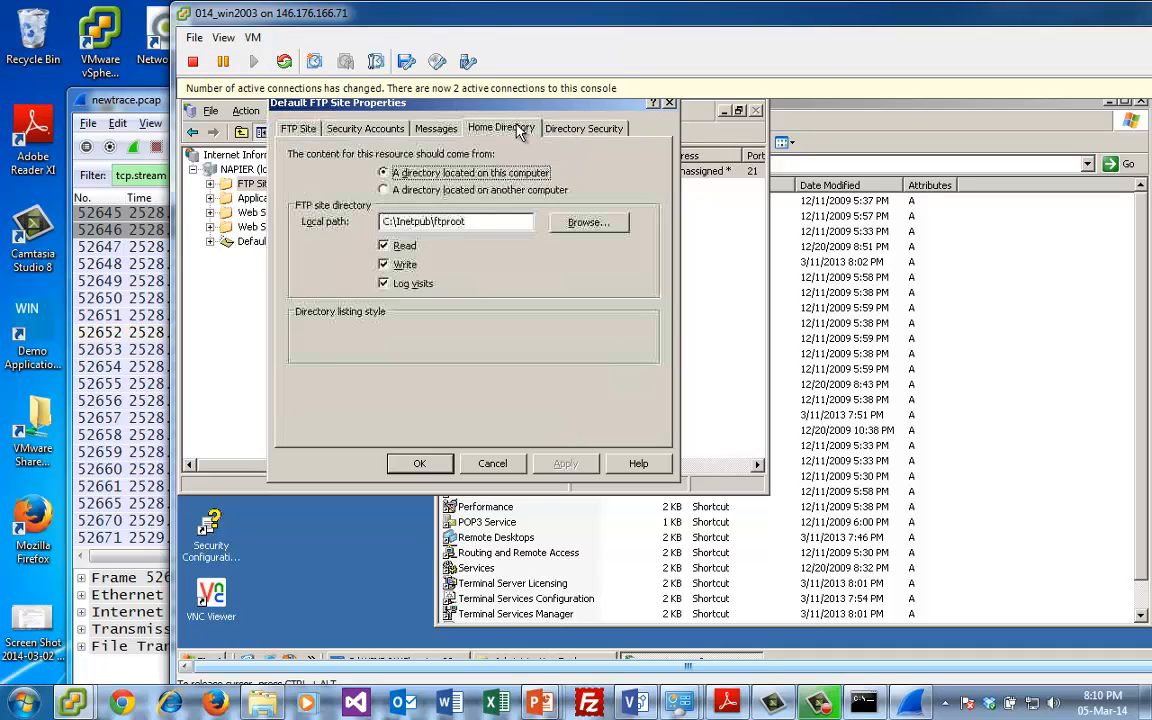
{"action": "double_click", "coordinate": [447, 228]}
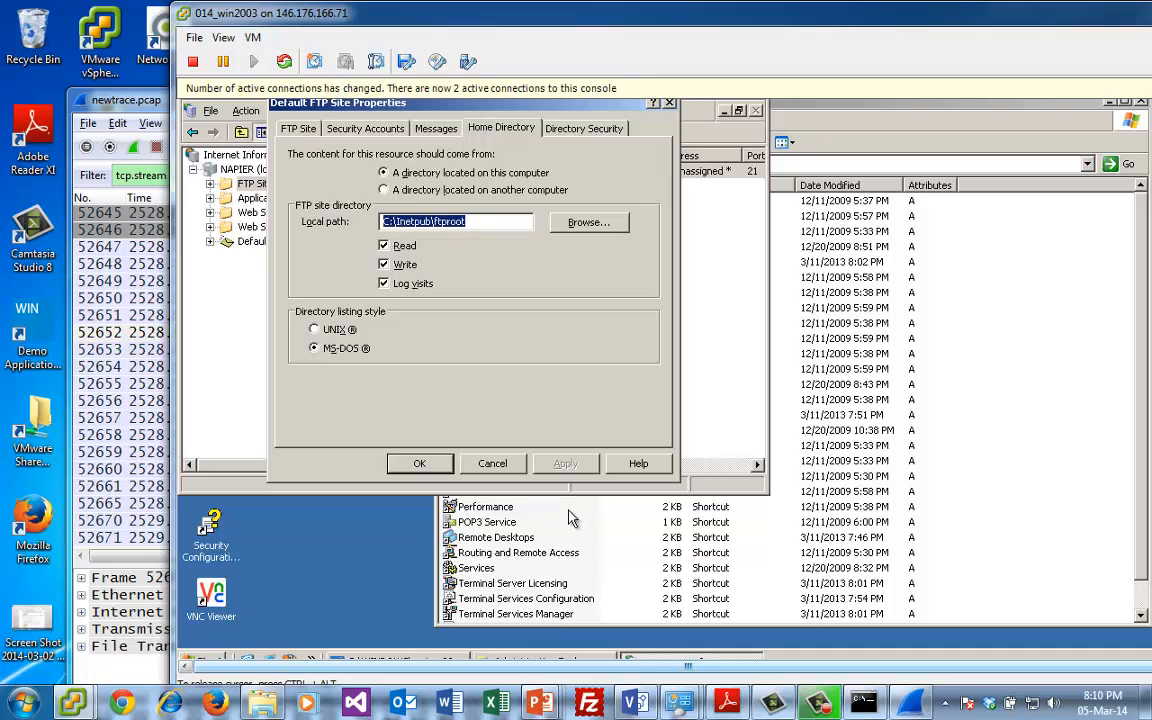
{"action": "left_click", "coordinate": [492, 463]}
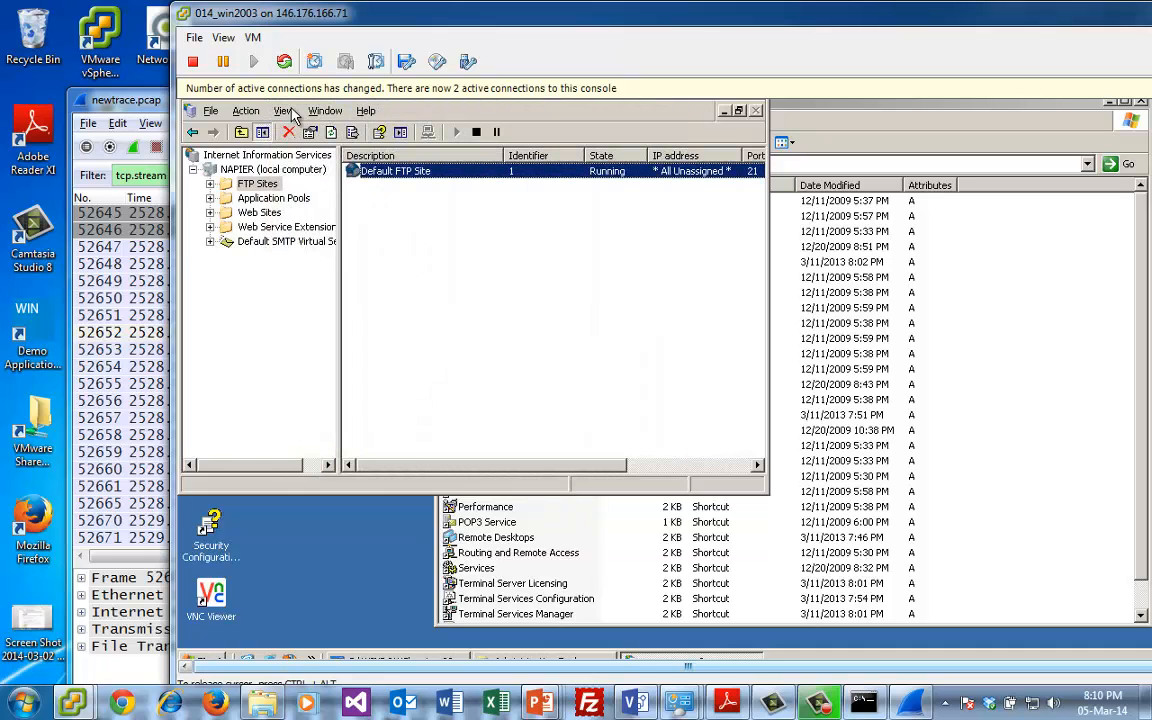
- Close the 014_win2003 console window, reopen it from the vSphere Client inventory and enlarge it
{"action": "double_click", "coordinate": [184, 14]}
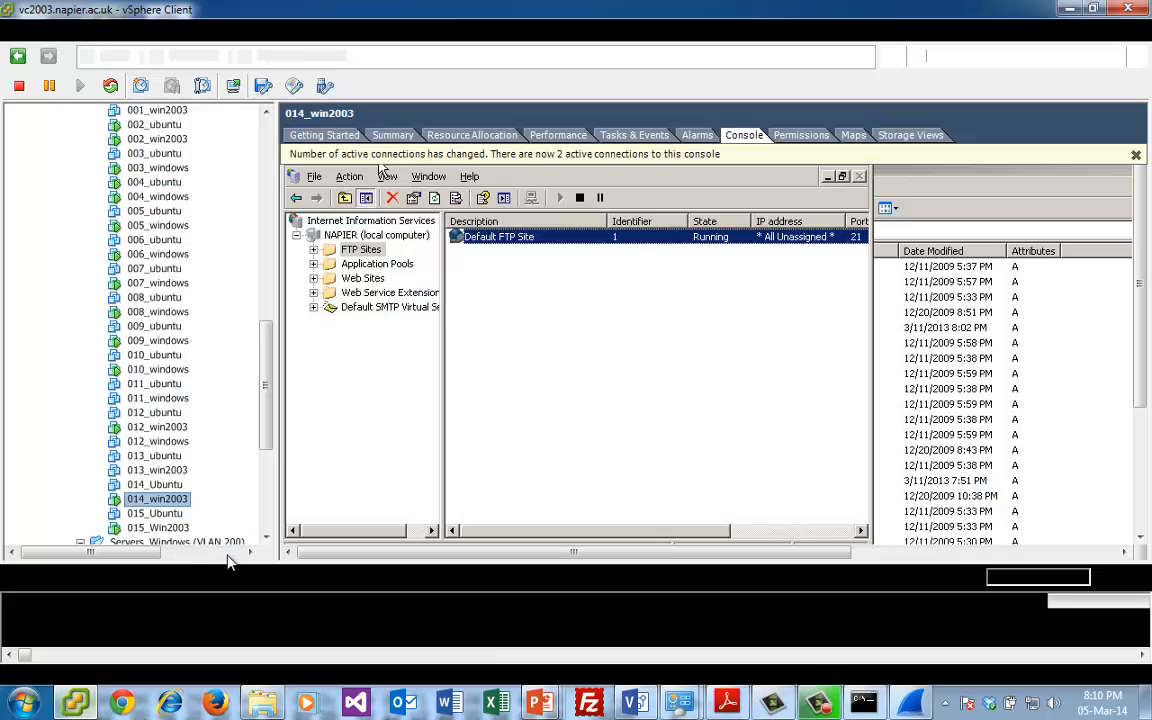
{"action": "left_click", "coordinate": [75, 703]}
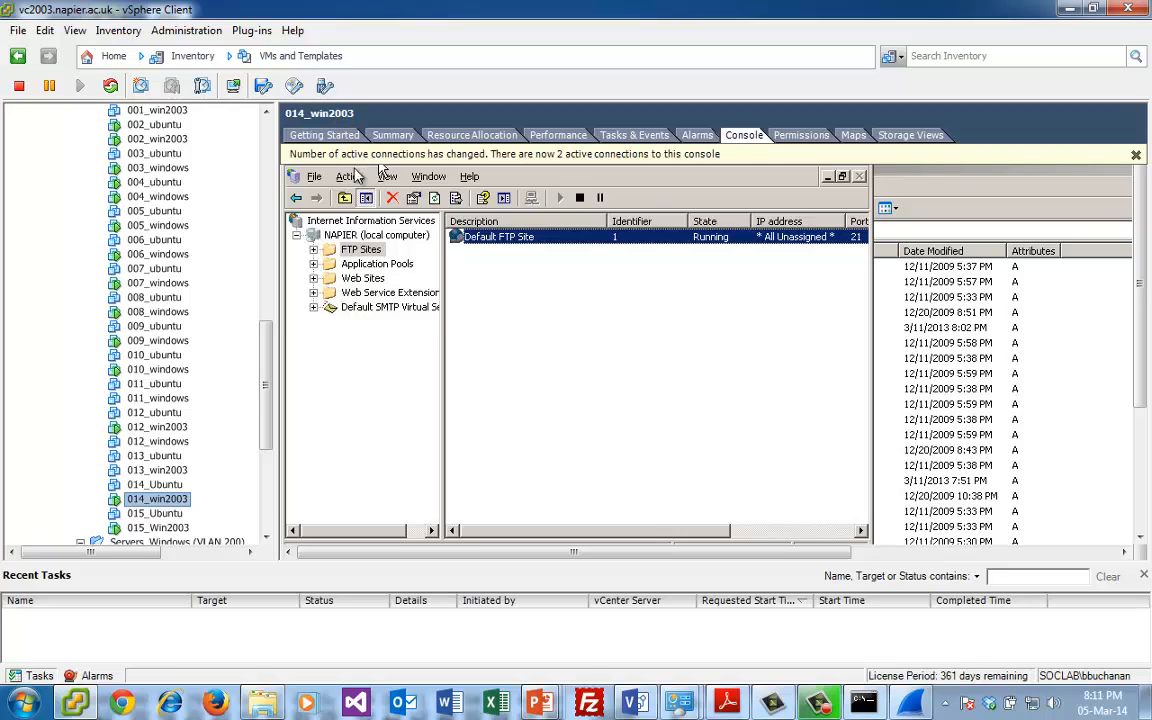
{"action": "right_click", "coordinate": [172, 508]}
{"action": "left_click", "coordinate": [288, 405]}
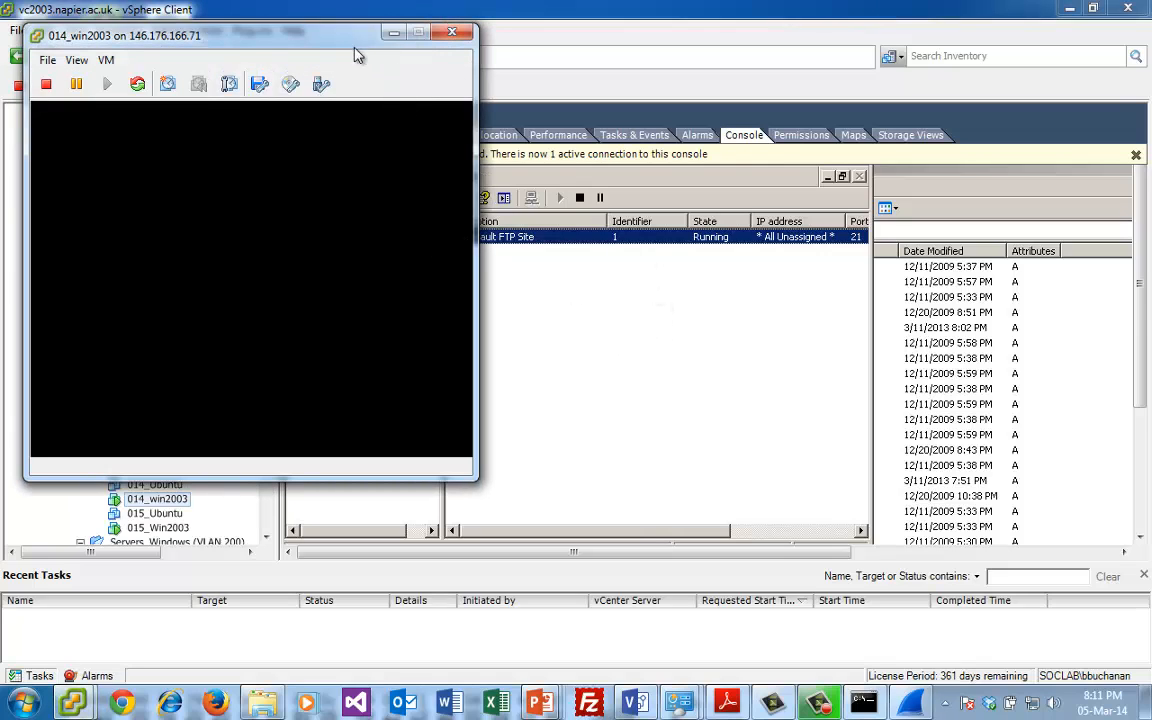
{"action": "left_click_drag", "start_coordinate": [357, 57], "coordinate": [441, 58]}
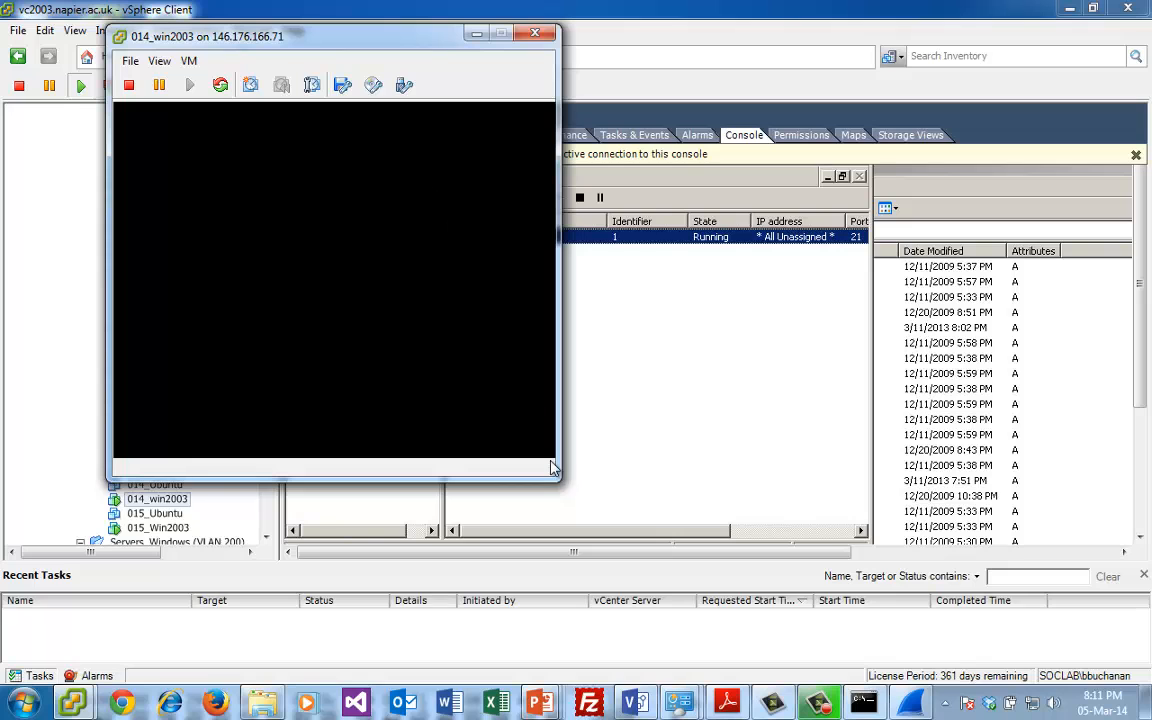
{"action": "left_click_drag", "start_coordinate": [558, 478], "coordinate": [941, 609]}
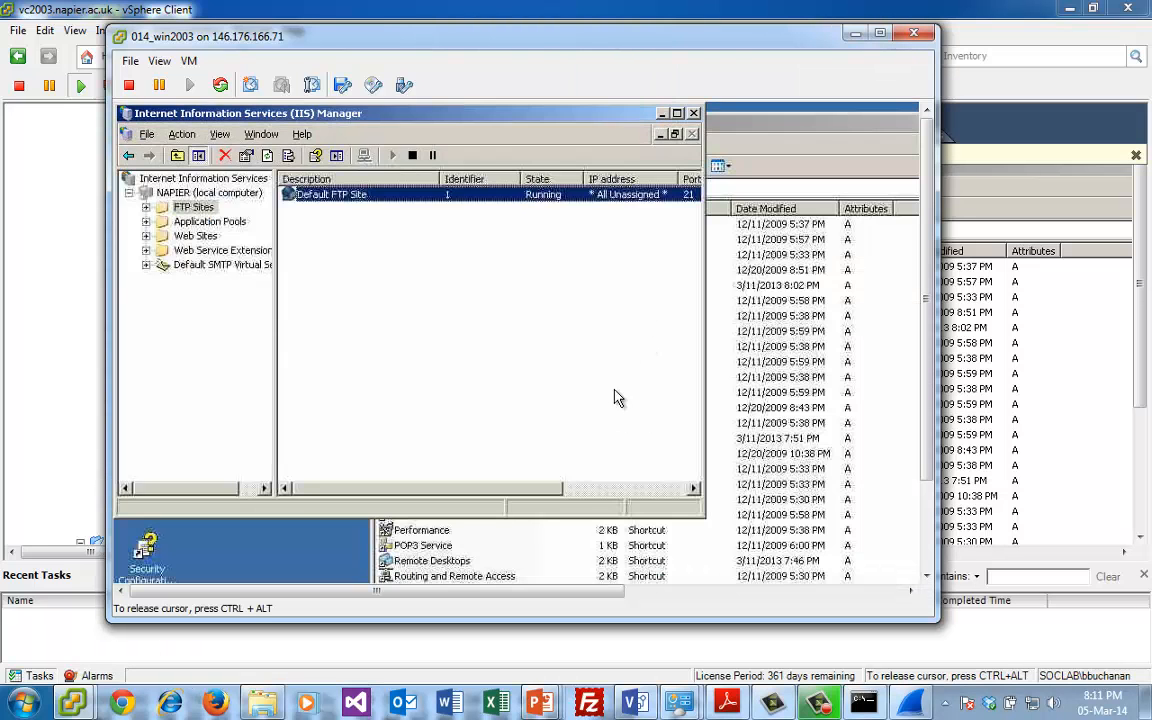
- Close the IIS Manager in the guest and list the ftproot directory again with dir in the command prompt
{"action": "double_click", "coordinate": [125, 114]}
{"action": "left_click", "coordinate": [263, 318]}
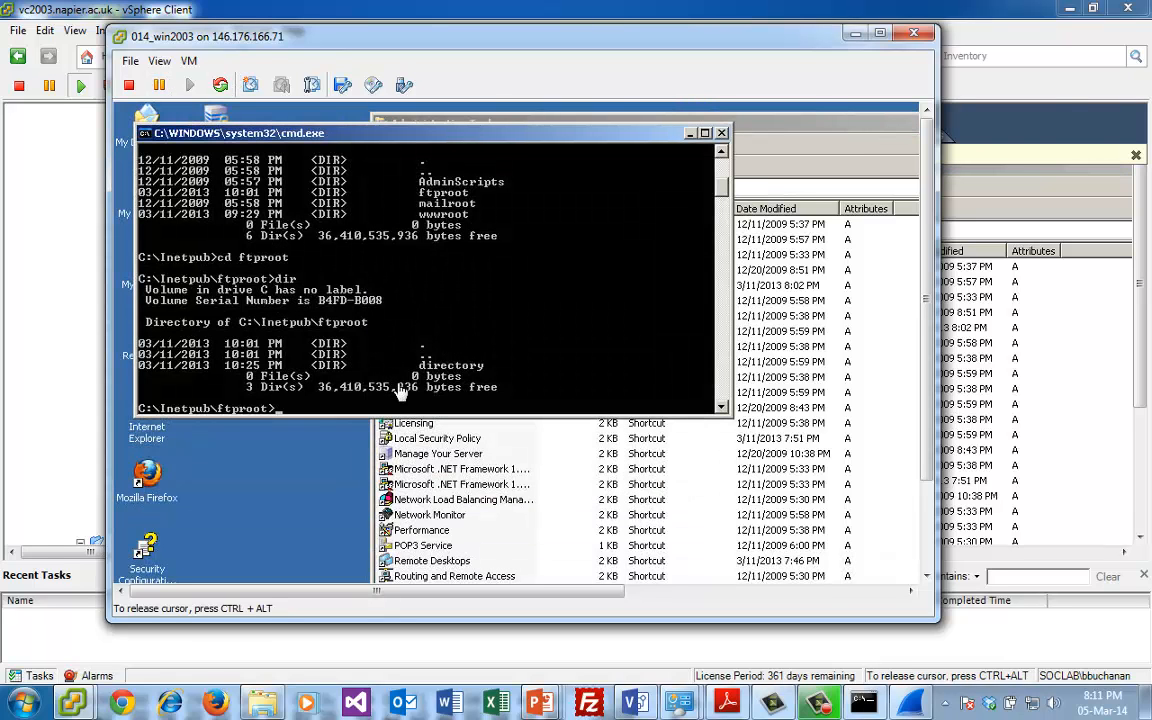
{"action": "type", "text": "ir"}
{"action": "key", "text": "Return"}
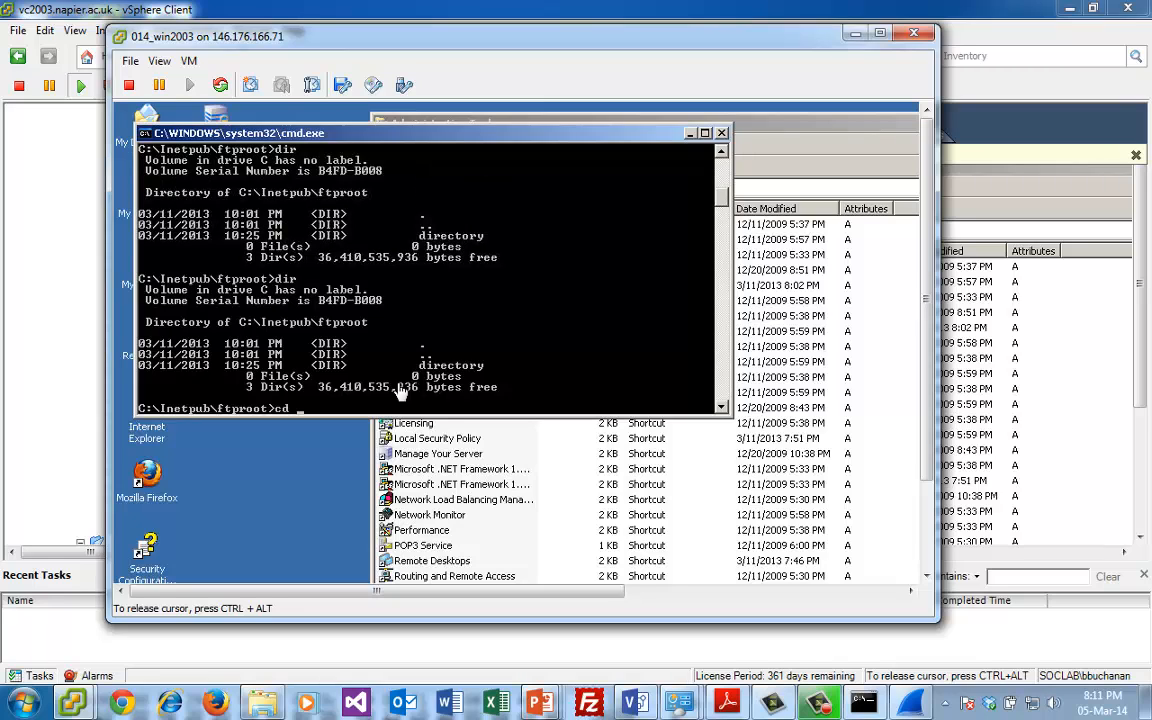
- Change into the subdirectory named directory under ftproot and list its contents with dir
{"action": "type", "text": "cd directory"}
{"action": "key", "text": "Return"}
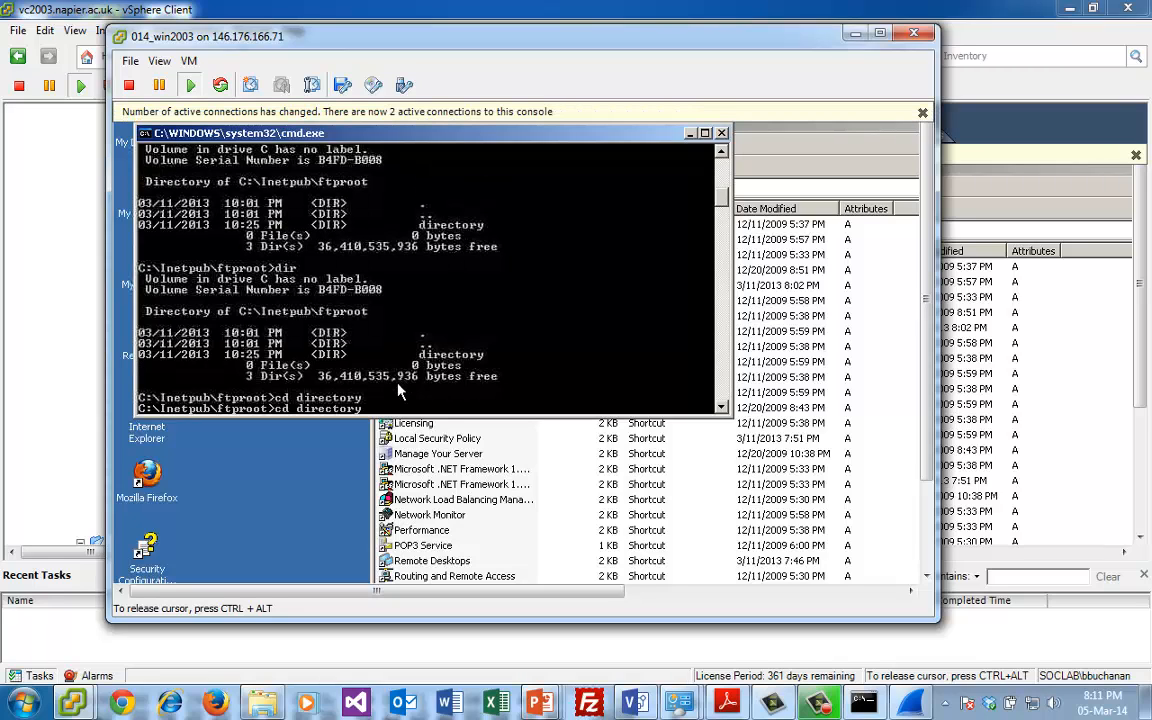
{"action": "type", "text": "dir"}
{"action": "key", "text": "Return"}
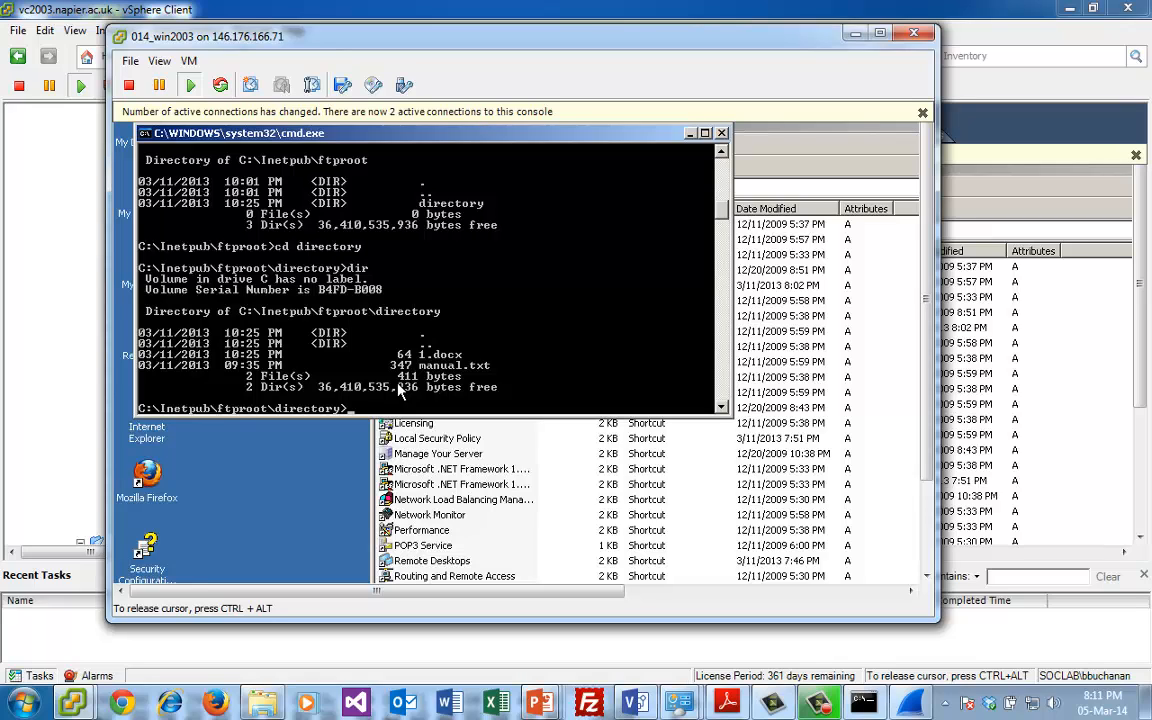
- Open manual.txt in Notepad from the command prompt, highlight the {\rtf1 signature at its start and close the file
{"action": "type", "text": "notepad manual.txt"}
{"action": "key", "text": "Return"}
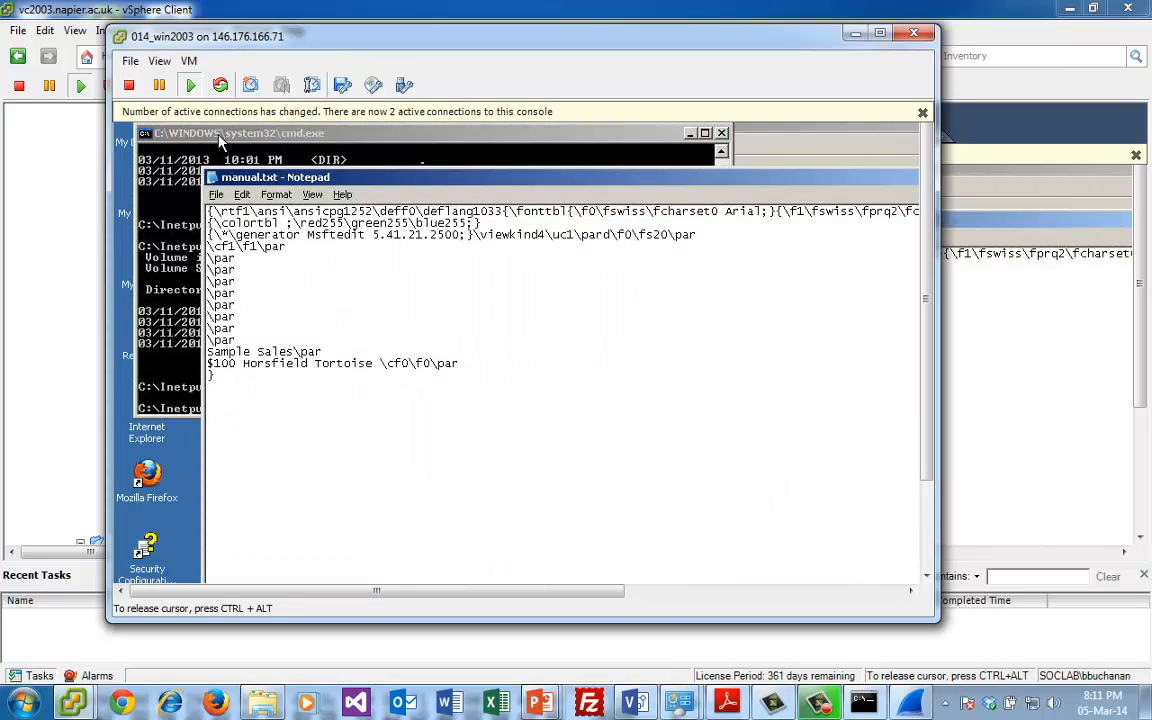
{"action": "left_click_drag", "start_coordinate": [251, 211], "coordinate": [226, 210]}
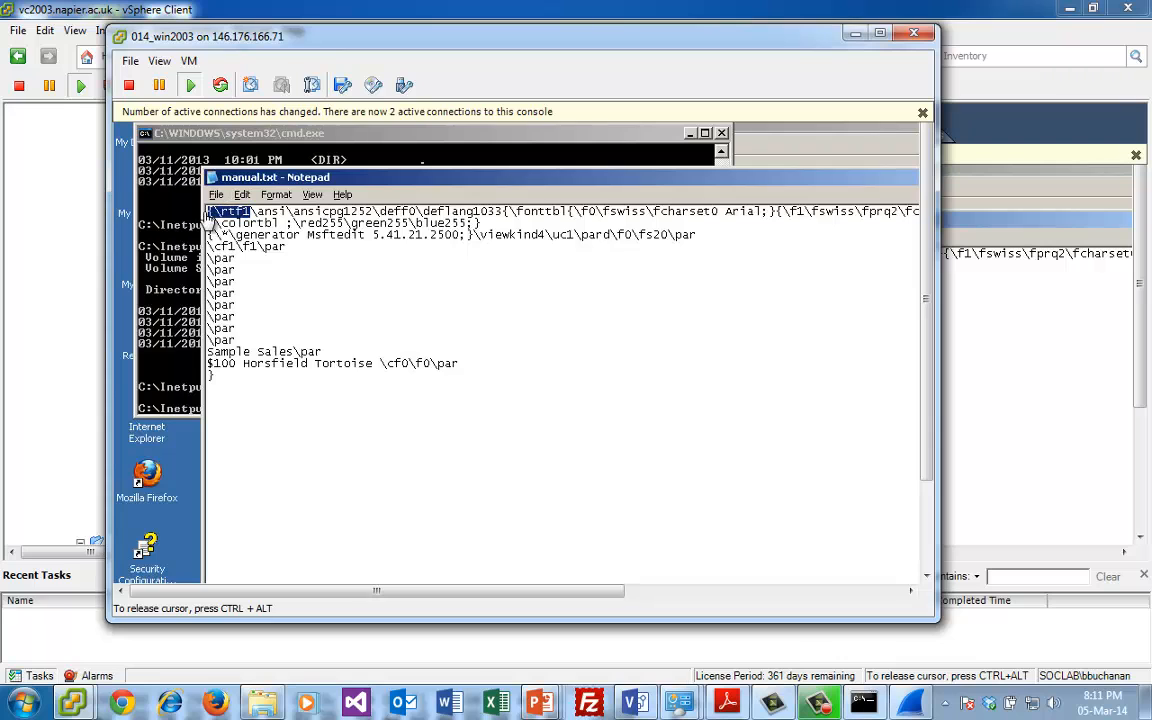
{"action": "left_click", "coordinate": [212, 177]}
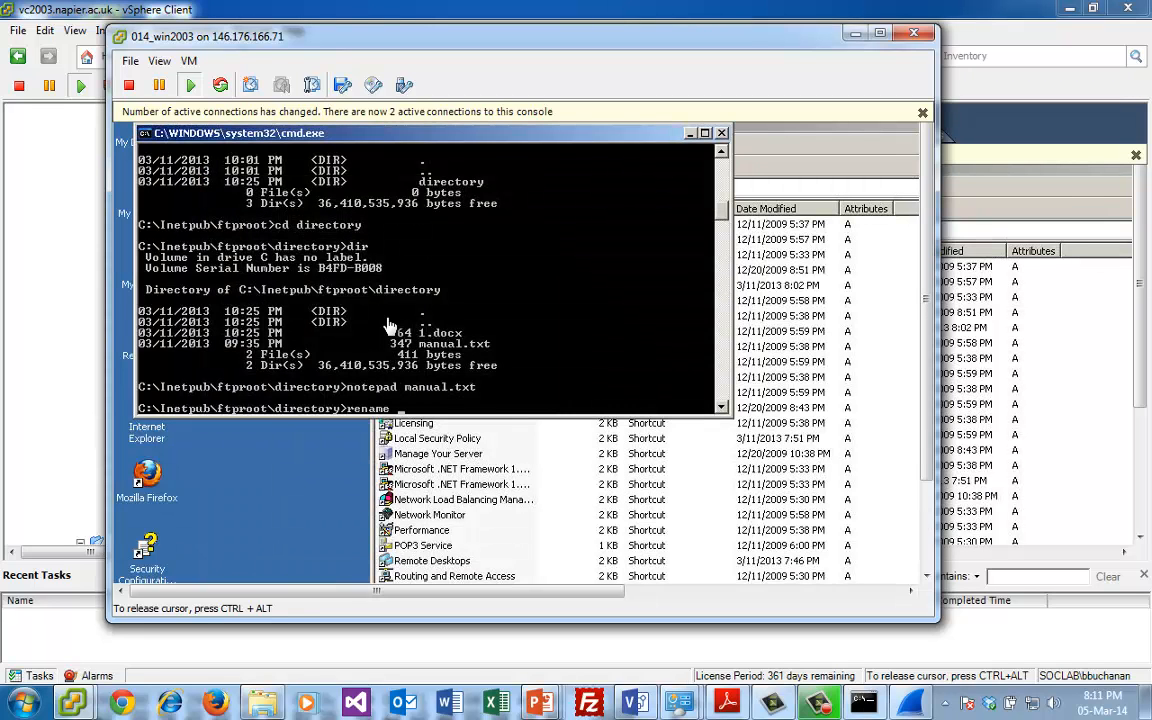
- Rename manual.txt to manual.rtf, open the renamed file in WordPad from the command prompt and close it
{"action": "type", "text": "manual.txt manual.rtf"}
{"action": "key", "text": "Return"}
{"action": "type", "text": "manual.rtf"}
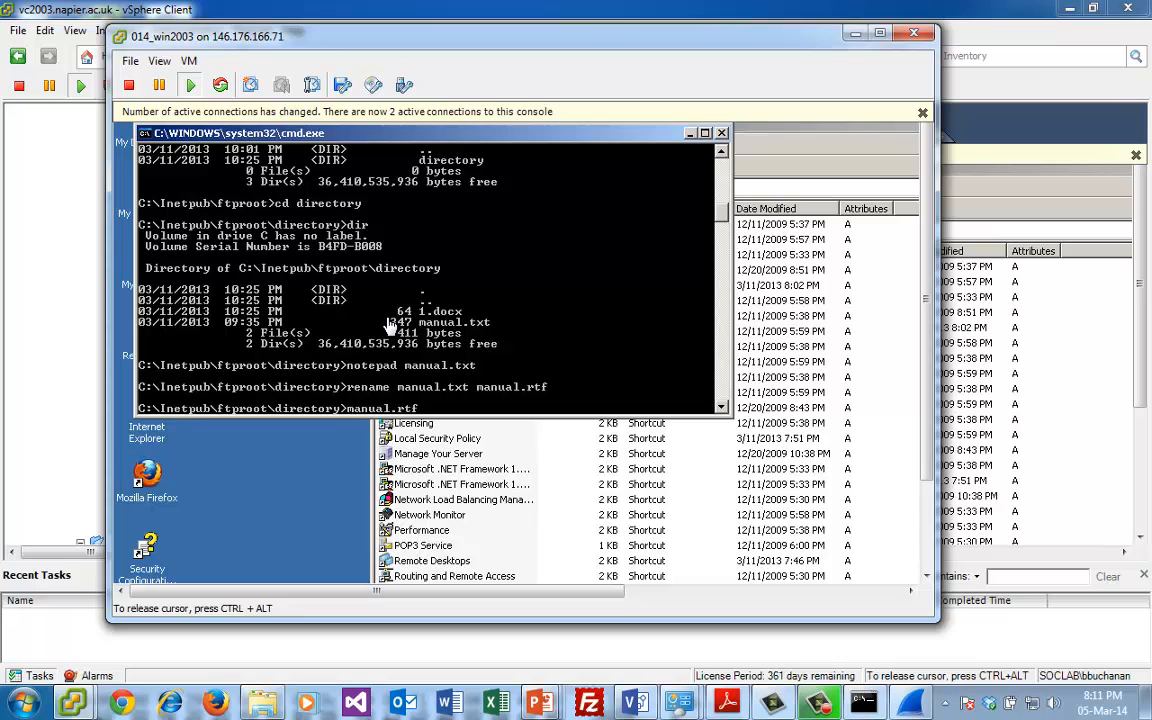
{"action": "key", "text": "Return"}
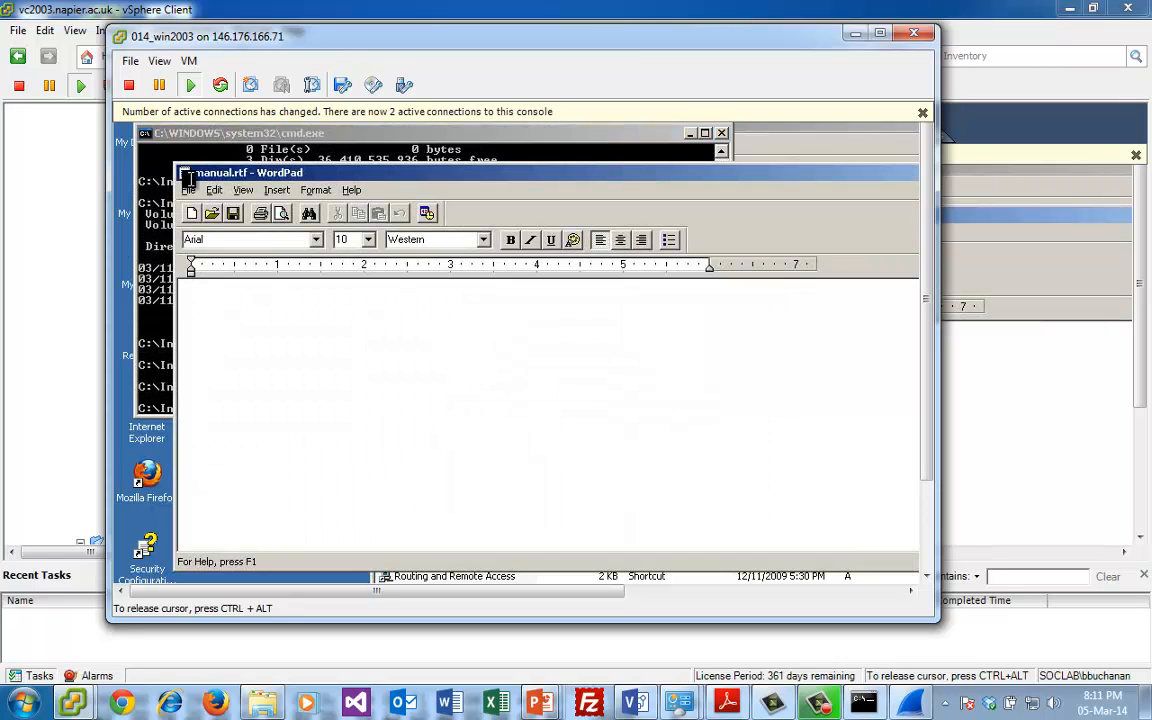
{"action": "double_click", "coordinate": [185, 173]}
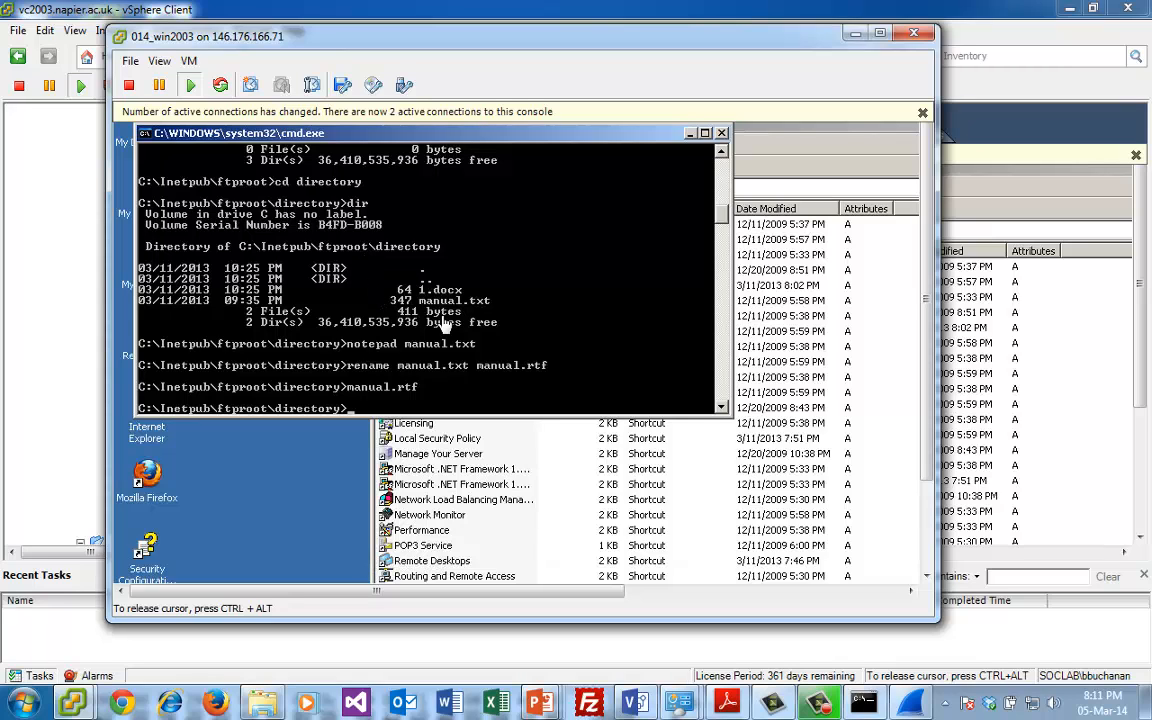
- Try to open 1.docx directly from the command prompt and cancel the program selection
{"action": "type", "text": "1.docx"}
{"action": "key", "text": "Return"}
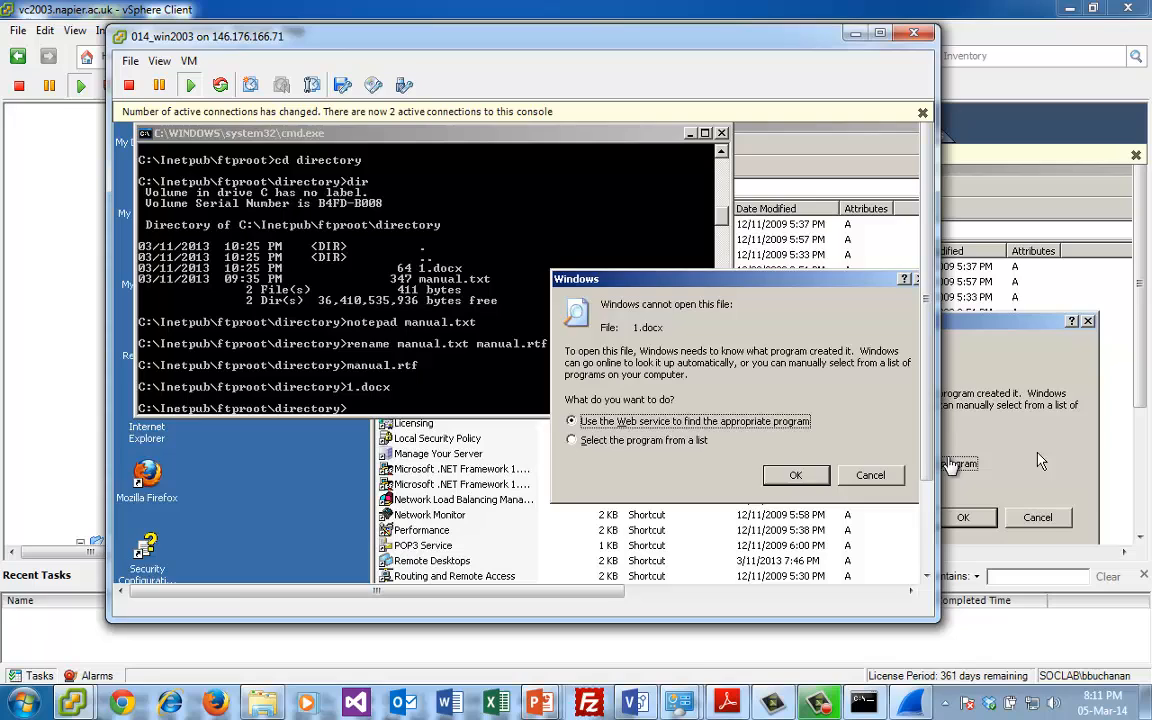
{"action": "left_click", "coordinate": [870, 475]}
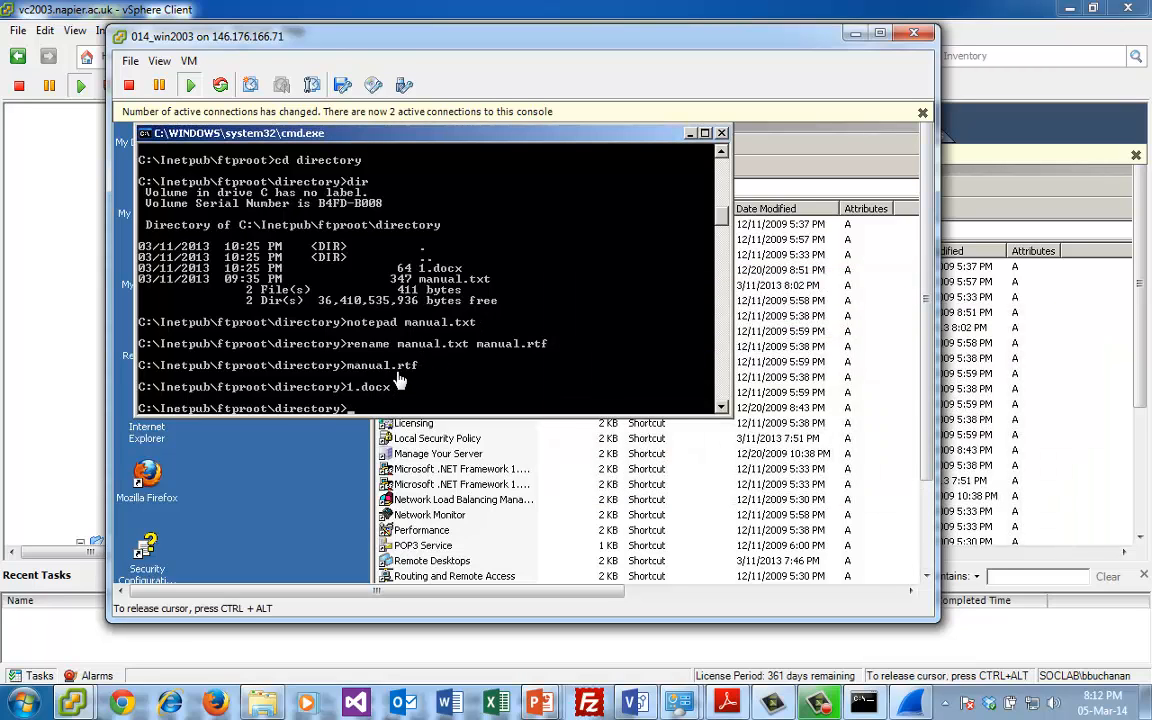
- Open 1.docx in Notepad from the command prompt and select its whole hexadecimal string
{"action": "type", "text": "notepad 1.docx"}
{"action": "key", "text": "Return"}
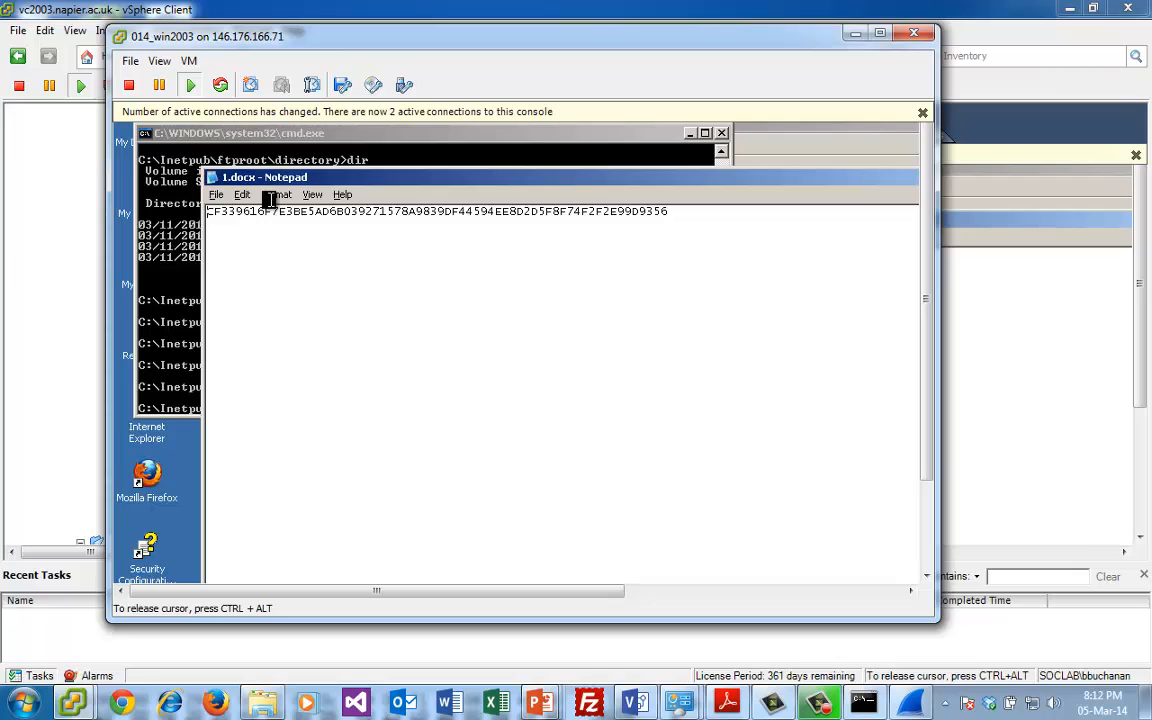
{"action": "left_click_drag", "start_coordinate": [669, 214], "coordinate": [207, 220]}
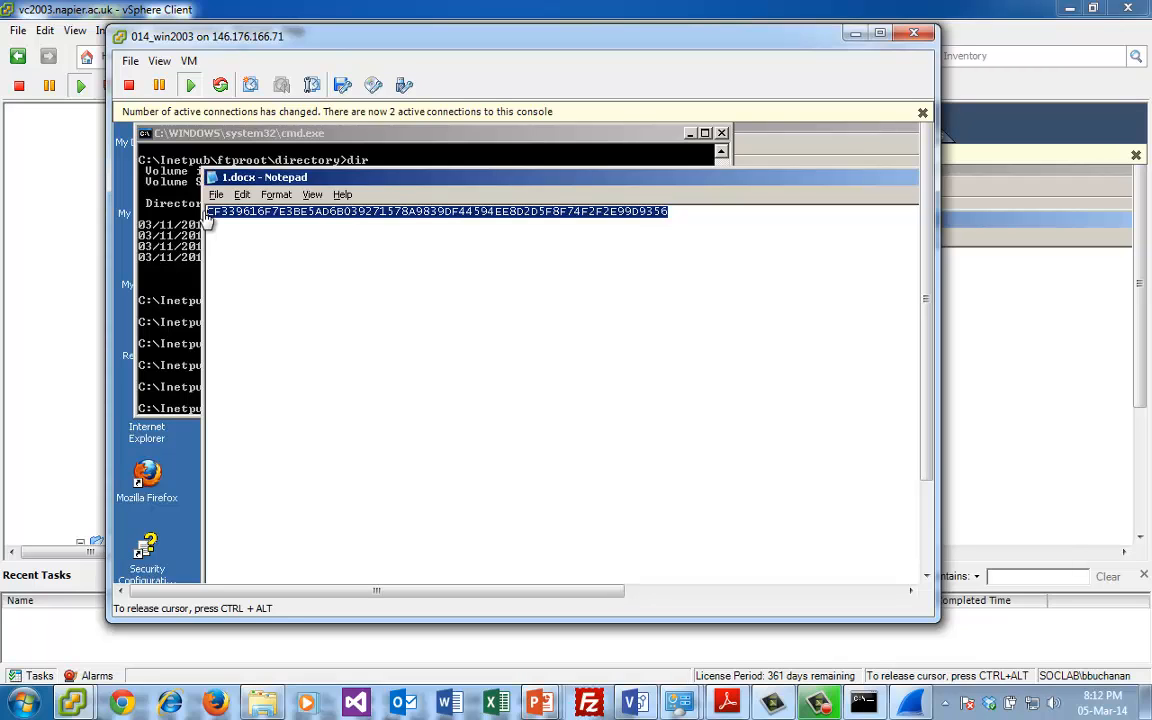
- Switch to Firefox, load asecuritysite.com and reposition the browser window over the virtual machine console
{"action": "left_click", "coordinate": [220, 704]}
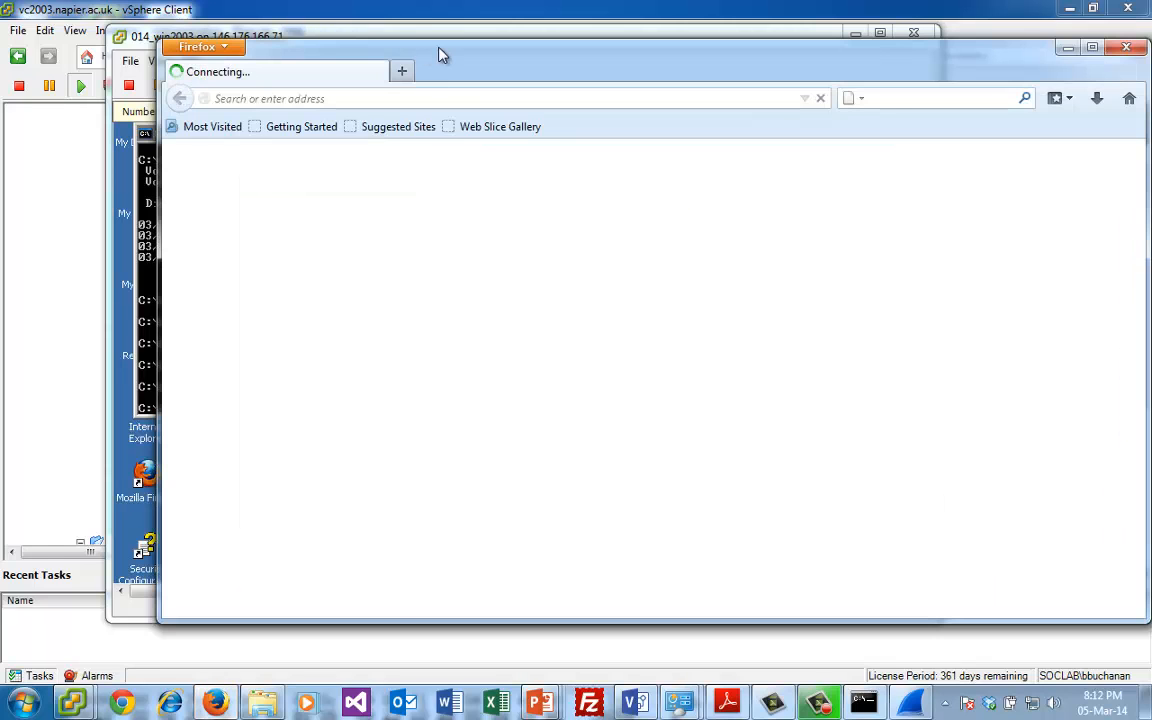
{"action": "left_click_drag", "start_coordinate": [437, 52], "coordinate": [690, 330]}
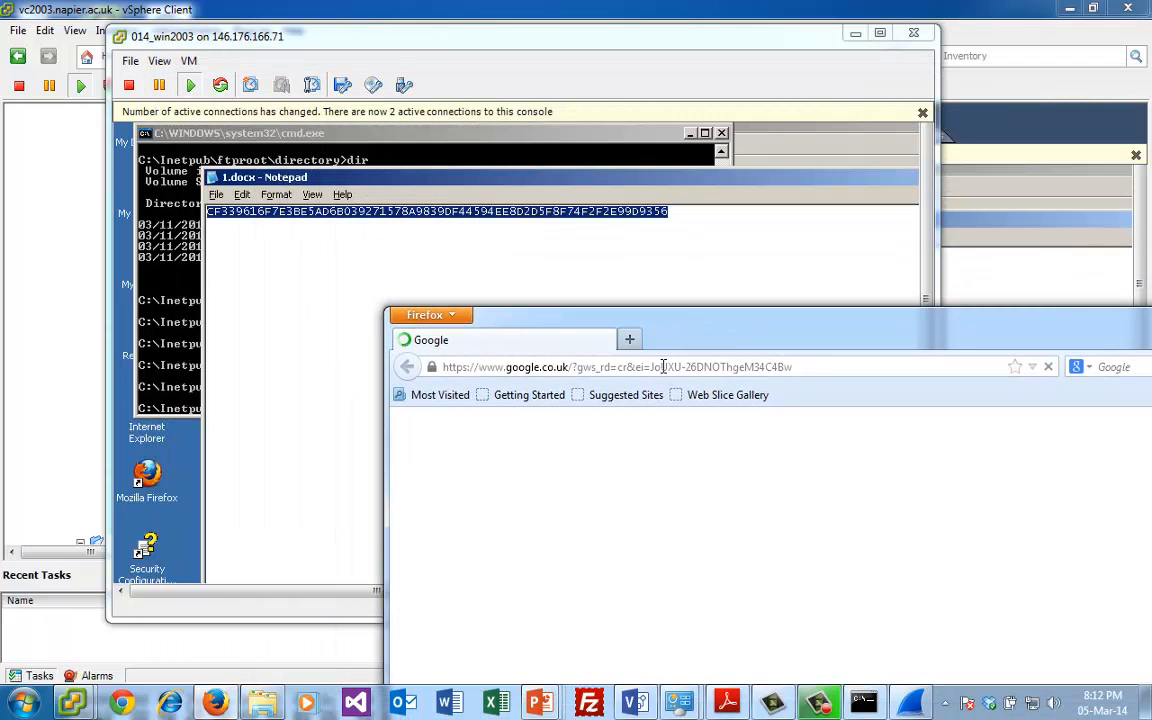
{"action": "left_click", "coordinate": [664, 367]}
{"action": "type", "text": "asecuritysite.com/"}
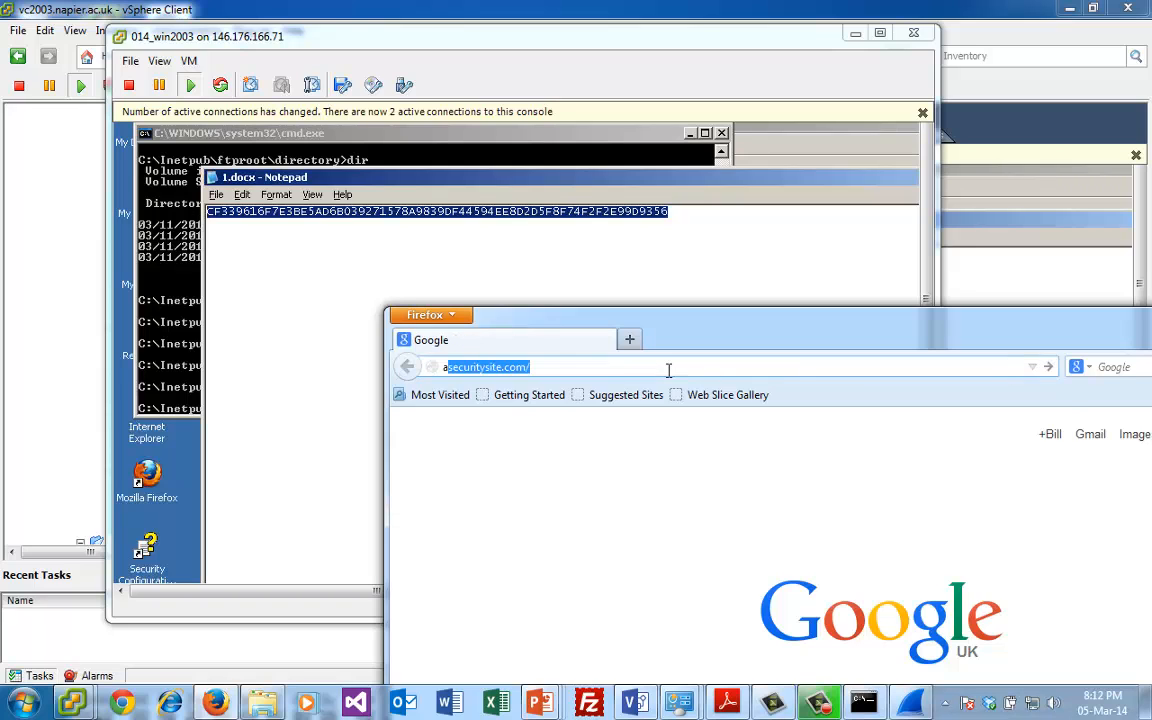
{"action": "key", "text": "Return"}
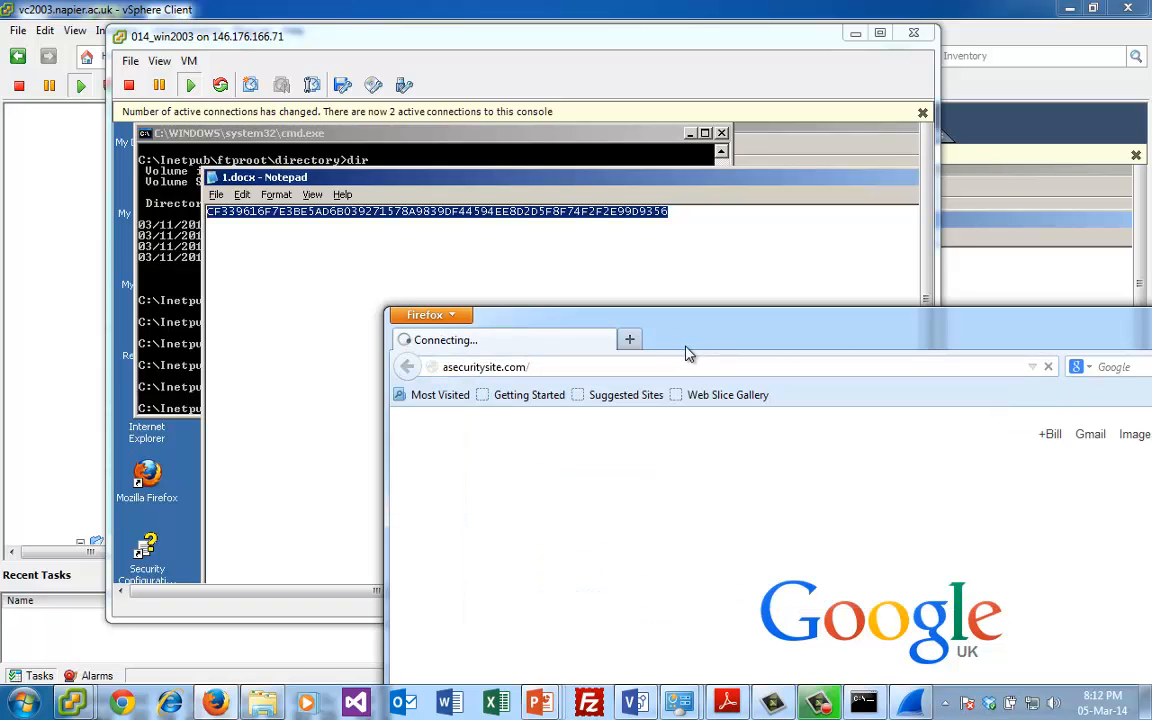
{"action": "left_click_drag", "start_coordinate": [707, 348], "coordinate": [585, 198]}
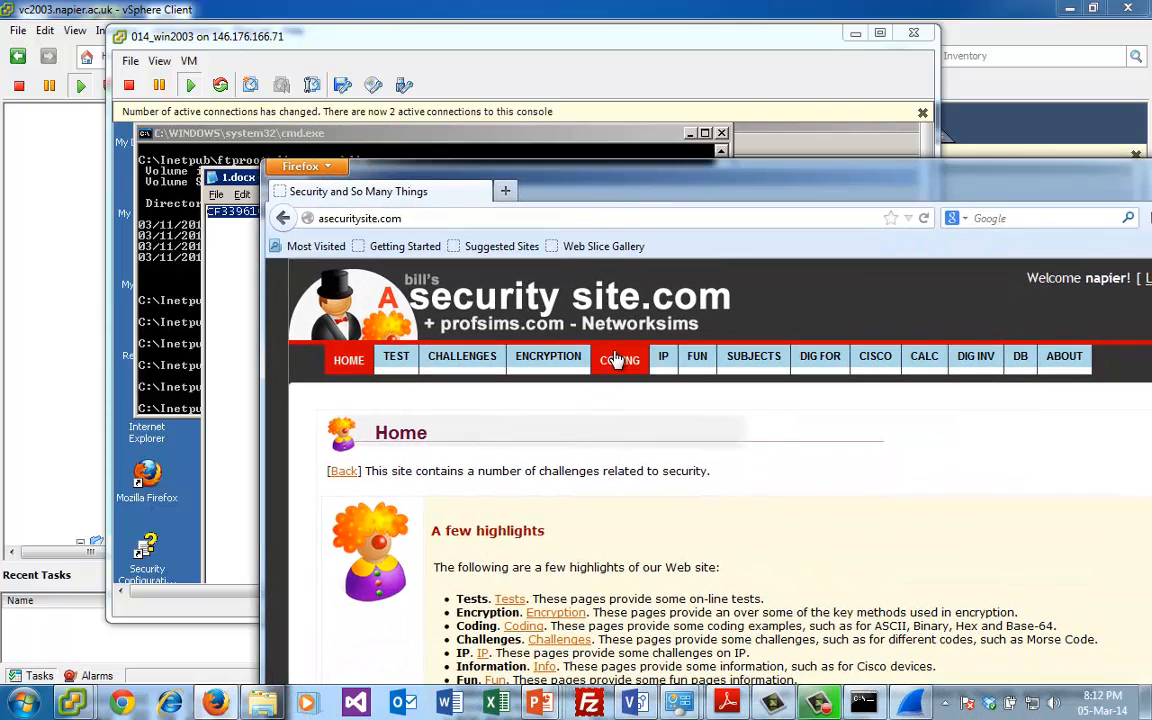
- Open the site's hex, decimal and binary convertor and convert the hex value C60346DCA558858ABF74582F8E11D2E3, keeping the Notepad string in view
{"action": "left_click", "coordinate": [619, 357]}
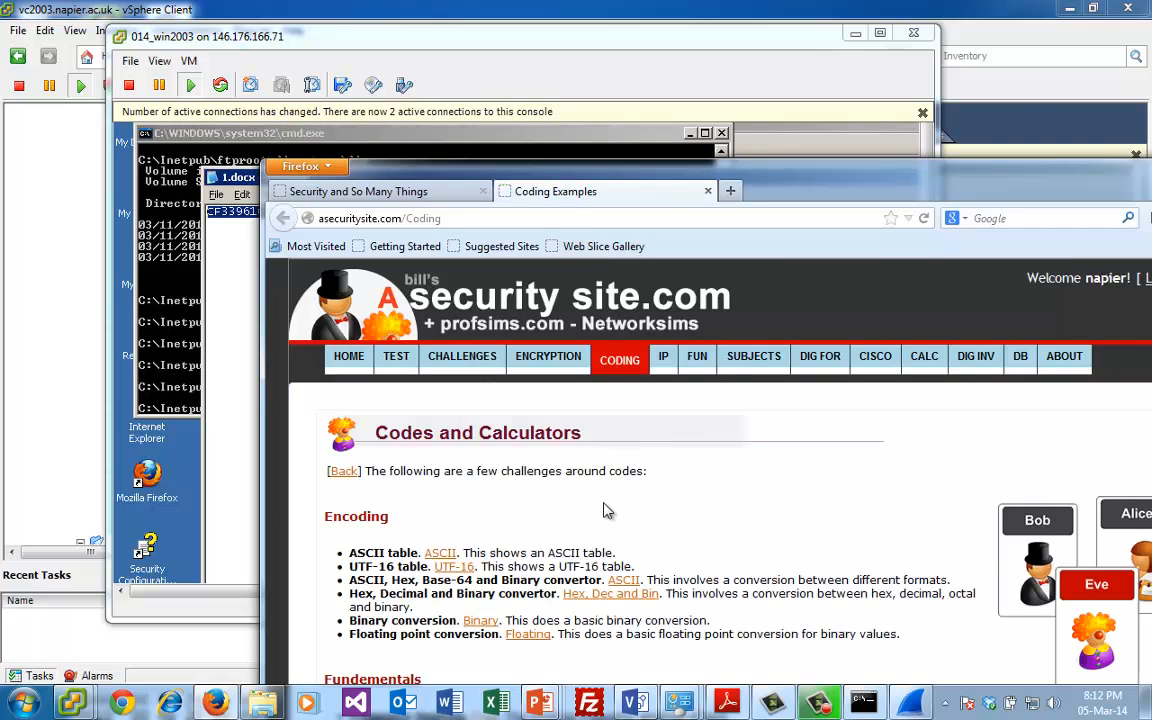
{"action": "left_click", "coordinate": [610, 595]}
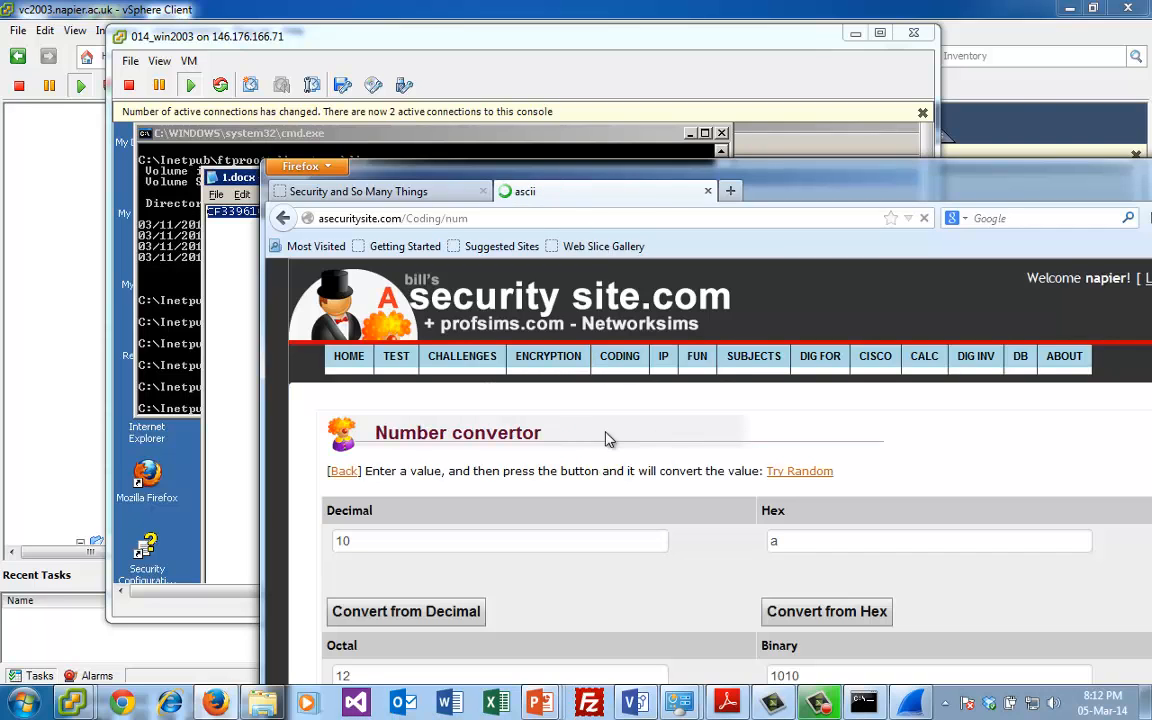
{"action": "left_click", "coordinate": [815, 542]}
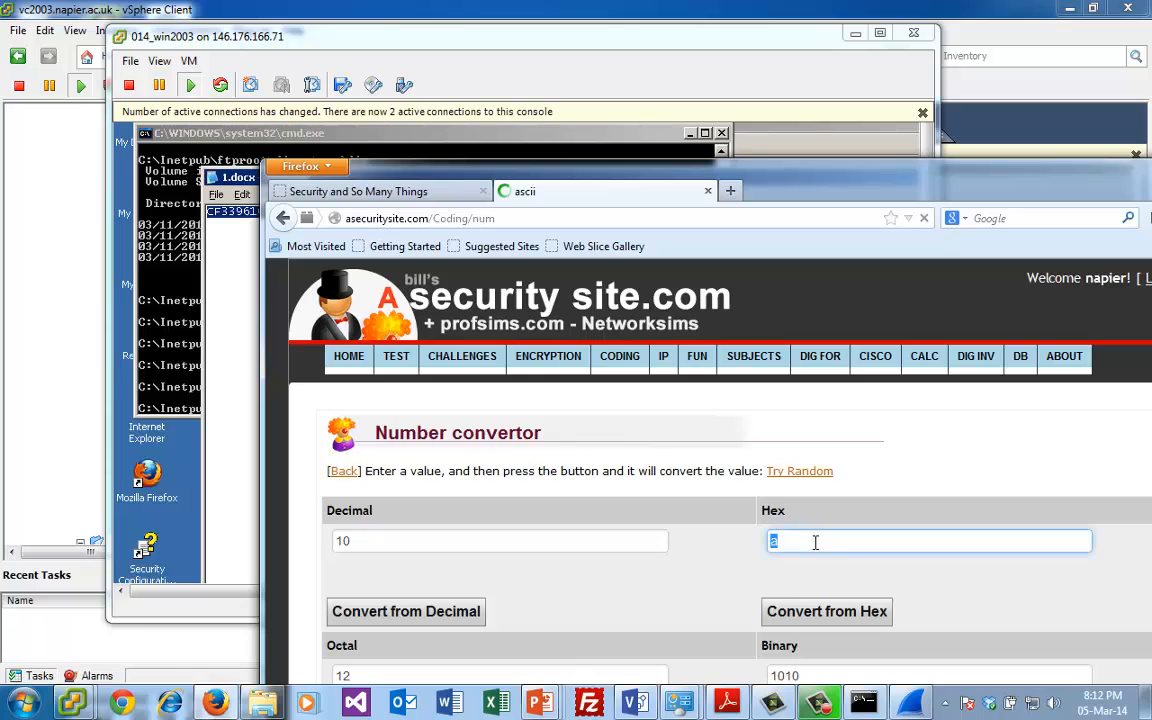
{"action": "type", "text": "C60346DCA558858ABF74582F8E11D2E3"}
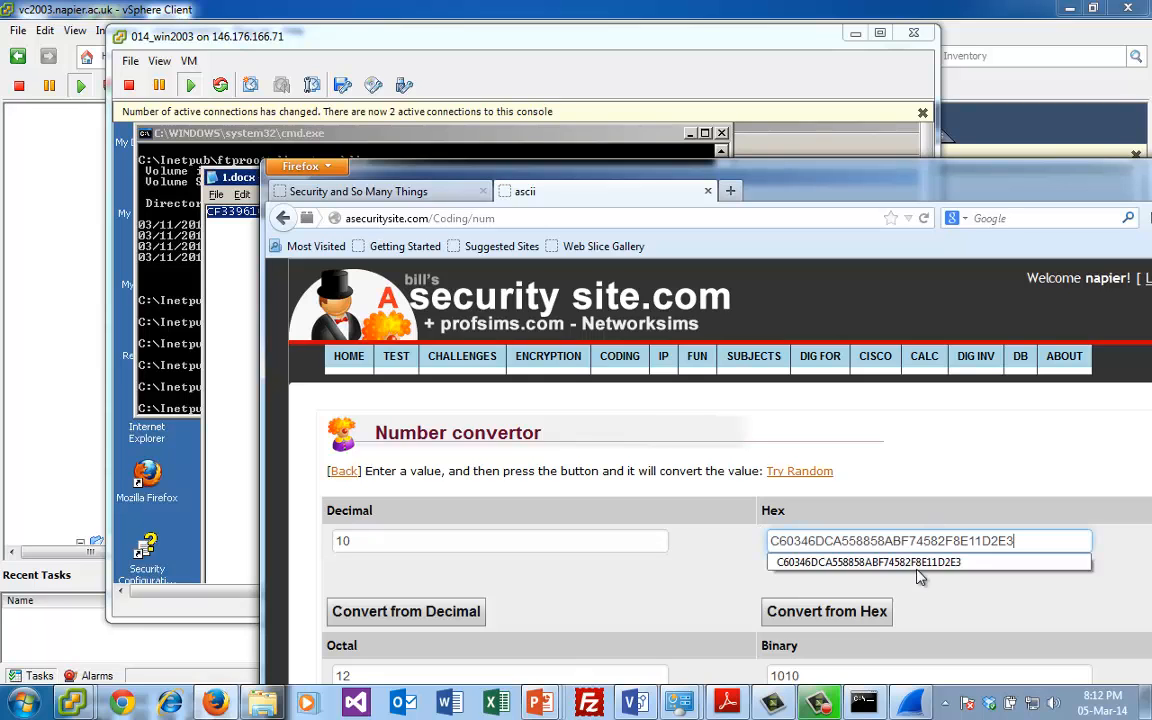
{"action": "left_click", "coordinate": [826, 611]}
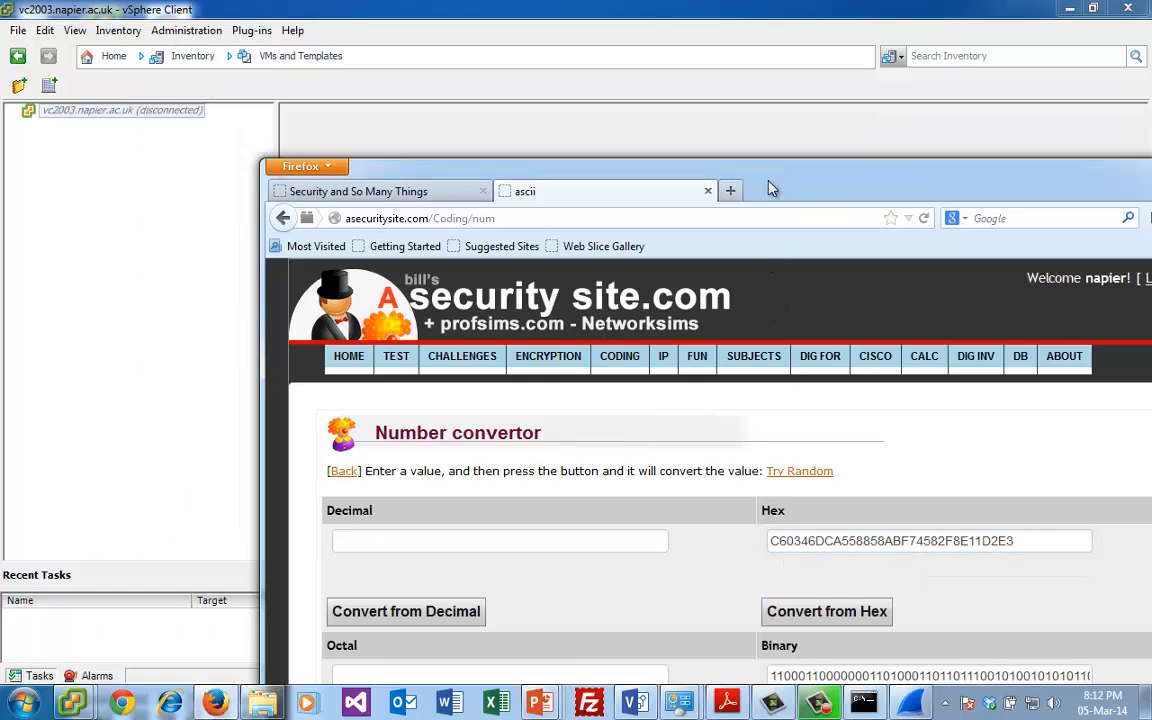
{"action": "left_click_drag", "start_coordinate": [766, 185], "coordinate": [818, 296]}
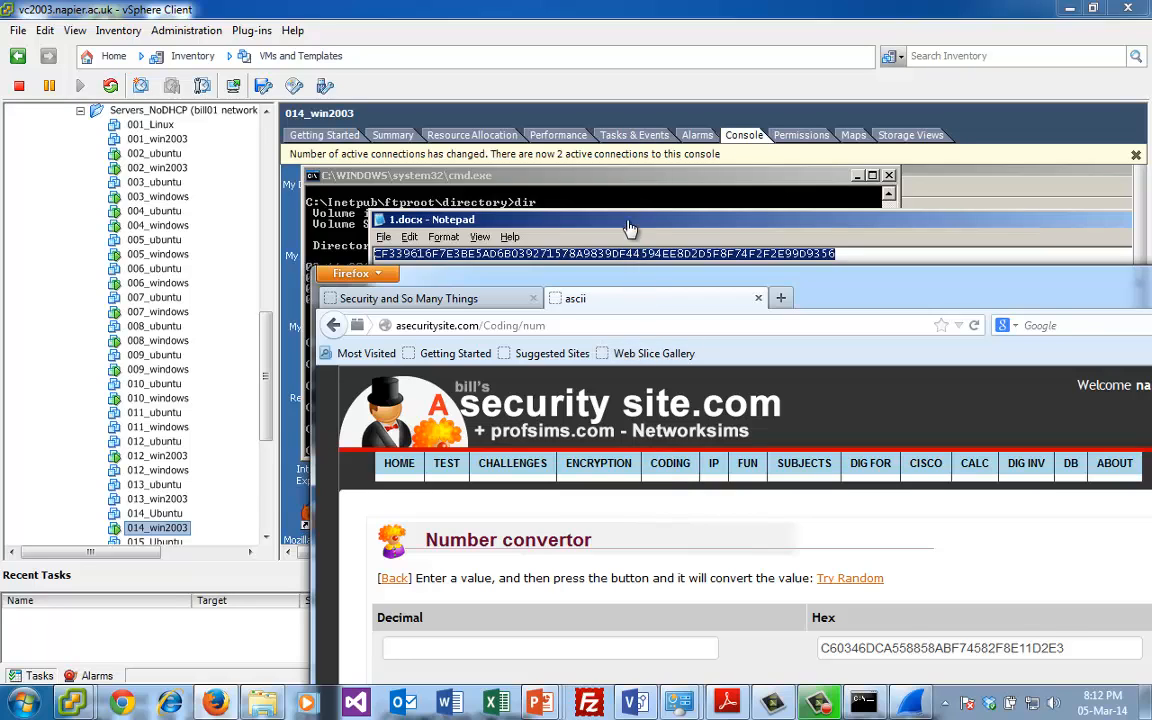
{"action": "left_click", "coordinate": [594, 208]}
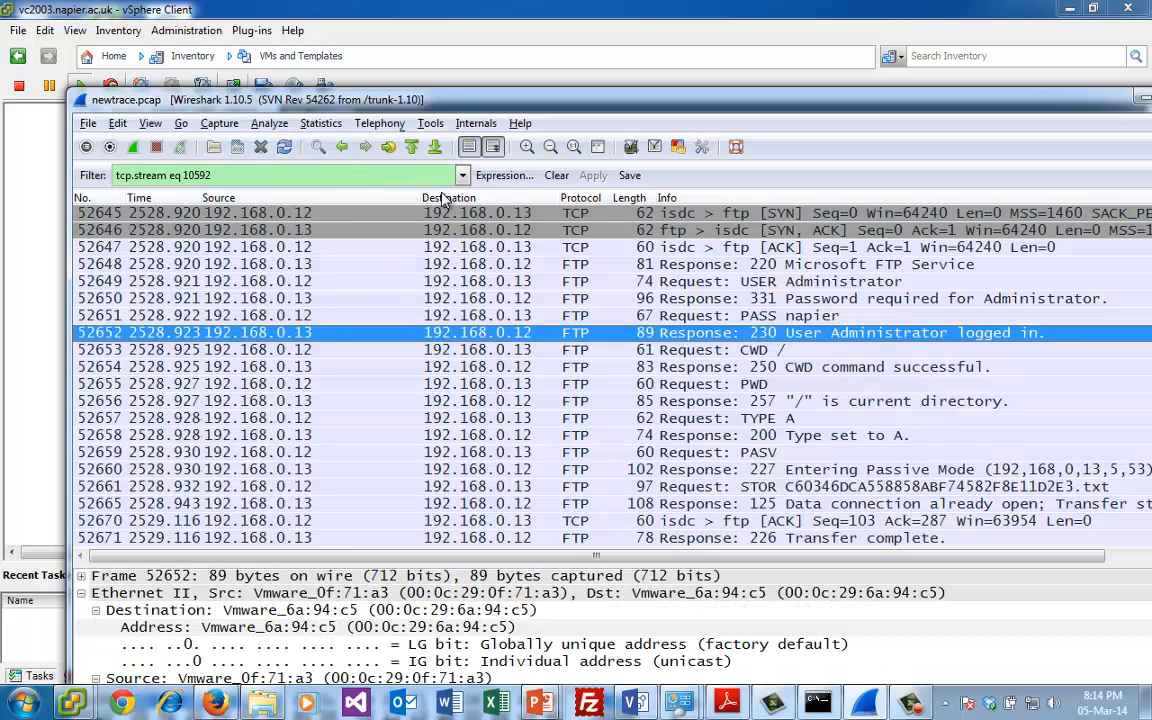
- Replace the display filter on newtrace.pcap in Wireshark with tcp.port==23
{"action": "left_click_drag", "start_coordinate": [225, 175], "coordinate": [85, 172]}
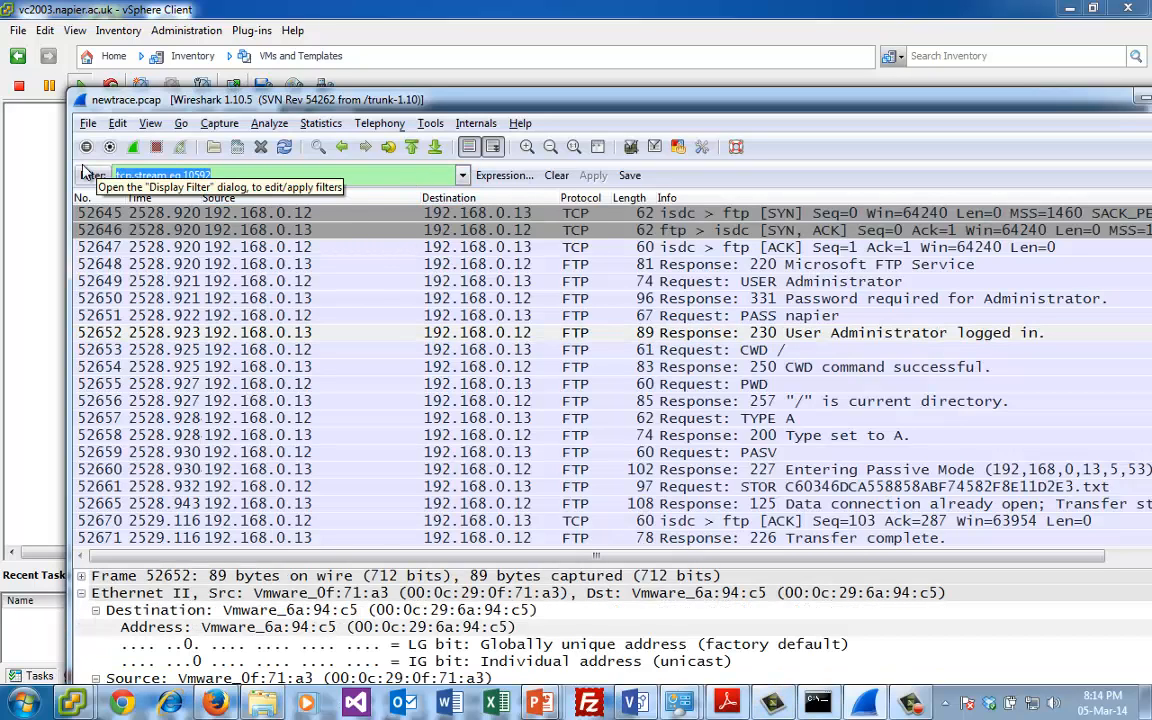
{"action": "key", "text": "BackSpace"}
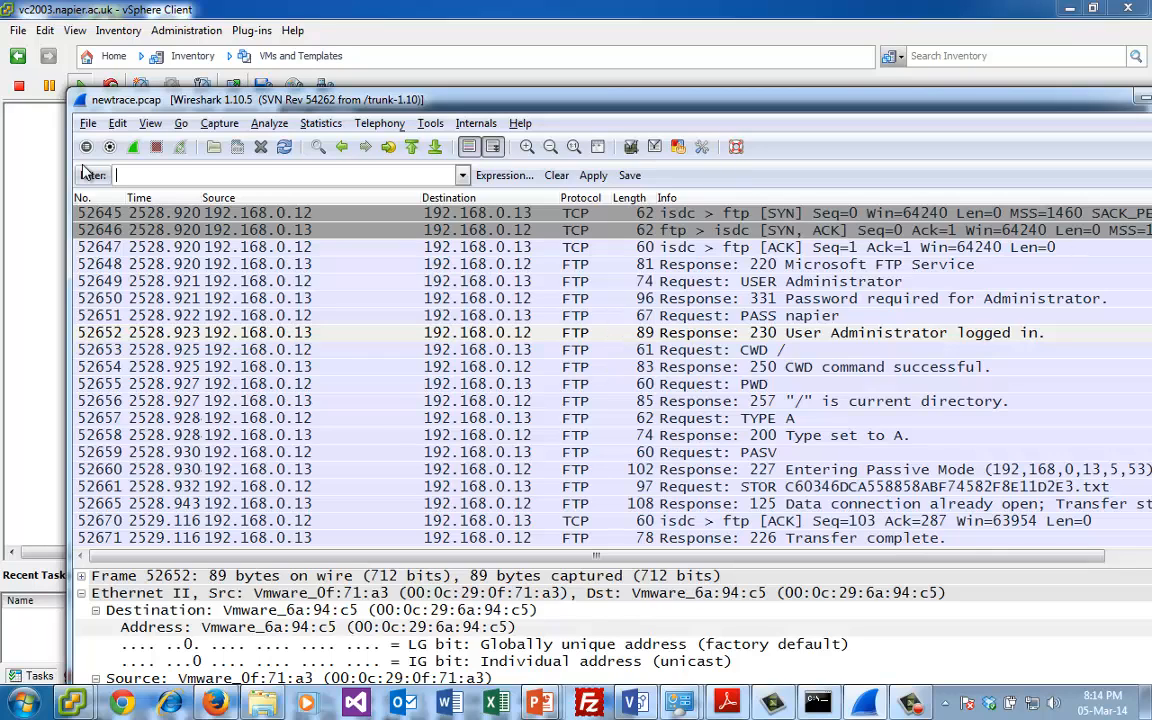
{"action": "type", "text": "tcp.port"}
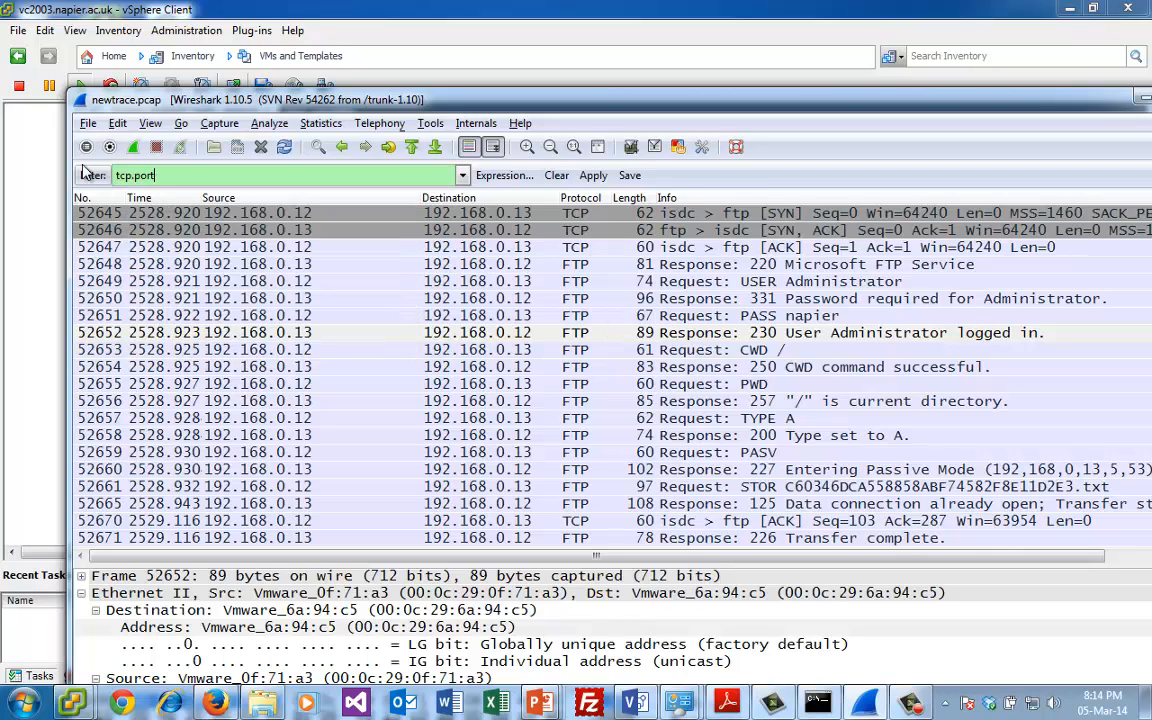
{"action": "type", "text": "==23"}
{"action": "key", "text": "Return"}
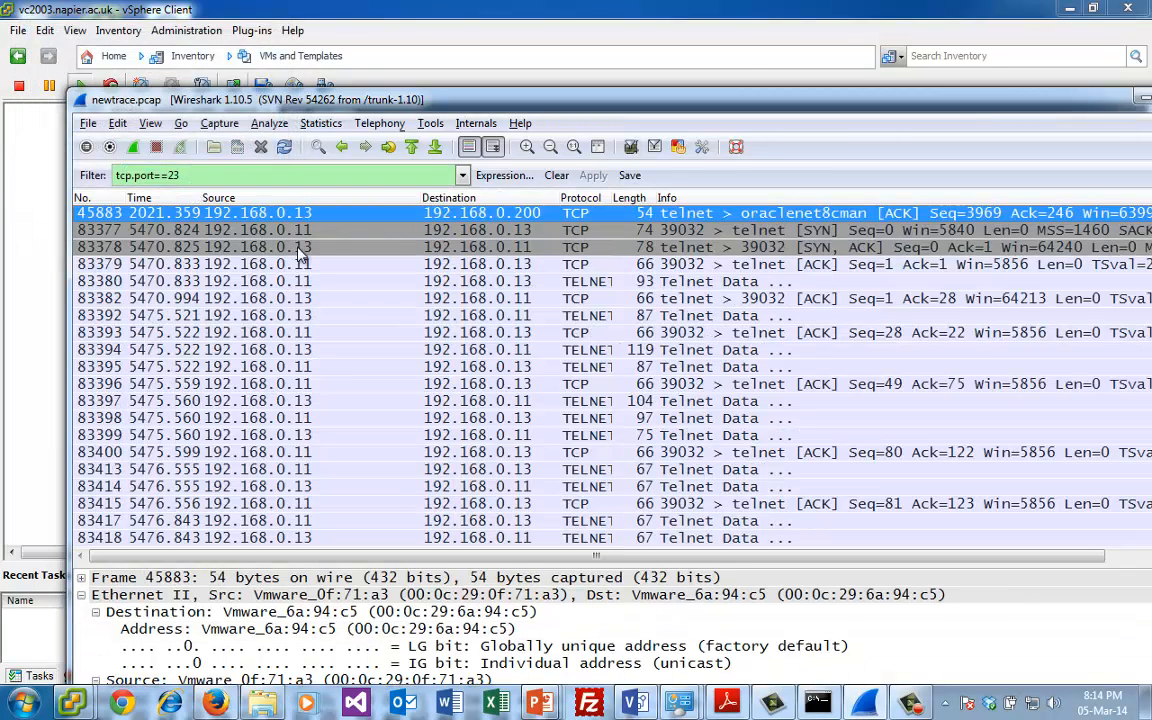
- Follow the TCP stream of the Telnet SYN packet 83377
{"action": "left_click", "coordinate": [397, 231]}
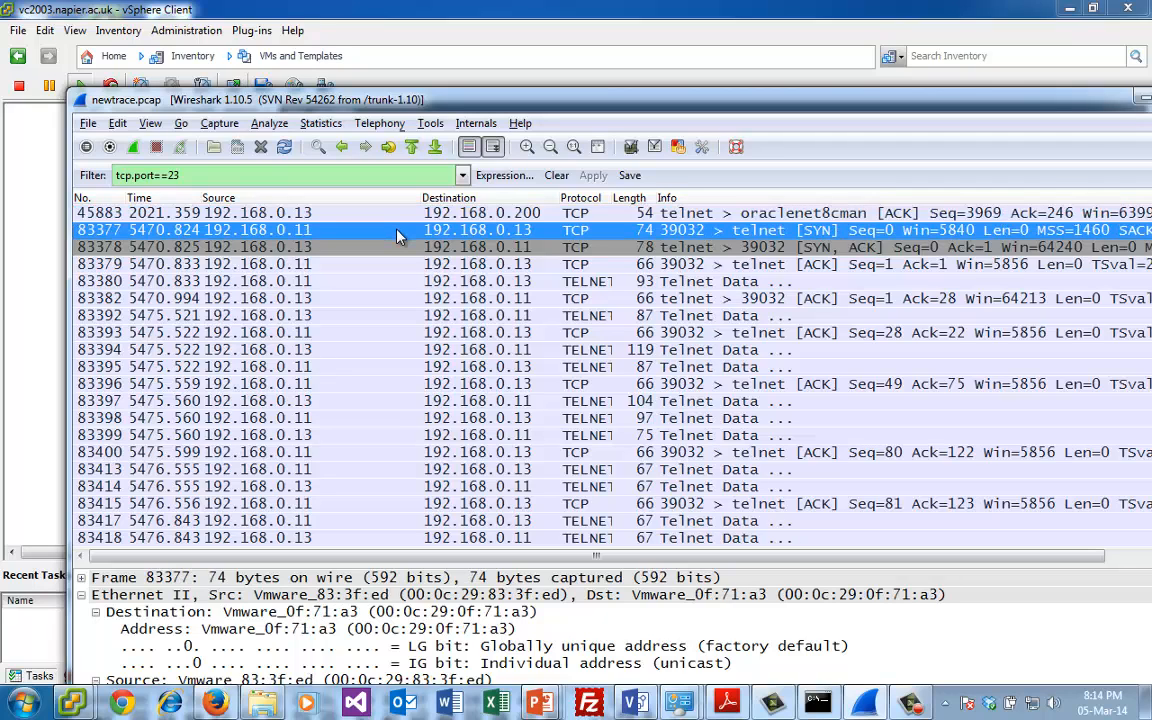
{"action": "right_click", "coordinate": [396, 231]}
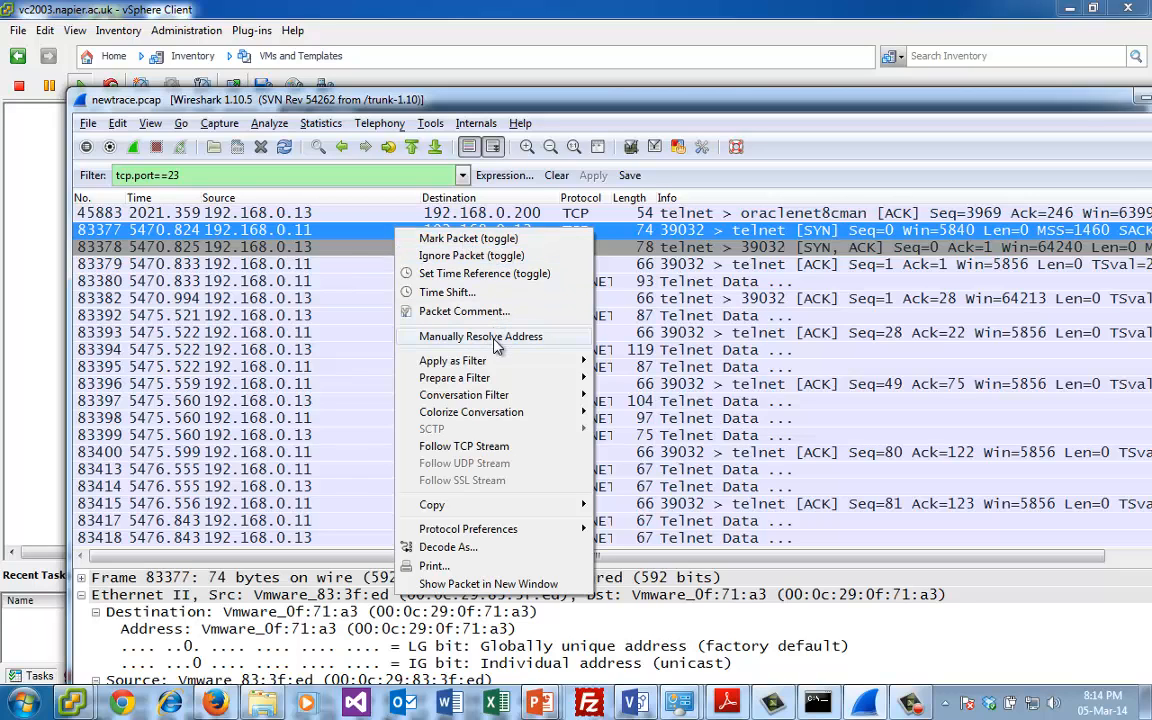
{"action": "left_click", "coordinate": [463, 446]}
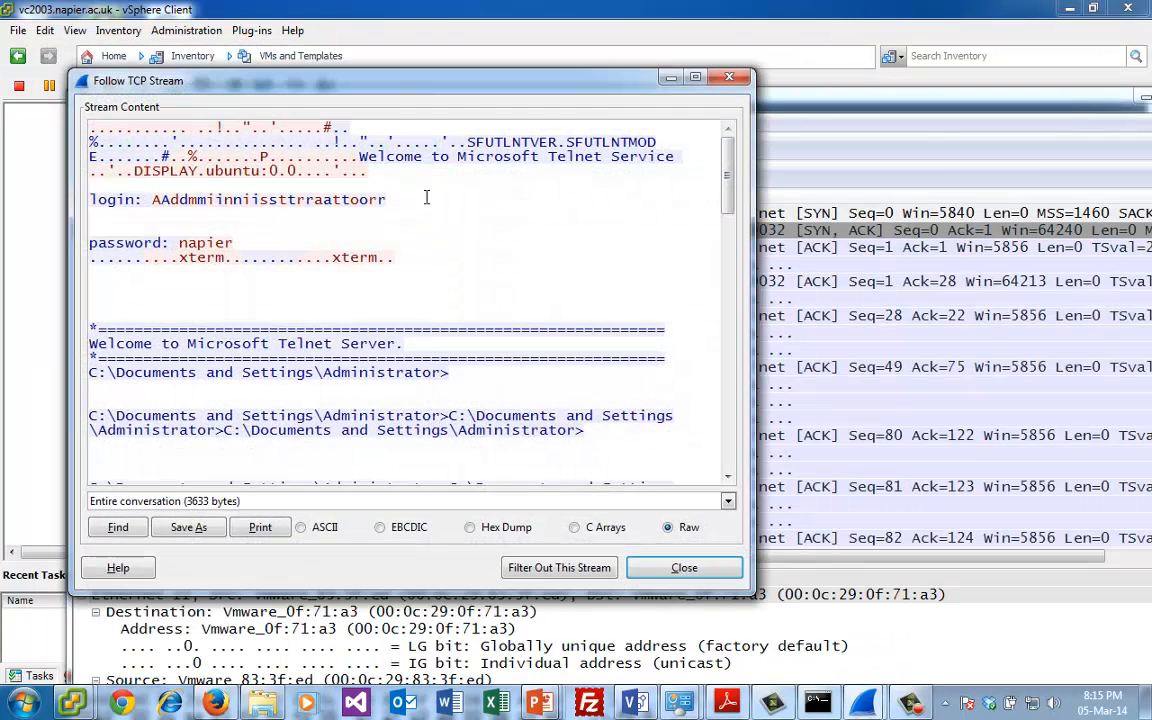
- Examine the Telnet stream by highlighting the login name and the password, and read on to the directory listing command
{"action": "double_click", "coordinate": [355, 203]}
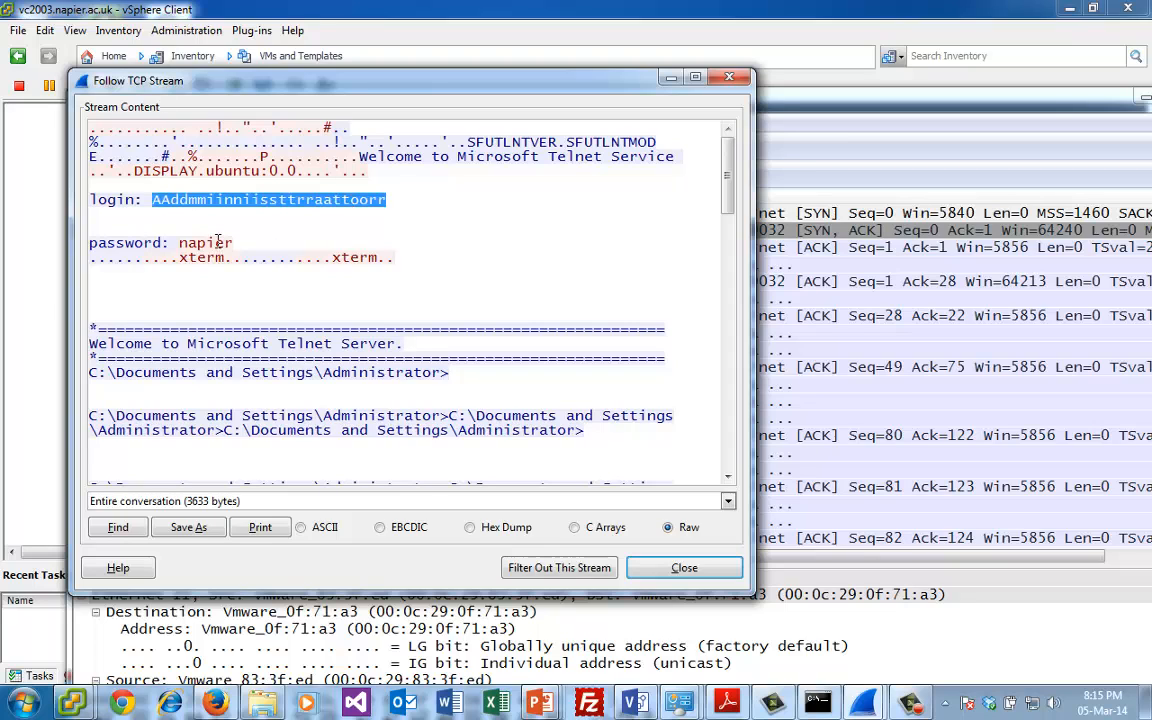
{"action": "double_click", "coordinate": [217, 241]}
{"action": "double_click", "coordinate": [340, 210]}
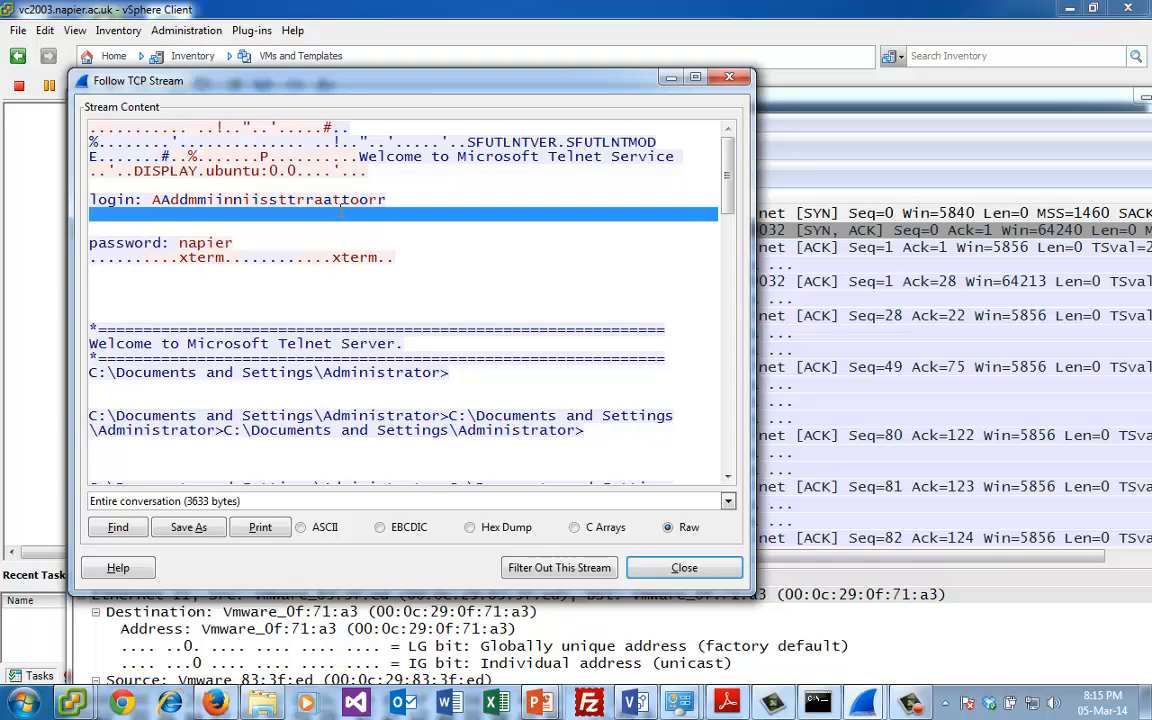
{"action": "double_click", "coordinate": [222, 243]}
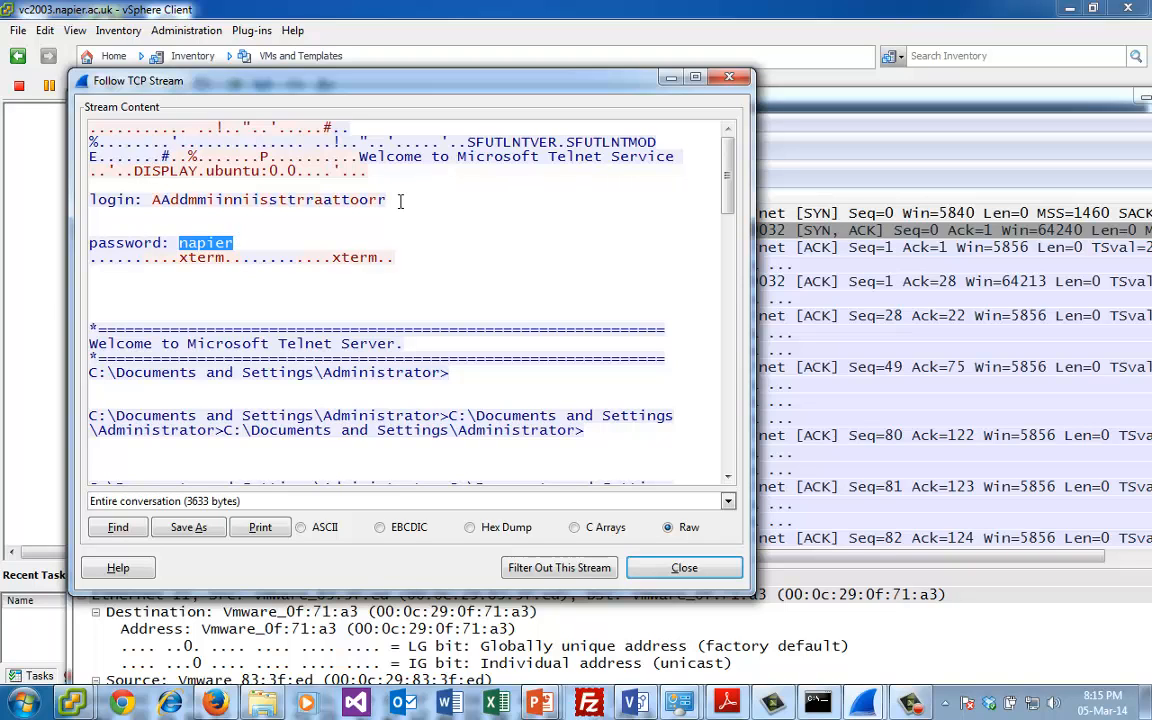
{"action": "left_click_drag", "start_coordinate": [727, 172], "coordinate": [727, 213]}
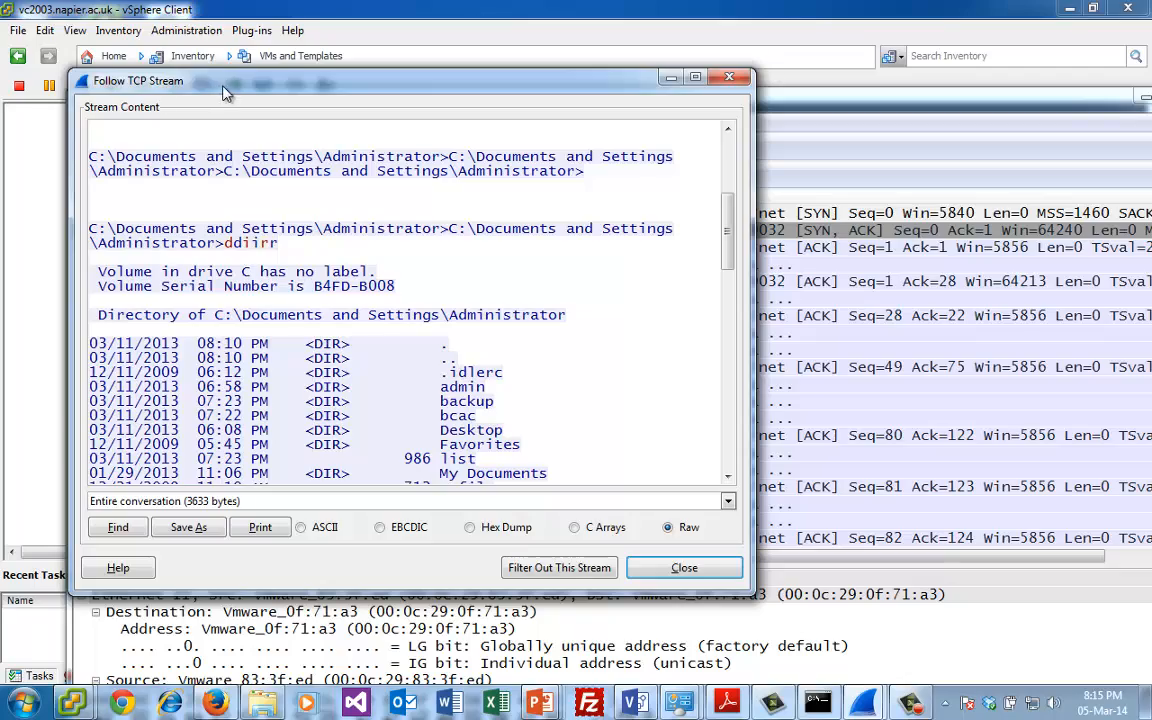
- Arrange the stream window and the vSphere Client window side by side and close 1.docx in the virtual machine's Notepad
{"action": "left_click_drag", "start_coordinate": [222, 84], "coordinate": [697, 112]}
{"action": "left_click", "coordinate": [592, 12]}
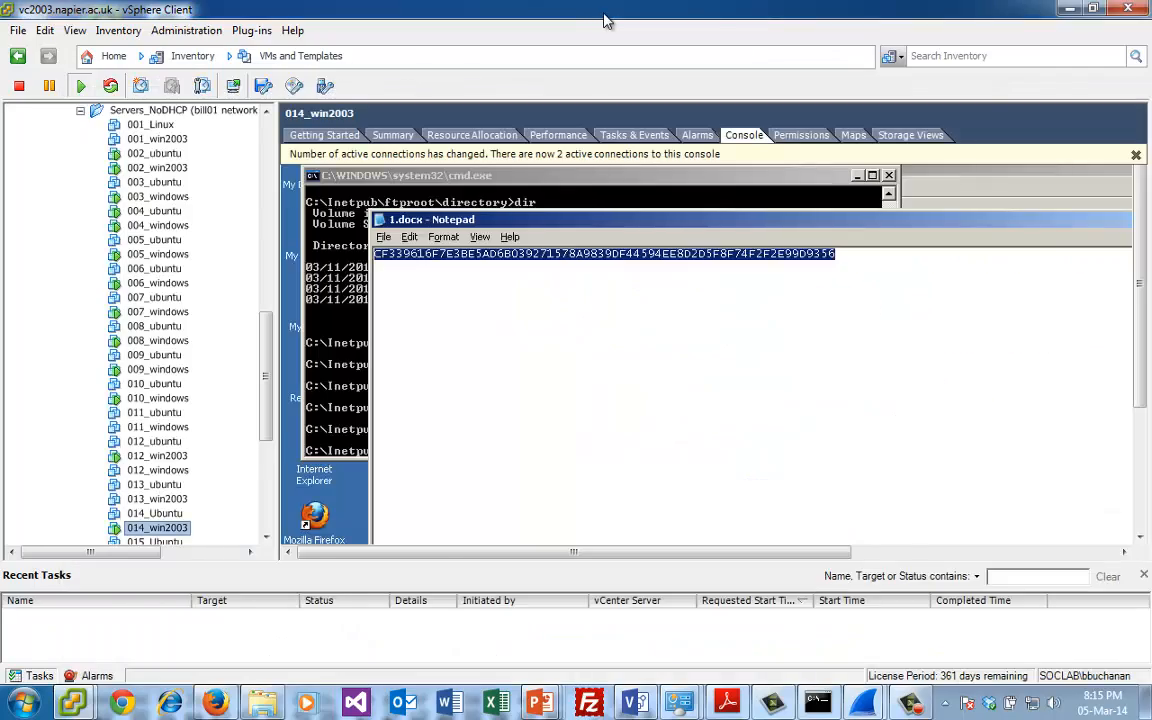
{"action": "left_click_drag", "start_coordinate": [609, 20], "coordinate": [236, 73]}
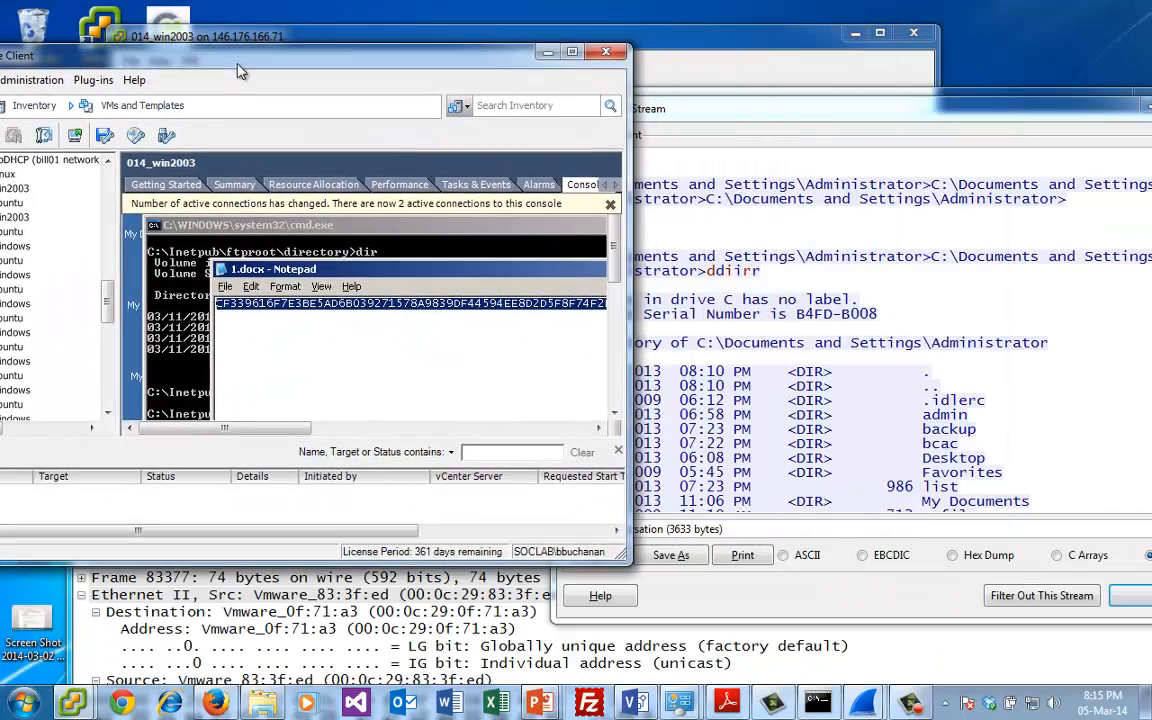
{"action": "left_click", "coordinate": [220, 269]}
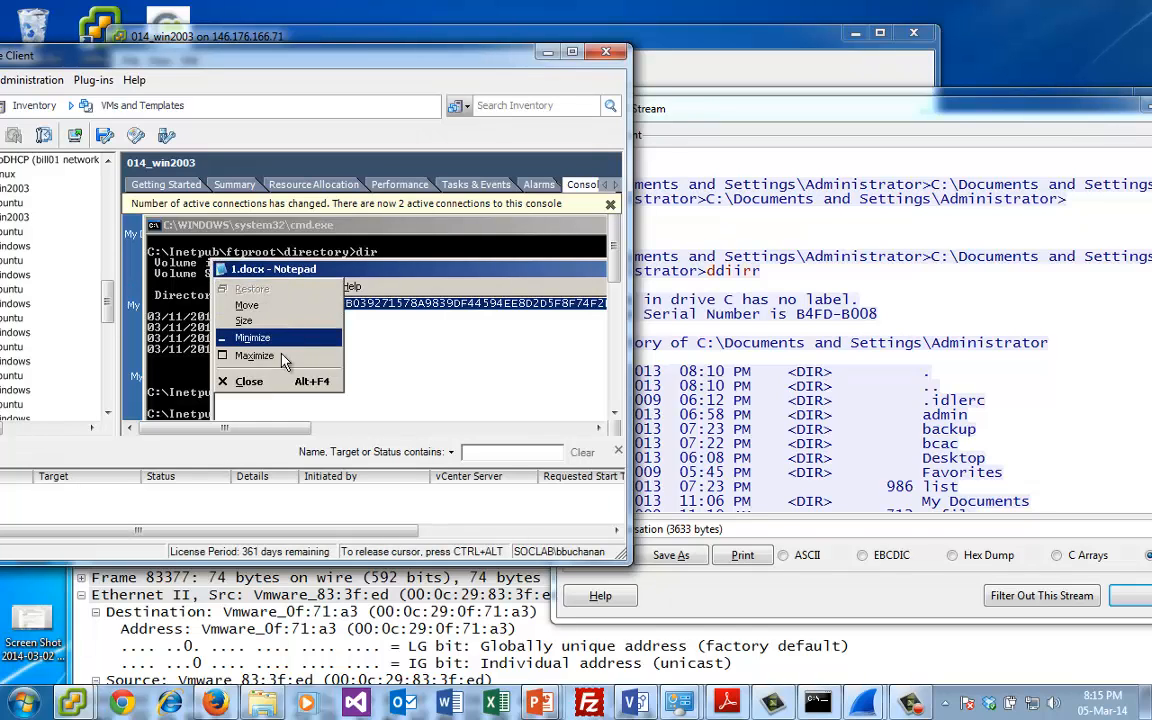
{"action": "left_click", "coordinate": [249, 381]}
- Enter a change-directory command beginning with cd \do in the virtual machine's command prompt
{"action": "left_click_drag", "start_coordinate": [613, 272], "coordinate": [613, 311]}
{"action": "type", "text": "c"}
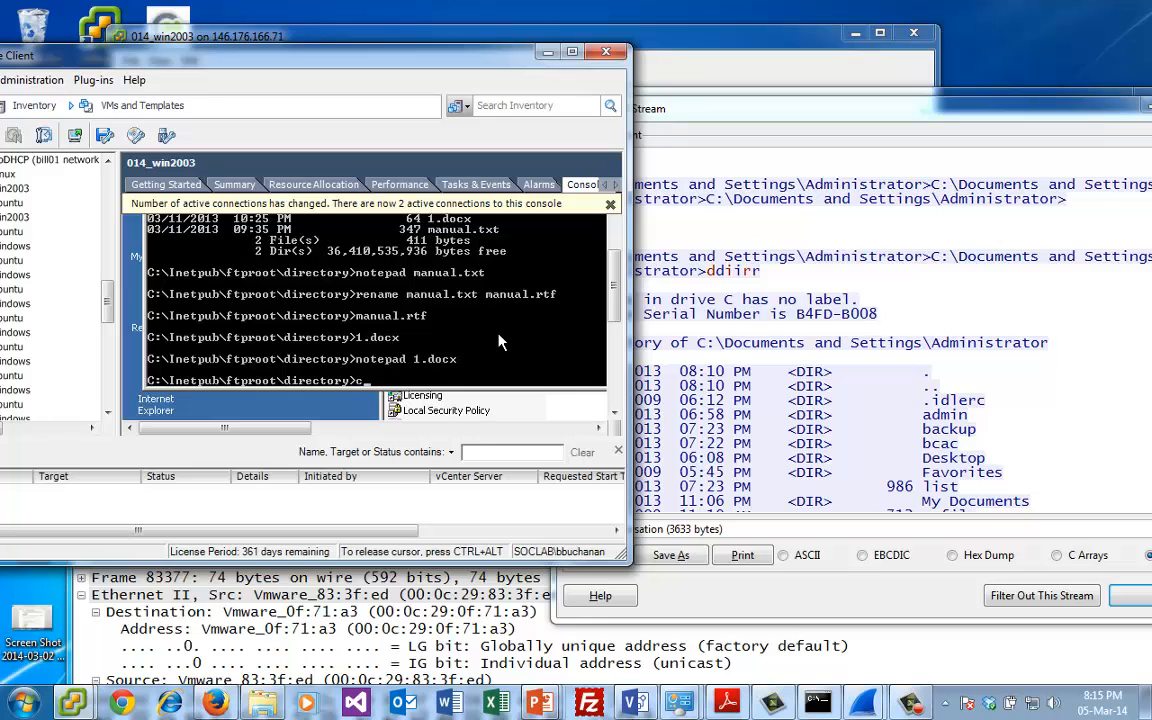
{"action": "type", "text": "d \"\\Do"}
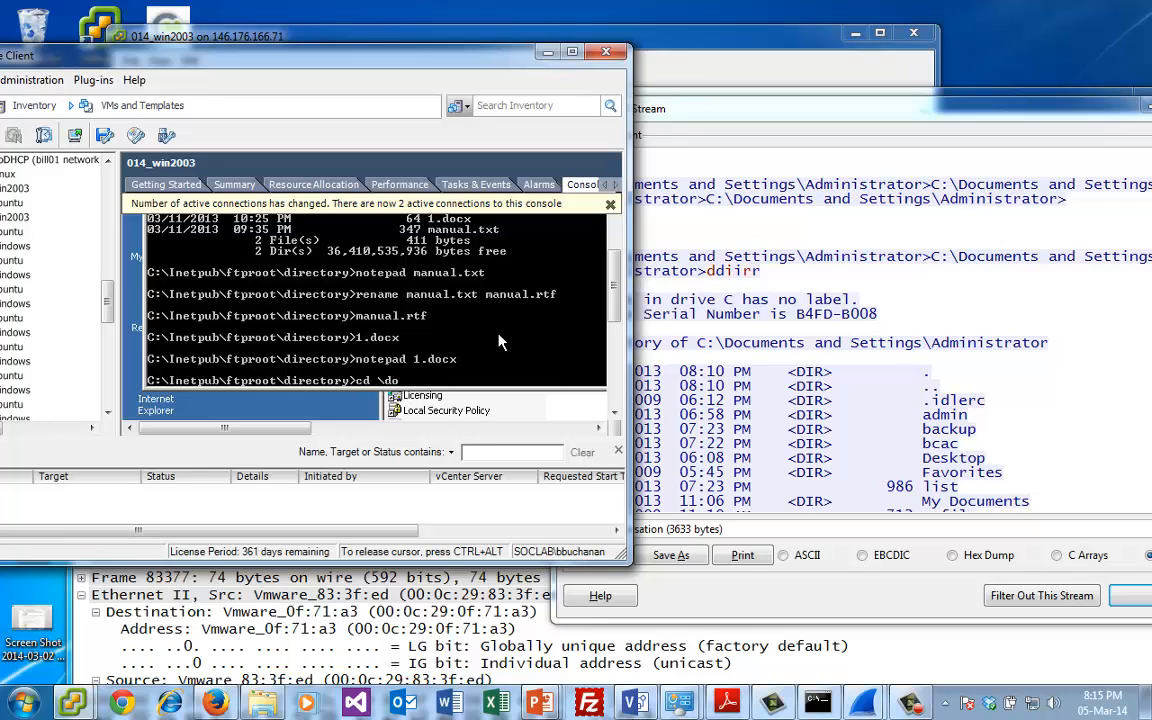
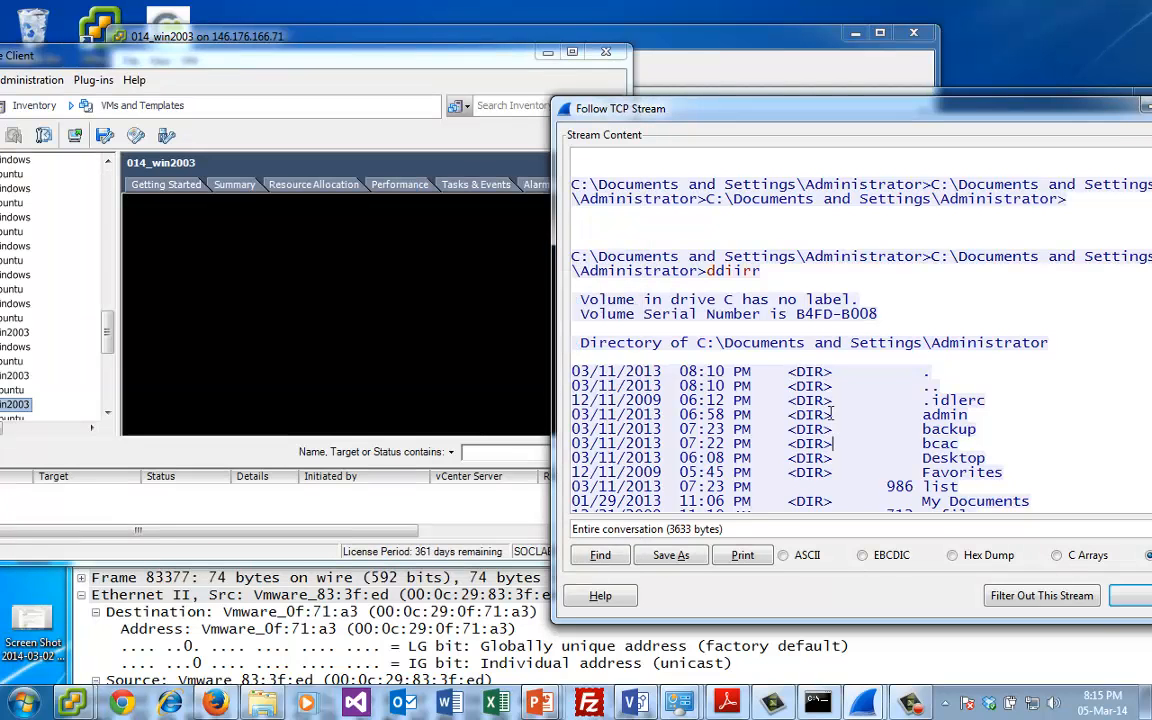
- Change to the testing123 directory in the virtual machine's command prompt and list its contents, following the commands in the Telnet stream
{"action": "scroll", "coordinate": [810, 404], "scroll_direction": "down", "scroll_amount": 1}
{"action": "scroll", "coordinate": [810, 404], "scroll_direction": "down", "scroll_amount": 7}
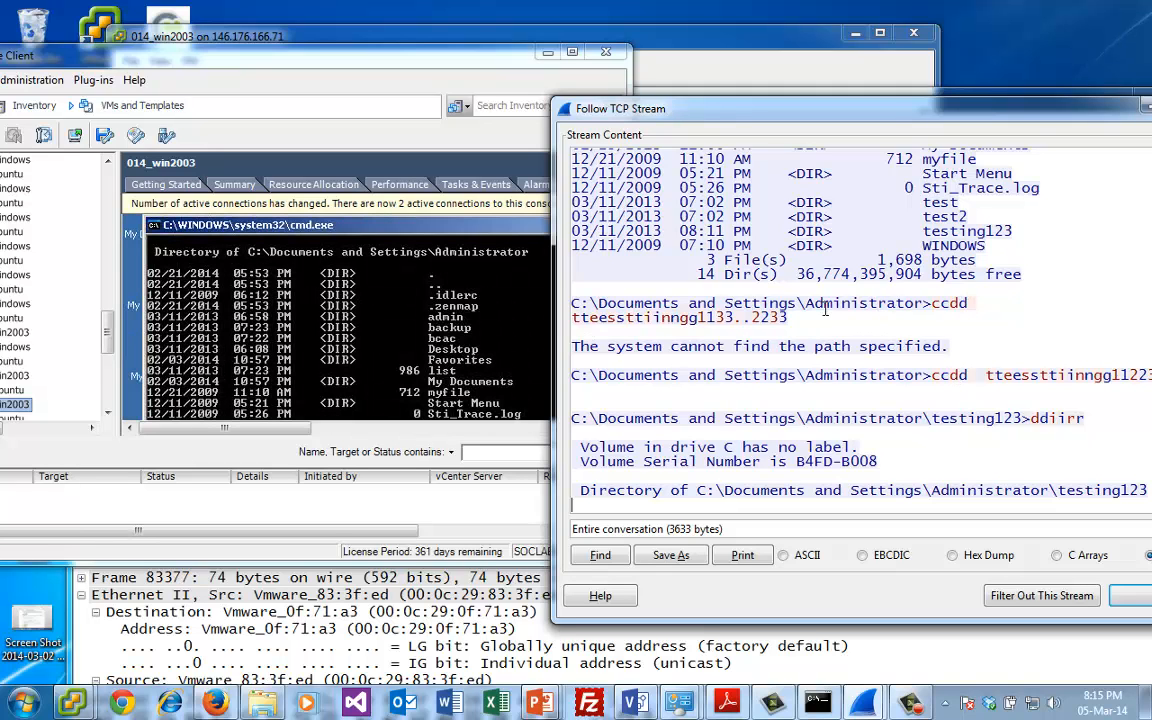
{"action": "left_click", "coordinate": [483, 303]}
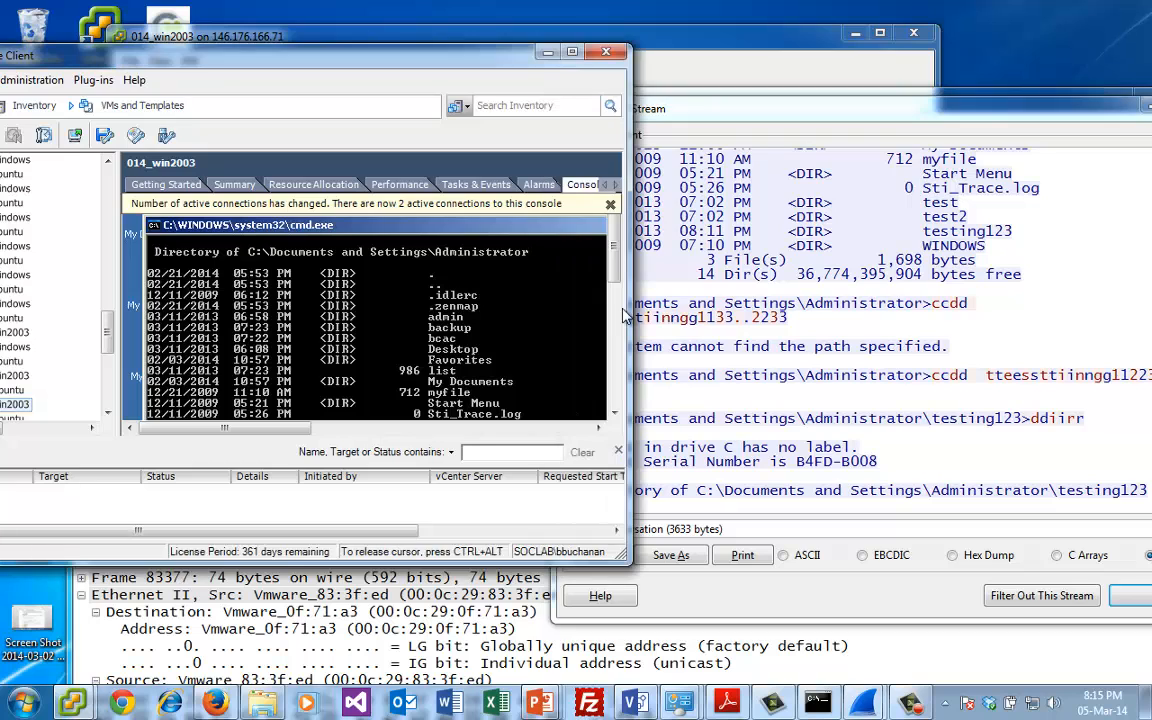
{"action": "scroll", "coordinate": [618, 297], "scroll_direction": "down", "scroll_amount": 2}
{"action": "scroll", "coordinate": [618, 297], "scroll_direction": "down", "scroll_amount": 1}
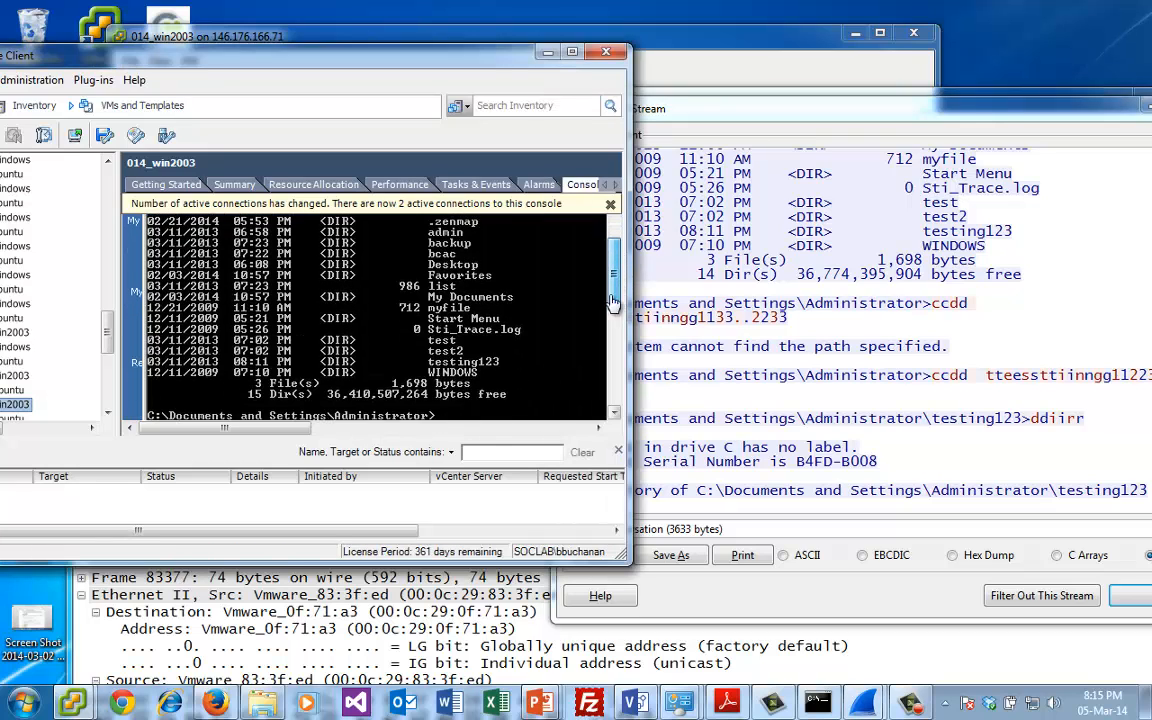
{"action": "left_click", "coordinate": [484, 366]}
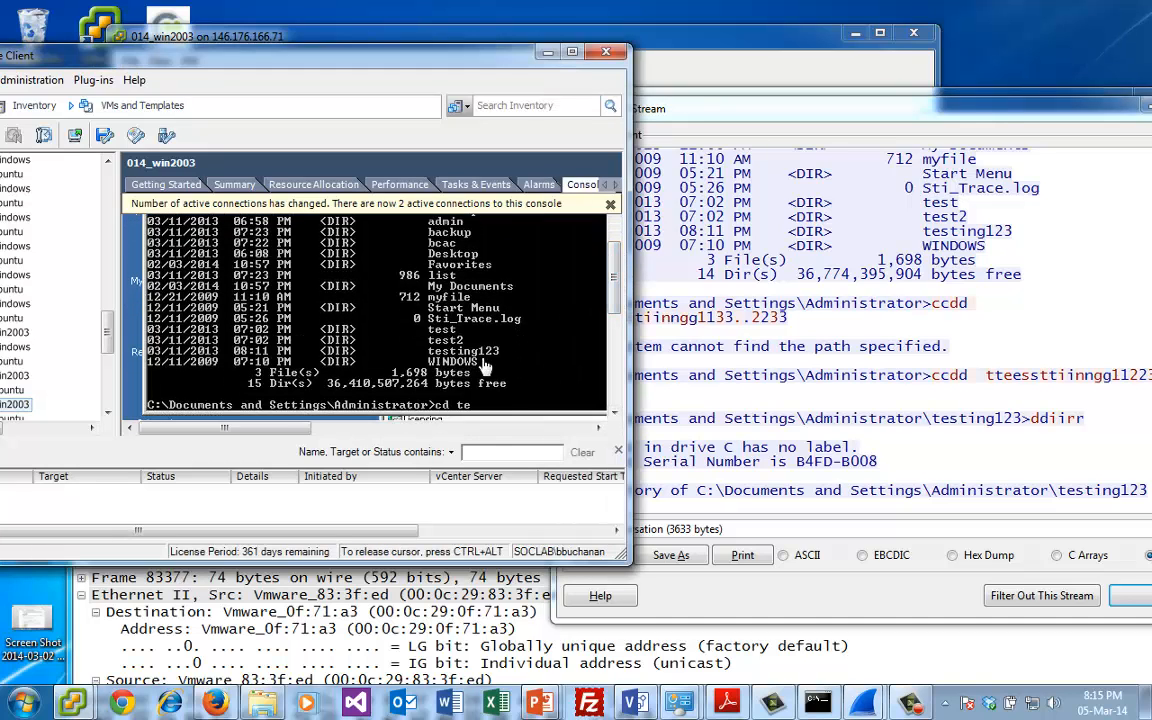
{"action": "type", "text": "cd testing123"}
{"action": "key", "text": "Return"}
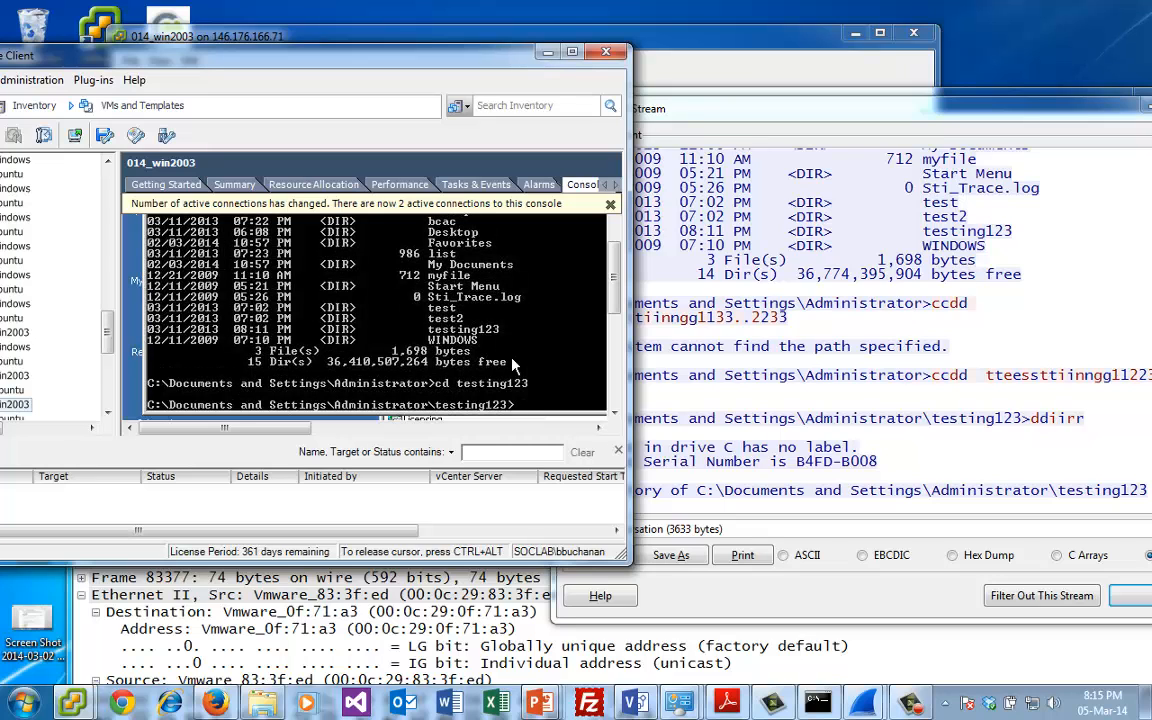
{"action": "type", "text": "dir"}
{"action": "key", "text": "Return"}
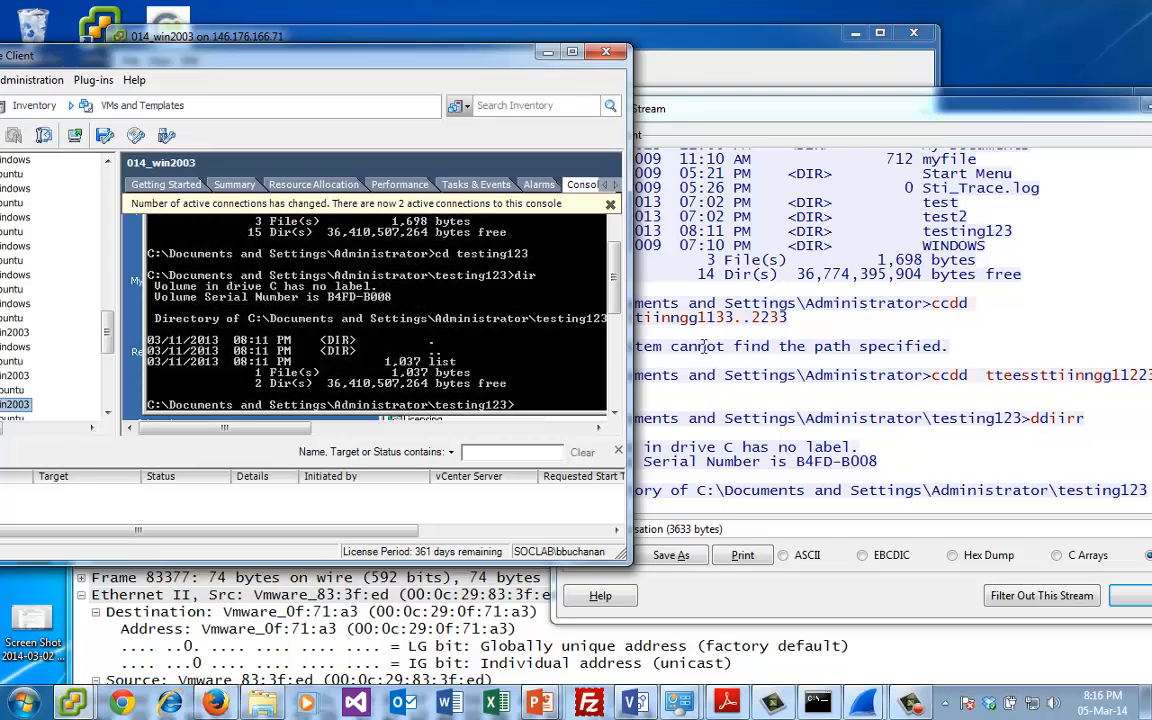
- Read on to the next command in the Telnet stream and run type list in the virtual machine's command prompt
{"action": "left_click", "coordinate": [751, 391]}
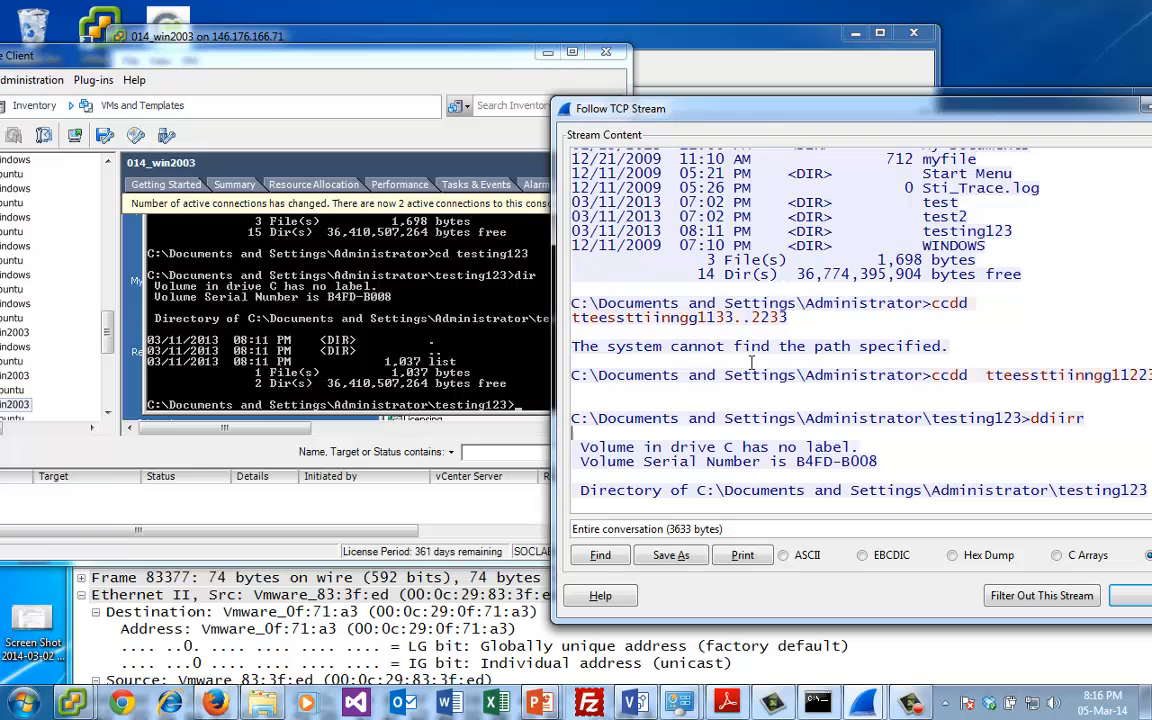
{"action": "scroll", "coordinate": [751, 362], "scroll_direction": "down", "scroll_amount": 4}
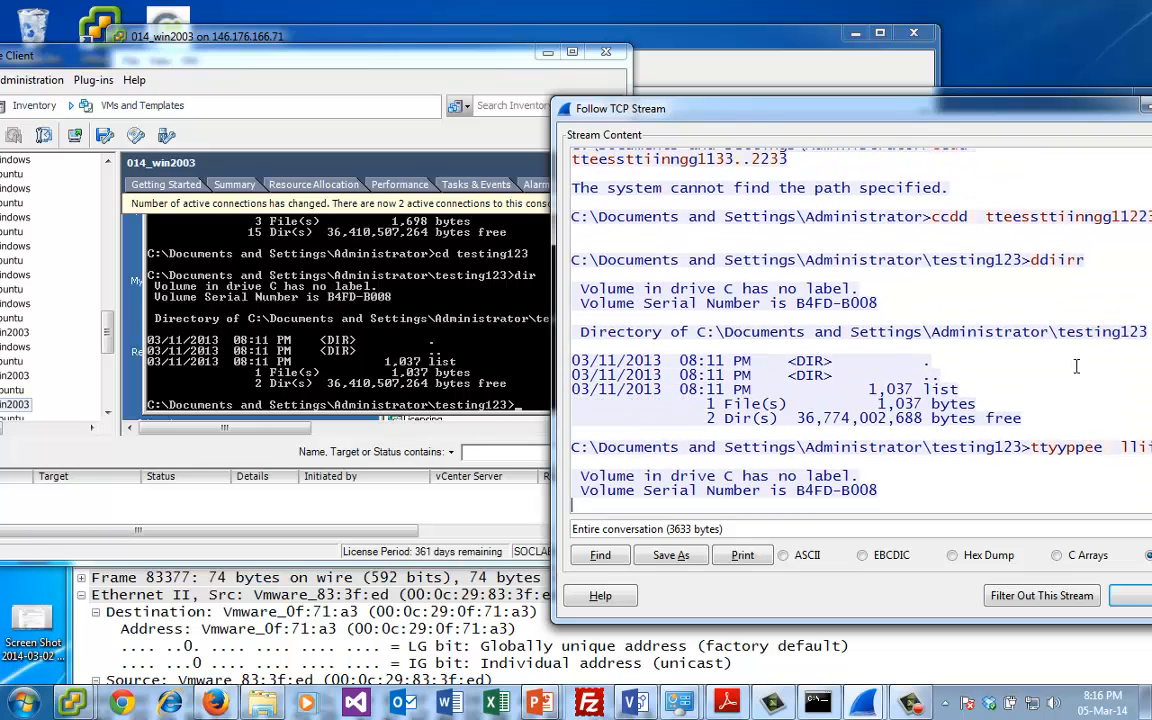
{"action": "left_click", "coordinate": [382, 362]}
{"action": "type", "text": "type l"}
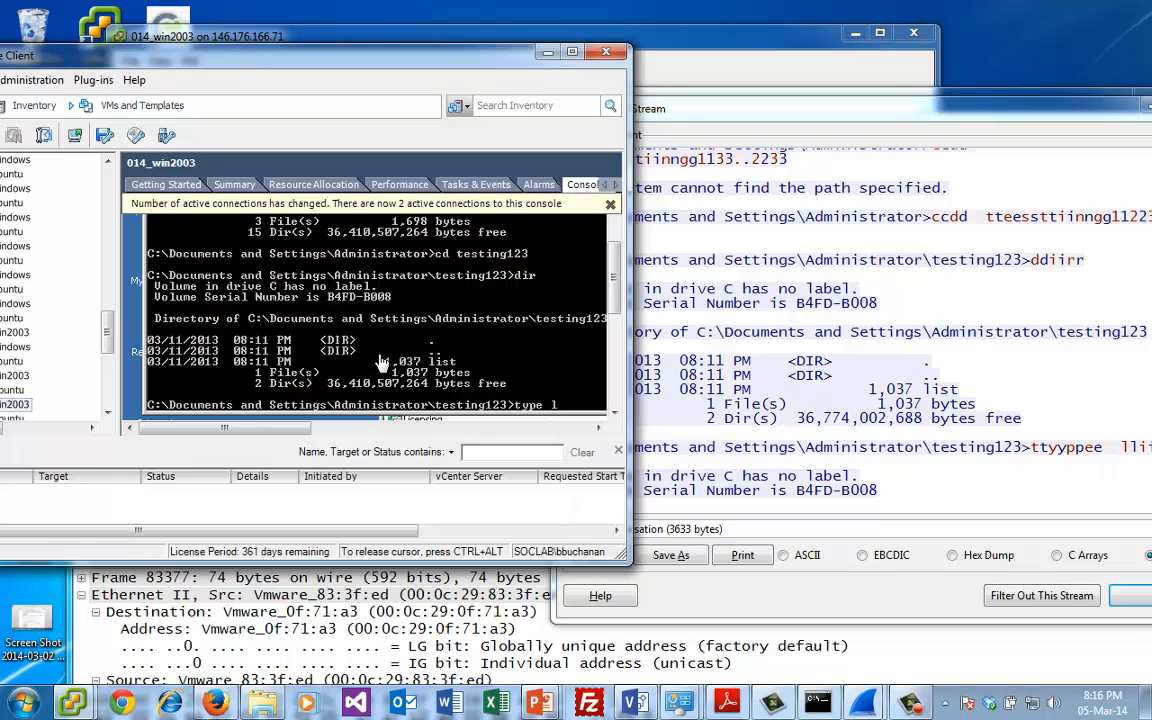
{"action": "type", "text": "ist"}
{"action": "key", "text": "Return"}
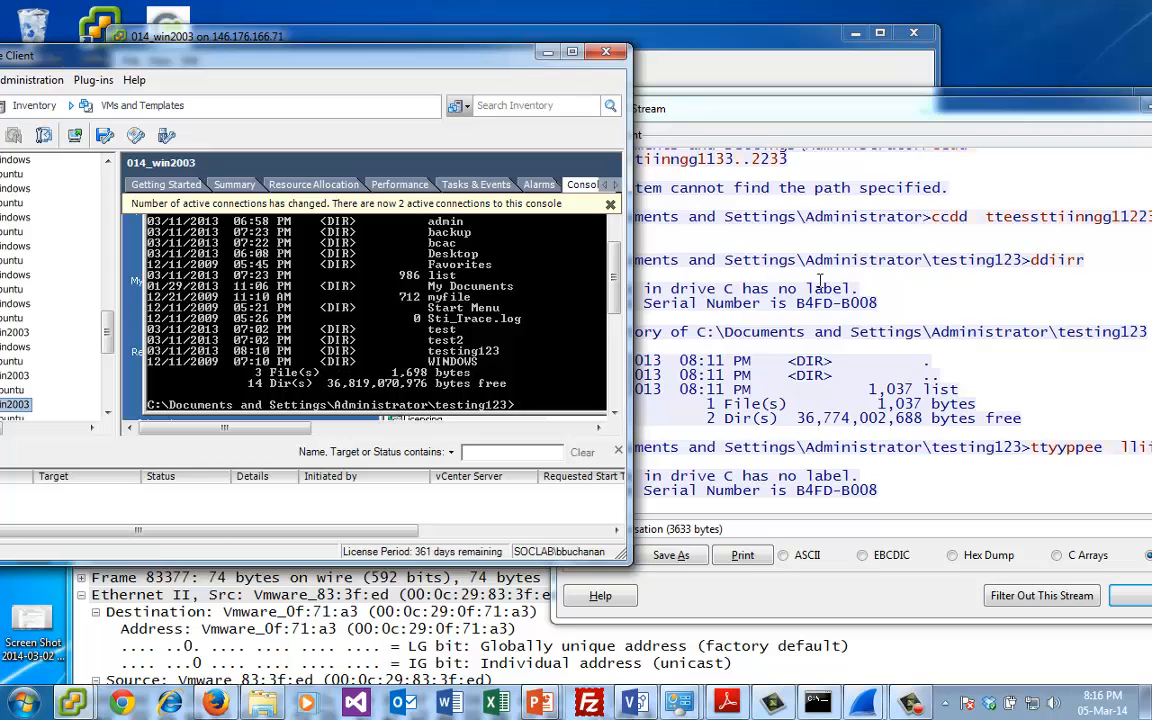
- Review the Telnet stream from the login to the final telnet command, then close the stream window
{"action": "key", "text": "ctrl+alt"}
{"action": "left_click", "coordinate": [849, 413]}
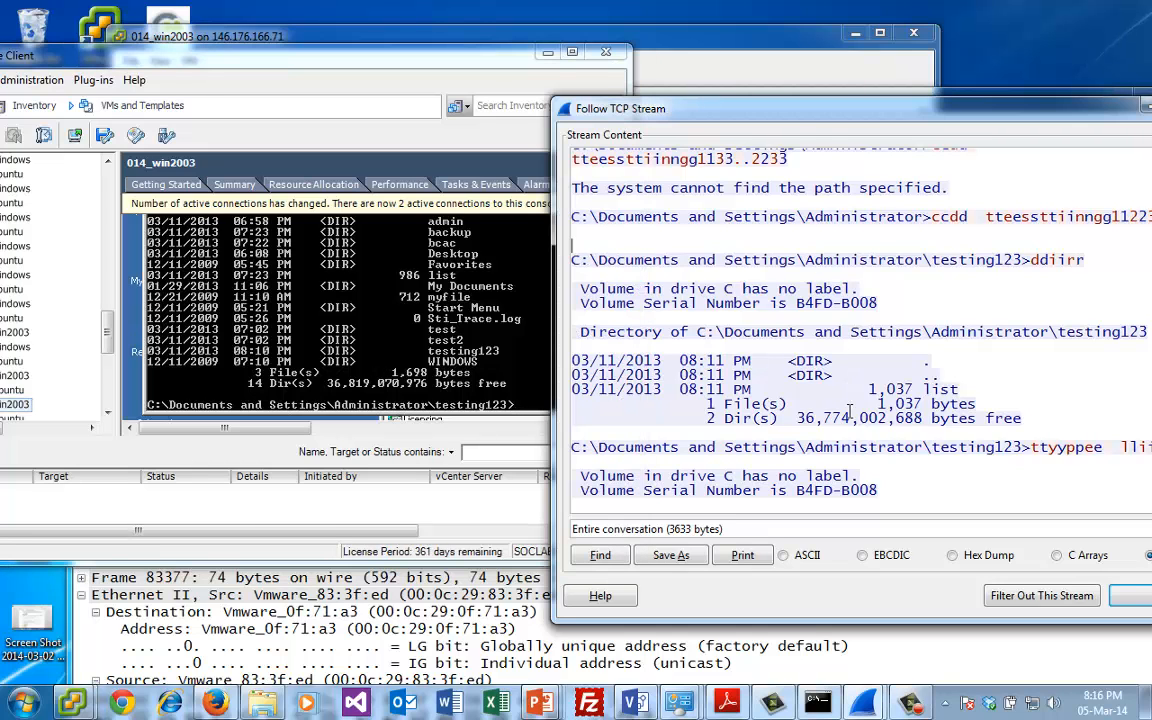
{"action": "scroll", "coordinate": [849, 413], "scroll_direction": "up", "scroll_amount": 8}
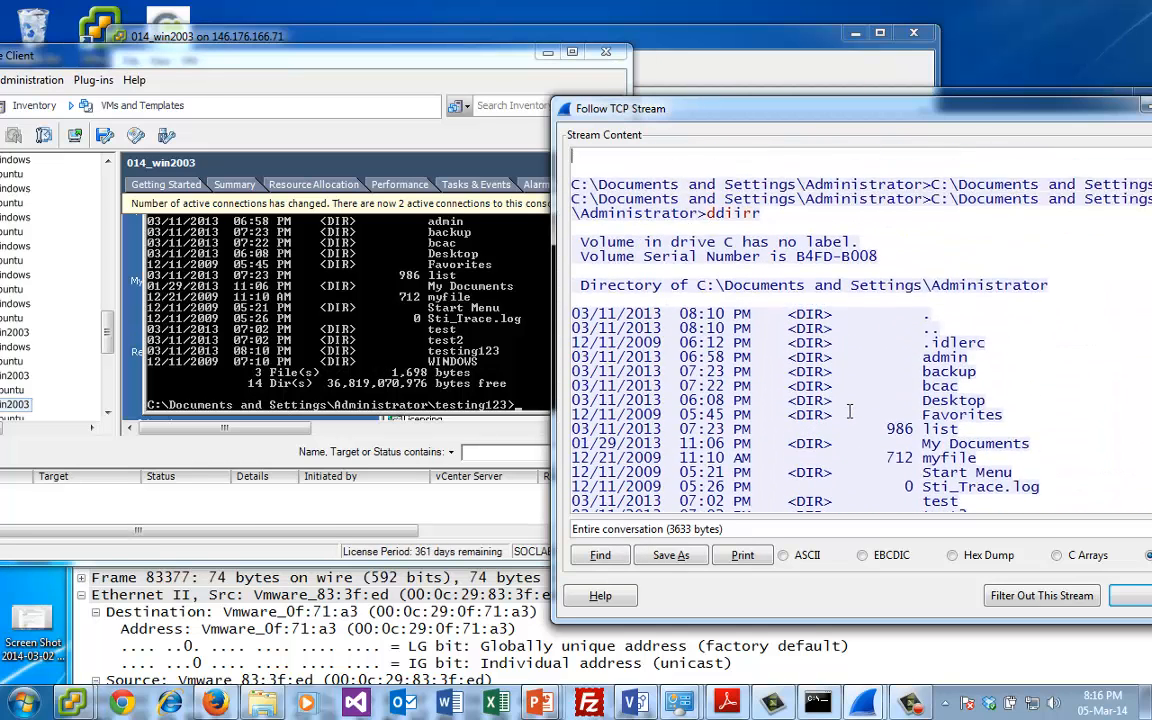
{"action": "scroll", "coordinate": [849, 413], "scroll_direction": "up", "scroll_amount": 6}
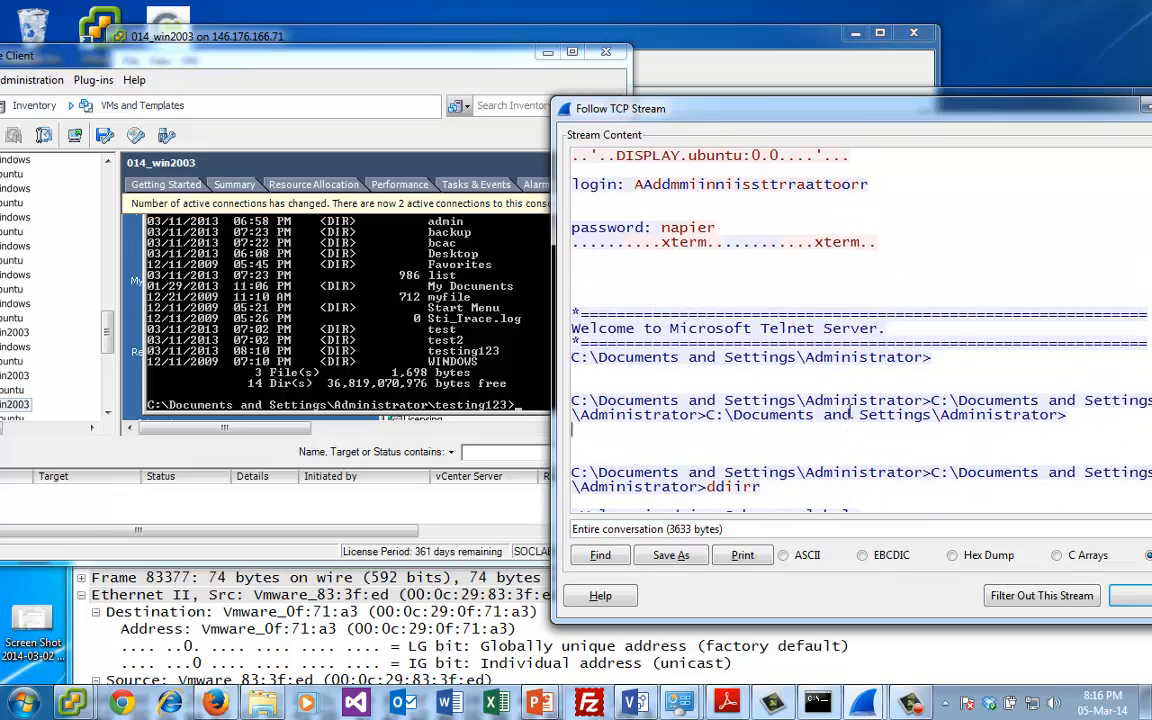
{"action": "scroll", "coordinate": [849, 413], "scroll_direction": "down", "scroll_amount": 15}
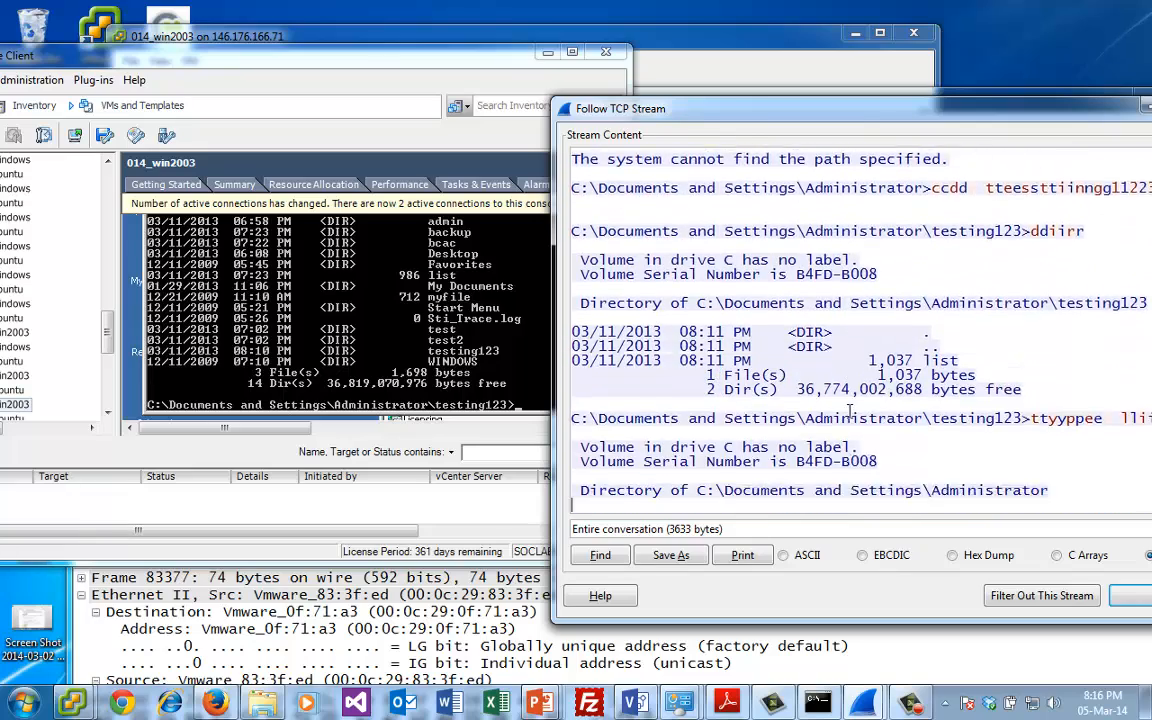
{"action": "scroll", "coordinate": [849, 413], "scroll_direction": "down", "scroll_amount": 8}
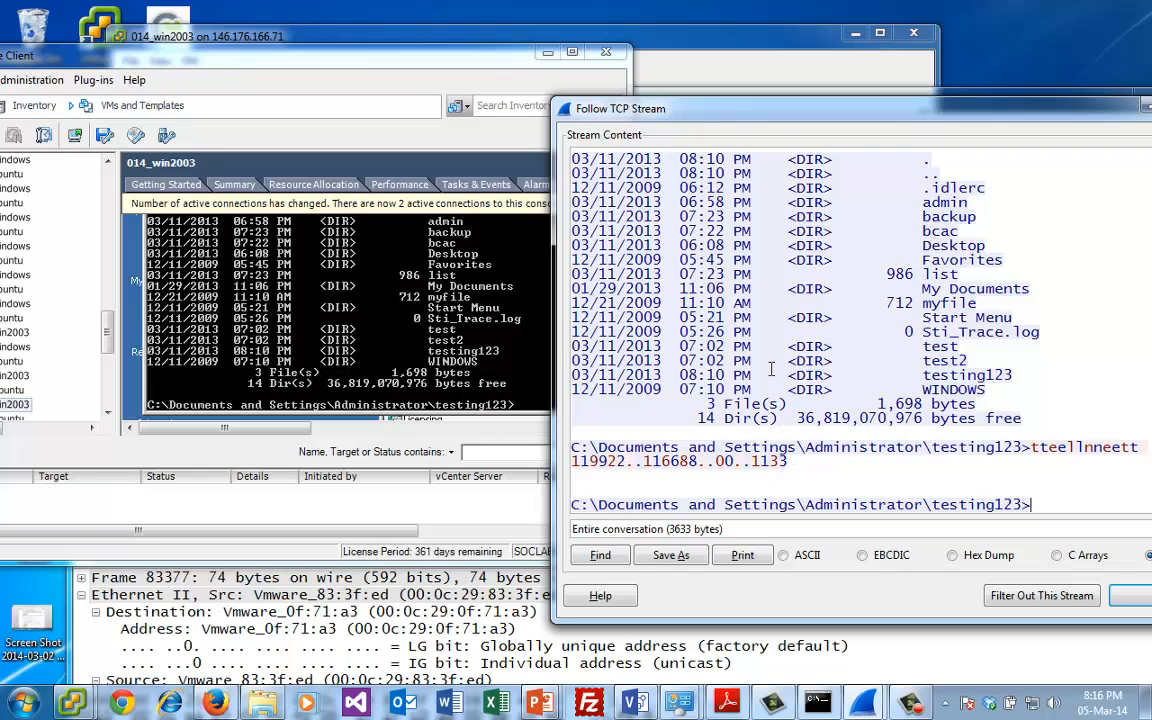
{"action": "double_click", "coordinate": [567, 113]}
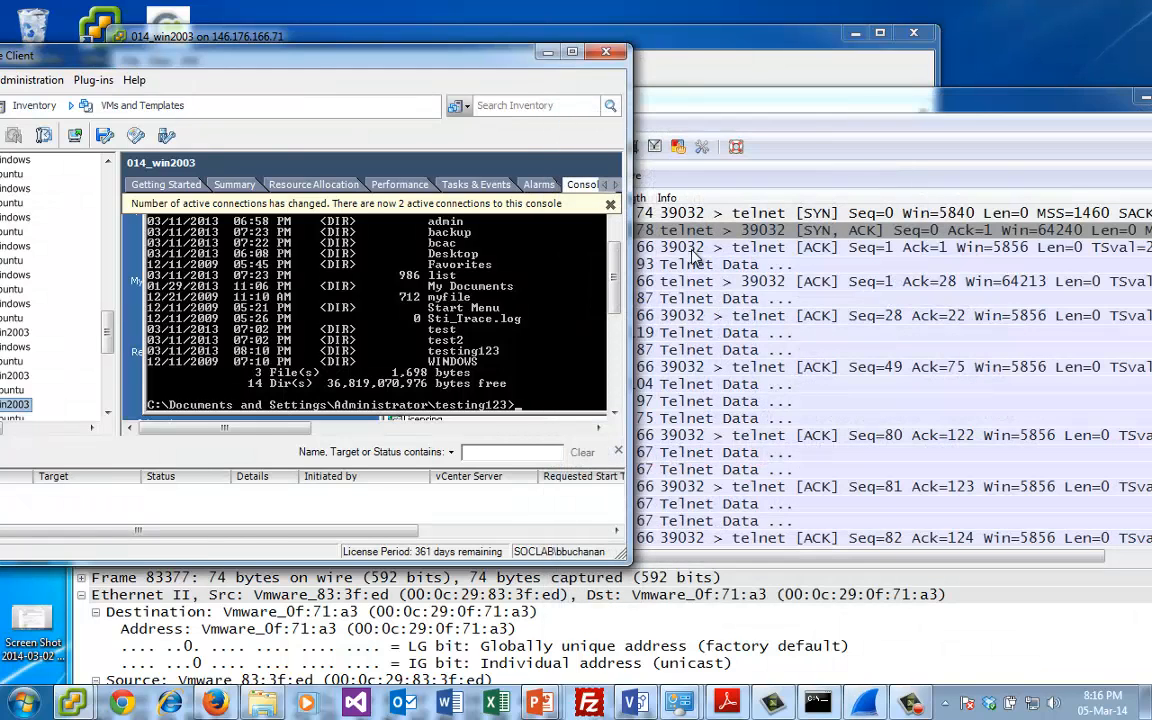
- Filter the capture in Wireshark with tcp.port==23 && tcp.flags.syn==1
{"action": "left_click", "coordinate": [689, 231]}
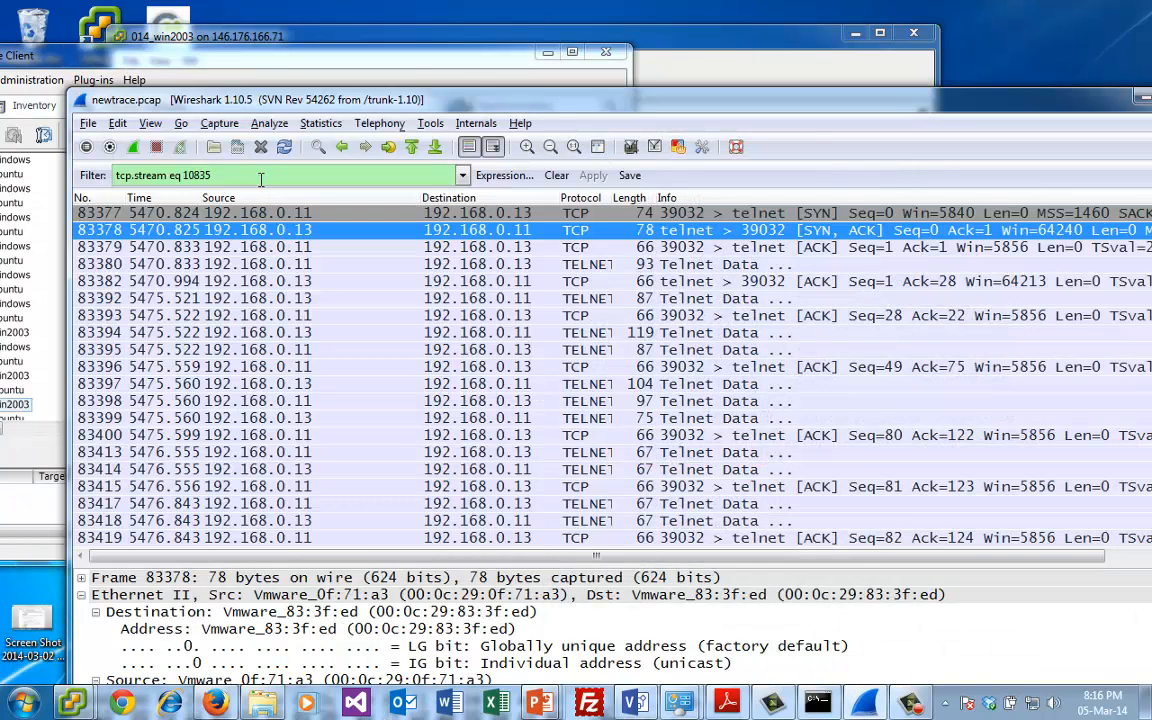
{"action": "left_click", "coordinate": [462, 175]}
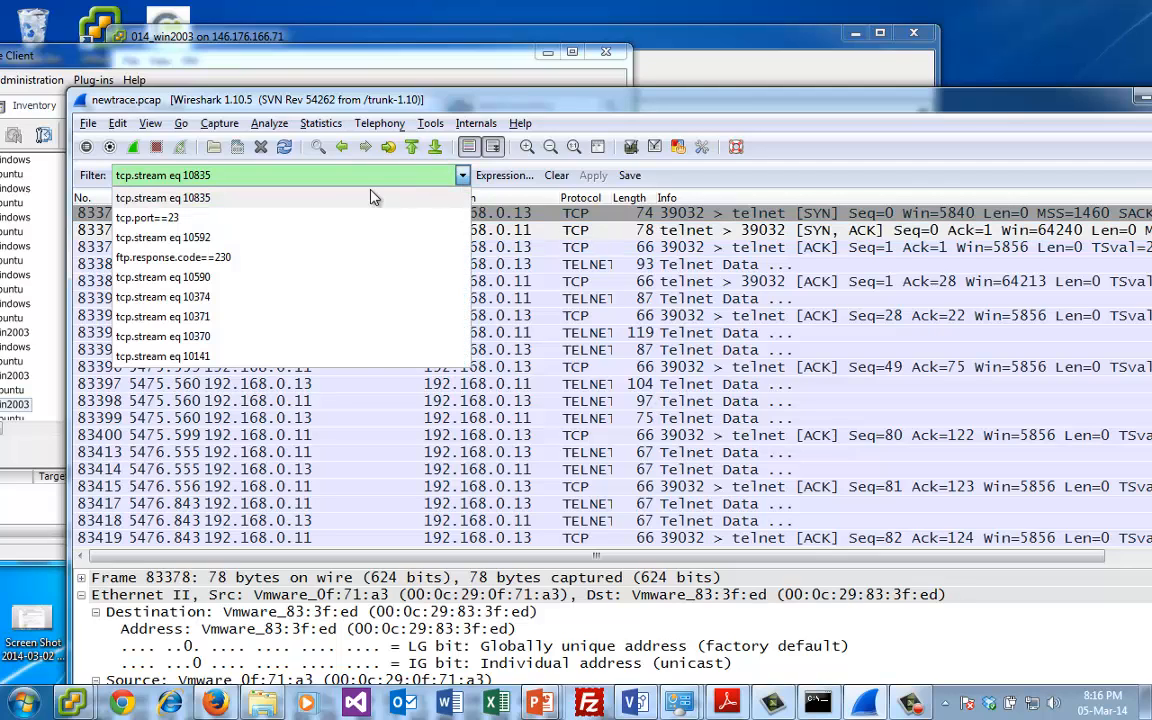
{"action": "left_click", "coordinate": [320, 217]}
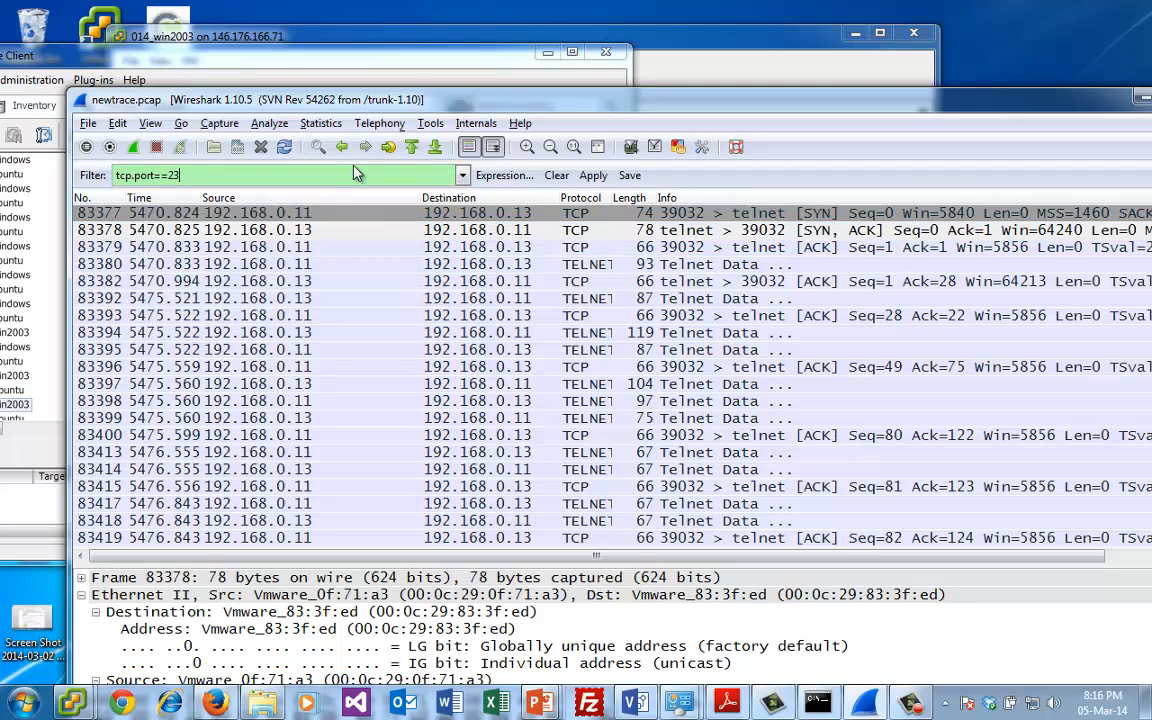
{"action": "type", "text": "&& tcp"}
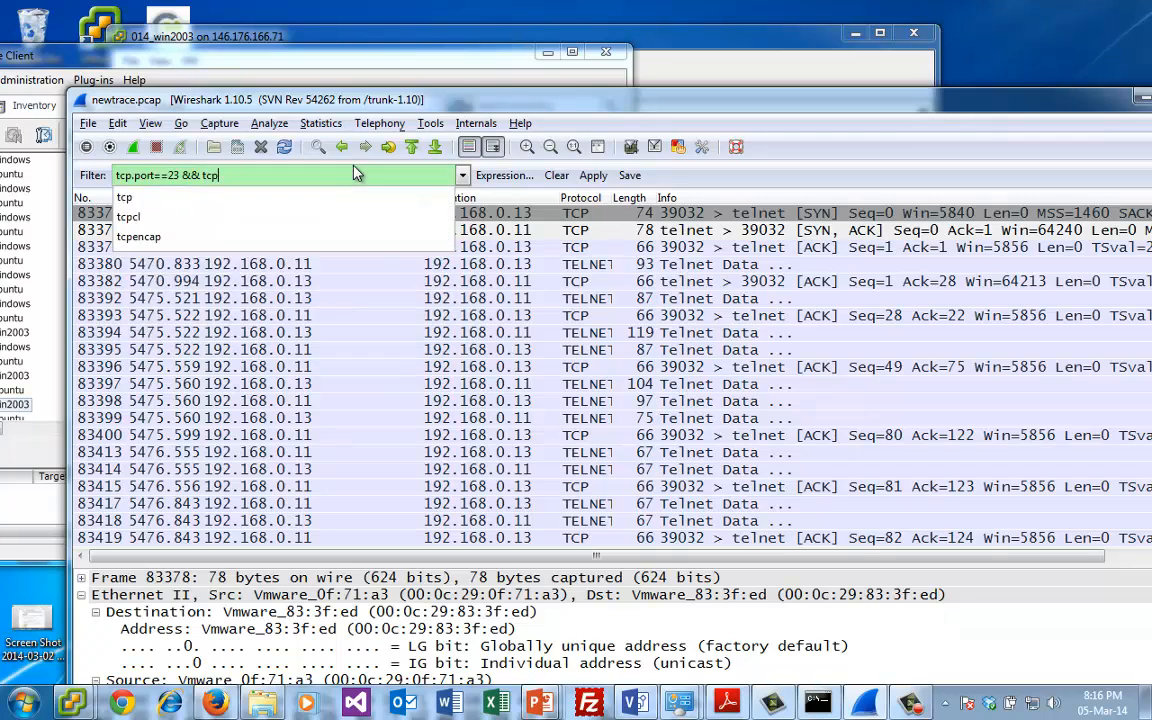
{"action": "type", "text": ".flags"}
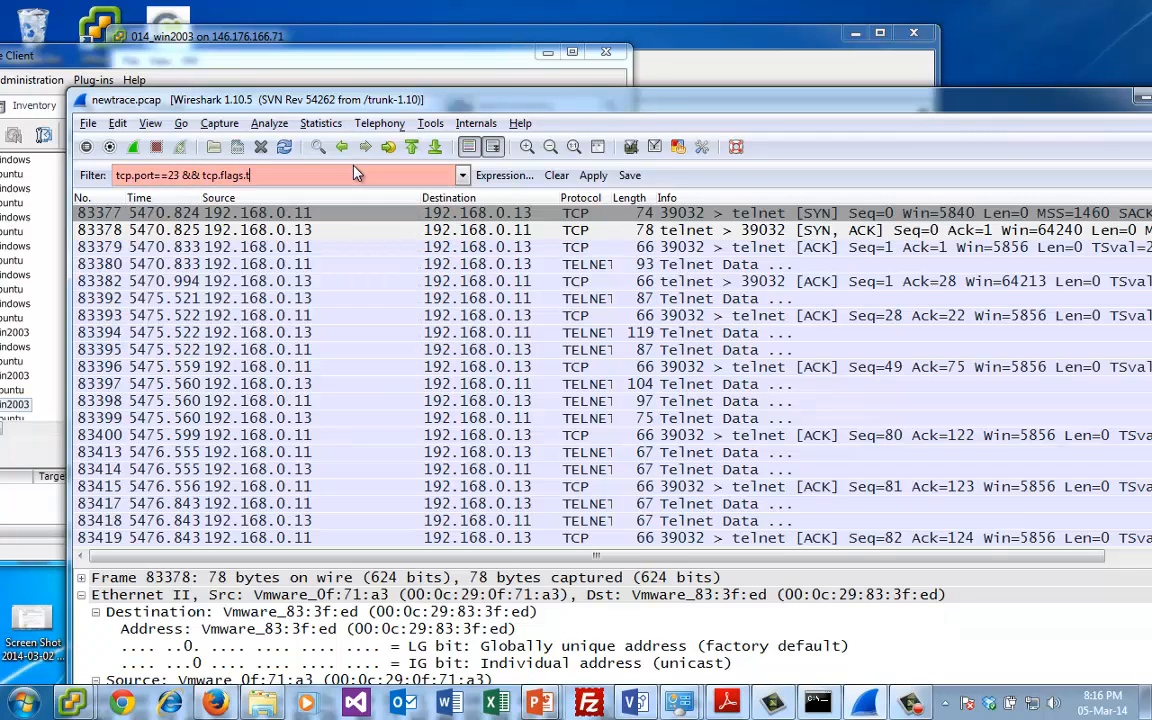
{"action": "type", "text": ".syn="}
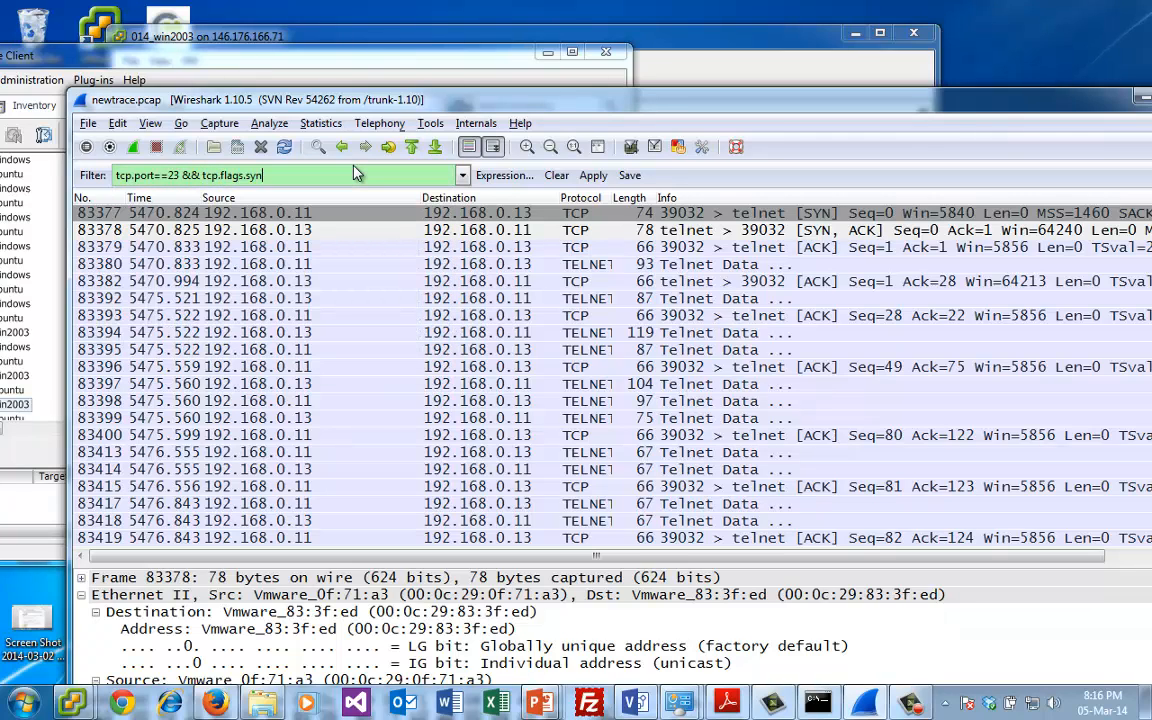
{"action": "type", "text": "=1"}
{"action": "key", "text": "Return"}
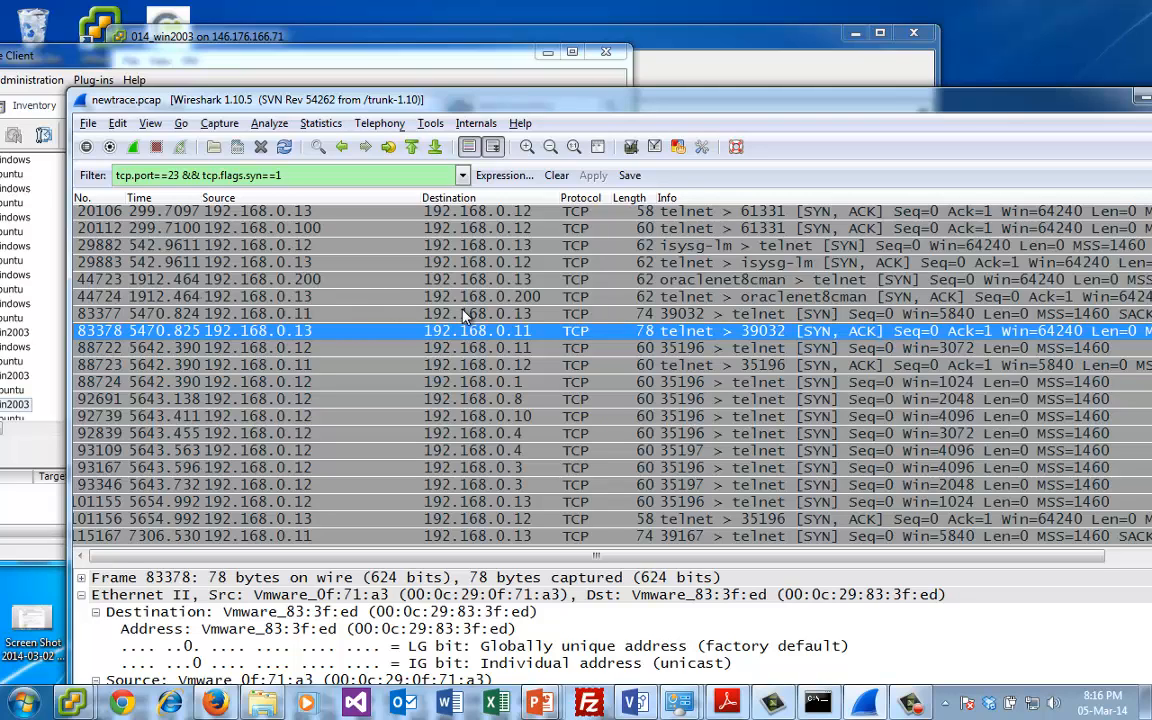
- Go through the Telnet SYN packets and follow the TCP stream of packet 115167 from 192.168.0.11 to 192.168.0.13
{"action": "key", "text": "Down"}
{"action": "key", "text": "Down"}
{"action": "key", "text": "Down"}
{"action": "key", "text": "Down"}
{"action": "key", "text": "Down"}
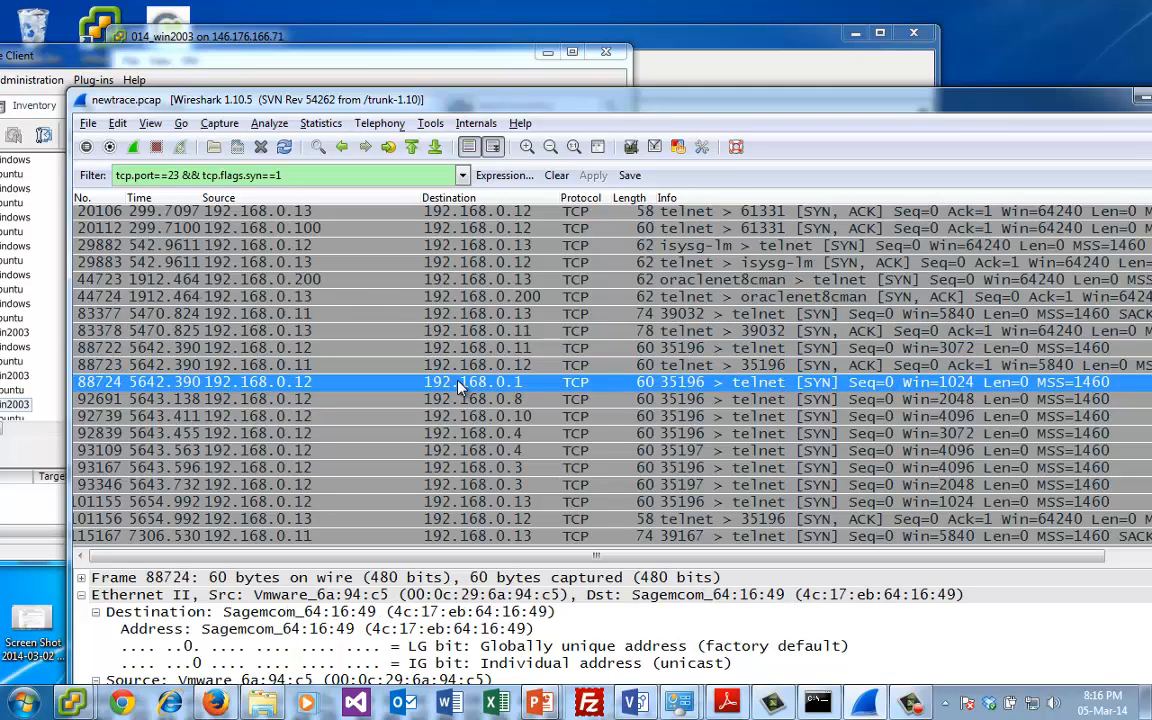
{"action": "key", "text": "Down"}
{"action": "key", "text": "Down"}
{"action": "key", "text": "Down"}
{"action": "key", "text": "Down"}
{"action": "key", "text": "Down"}
{"action": "key", "text": "Down"}
{"action": "key", "text": "Down"}
{"action": "key", "text": "Down"}
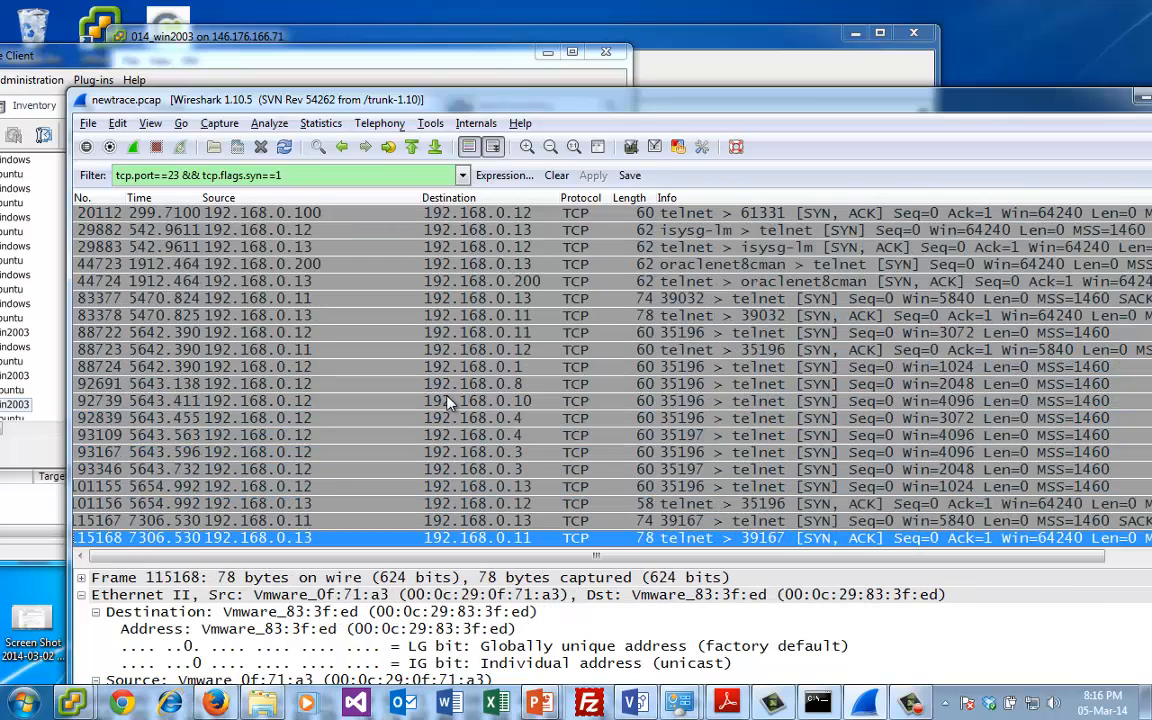
{"action": "key", "text": "Up"}
{"action": "key", "text": "Up"}
{"action": "left_click", "coordinate": [465, 520]}
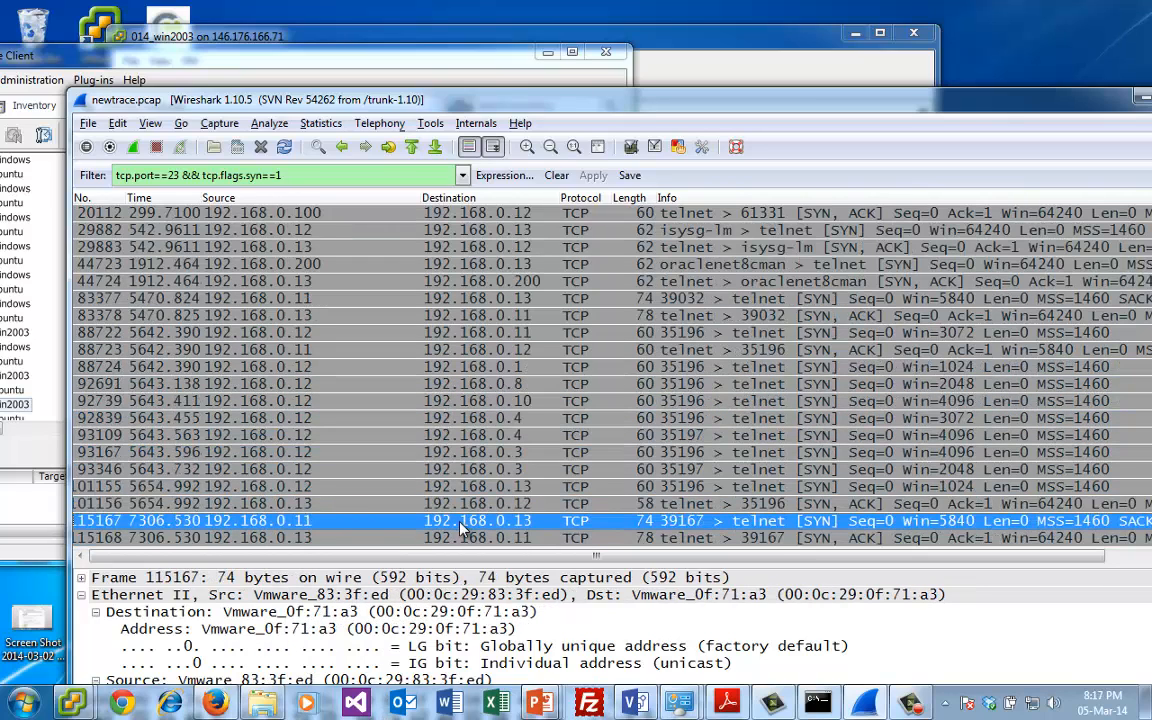
{"action": "right_click", "coordinate": [460, 520]}
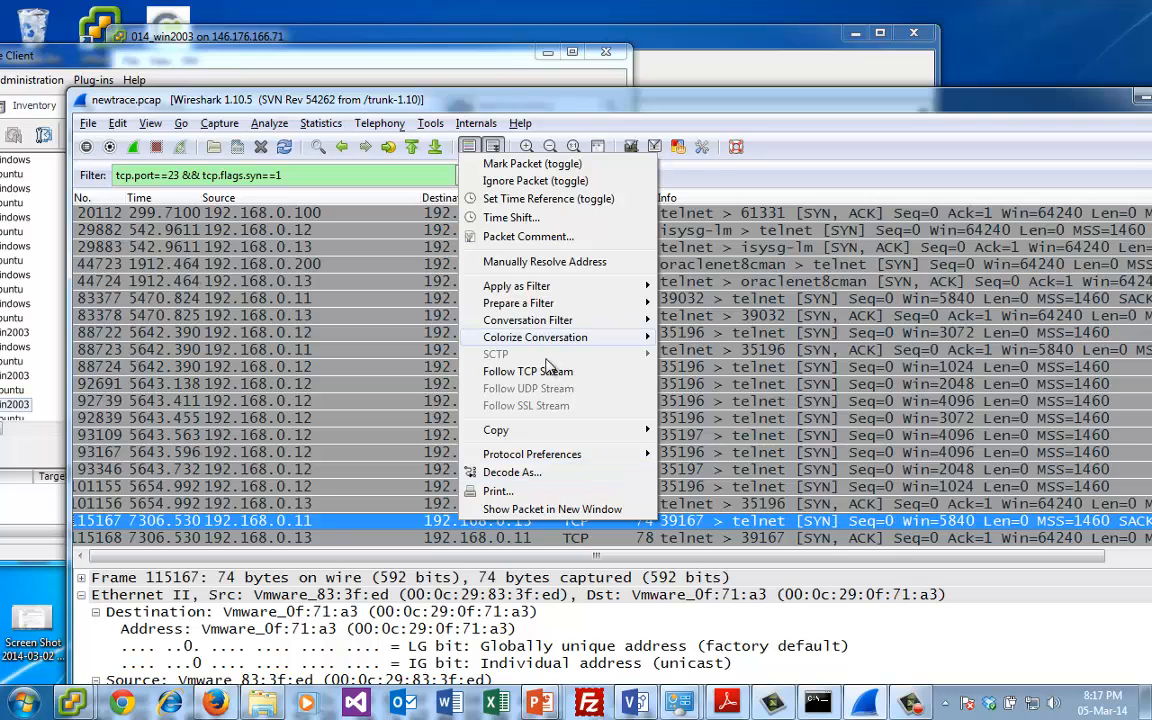
{"action": "left_click", "coordinate": [575, 372]}
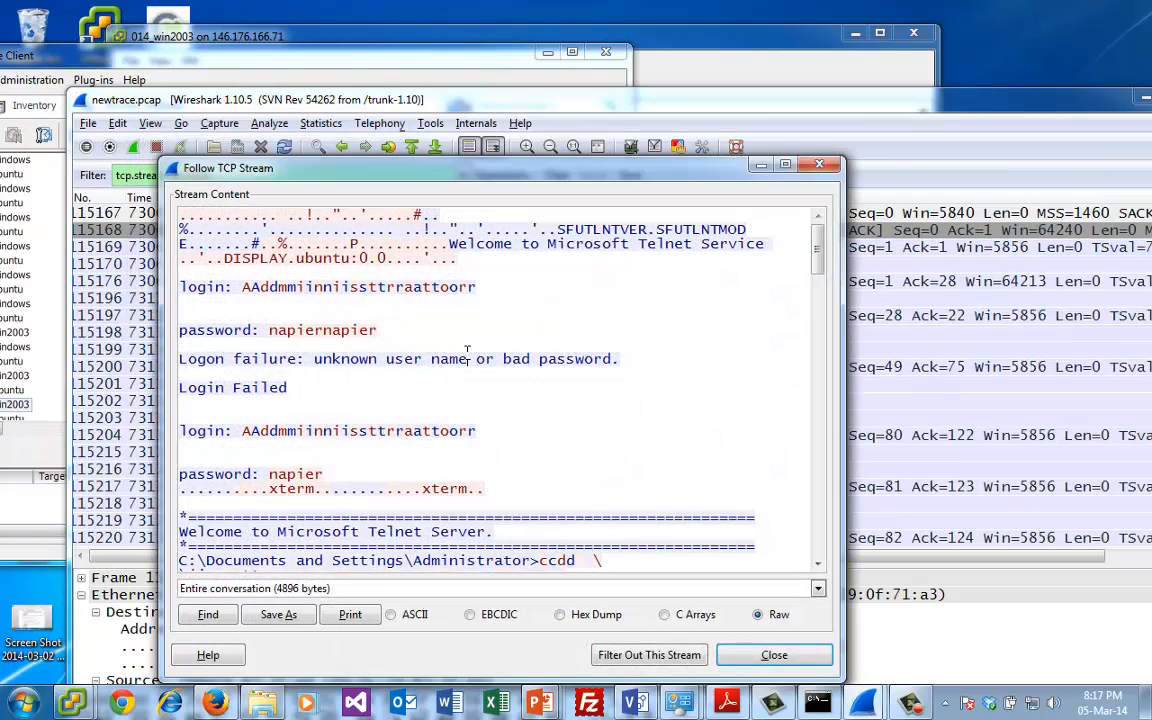
- Read the Telnet stream down to the erase command in C:\Inetpub\wwwroot\tor and move the stream window aside
{"action": "scroll", "coordinate": [817, 293], "scroll_direction": "down", "scroll_amount": 7}
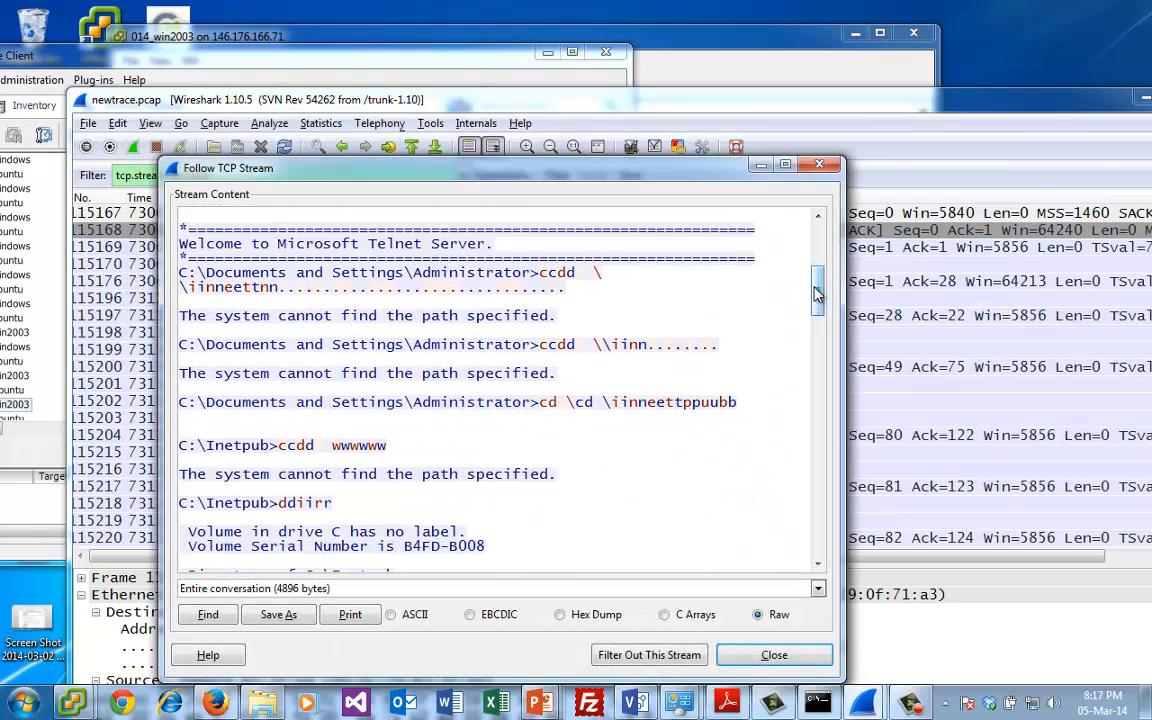
{"action": "left_click_drag", "start_coordinate": [817, 293], "coordinate": [817, 428]}
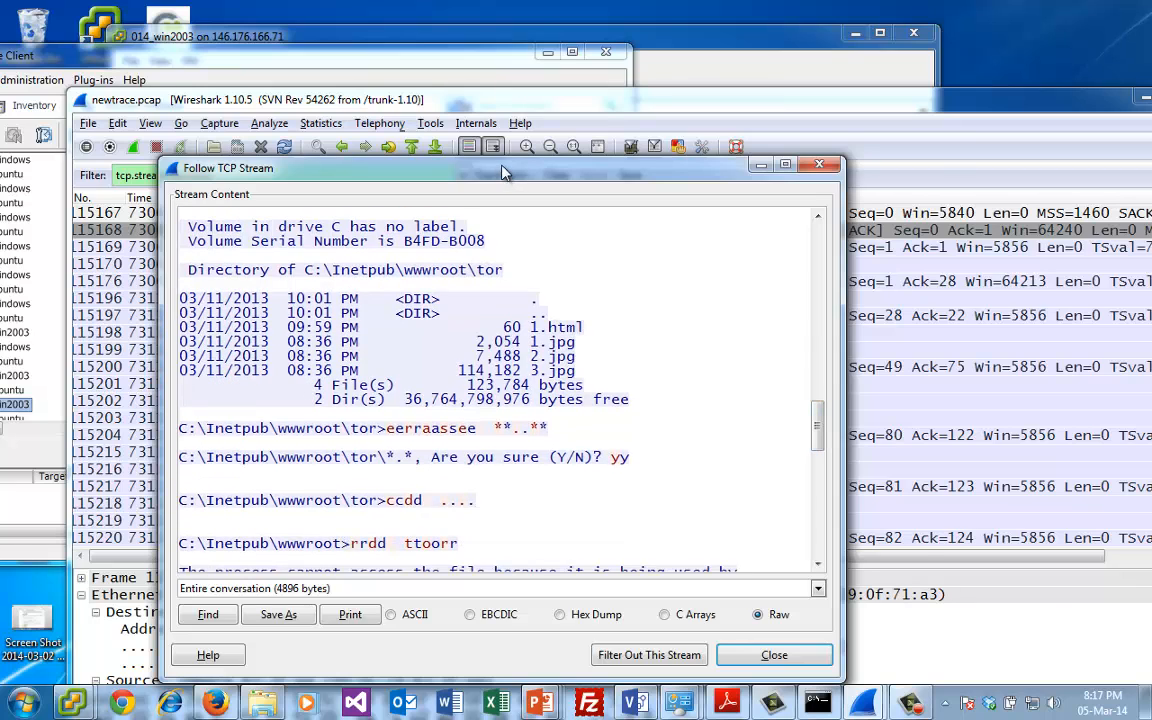
{"action": "left_click_drag", "start_coordinate": [503, 173], "coordinate": [734, 223]}
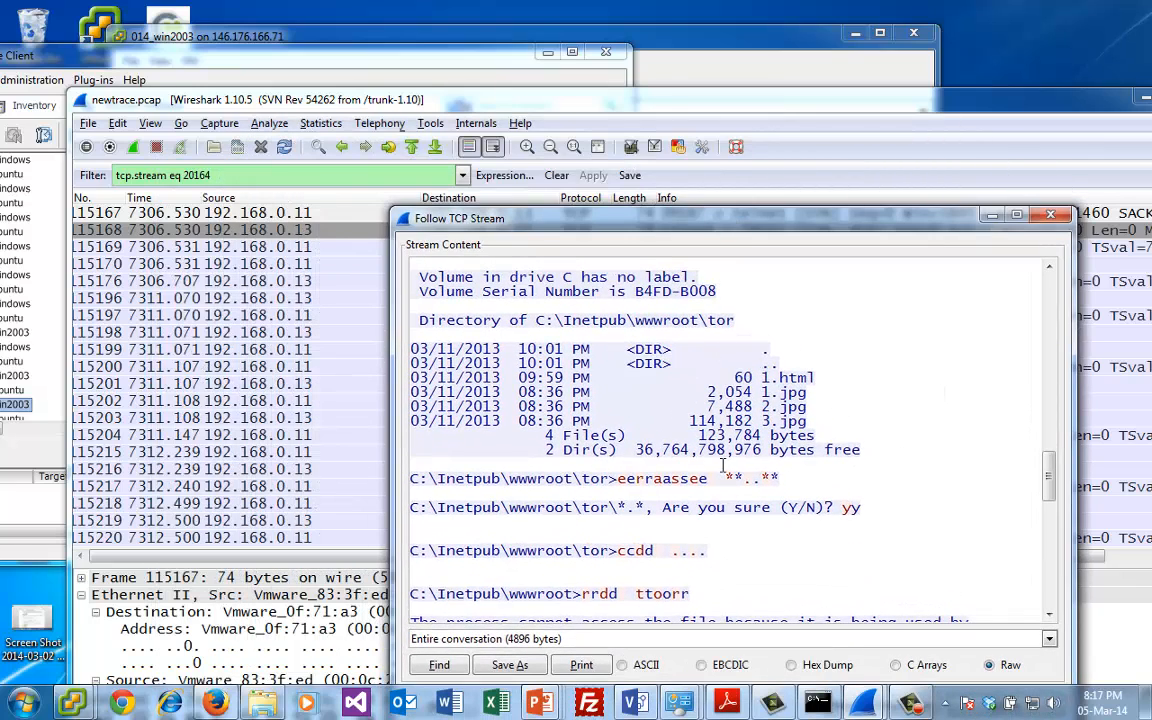
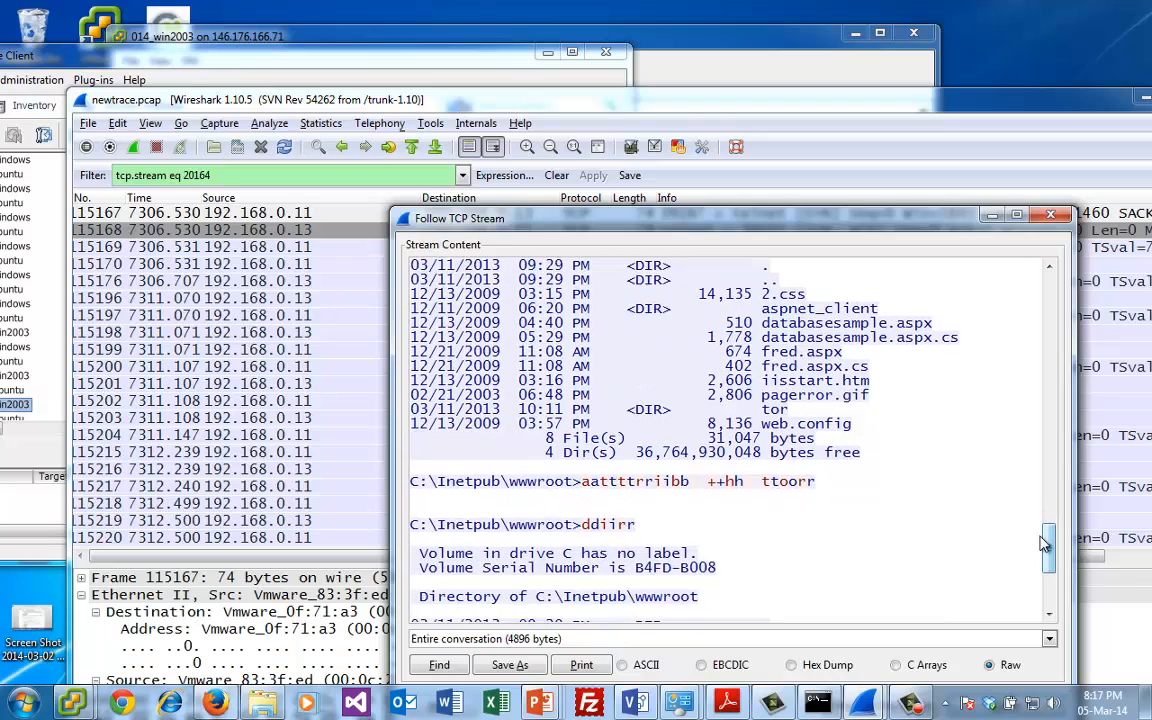
- Highlight the attrib +h tor command in the Telnet stream and read the directory listings around it
{"action": "left_click_drag", "start_coordinate": [1044, 543], "coordinate": [1044, 555]}
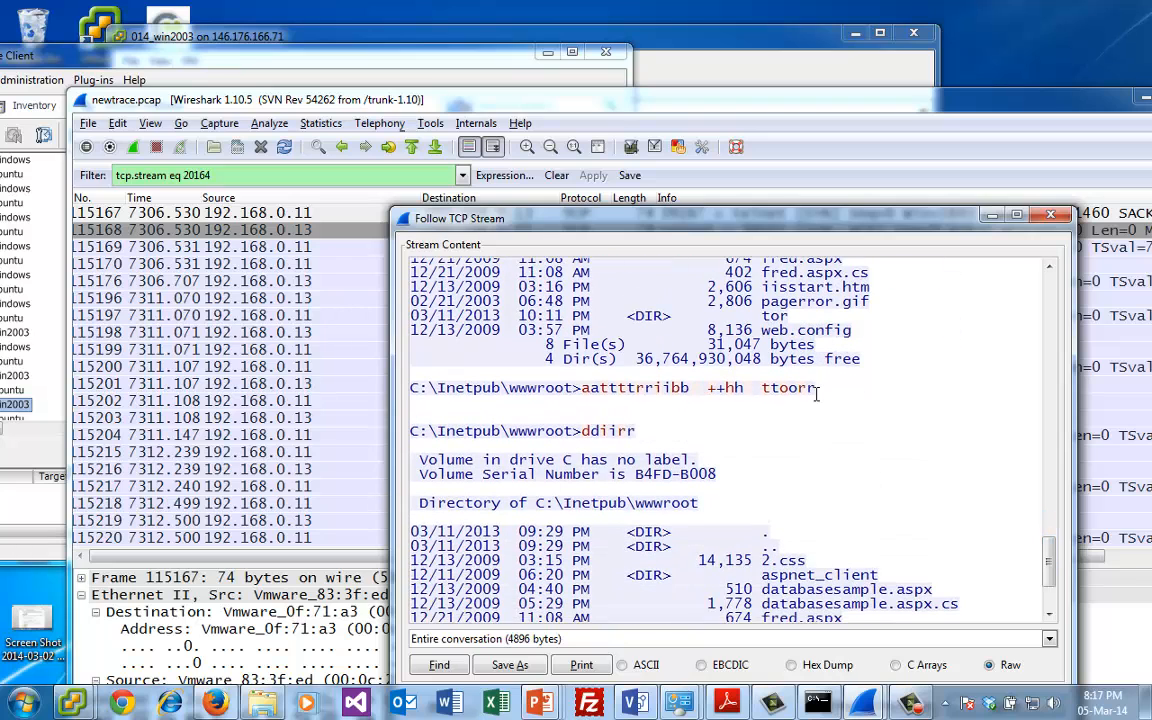
{"action": "left_click_drag", "start_coordinate": [818, 388], "coordinate": [581, 388]}
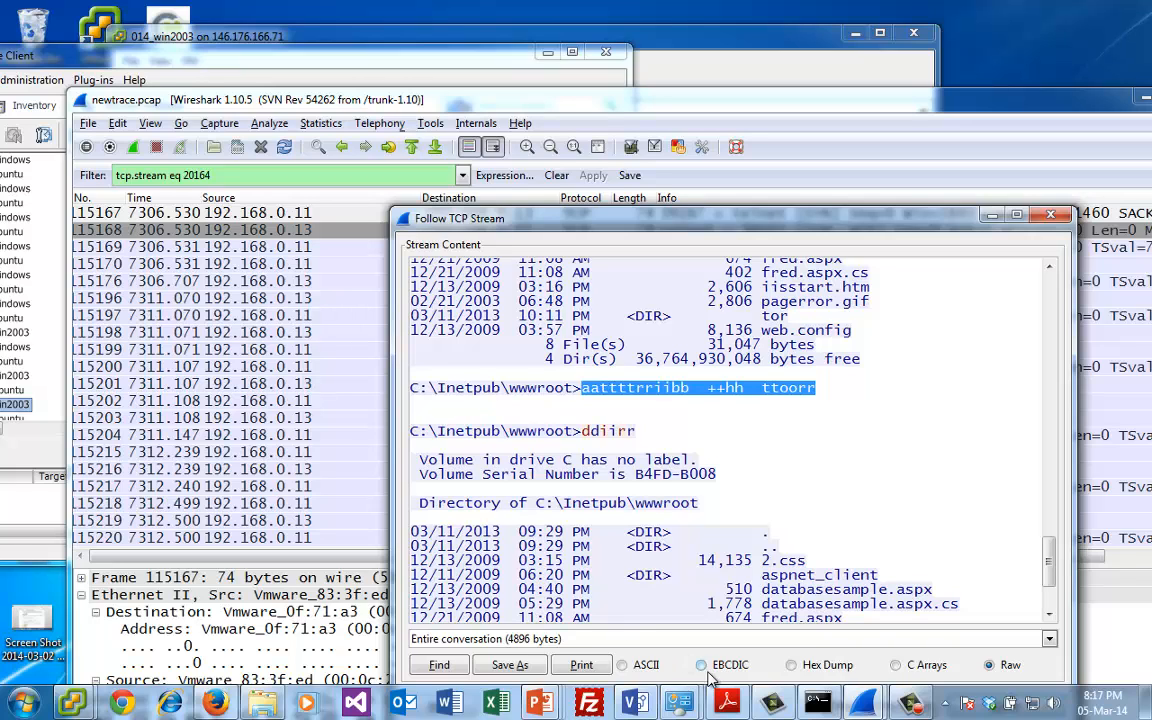
{"action": "mouse_move", "coordinate": [772, 703]}
{"action": "left_click", "coordinate": [735, 441]}
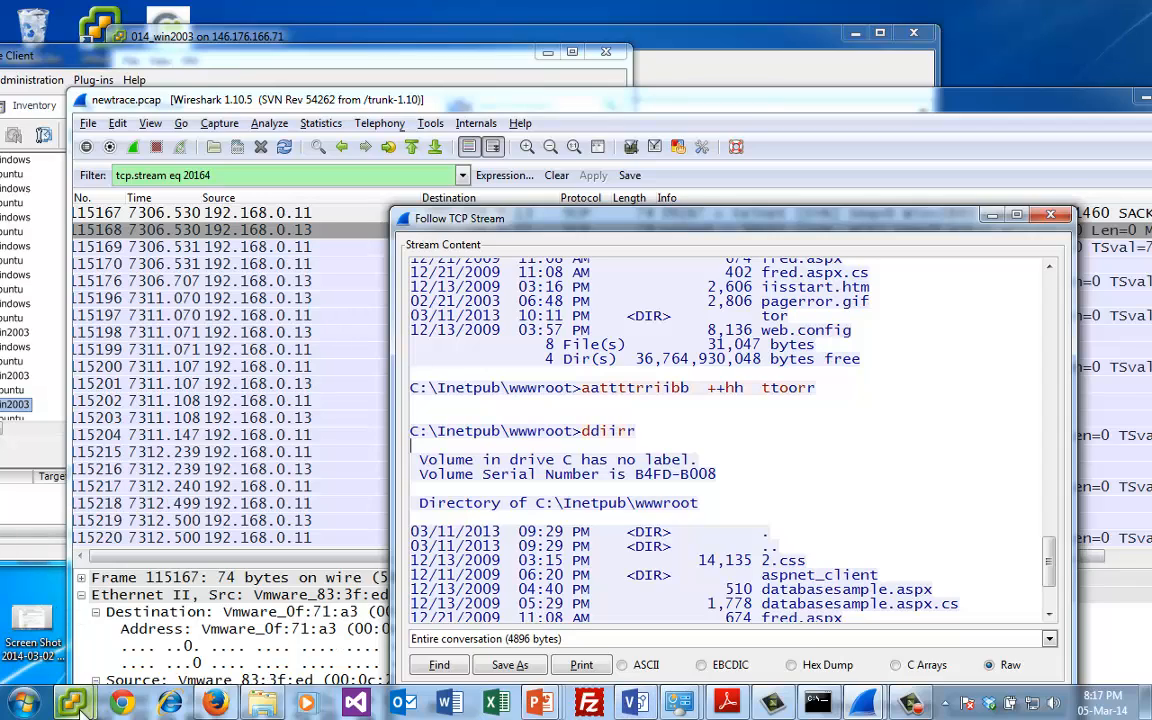
{"action": "mouse_move", "coordinate": [72, 703]}
{"action": "left_click", "coordinate": [130, 585]}
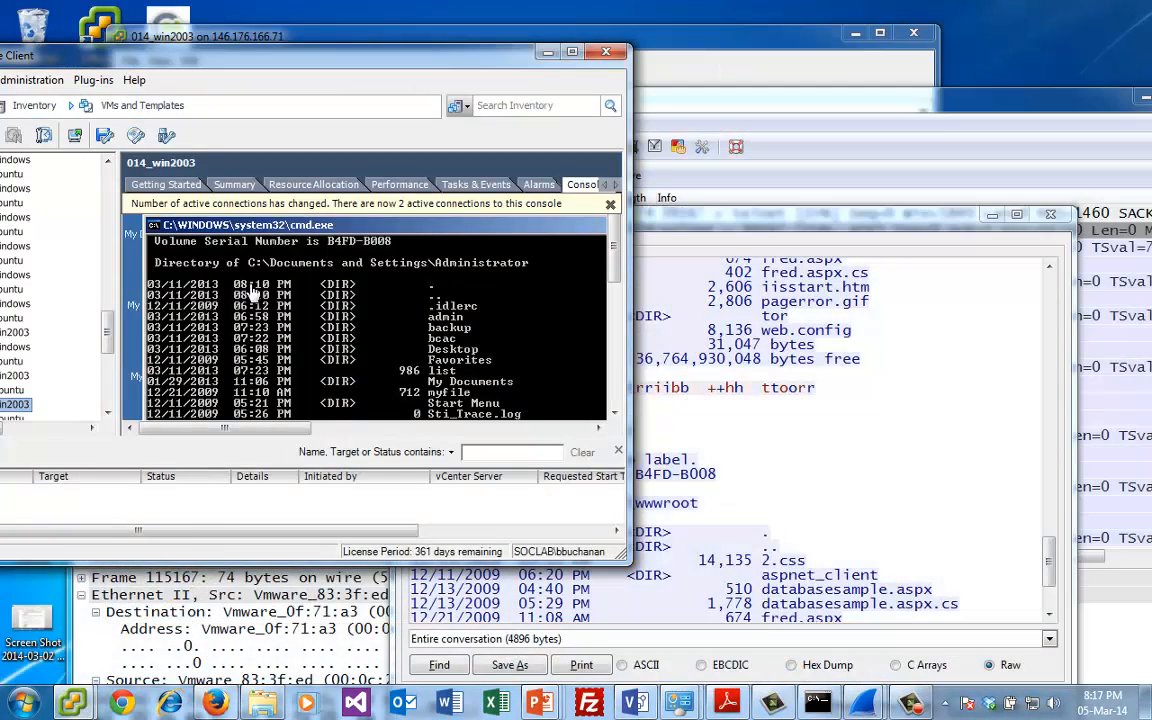
{"action": "key", "text": "Return"}
{"action": "key", "text": "Return"}
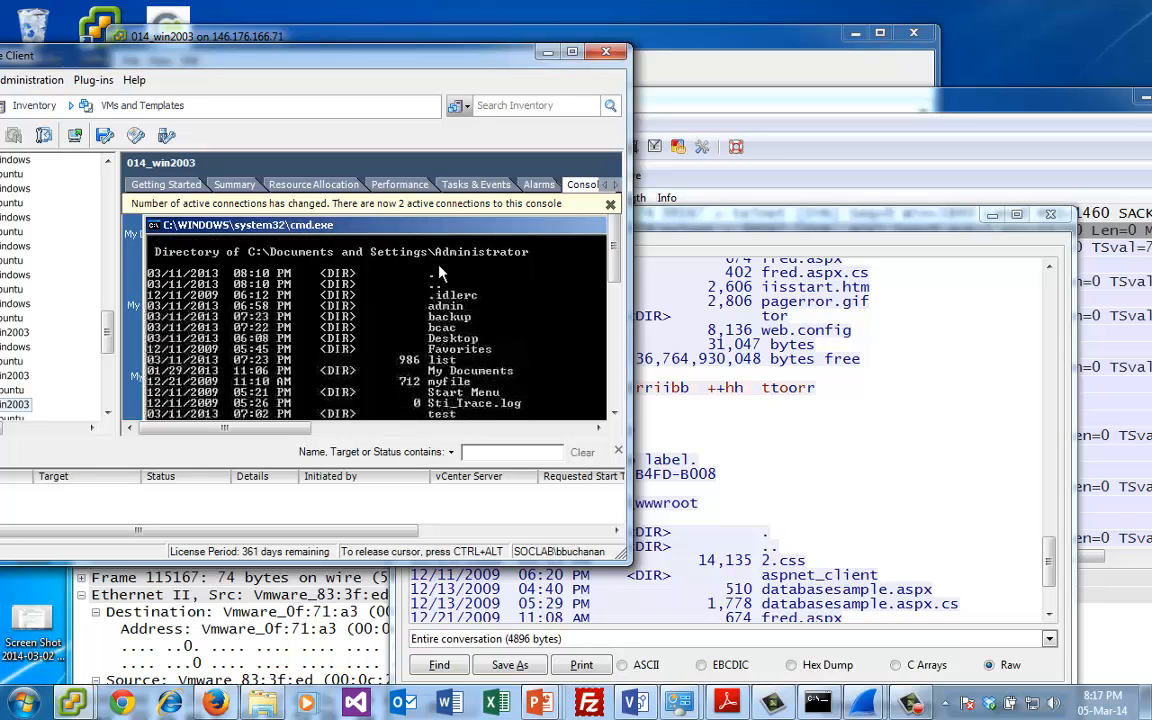
{"action": "left_click_drag", "start_coordinate": [614, 240], "coordinate": [613, 288]}
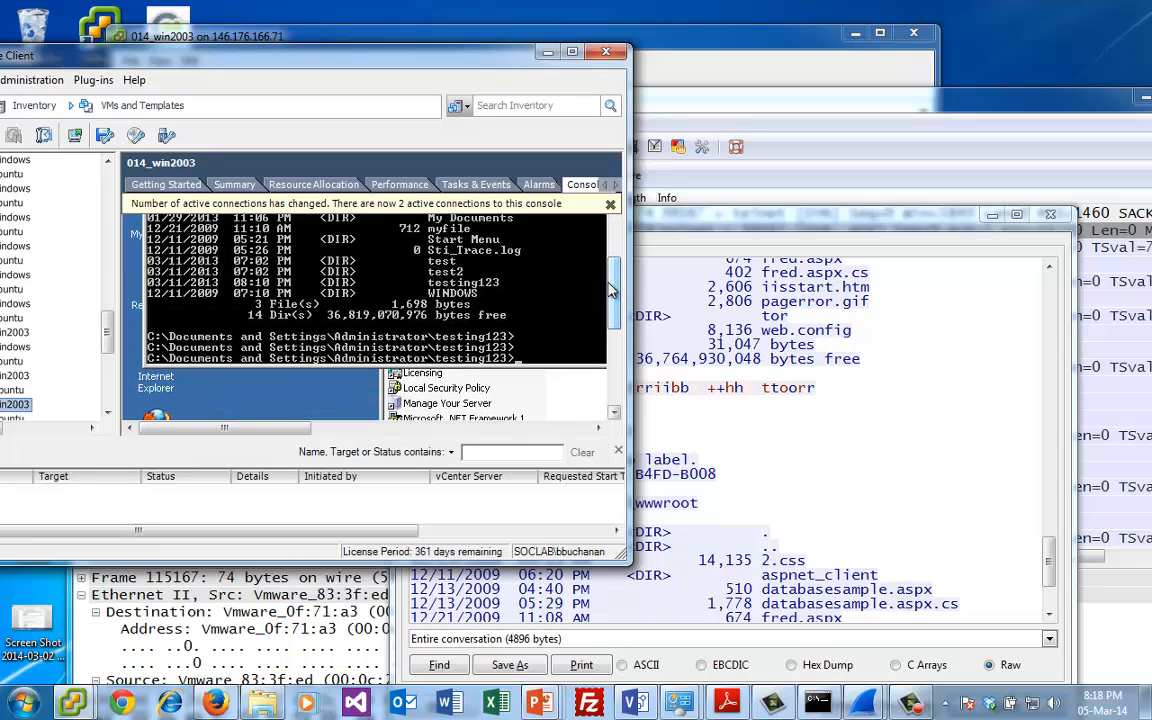
{"action": "key", "text": "c"}
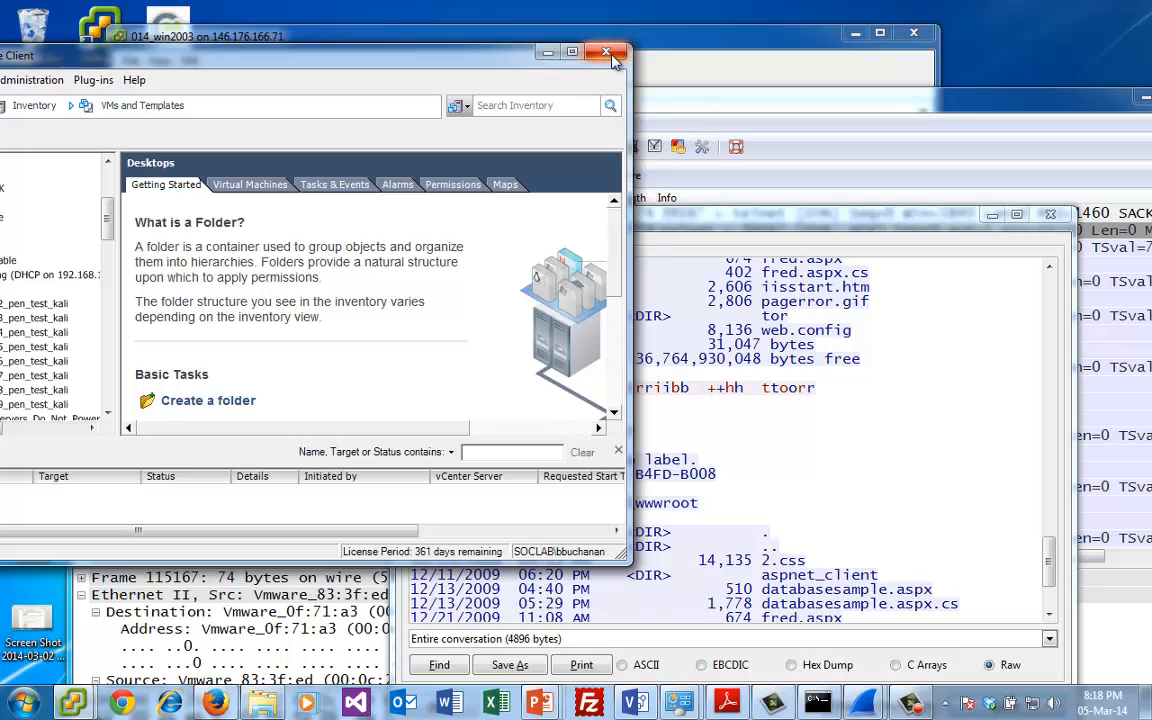
{"action": "left_click", "coordinate": [676, 413]}
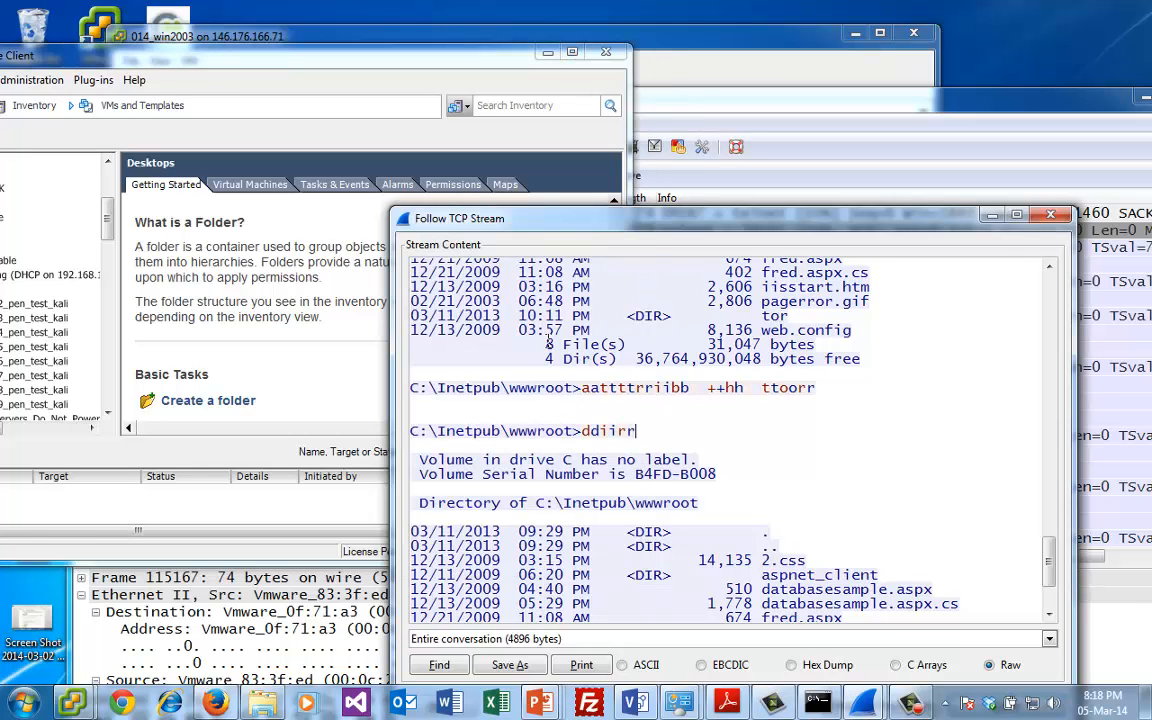
- Switch to vSphere Client, maximize it and open the console of 014_win2003 in its own window
{"action": "left_click_drag", "start_coordinate": [484, 56], "coordinate": [488, 4]}
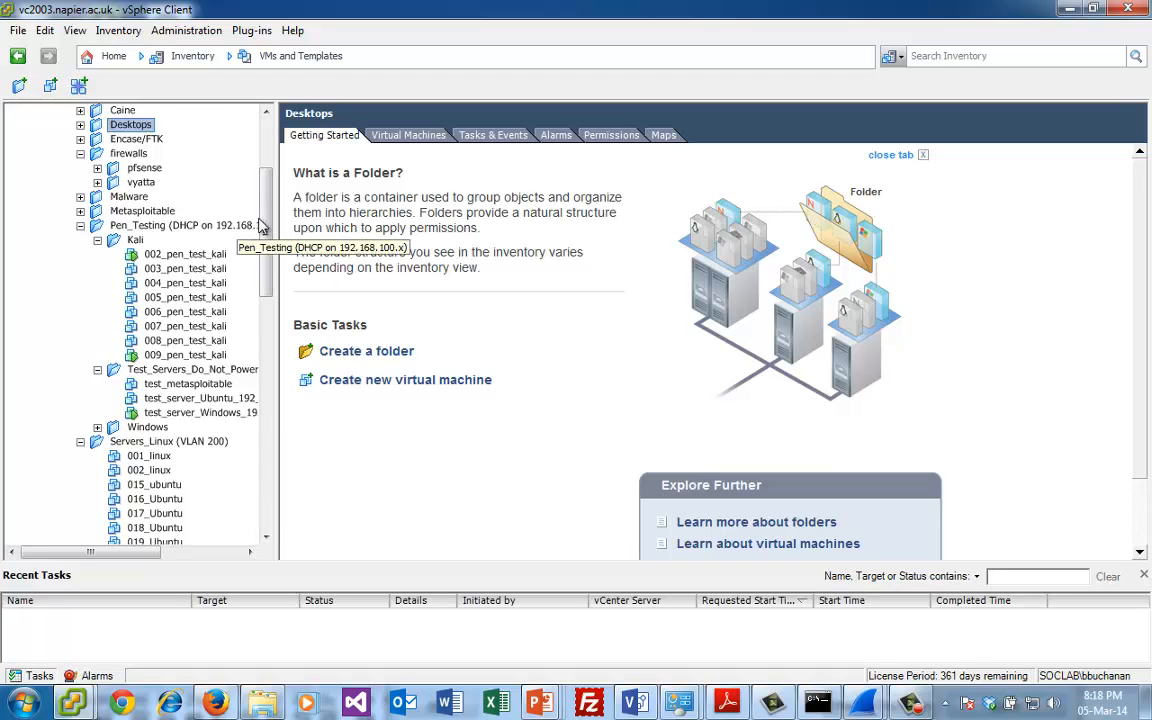
{"action": "left_click_drag", "start_coordinate": [265, 226], "coordinate": [180, 404]}
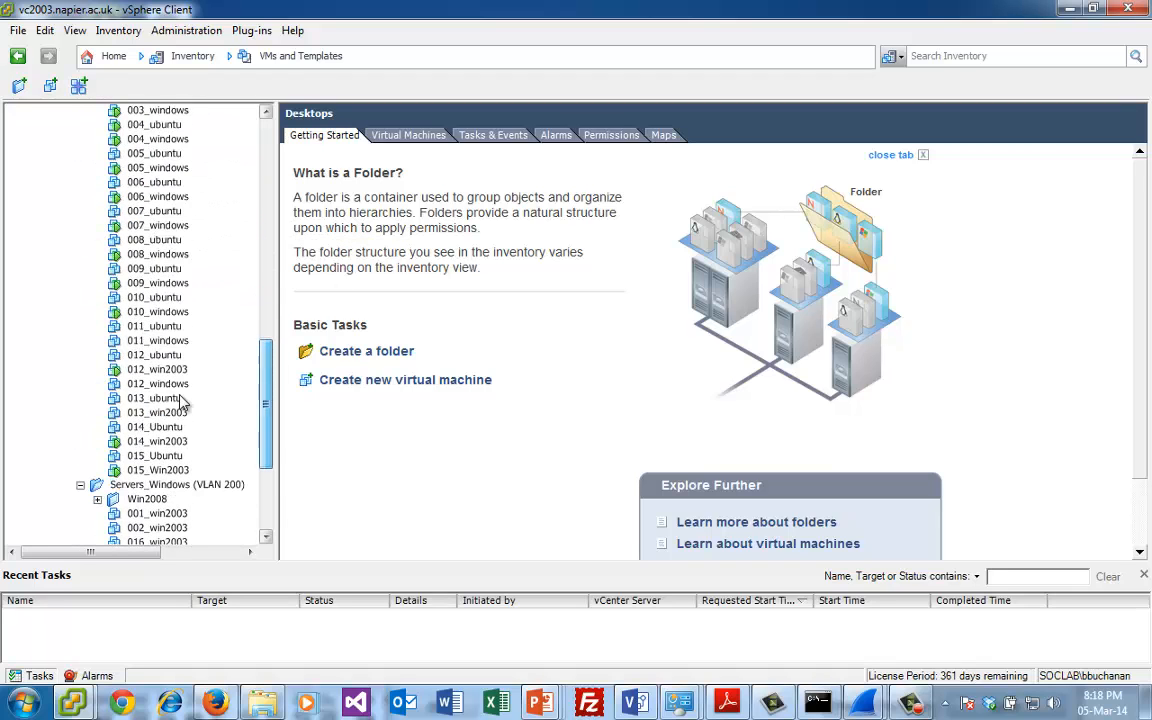
{"action": "left_click", "coordinate": [160, 442]}
{"action": "right_click", "coordinate": [160, 442]}
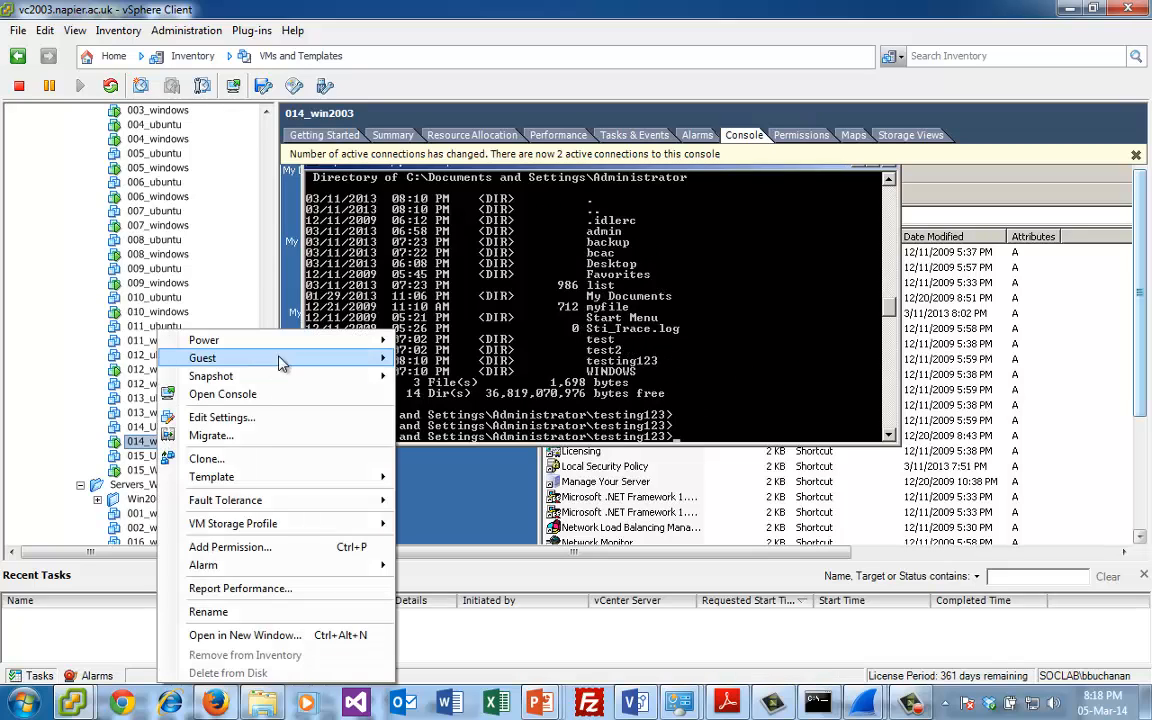
{"action": "left_click", "coordinate": [252, 394]}
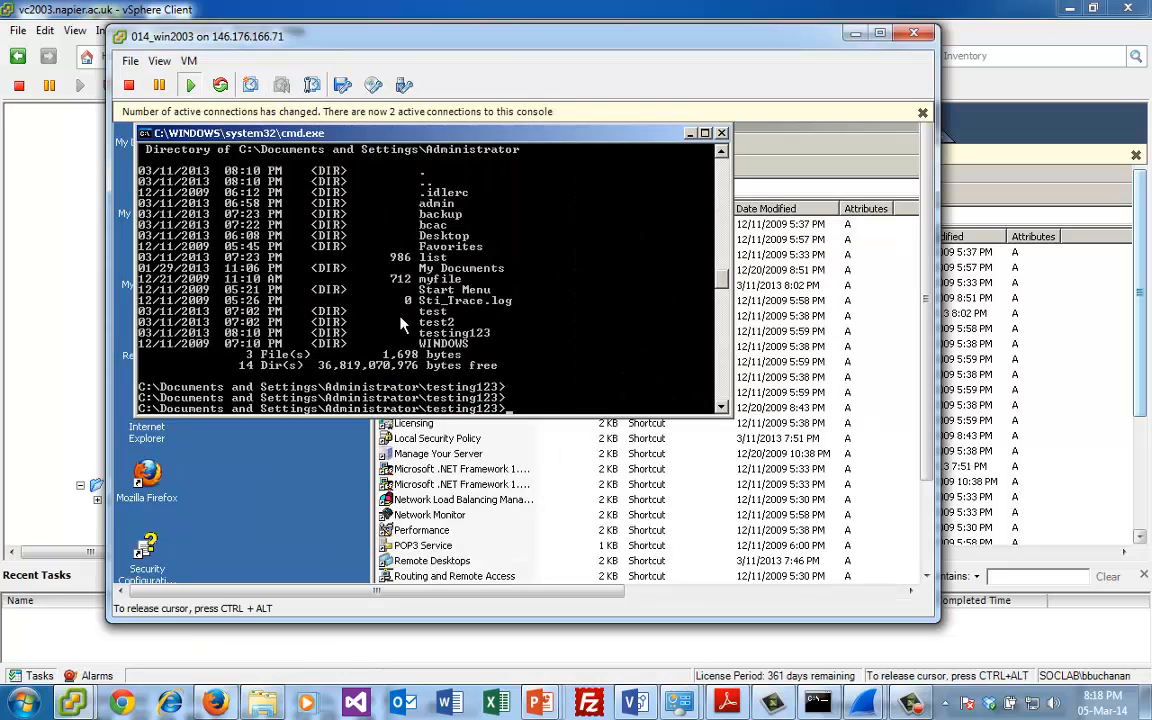
- In the 014_win2003 command prompt, change to C:\Inetpub\wwwroot and list its contents with dir
{"action": "type", "text": "cd \\inetpub"}
{"action": "key", "text": "Return"}
{"action": "type", "text": "cd w"}
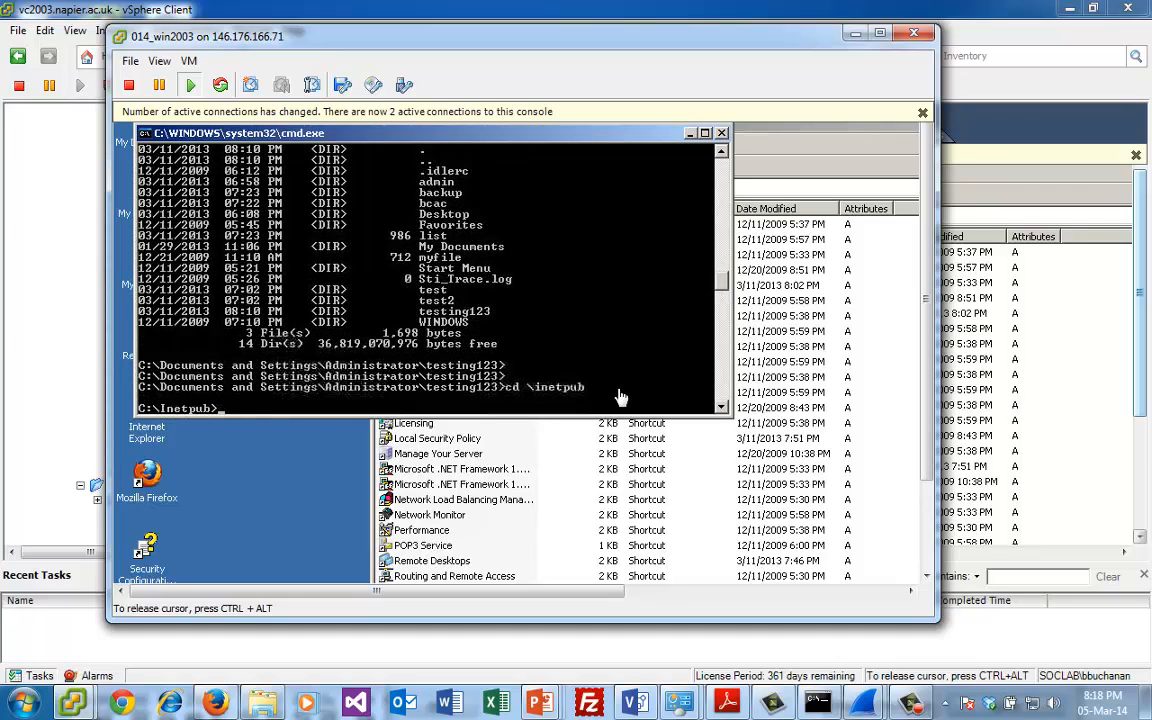
{"action": "type", "text": "wwroot"}
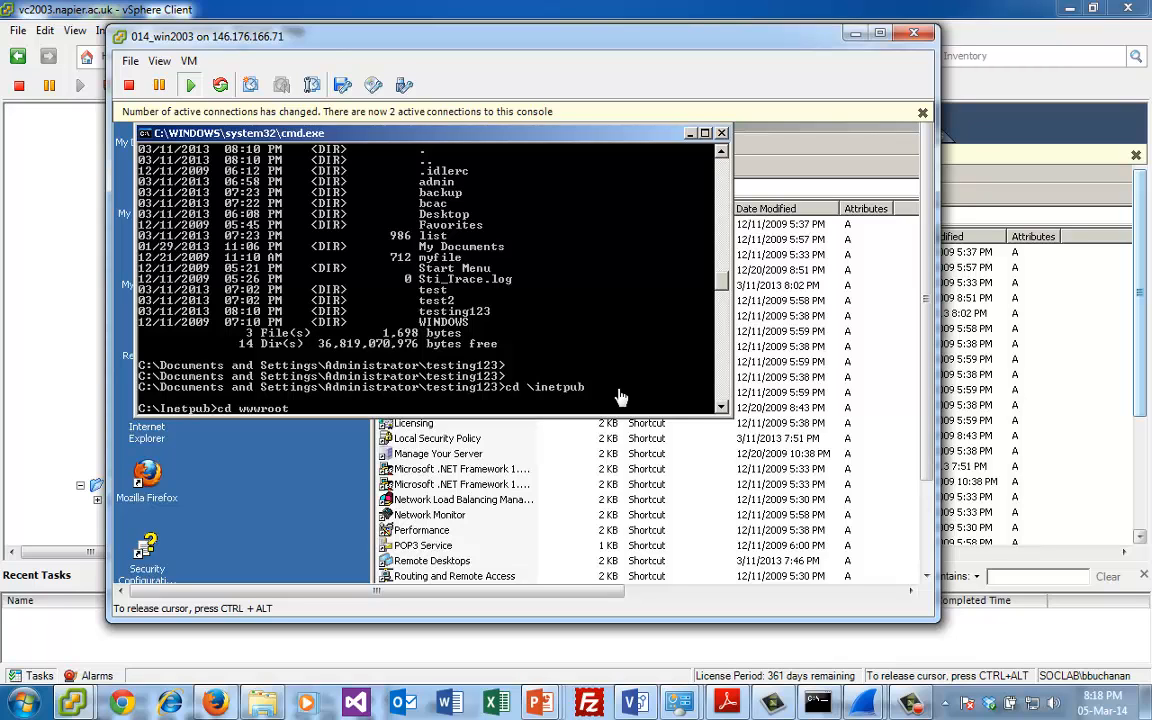
{"action": "key", "text": "Return"}
{"action": "type", "text": "dir"}
{"action": "key", "text": "Return"}
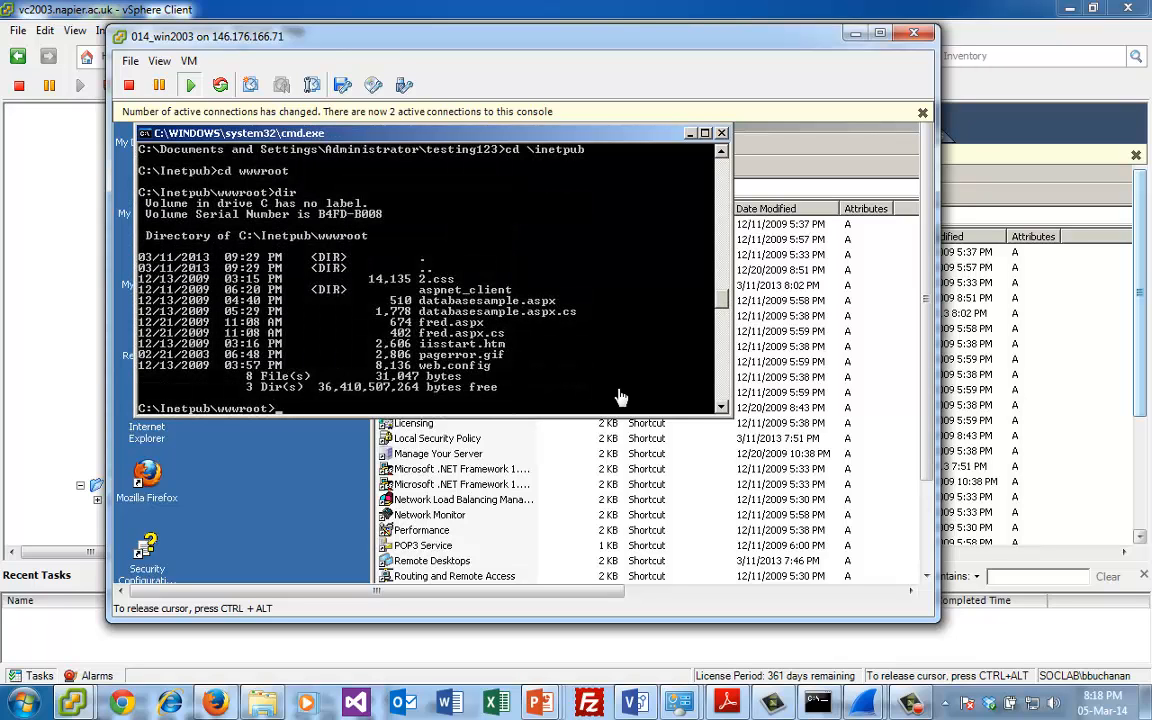
- Show the file attributes in wwwroot with attrib and list its hidden entries with dir /ah
{"action": "type", "text": "attrib"}
{"action": "key", "text": "Return"}
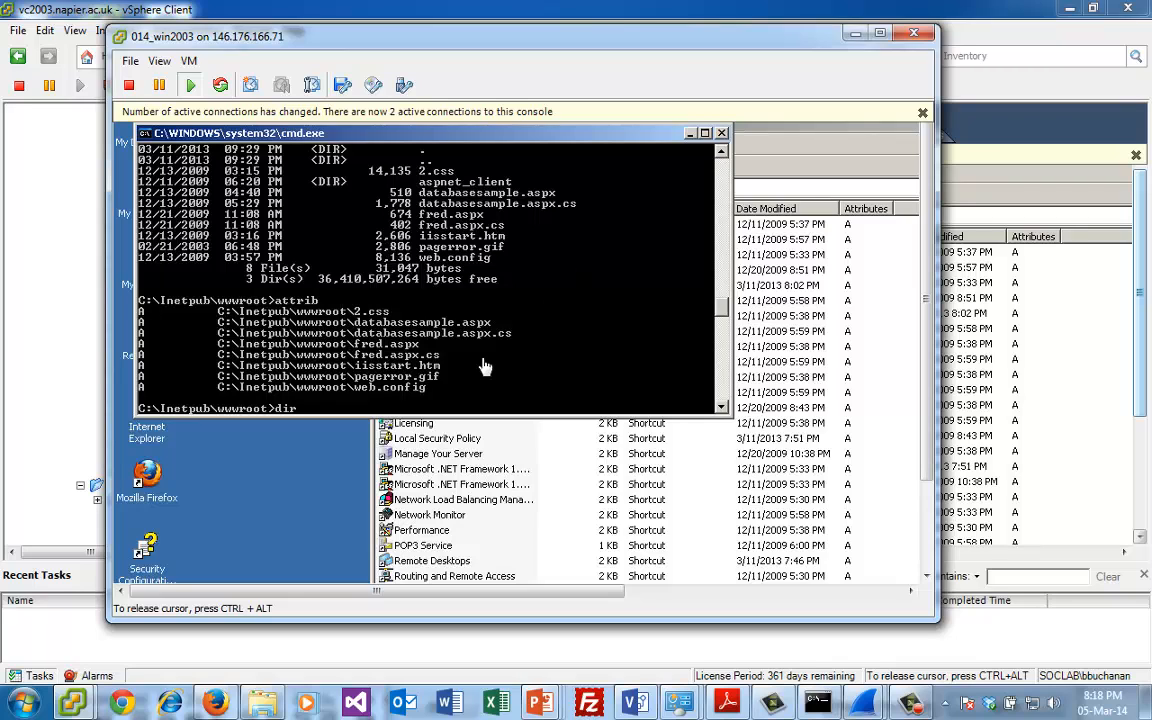
{"action": "key", "text": "Return"}
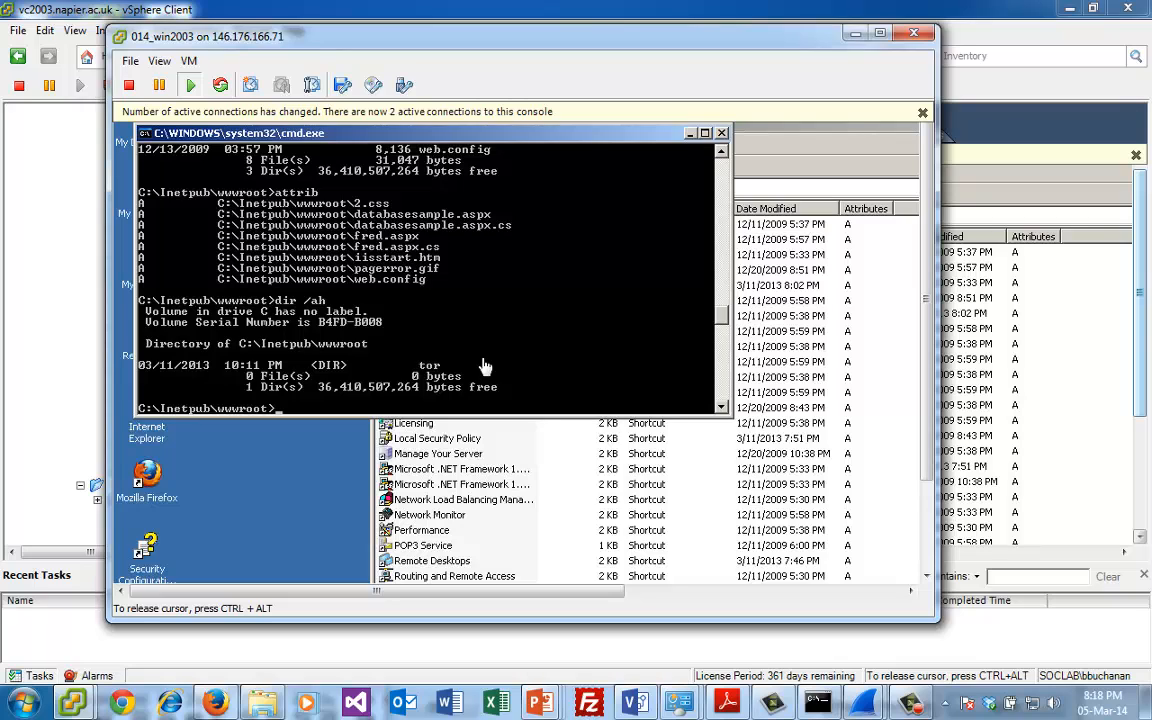
- Change to the hidden tor directory and list its contents with dir and with dir /ah
{"action": "type", "text": "cd top"}
{"action": "key", "text": "Return"}
{"action": "type", "text": "cd to"}
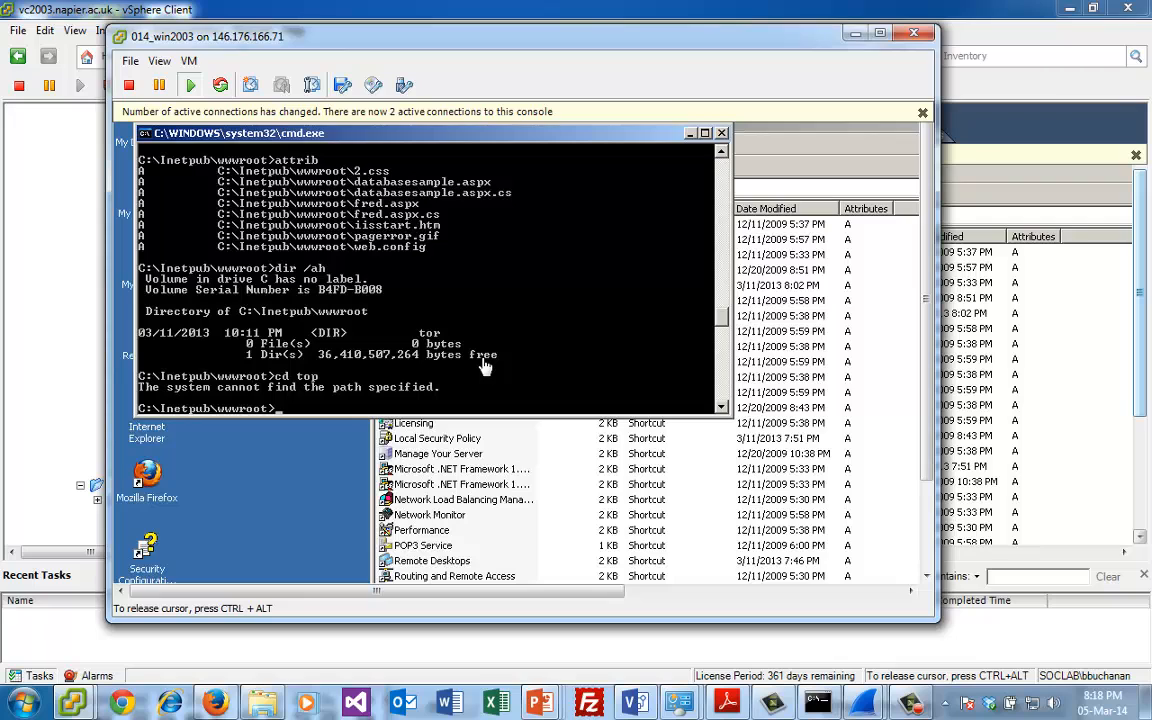
{"action": "type", "text": "r"}
{"action": "key", "text": "Return"}
{"action": "type", "text": "dir"}
{"action": "key", "text": "Return"}
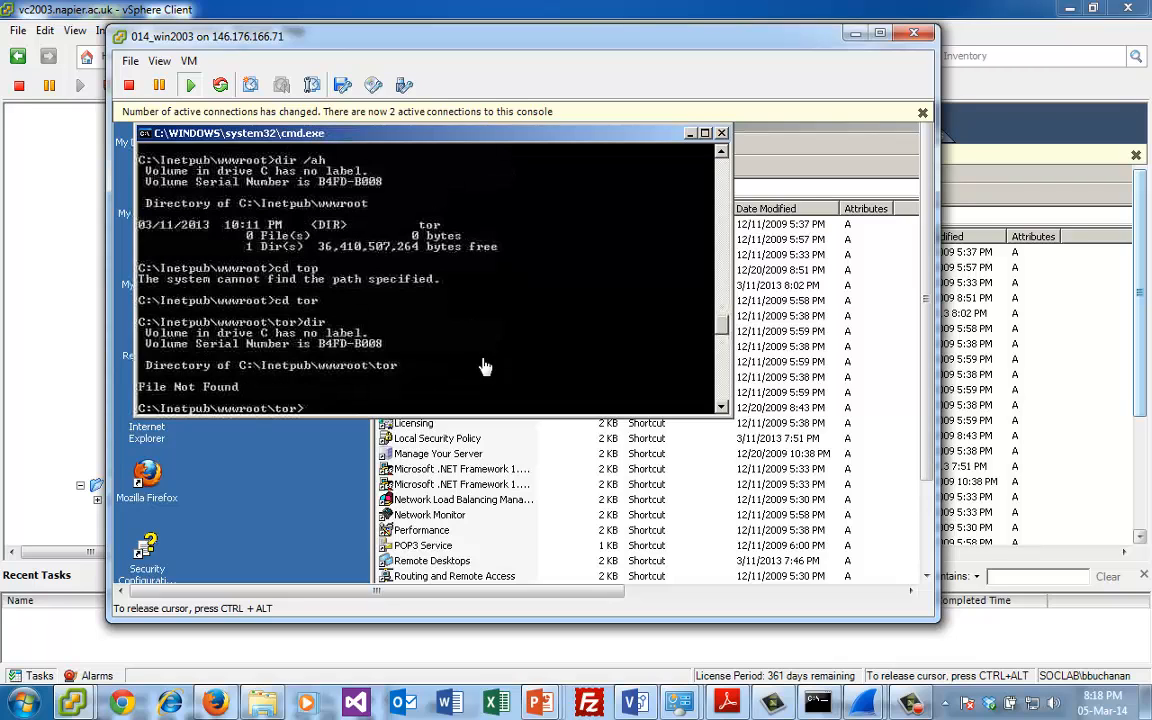
{"action": "type", "text": "dir "}
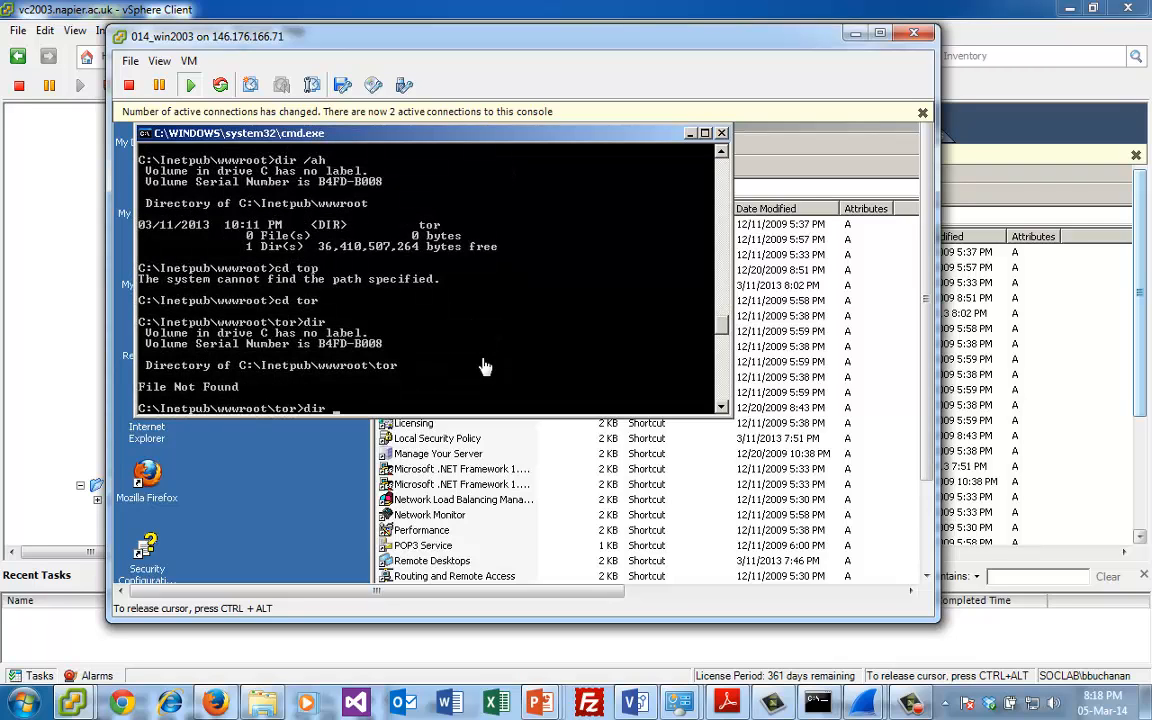
{"action": "type", "text": "/ah"}
{"action": "key", "text": "Return"}
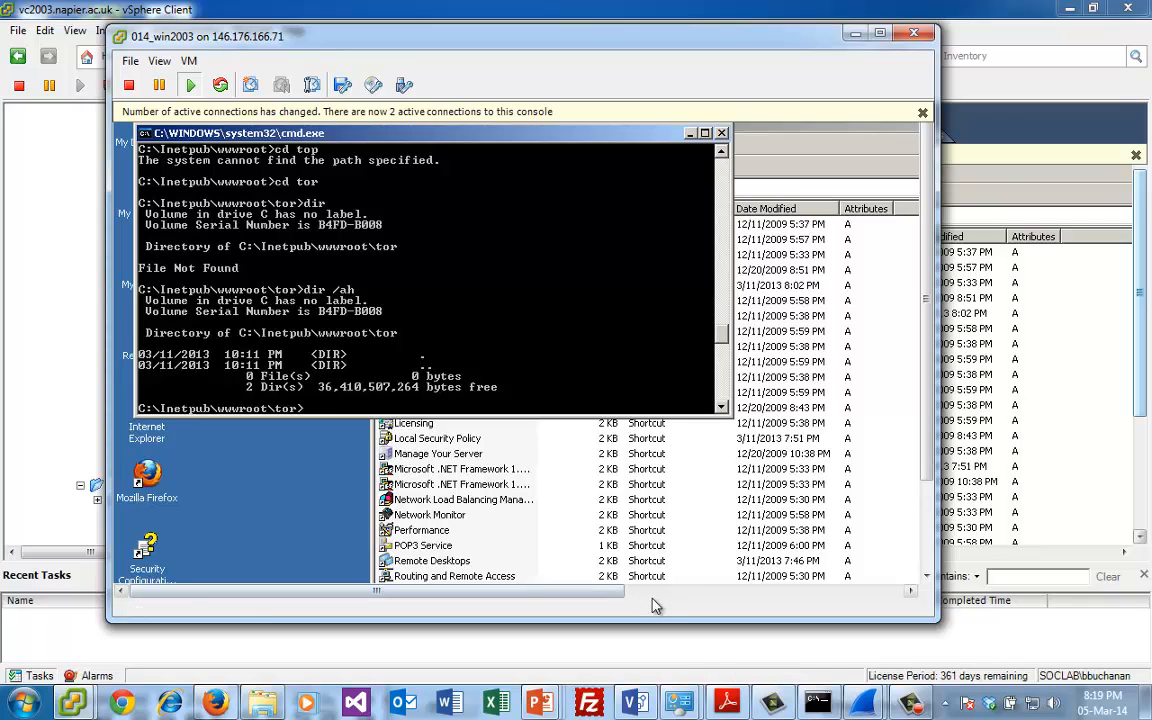
- Switch to newtrace.pcap in Wireshark and filter the capture with tcp.port==25
{"action": "left_click", "coordinate": [990, 185]}
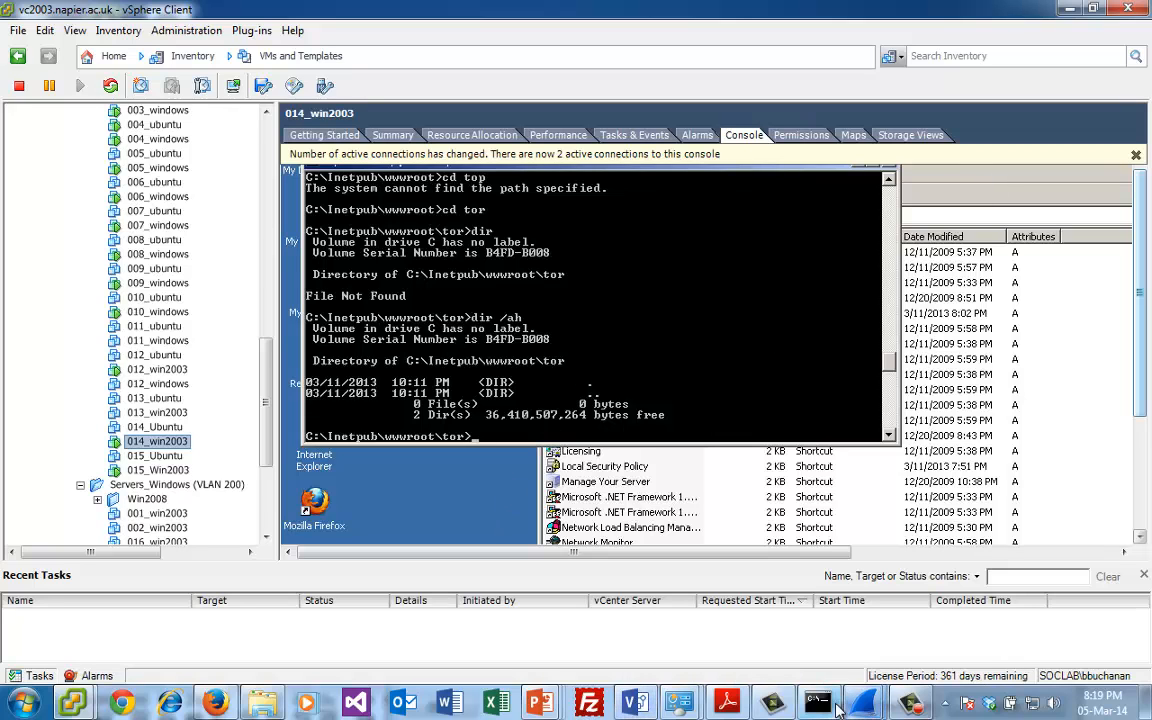
{"action": "mouse_move", "coordinate": [863, 703]}
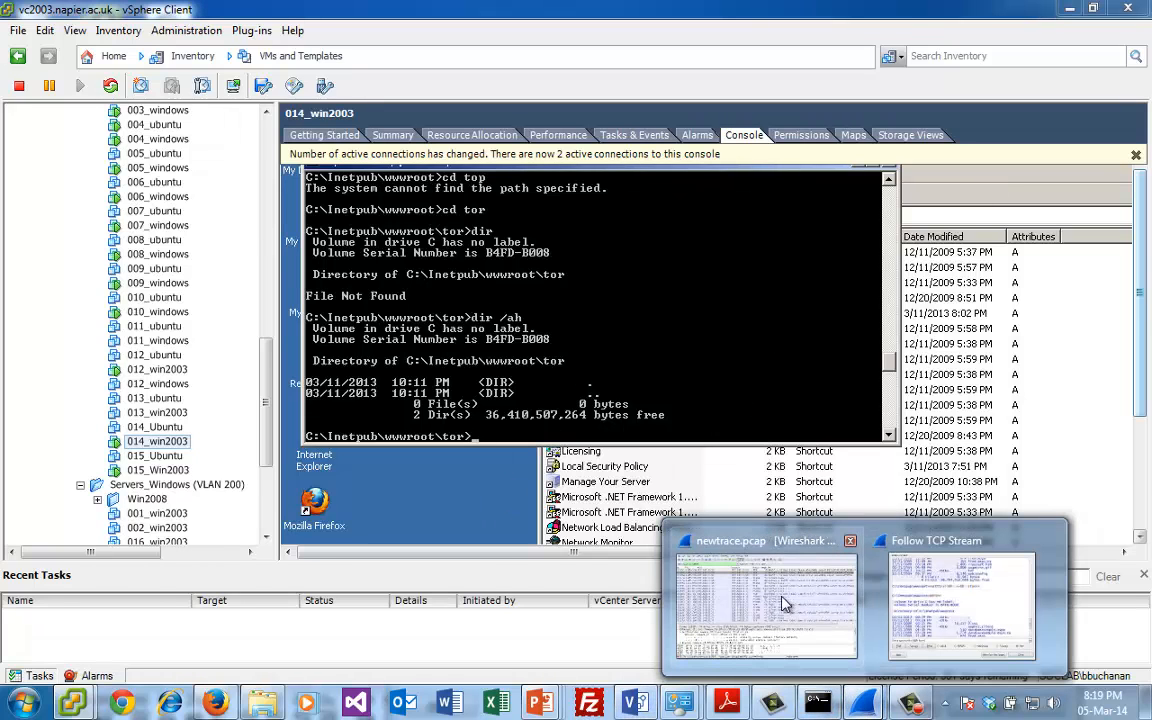
{"action": "left_click", "coordinate": [760, 557]}
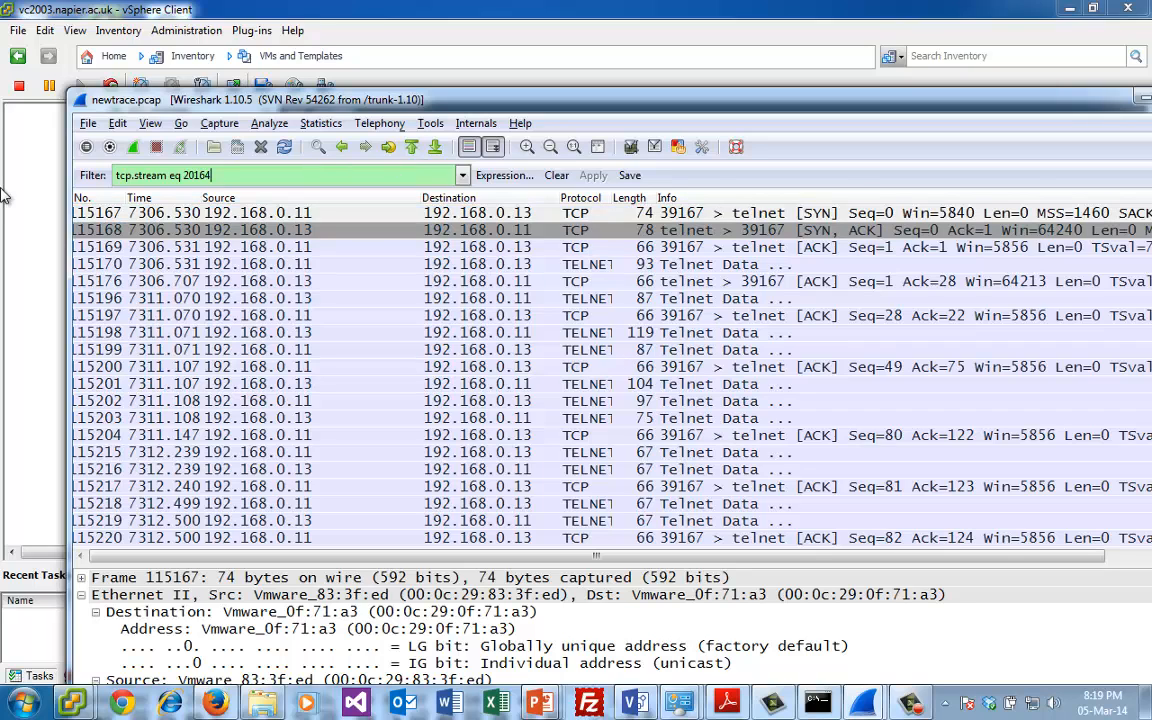
{"action": "key", "text": "BackSpace"}
{"action": "key", "text": "BackSpace"}
{"action": "key", "text": "BackSpace"}
{"action": "key", "text": "BackSpace"}
{"action": "key", "text": "BackSpace"}
{"action": "key", "text": "BackSpace"}
{"action": "key", "text": "BackSpace"}
{"action": "key", "text": "BackSpace"}
{"action": "key", "text": "BackSpace"}
{"action": "key", "text": "BackSpace"}
{"action": "key", "text": "BackSpace"}
{"action": "key", "text": "BackSpace"}
{"action": "key", "text": "BackSpace"}
{"action": "key", "text": "BackSpace"}
{"action": "key", "text": "BackSpace"}
{"action": "key", "text": "BackSpace"}
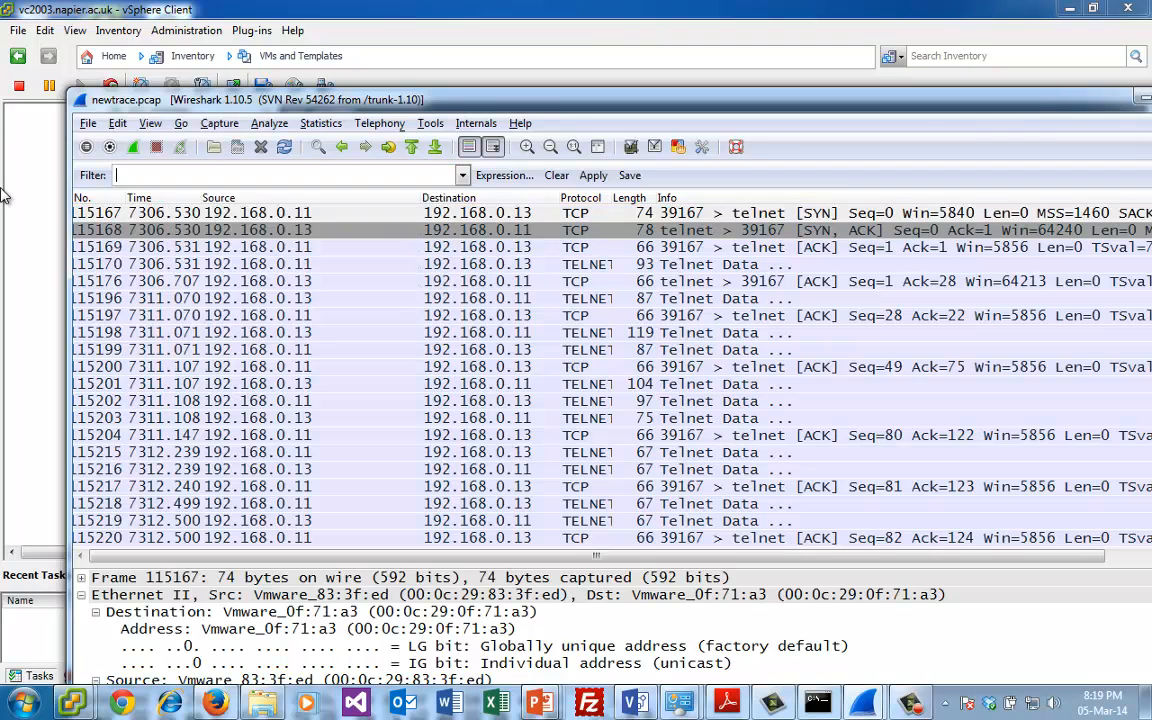
{"action": "type", "text": "ort==25"}
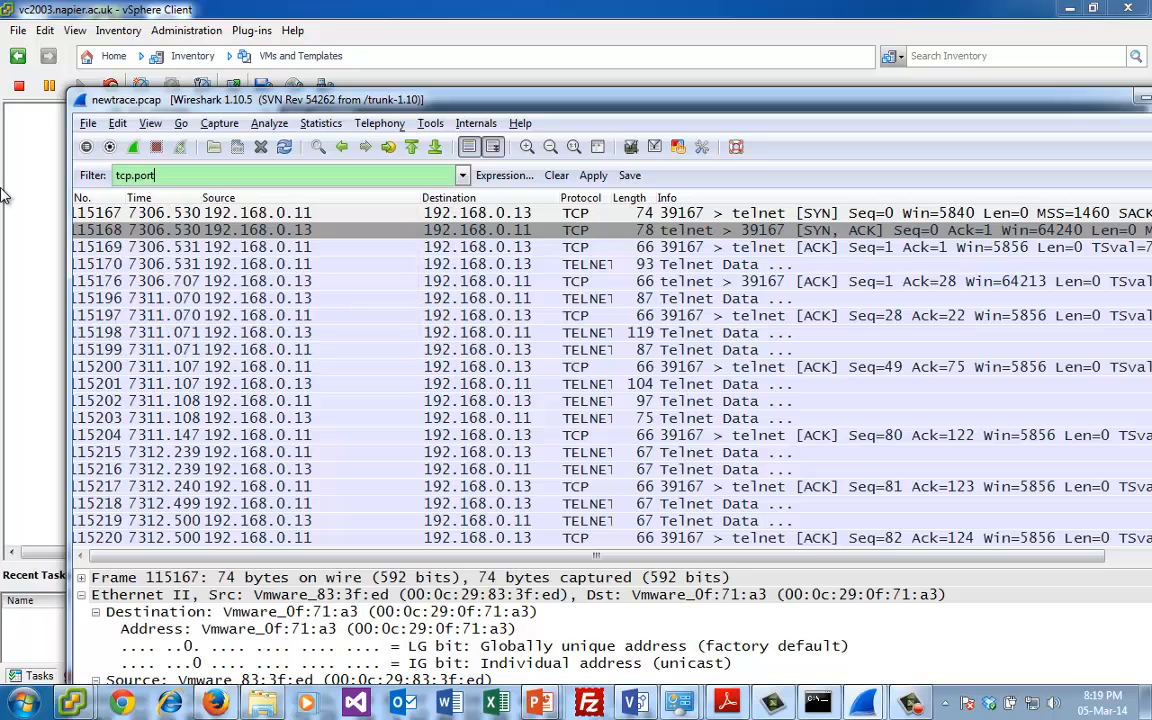
{"action": "key", "text": "Return"}
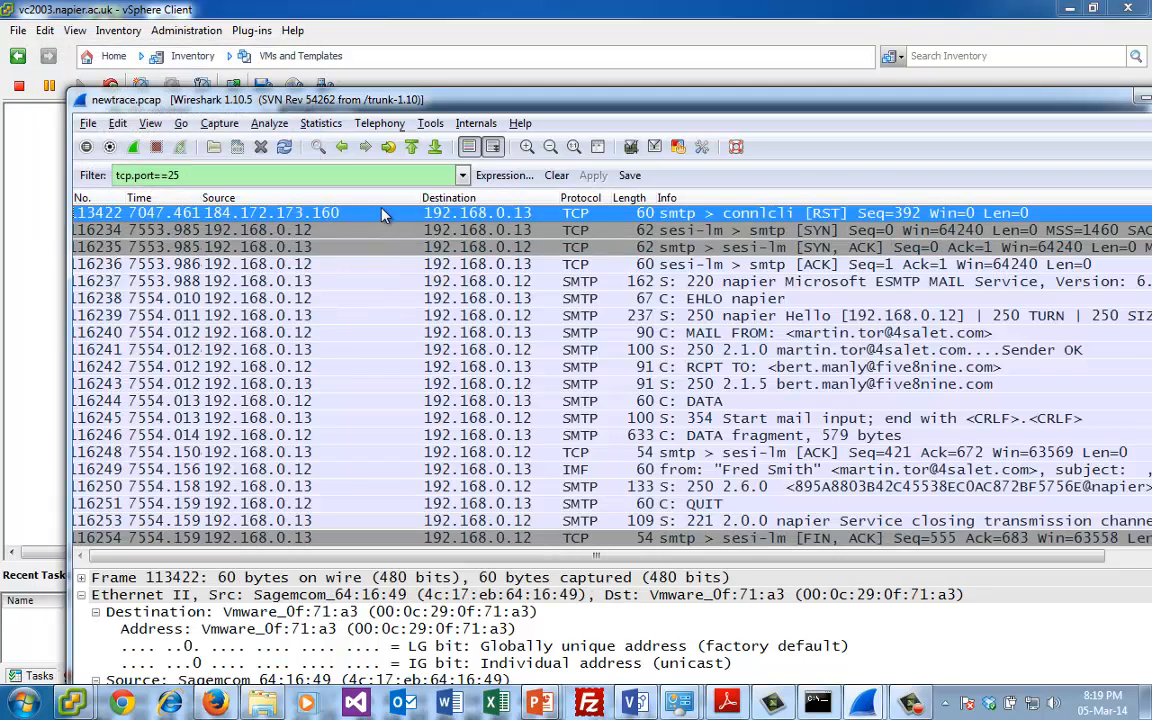
- Follow the TCP stream of SMTP packet 116237 from 192.168.0.13 to 192.168.0.12
{"action": "left_click", "coordinate": [421, 283]}
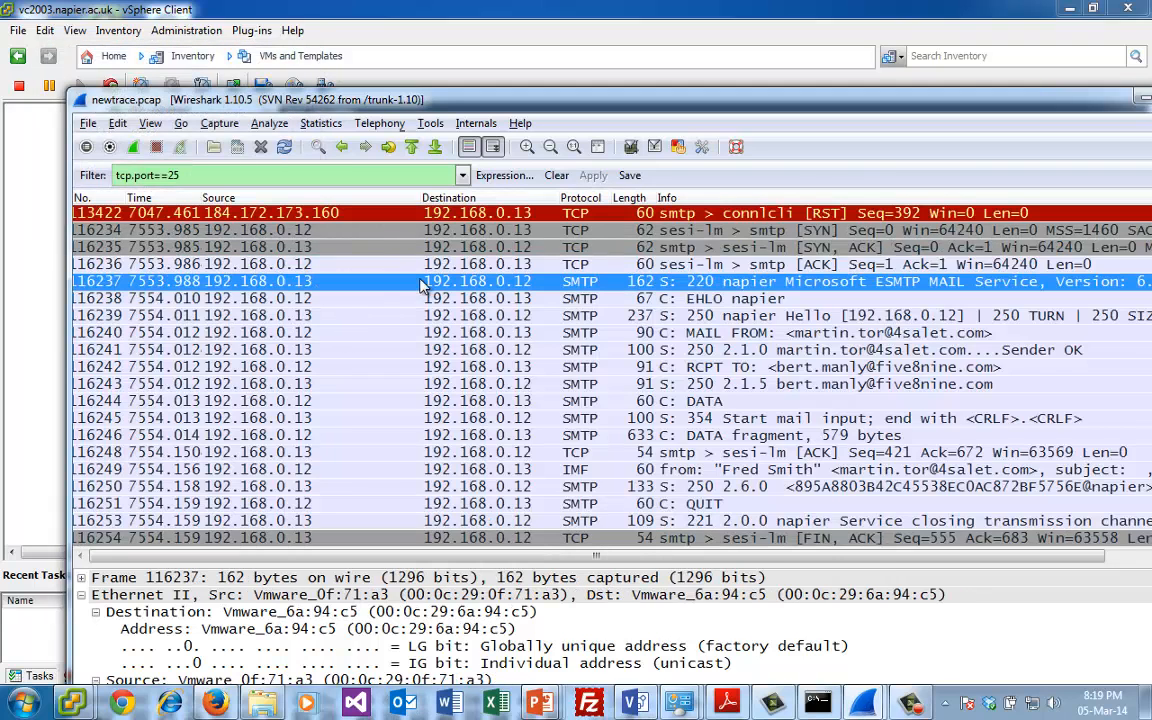
{"action": "right_click", "coordinate": [421, 285]}
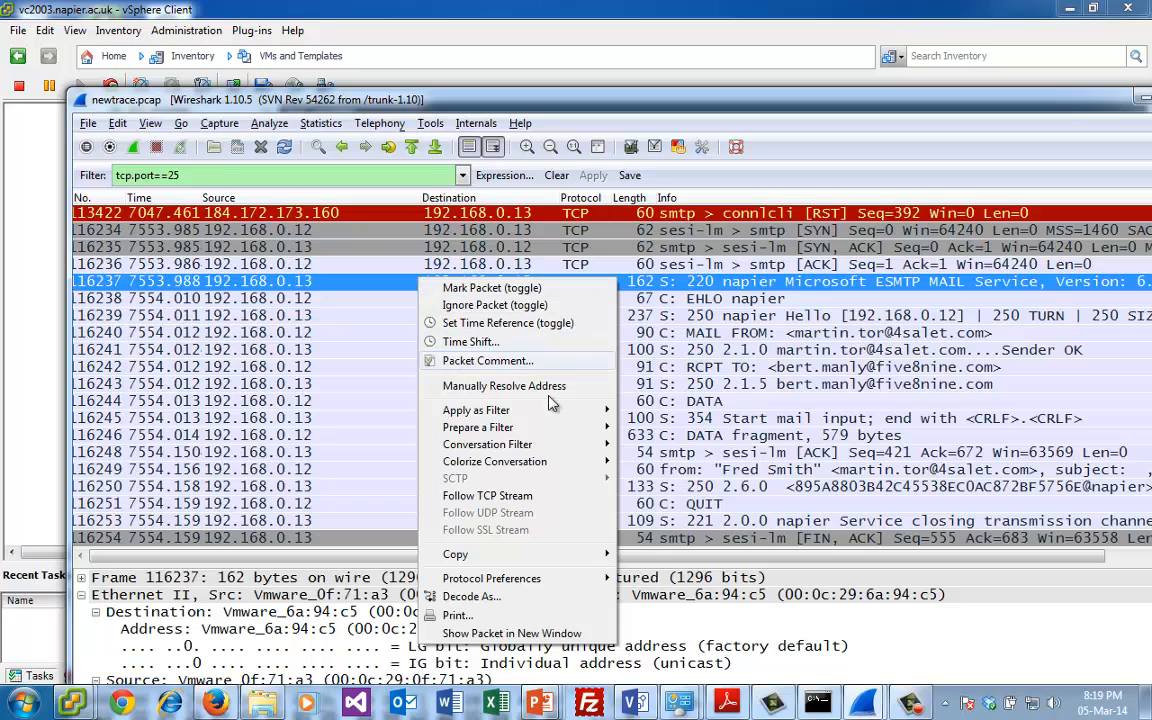
{"action": "left_click", "coordinate": [488, 496]}
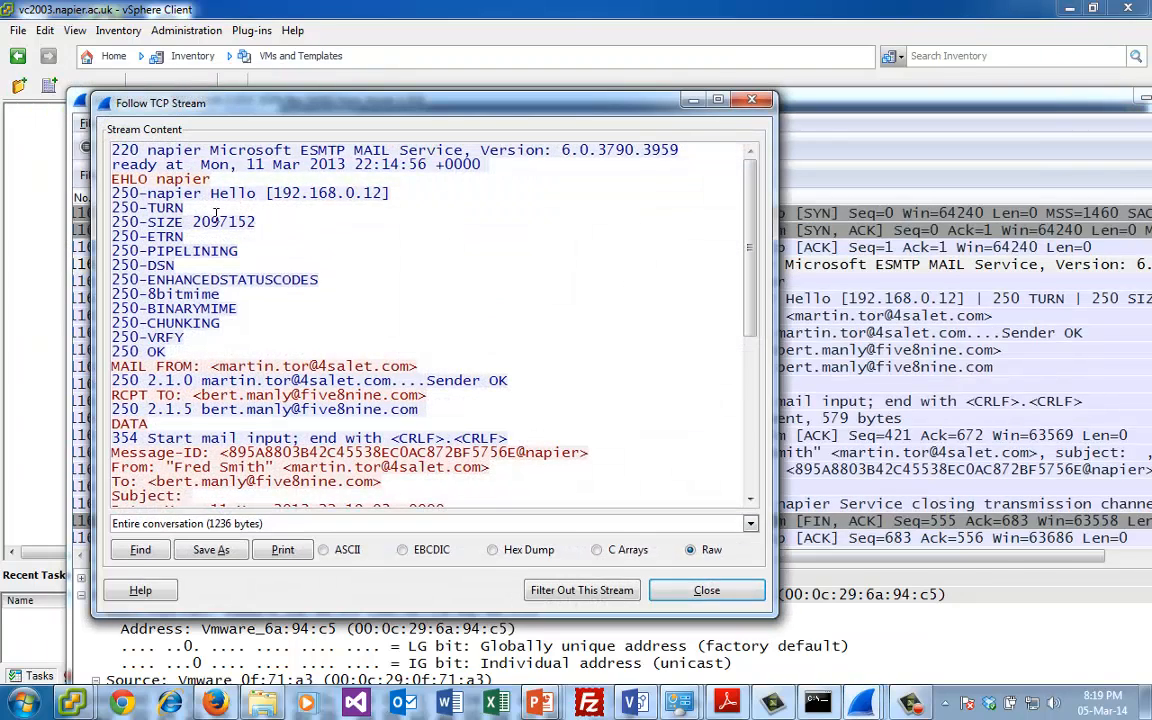
- Examine the EHLO greeting and the sender and recipient addresses in the followed SMTP stream
{"action": "left_click_drag", "start_coordinate": [211, 179], "coordinate": [112, 190]}
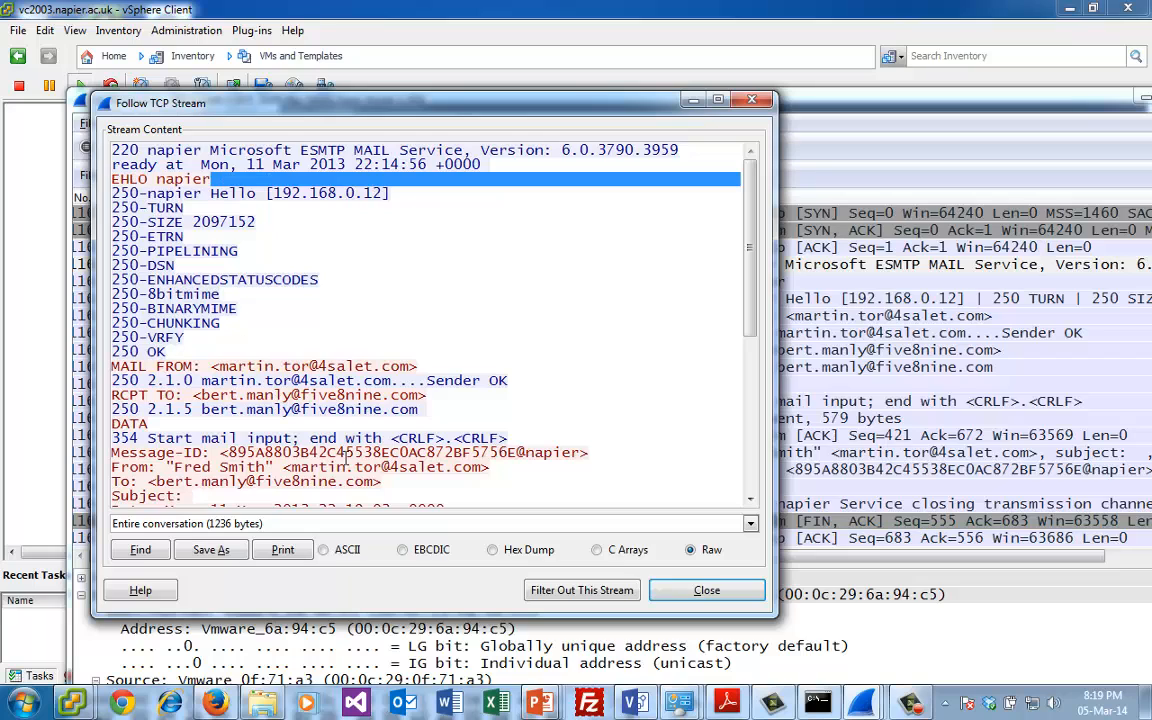
{"action": "left_click", "coordinate": [381, 277]}
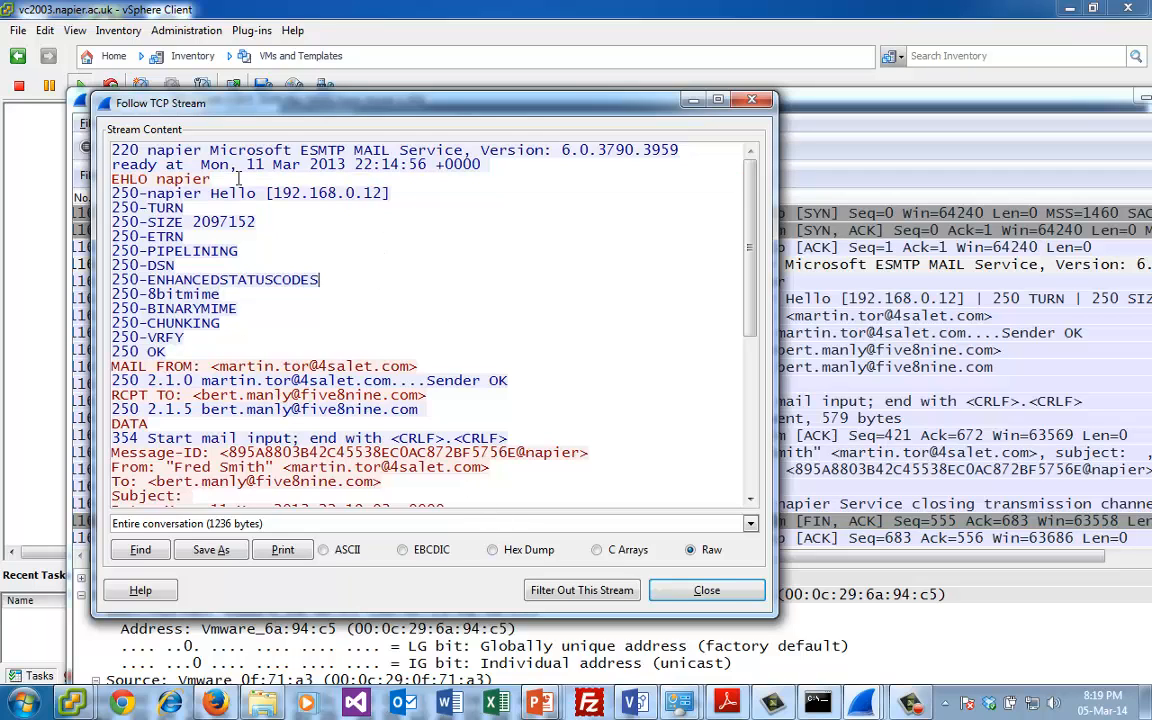
{"action": "left_click_drag", "start_coordinate": [231, 178], "coordinate": [119, 180]}
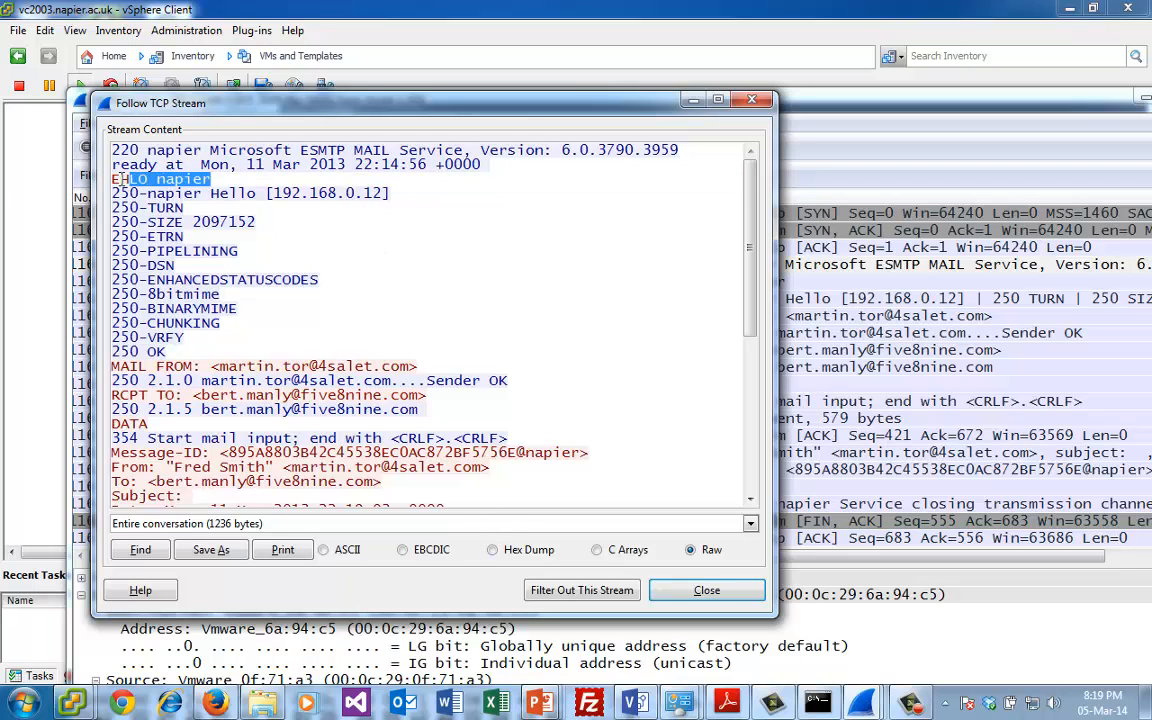
{"action": "left_click", "coordinate": [224, 170]}
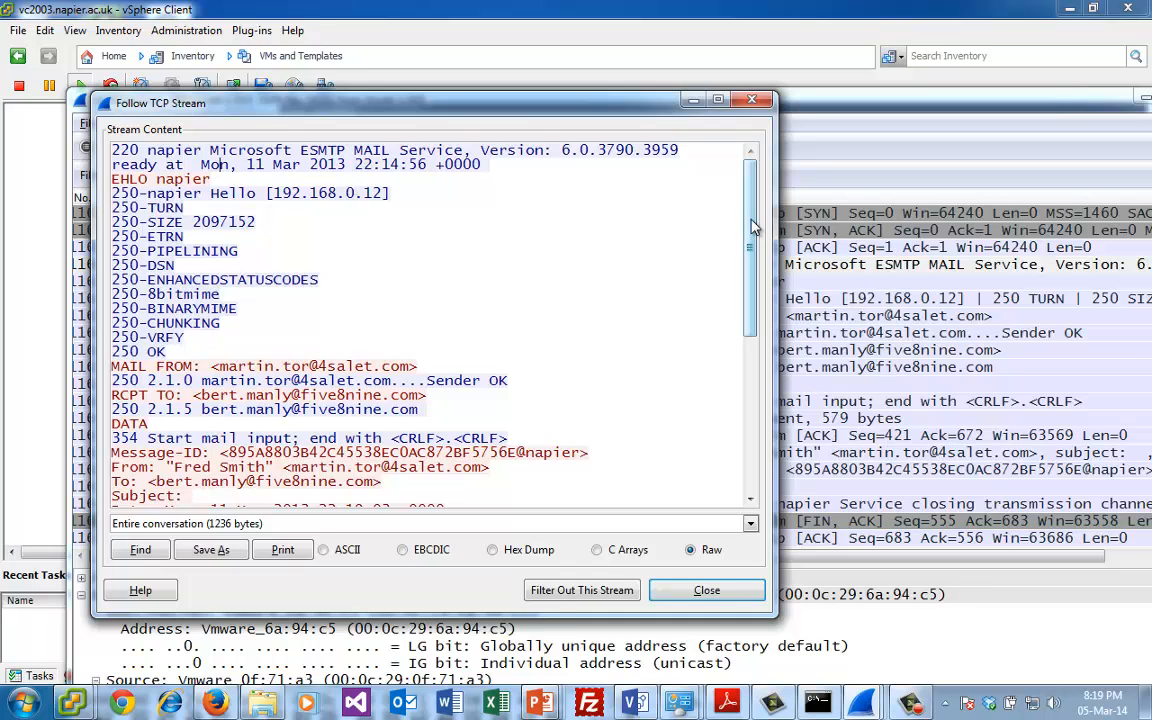
{"action": "scroll", "coordinate": [451, 341], "scroll_direction": "down", "scroll_amount": 2}
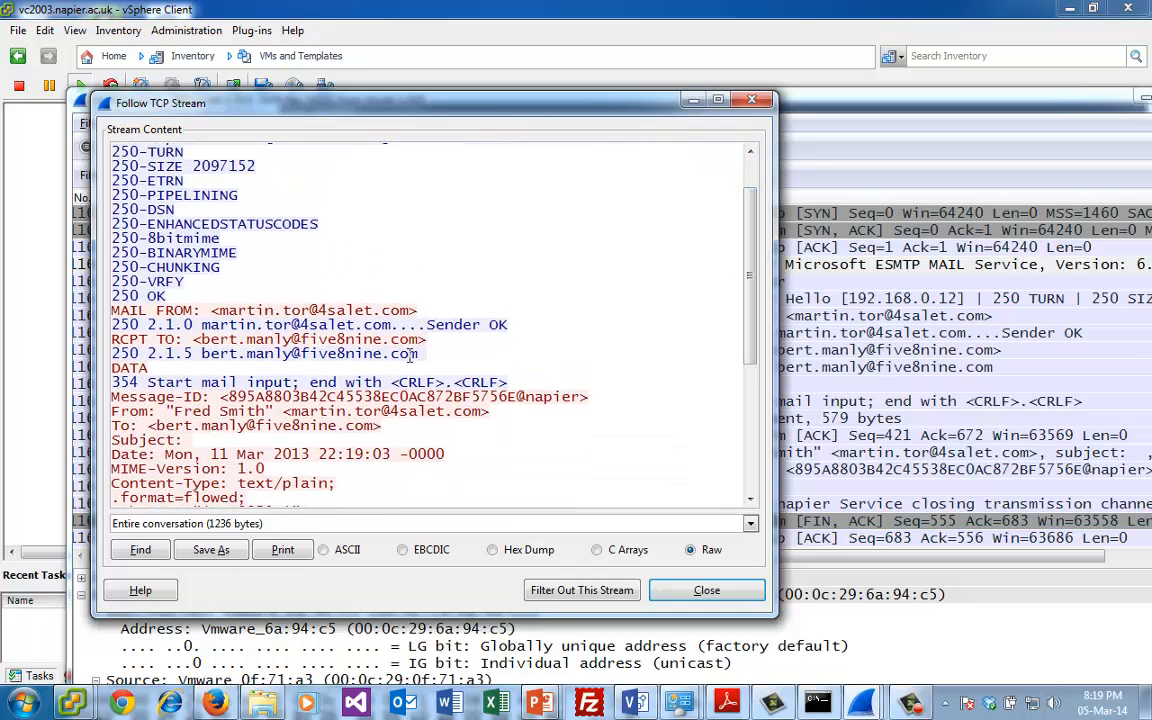
{"action": "left_click_drag", "start_coordinate": [428, 311], "coordinate": [211, 311]}
{"action": "left_click_drag", "start_coordinate": [427, 340], "coordinate": [197, 346]}
{"action": "left_click", "coordinate": [385, 381]}
{"action": "scroll", "coordinate": [752, 382], "scroll_direction": "down", "scroll_amount": 1}
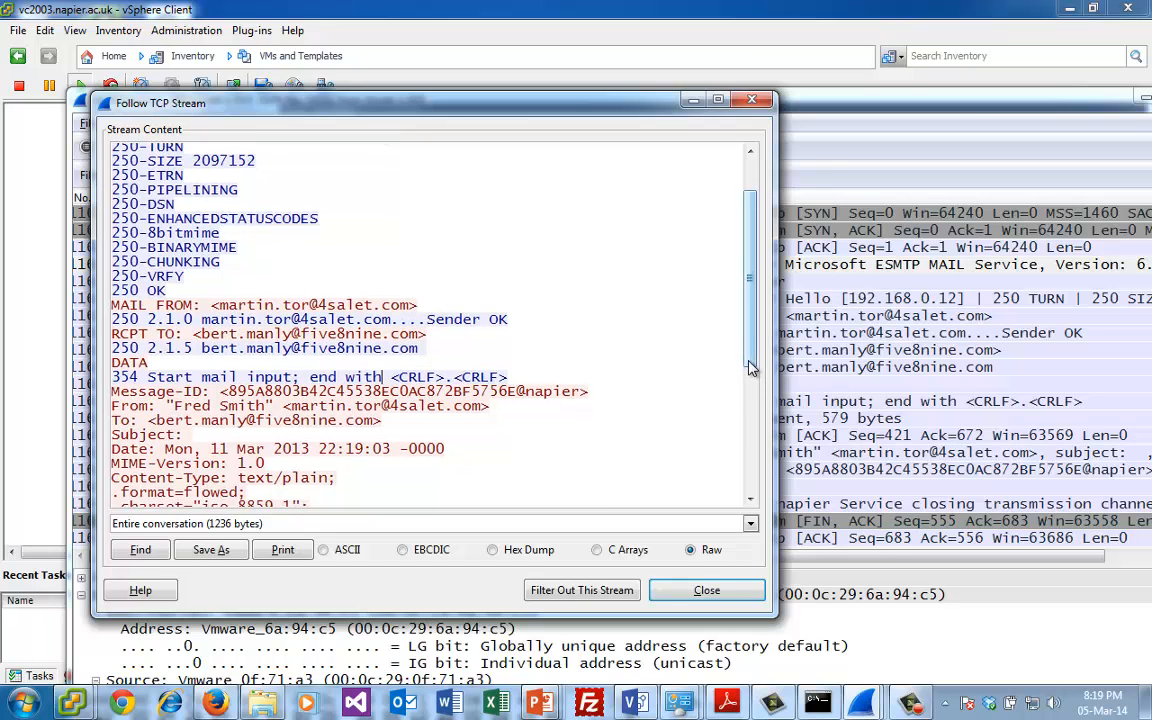
- Examine the message body, the terminating dot and the server's delivery reply in the SMTP stream, and close the stream window
{"action": "left_click_drag", "start_coordinate": [752, 382], "coordinate": [752, 494]}
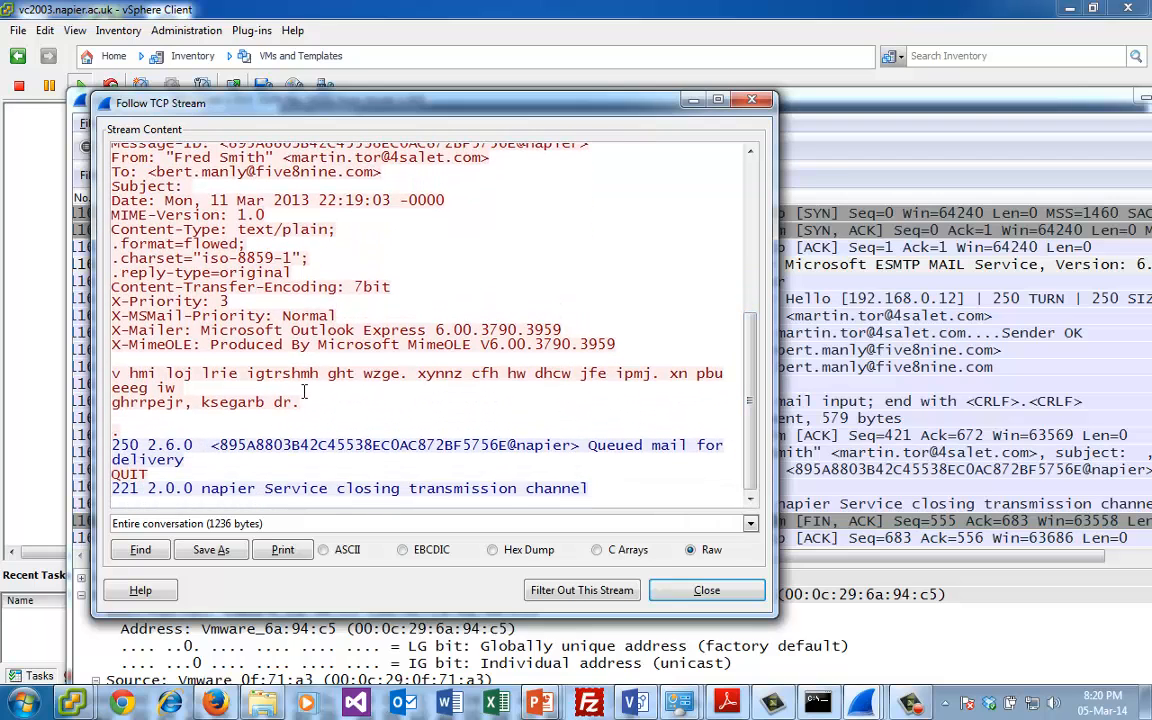
{"action": "left_click_drag", "start_coordinate": [316, 402], "coordinate": [110, 373]}
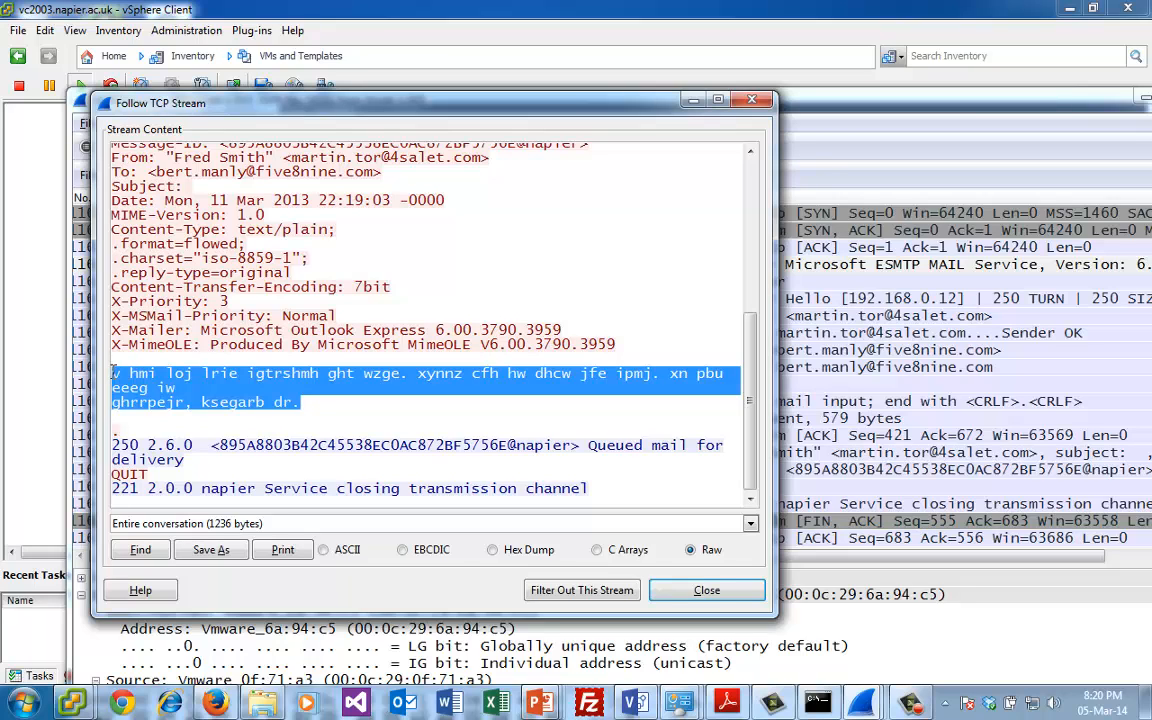
{"action": "double_click", "coordinate": [478, 373]}
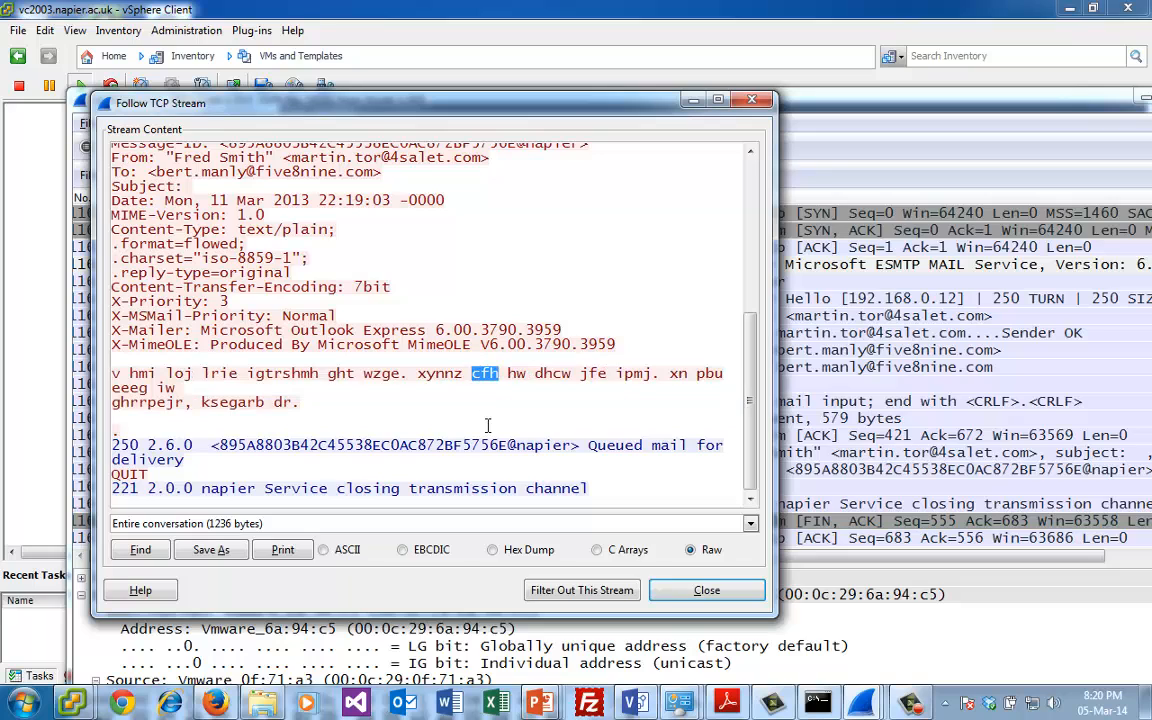
{"action": "double_click", "coordinate": [593, 373]}
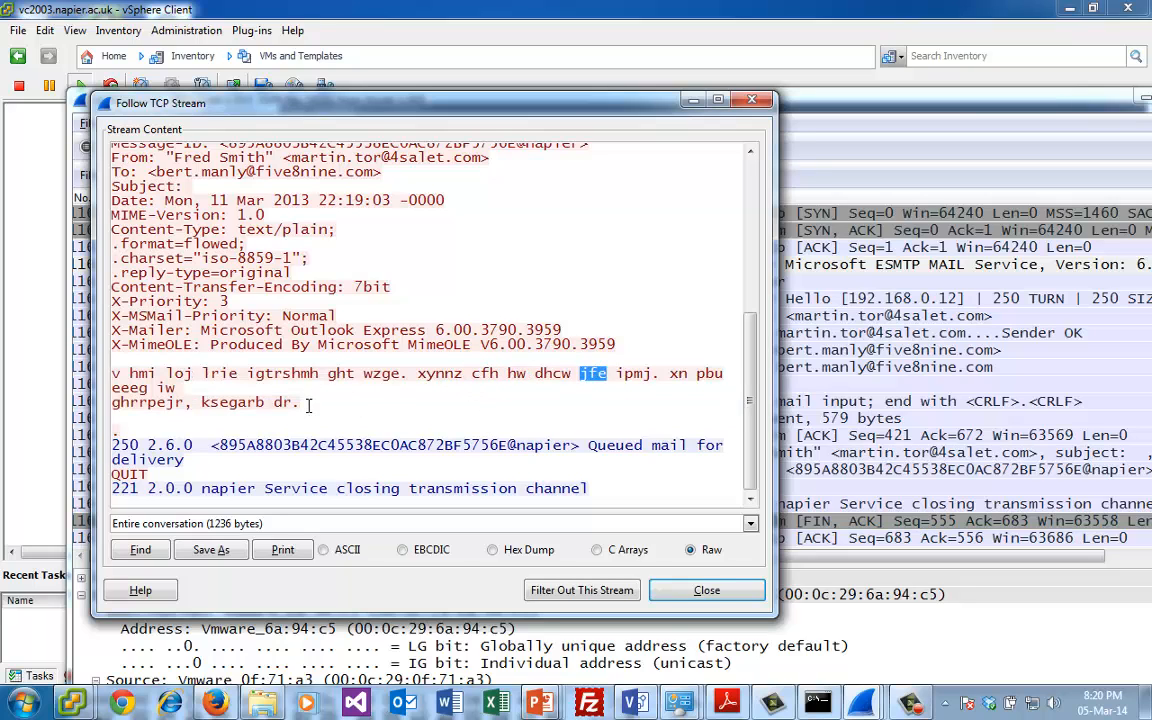
{"action": "left_click_drag", "start_coordinate": [309, 404], "coordinate": [104, 374]}
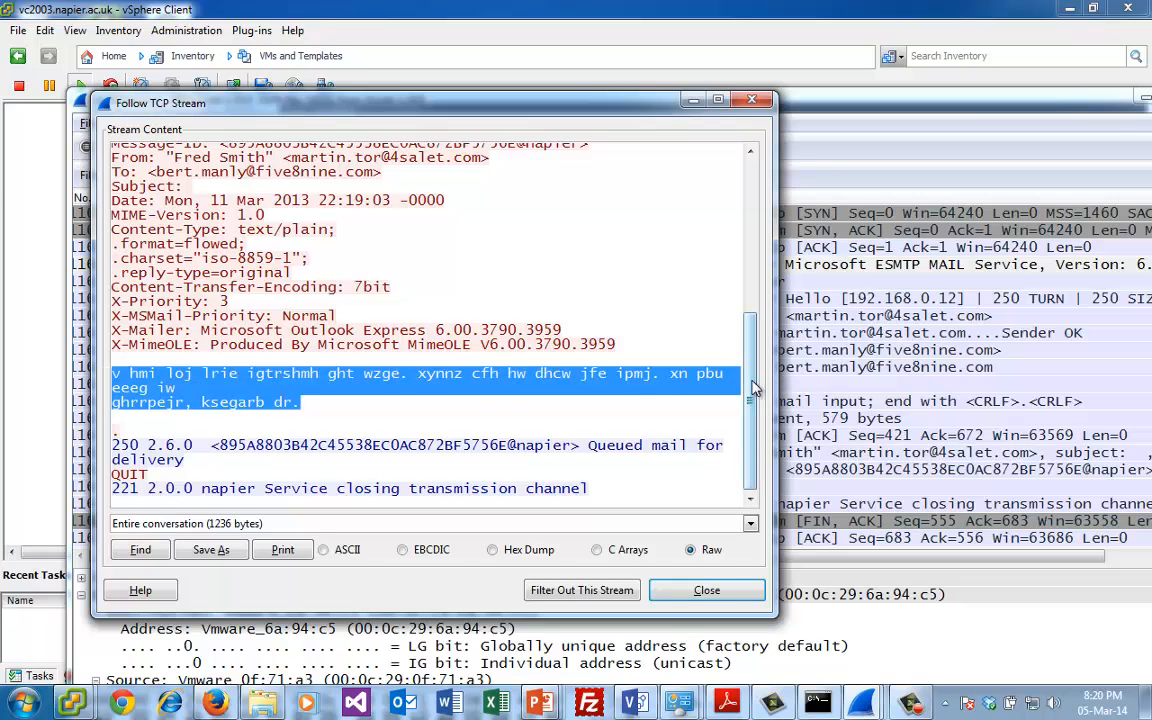
{"action": "left_click_drag", "start_coordinate": [751, 384], "coordinate": [743, 420]}
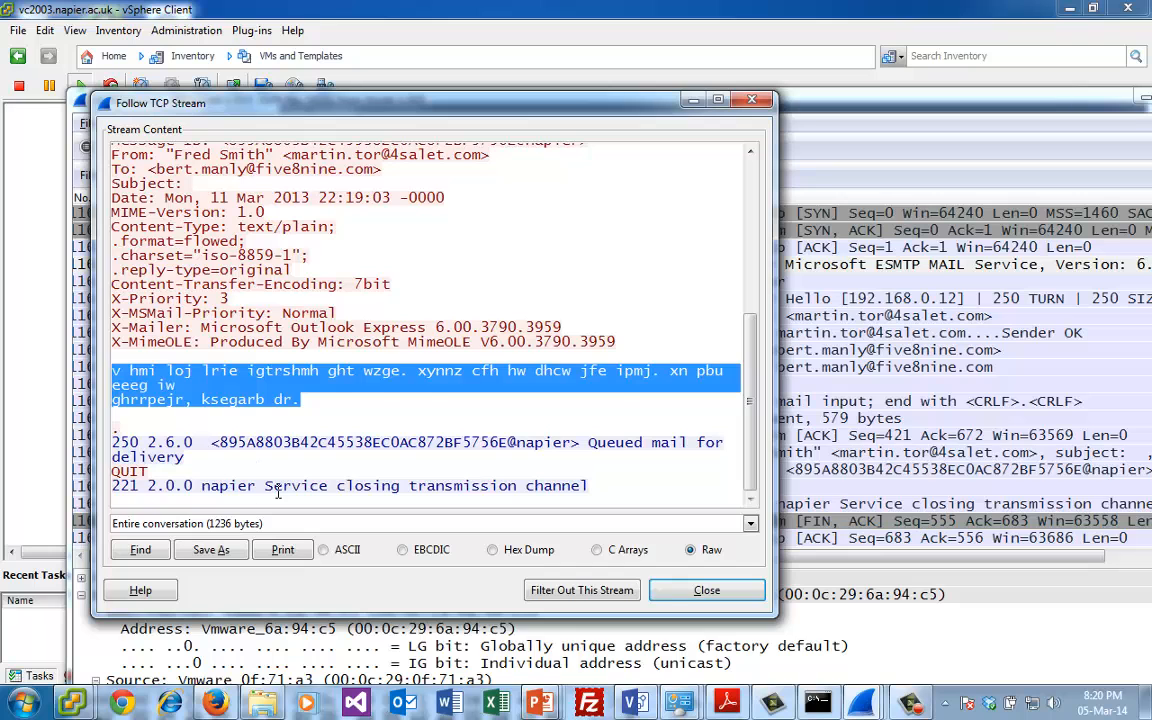
{"action": "left_click", "coordinate": [266, 487]}
{"action": "double_click", "coordinate": [131, 432]}
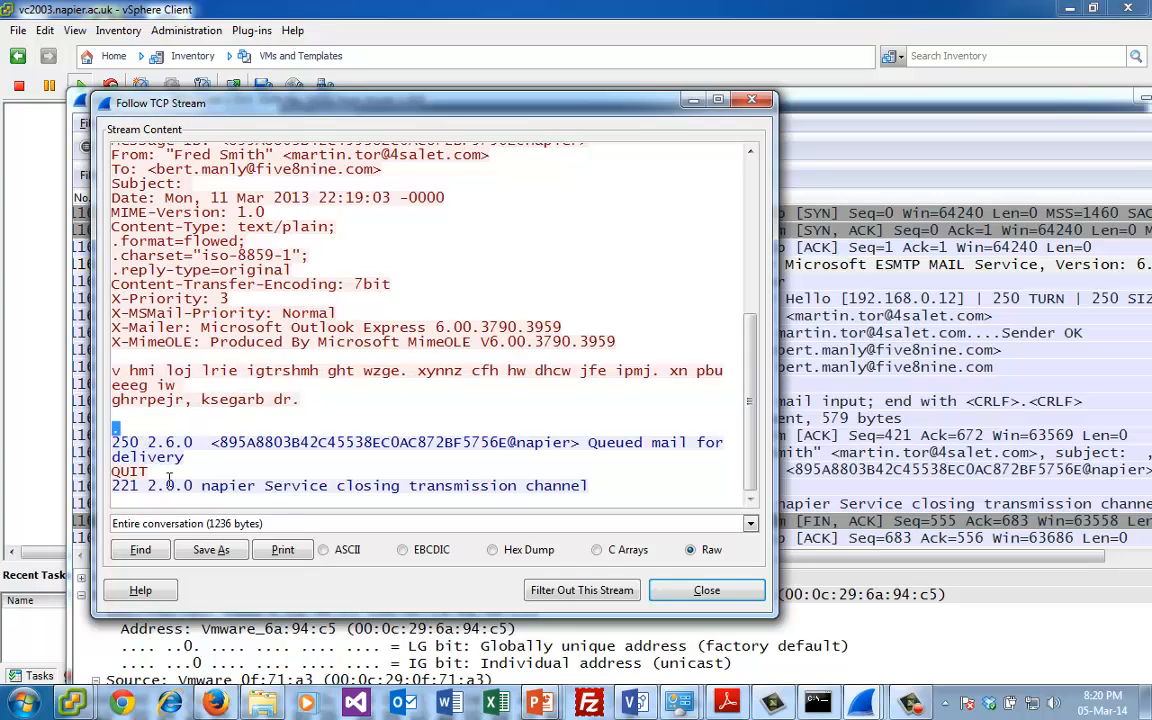
{"action": "left_click_drag", "start_coordinate": [190, 457], "coordinate": [167, 458]}
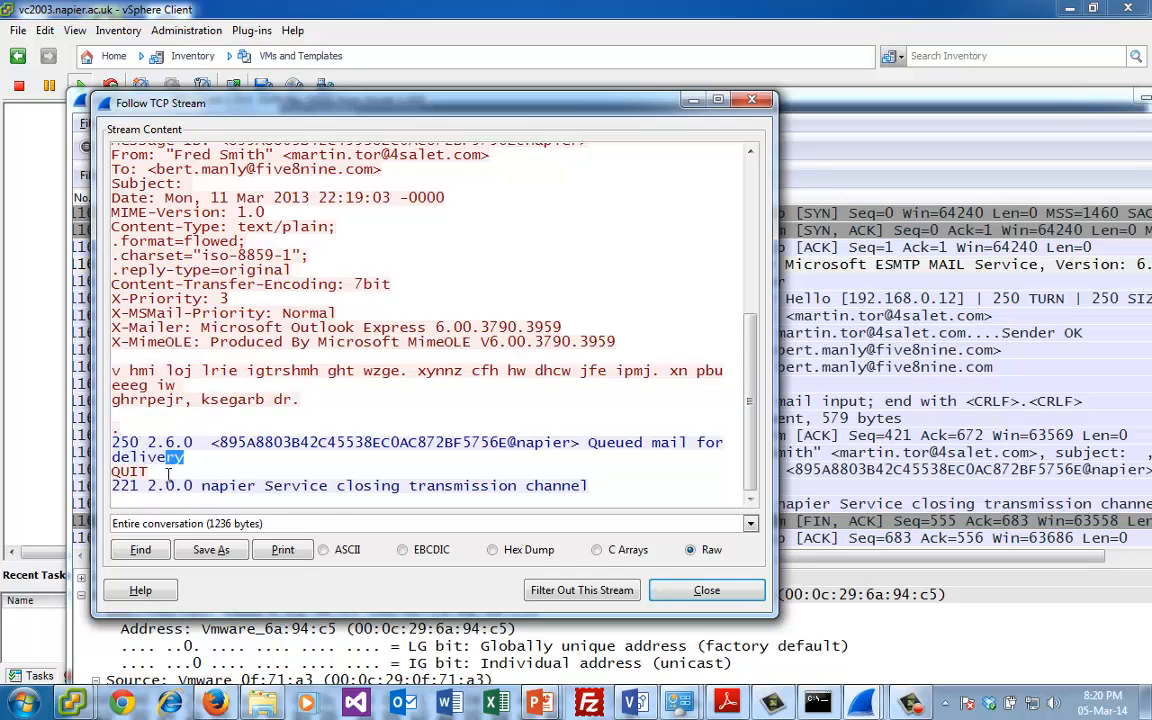
{"action": "left_click", "coordinate": [705, 590]}
- Replace the stream filter on newtrace.pcap with tcp.port==110
{"action": "left_click", "coordinate": [256, 174]}
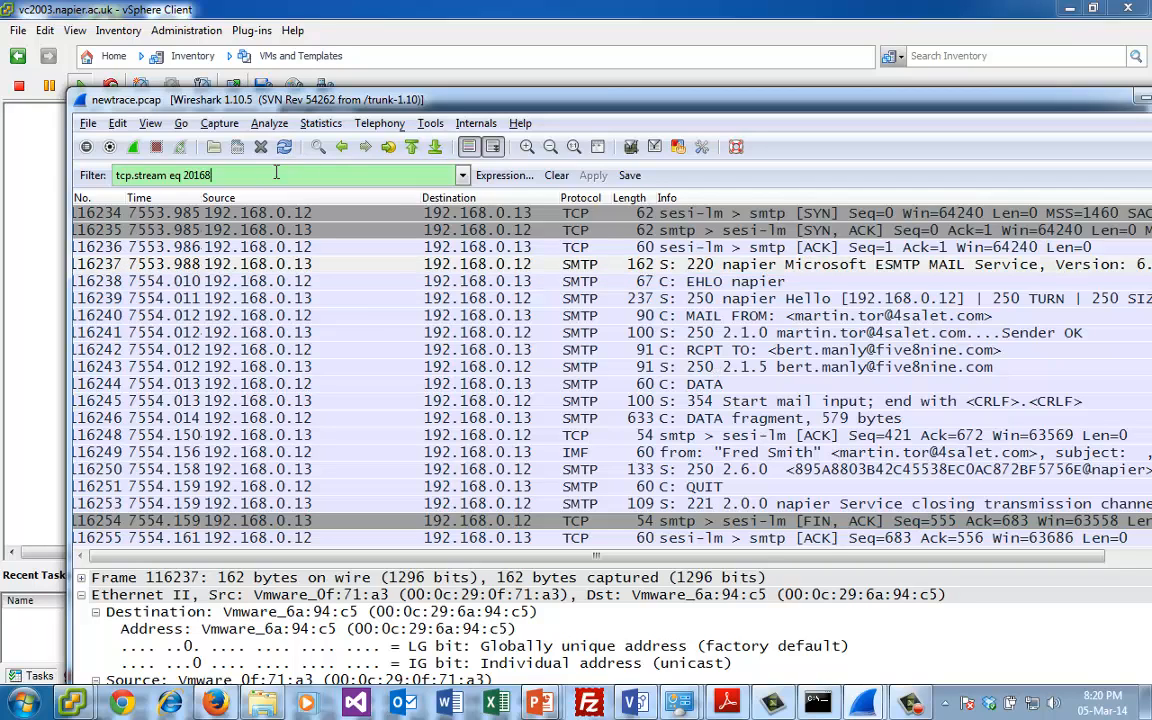
{"action": "key", "text": "ctrl+a"}
{"action": "type", "text": "tcp."}
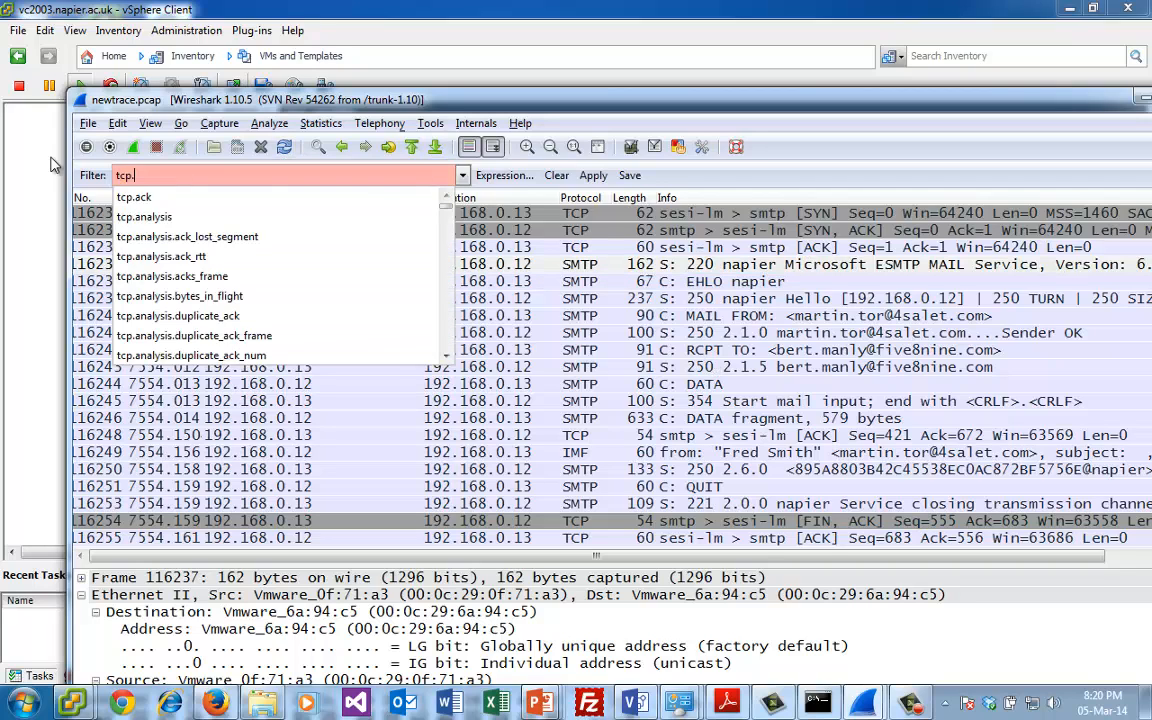
{"action": "type", "text": "port==110"}
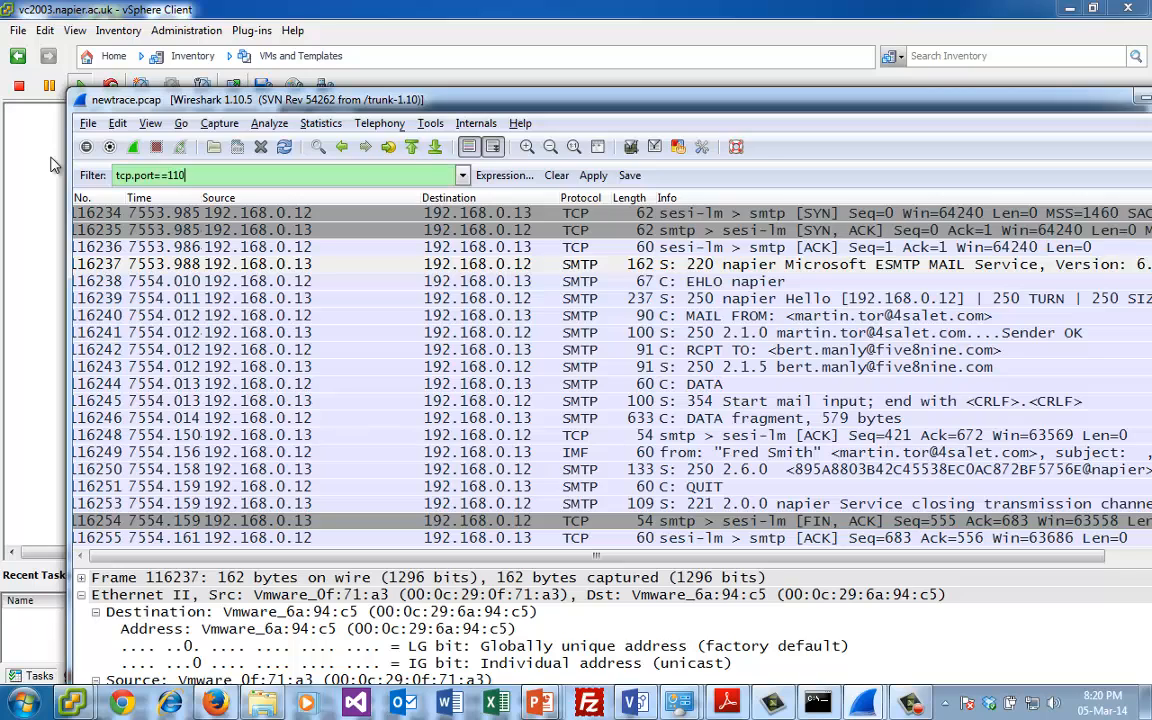
{"action": "key", "text": "Return"}
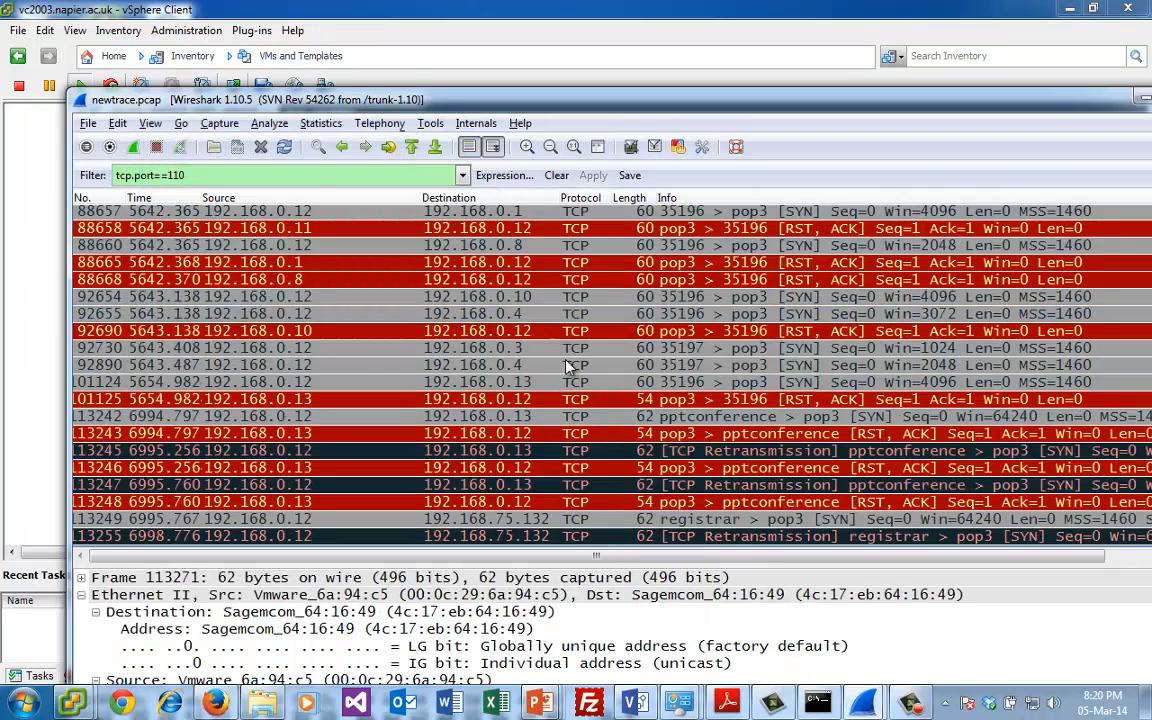
- Look through the last POP3 packets, follow the TCP stream of packet 92890 from 192.168.0.12 to 192.168.0.4, and close the stream window
{"action": "left_click", "coordinate": [604, 486]}
{"action": "key", "text": "Down"}
{"action": "key", "text": "Down"}
{"action": "key", "text": "Down"}
{"action": "key", "text": "Down"}
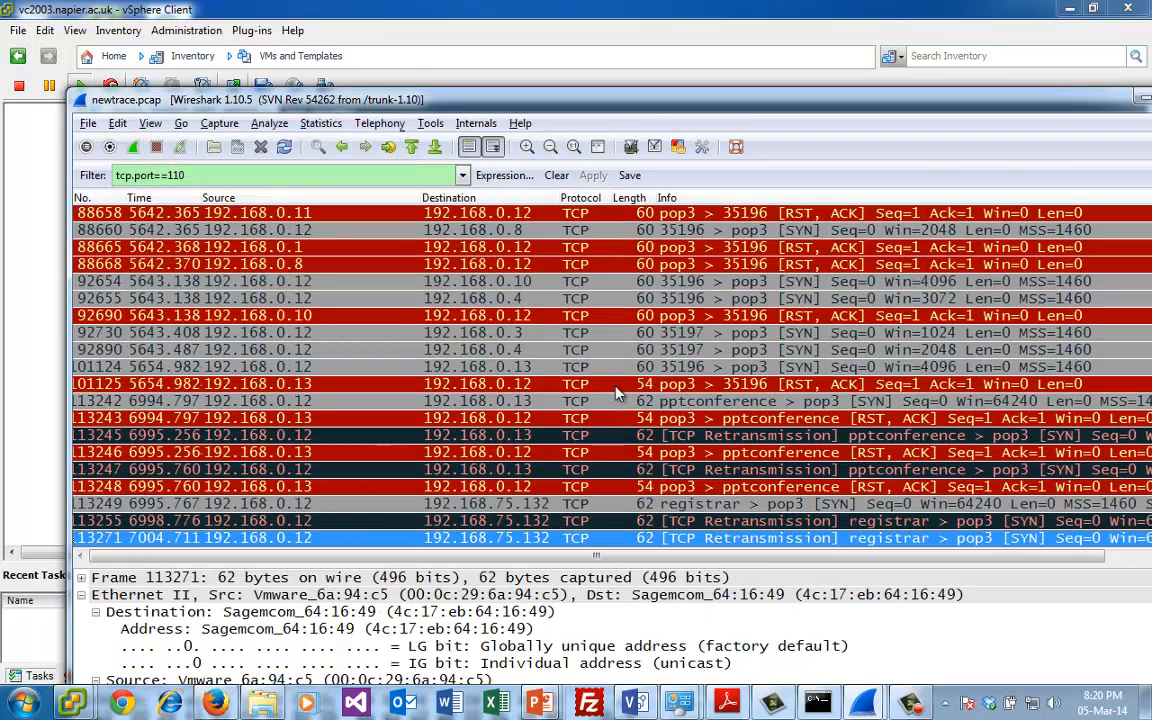
{"action": "left_click", "coordinate": [645, 505]}
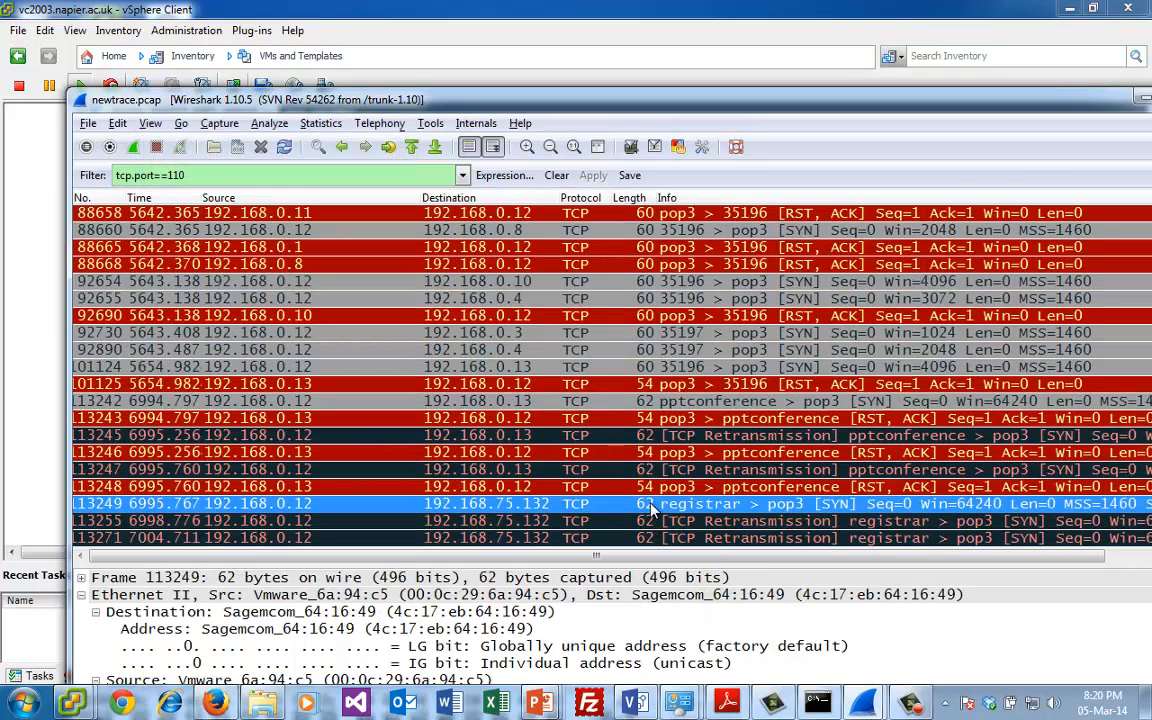
{"action": "left_click", "coordinate": [735, 349]}
{"action": "right_click", "coordinate": [735, 349]}
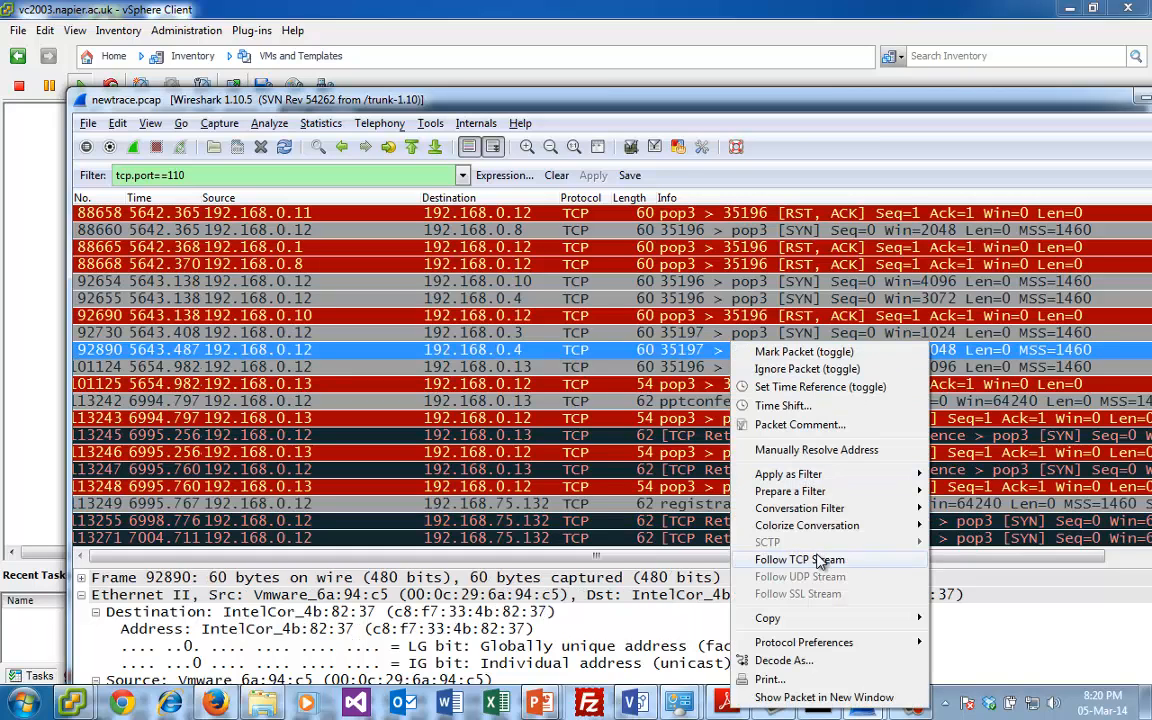
{"action": "left_click", "coordinate": [740, 507]}
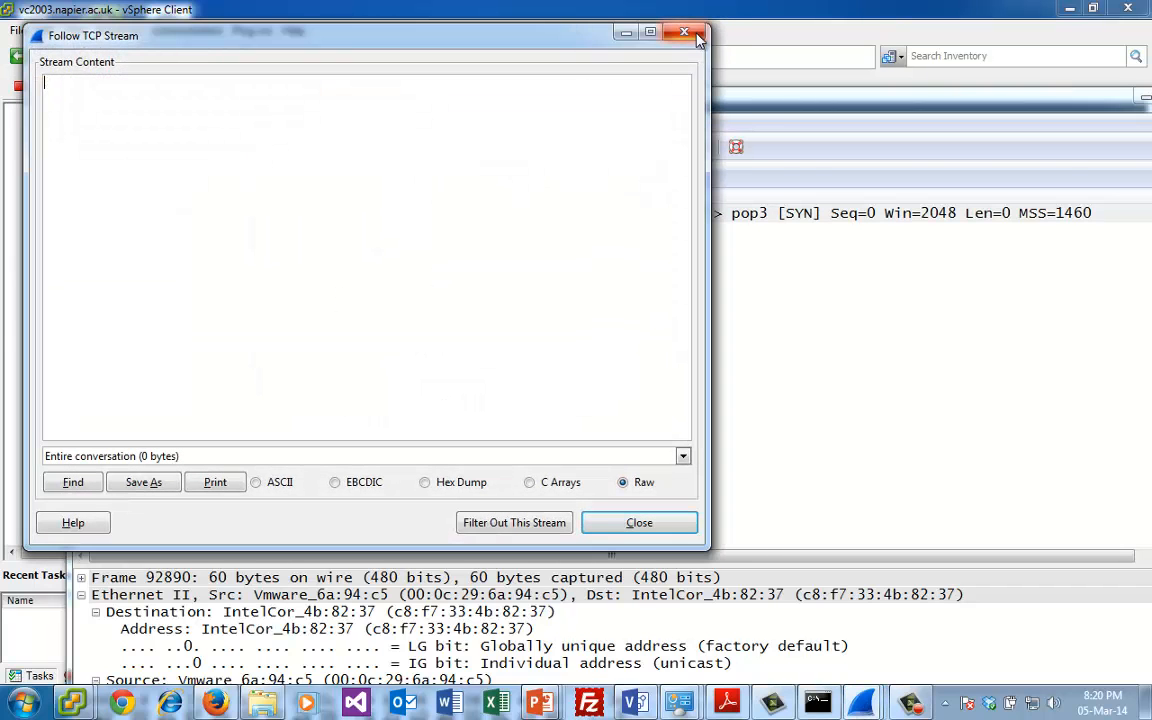
{"action": "left_click", "coordinate": [681, 35]}
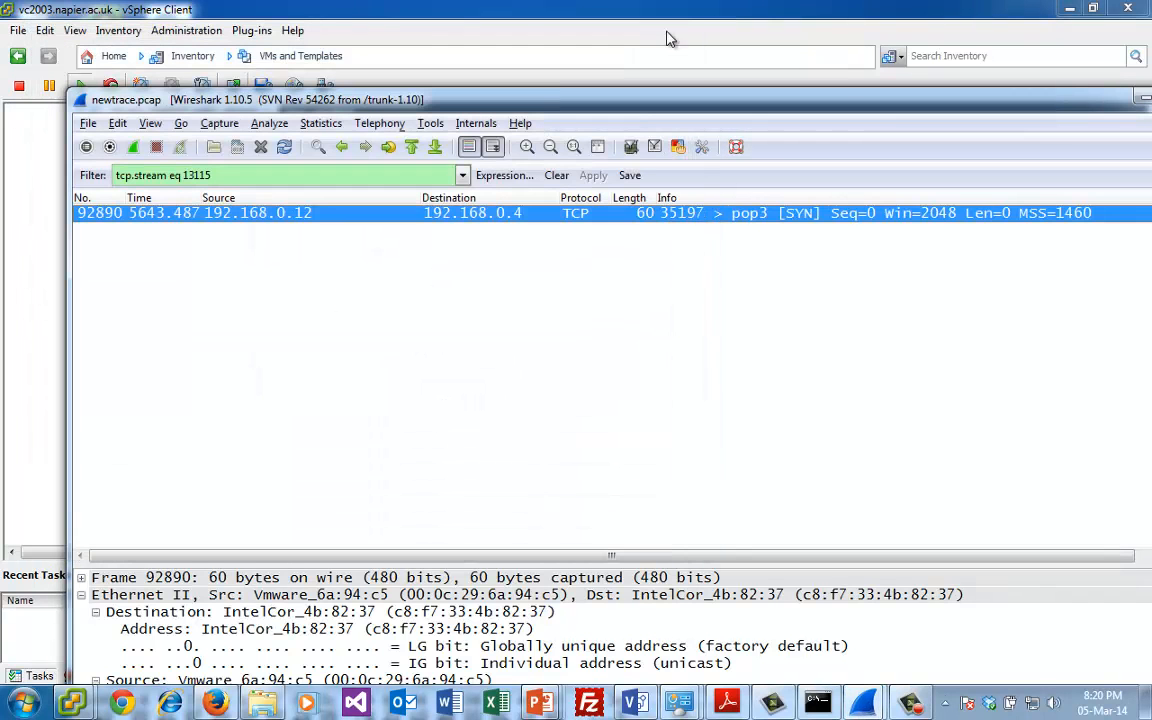
- Close the capture window and reopen newtrace.pcap from the local command prompt in C:\Snort\bin
{"action": "double_click", "coordinate": [80, 99]}
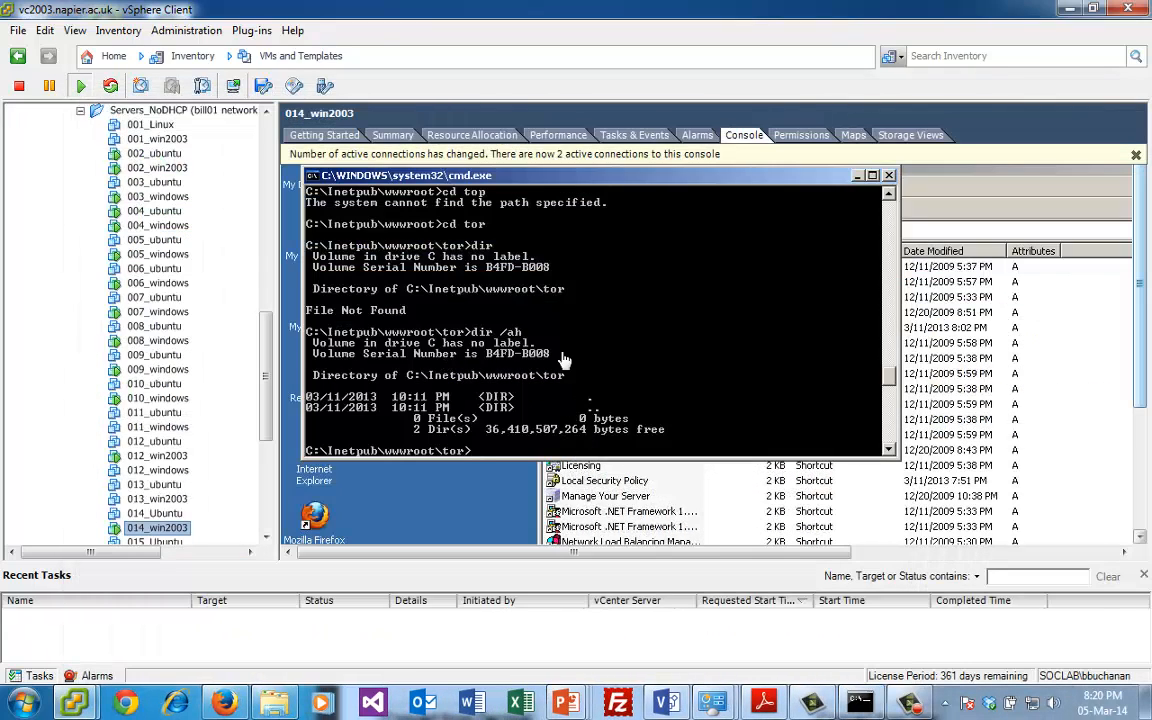
{"action": "left_click", "coordinate": [862, 702]}
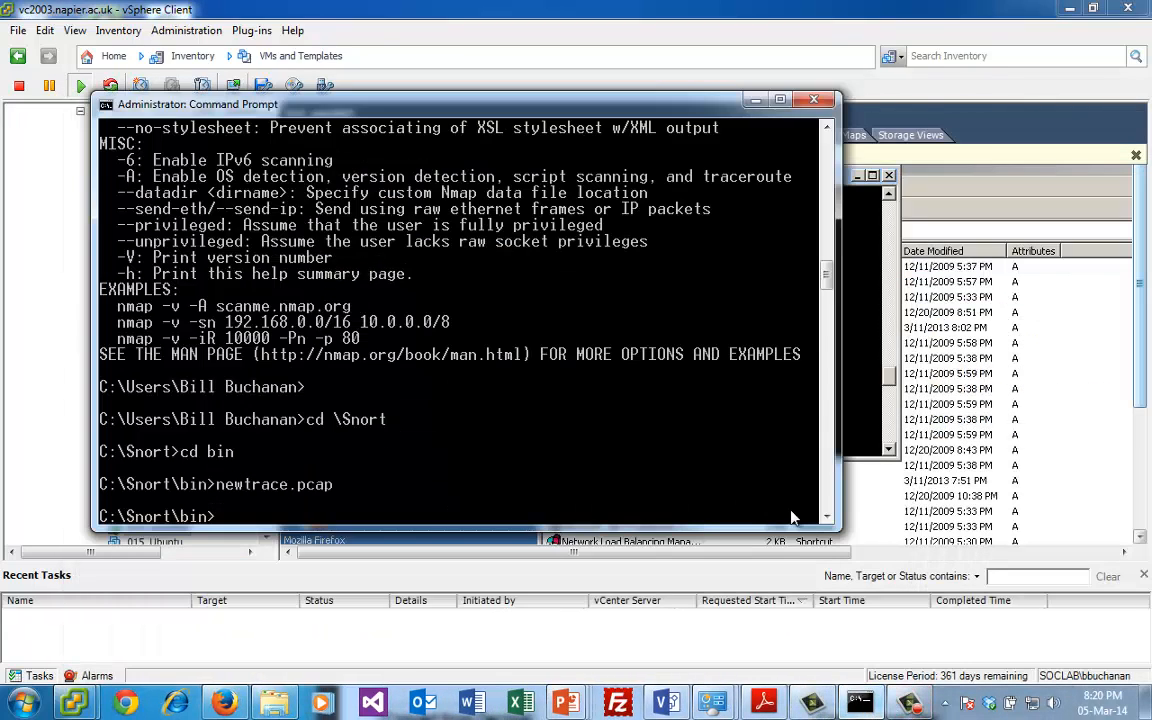
{"action": "key", "text": "Up"}
{"action": "key", "text": "Return"}
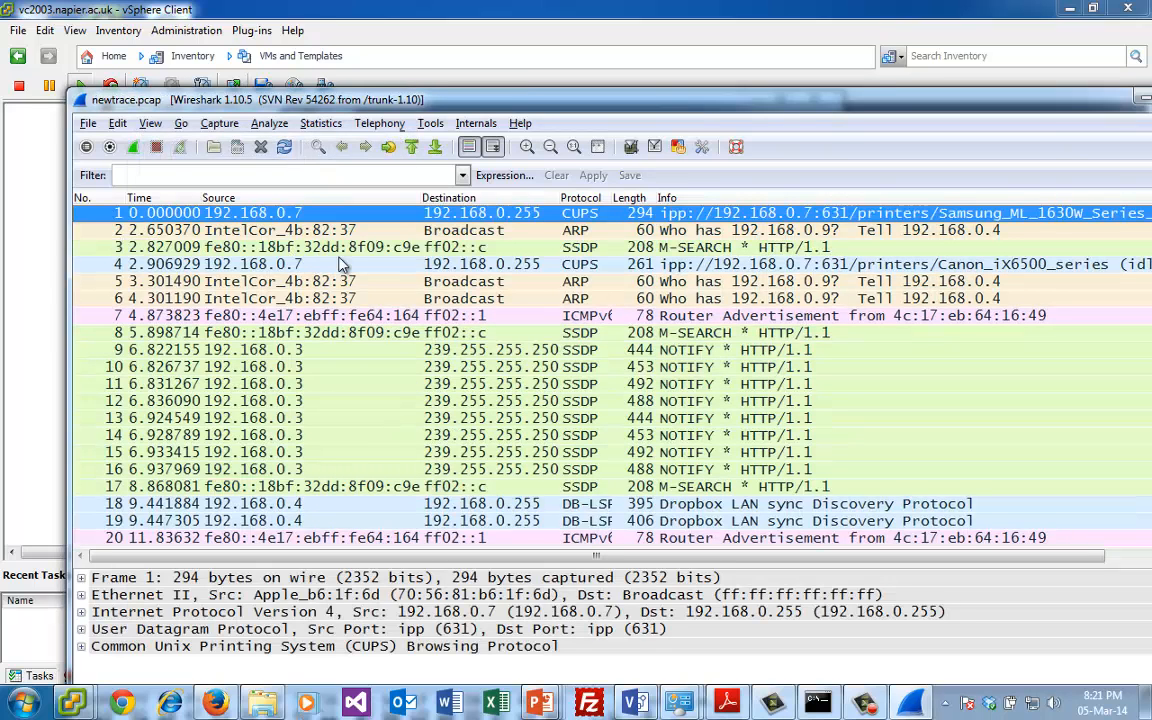
{"action": "left_click", "coordinate": [340, 264]}
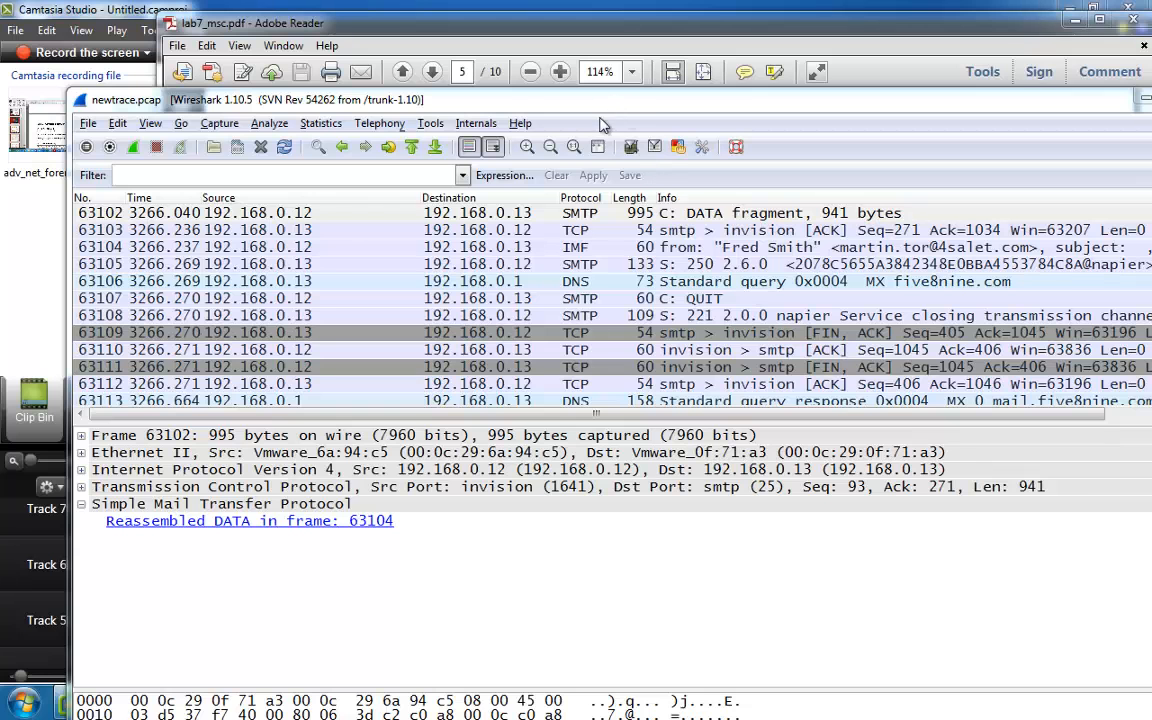
- Switch to lab7_msc.pdf in Adobe Reader and copy the smtp matches filter for e-mail addresses from the Emails login section
{"action": "left_click_drag", "start_coordinate": [592, 108], "coordinate": [545, 138]}
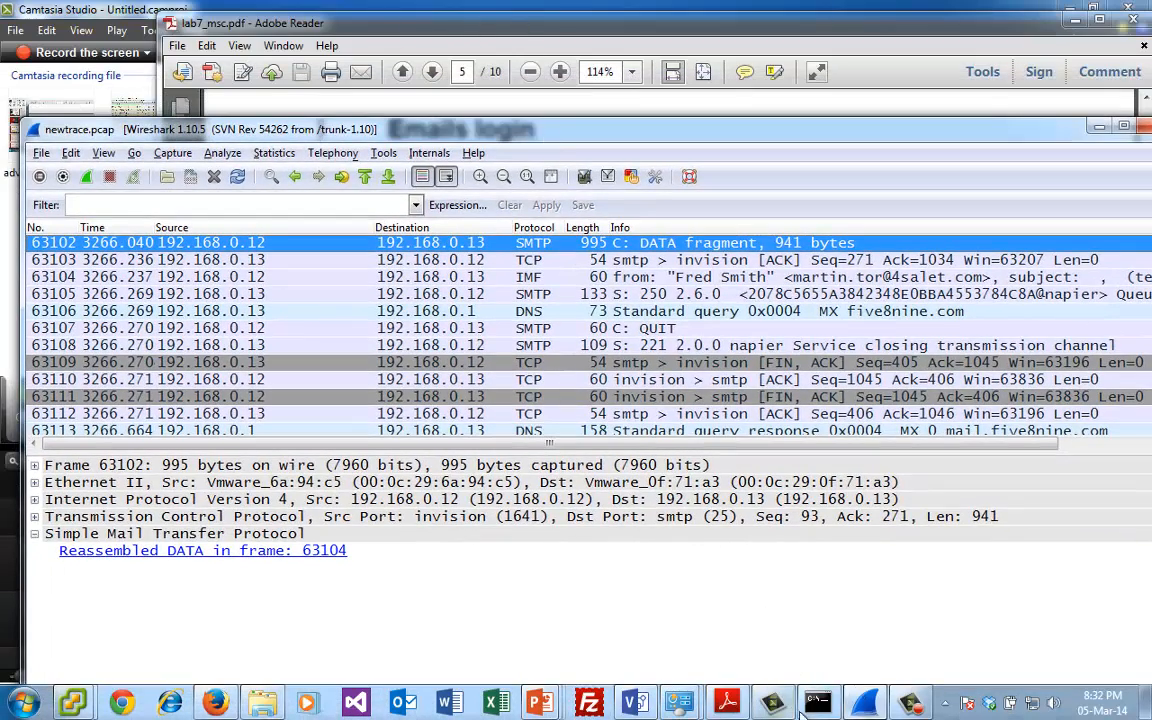
{"action": "left_click", "coordinate": [727, 703]}
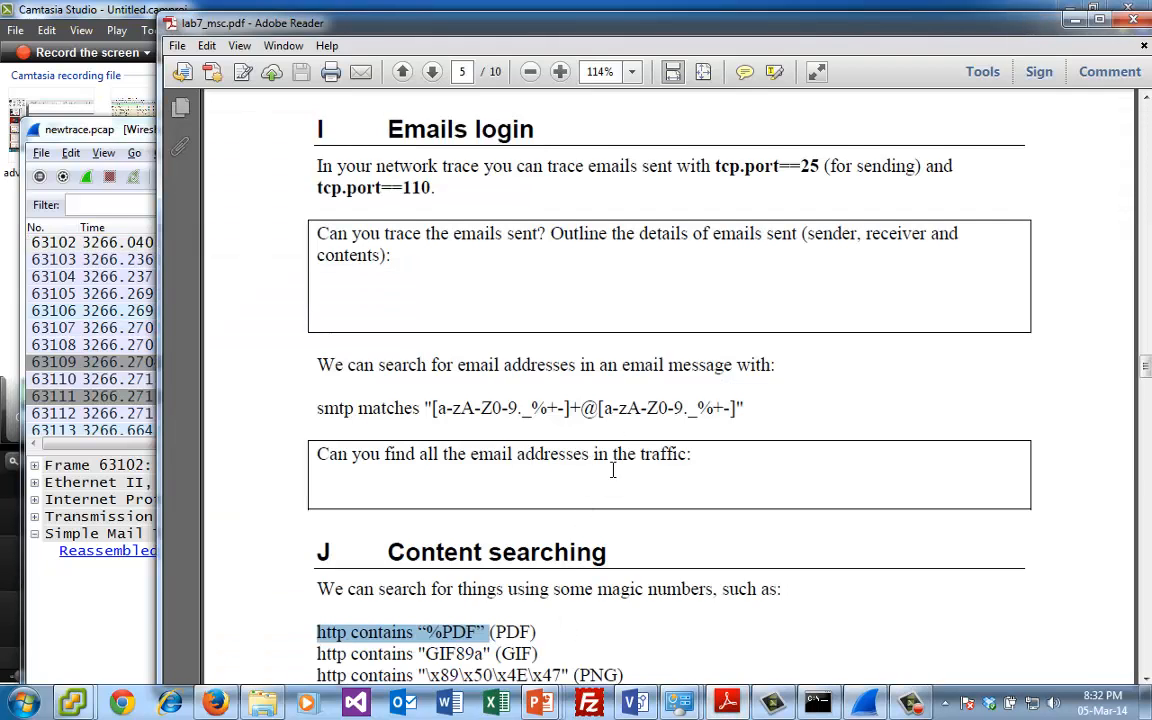
{"action": "left_click_drag", "start_coordinate": [748, 408], "coordinate": [330, 405]}
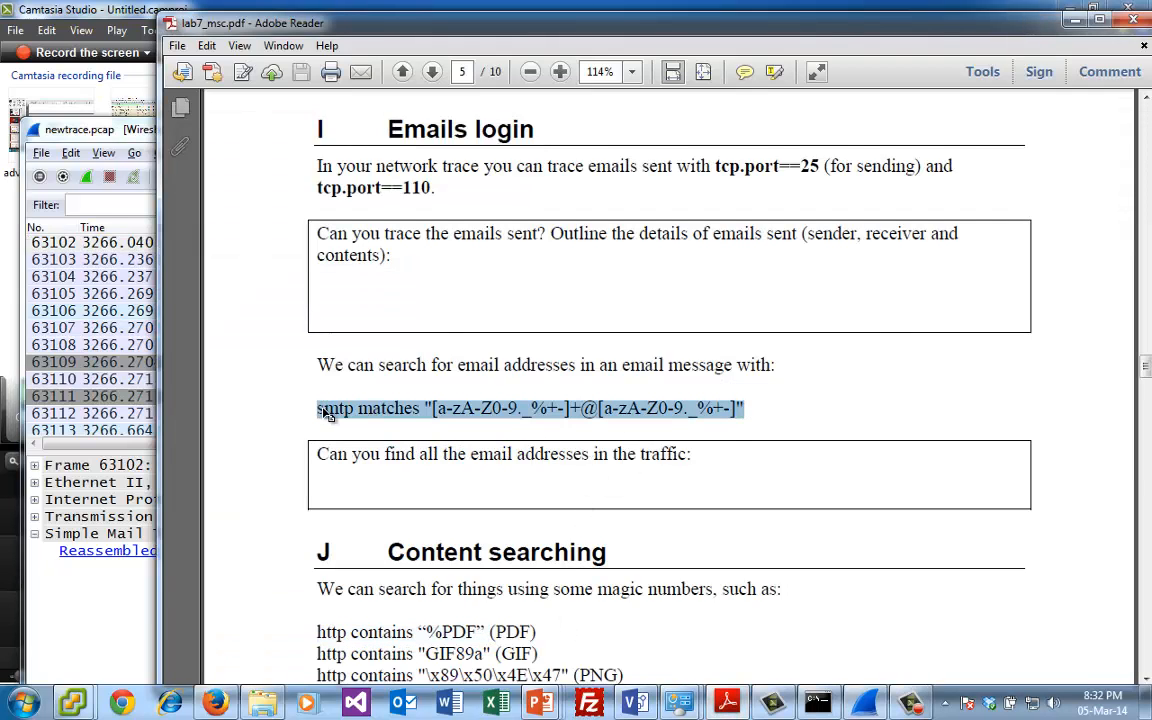
{"action": "key", "text": "ctrl+c"}
{"action": "left_click", "coordinate": [806, 398]}
{"action": "right_click", "coordinate": [490, 418]}
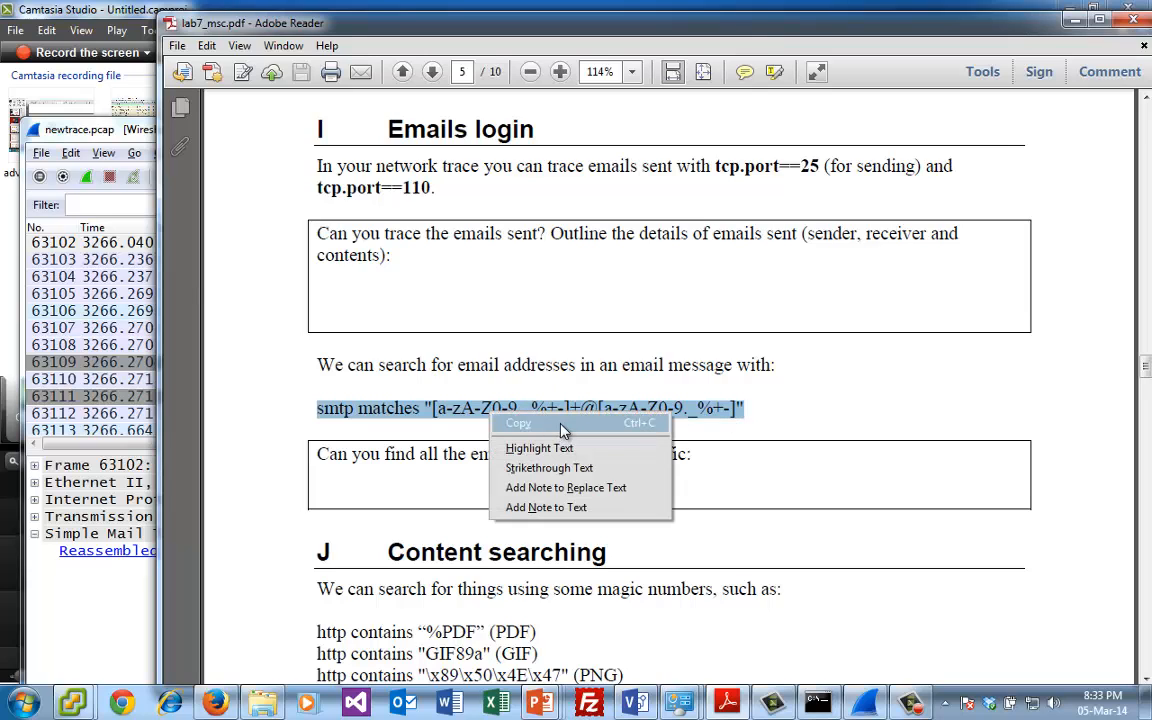
{"action": "left_click", "coordinate": [589, 427]}
- Filter newtrace.pcap in Wireshark with the copied smtp matches "[a-zA-Z0-9._%+-]+@[a-zA-Z0-9._%+-]" and select MAIL FROM packet 63096
{"action": "left_click", "coordinate": [102, 204]}
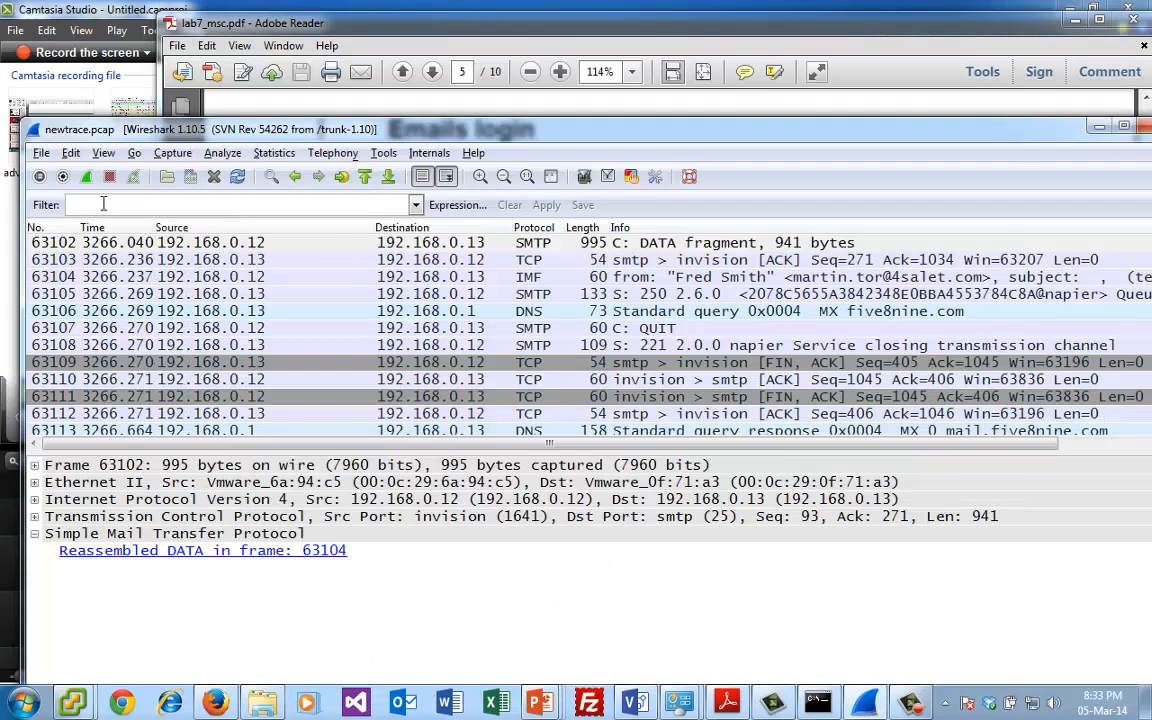
{"action": "key", "text": "ctrl+v"}
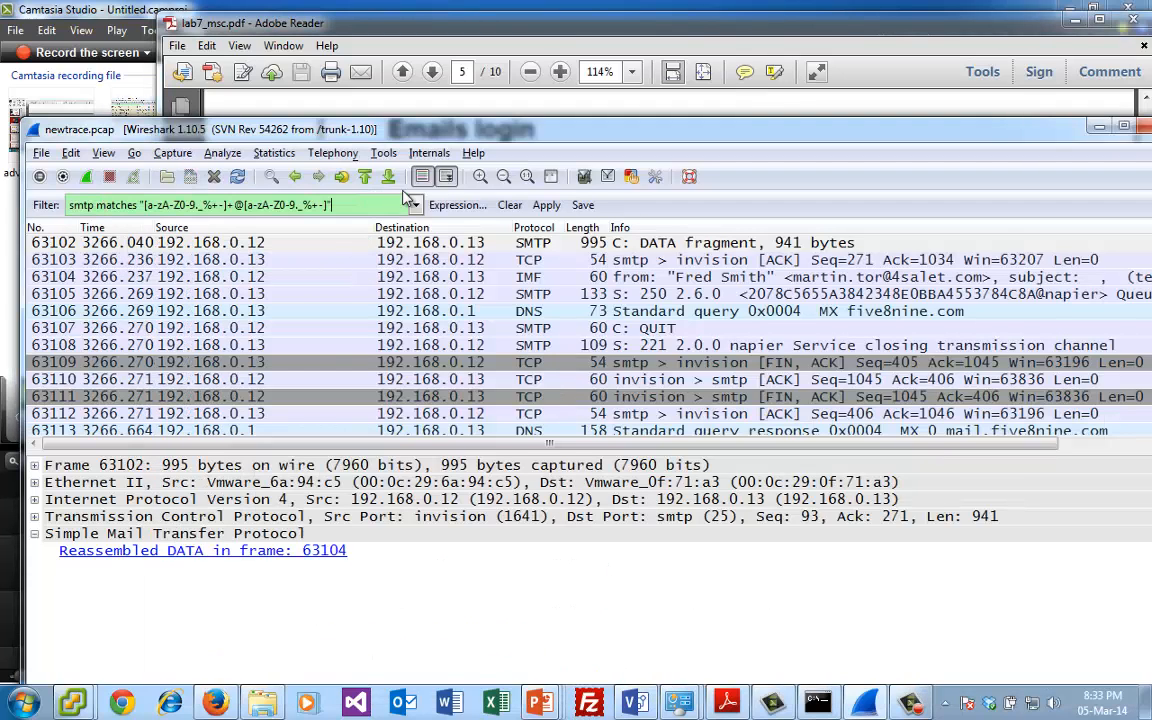
{"action": "left_click", "coordinate": [546, 206]}
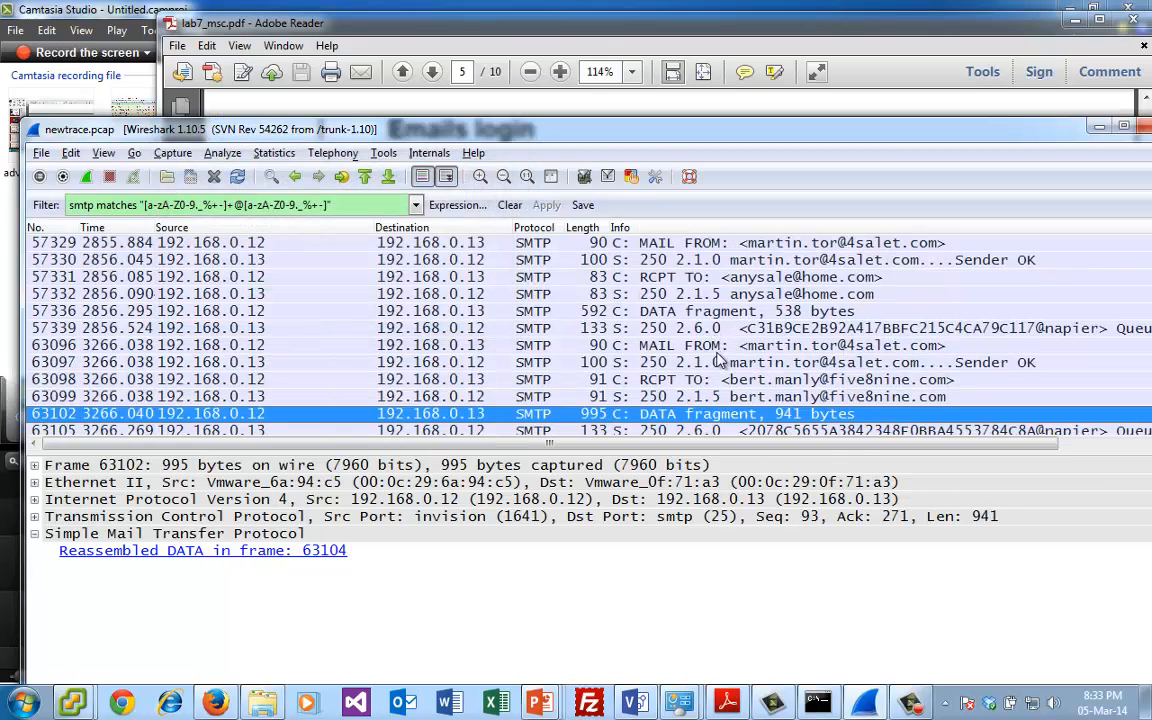
{"action": "left_click", "coordinate": [655, 345]}
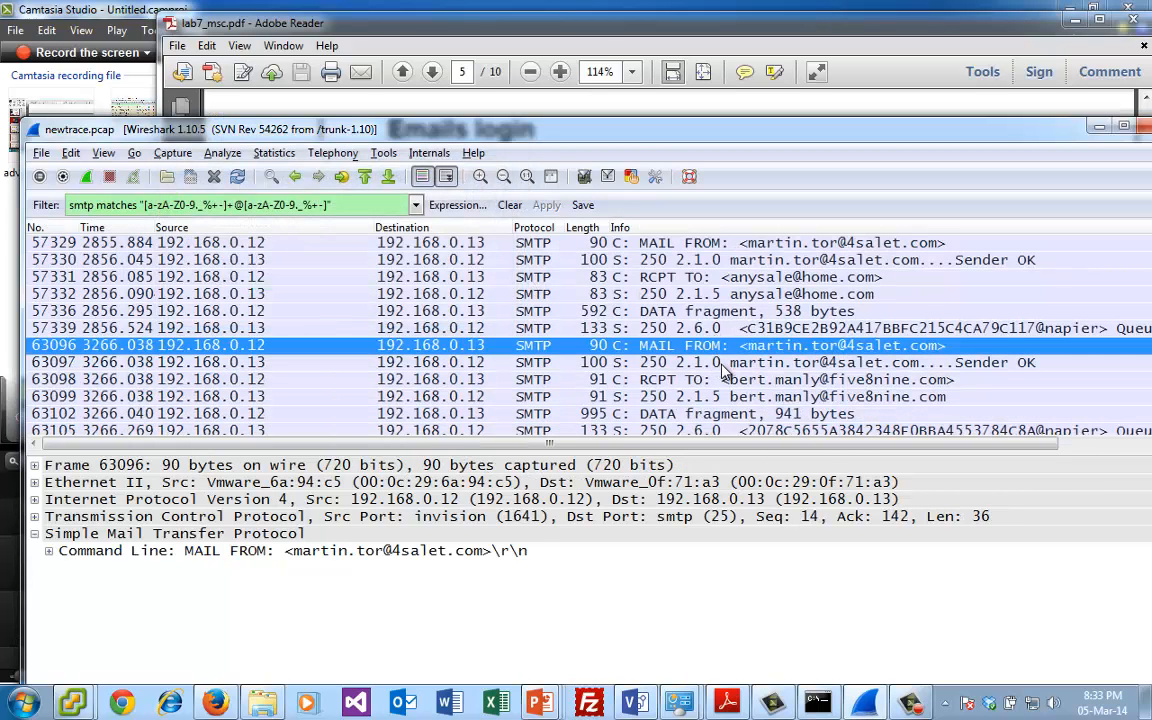
- Step through the filtered SMTP packets from 63097 to 69739 and examine their sender, recipient and DATA entries
{"action": "left_click", "coordinate": [724, 362]}
{"action": "left_click", "coordinate": [727, 379]}
{"action": "left_click", "coordinate": [729, 396]}
{"action": "left_click", "coordinate": [732, 413]}
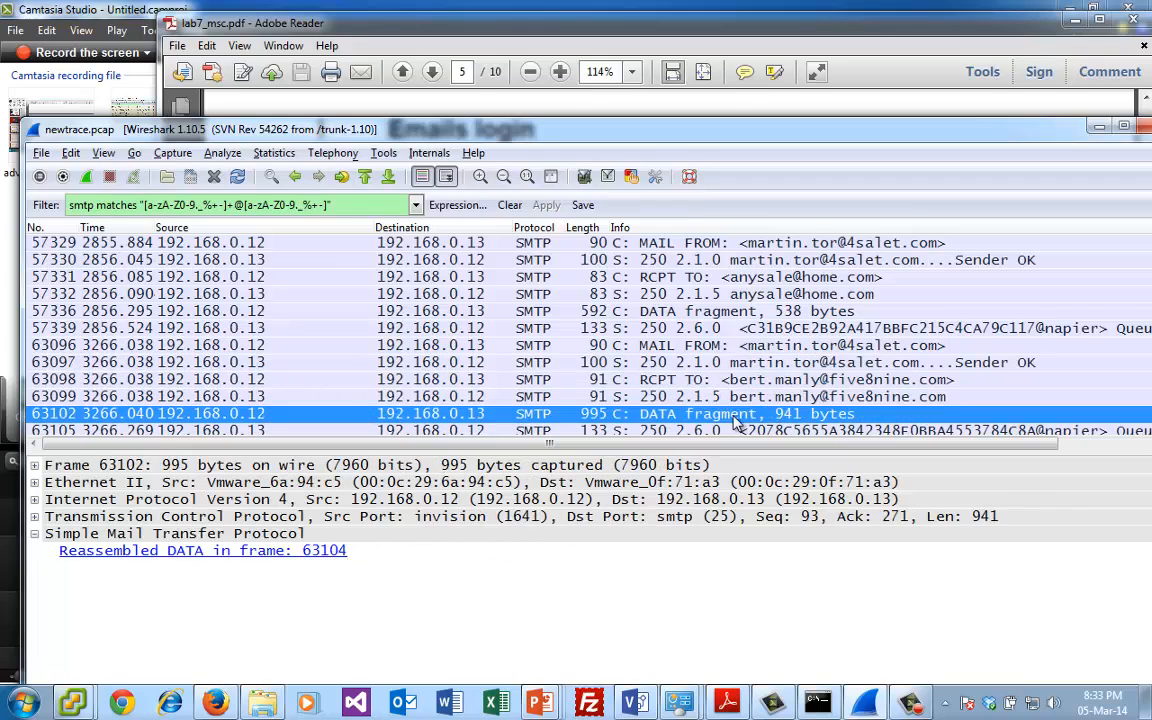
{"action": "key", "text": "Down"}
{"action": "key", "text": "Down"}
{"action": "key", "text": "Down"}
{"action": "key", "text": "Down"}
{"action": "key", "text": "Down"}
{"action": "key", "text": "Down"}
{"action": "key", "text": "Down"}
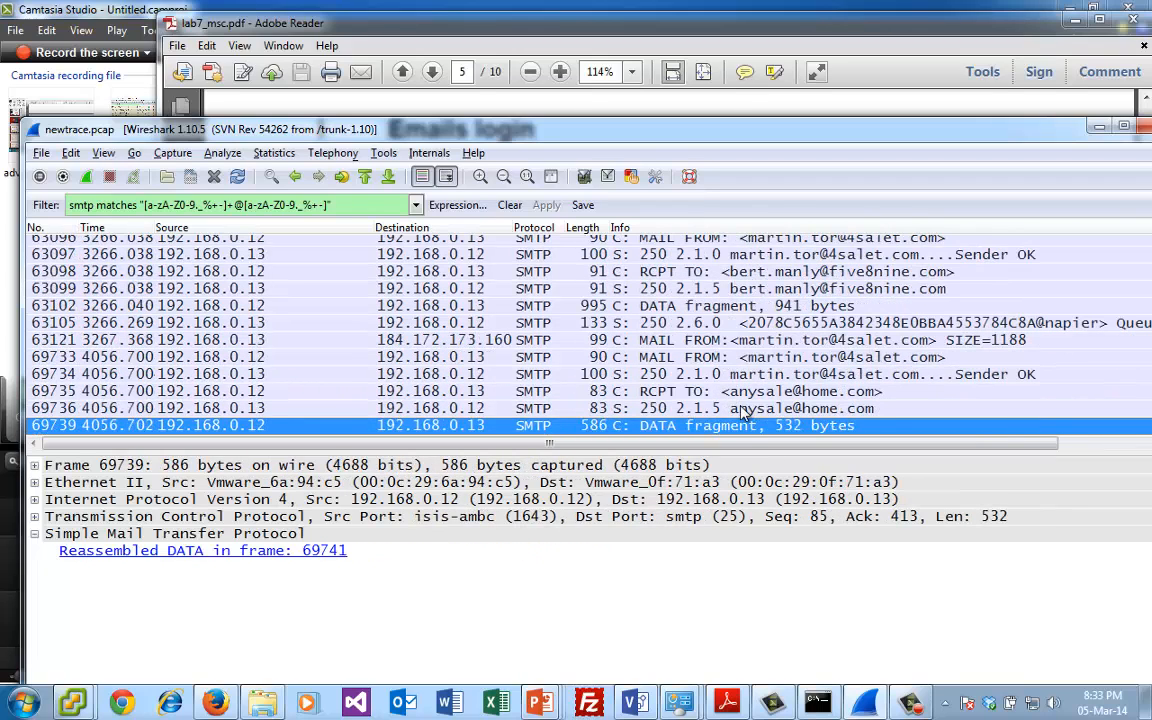
{"action": "key", "text": "Up"}
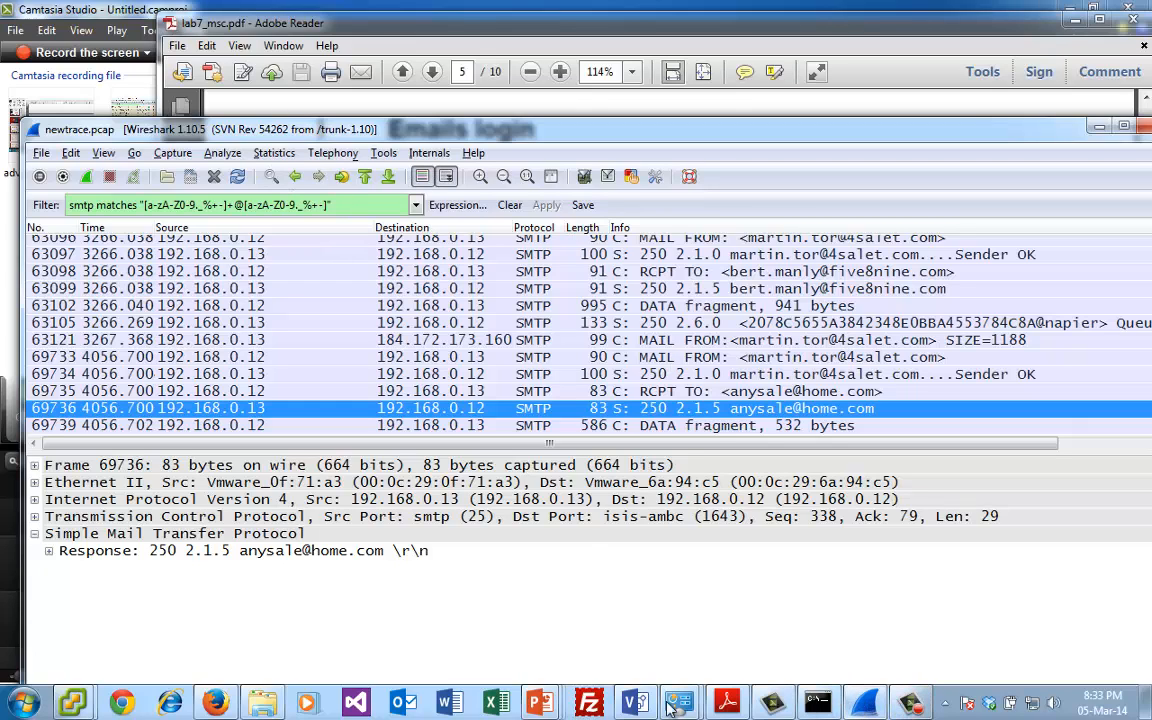
- Switch to Firefox, find the PDF Document entry in the magic numbers table, and open its analysis page with sample File 1
{"action": "left_click", "coordinate": [212, 705]}
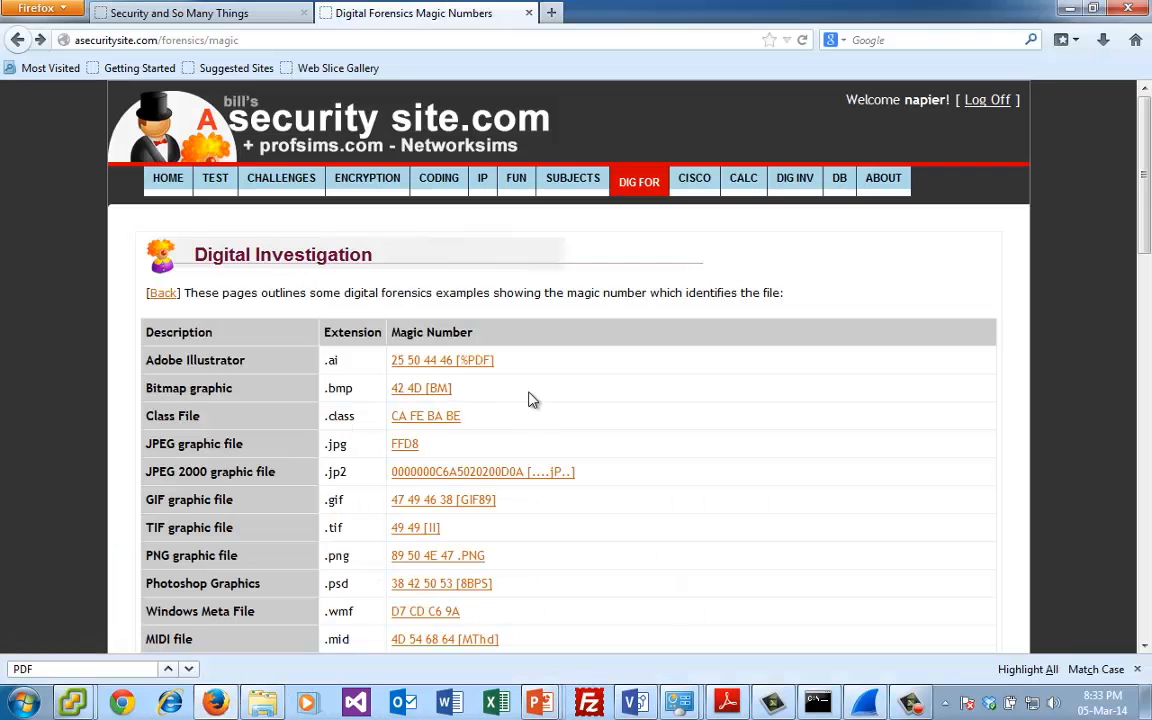
{"action": "key", "text": "Return"}
{"action": "key", "text": "Return"}
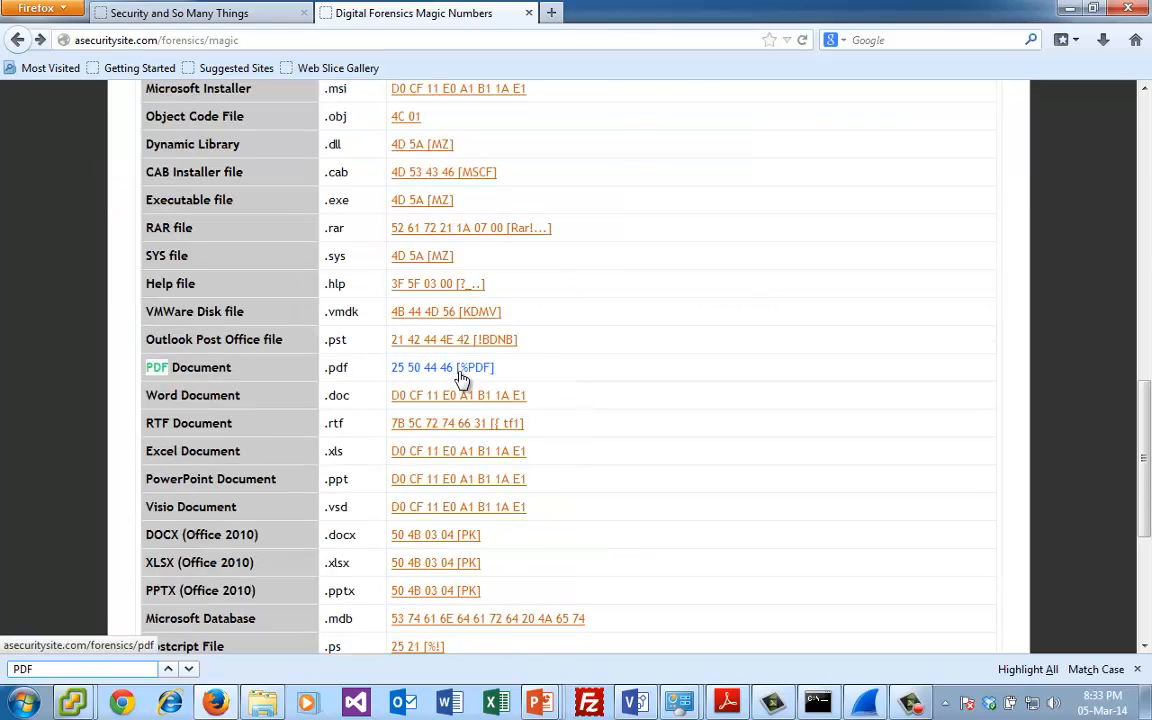
{"action": "left_click", "coordinate": [461, 368]}
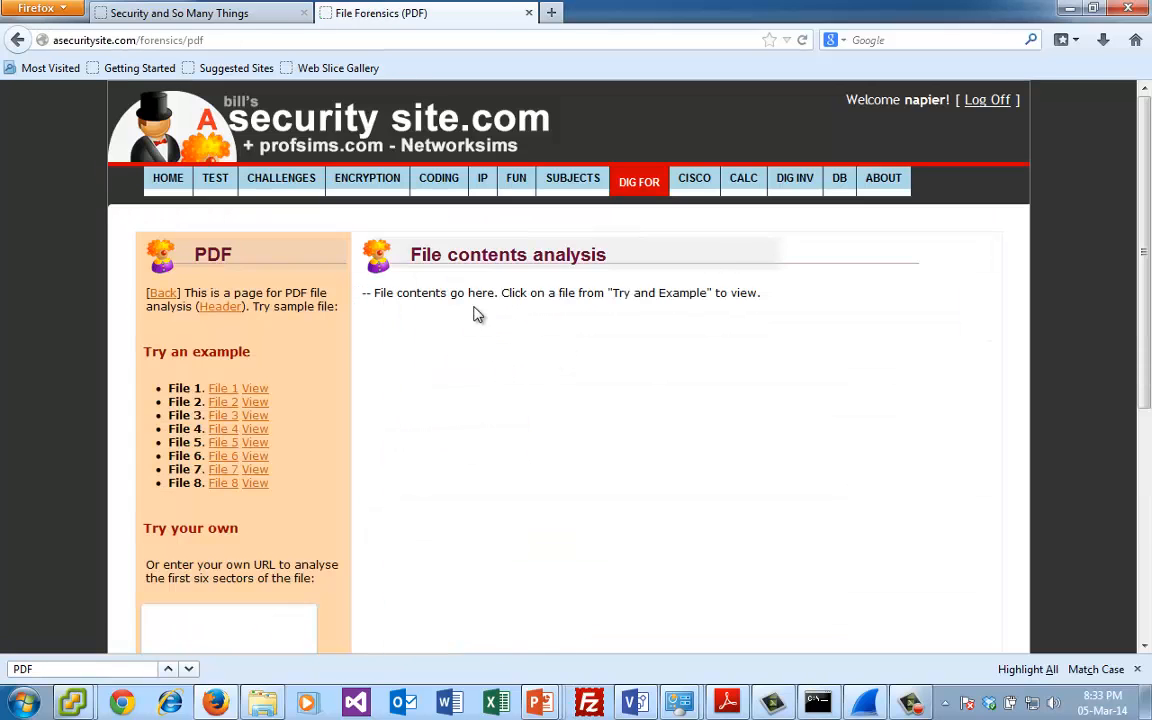
{"action": "left_click", "coordinate": [222, 389]}
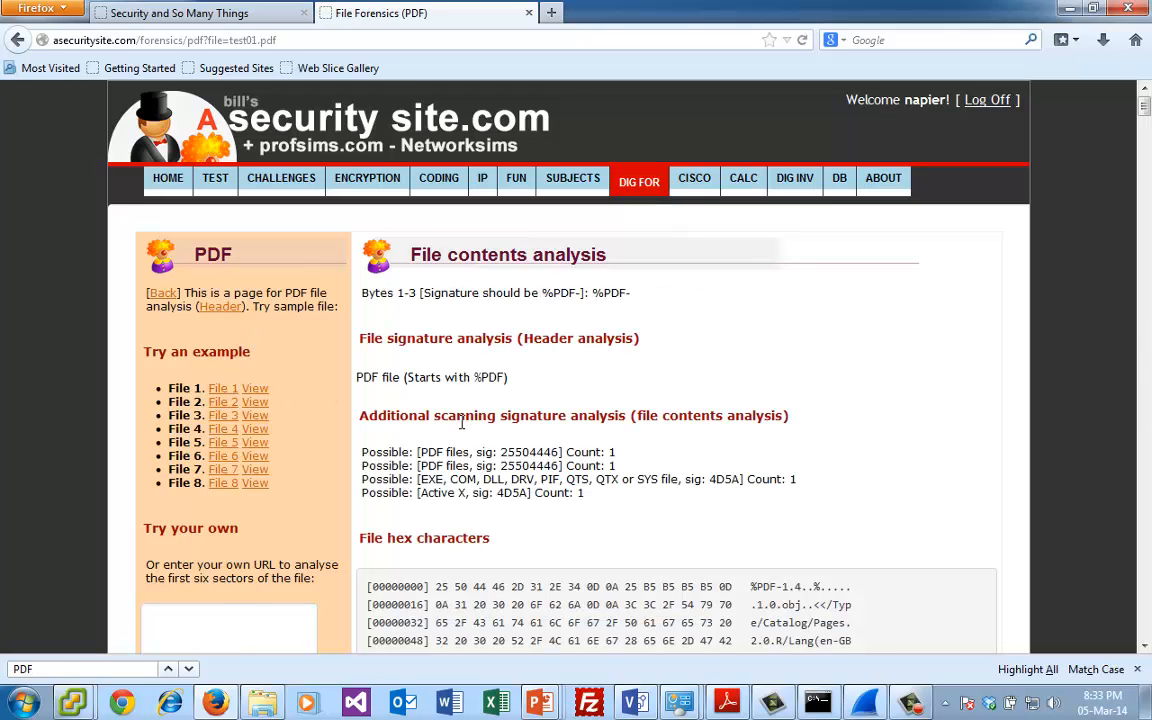
- Examine the start of the File 1 hex dump, highlighting signature bytes 25 50 44 46 and the matching %PDF text
{"action": "double_click", "coordinate": [461, 421]}
{"action": "scroll", "coordinate": [470, 425], "scroll_direction": "down", "scroll_amount": 3}
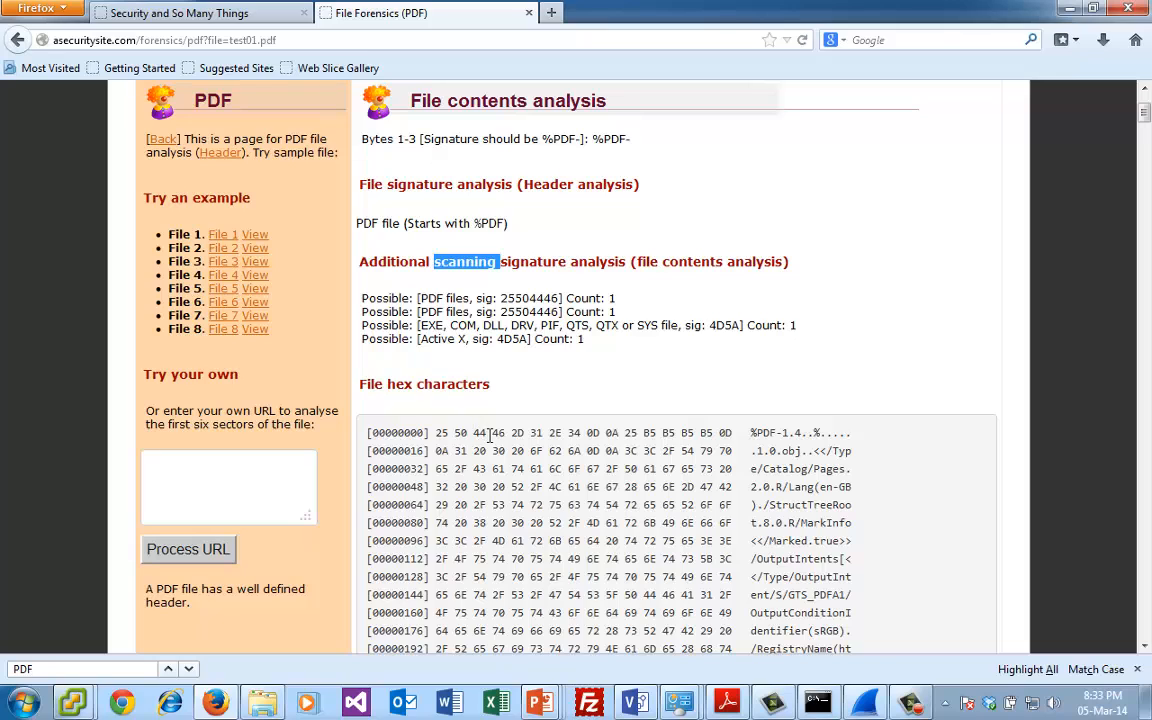
{"action": "left_click_drag", "start_coordinate": [490, 433], "coordinate": [431, 433]}
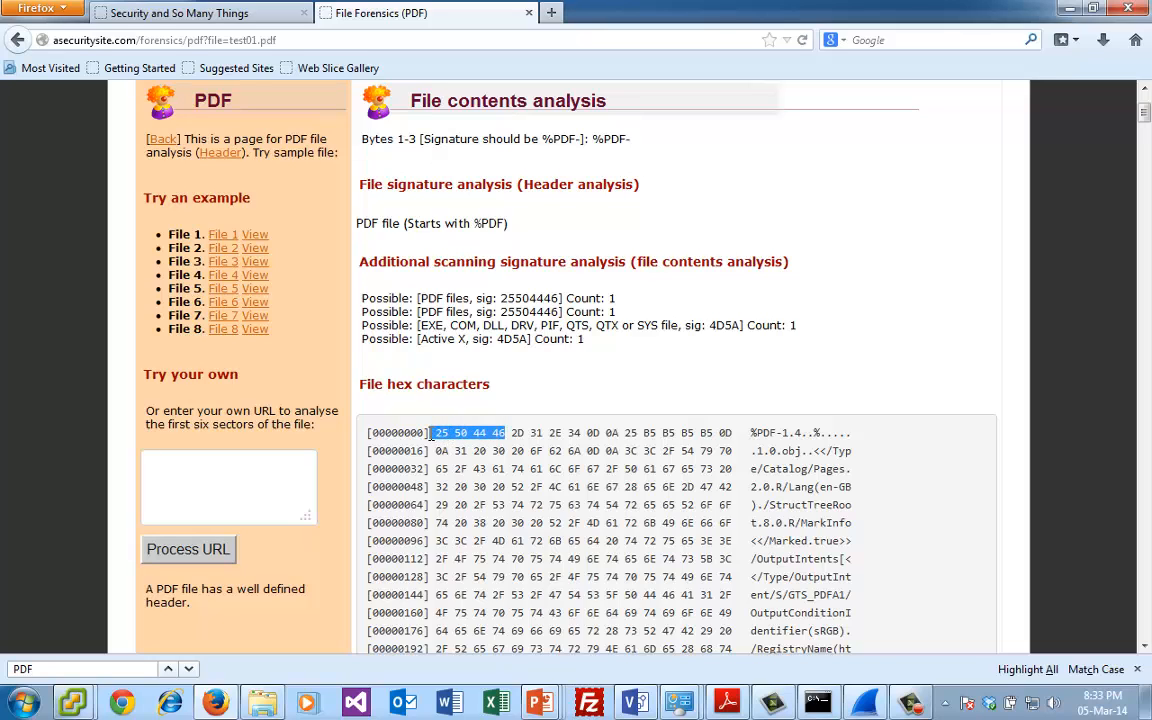
{"action": "left_click", "coordinate": [784, 433]}
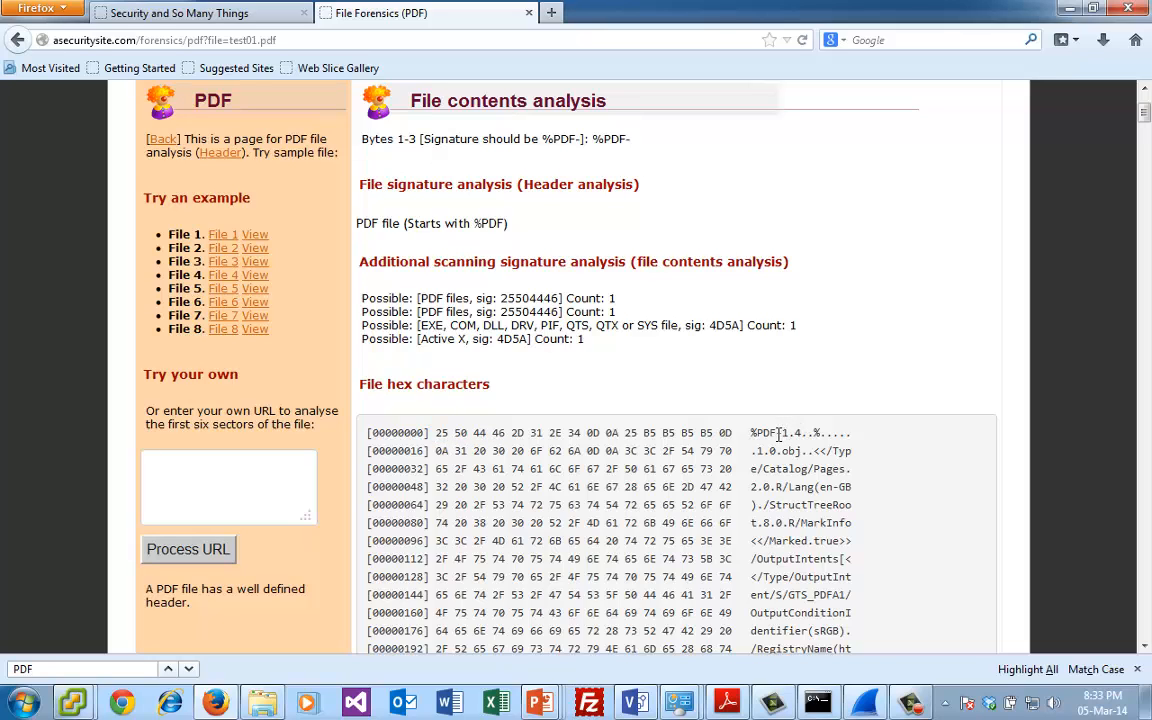
{"action": "left_click_drag", "start_coordinate": [778, 433], "coordinate": [749, 434]}
{"action": "left_click", "coordinate": [754, 445]}
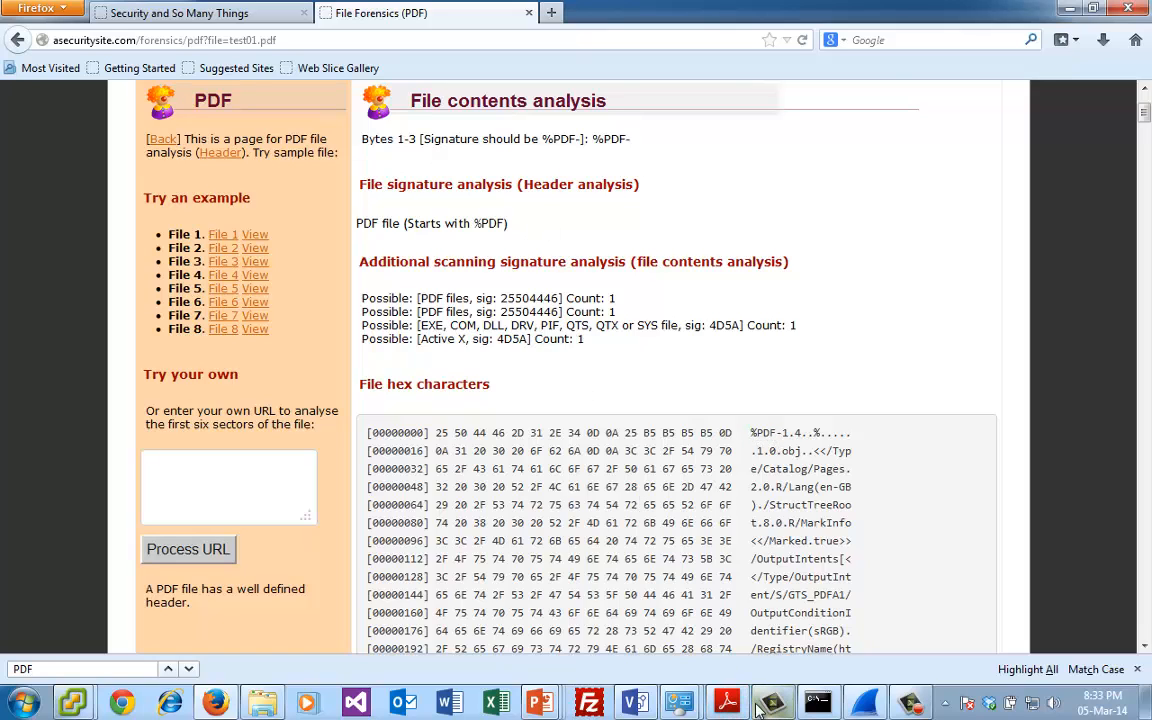
- Switch to Wireshark and filter newtrace.pcap with http contains "%PDF"
{"action": "mouse_move", "coordinate": [758, 707]}
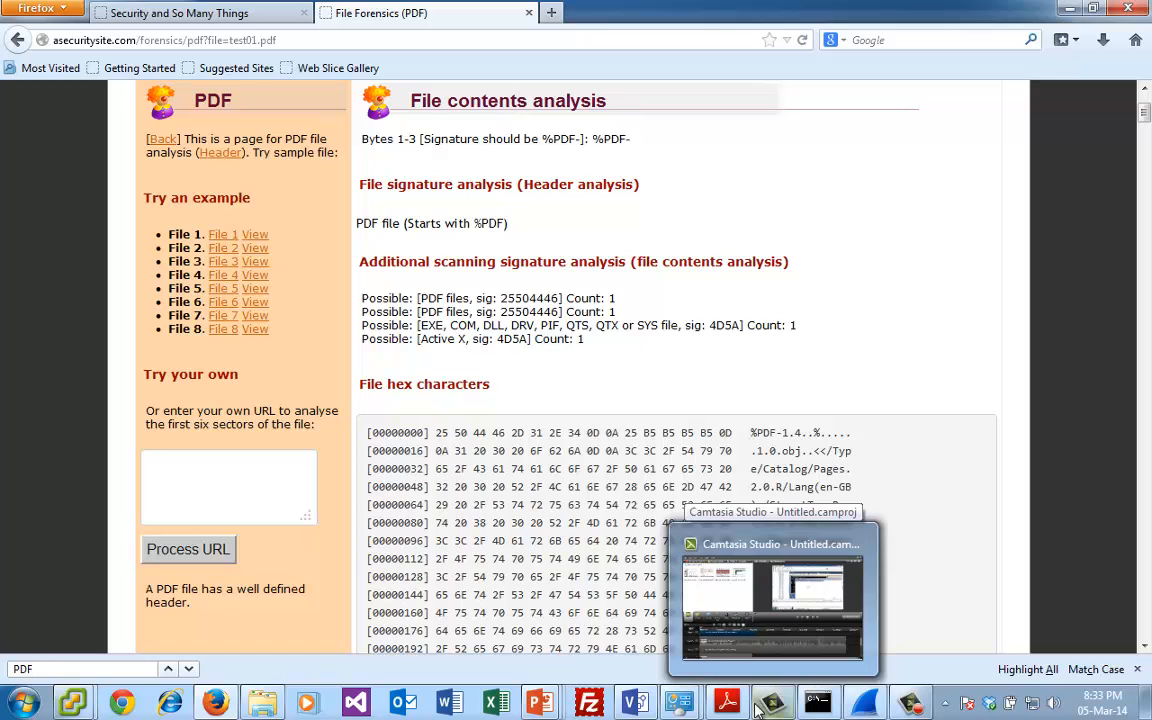
{"action": "left_click", "coordinate": [865, 703]}
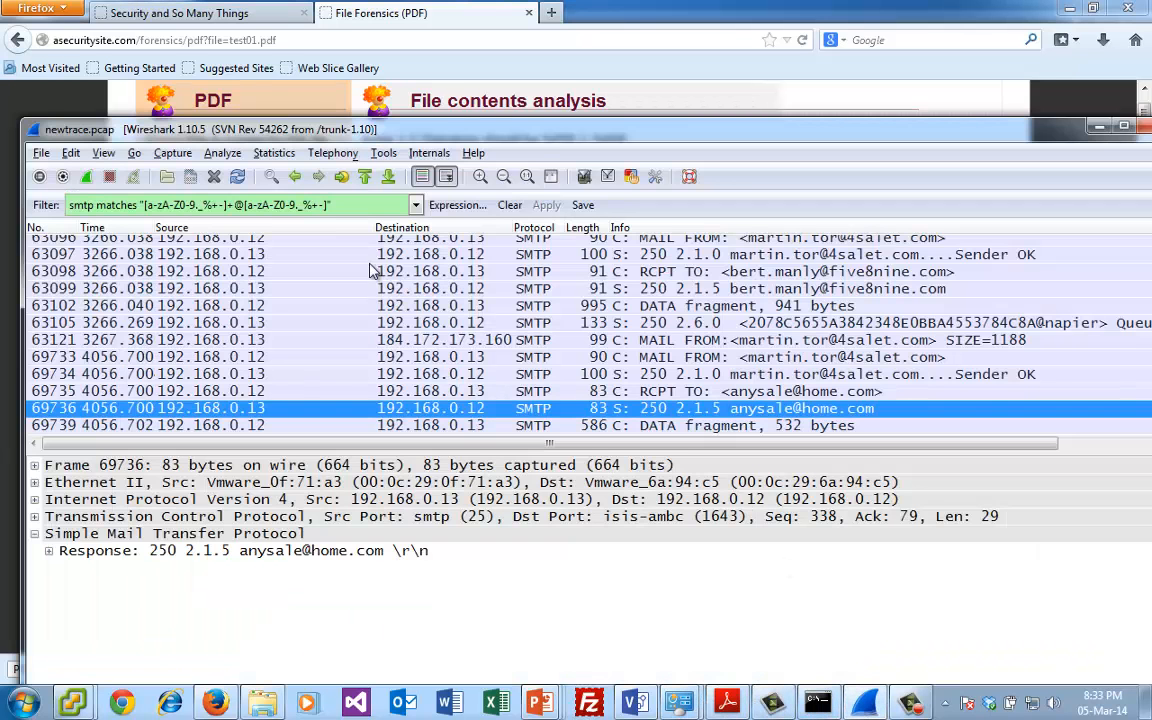
{"action": "left_click_drag", "start_coordinate": [342, 206], "coordinate": [5, 207]}
{"action": "type", "text": "htt"}
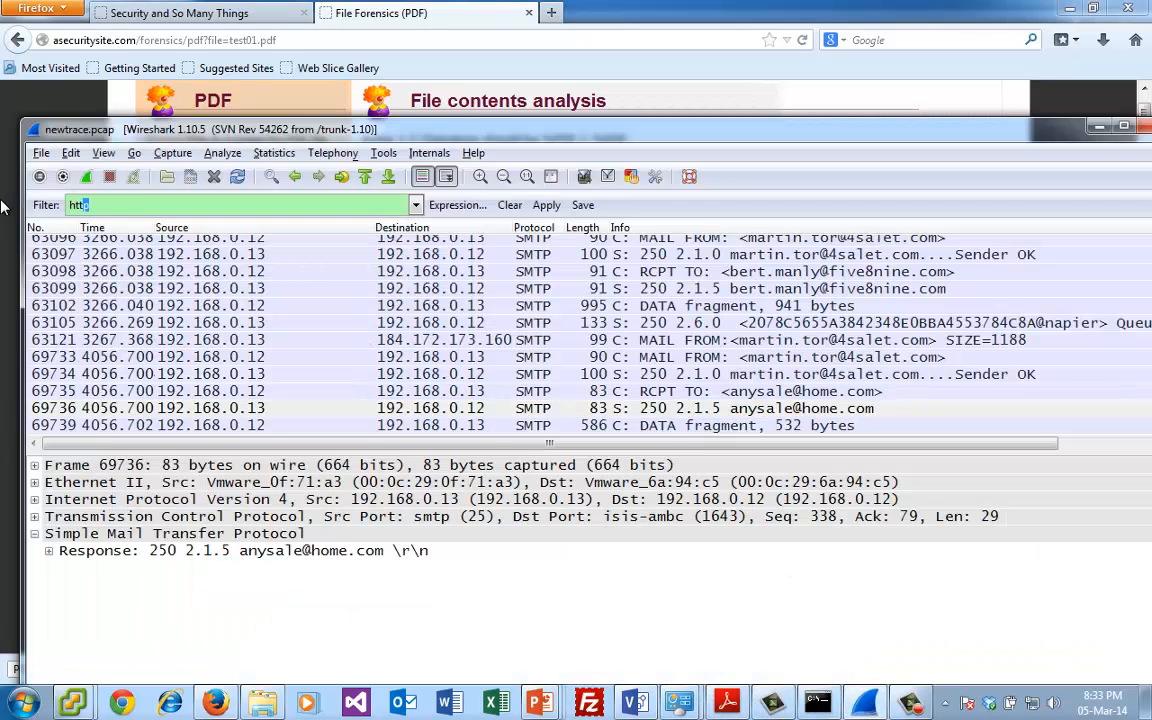
{"action": "type", "text": "p contains"}
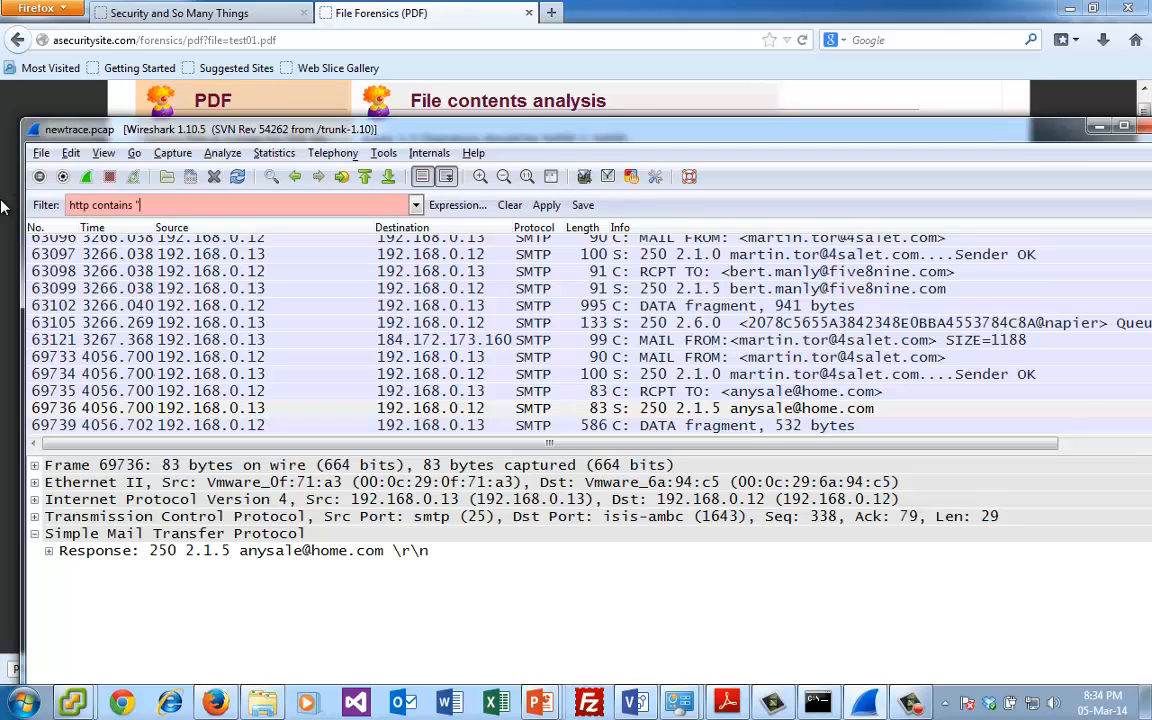
{"action": "type", "text": "%PDF@"}
{"action": "key", "text": "BackSpace"}
{"action": "type", "text": "\""}
{"action": "key", "text": "Return"}
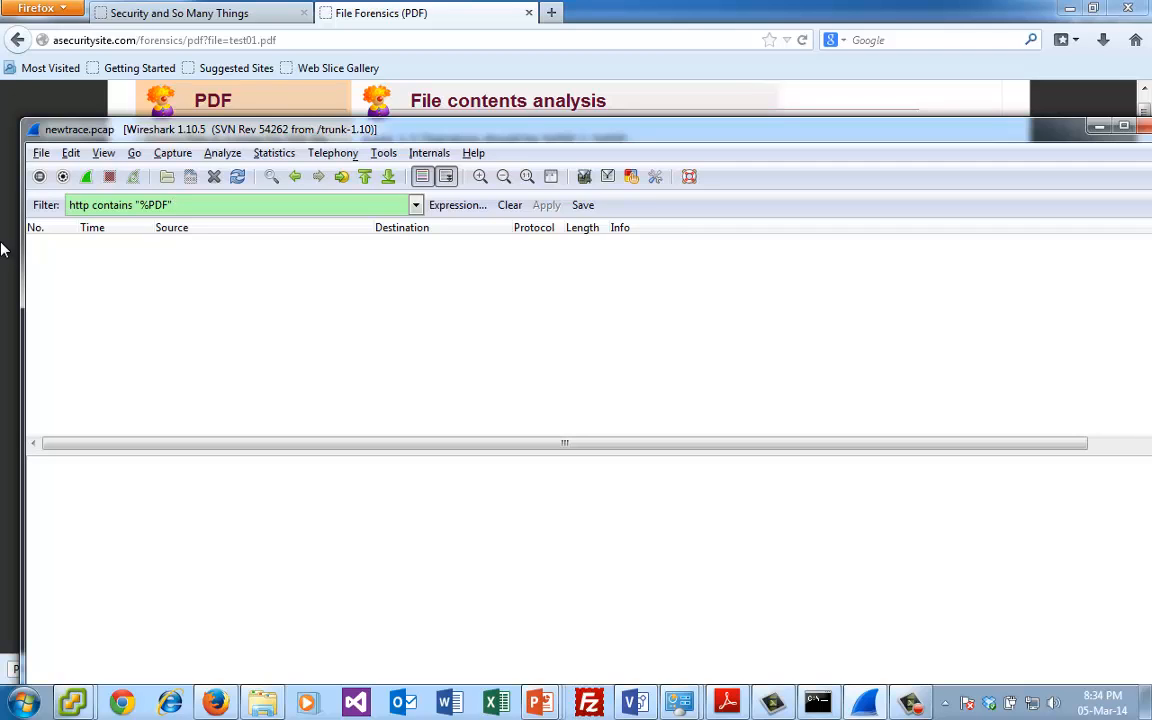
- Change the display filter to http contains "GIF89a" and apply it
{"action": "key", "text": "BackSpace"}
{"action": "key", "text": "BackSpace"}
{"action": "key", "text": "BackSpace"}
{"action": "key", "text": "BackSpace"}
{"action": "key", "text": "BackSpace"}
{"action": "type", "text": "GIF"}
{"action": "type", "text": "80"}
{"action": "key", "text": "BackSpace"}
{"action": "key", "text": "BackSpace"}
{"action": "type", "text": "9a\""}
{"action": "key", "text": "Return"}
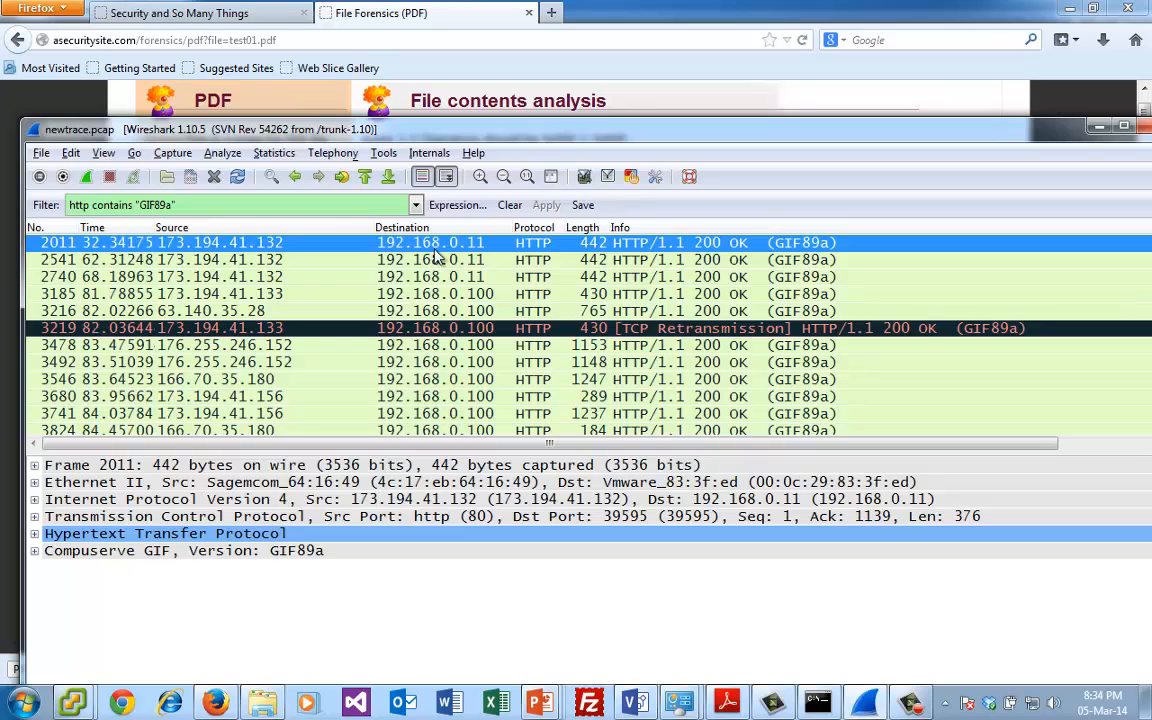
- Expand the Compuserve GIF details of packet 2011 and follow that packet's TCP stream
{"action": "left_click", "coordinate": [36, 551]}
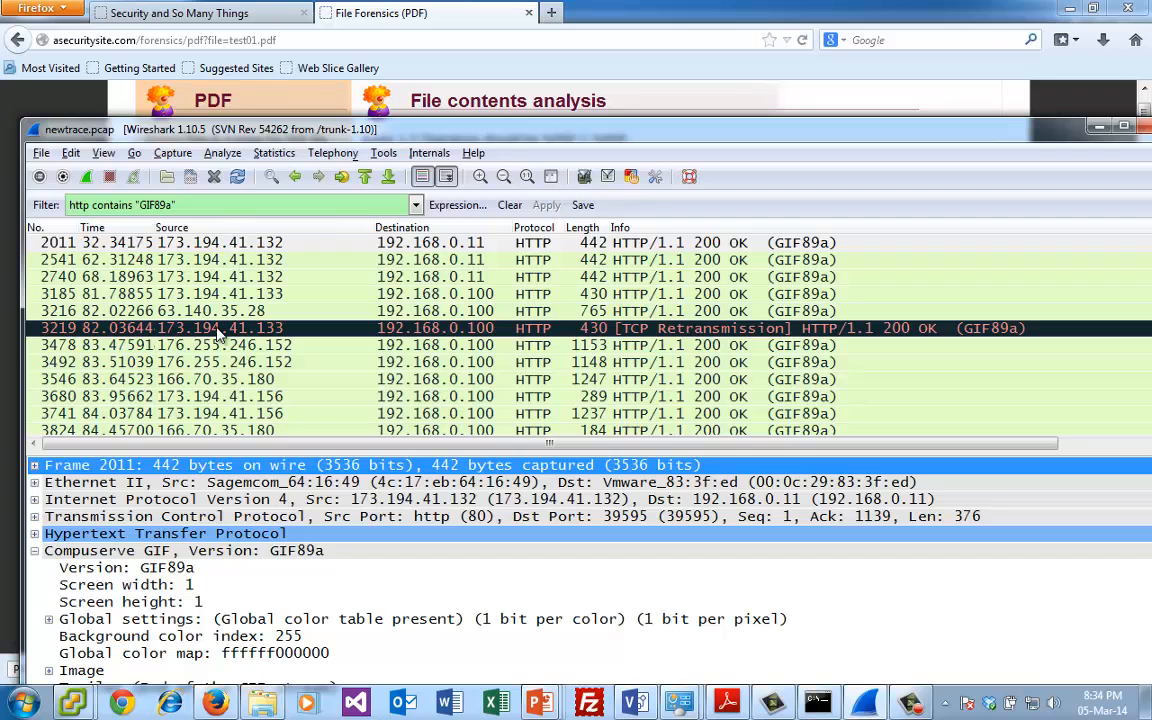
{"action": "left_click", "coordinate": [236, 242]}
{"action": "right_click", "coordinate": [238, 242]}
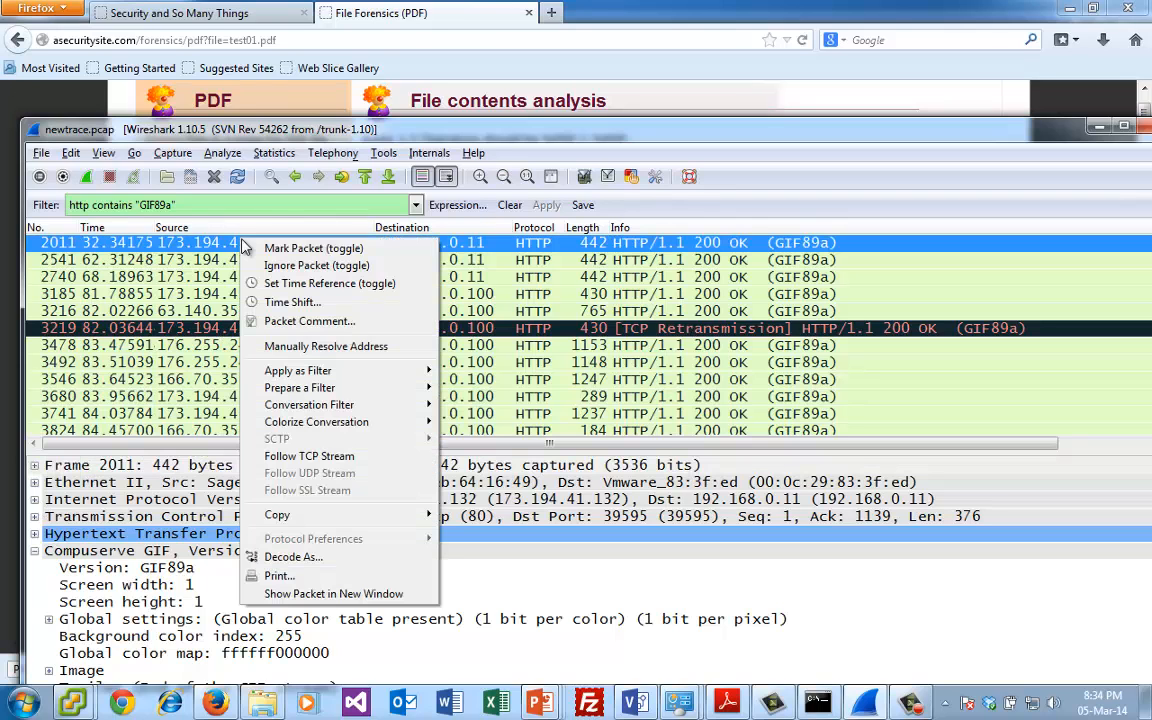
{"action": "left_click", "coordinate": [325, 456]}
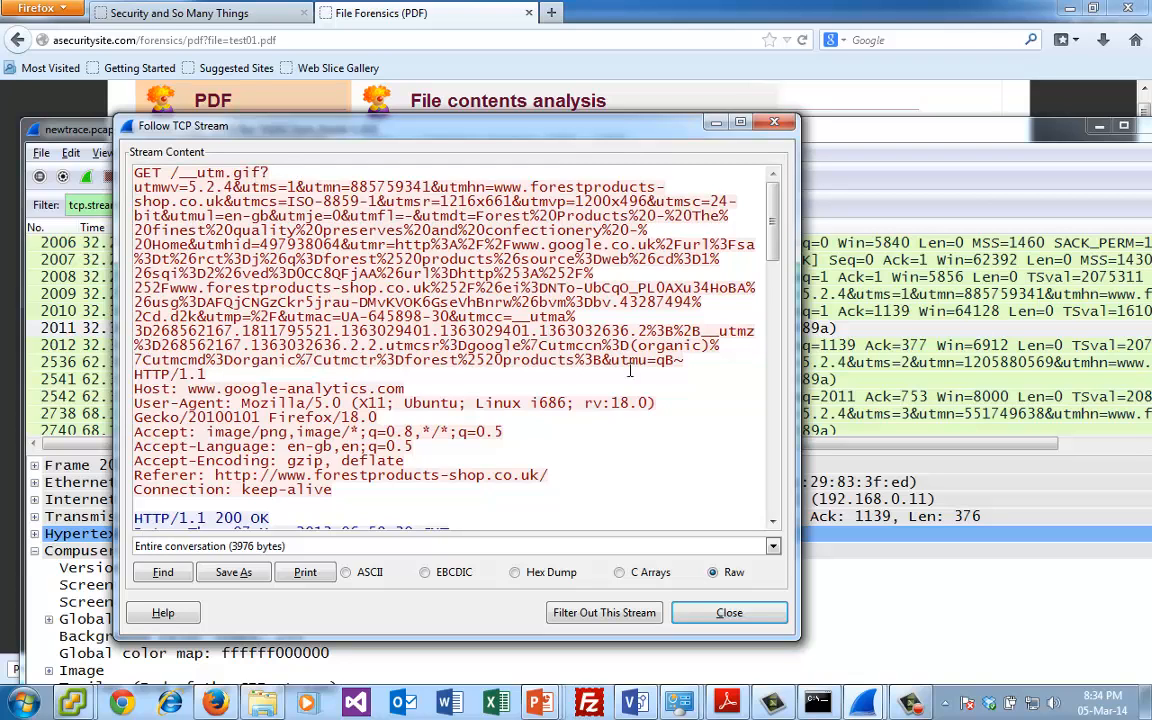
- Examine the GET request and highlight the GIF89a image data in the stream content, then close the stream window
{"action": "left_click_drag", "start_coordinate": [676, 371], "coordinate": [112, 199]}
{"action": "left_click_drag", "start_coordinate": [773, 197], "coordinate": [774, 292]}
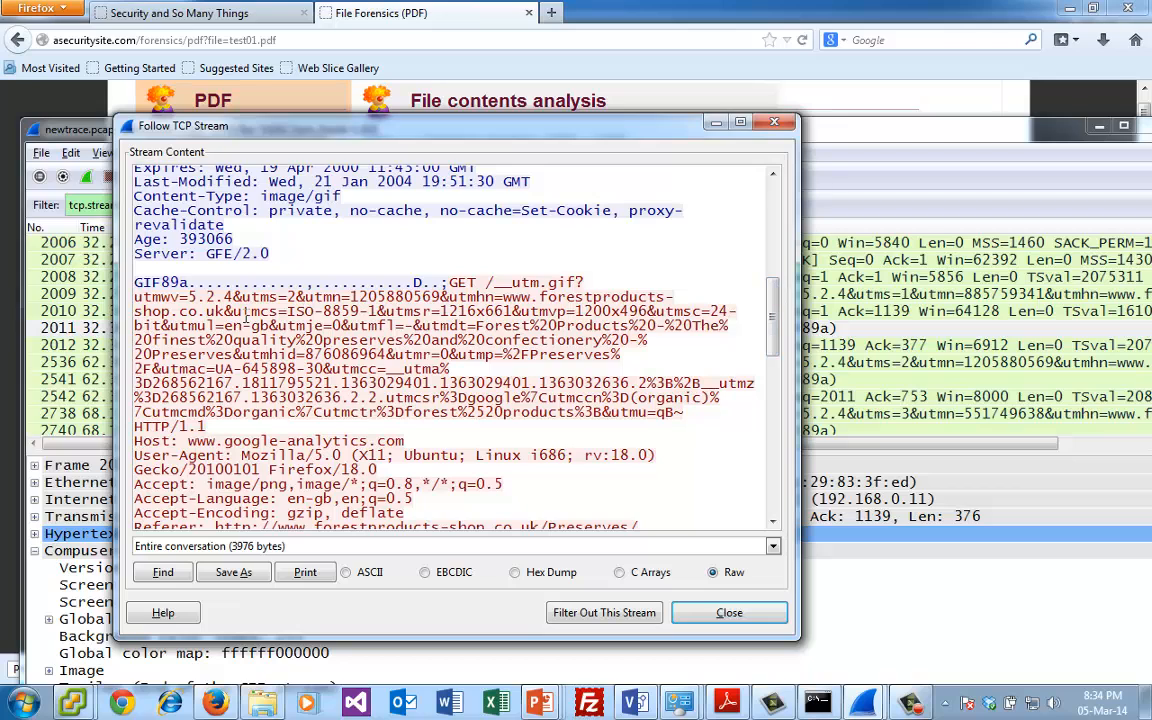
{"action": "double_click", "coordinate": [175, 283]}
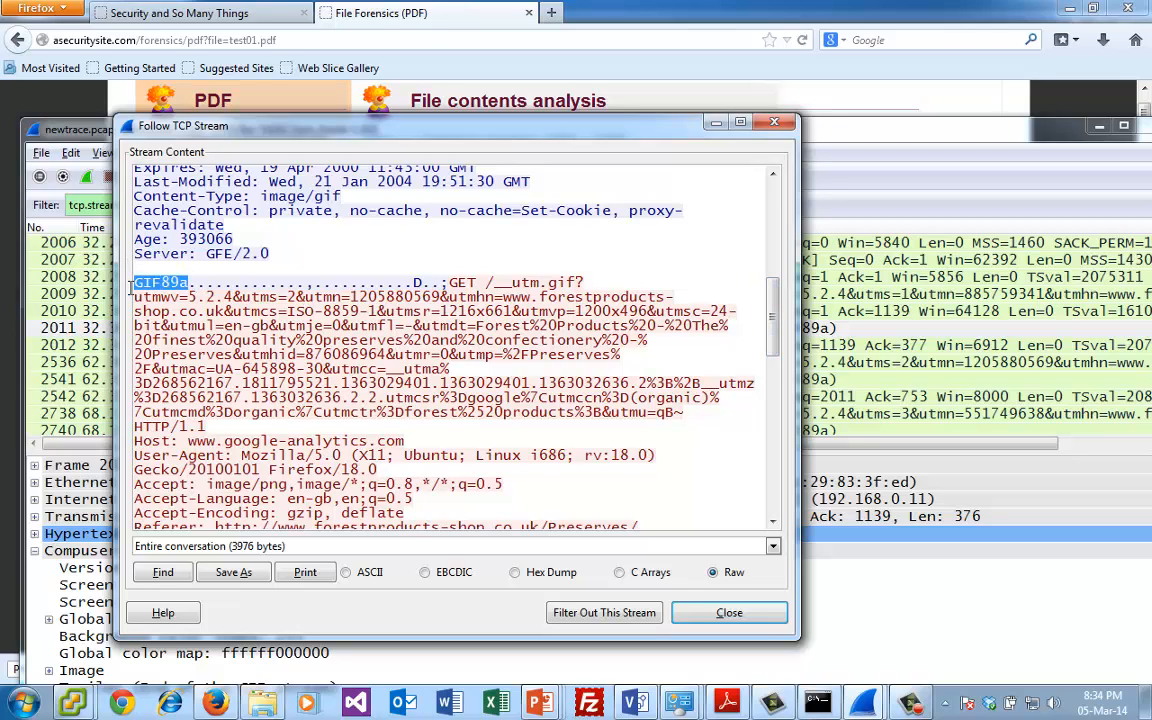
{"action": "left_click_drag", "start_coordinate": [449, 283], "coordinate": [134, 283]}
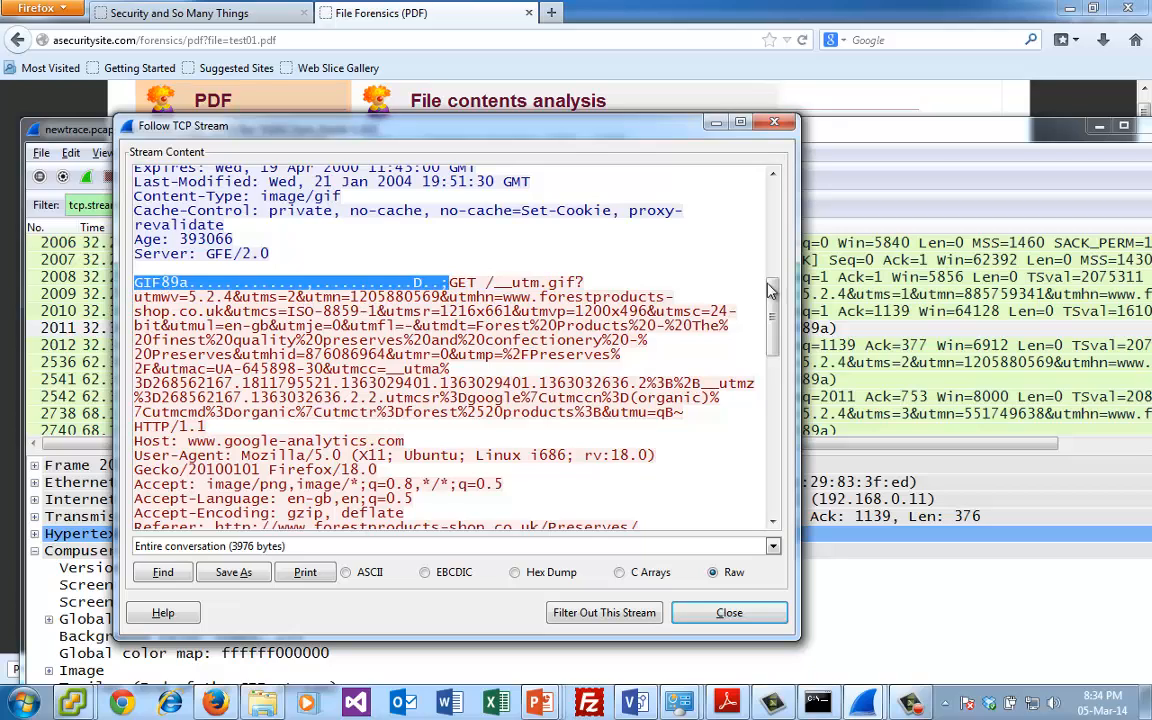
{"action": "left_click_drag", "start_coordinate": [775, 297], "coordinate": [778, 215]}
{"action": "left_click", "coordinate": [778, 123]}
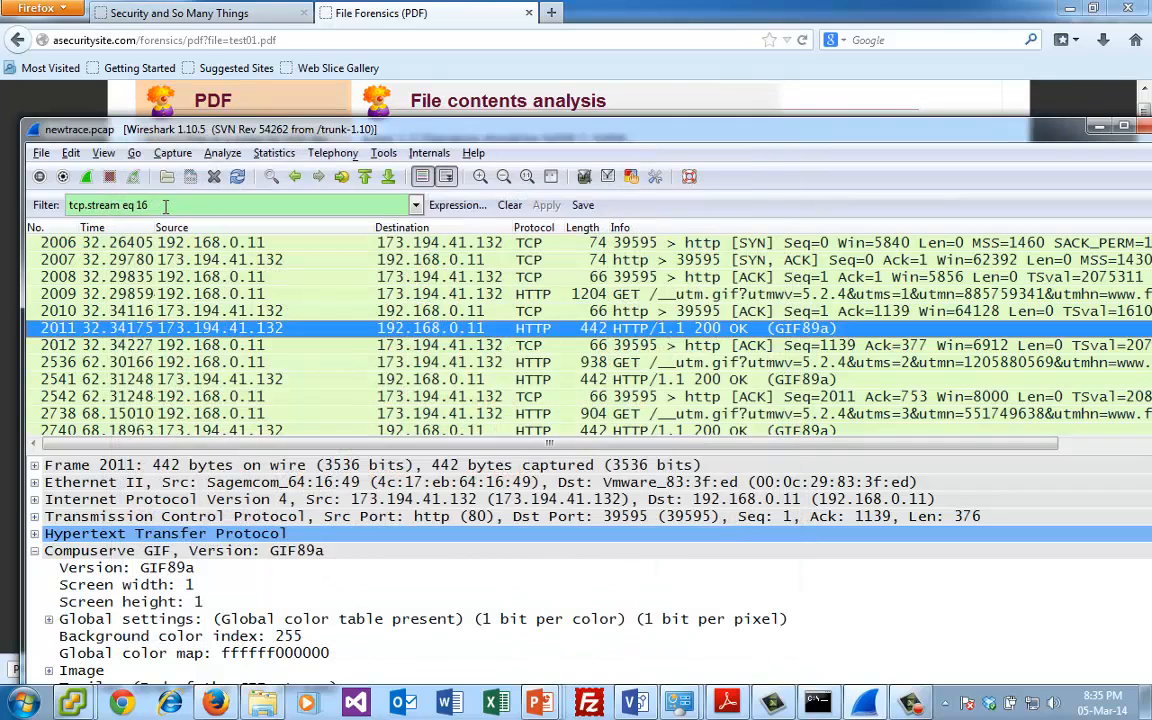
- Filter the capture for PNG files with http contains "\x89\x50\x4E\x47"
{"action": "left_click", "coordinate": [166, 205]}
{"action": "left_click_drag", "start_coordinate": [166, 205], "coordinate": [14, 205]}
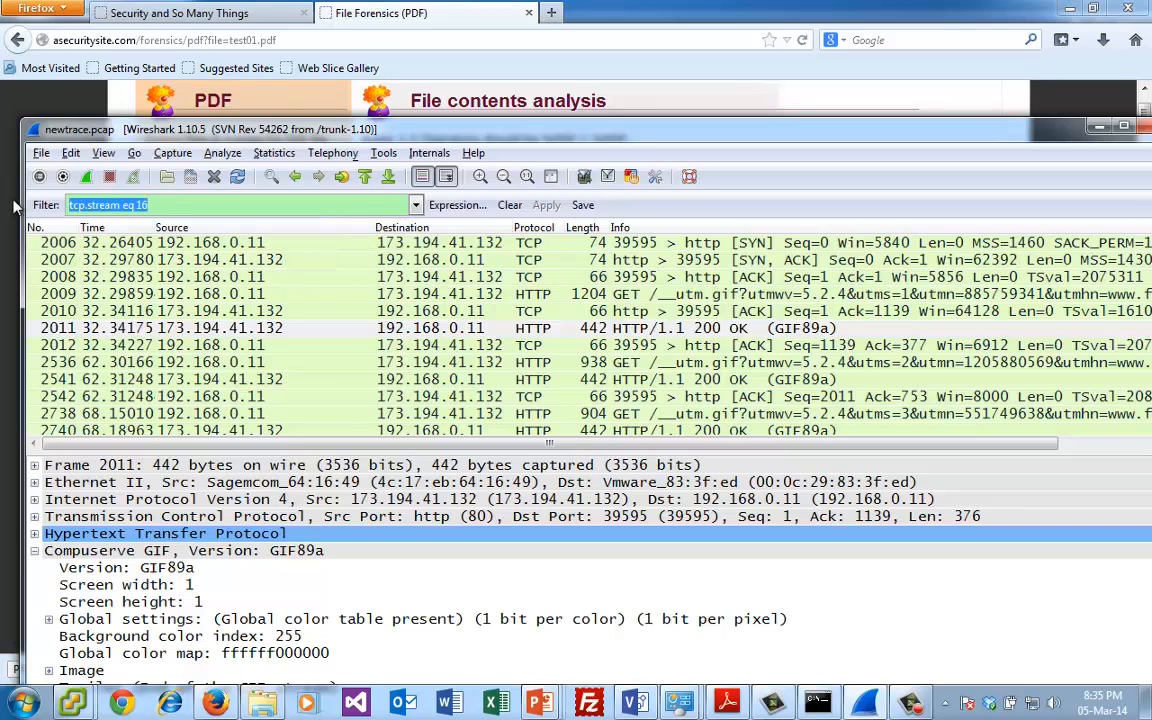
{"action": "type", "text": "http"}
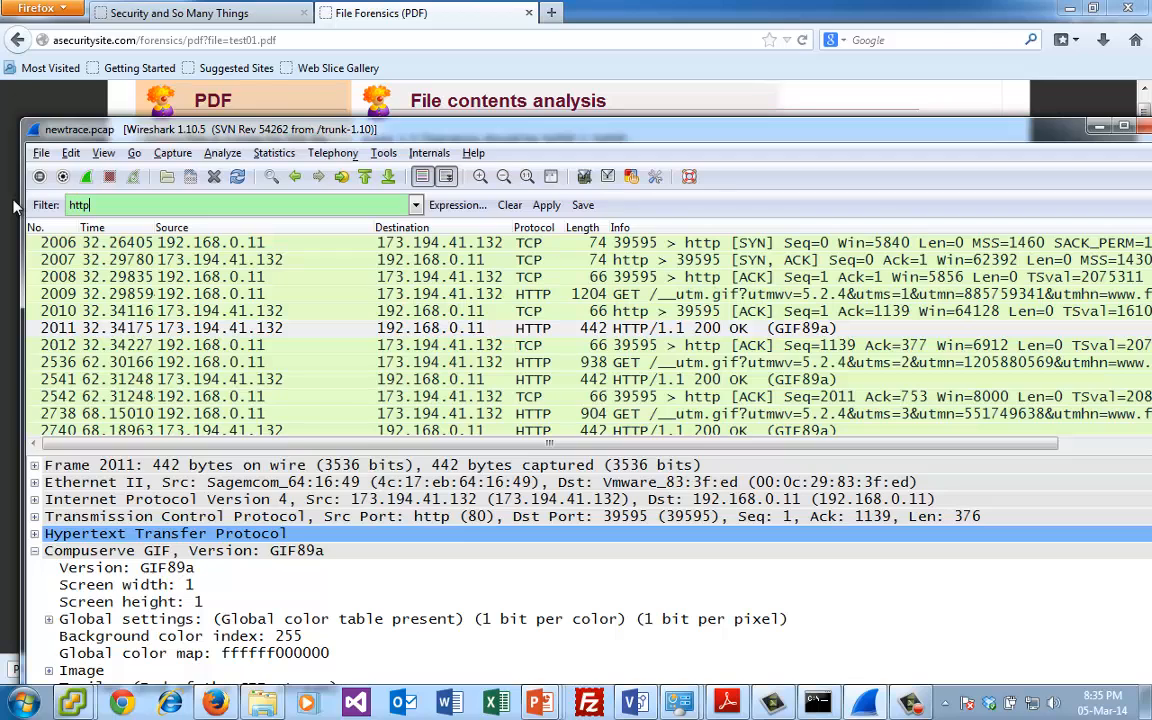
{"action": "type", "text": " contact"}
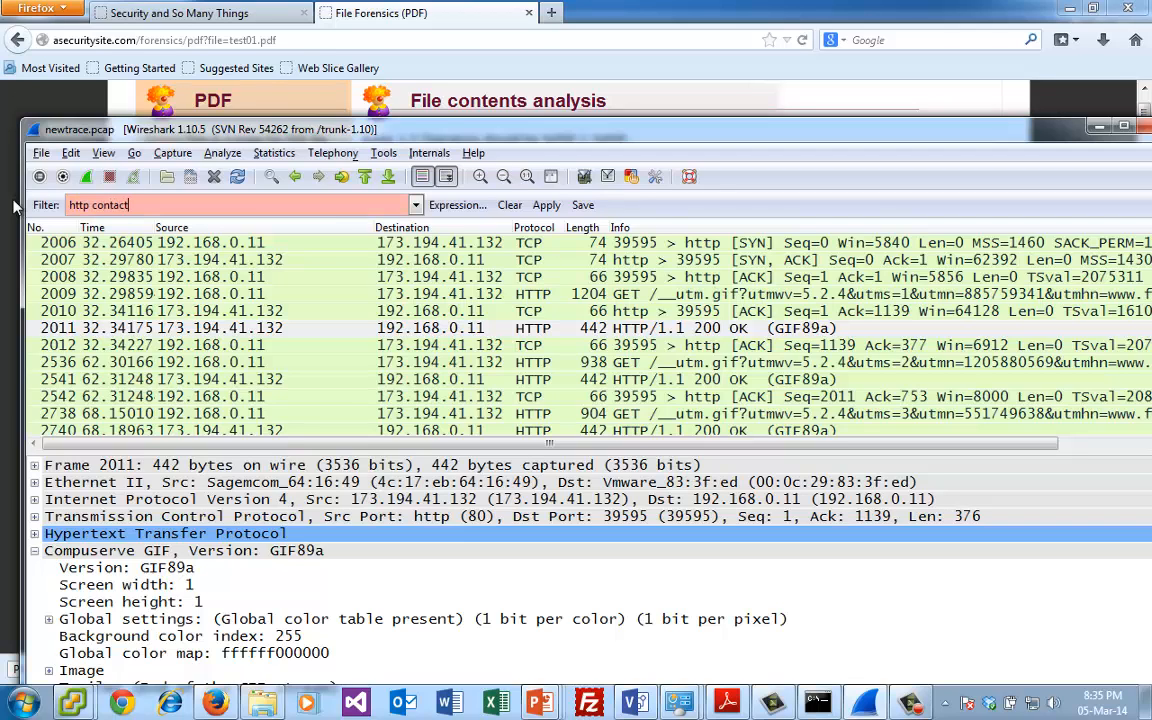
{"action": "key", "text": "BackSpace"}
{"action": "key", "text": "BackSpace"}
{"action": "type", "text": "ins"}
{"action": "type", "text": "\"\\x89\\x50\\x4E\\x47"}
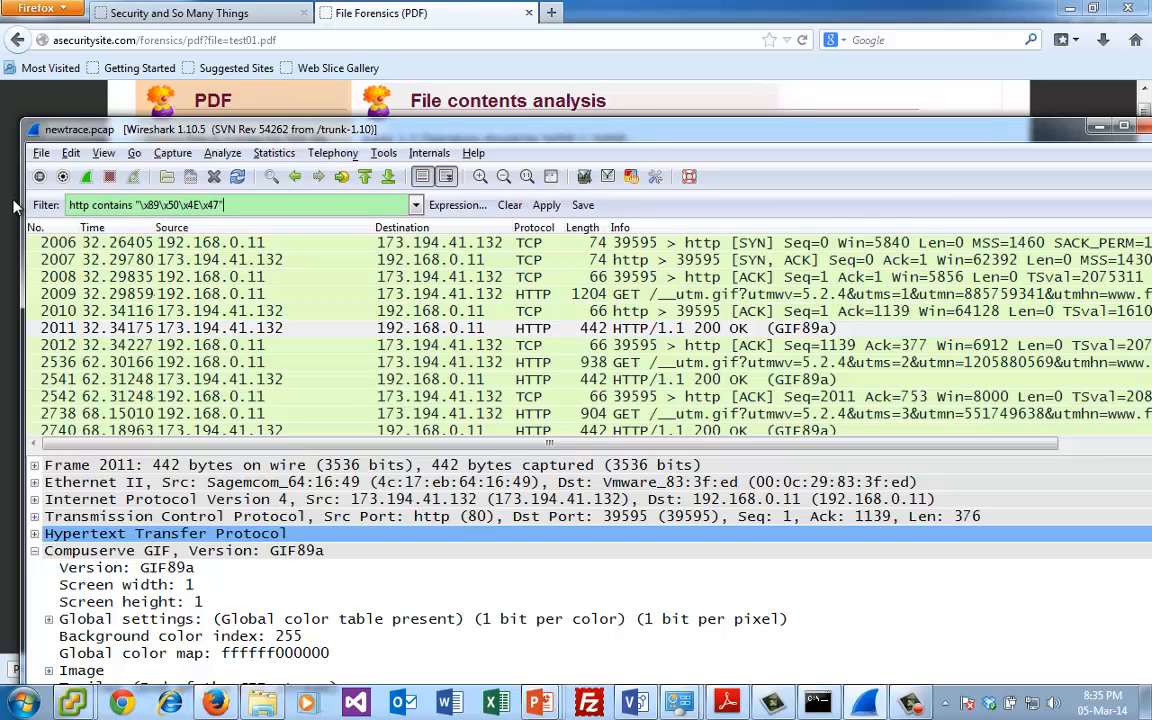
{"action": "key", "text": "Return"}
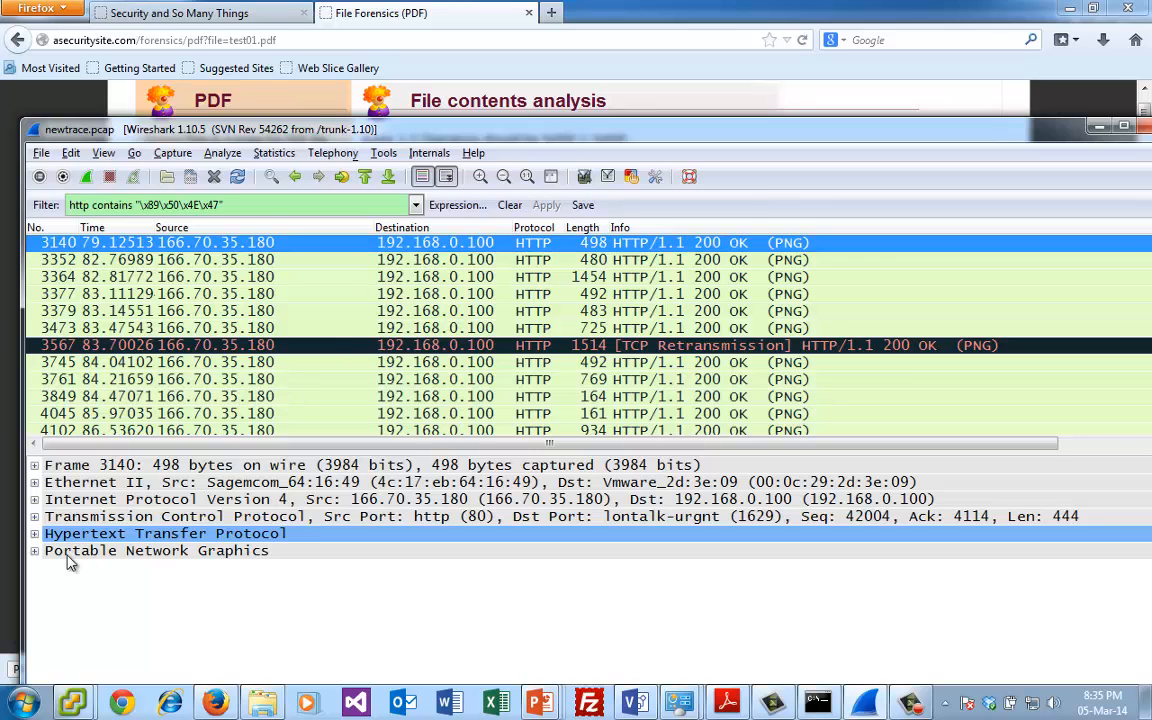
- Check the Portable Network Graphics details of packet 3140, then follow the TCP stream of packet 3761 and look through its content
{"action": "left_click", "coordinate": [35, 551]}
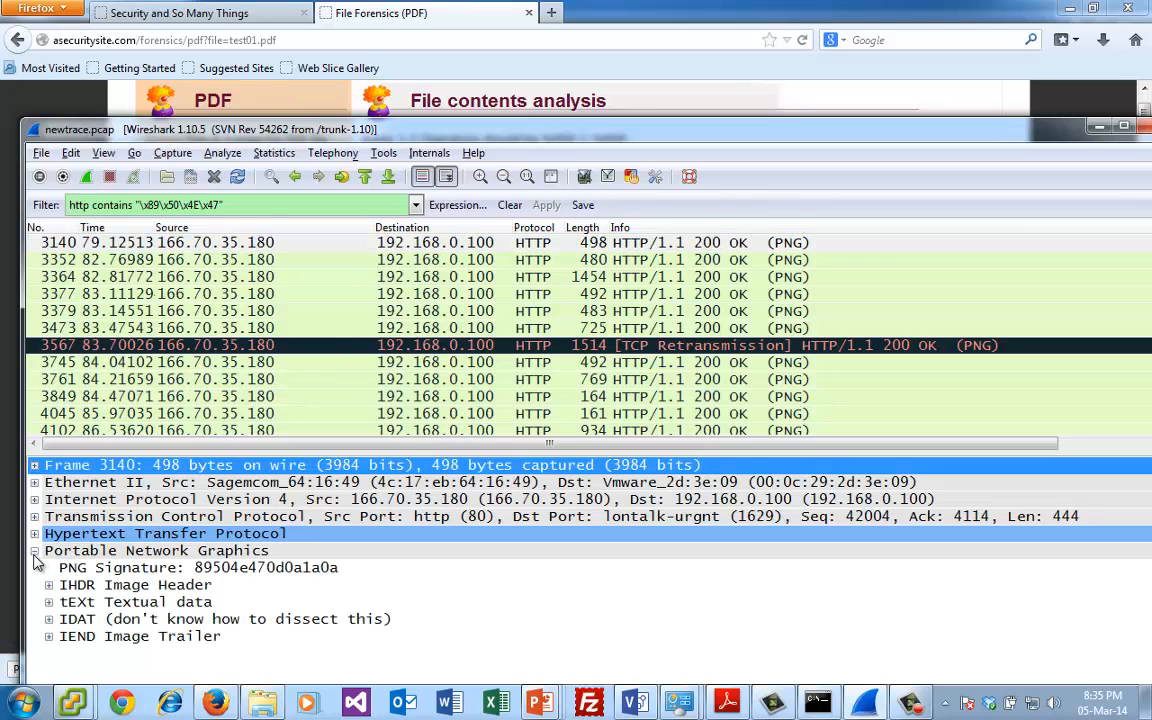
{"action": "left_click", "coordinate": [35, 552]}
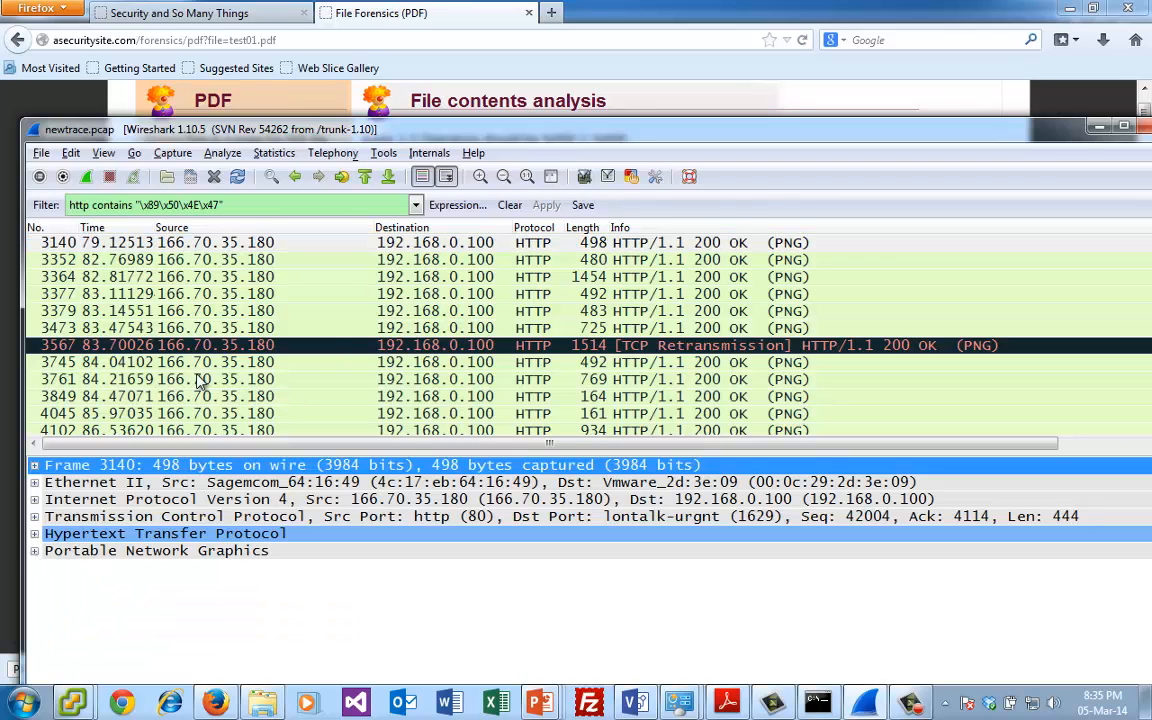
{"action": "left_click", "coordinate": [327, 249]}
{"action": "right_click", "coordinate": [494, 381]}
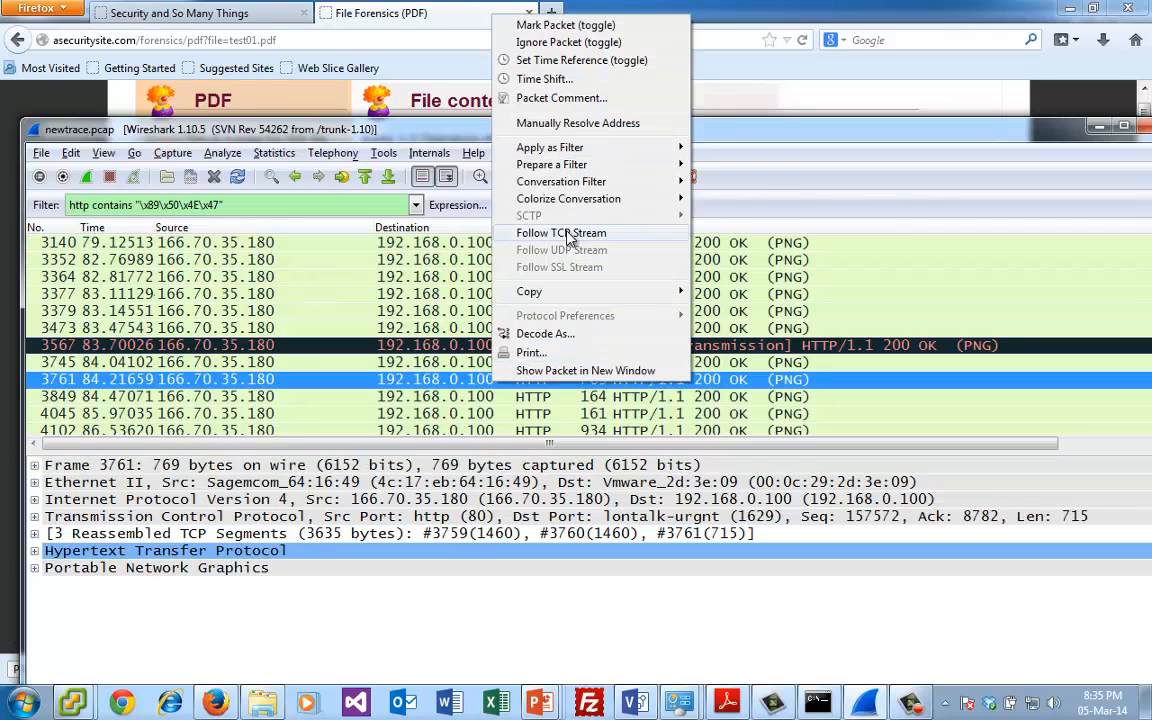
{"action": "left_click", "coordinate": [535, 232]}
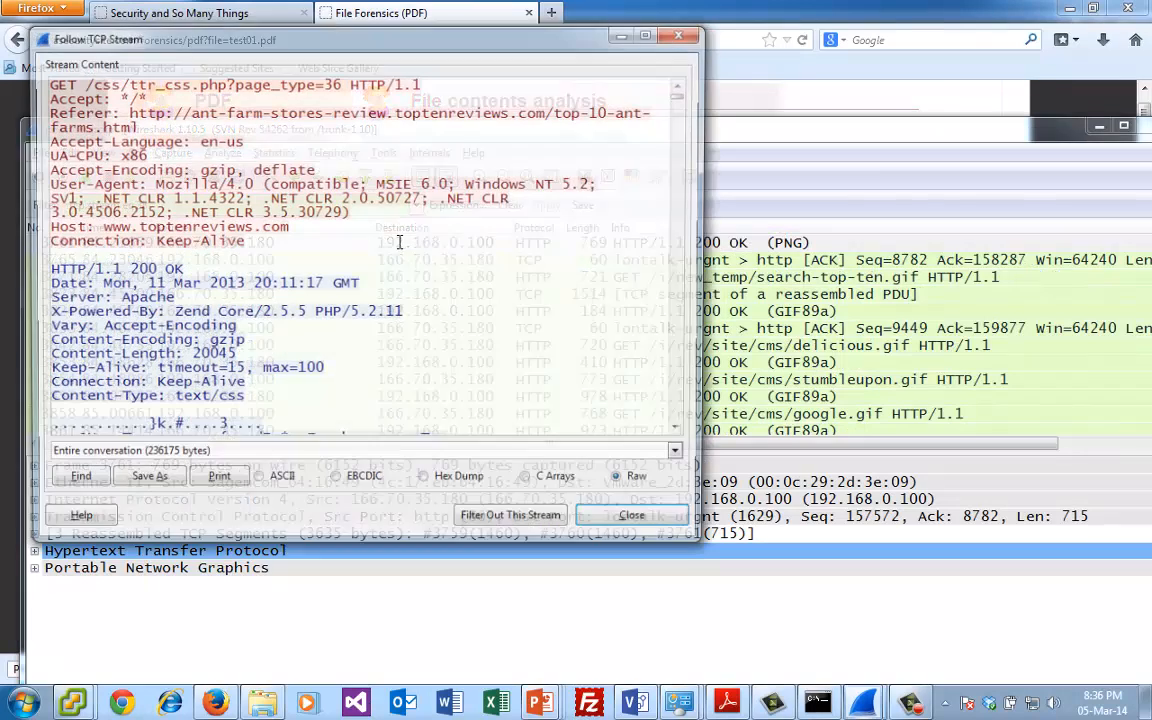
{"action": "left_click", "coordinate": [388, 268]}
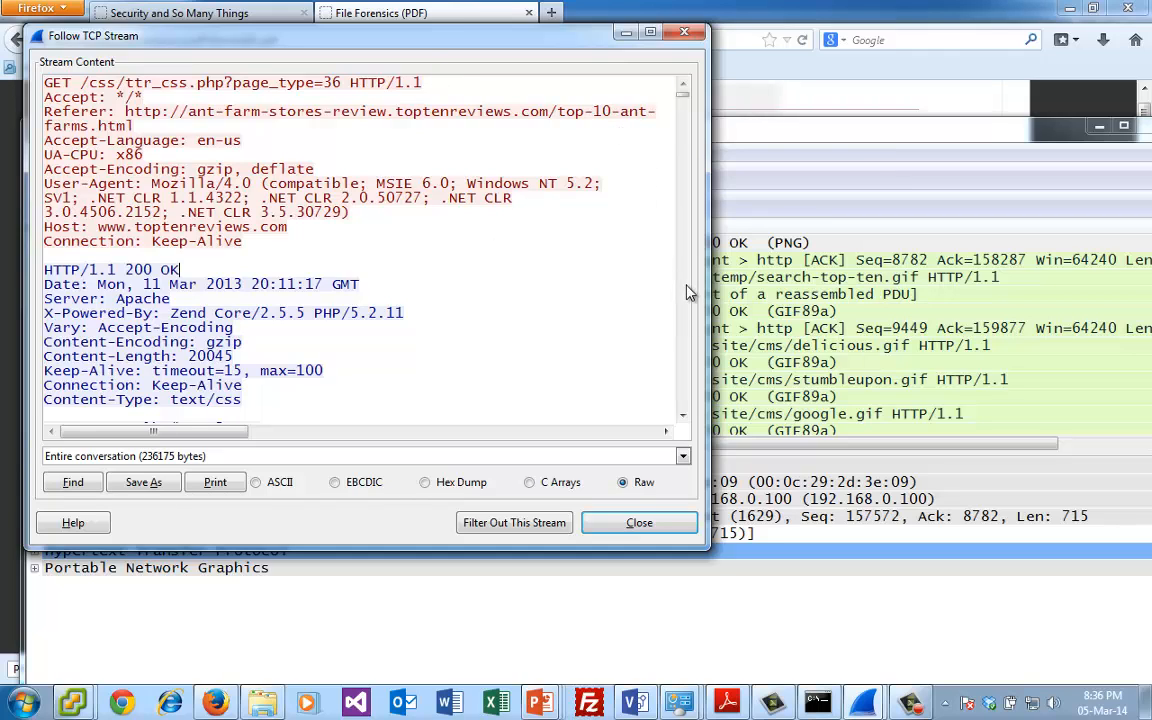
{"action": "scroll", "coordinate": [665, 235], "scroll_direction": "down", "scroll_amount": 7}
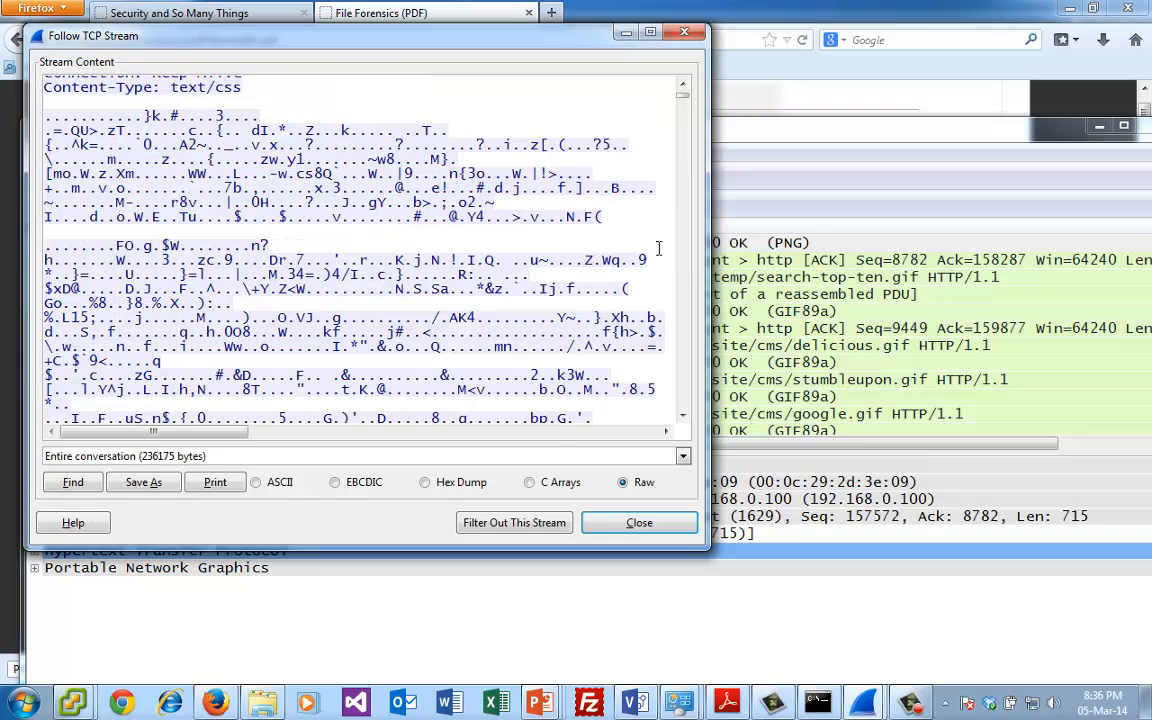
- Look through the stream content for PNG requests and highlight the file name follow_us_on.png in its GET request
{"action": "scroll", "coordinate": [659, 248], "scroll_direction": "up", "scroll_amount": 3}
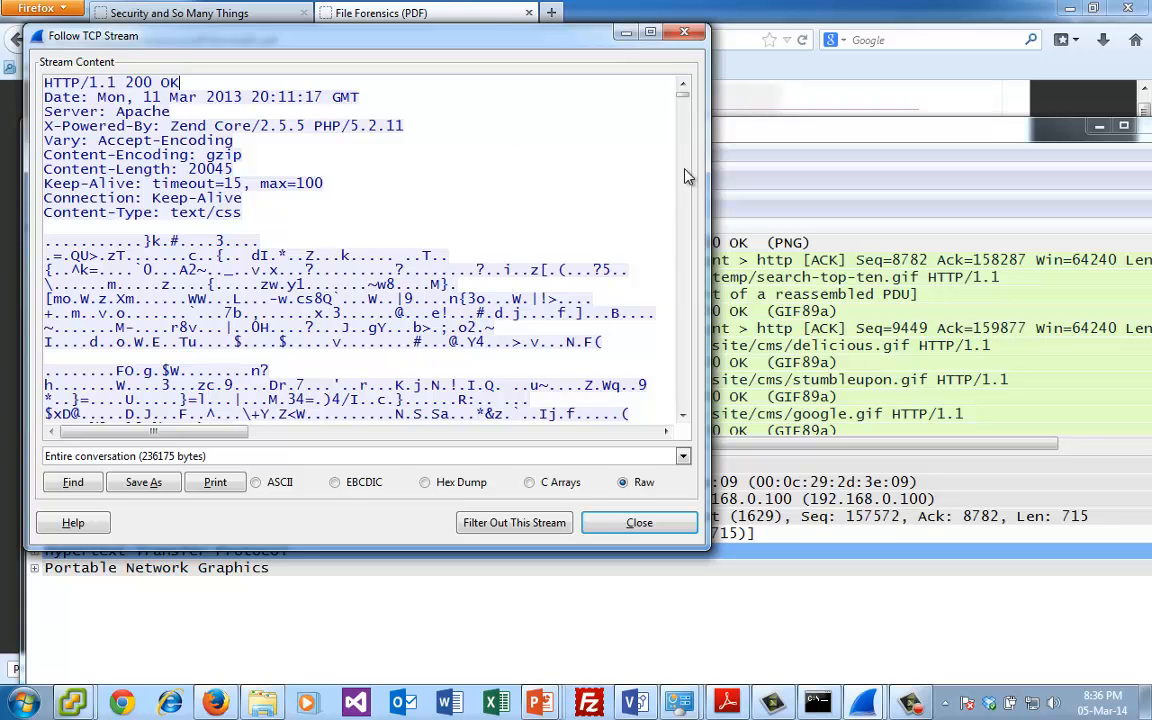
{"action": "left_click", "coordinate": [681, 121]}
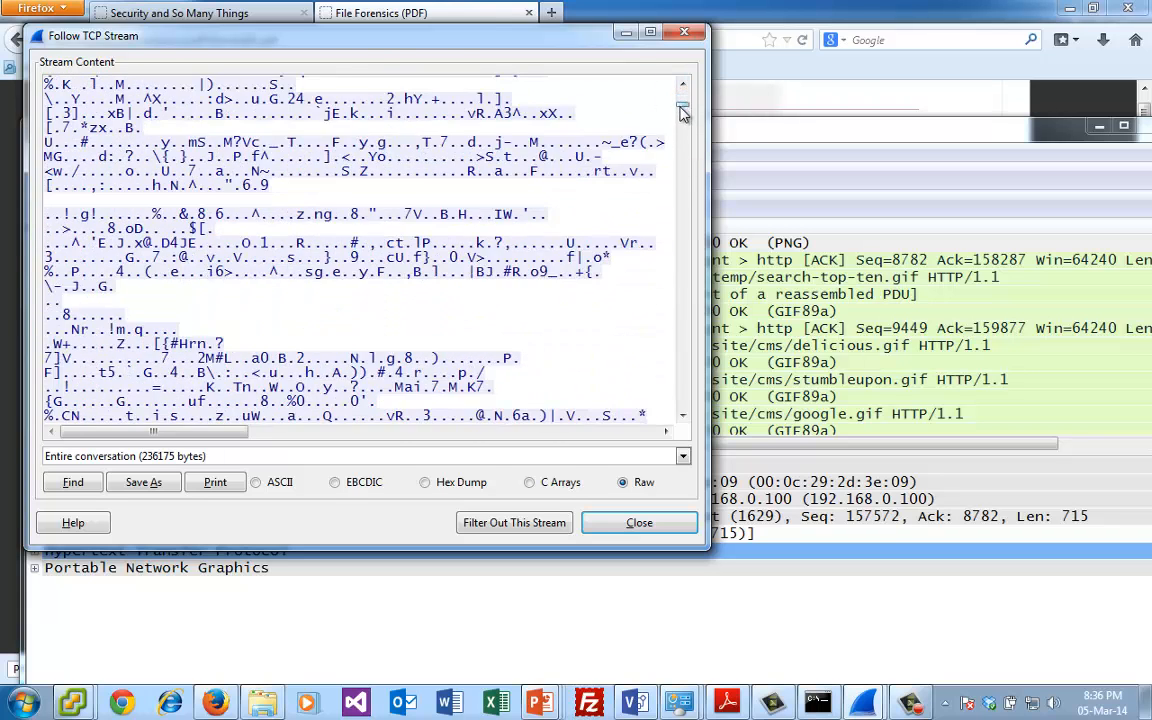
{"action": "left_click_drag", "start_coordinate": [681, 121], "coordinate": [681, 136]}
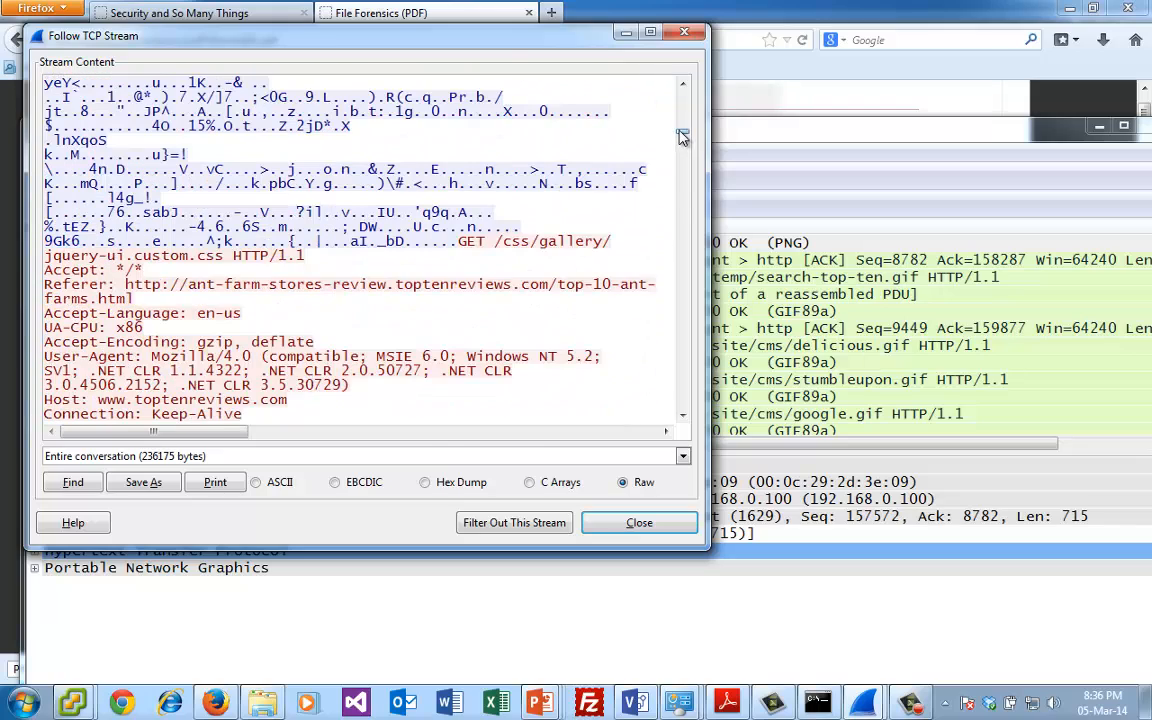
{"action": "left_click_drag", "start_coordinate": [681, 137], "coordinate": [681, 165]}
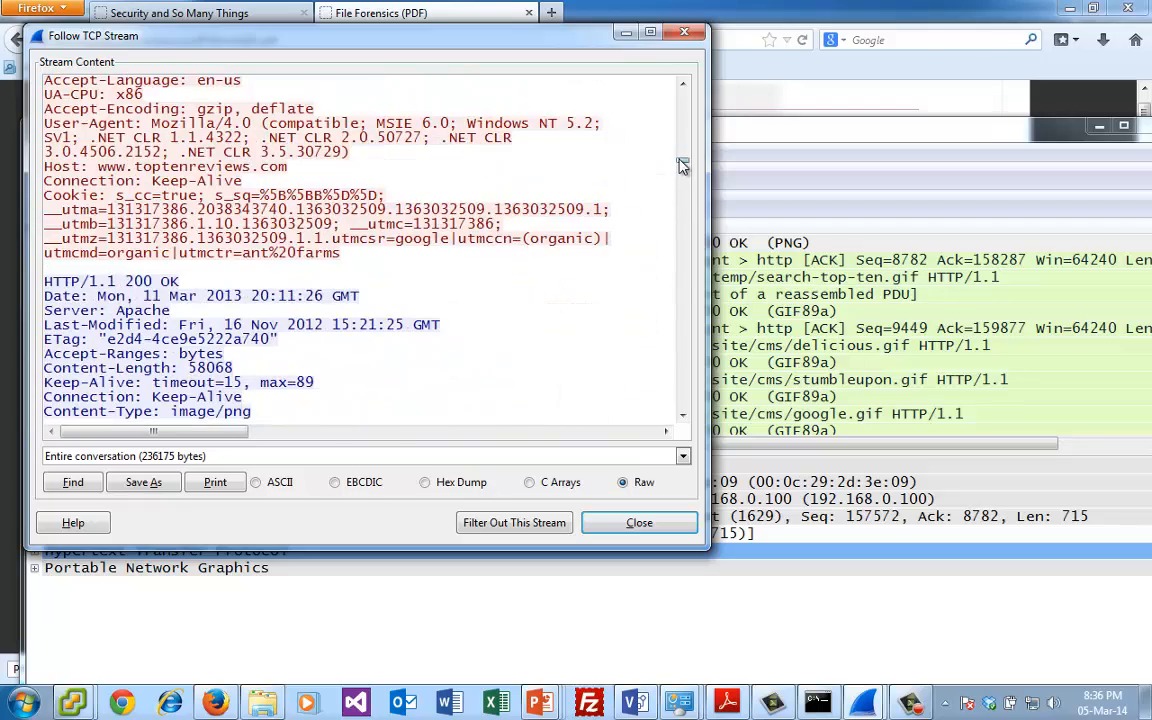
{"action": "left_click_drag", "start_coordinate": [681, 165], "coordinate": [684, 237]}
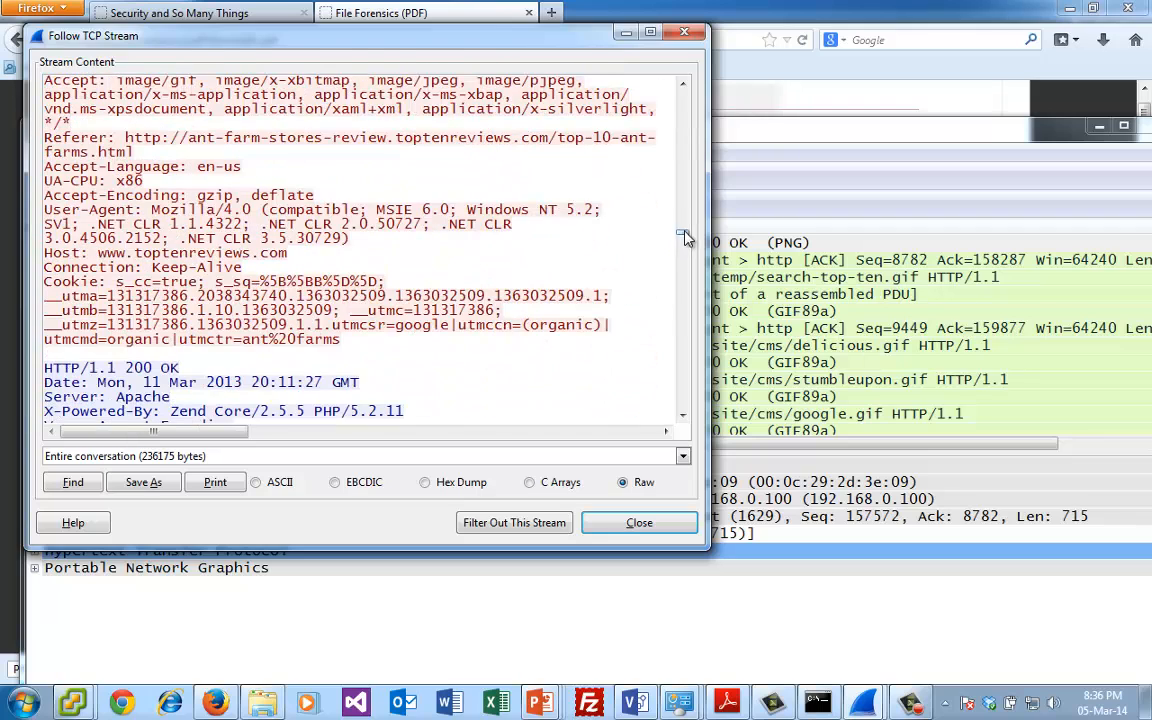
{"action": "left_click_drag", "start_coordinate": [684, 237], "coordinate": [684, 238]}
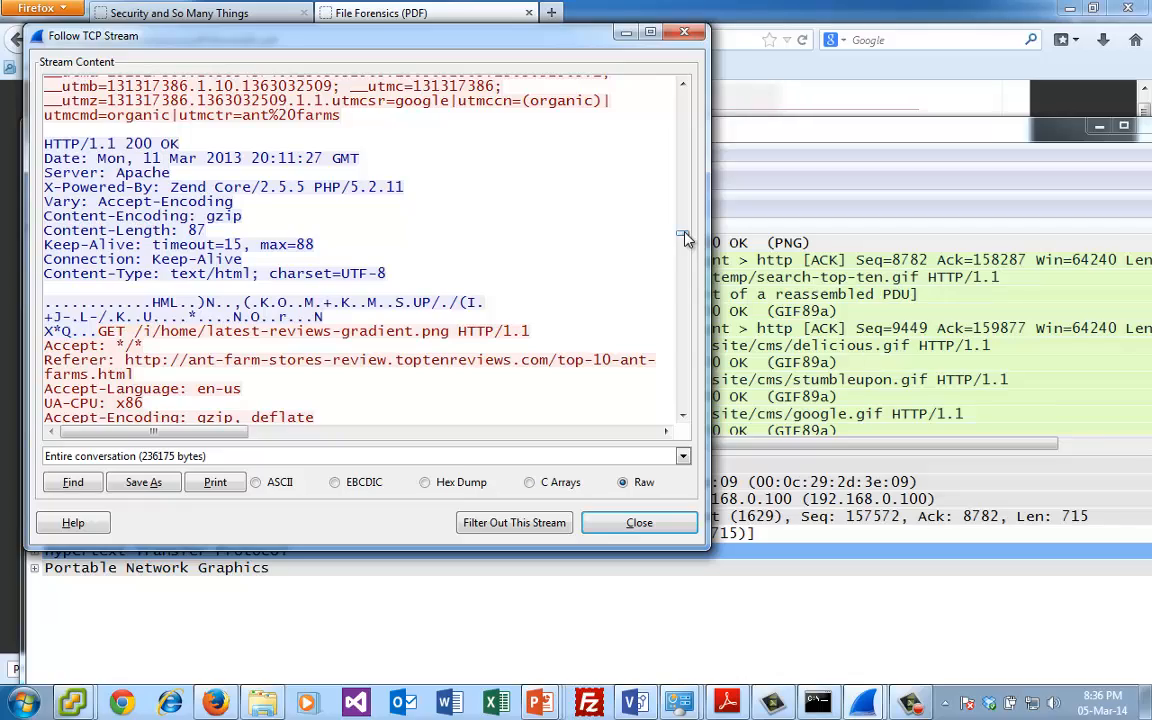
{"action": "left_click_drag", "start_coordinate": [684, 237], "coordinate": [687, 384]}
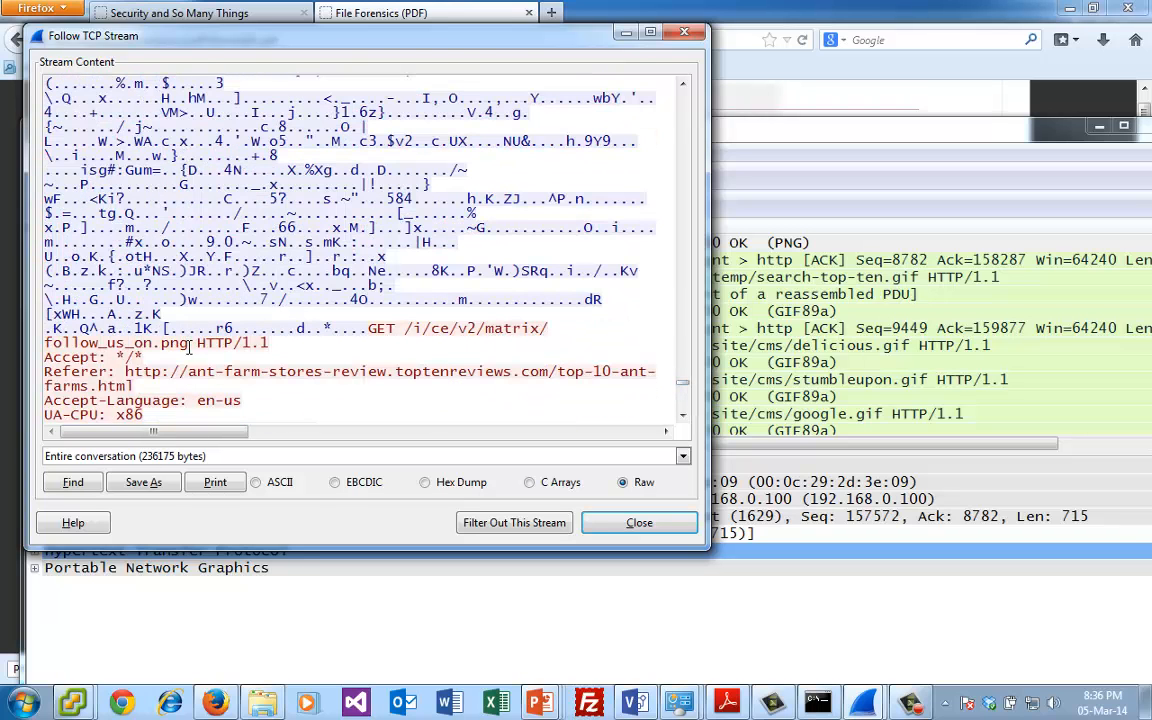
{"action": "left_click_drag", "start_coordinate": [187, 343], "coordinate": [44, 343]}
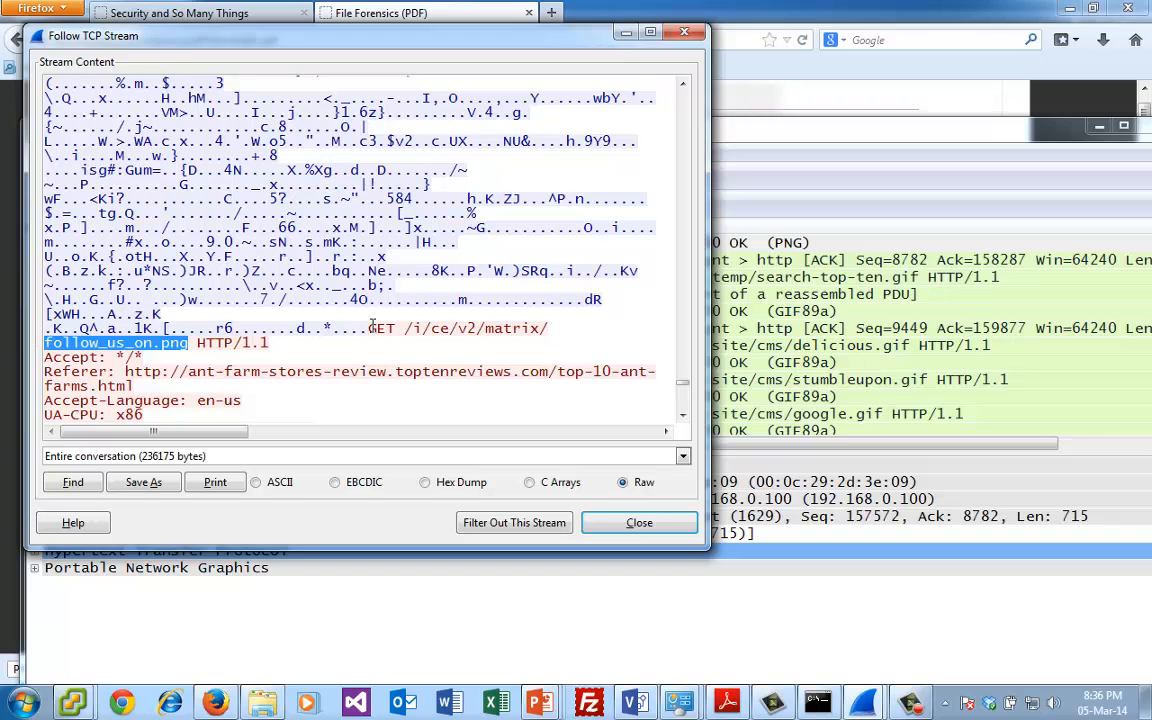
- Highlight from the image/png content type to the .PNG signature in the follow_us_on.png response, then close the stream window
{"action": "scroll", "coordinate": [615, 380], "scroll_direction": "down", "scroll_amount": 7}
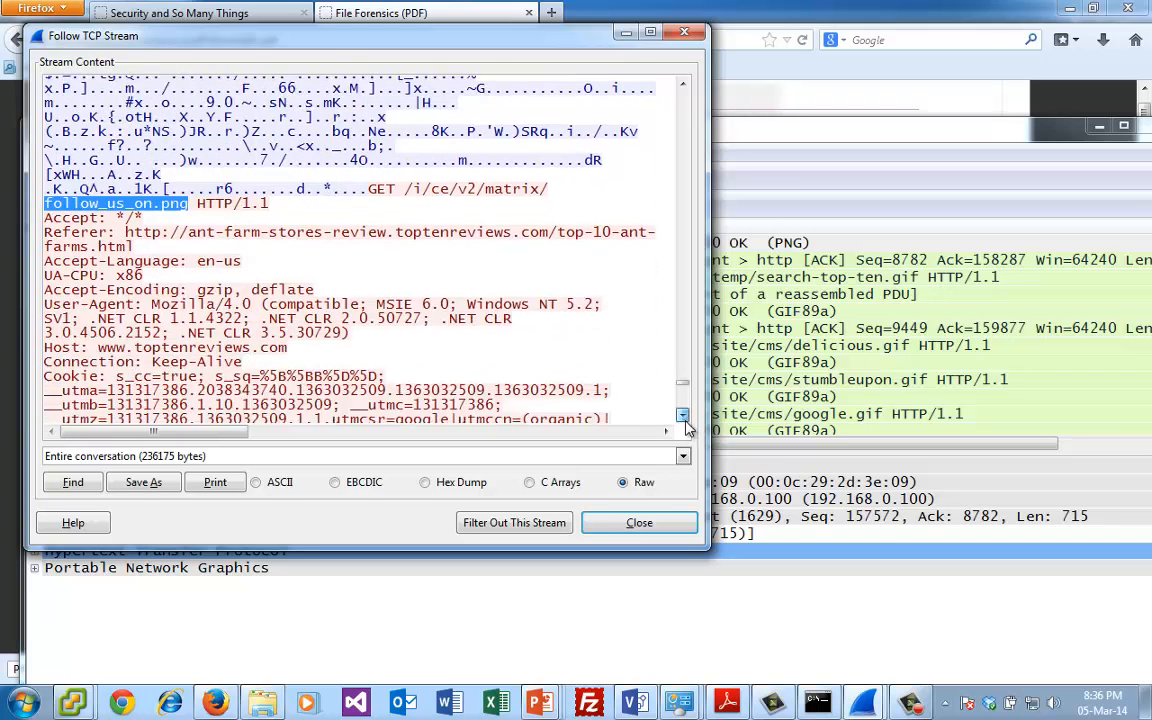
{"action": "scroll", "coordinate": [616, 79], "scroll_direction": "up", "scroll_amount": 3}
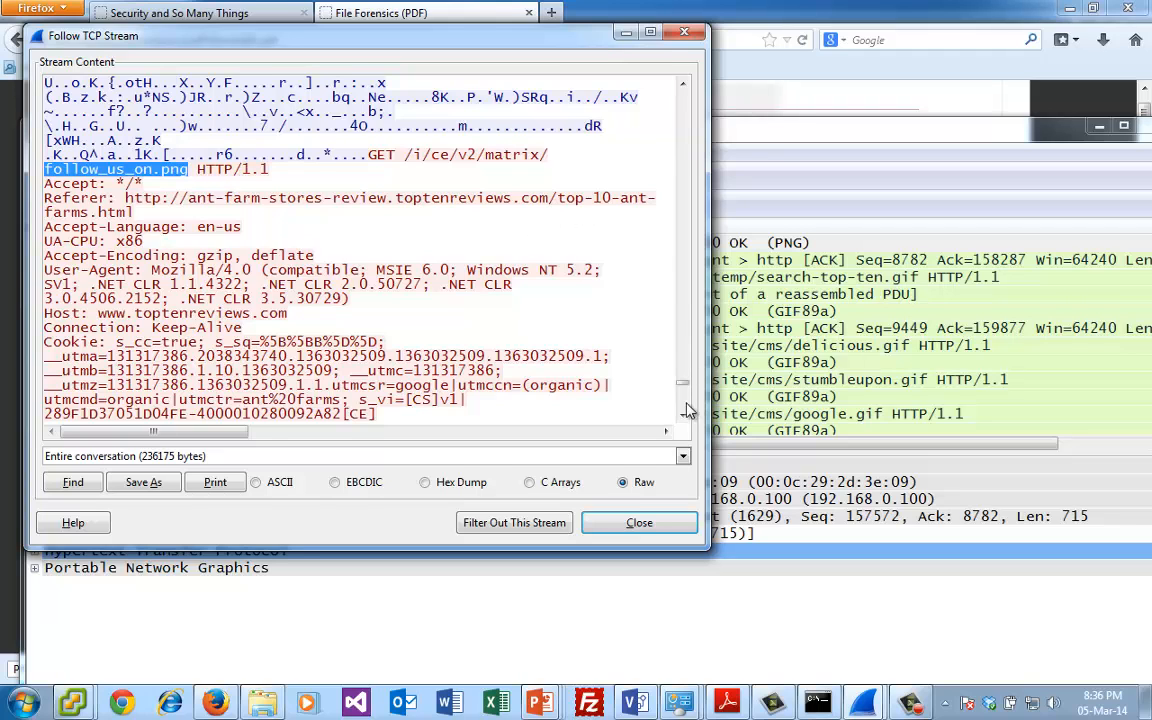
{"action": "scroll", "coordinate": [617, 362], "scroll_direction": "down", "scroll_amount": 7}
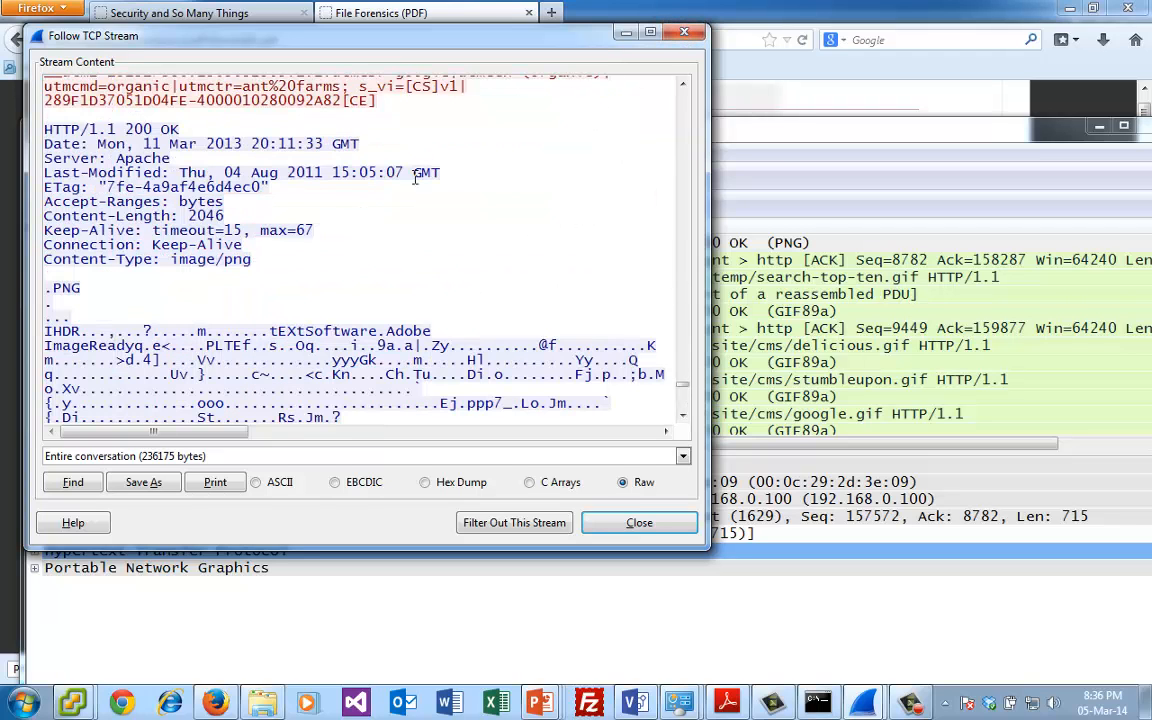
{"action": "left_click_drag", "start_coordinate": [268, 260], "coordinate": [45, 290]}
{"action": "left_click", "coordinate": [684, 33]}
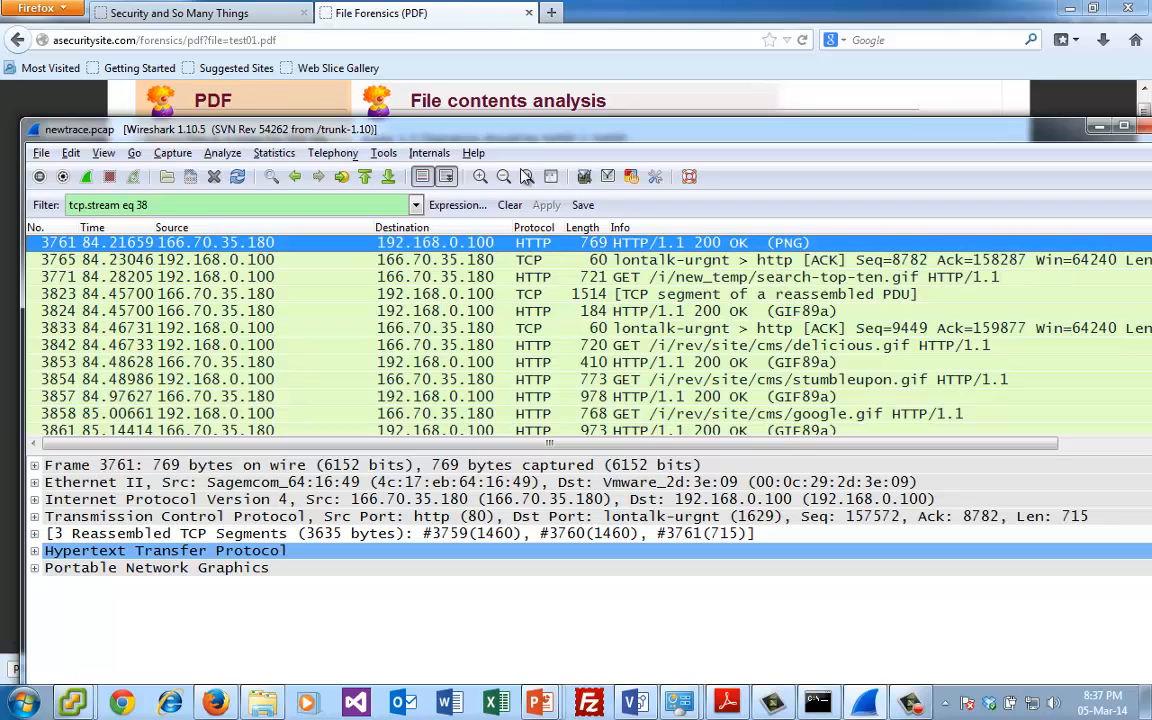
- Switch to Firefox, return to the Digital Forensics Magic Numbers page and search it for JPEG to check the signature
{"action": "left_click", "coordinate": [560, 97]}
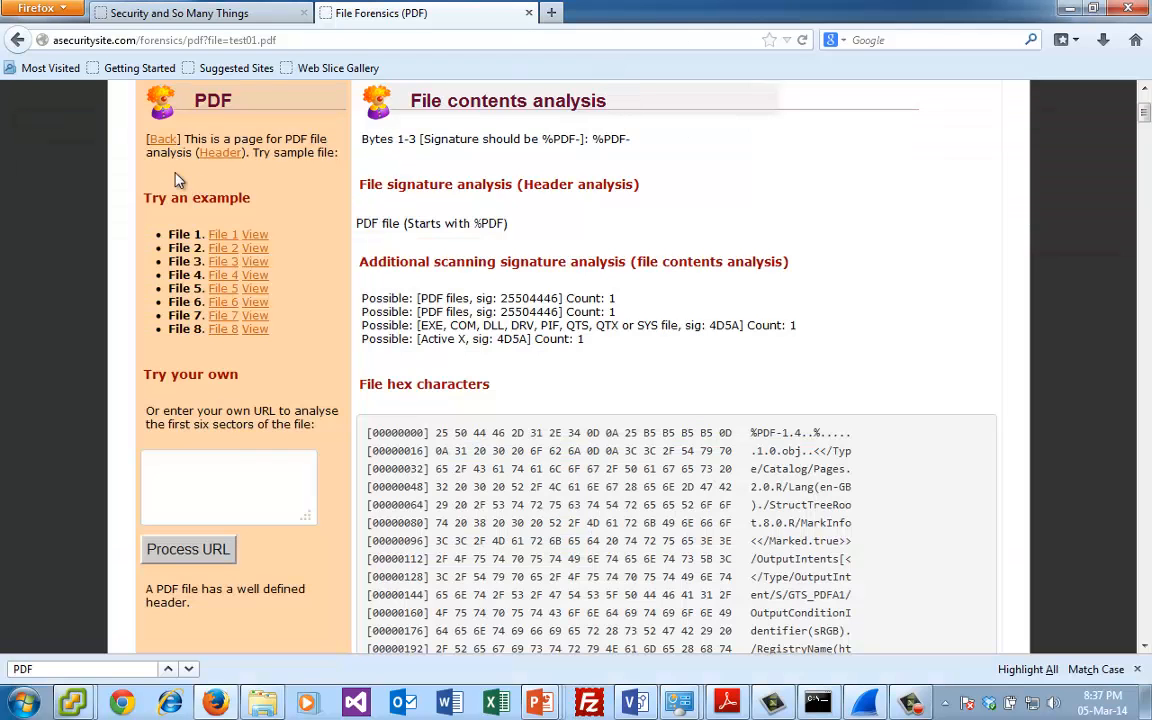
{"action": "left_click", "coordinate": [17, 40]}
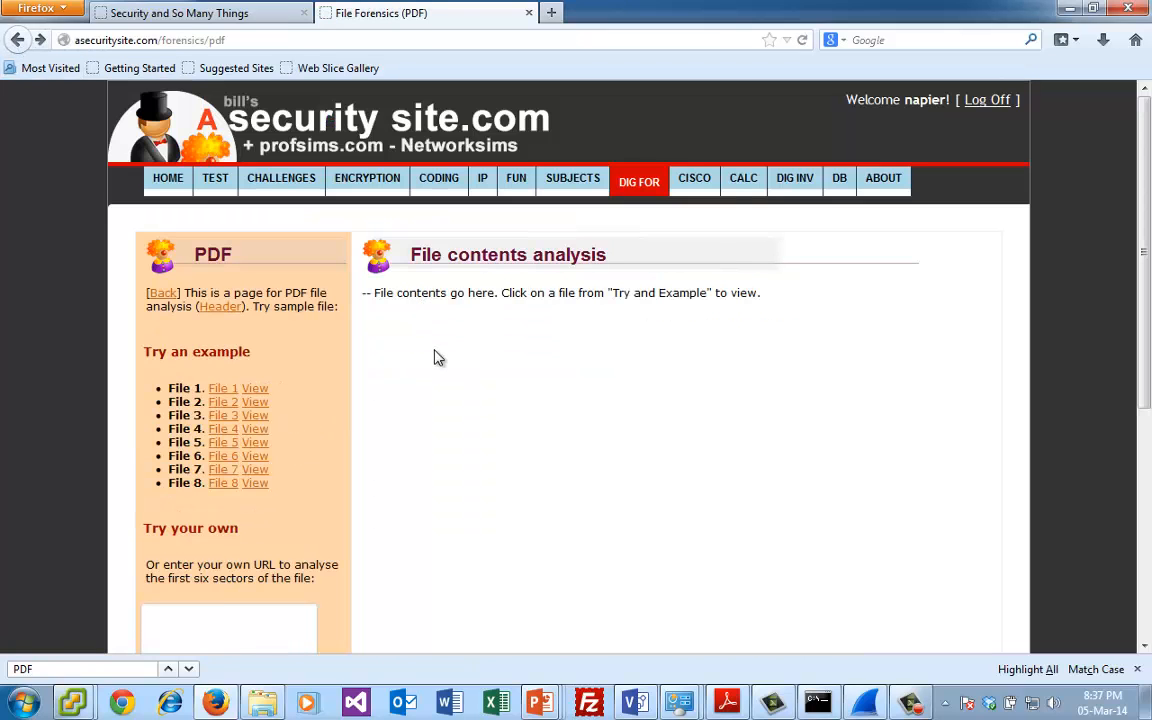
{"action": "left_click", "coordinate": [18, 40]}
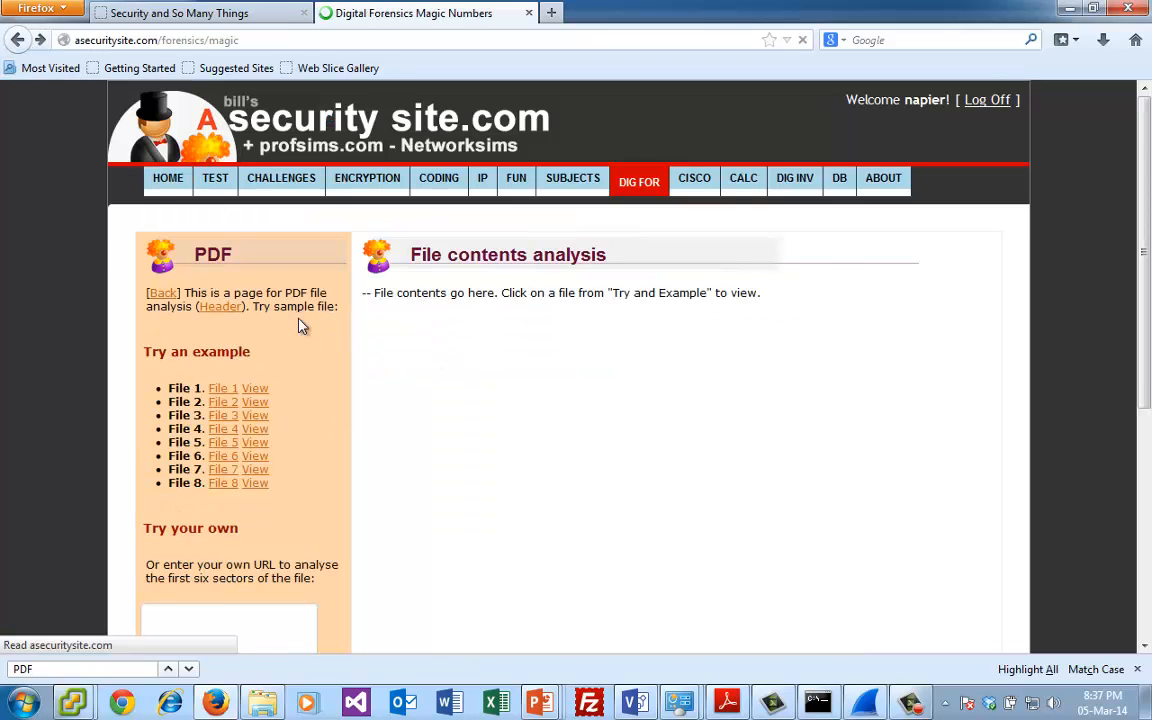
{"action": "type", "text": "JPEG"}
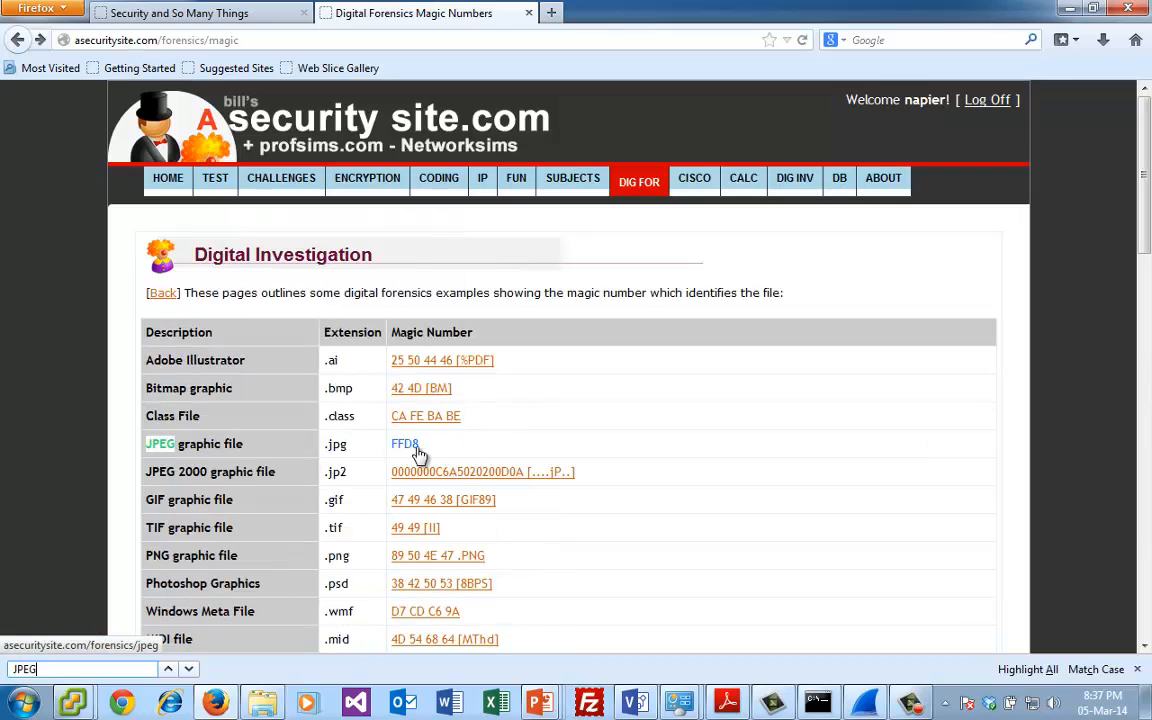
{"action": "left_click", "coordinate": [255, 13]}
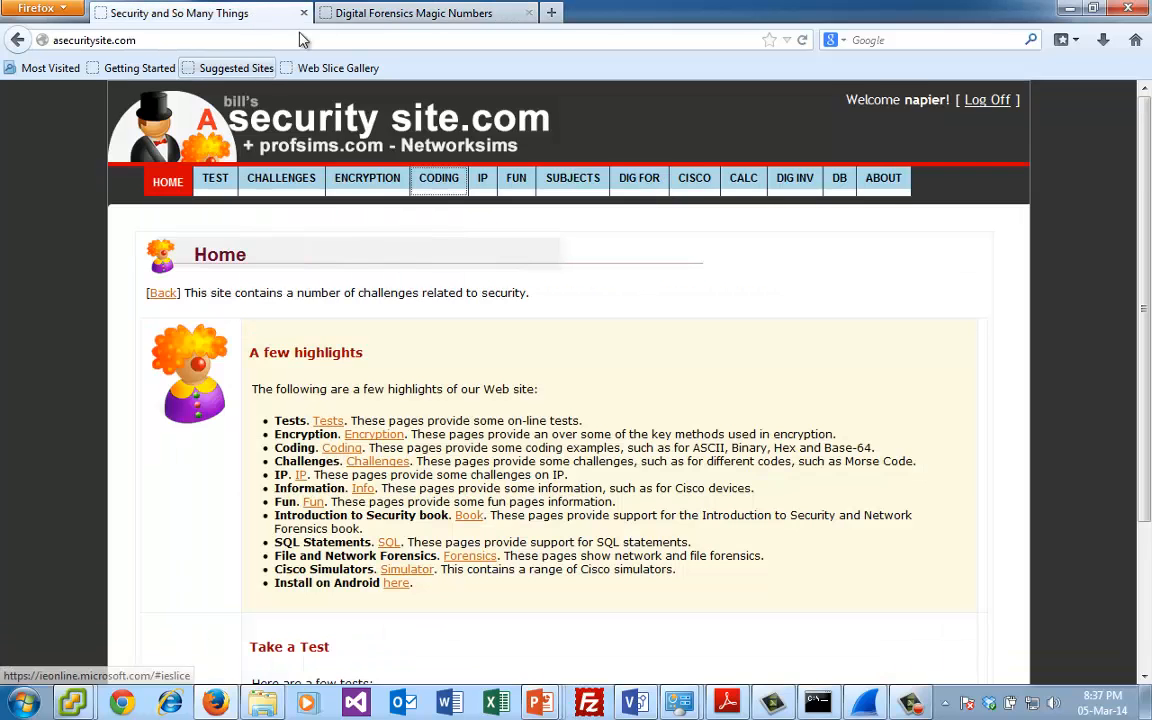
{"action": "left_click", "coordinate": [360, 13]}
- Switch to Wireshark and filter the capture for JPEG files with http contains "\xff\xd8", adapting the earlier PNG signature filter
{"action": "left_click", "coordinate": [864, 703]}
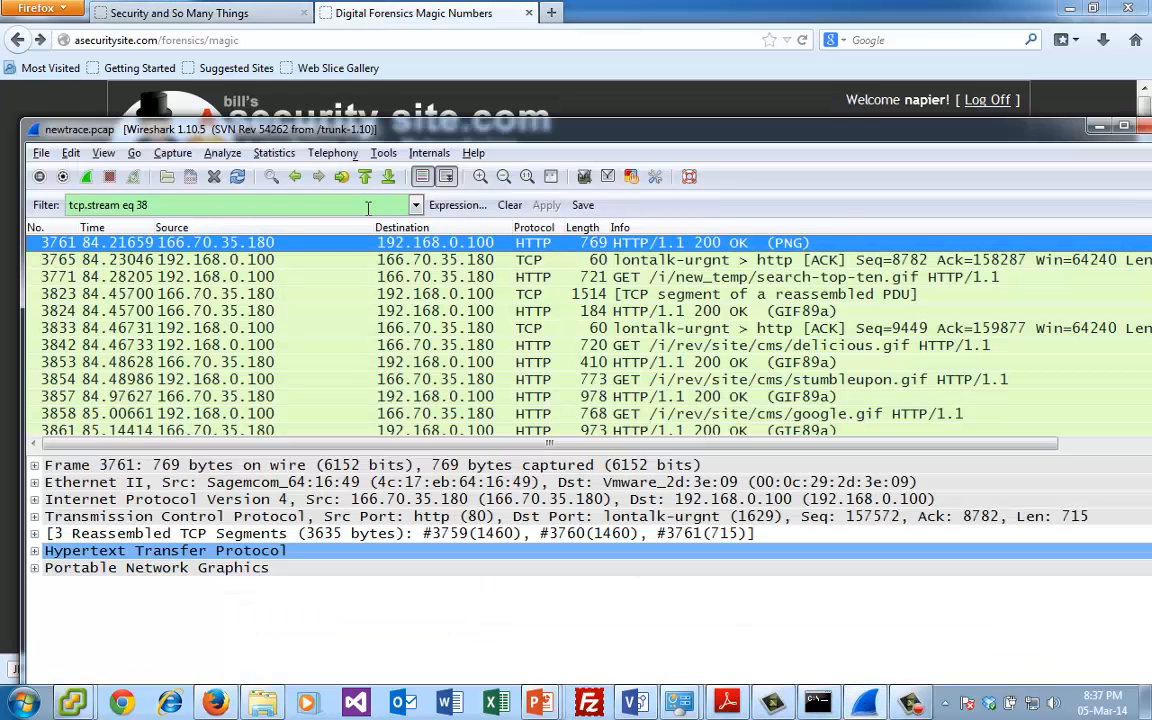
{"action": "left_click", "coordinate": [452, 205]}
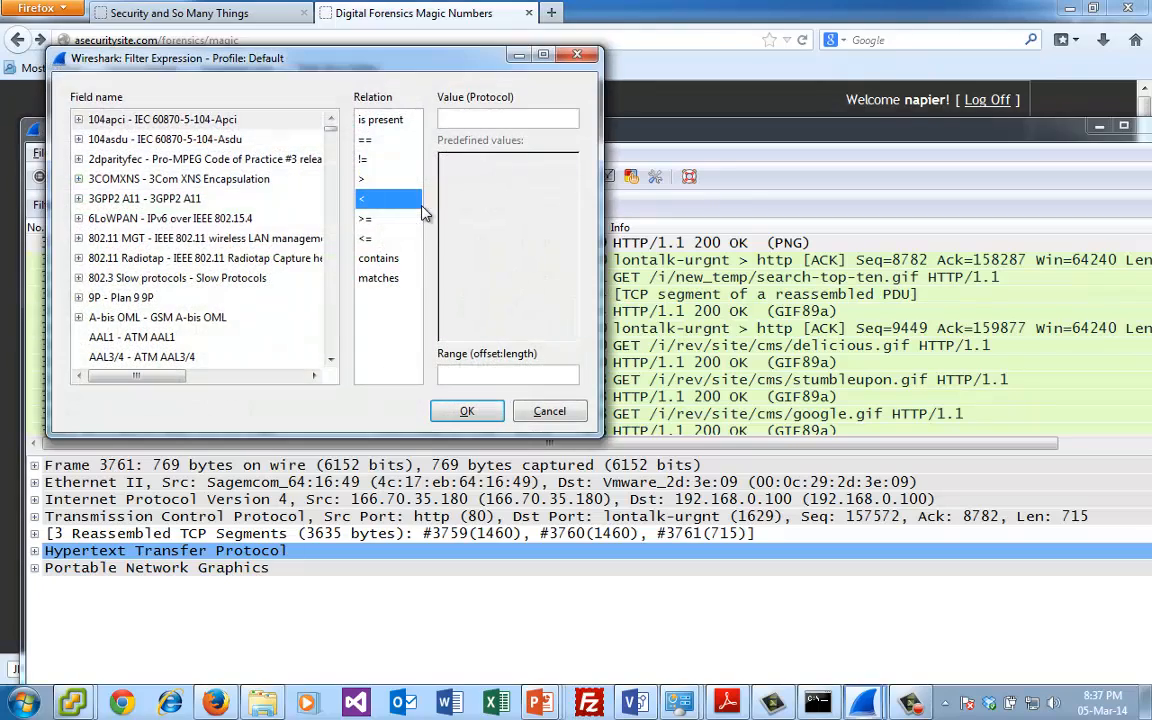
{"action": "left_click", "coordinate": [549, 411]}
{"action": "left_click", "coordinate": [415, 205]}
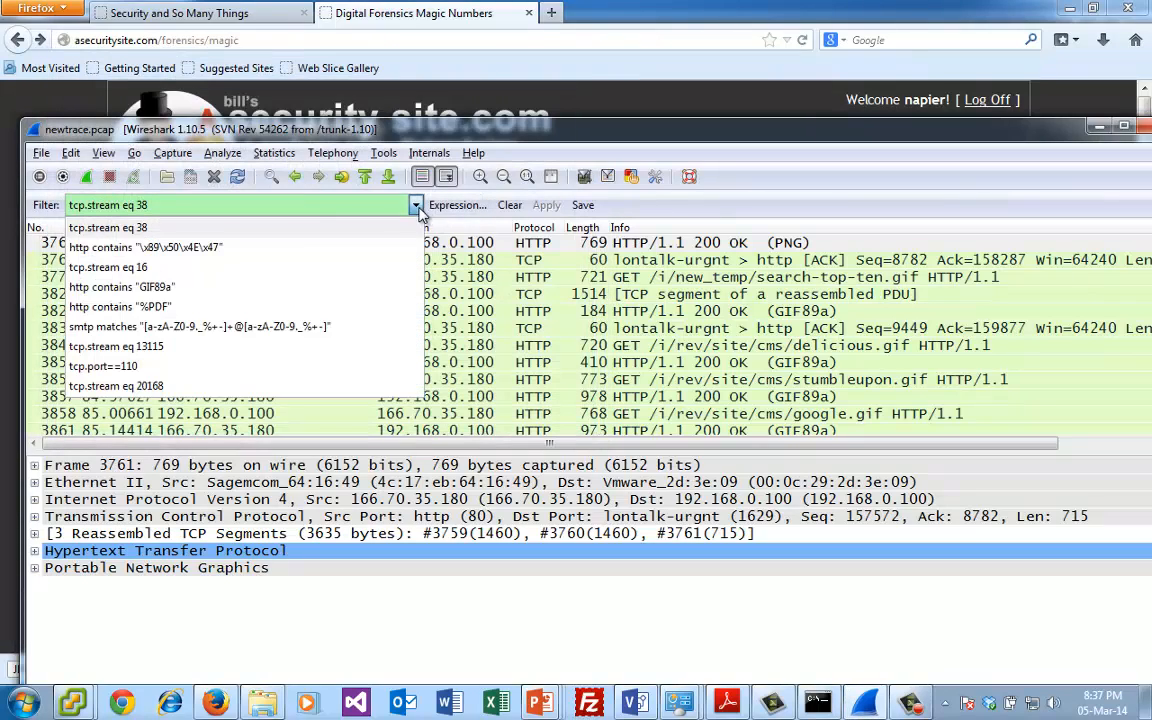
{"action": "left_click", "coordinate": [222, 247]}
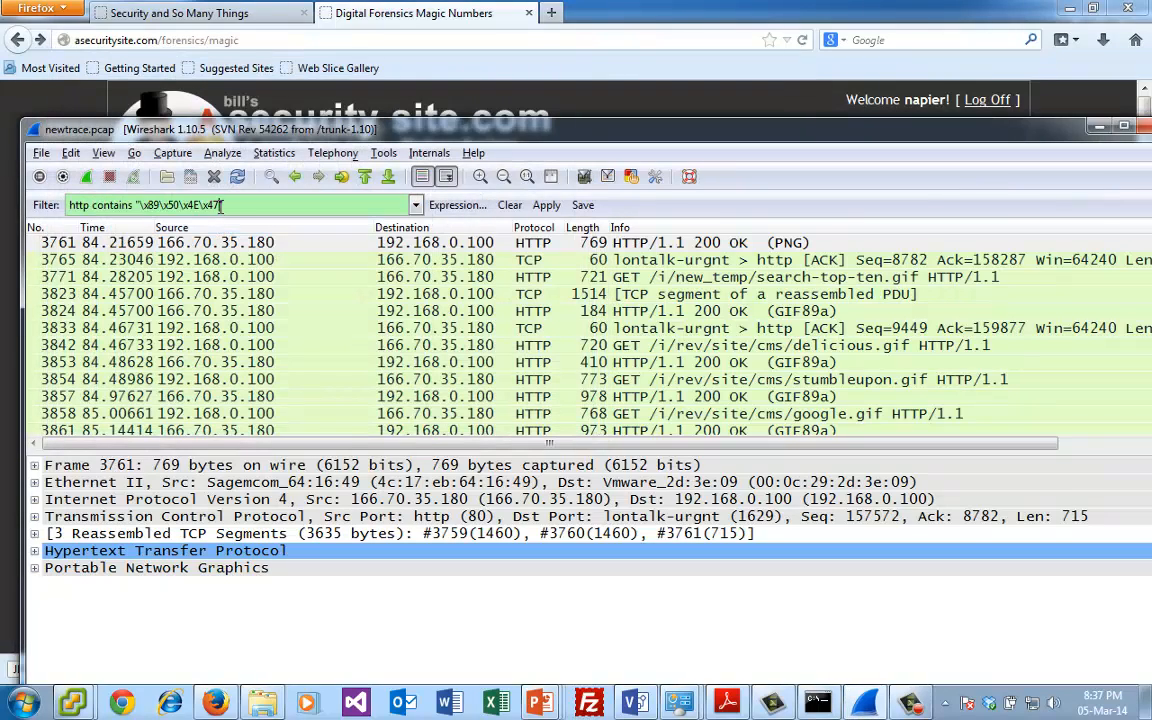
{"action": "key", "text": "BackSpace"}
{"action": "key", "text": "BackSpace"}
{"action": "key", "text": "BackSpace"}
{"action": "key", "text": "BackSpace"}
{"action": "key", "text": "BackSpace"}
{"action": "key", "text": "BackSpace"}
{"action": "key", "text": "BackSpace"}
{"action": "key", "text": "BackSpace"}
{"action": "key", "text": "BackSpace"}
{"action": "key", "text": "BackSpace"}
{"action": "key", "text": "BackSpace"}
{"action": "key", "text": "BackSpace"}
{"action": "key", "text": "BackSpace"}
{"action": "key", "text": "BackSpace"}
{"action": "key", "text": "BackSpace"}
{"action": "type", "text": "xff\\x"}
{"action": "key", "text": "Return"}
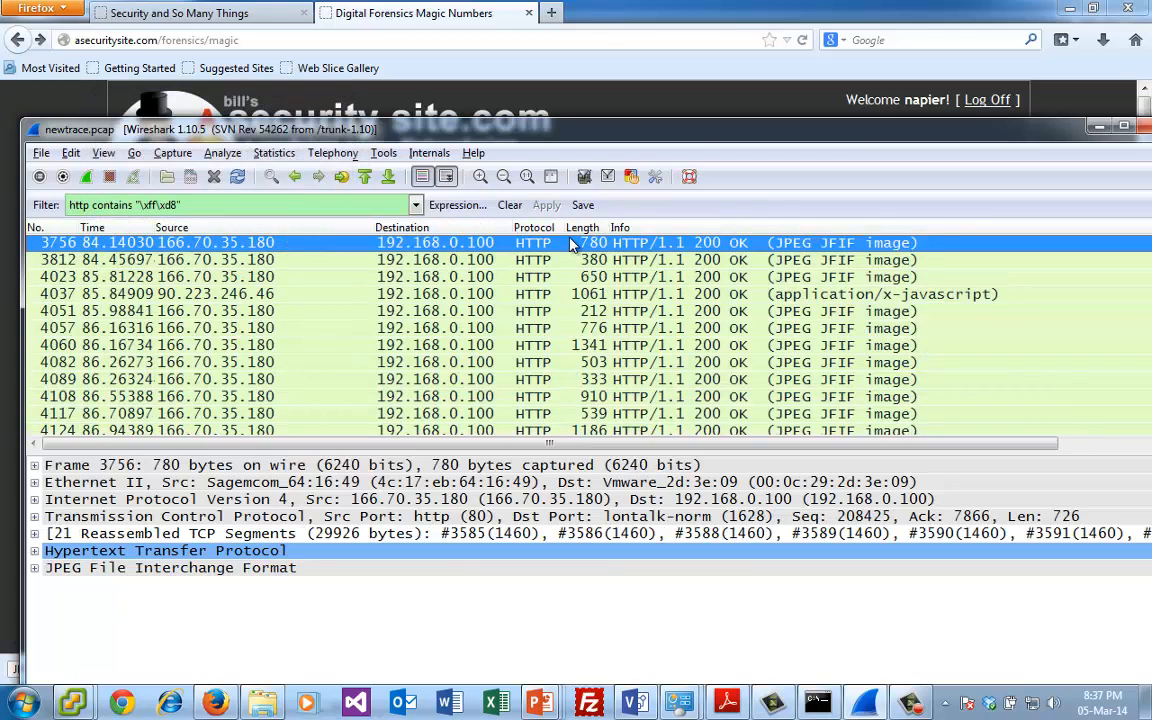
- Follow the TCP stream of the JPEG response in packet 3756 and look through its content for JPEG requests
{"action": "right_click", "coordinate": [573, 246]}
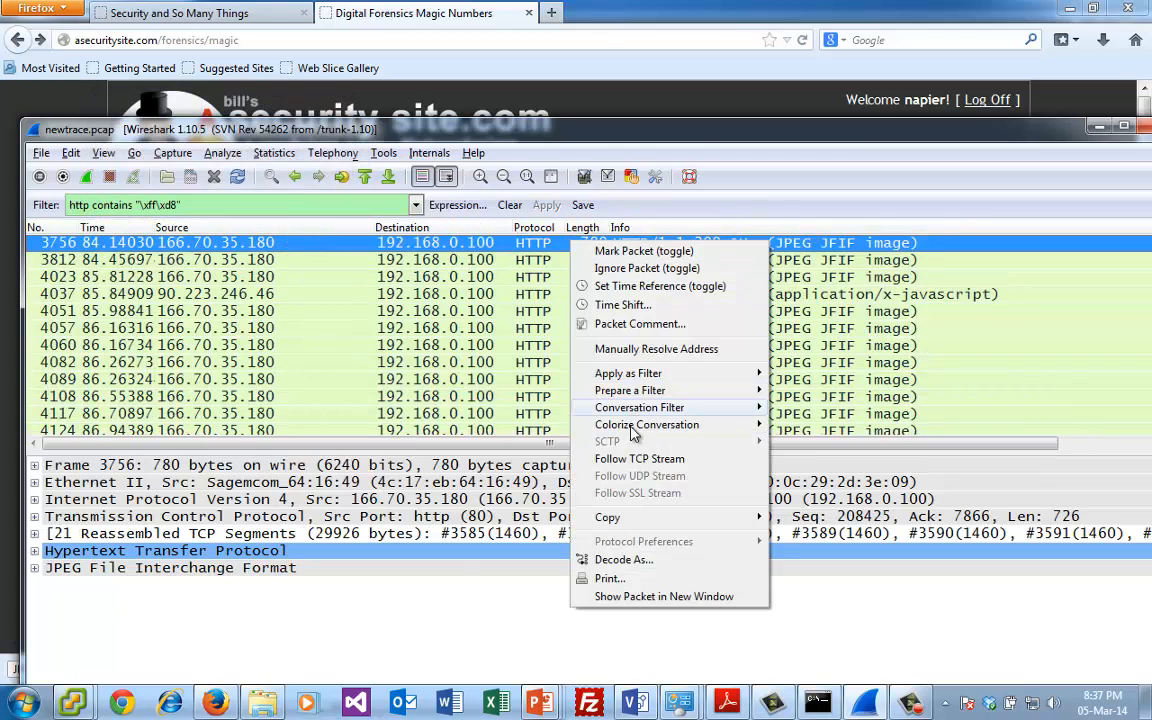
{"action": "left_click", "coordinate": [632, 459]}
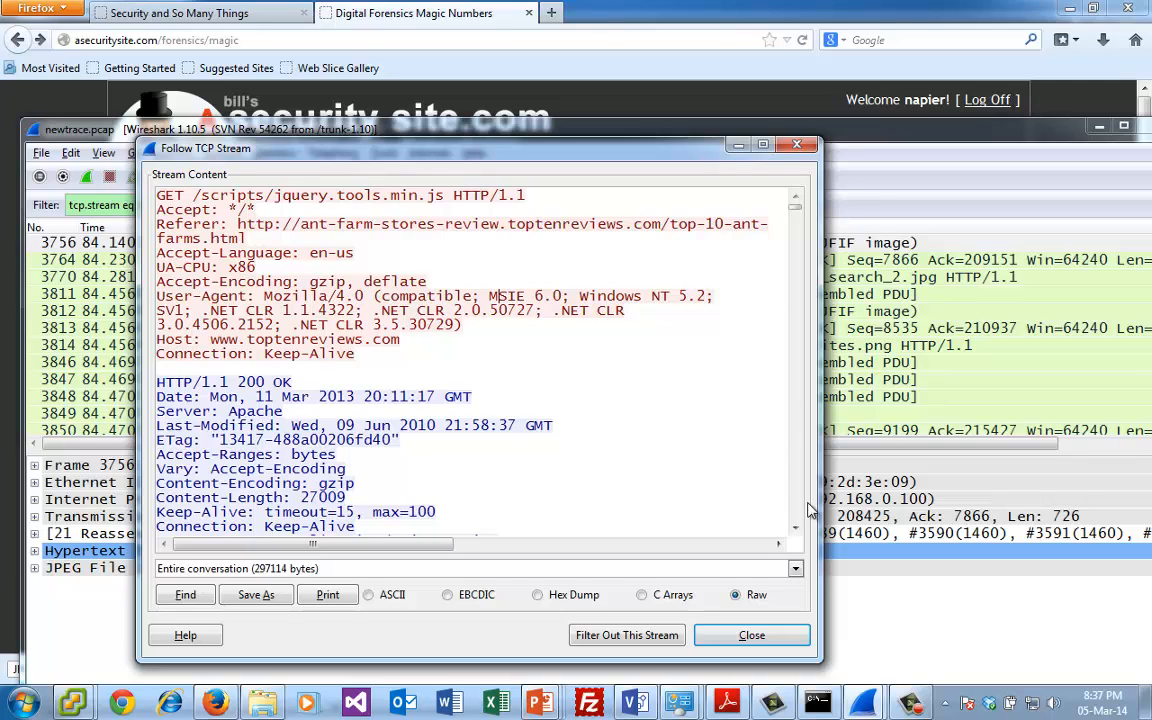
{"action": "scroll", "coordinate": [800, 511], "scroll_direction": "down", "scroll_amount": 15}
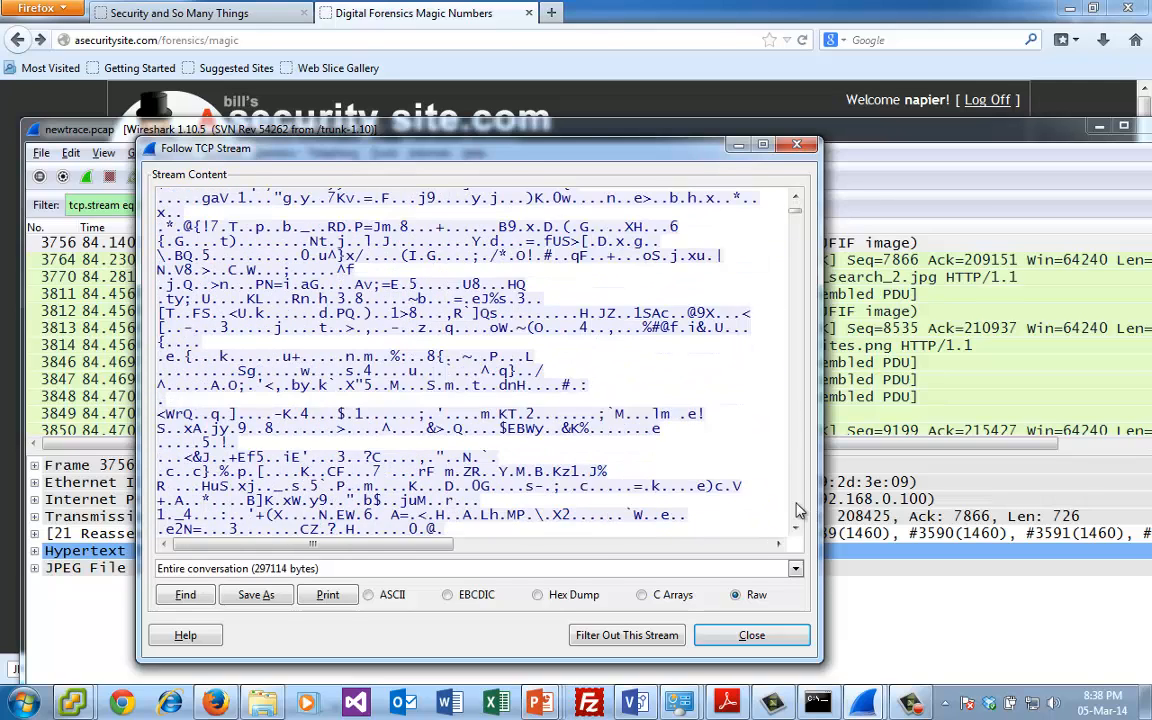
{"action": "scroll", "coordinate": [800, 511], "scroll_direction": "down", "scroll_amount": 15}
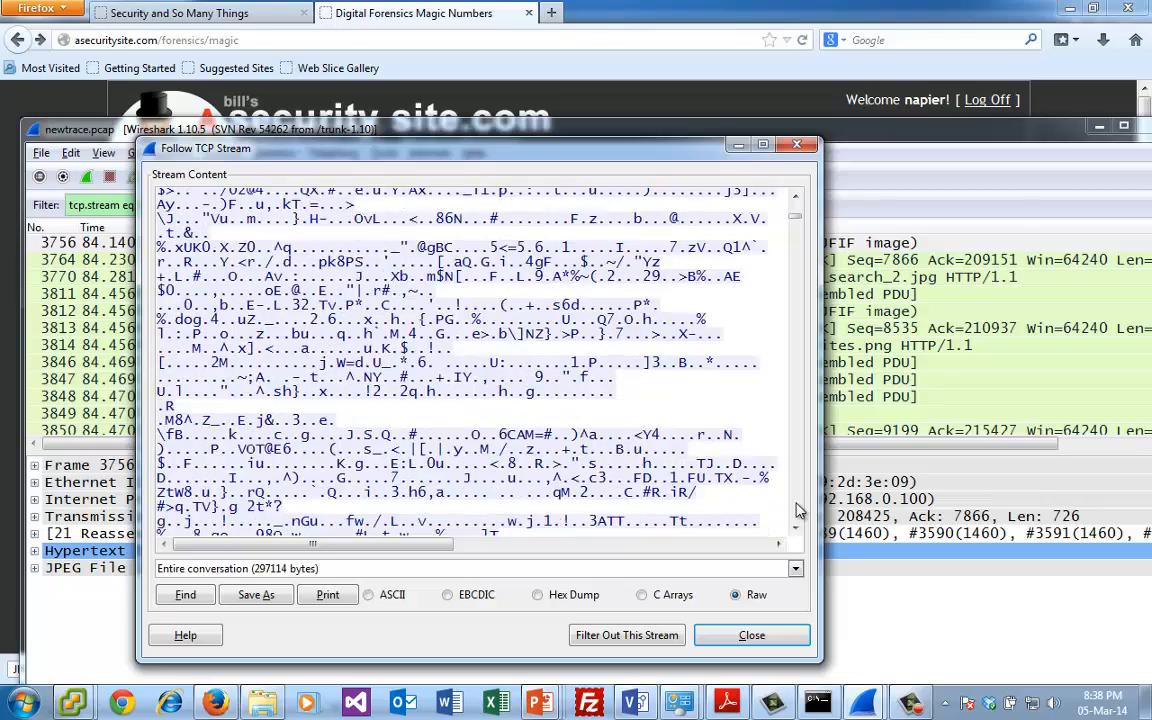
{"action": "scroll", "coordinate": [800, 511], "scroll_direction": "down", "scroll_amount": 15}
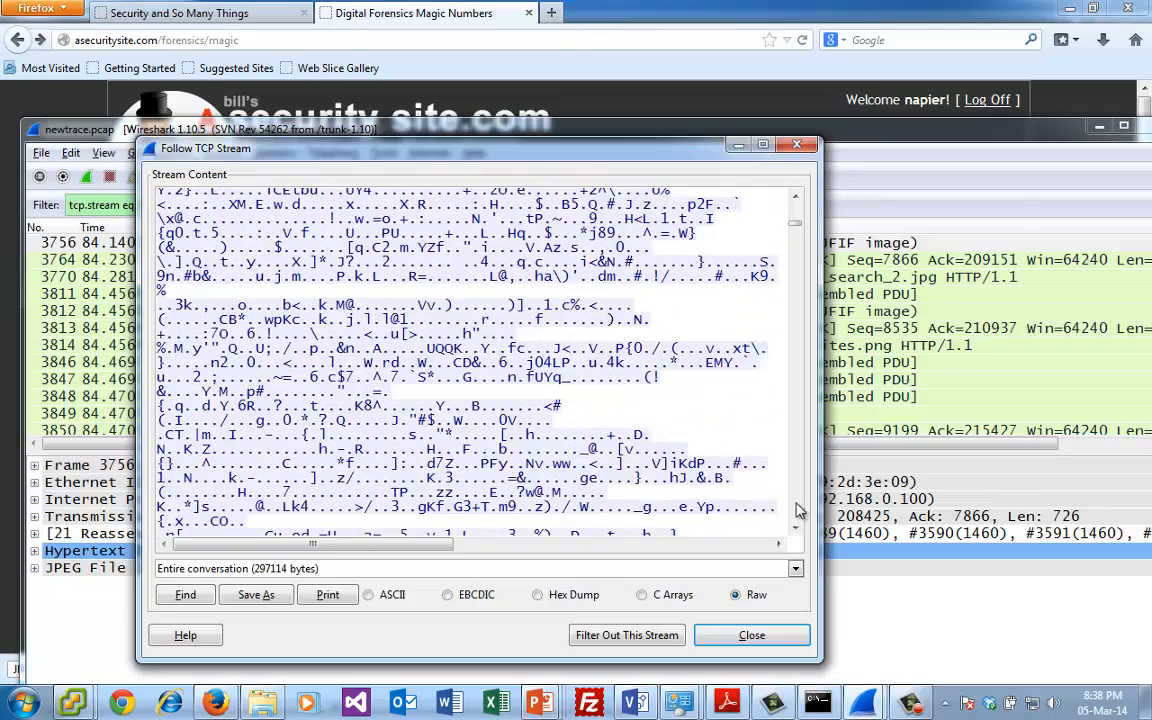
{"action": "scroll", "coordinate": [800, 511], "scroll_direction": "down", "scroll_amount": 15}
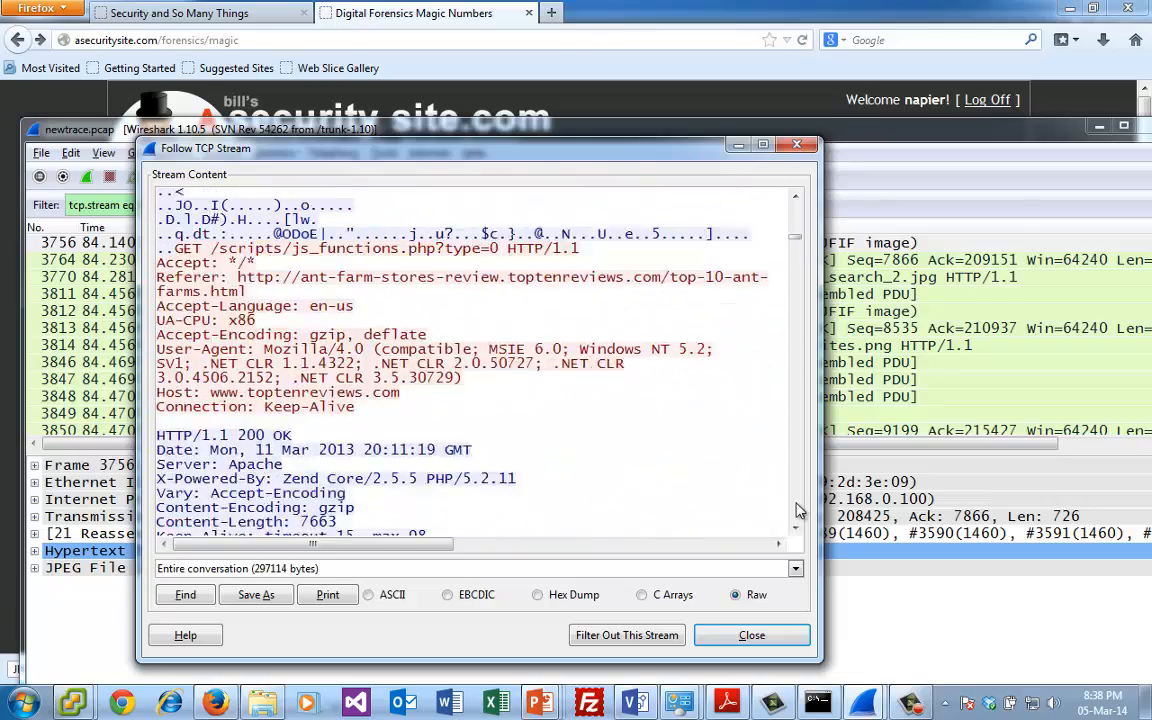
{"action": "scroll", "coordinate": [800, 511], "scroll_direction": "down", "scroll_amount": 15}
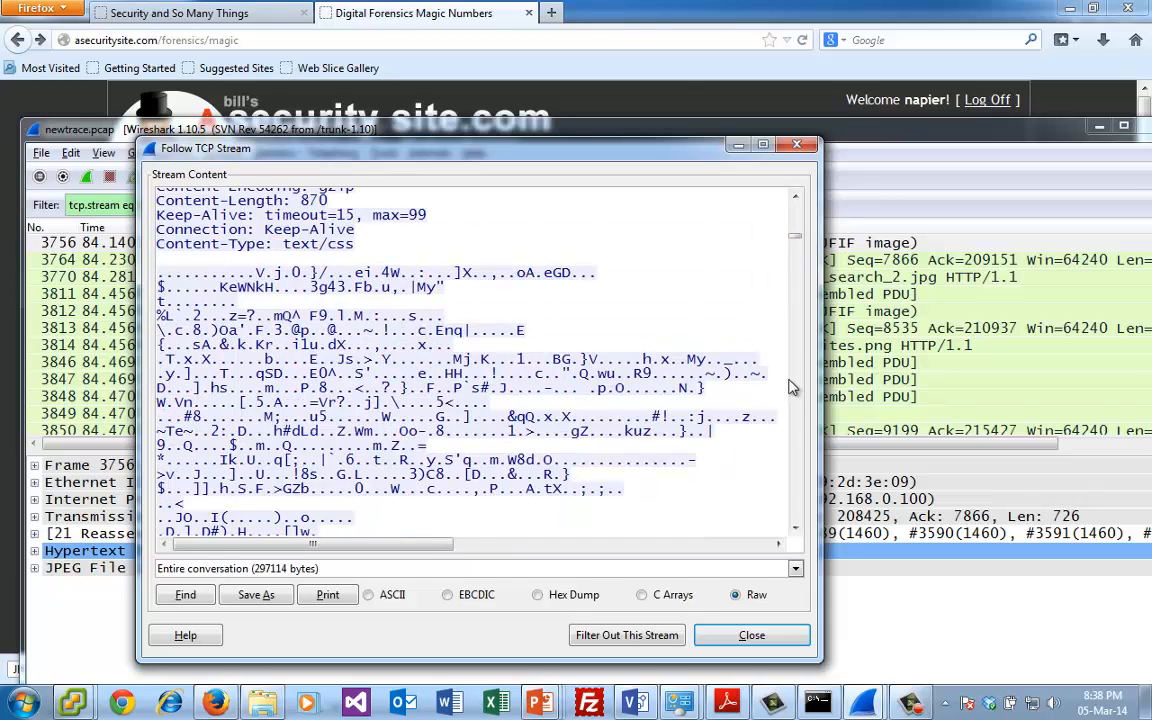
{"action": "scroll", "coordinate": [795, 408], "scroll_direction": "down", "scroll_amount": 7}
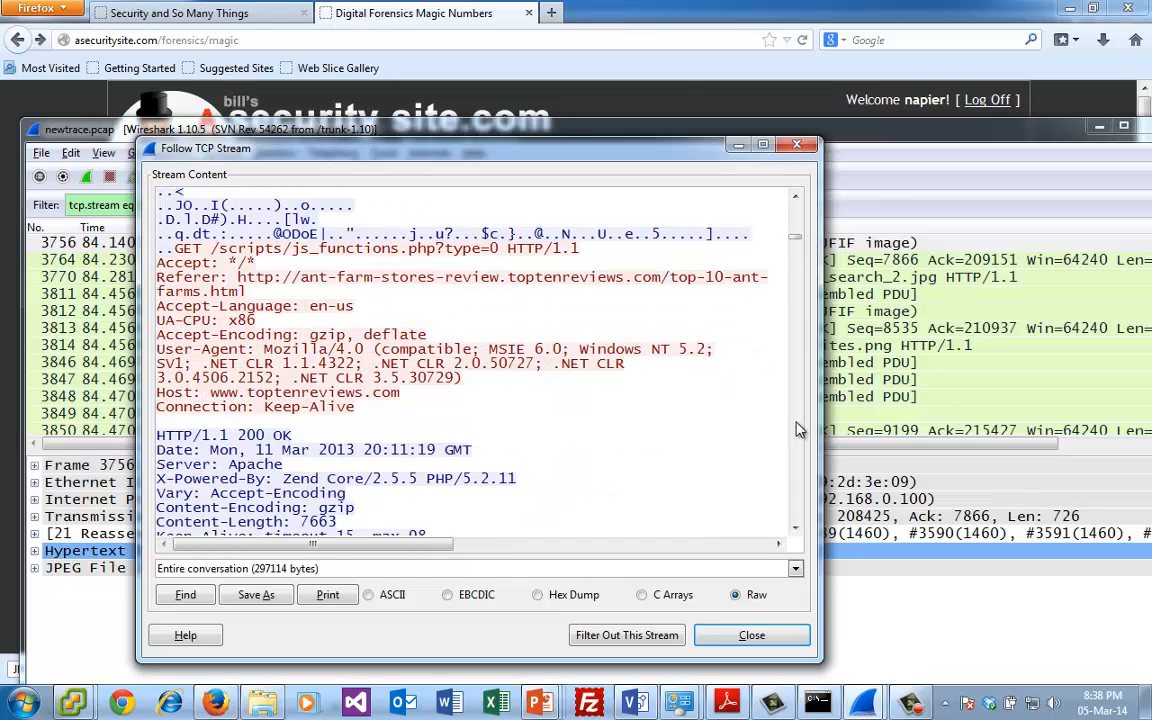
{"action": "scroll", "coordinate": [800, 430], "scroll_direction": "down", "scroll_amount": 15}
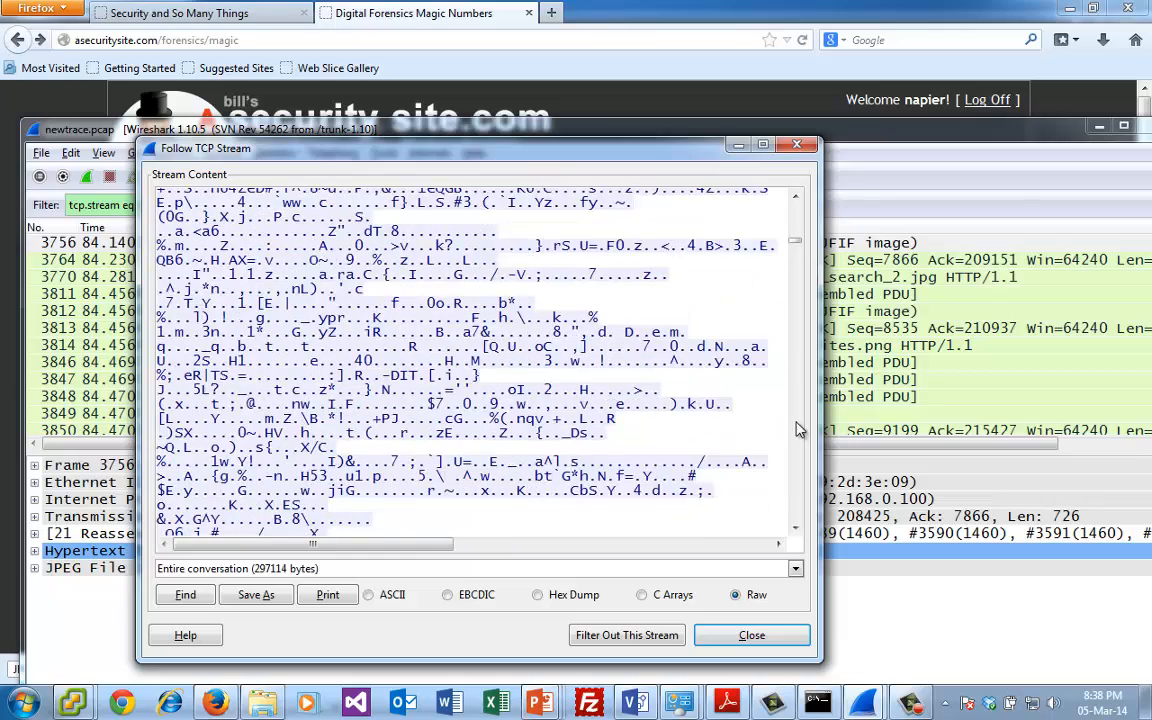
{"action": "scroll", "coordinate": [800, 430], "scroll_direction": "down", "scroll_amount": 5}
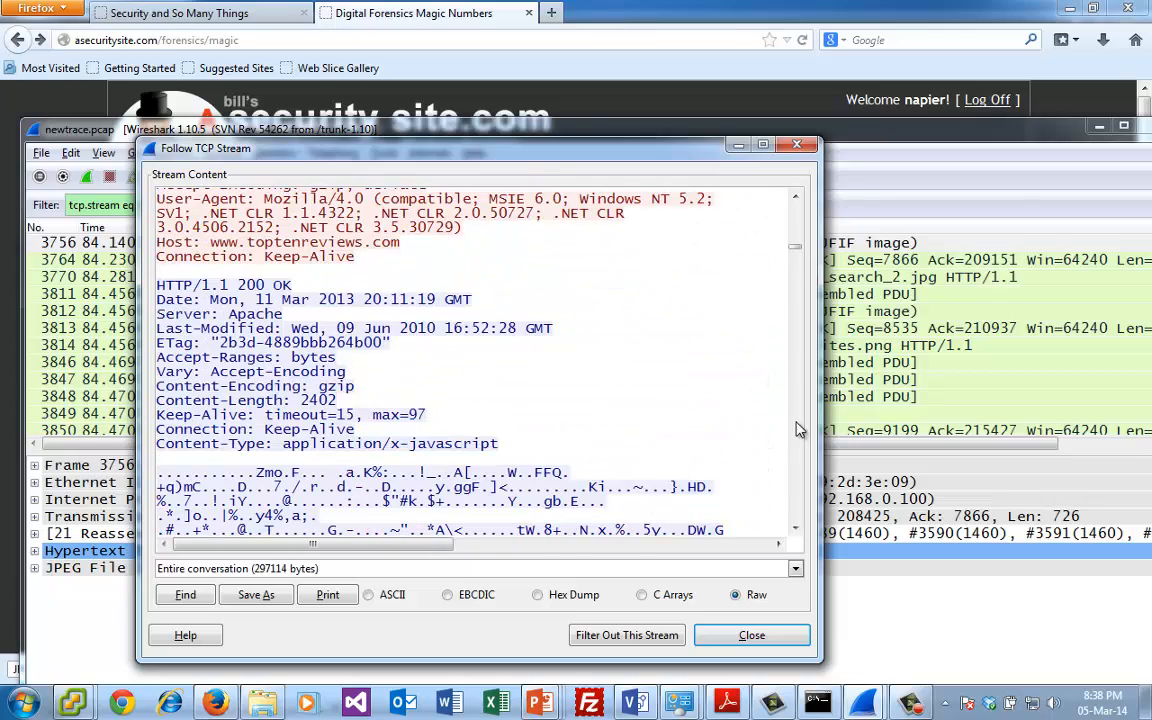
{"action": "scroll", "coordinate": [798, 290], "scroll_direction": "down", "scroll_amount": 15}
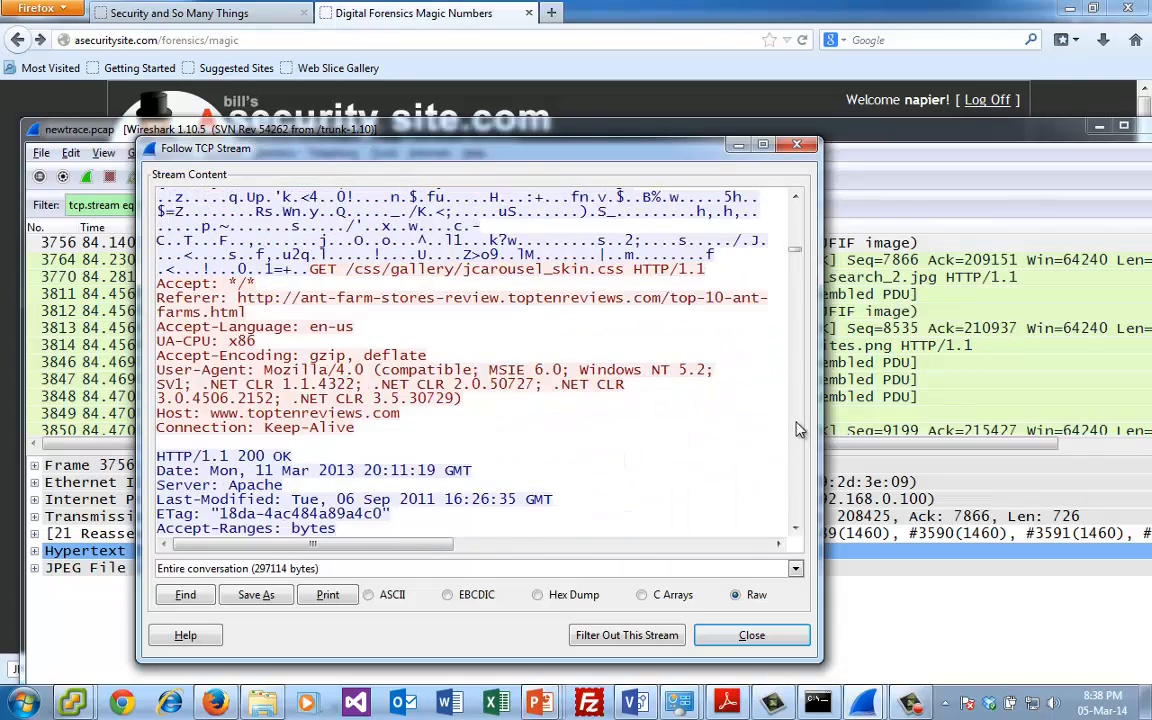
{"action": "scroll", "coordinate": [798, 224], "scroll_direction": "up", "scroll_amount": 7}
{"action": "scroll", "coordinate": [798, 480], "scroll_direction": "down", "scroll_amount": 15}
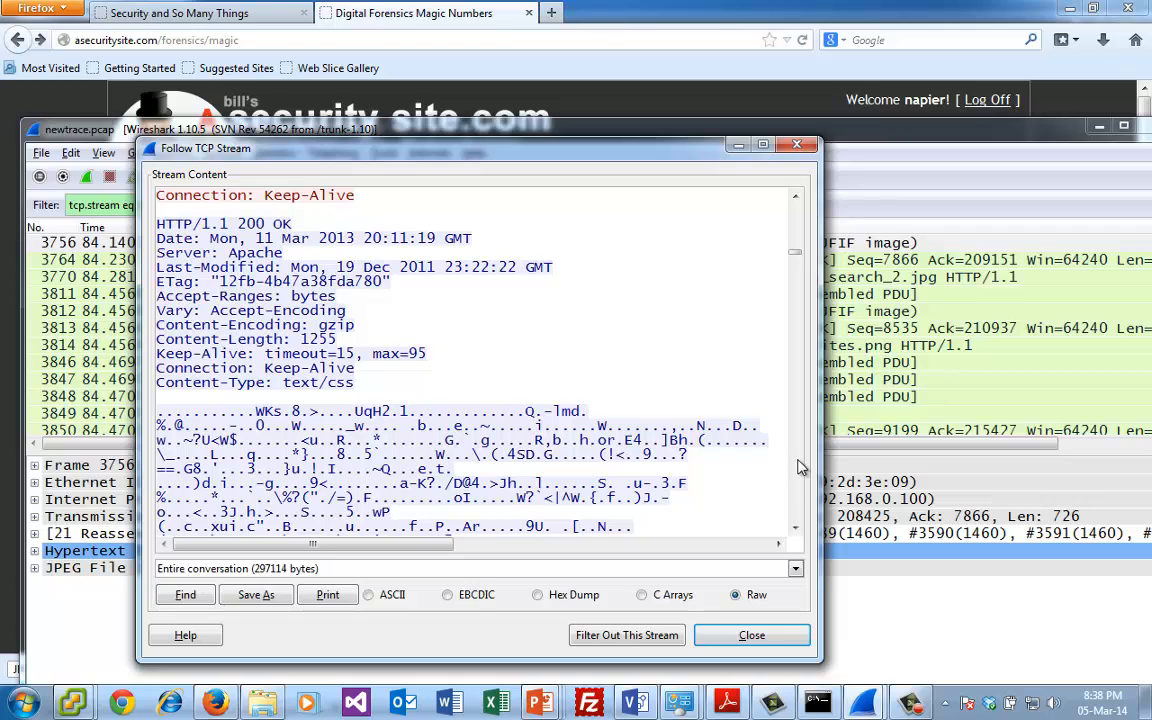
{"action": "scroll", "coordinate": [800, 475], "scroll_direction": "down", "scroll_amount": 5}
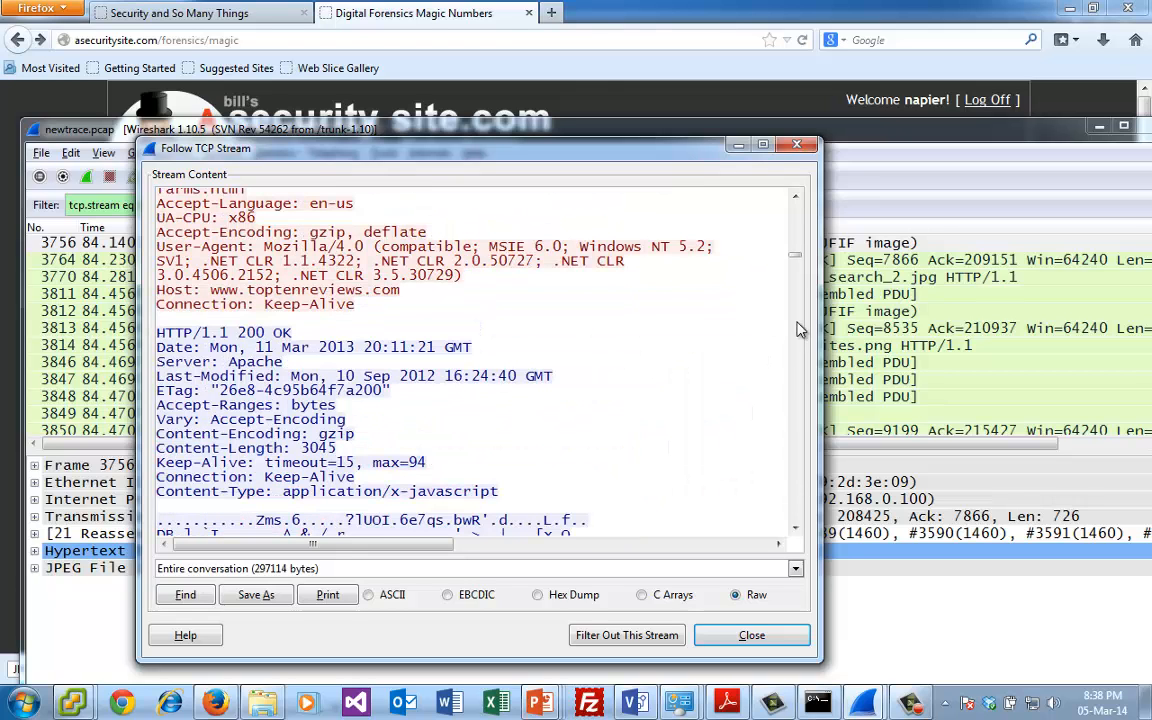
{"action": "scroll", "coordinate": [806, 218], "scroll_direction": "down", "scroll_amount": 10}
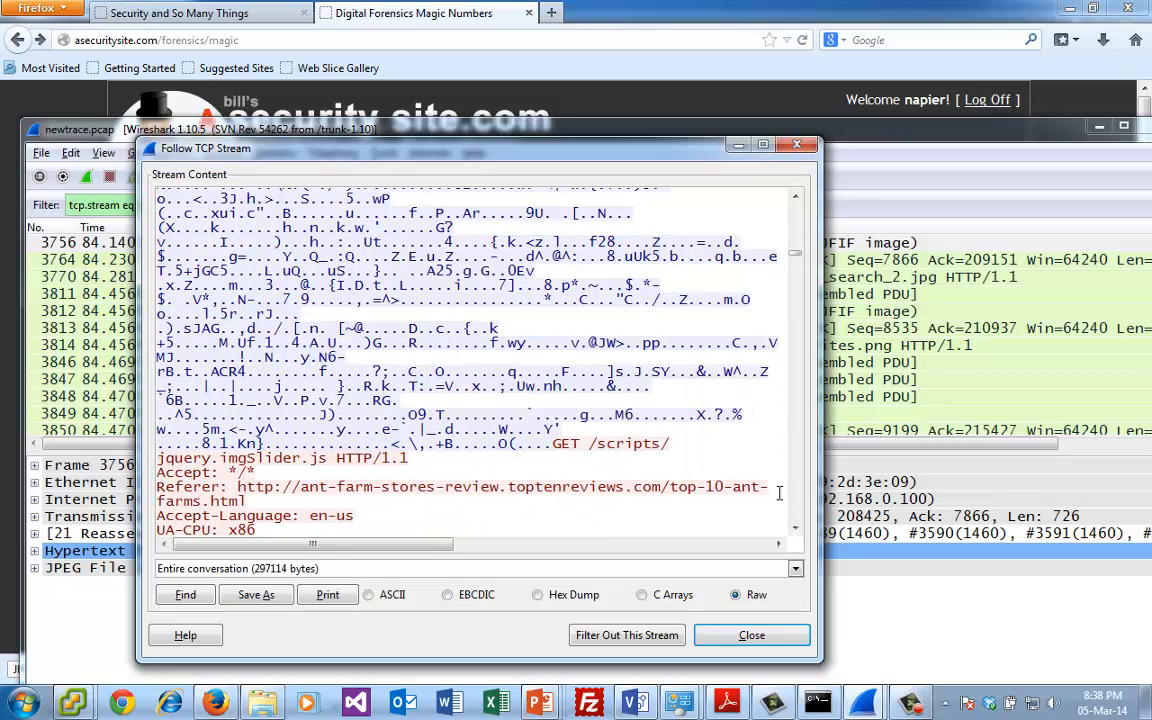
{"action": "scroll", "coordinate": [786, 480], "scroll_direction": "down", "scroll_amount": 10}
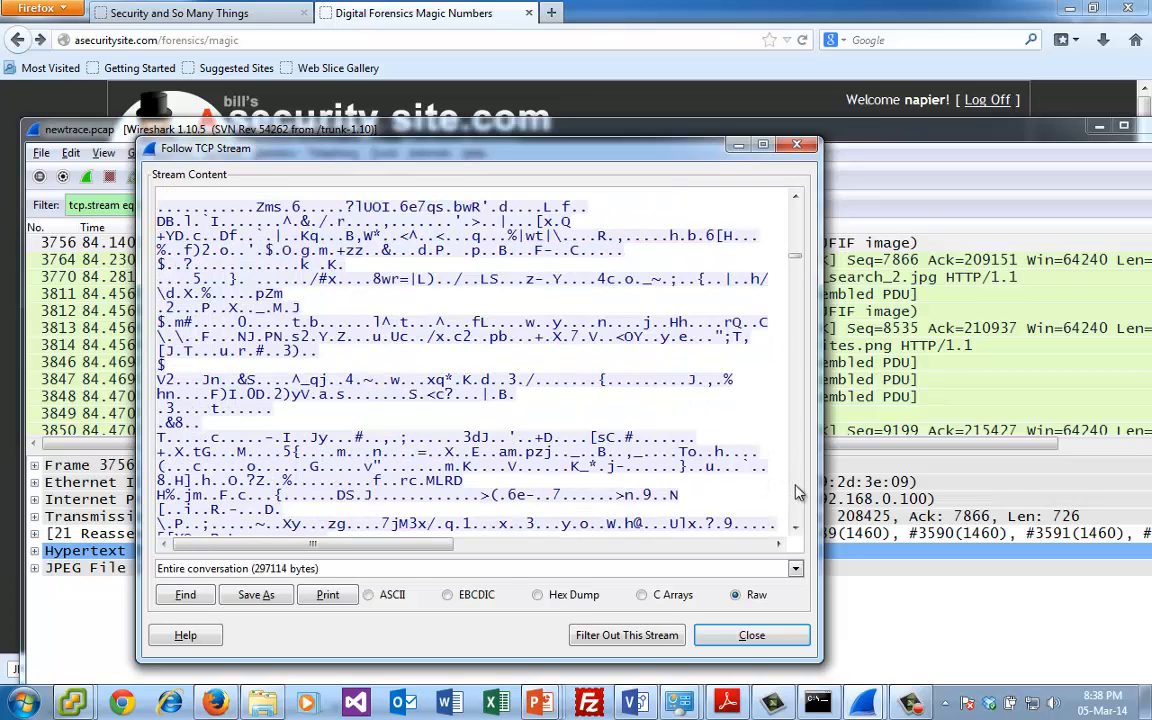
{"action": "scroll", "coordinate": [799, 492], "scroll_direction": "down", "scroll_amount": 7}
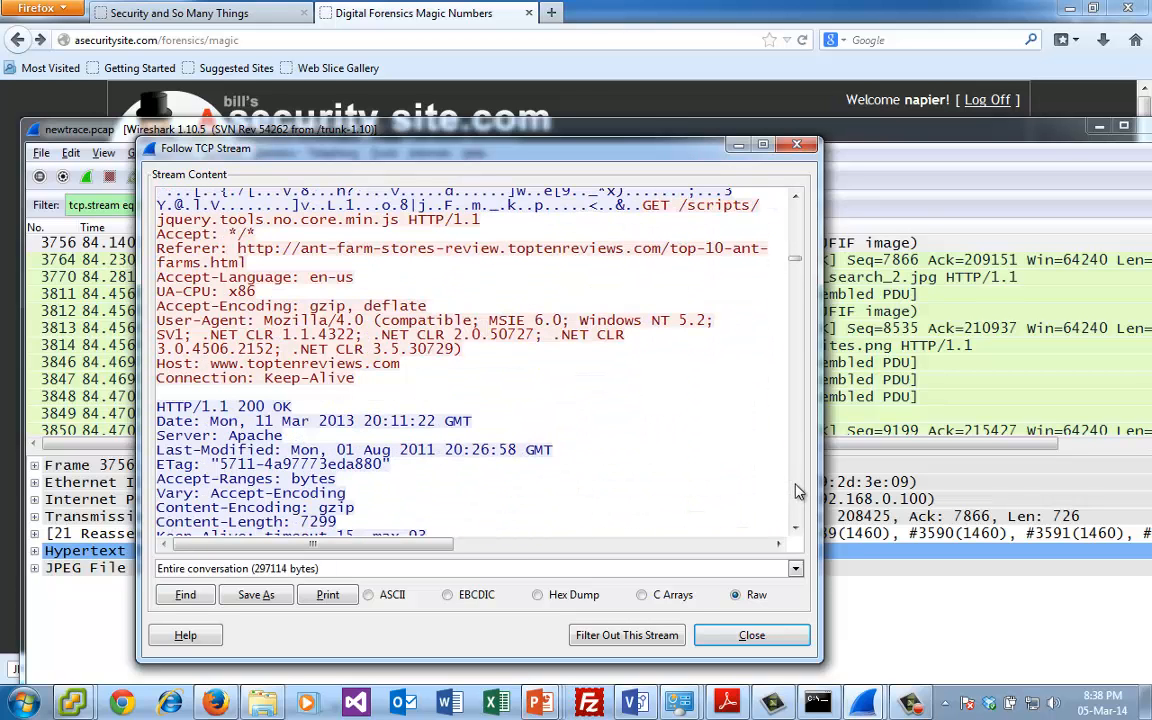
{"action": "scroll", "coordinate": [799, 492], "scroll_direction": "down", "scroll_amount": 15}
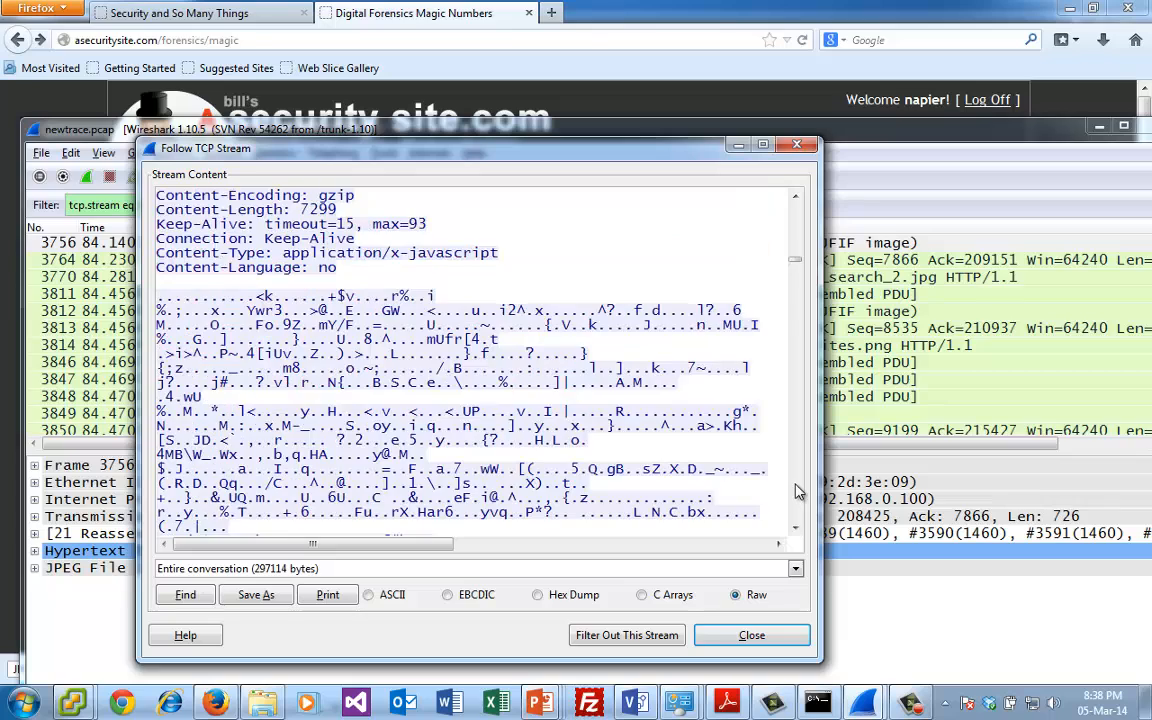
{"action": "scroll", "coordinate": [799, 492], "scroll_direction": "down", "scroll_amount": 15}
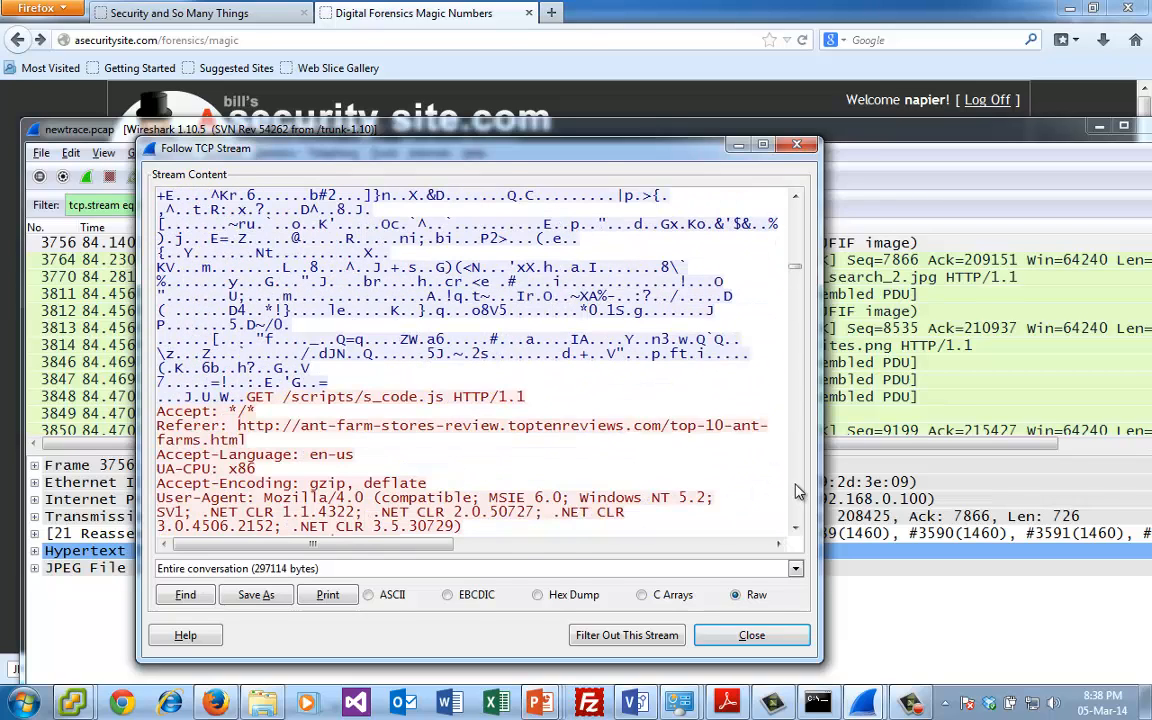
{"action": "scroll", "coordinate": [799, 492], "scroll_direction": "down", "scroll_amount": 10}
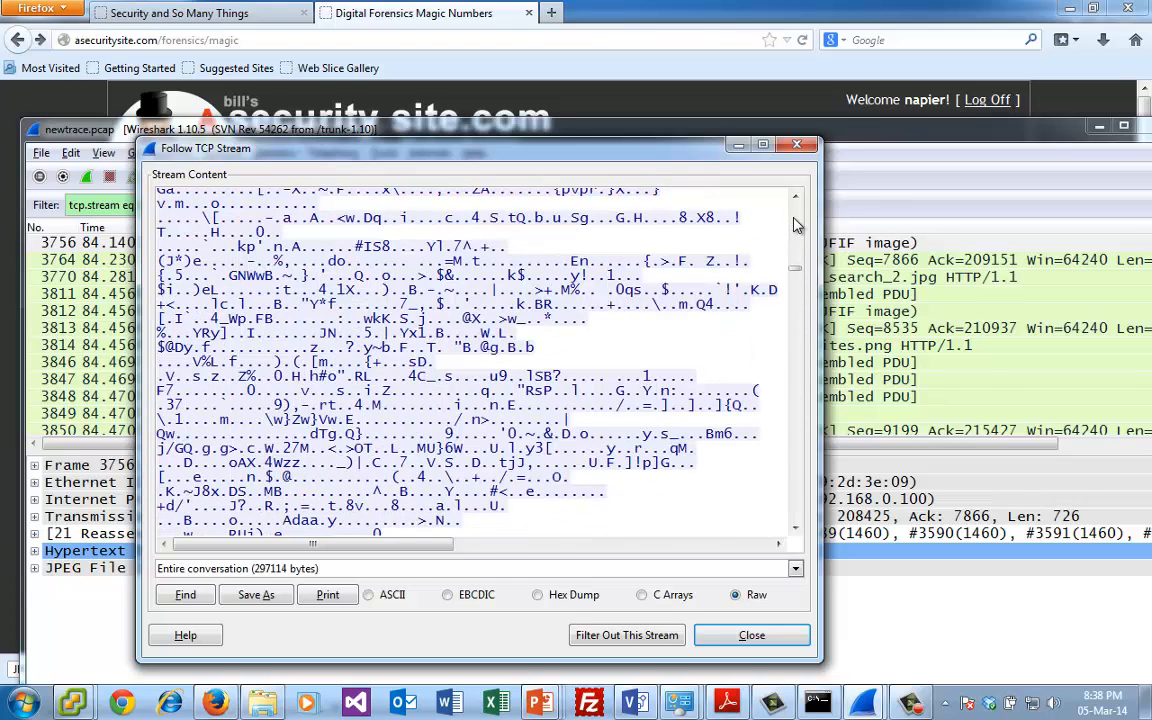
{"action": "scroll", "coordinate": [800, 392], "scroll_direction": "up", "scroll_amount": 6}
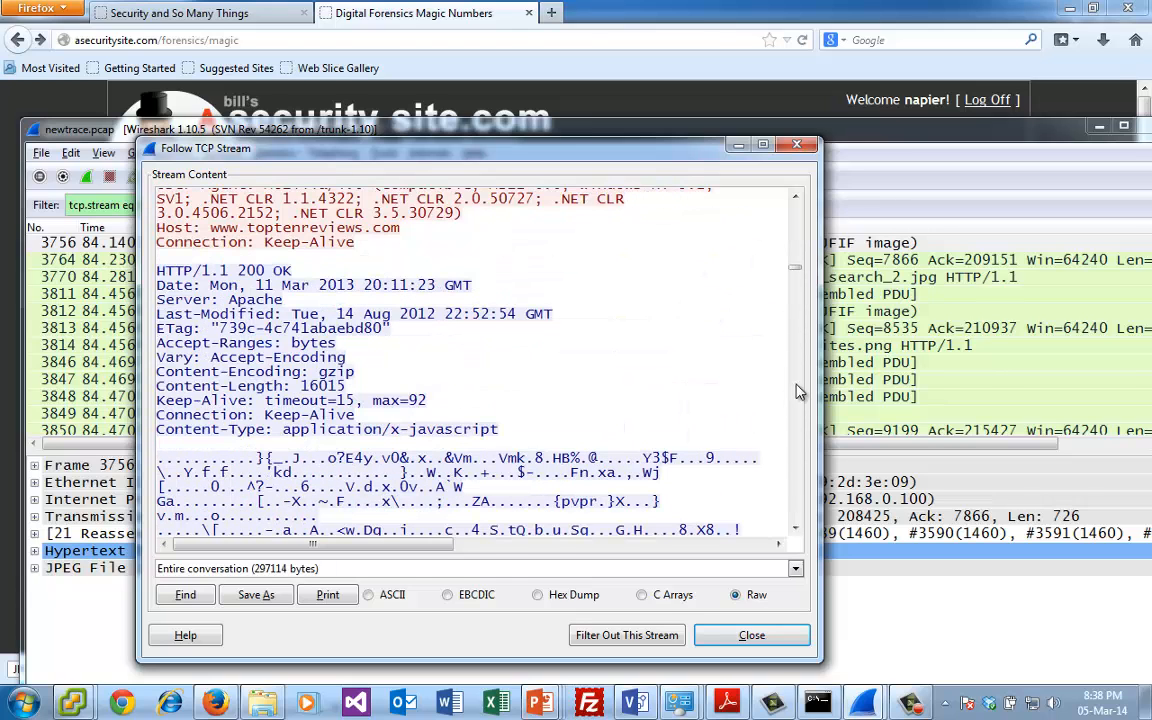
{"action": "left_click", "coordinate": [796, 198]}
{"action": "left_click", "coordinate": [796, 199]}
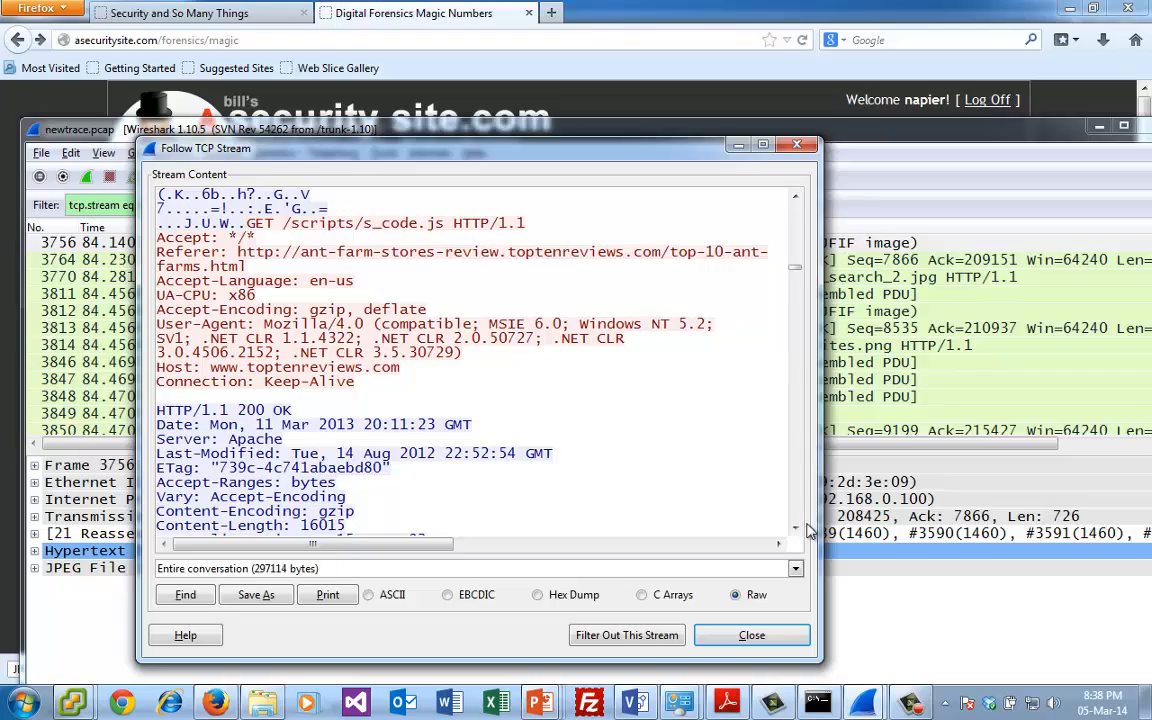
- Go further into the stream to the 55304-geosafari-ant-factory-box.jpg GET request and highlight the JPEG file name
{"action": "left_click_drag", "start_coordinate": [795, 268], "coordinate": [797, 453]}
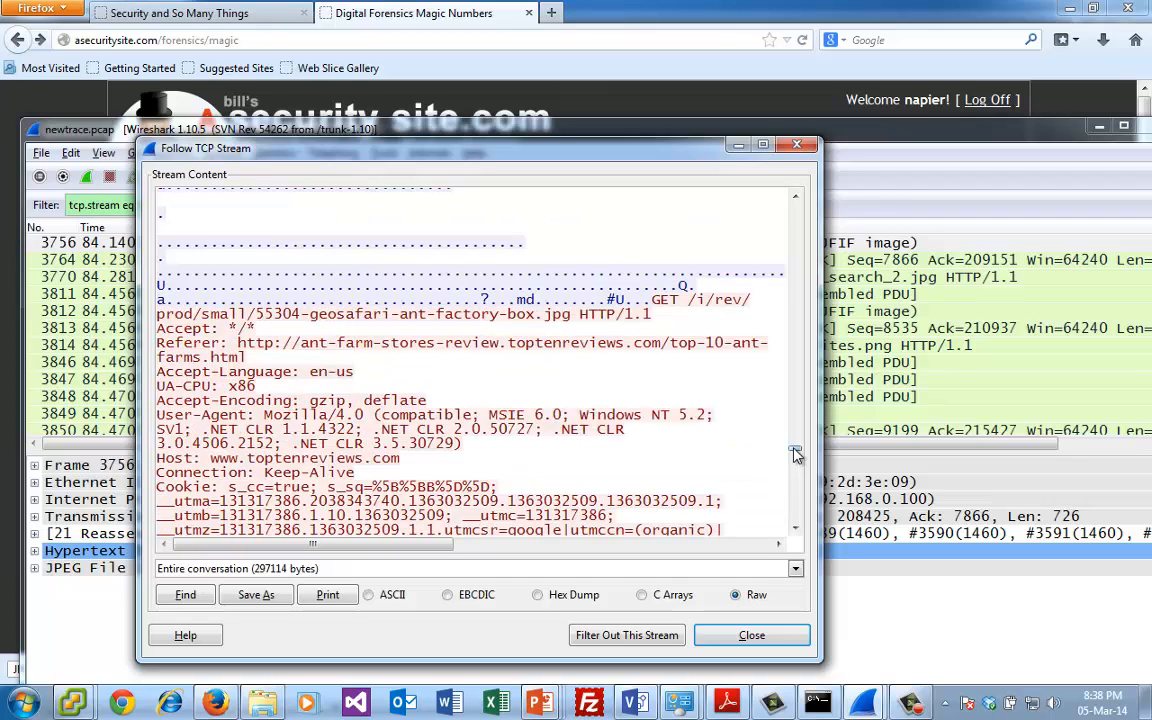
{"action": "left_click_drag", "start_coordinate": [258, 330], "coordinate": [201, 317]}
{"action": "left_click", "coordinate": [230, 315]}
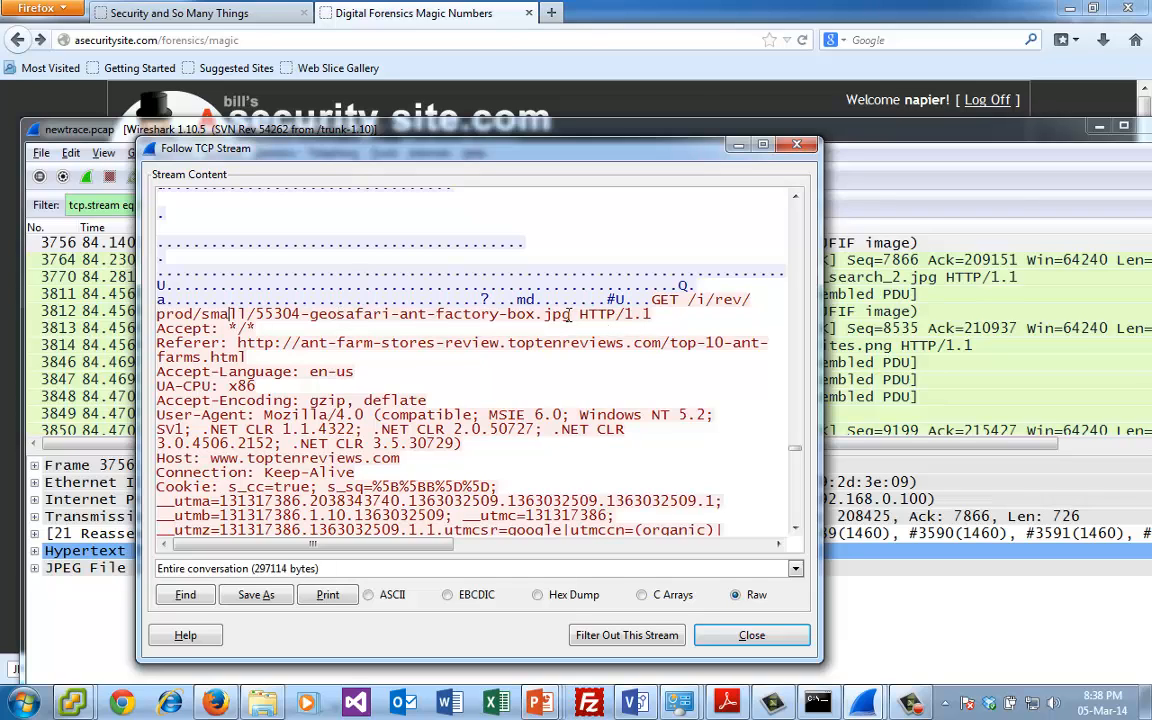
{"action": "left_click_drag", "start_coordinate": [569, 316], "coordinate": [291, 318]}
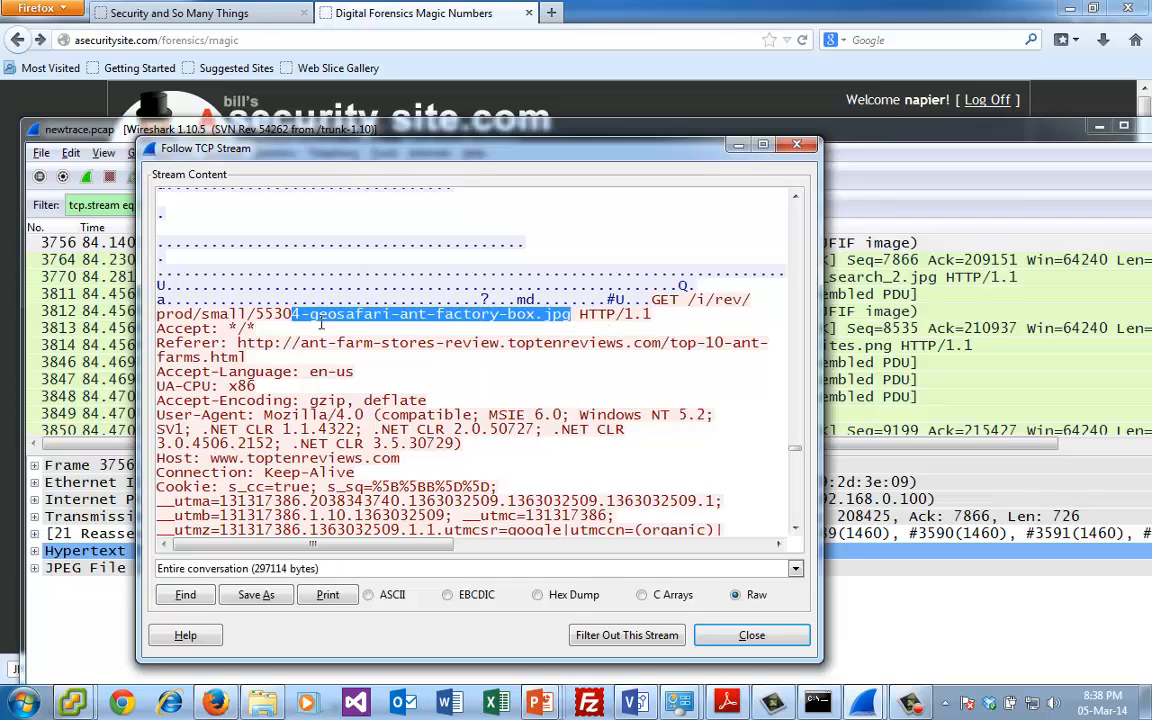
{"action": "left_click", "coordinate": [391, 343]}
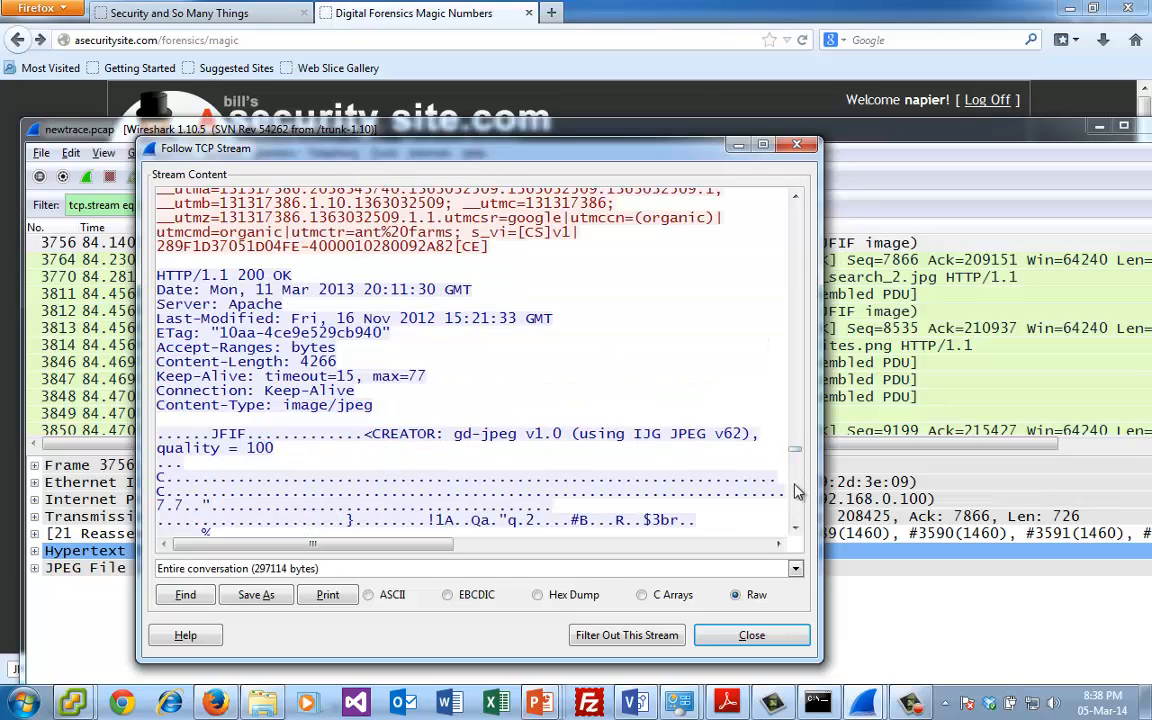
- Highlight the JFIF marker at the start of the image/jpeg response data, then close the stream window
{"action": "scroll", "coordinate": [720, 444], "scroll_direction": "down", "scroll_amount": 7}
{"action": "left_click_drag", "start_coordinate": [176, 437], "coordinate": [157, 438]}
{"action": "left_click_drag", "start_coordinate": [260, 141], "coordinate": [260, 107]}
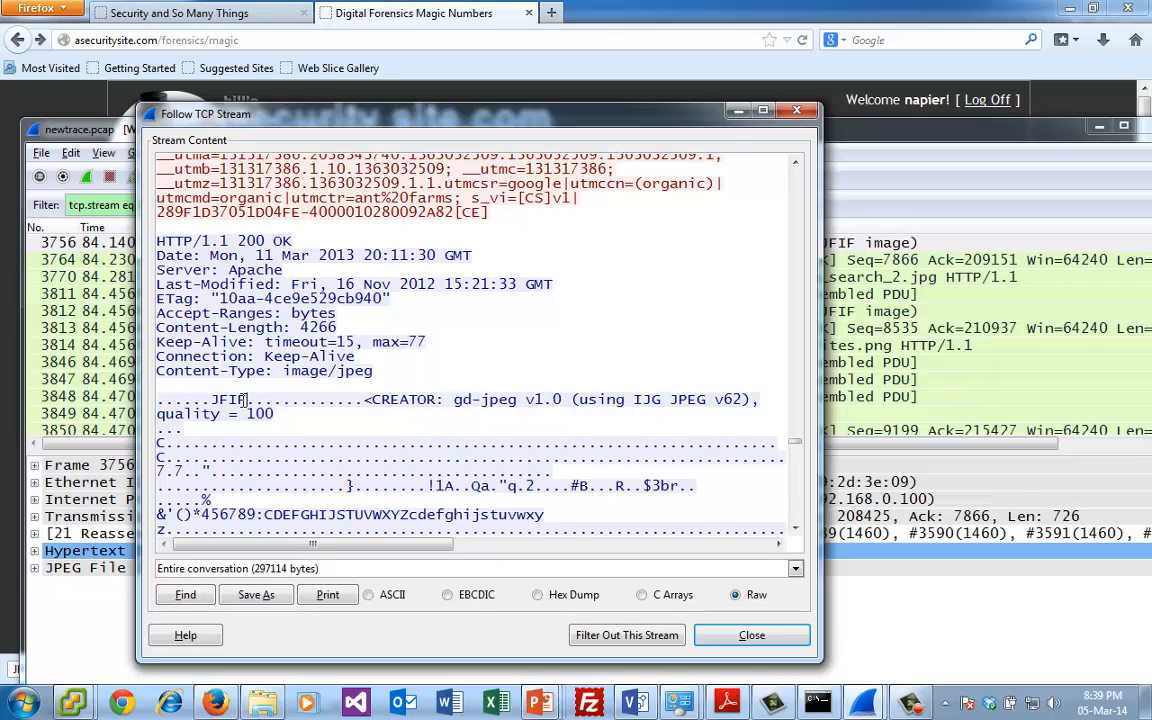
{"action": "left_click_drag", "start_coordinate": [245, 399], "coordinate": [212, 400]}
{"action": "left_click", "coordinate": [798, 111]}
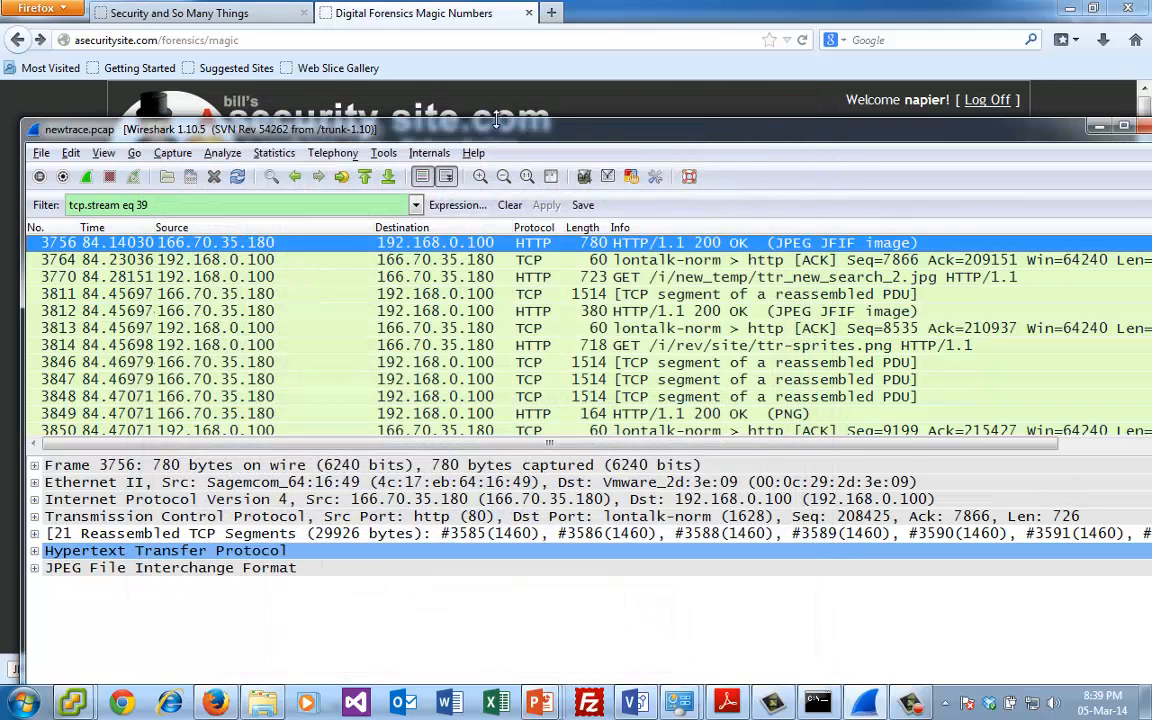
- Filter the capture with http contains "FWS", adapting the earlier JPEG signature filter
{"action": "left_click", "coordinate": [414, 206]}
{"action": "left_click", "coordinate": [226, 248]}
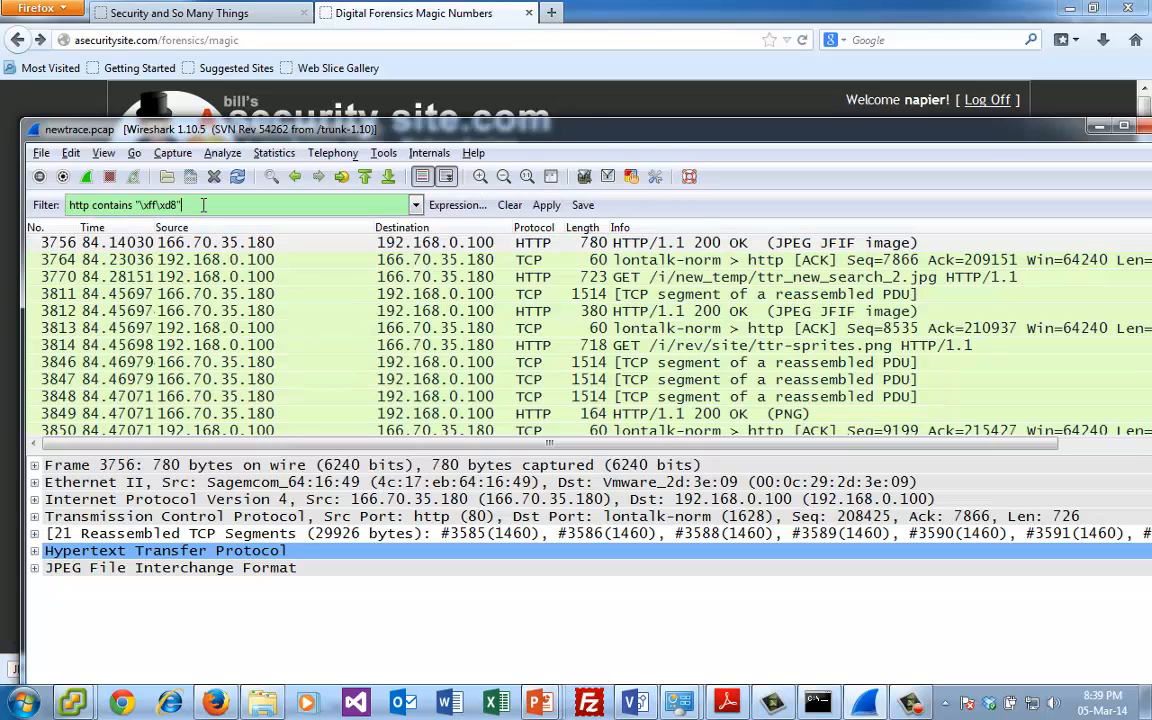
{"action": "key", "text": "BackSpace"}
{"action": "key", "text": "BackSpace"}
{"action": "key", "text": "BackSpace"}
{"action": "key", "text": "BackSpace"}
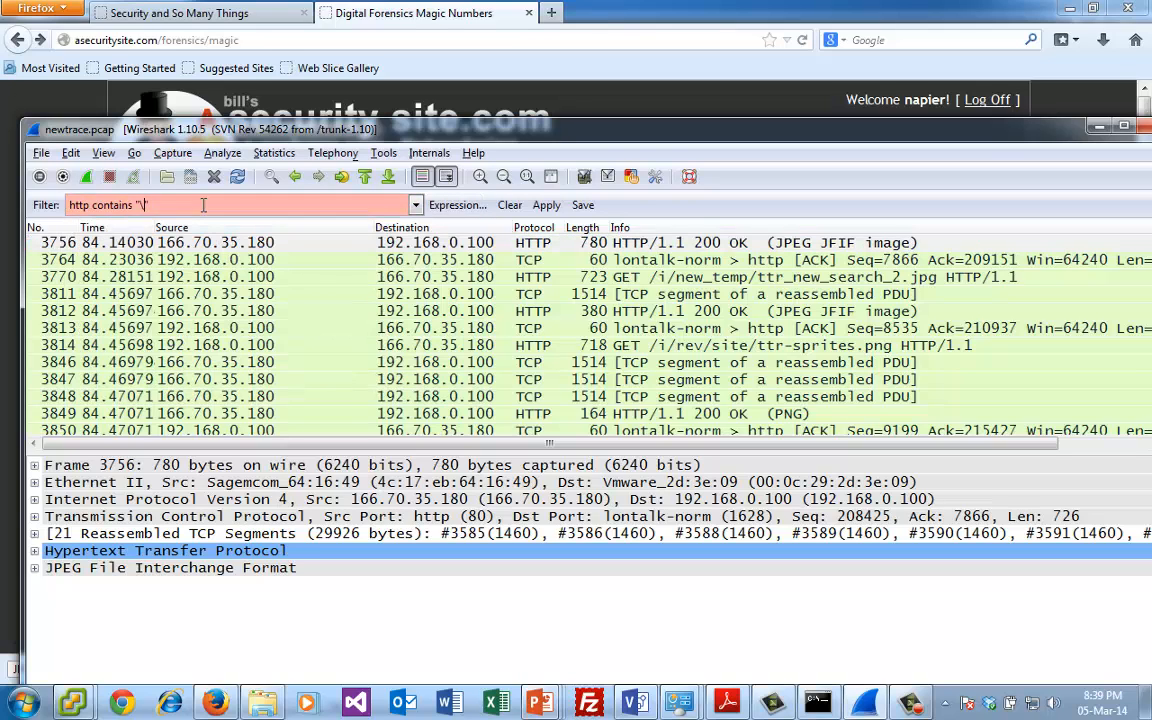
{"action": "type", "text": "FWS"}
{"action": "key", "text": "Return"}
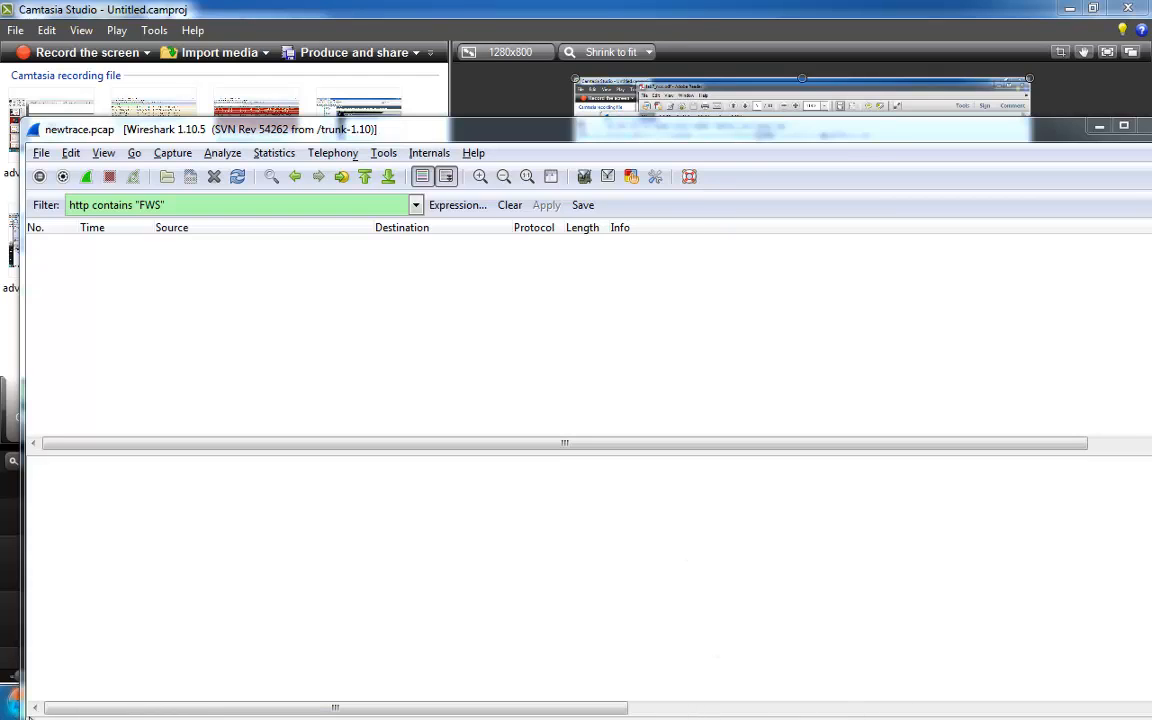
- Open a Command Prompt, change to the C:\Snort\bin directory and list its contents
{"action": "left_click", "coordinate": [20, 703]}
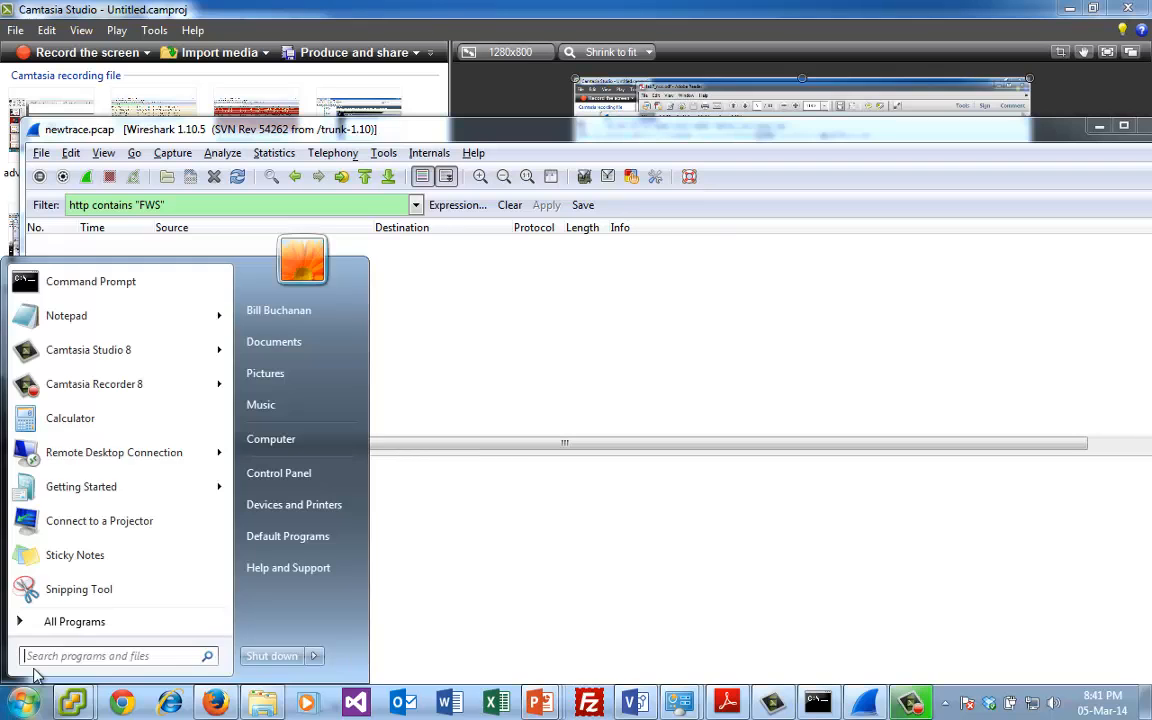
{"action": "left_click", "coordinate": [75, 281]}
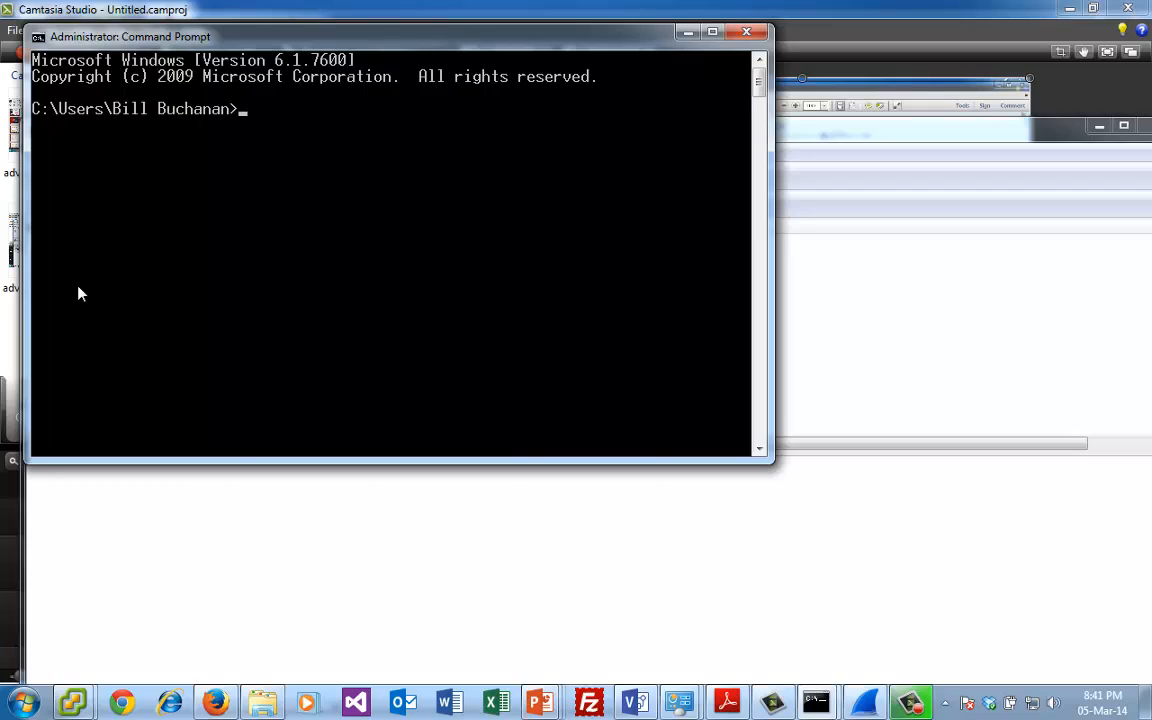
{"action": "type", "text": "cd \\"}
{"action": "key", "text": "Return"}
{"action": "type", "text": "cd snort"}
{"action": "key", "text": "Return"}
{"action": "type", "text": "cd bin"}
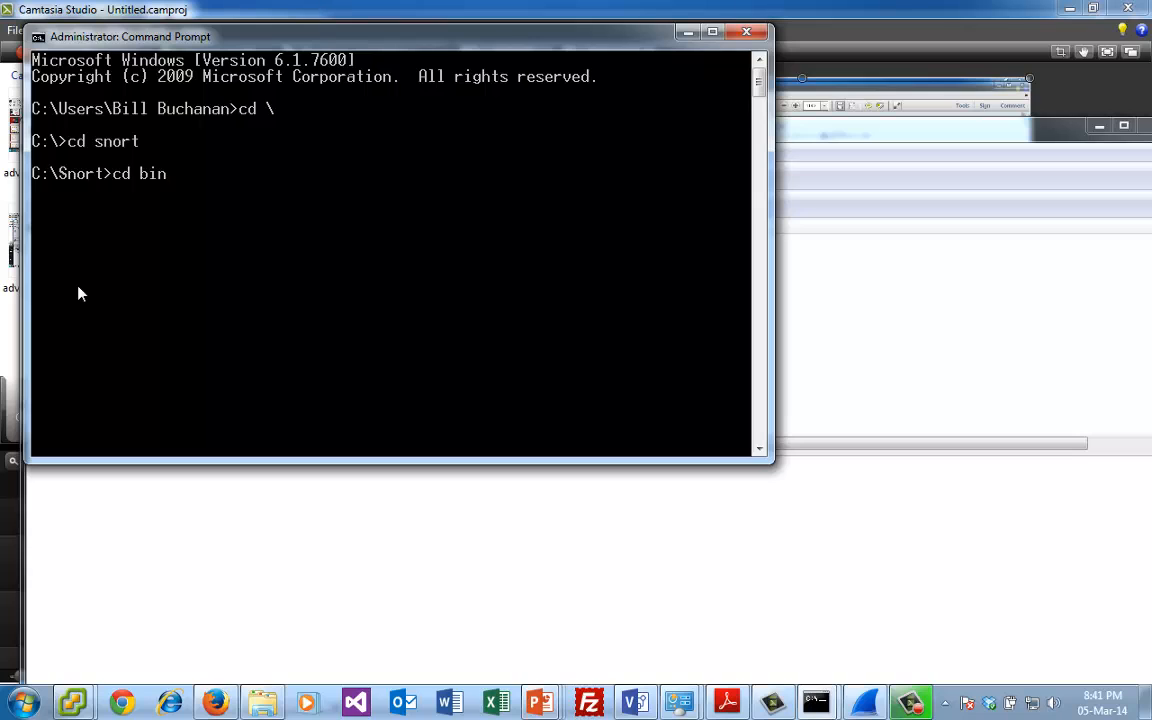
{"action": "key", "text": "Return"}
{"action": "type", "text": "dir"}
{"action": "key", "text": "Return"}
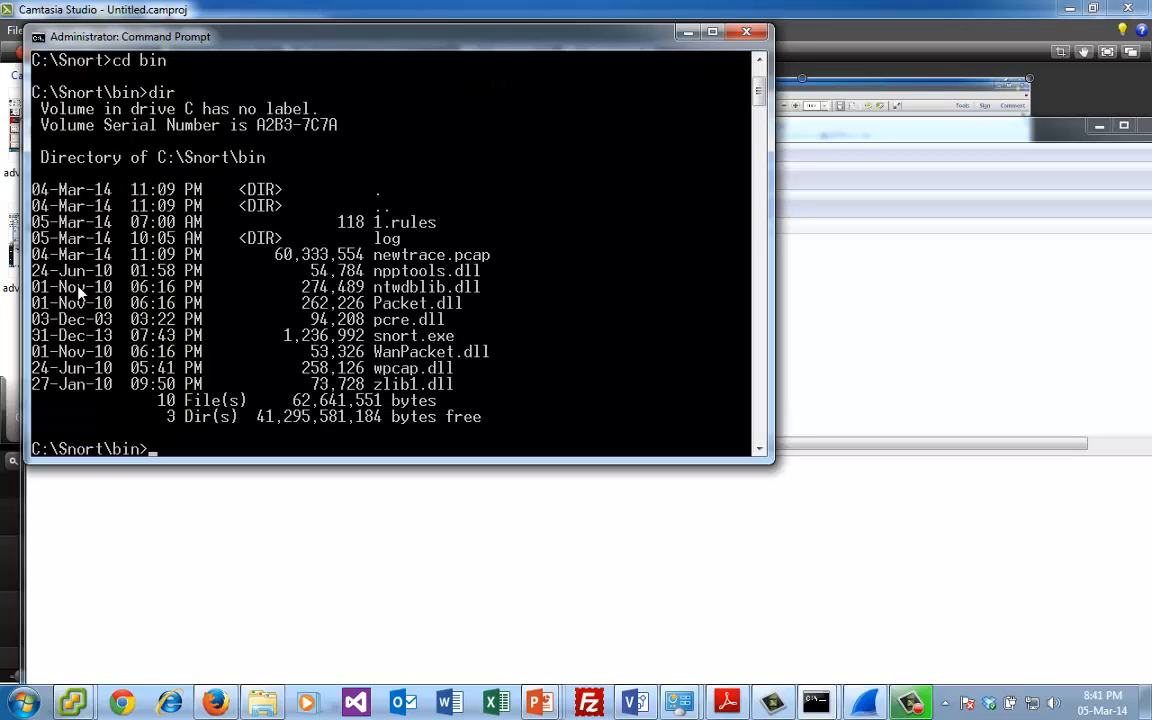
- Display the contents of 1.rules in the Command Prompt with the type command
{"action": "type", "text": "type 1.rules"}
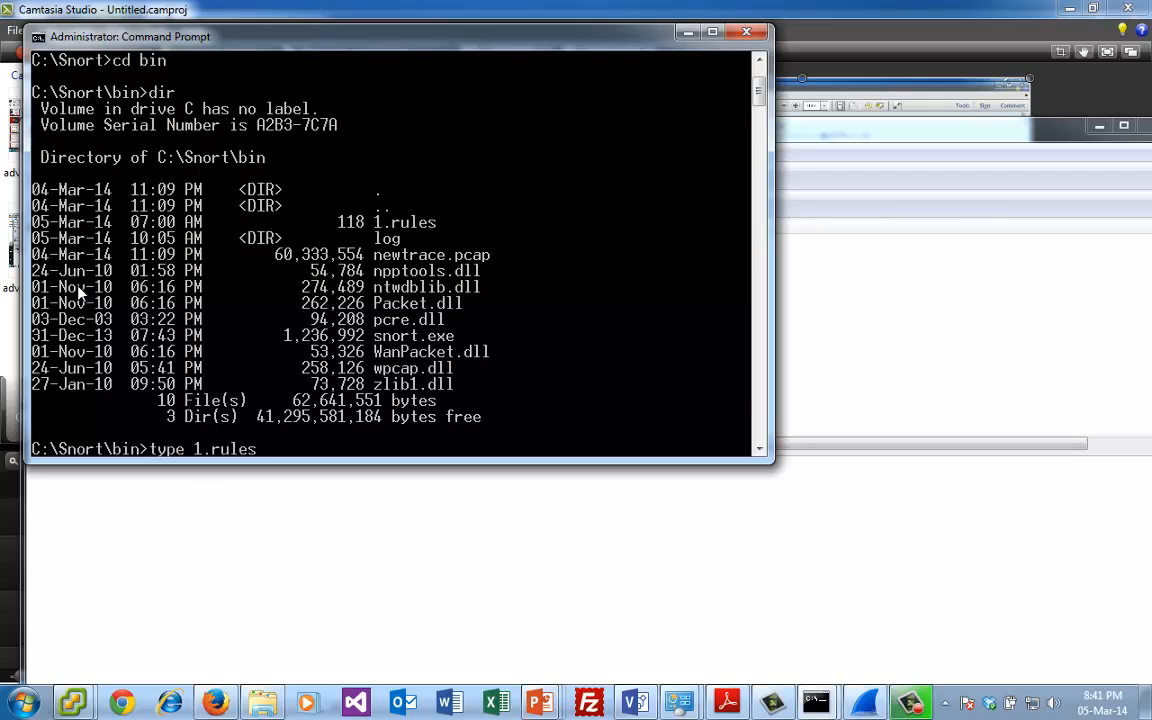
{"action": "key", "text": "Return"}
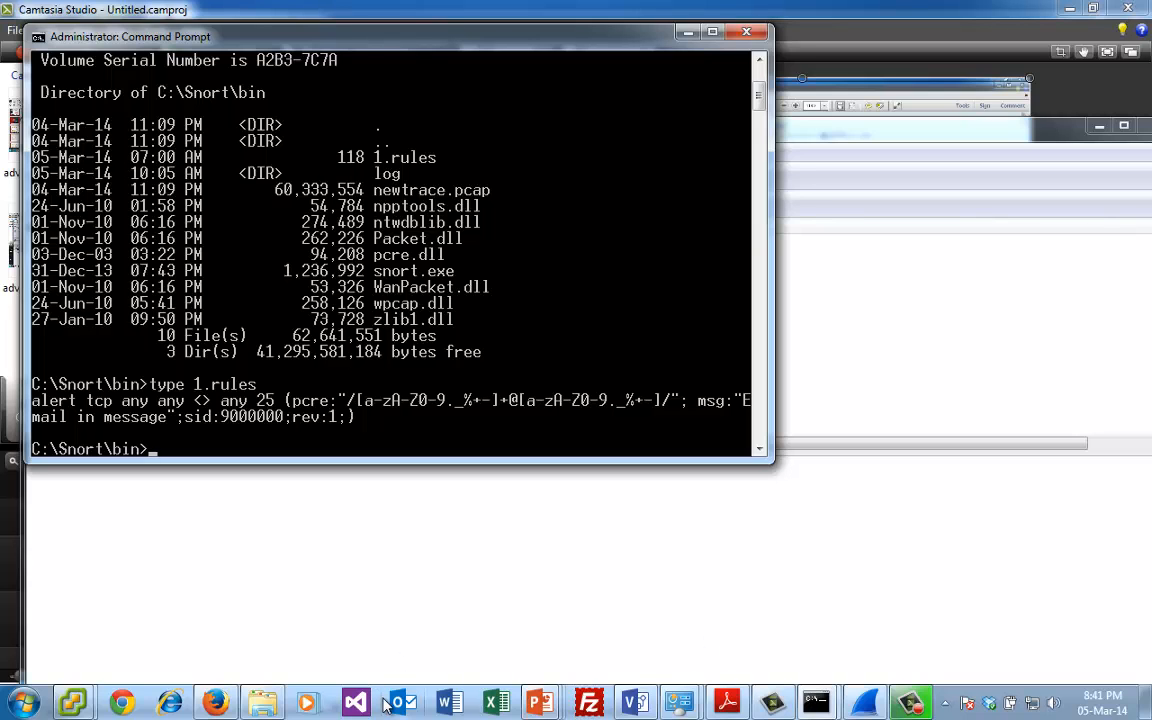
- Switch to lab7_msc.pdf in Adobe Reader and copy the Bad logins alert rule from Appendix A
{"action": "left_click", "coordinate": [727, 704]}
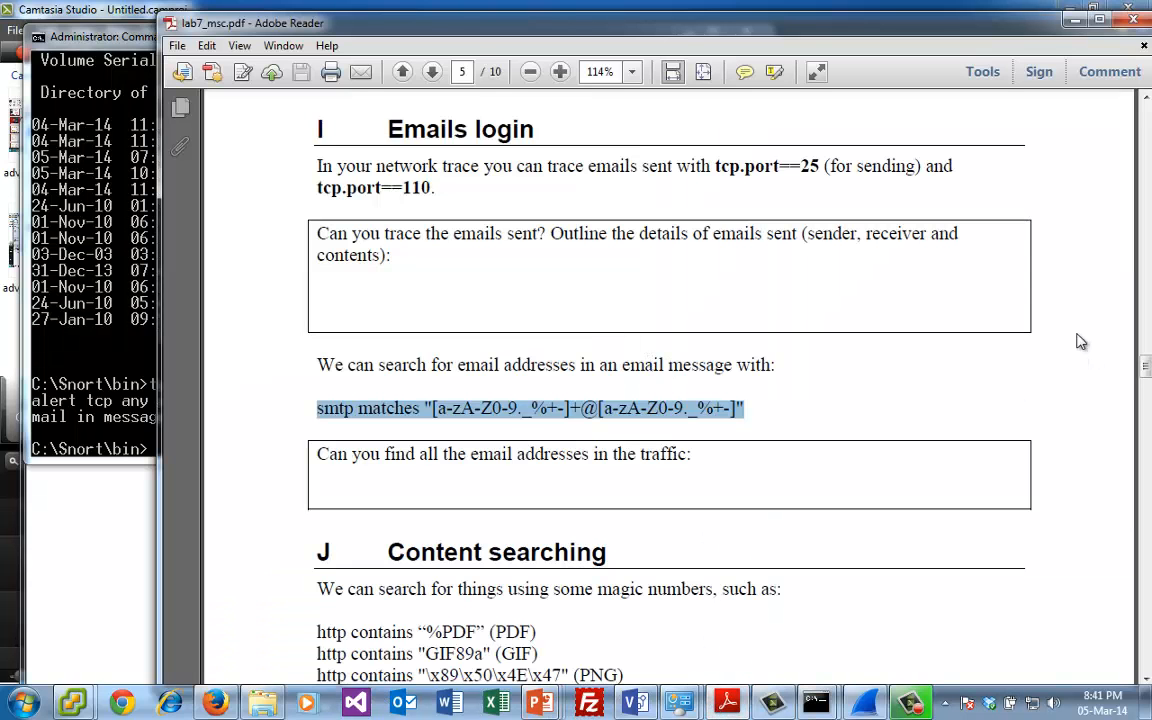
{"action": "left_click_drag", "start_coordinate": [1143, 373], "coordinate": [1141, 427]}
{"action": "scroll", "coordinate": [1143, 478], "scroll_direction": "down", "scroll_amount": 10}
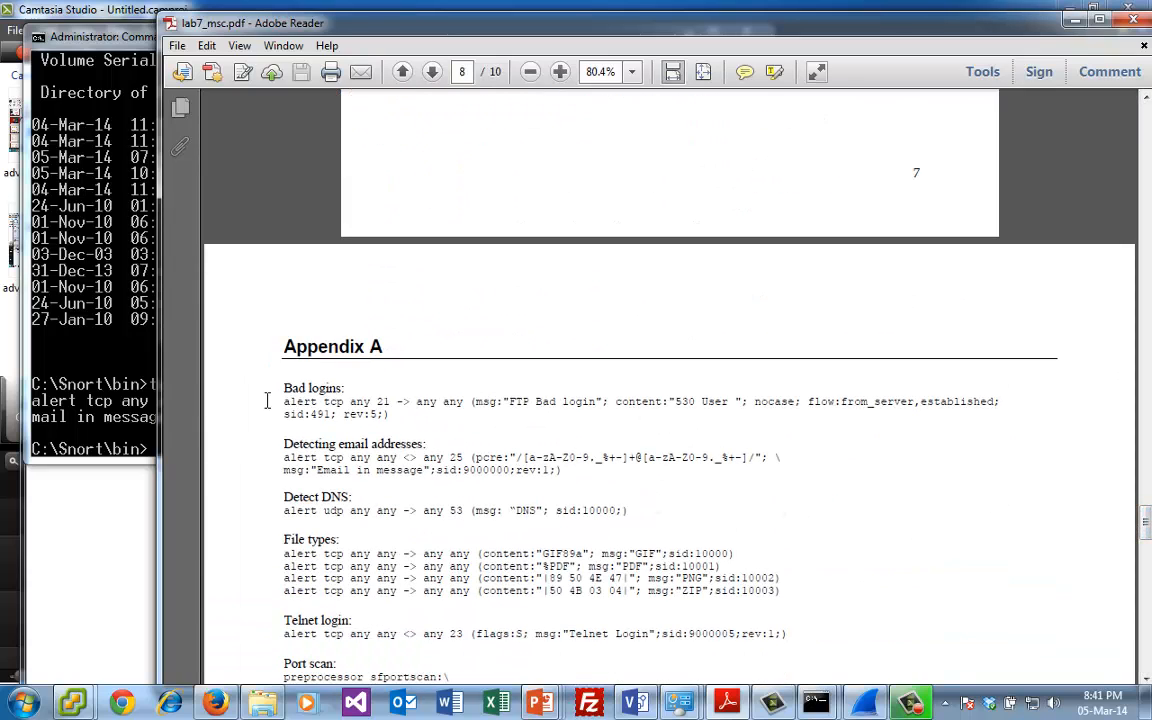
{"action": "left_click_drag", "start_coordinate": [284, 401], "coordinate": [398, 415]}
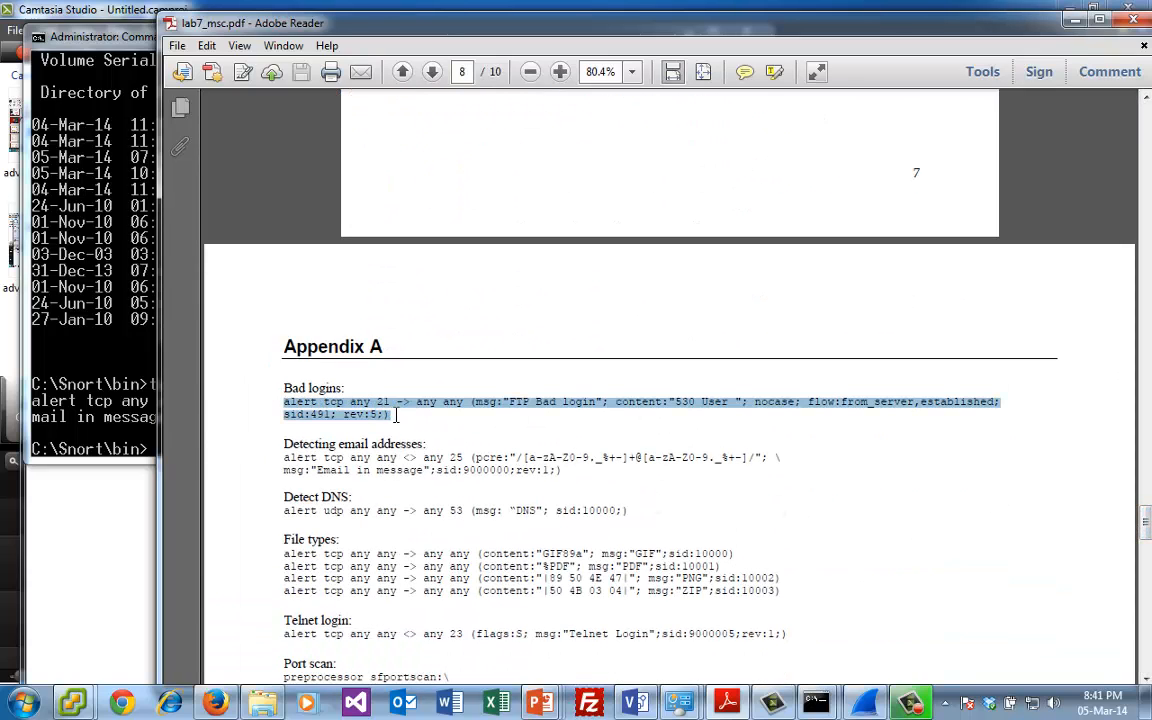
- Return to the Command Prompt and open 1.rules in Notepad
{"action": "left_click", "coordinate": [63, 310]}
{"action": "type", "text": "not"}
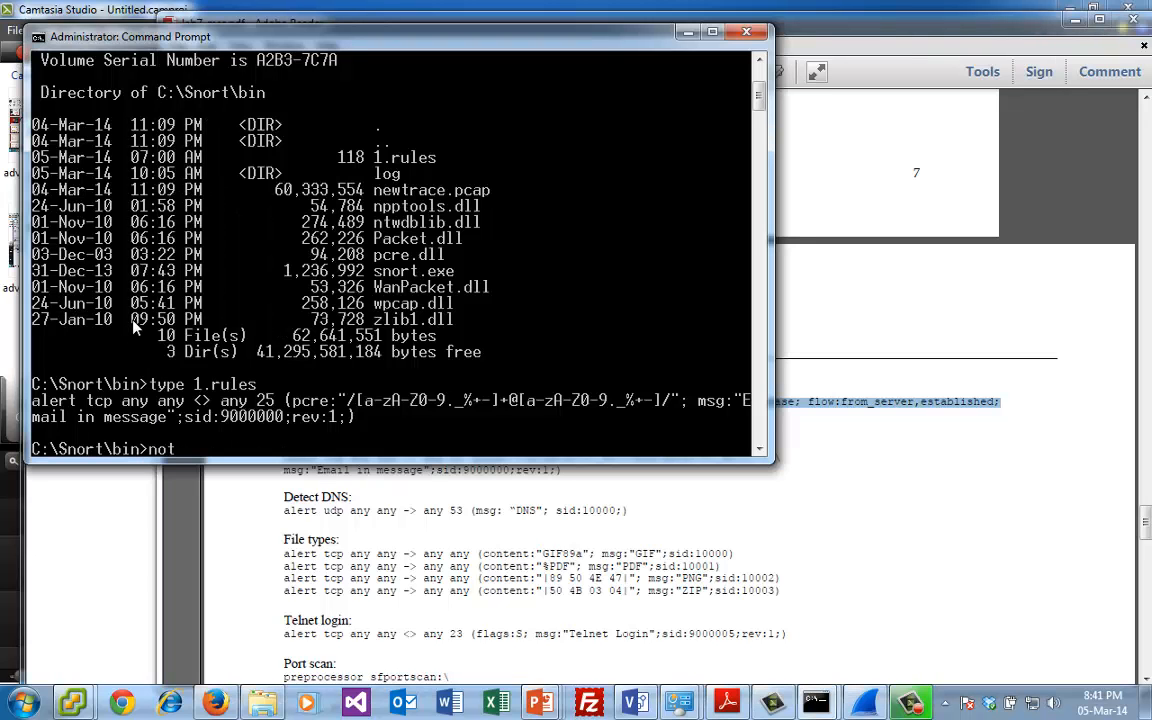
{"action": "type", "text": "epad 1.rules"}
{"action": "key", "text": "Return"}
- Replace the whole content of 1.rules with the copied "FTP Bad login" rule, then save and close the file
{"action": "key", "text": "ctrl+a"}
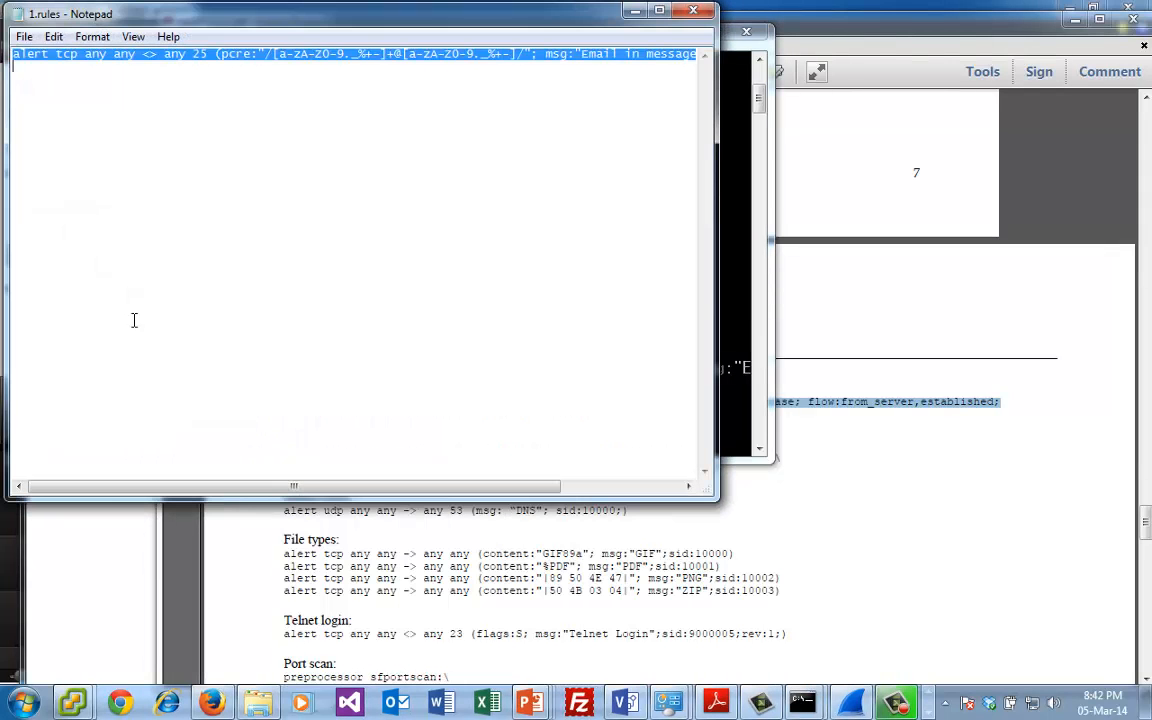
{"action": "key", "text": "End"}
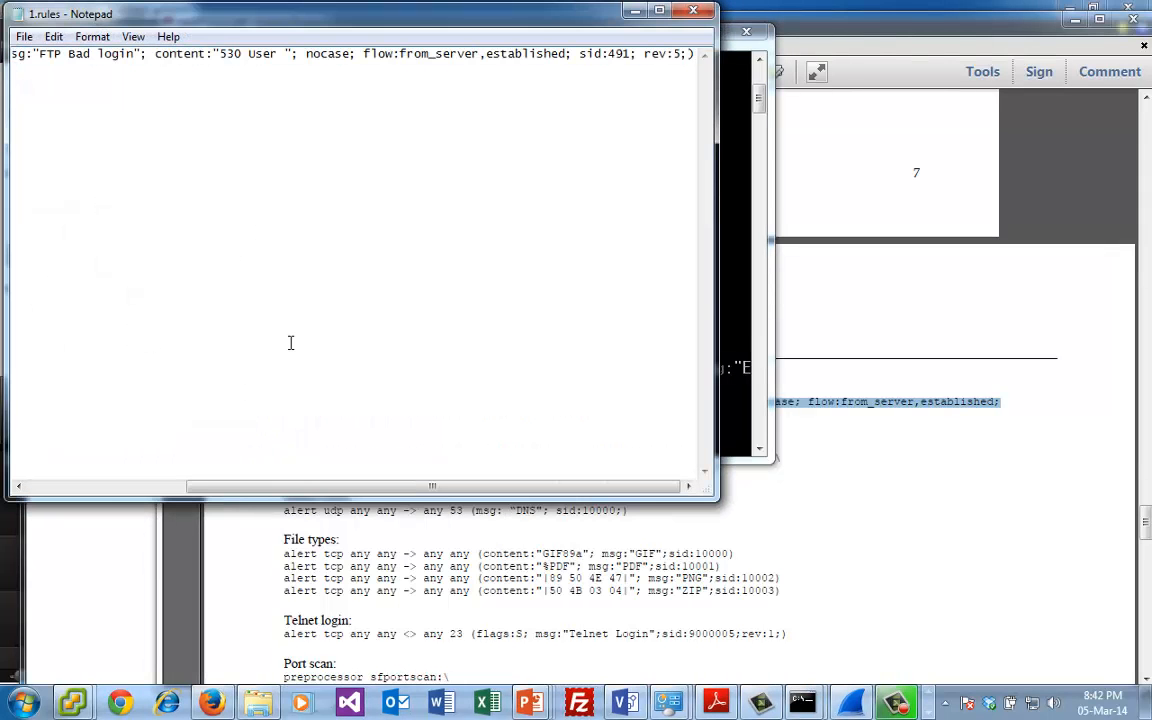
{"action": "left_click_drag", "start_coordinate": [350, 481], "coordinate": [160, 480]}
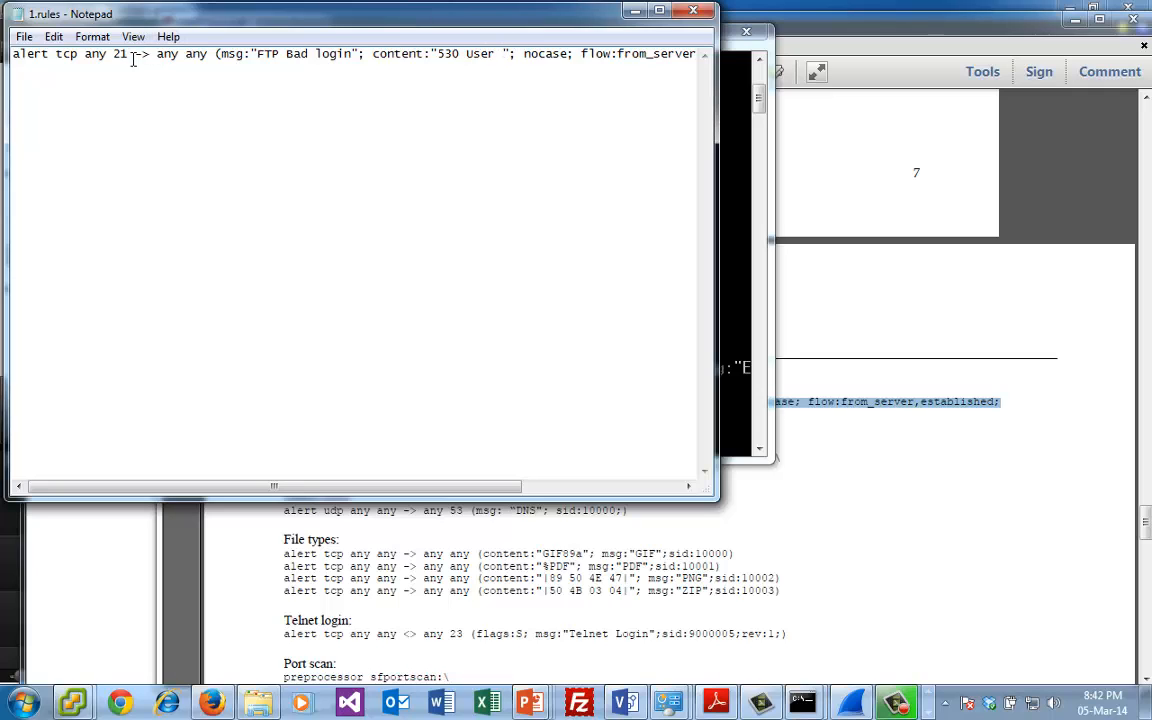
{"action": "left_click", "coordinate": [693, 10]}
{"action": "left_click", "coordinate": [542, 354]}
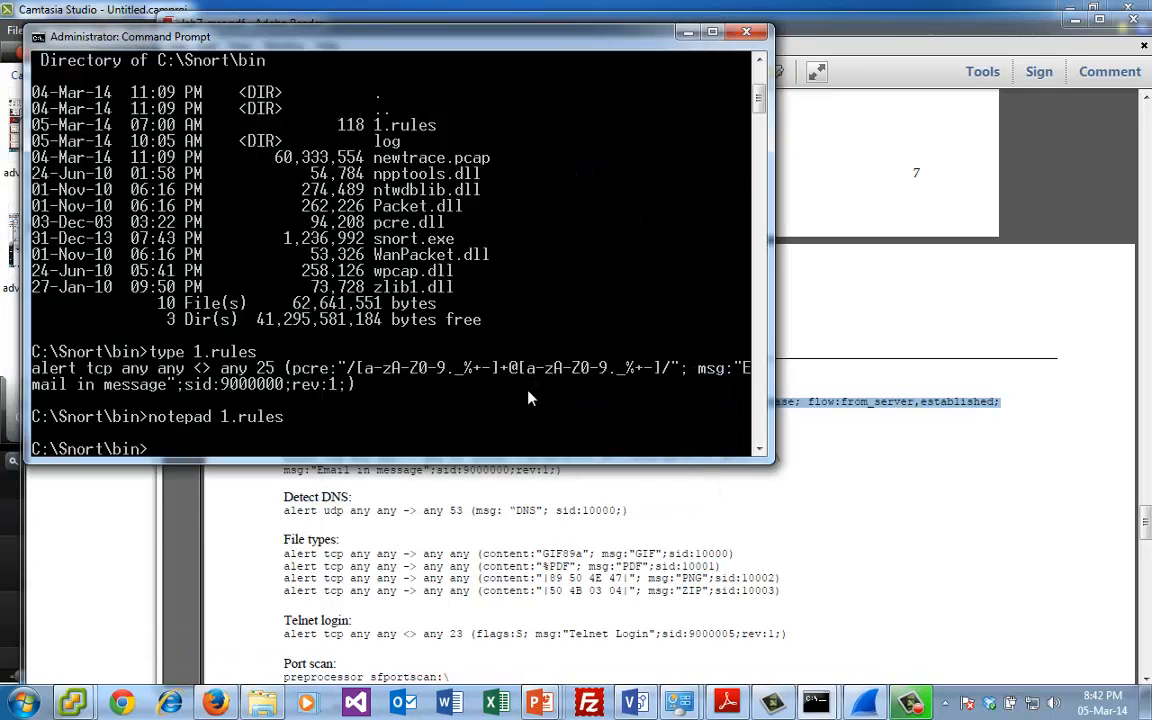
{"action": "type", "text": "snort -c 1.rules"}
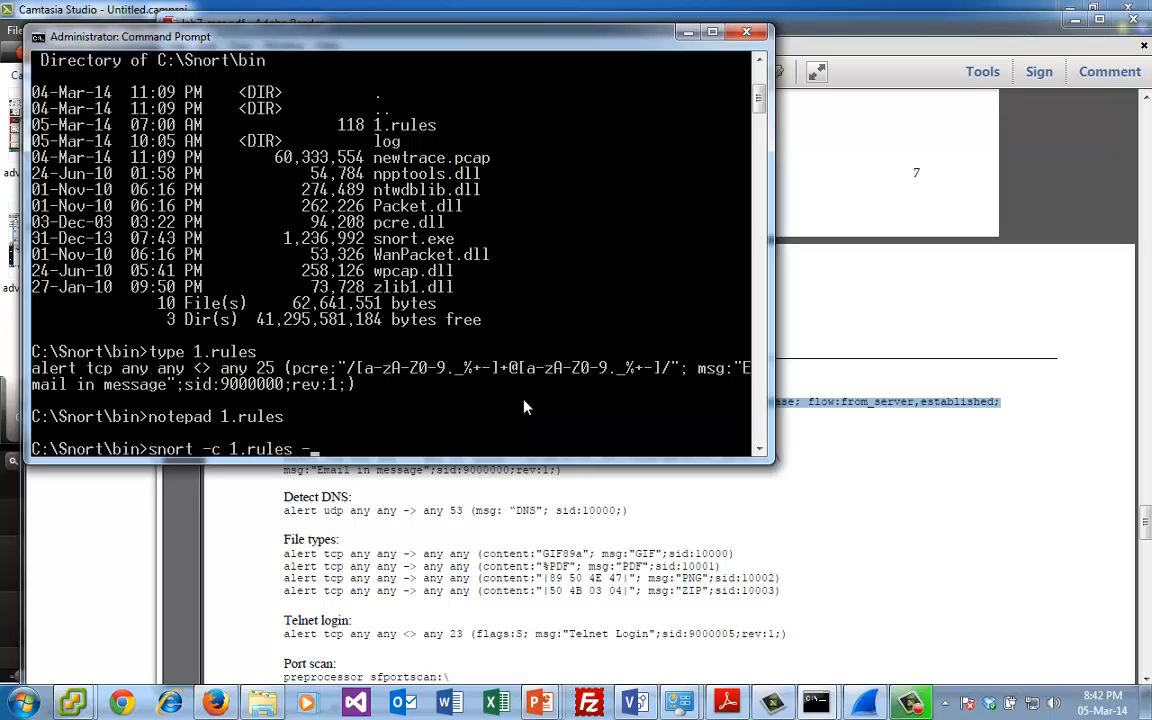
{"action": "type", "text": " -l log"}
{"action": "key", "text": "BackSpace"}
{"action": "key", "text": "BackSpace"}
{"action": "key", "text": "BackSpace"}
{"action": "key", "text": "BackSpace"}
{"action": "key", "text": "BackSpace"}
{"action": "key", "text": "BackSpace"}
{"action": "key", "text": "BackSpace"}
{"action": "key", "text": "BackSpace"}
{"action": "key", "text": "BackSpace"}
{"action": "key", "text": "BackSpace"}
{"action": "key", "text": "BackSpace"}
{"action": "key", "text": "BackSpace"}
{"action": "key", "text": "BackSpace"}
{"action": "key", "text": "BackSpace"}
{"action": "key", "text": "BackSpace"}
{"action": "key", "text": "BackSpace"}
{"action": "key", "text": "BackSpace"}
{"action": "key", "text": "BackSpace"}
{"action": "key", "text": "BackSpace"}
{"action": "key", "text": "BackSpace"}
{"action": "key", "text": "BackSpace"}
{"action": "key", "text": "BackSpace"}
- Create a directory named log2 in C:\Snort\bin
{"action": "type", "text": "mkd"}
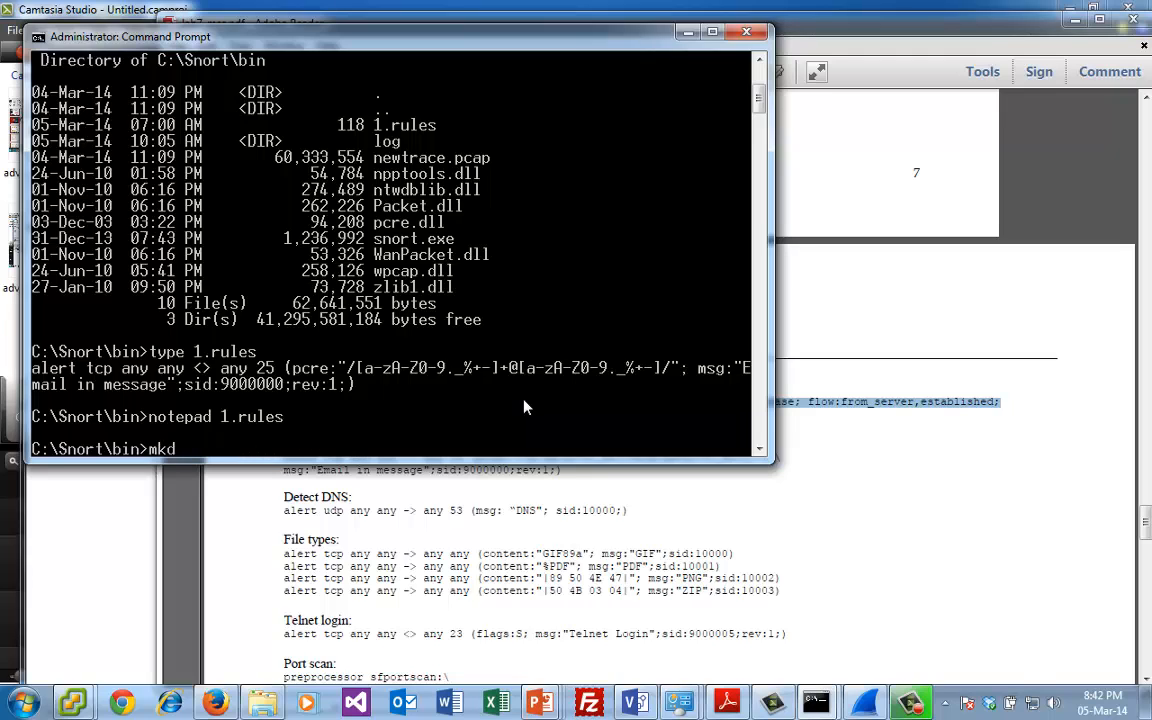
{"action": "type", "text": "ir log2"}
{"action": "key", "text": "Return"}
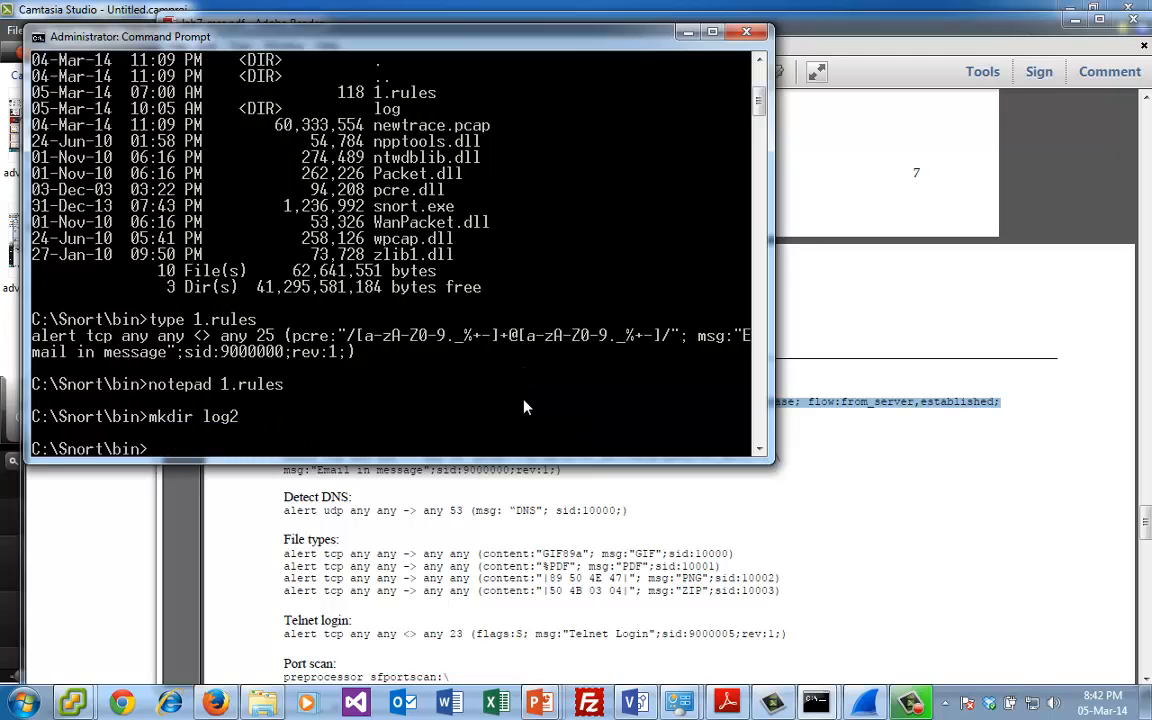
{"action": "key", "text": "Up"}
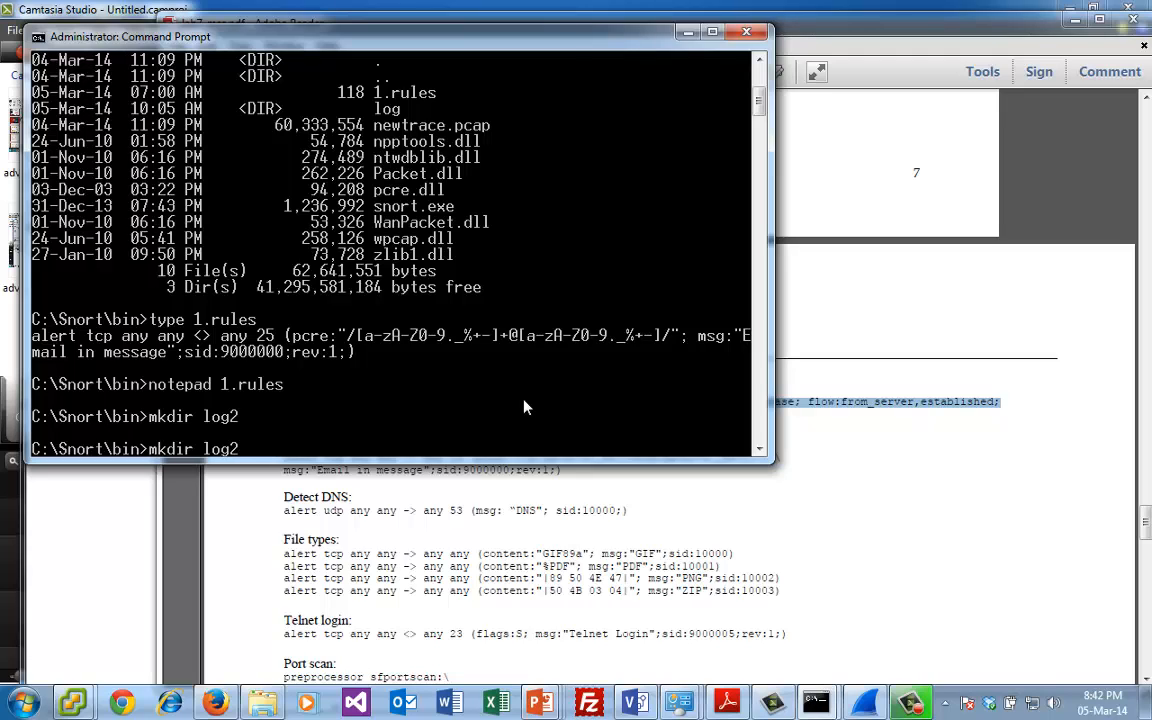
{"action": "key", "text": "Up"}
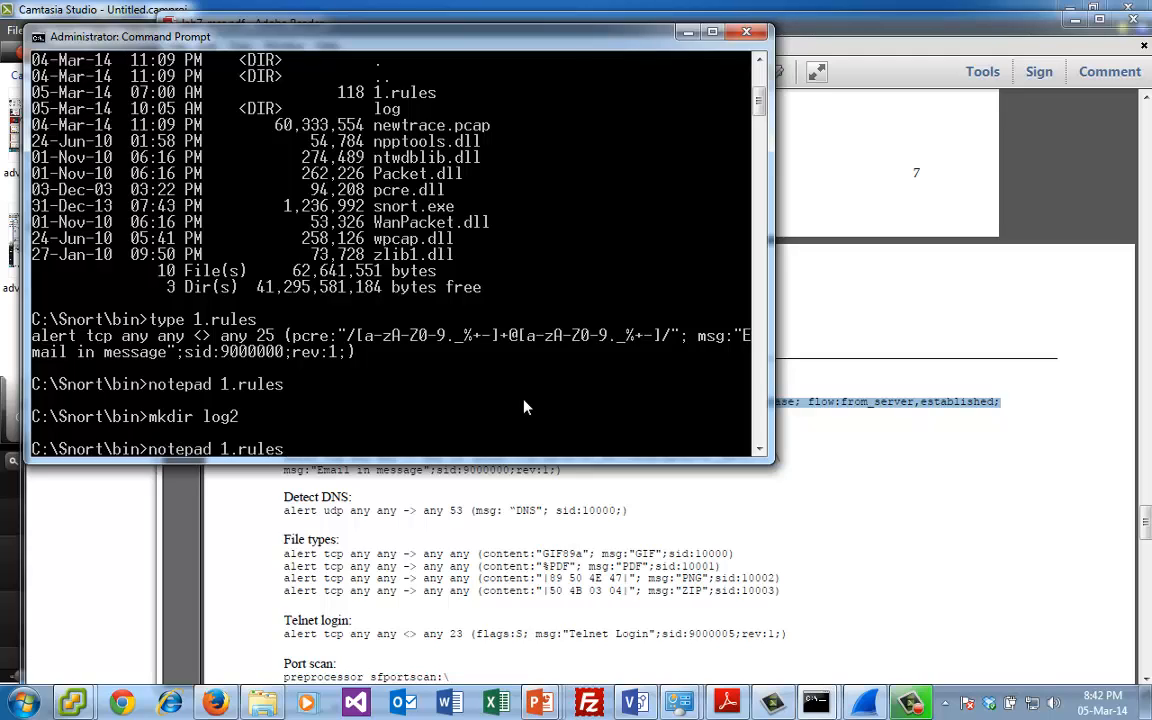
{"action": "key", "text": "Down"}
{"action": "key", "text": "BackSpace"}
{"action": "key", "text": "BackSpace"}
{"action": "key", "text": "BackSpace"}
{"action": "key", "text": "BackSpace"}
{"action": "key", "text": "BackSpace"}
{"action": "key", "text": "BackSpace"}
{"action": "key", "text": "BackSpace"}
{"action": "key", "text": "BackSpace"}
{"action": "key", "text": "BackSpace"}
{"action": "key", "text": "BackSpace"}
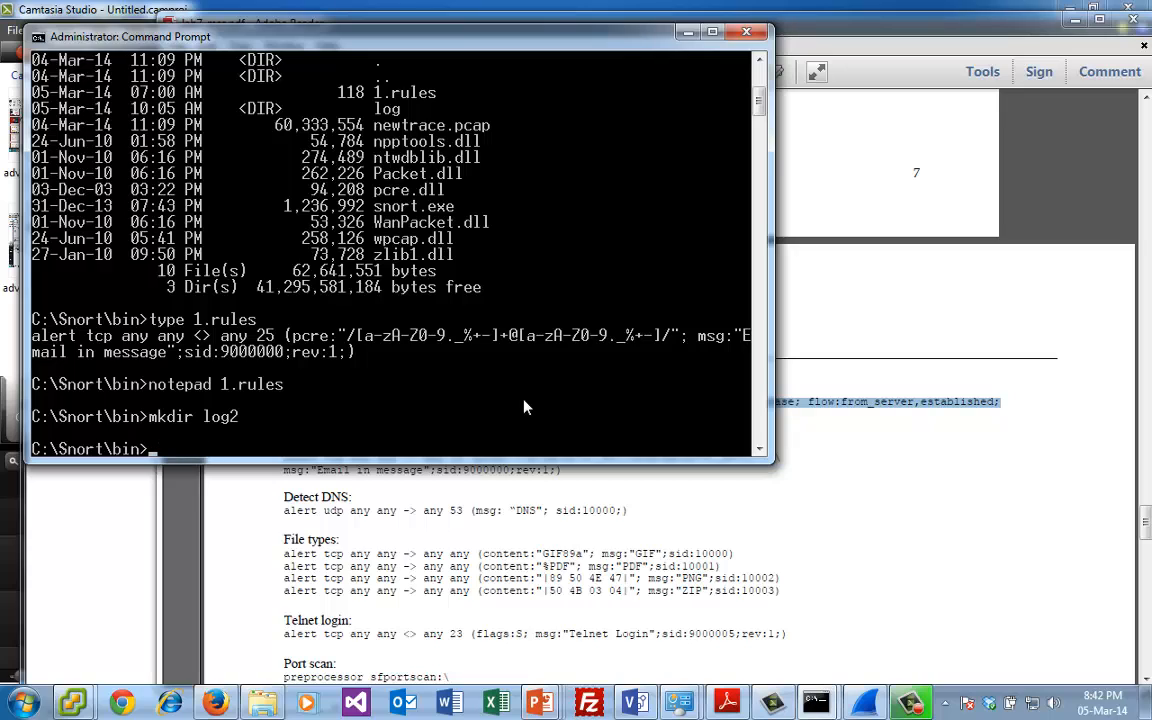
- Try to run Snort on newtrace.pcap with the command snort -c 1.rules -l log -r newtrace.pcap
{"action": "type", "text": "snor"}
{"action": "type", "text": "t -c 1.rules"}
{"action": "type", "text": " -l log"}
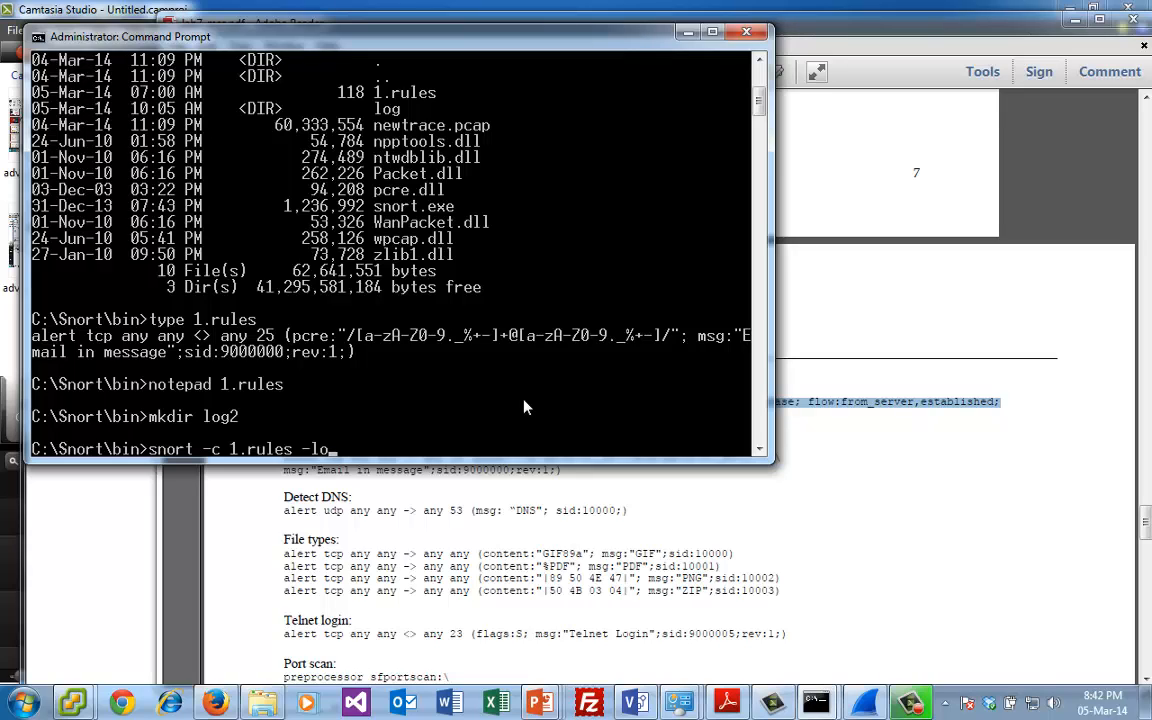
{"action": "type", "text": " -r new"}
{"action": "key", "text": "Tab"}
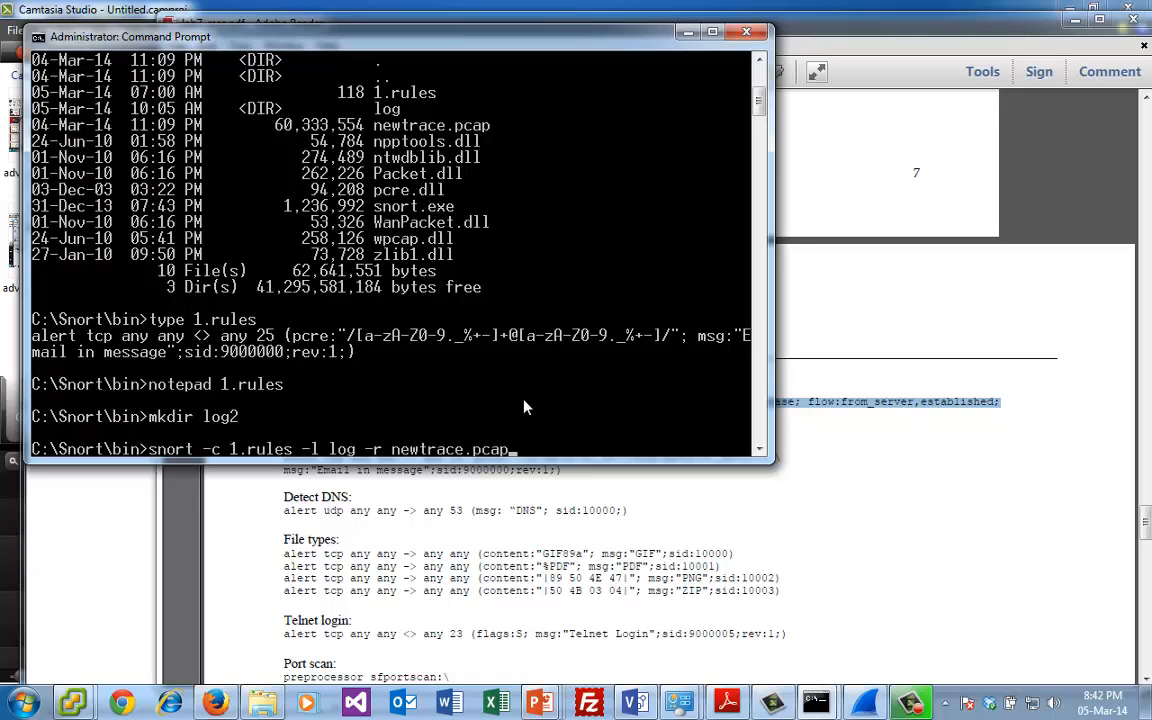
{"action": "key", "text": "Return"}
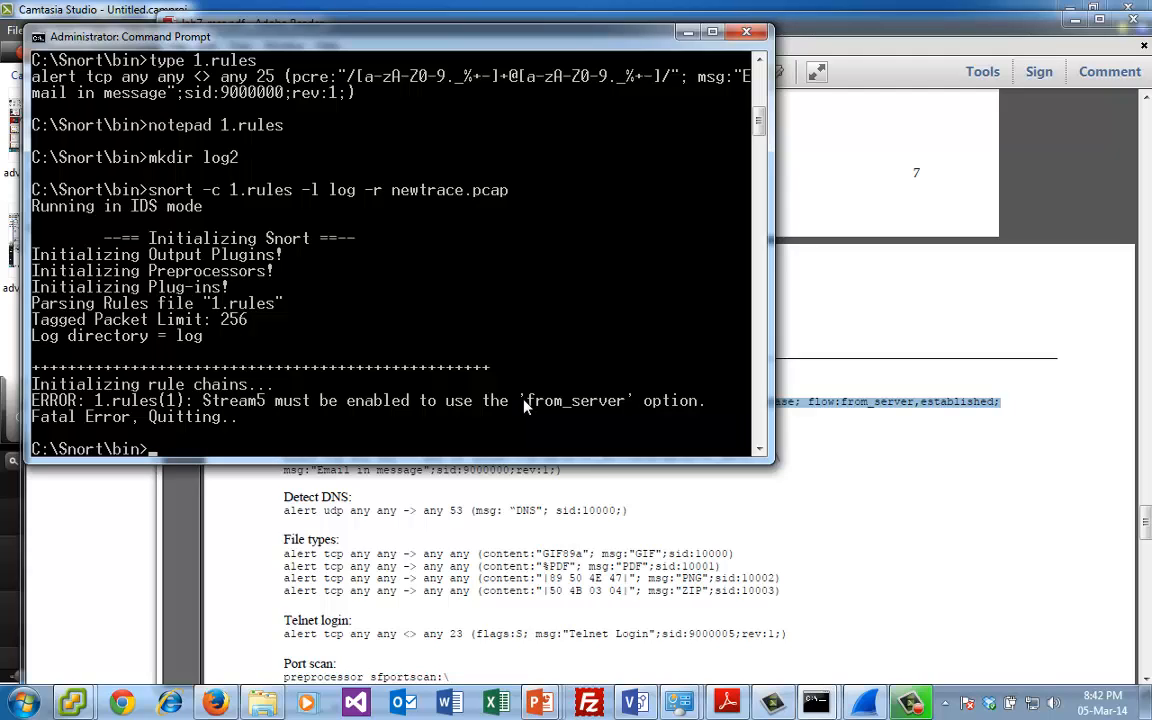
- Switch to Firefox and open the Advanced Network Forensics page from asecuritysite.com's digital forensics section
{"action": "left_click", "coordinate": [562, 485]}
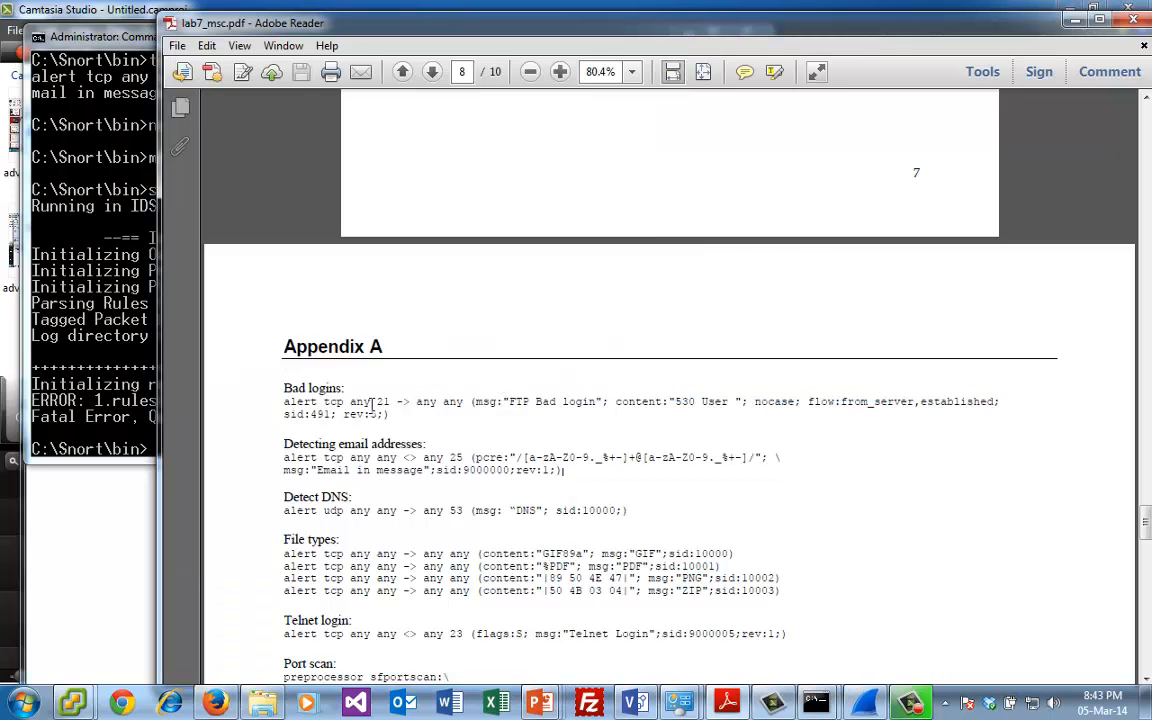
{"action": "left_click", "coordinate": [127, 385]}
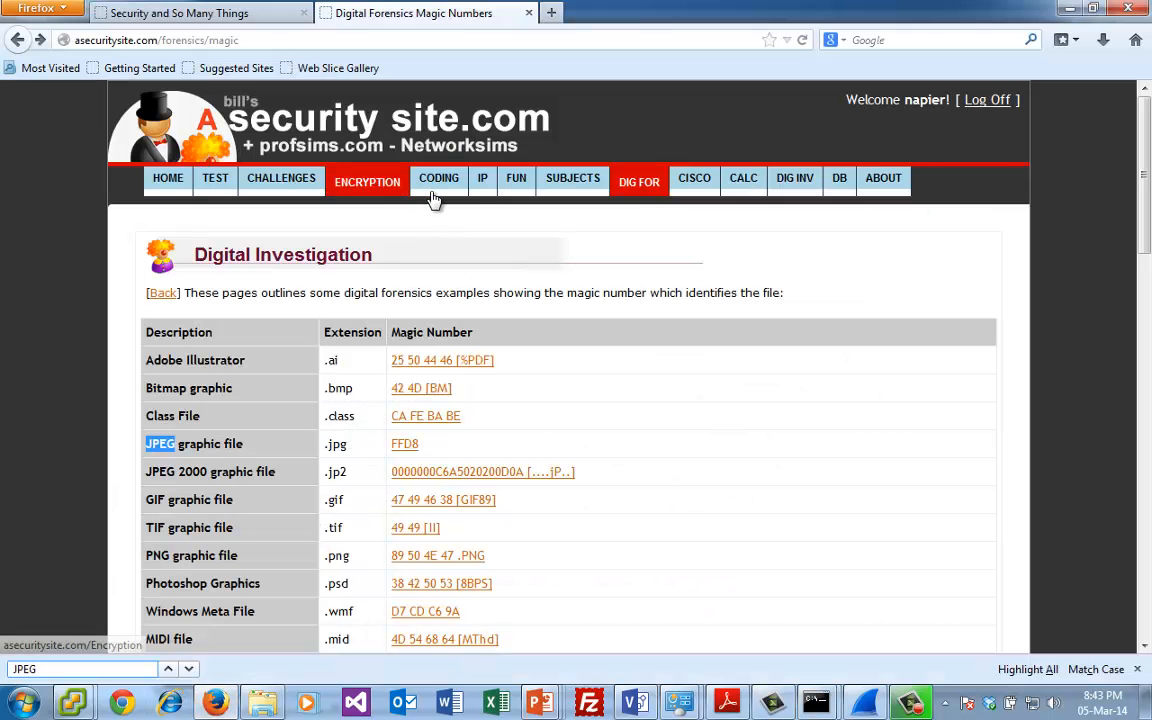
{"action": "left_click", "coordinate": [639, 181]}
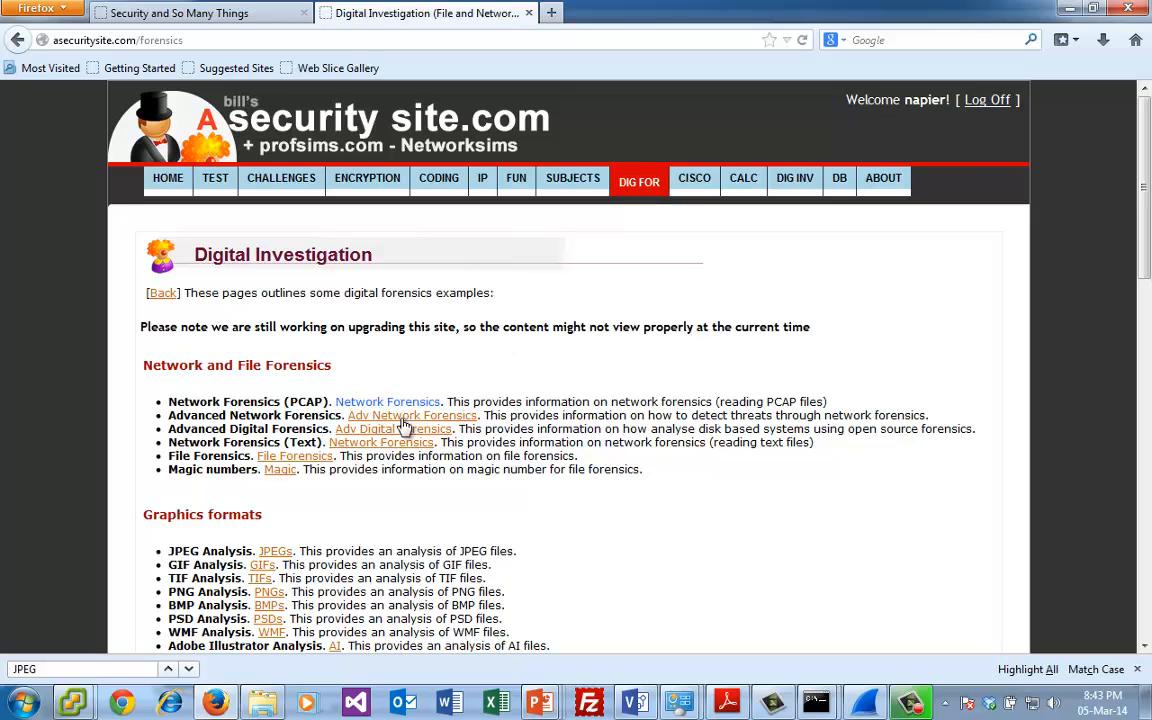
{"action": "scroll", "coordinate": [398, 499], "scroll_direction": "down", "scroll_amount": 2}
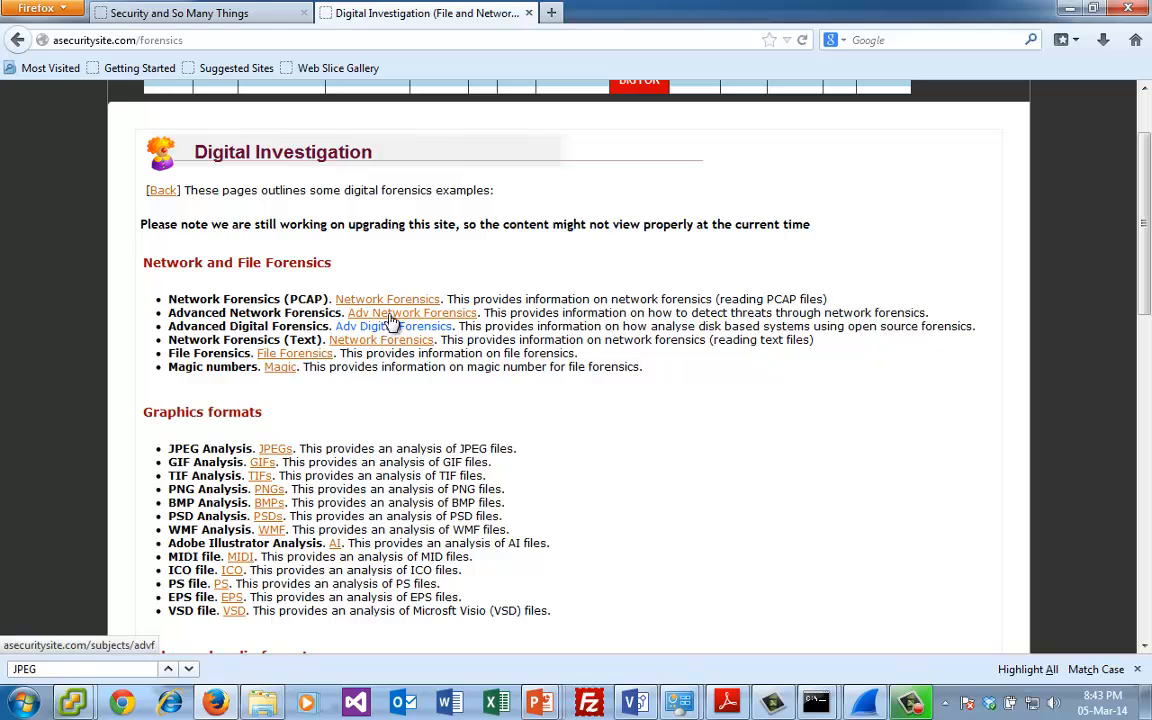
{"action": "left_click", "coordinate": [420, 315]}
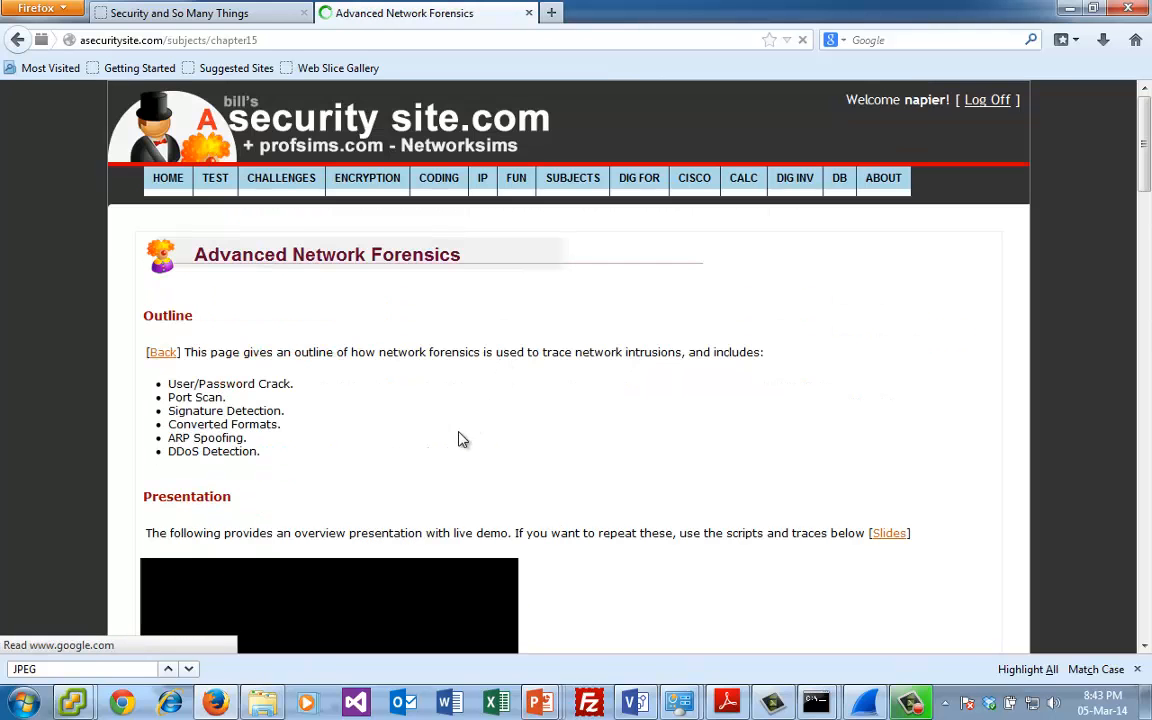
- Copy the stream5 preprocessor block from the page's scripts, from stream5_global through the stream5_udp timeout line
{"action": "scroll", "coordinate": [659, 560], "scroll_direction": "down", "scroll_amount": 3}
{"action": "scroll", "coordinate": [659, 560], "scroll_direction": "down", "scroll_amount": 15}
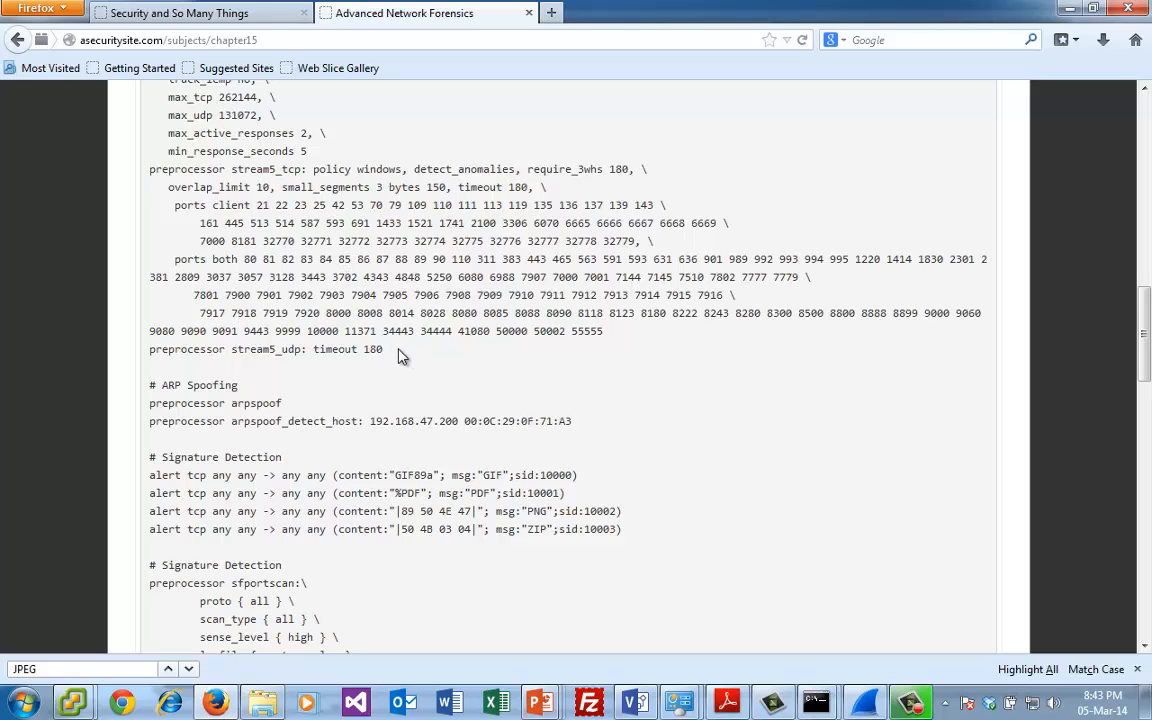
{"action": "left_click_drag", "start_coordinate": [396, 357], "coordinate": [126, 452]}
{"action": "key", "text": "ctrl+c"}
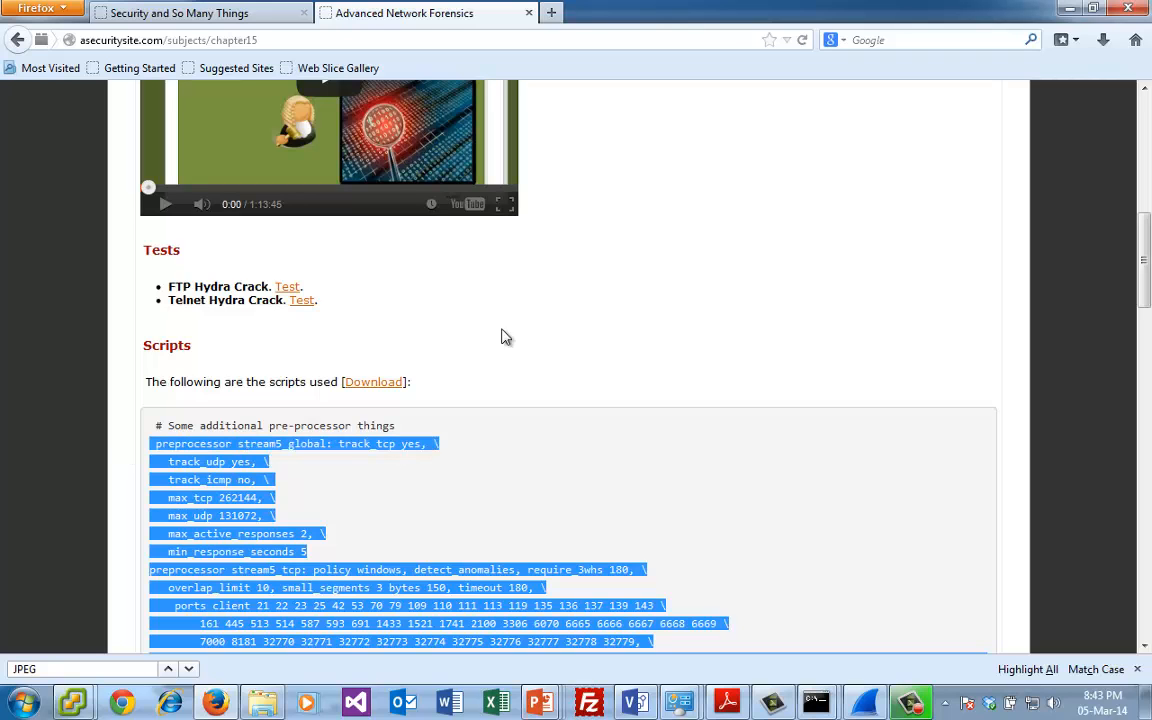
- Switch to the Command Prompt window that shows the nmap help output and open 1.rules in Notepad from there
{"action": "mouse_move", "coordinate": [815, 702]}
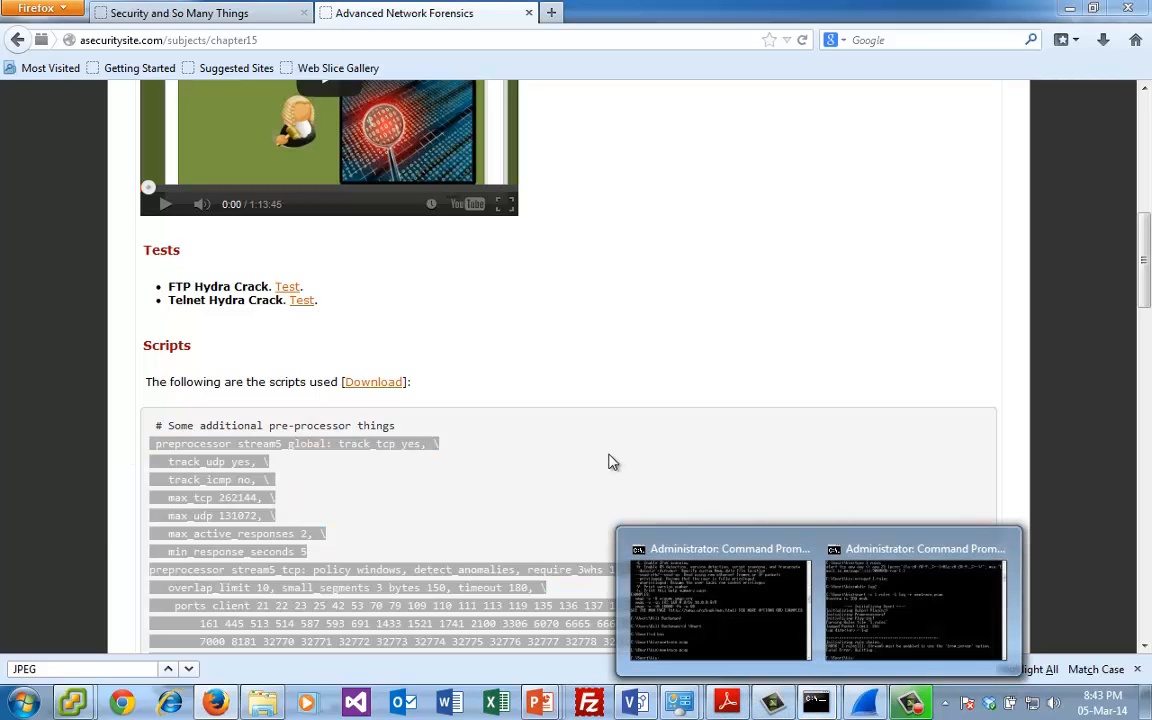
{"action": "left_click", "coordinate": [630, 531]}
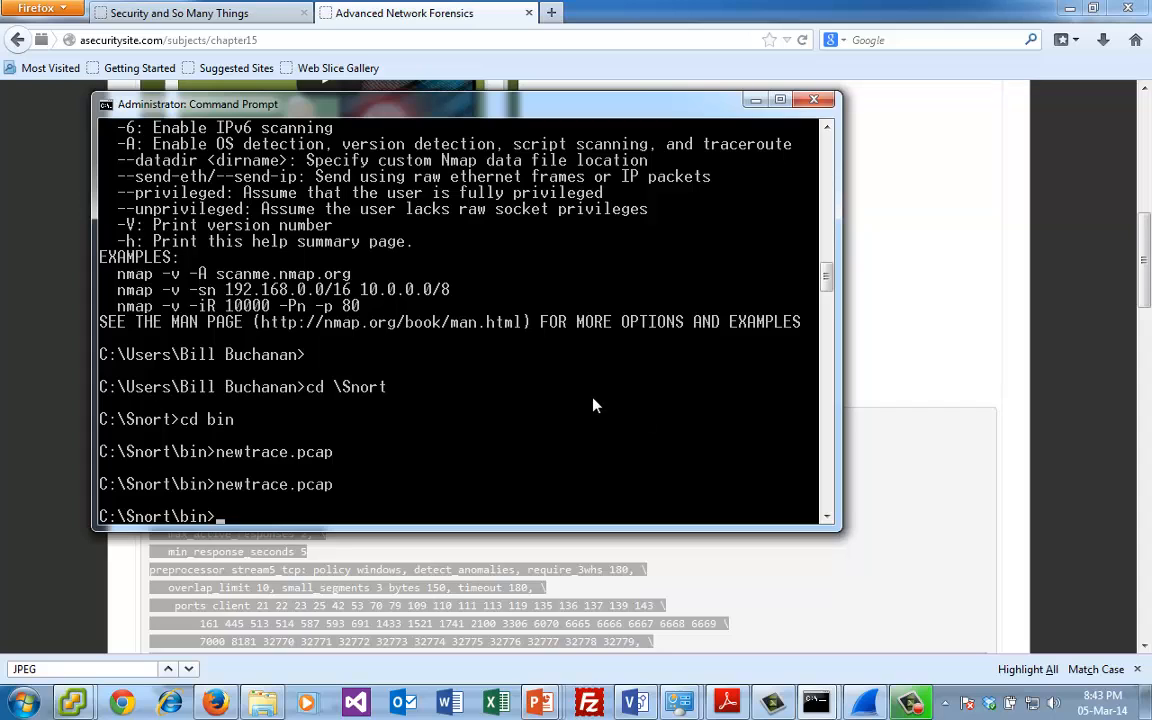
{"action": "key", "text": "Up"}
{"action": "key", "text": "Up"}
{"action": "key", "text": "Up"}
{"action": "key", "text": "BackSpace"}
{"action": "key", "text": "BackSpace"}
{"action": "key", "text": "BackSpace"}
{"action": "key", "text": "BackSpace"}
{"action": "key", "text": "BackSpace"}
{"action": "key", "text": "BackSpace"}
{"action": "key", "text": "BackSpace"}
{"action": "key", "text": "BackSpace"}
{"action": "type", "text": "notepad 1.rules"}
{"action": "key", "text": "Return"}
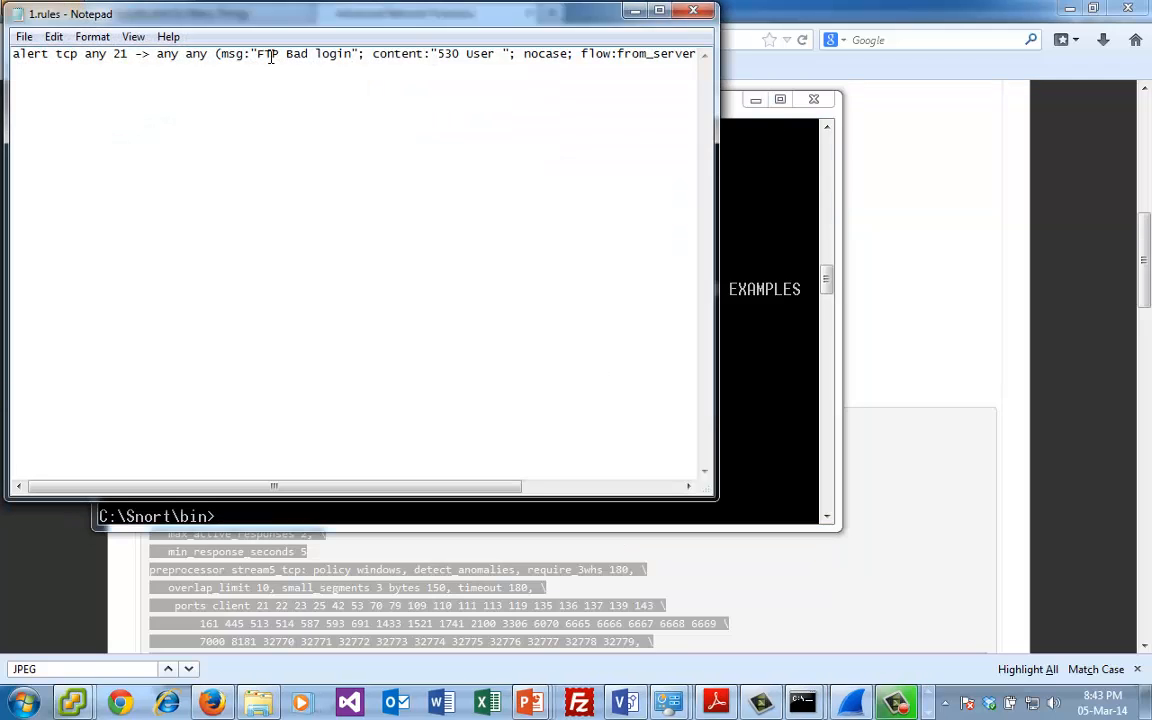
- Paste the stream5 preprocessor block above the FTP Bad login rule in 1.rules, then close the file and save the changes
{"action": "key", "text": "Return"}
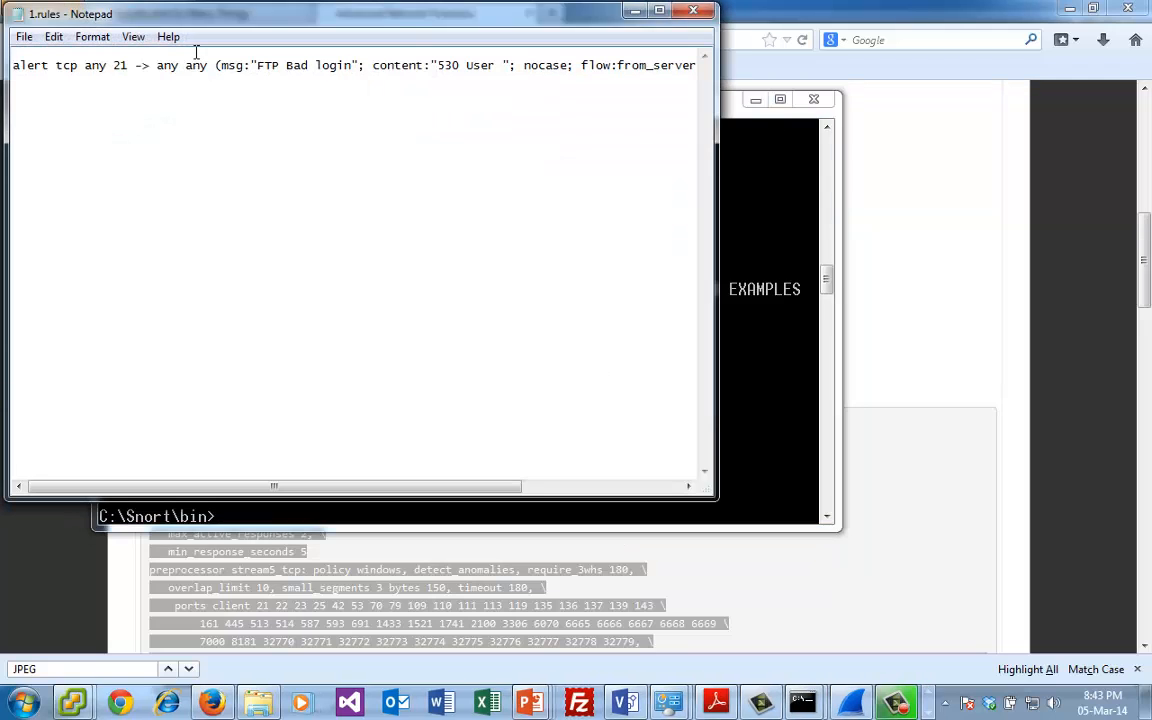
{"action": "key", "text": "ctrl+v"}
{"action": "key", "text": "Return"}
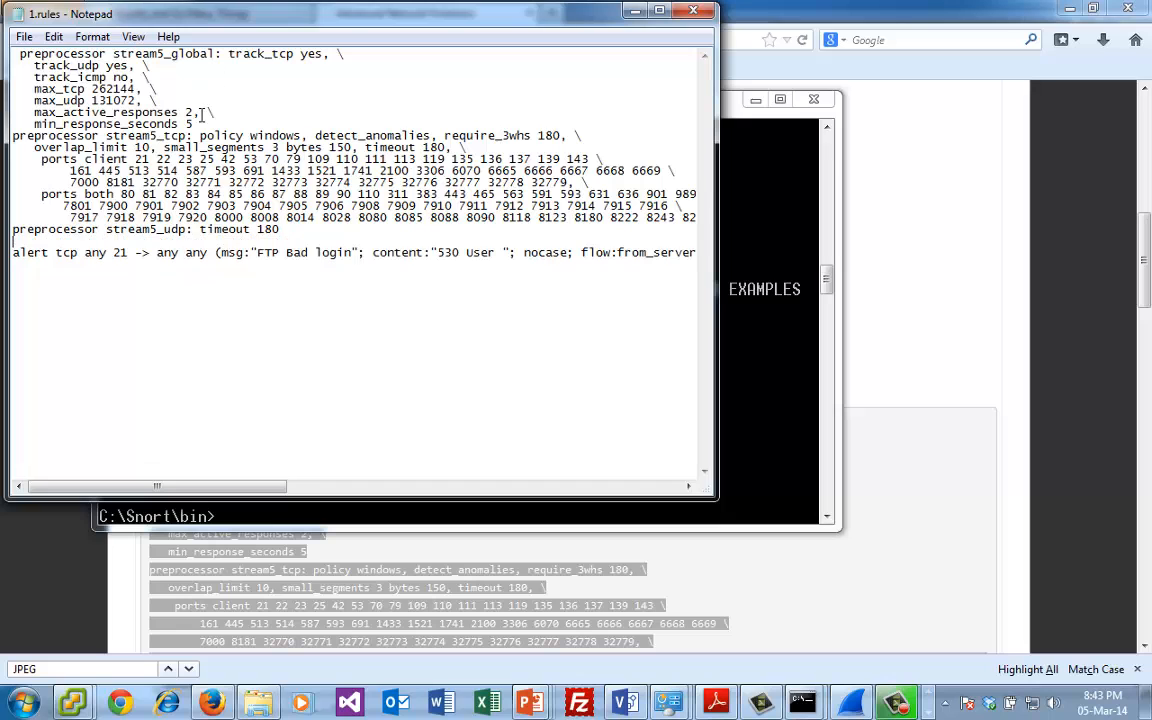
{"action": "double_click", "coordinate": [20, 14]}
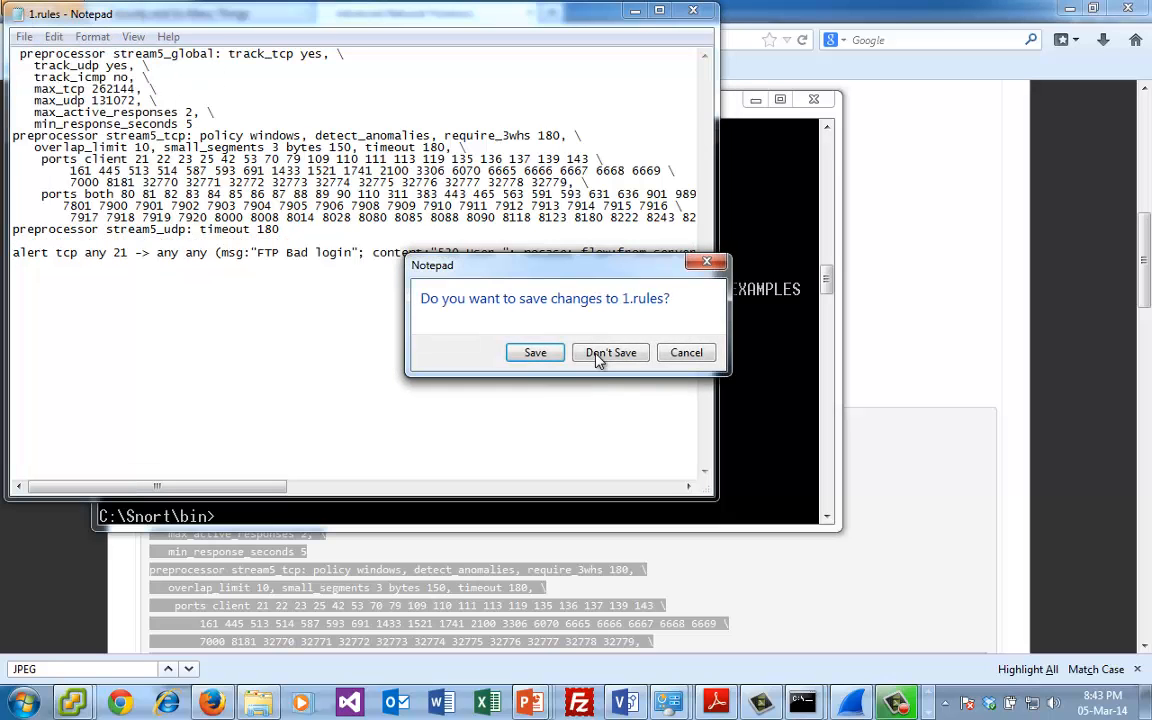
{"action": "left_click", "coordinate": [536, 353]}
{"action": "type", "text": "c:\bin map"}
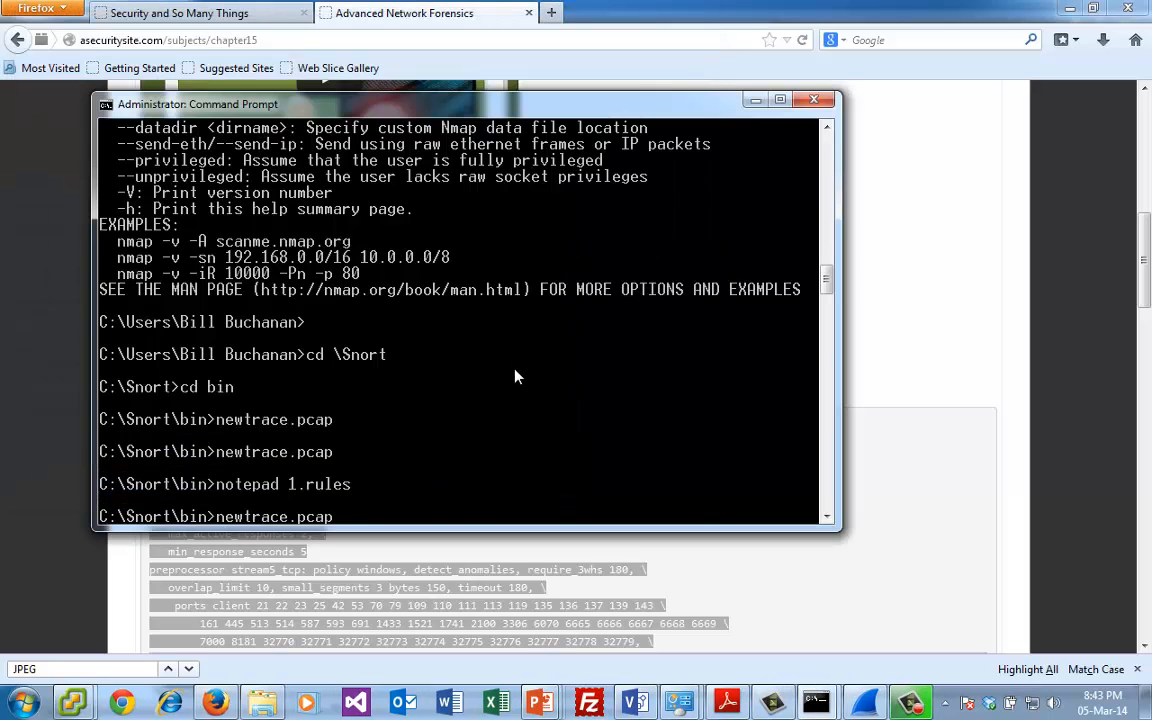
{"action": "key", "text": "BackSpace"}
{"action": "key", "text": "BackSpace"}
{"action": "key", "text": "BackSpace"}
{"action": "key", "text": "BackSpace"}
{"action": "key", "text": "BackSpace"}
{"action": "key", "text": "BackSpace"}
{"action": "key", "text": "BackSpace"}
{"action": "key", "text": "BackSpace"}
{"action": "key", "text": "BackSpace"}
{"action": "key", "text": "BackSpace"}
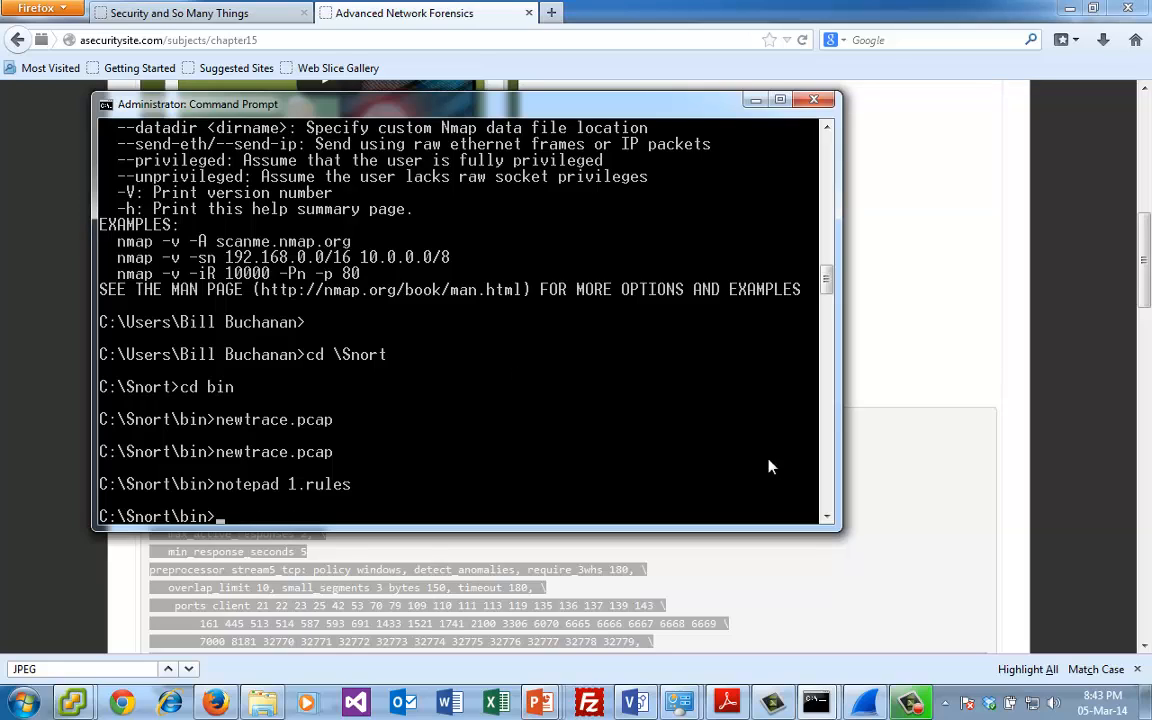
- Switch to the other Command Prompt window, rerun Snort with 1.rules on newtrace.pcap logging to log, and review the action statistics
{"action": "left_click", "coordinate": [809, 703]}
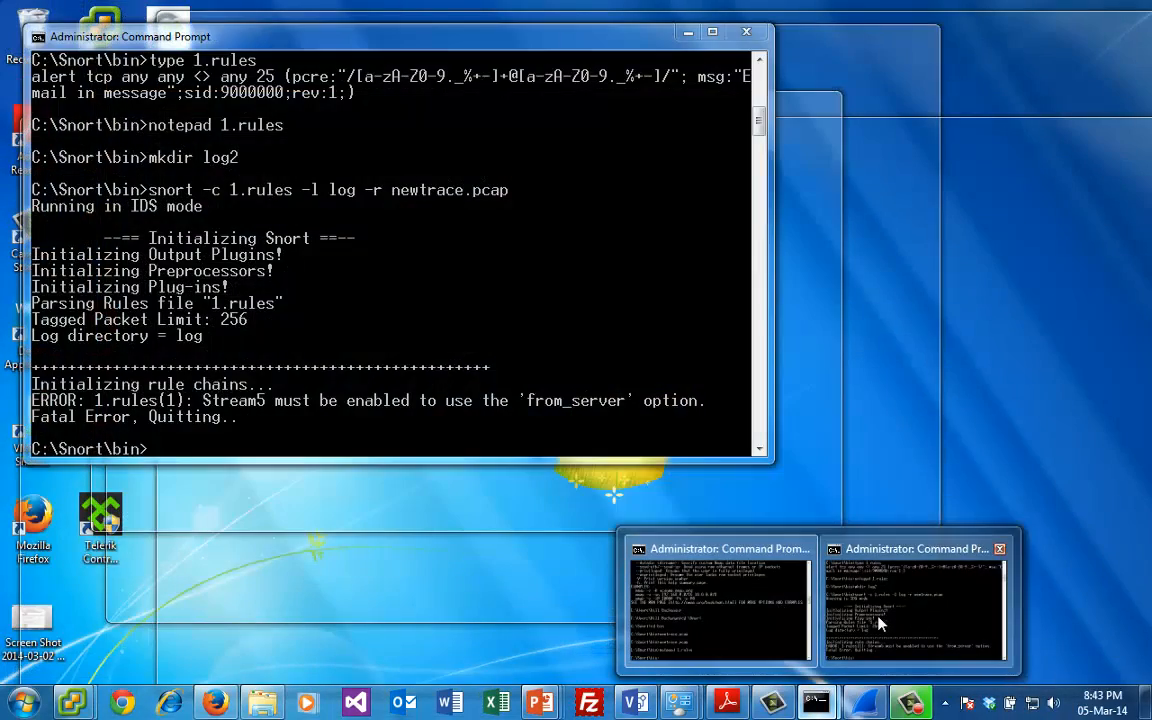
{"action": "double_click", "coordinate": [875, 617]}
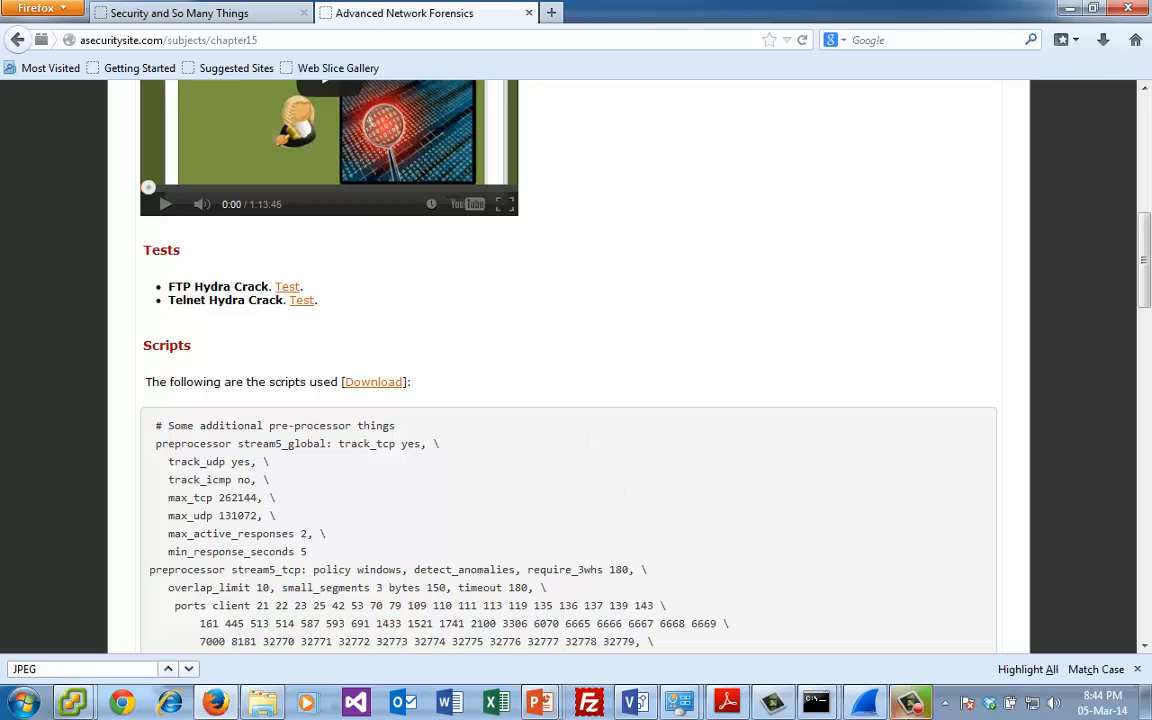
{"action": "left_click", "coordinate": [816, 703]}
{"action": "left_click", "coordinate": [915, 600]}
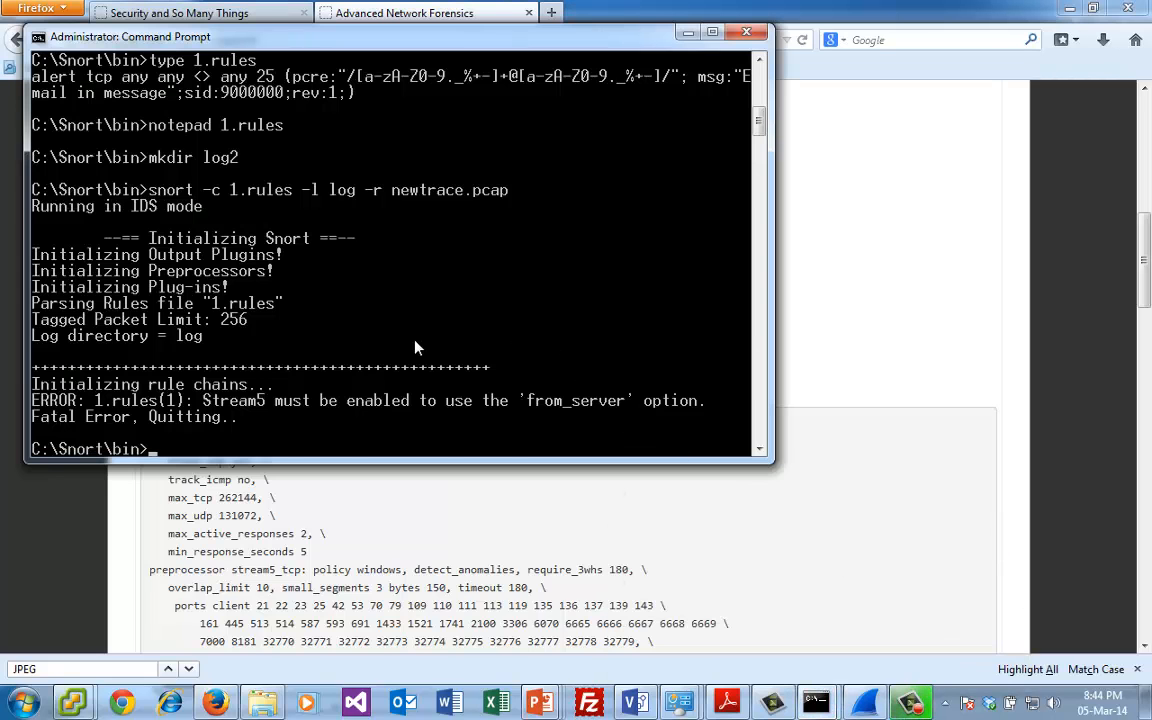
{"action": "key", "text": "Up"}
{"action": "key", "text": "Return"}
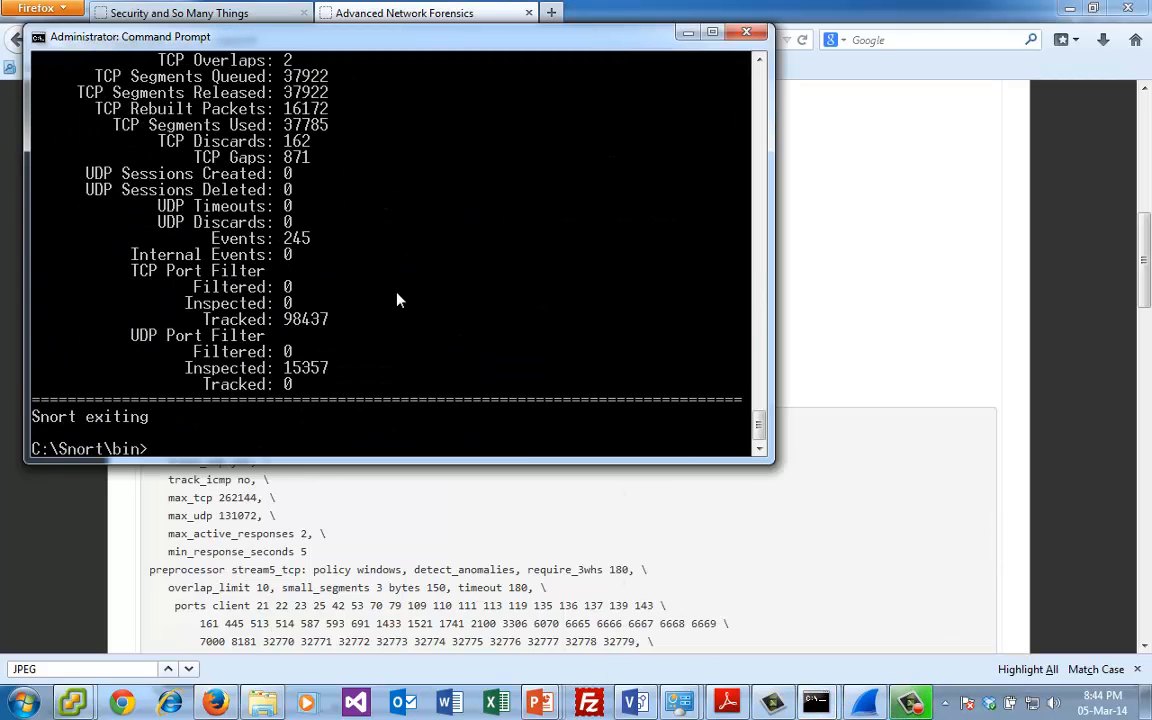
{"action": "left_click_drag", "start_coordinate": [758, 426], "coordinate": [758, 383]}
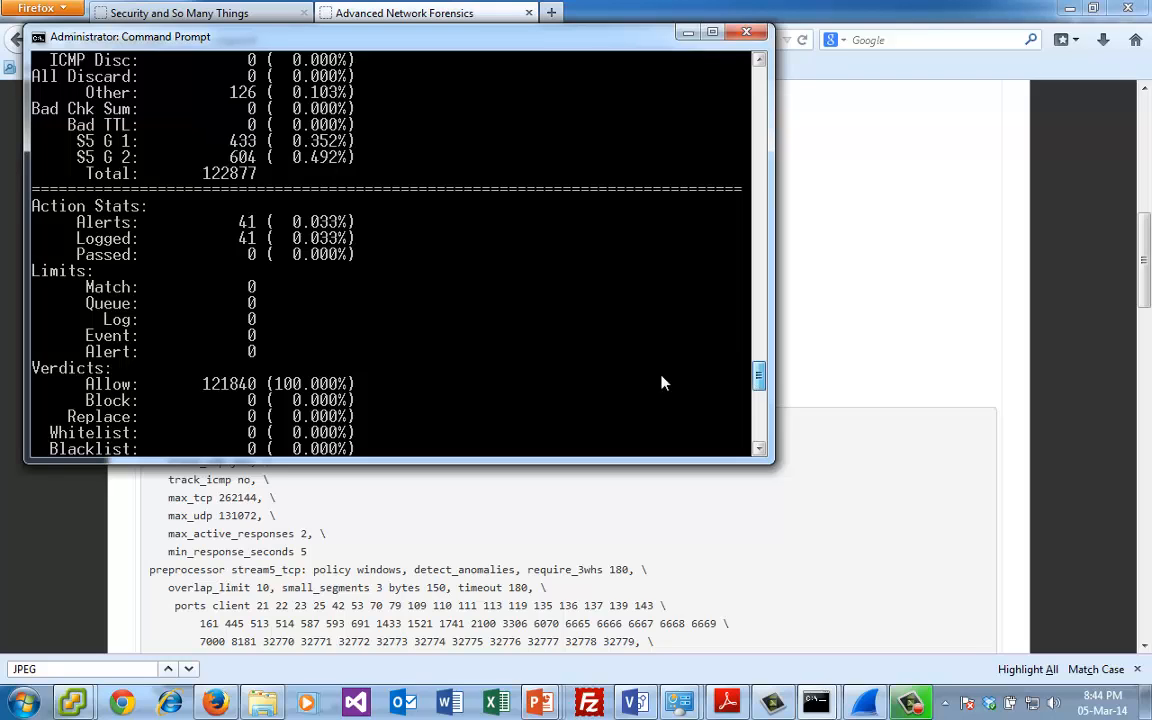
- List the contents of the log2 folder, then return to C:\Snort\bin
{"action": "type", "text": "n"}
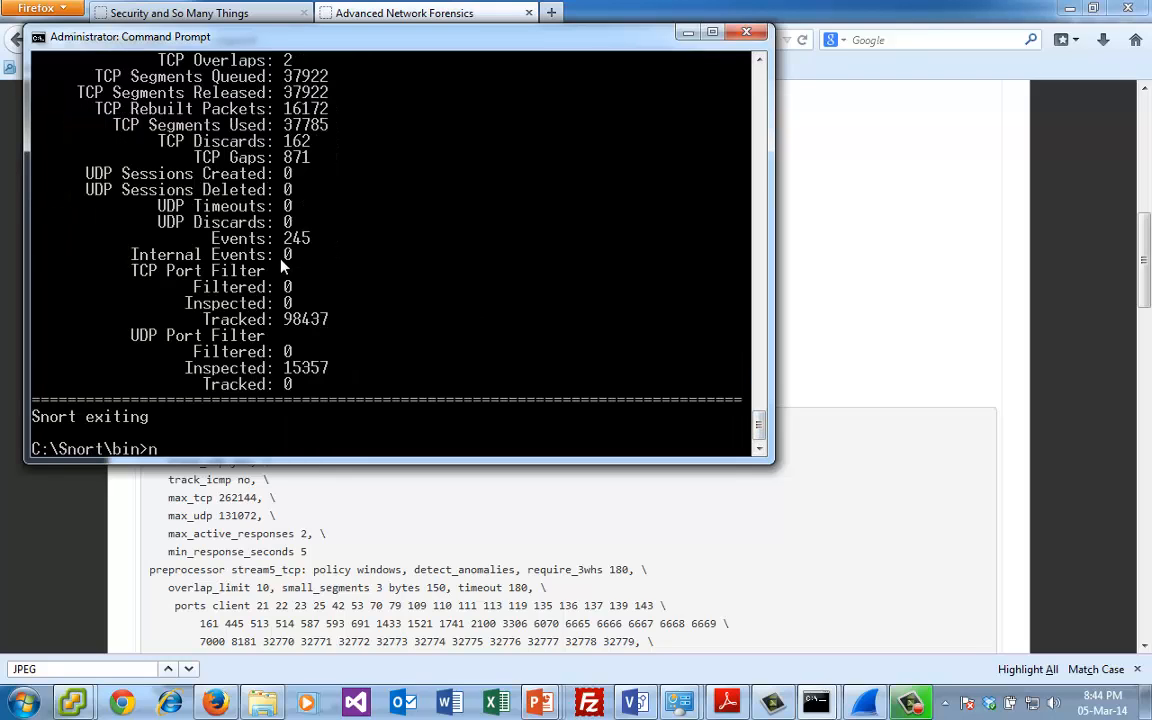
{"action": "type", "text": "otepad"}
{"action": "key", "text": "BackSpace"}
{"action": "key", "text": "BackSpace"}
{"action": "key", "text": "BackSpace"}
{"action": "key", "text": "BackSpace"}
{"action": "key", "text": "BackSpace"}
{"action": "key", "text": "BackSpace"}
{"action": "key", "text": "BackSpace"}
{"action": "key", "text": "BackSpace"}
{"action": "type", "text": "cd log2"}
{"action": "key", "text": "Return"}
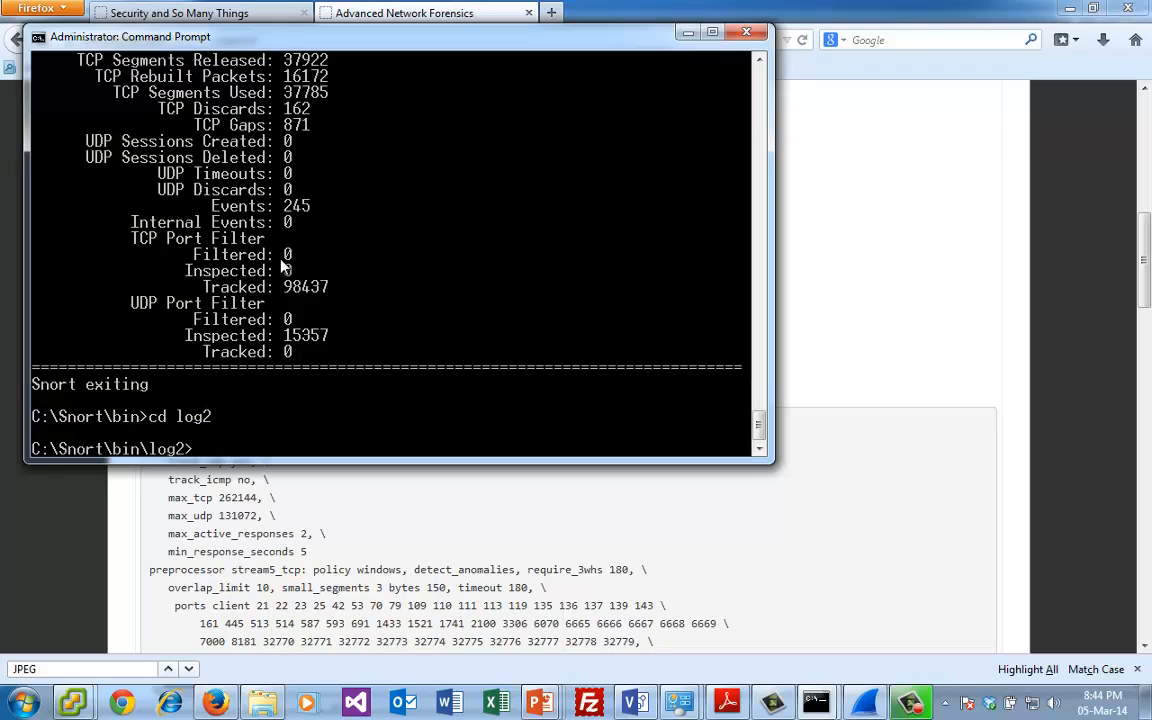
{"action": "type", "text": "dir"}
{"action": "key", "text": "Return"}
{"action": "type", "text": "cd .."}
{"action": "key", "text": "Return"}
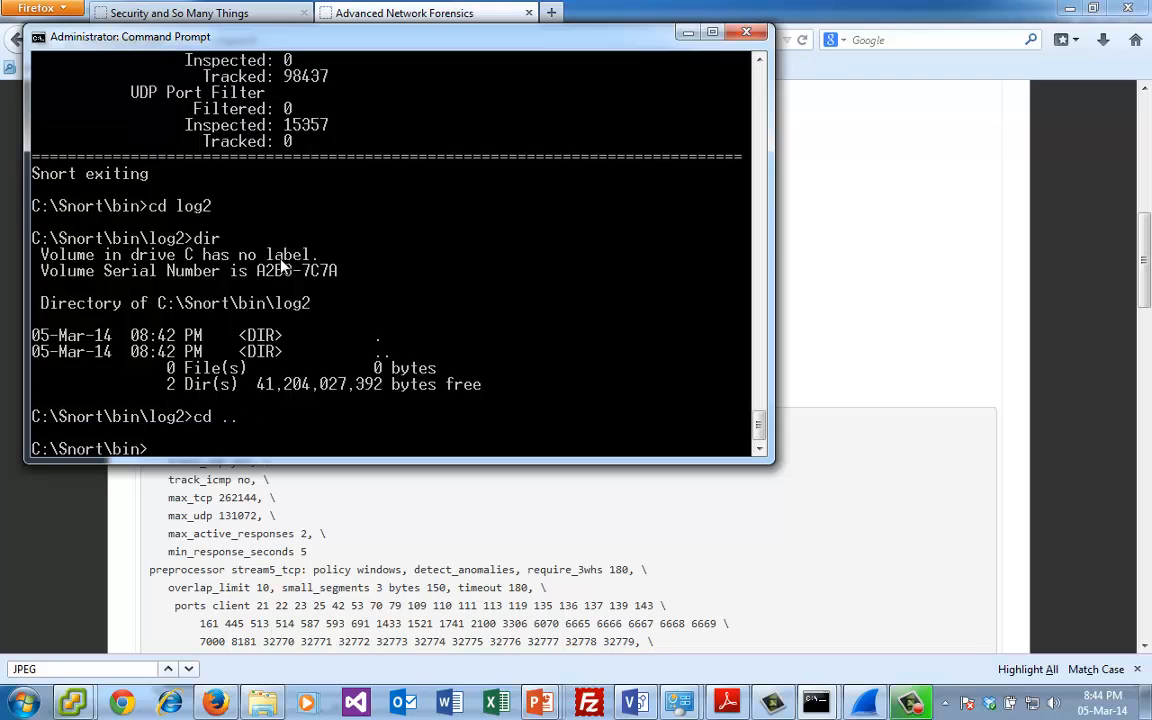
{"action": "key", "text": "Up"}
{"action": "key", "text": "Up"}
{"action": "key", "text": "Up"}
{"action": "key", "text": "Up"}
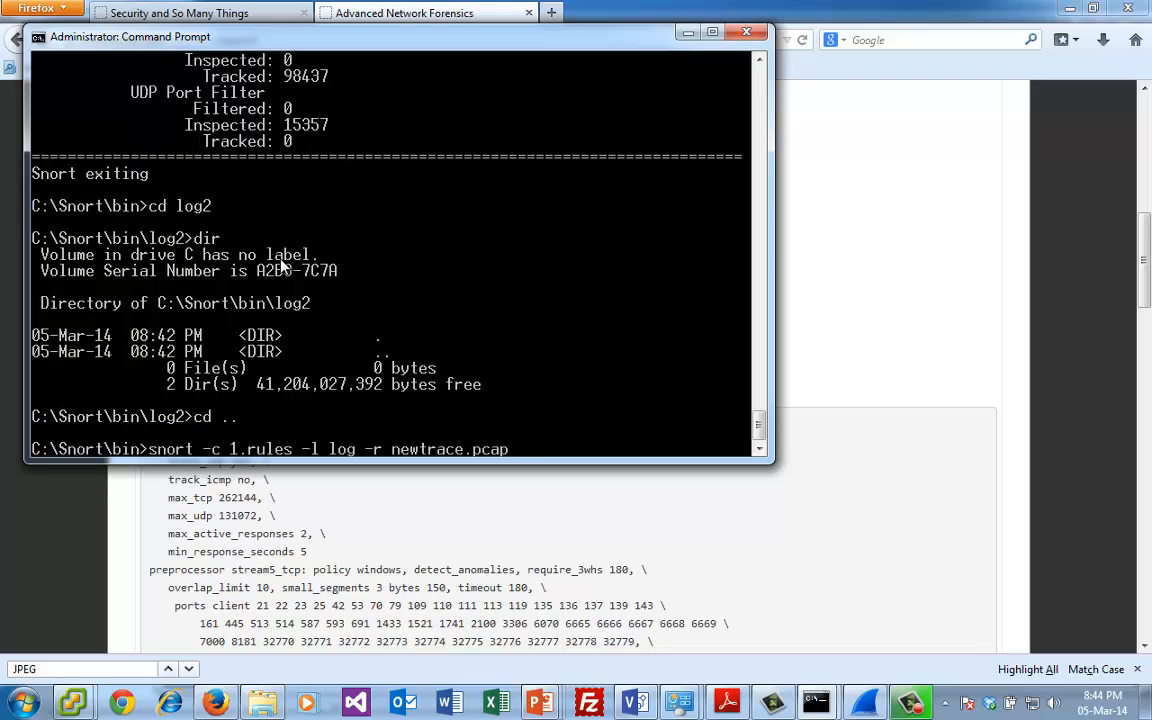
{"action": "key", "text": "Return"}
{"action": "type", "text": "n"}
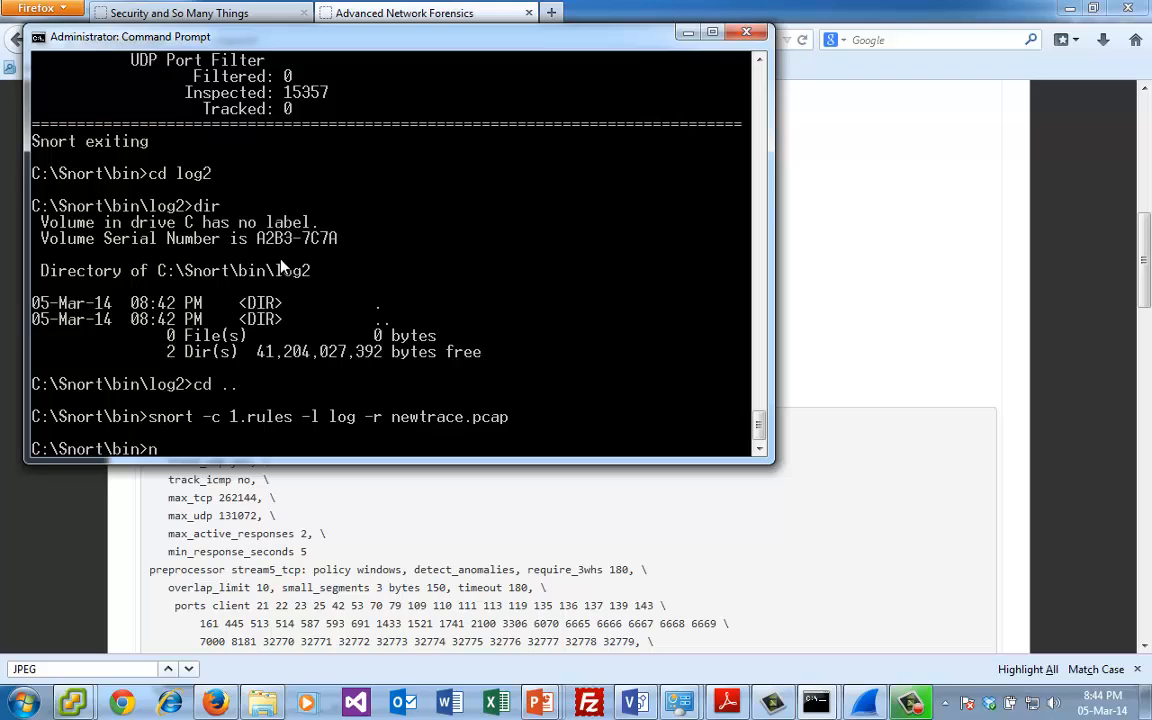
{"action": "type", "text": "ote"}
{"action": "key", "text": "BackSpace"}
{"action": "key", "text": "BackSpace"}
{"action": "key", "text": "BackSpace"}
{"action": "key", "text": "BackSpace"}
- Erase all files in the log folder, confirming the deletion, and go back to C:\Snort\bin
{"action": "type", "text": "cd log"}
{"action": "key", "text": "Return"}
{"action": "type", "text": "erase *."}
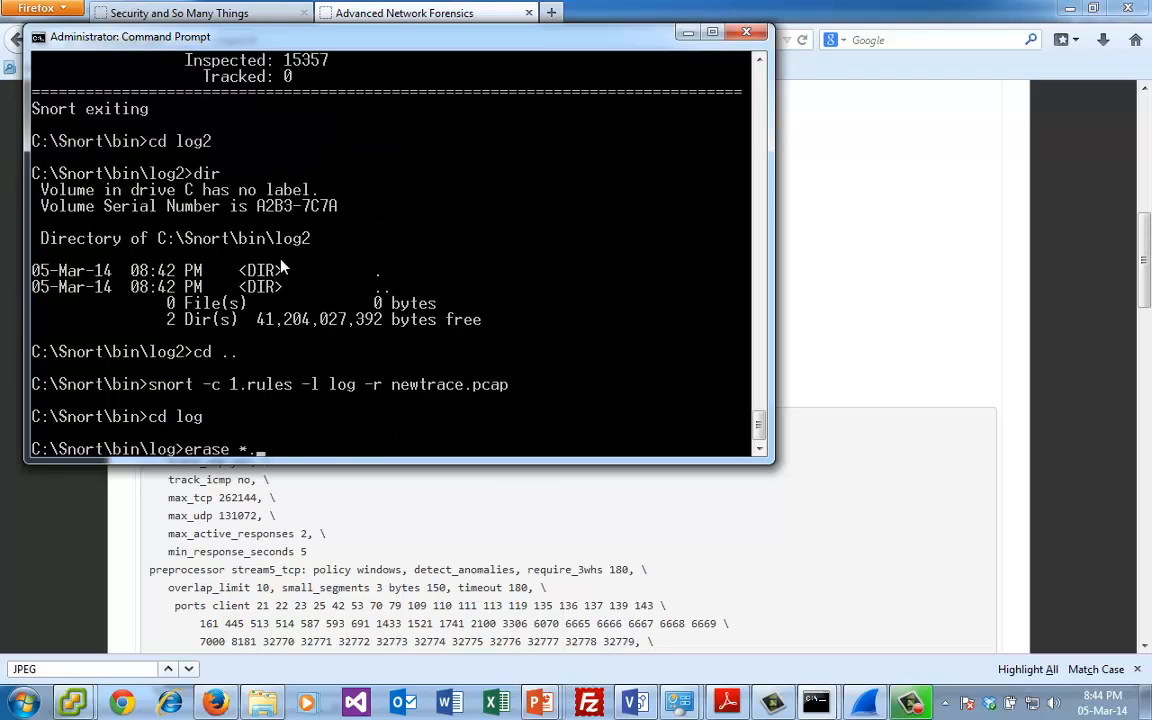
{"action": "type", "text": "*"}
{"action": "key", "text": "Return"}
{"action": "type", "text": "y"}
{"action": "key", "text": "Return"}
{"action": "type", "text": "cd .."}
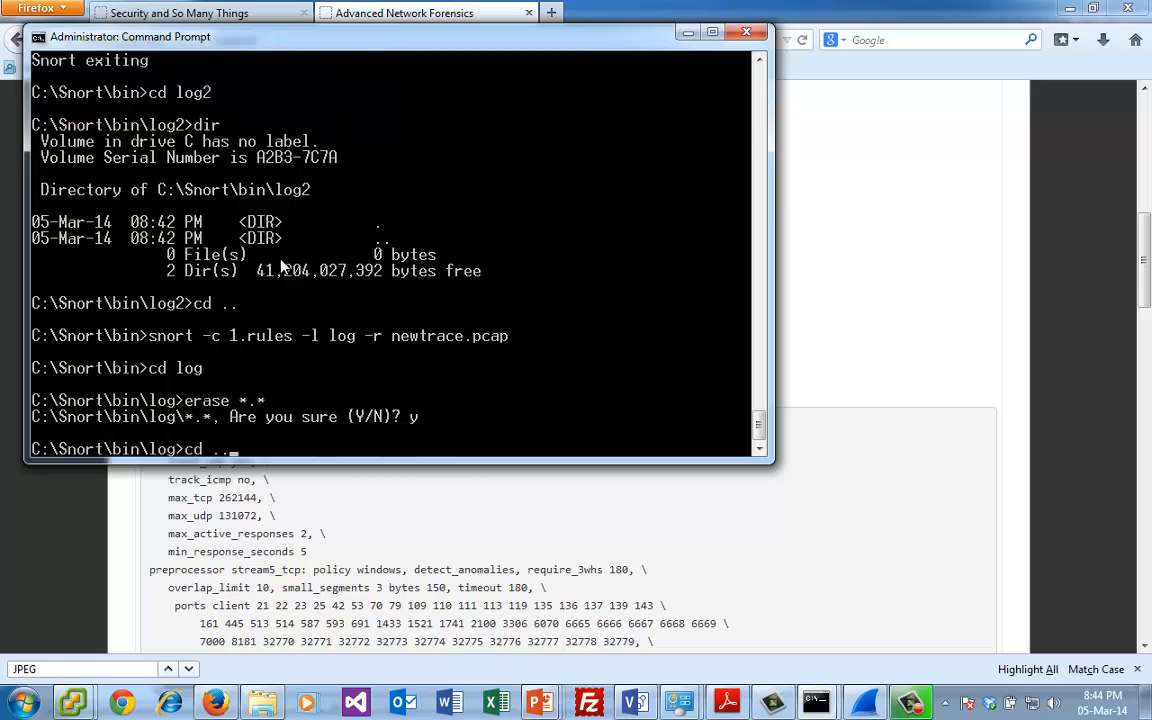
{"action": "key", "text": "Return"}
- Run Snort again on newtrace.pcap with 1.rules, writing its output to the emptied log folder
{"action": "type", "text": "cd log2"}
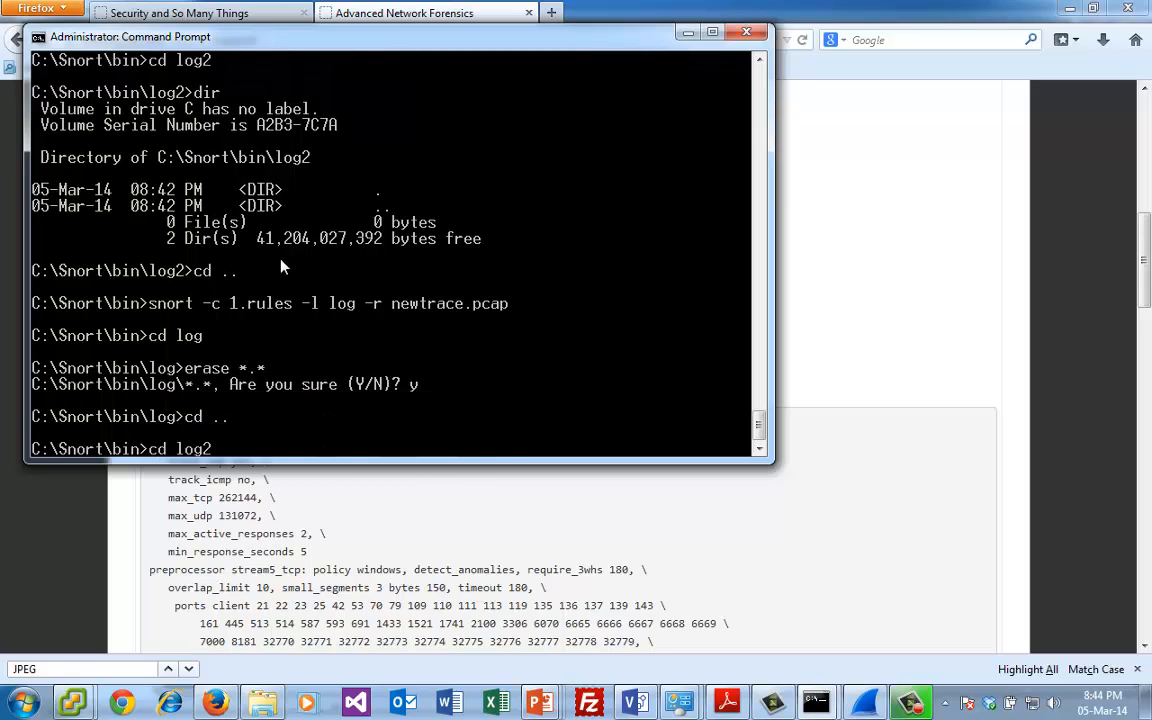
{"action": "key", "text": "Up"}
{"action": "key", "text": "Up"}
{"action": "key", "text": "Up"}
{"action": "key", "text": "Up"}
{"action": "key", "text": "Return"}
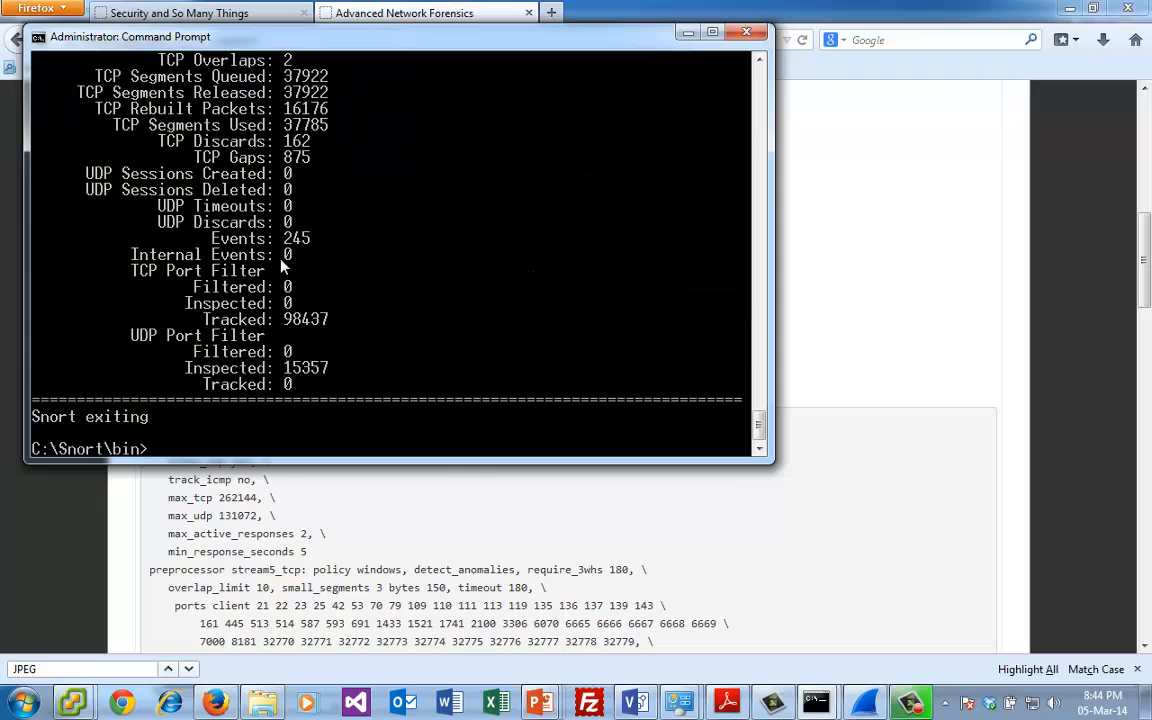
- Change into the log folder and list its files
{"action": "type", "text": "cd log"}
{"action": "key", "text": "Return"}
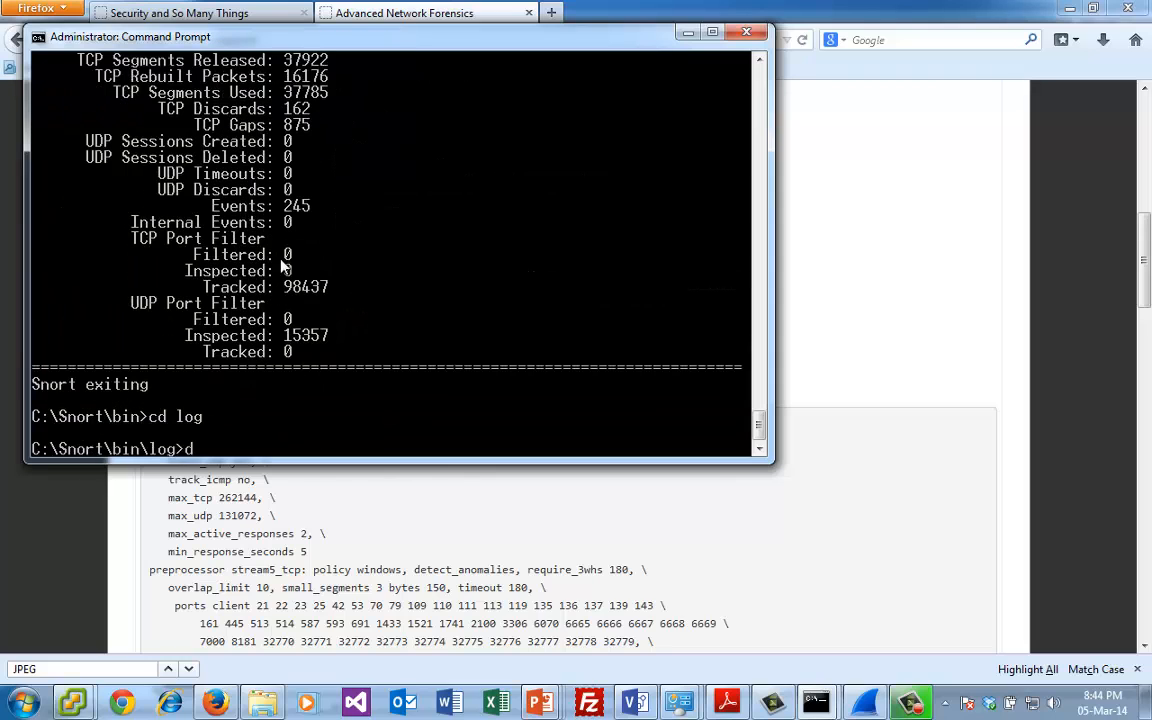
{"action": "type", "text": "dir"}
{"action": "key", "text": "Return"}
- Review the alerts in alert.ids in Notepad, then close it and return to the Advanced Network Forensics page in Firefox
{"action": "type", "text": "note"}
{"action": "key", "text": "BackSpace"}
{"action": "key", "text": "BackSpace"}
{"action": "key", "text": "BackSpace"}
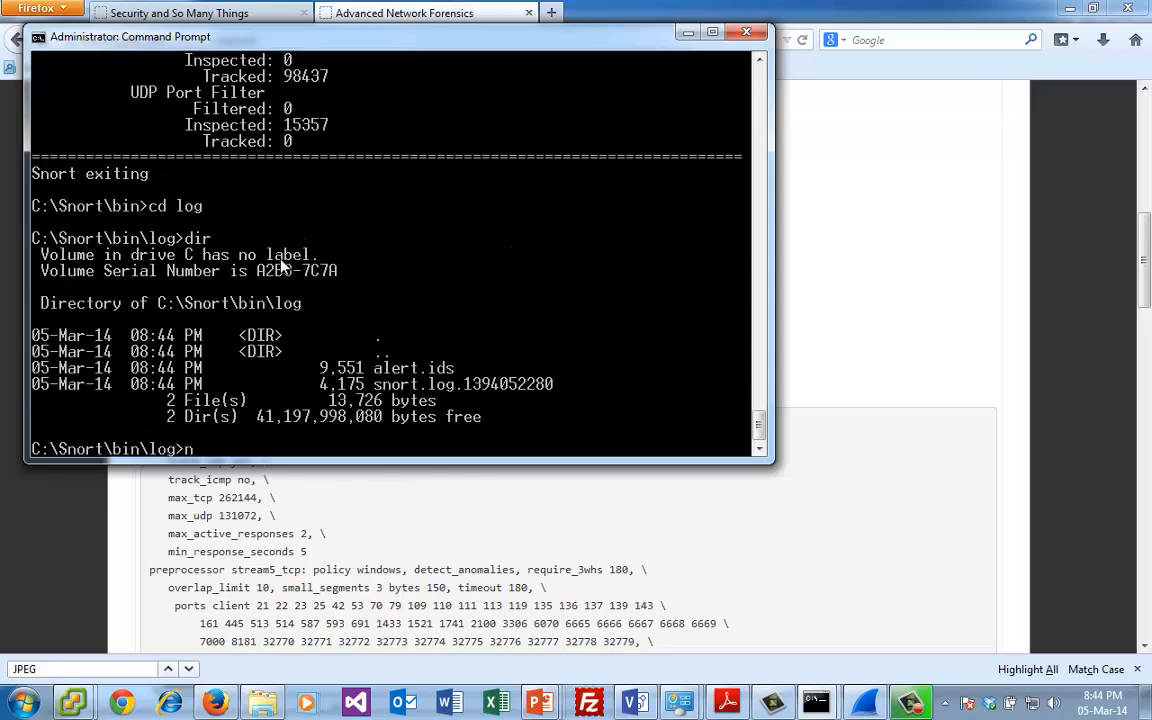
{"action": "type", "text": "notepad aler"}
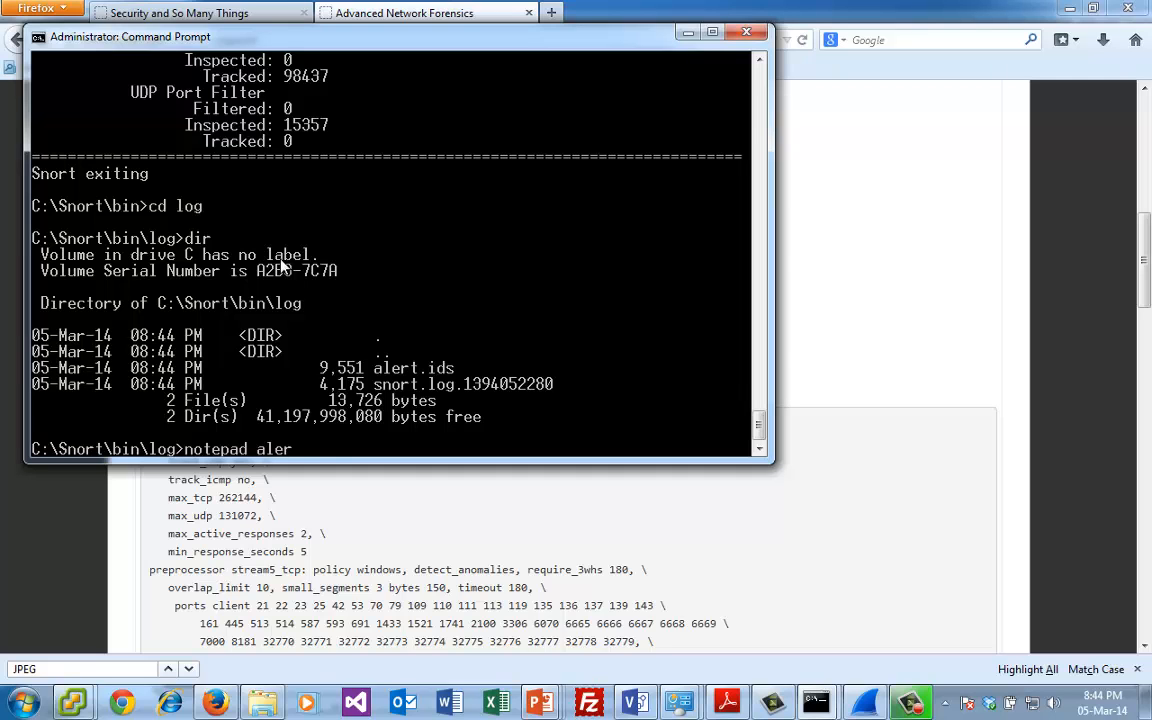
{"action": "type", "text": "t.ids"}
{"action": "key", "text": "Return"}
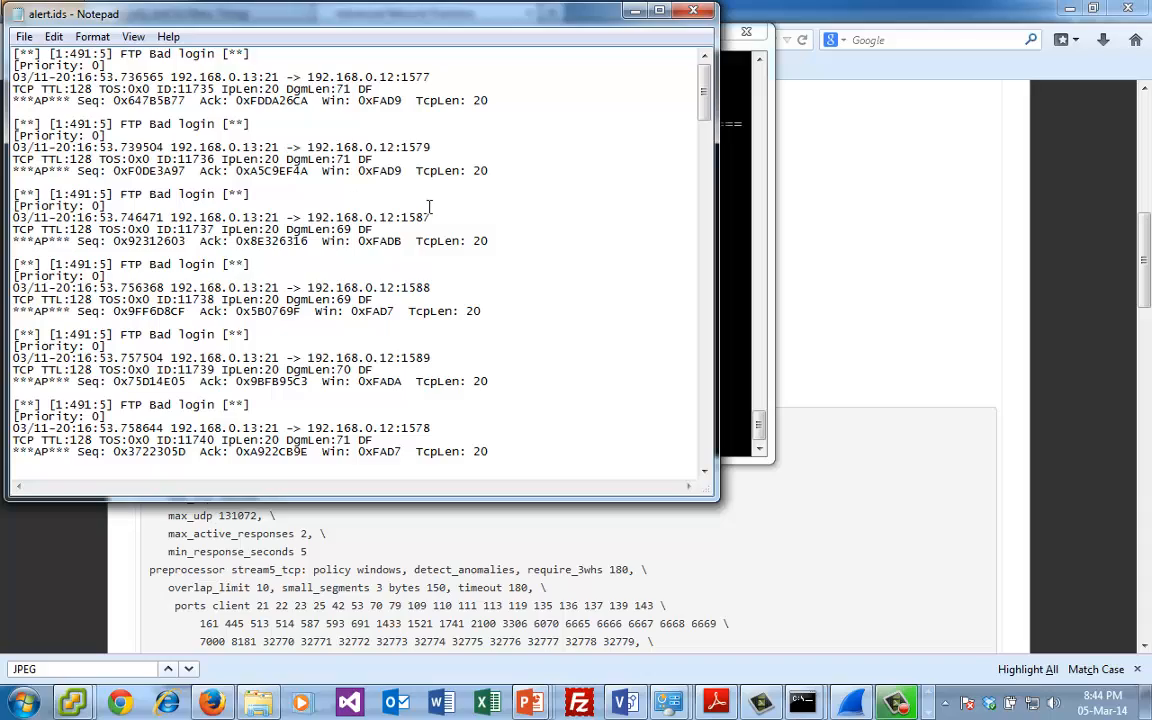
{"action": "left_click_drag", "start_coordinate": [704, 90], "coordinate": [720, 16]}
{"action": "left_click", "coordinate": [695, 11]}
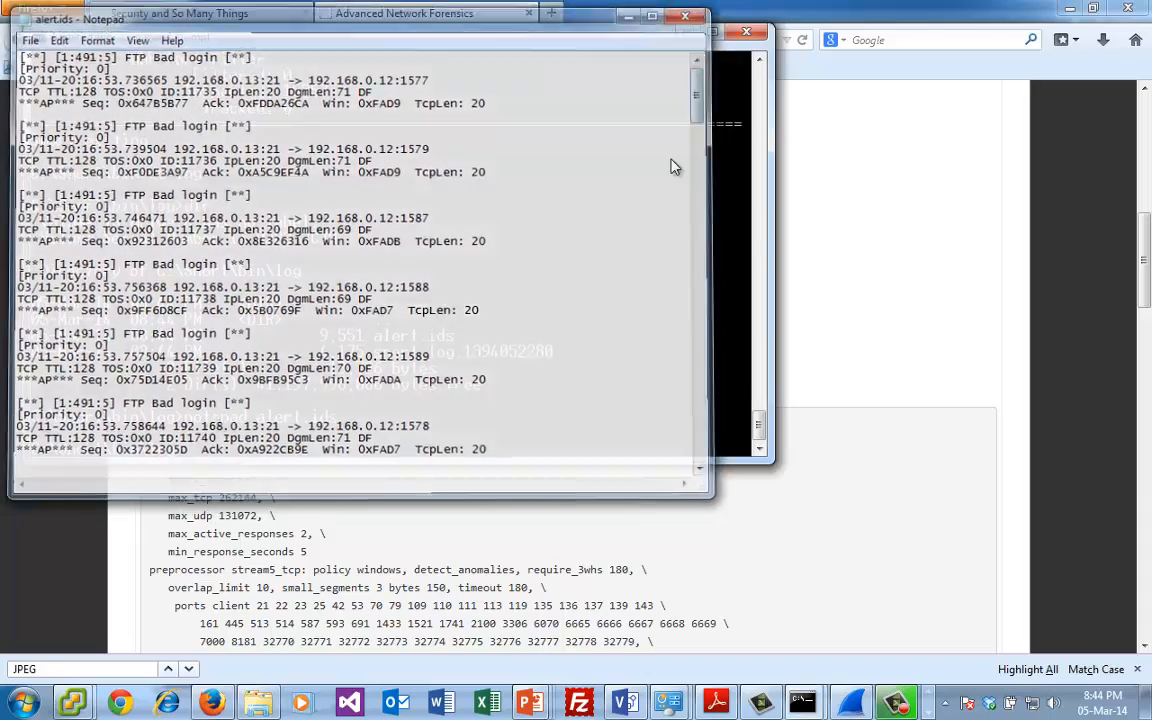
{"action": "left_click", "coordinate": [553, 480]}
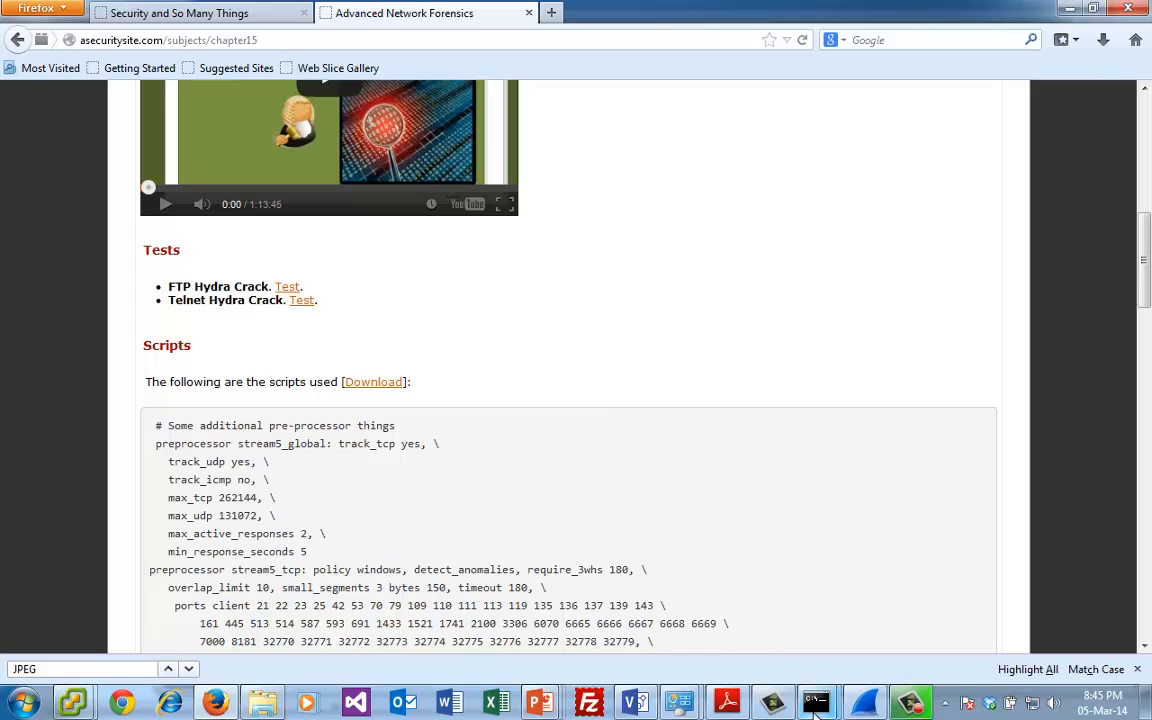
- Look over the sample Snort rules in Appendix A of lab7_msc.pdf in Adobe Reader
{"action": "mouse_move", "coordinate": [818, 708]}
{"action": "mouse_move", "coordinate": [765, 627]}
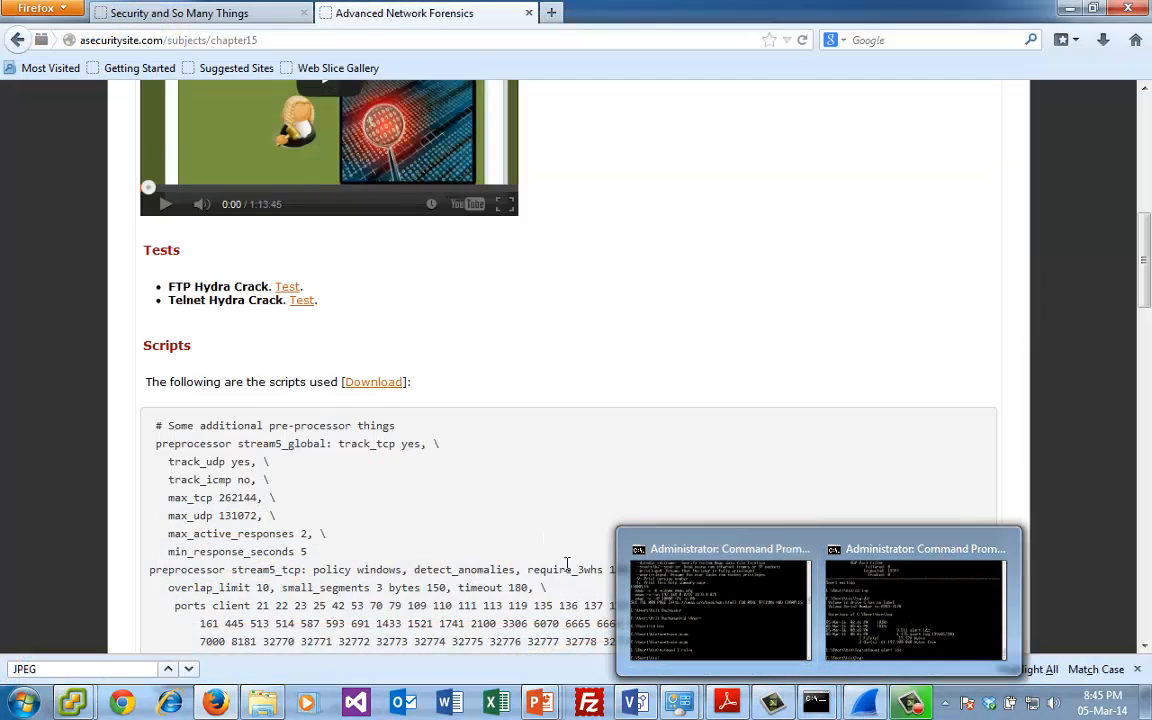
{"action": "left_click", "coordinate": [727, 705]}
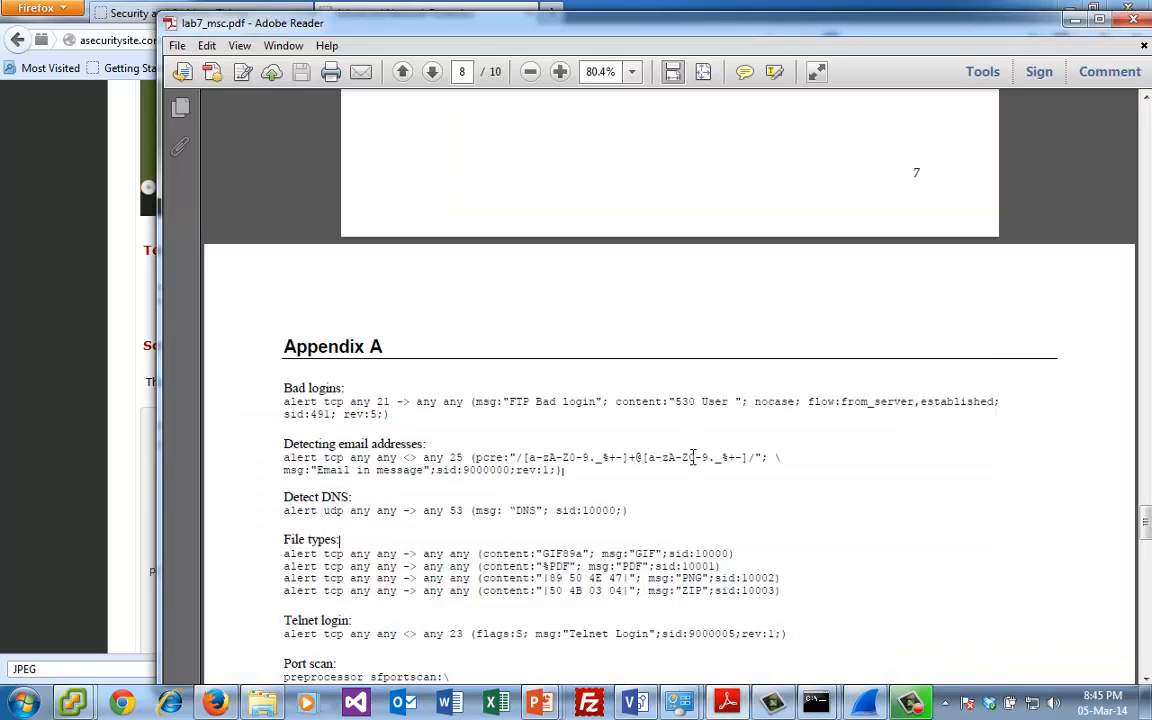
{"action": "scroll", "coordinate": [692, 456], "scroll_direction": "down", "scroll_amount": 3}
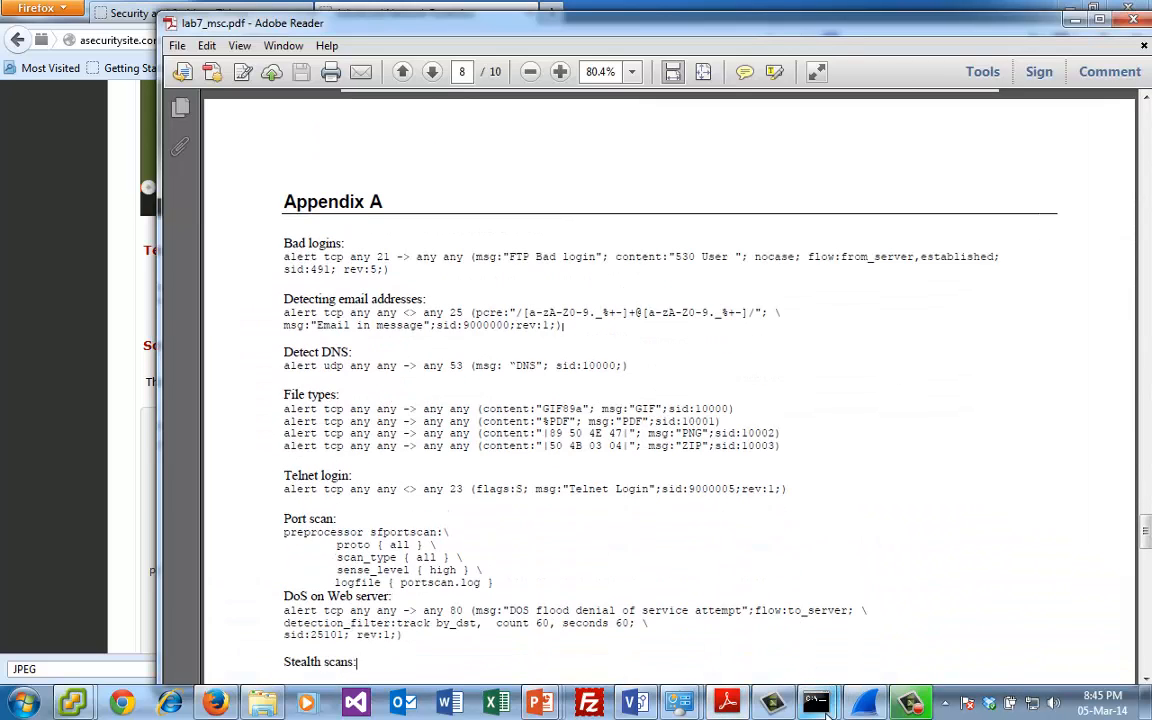
{"action": "mouse_move", "coordinate": [817, 705]}
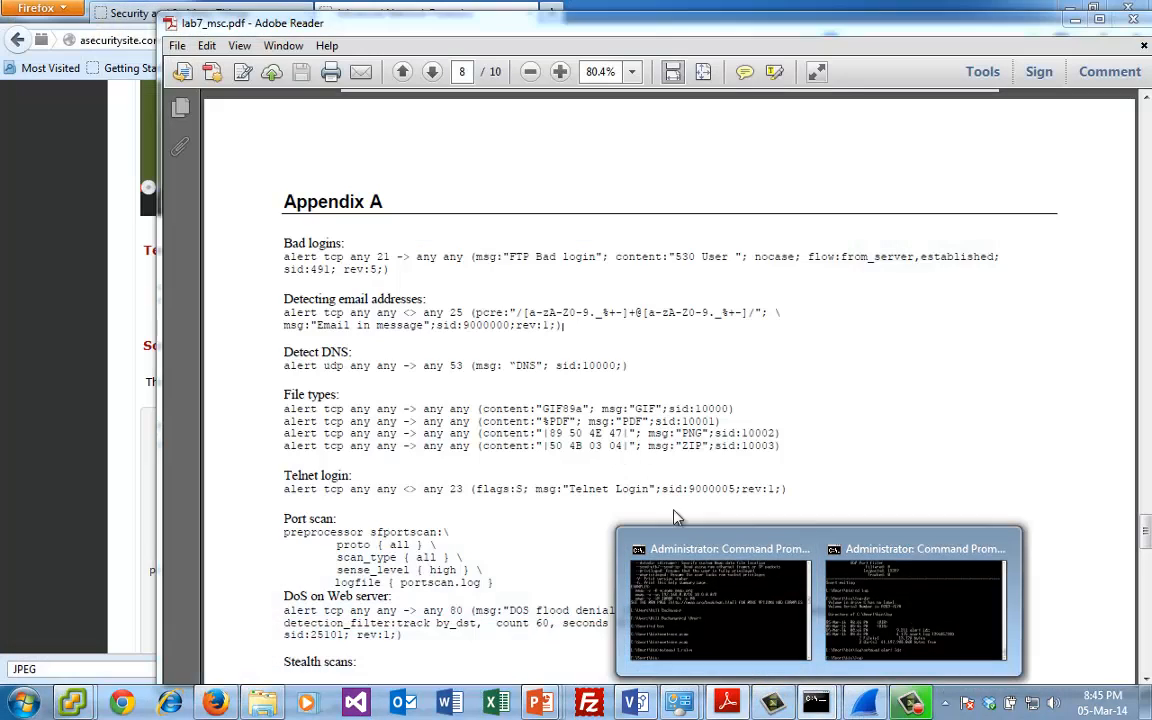
- Switch to the Command Prompt used for the Snort runs, go up to C:\Snort\bin and open 1.rules in Notepad
{"action": "left_click", "coordinate": [644, 532]}
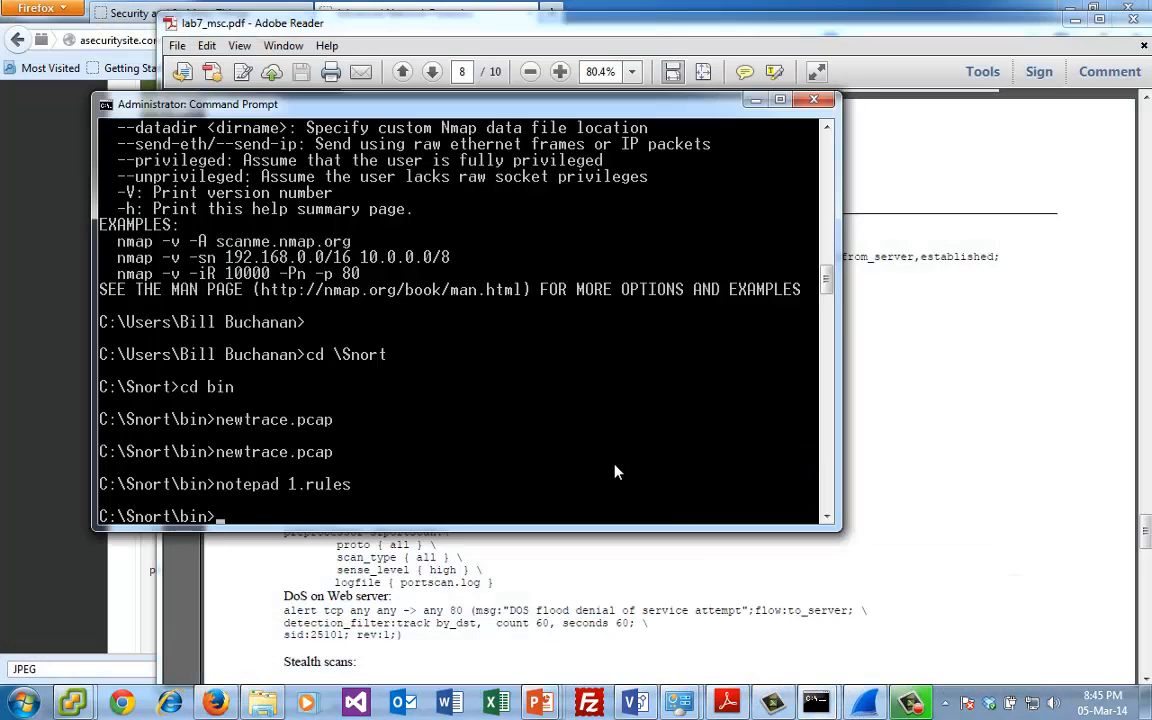
{"action": "mouse_move", "coordinate": [817, 705]}
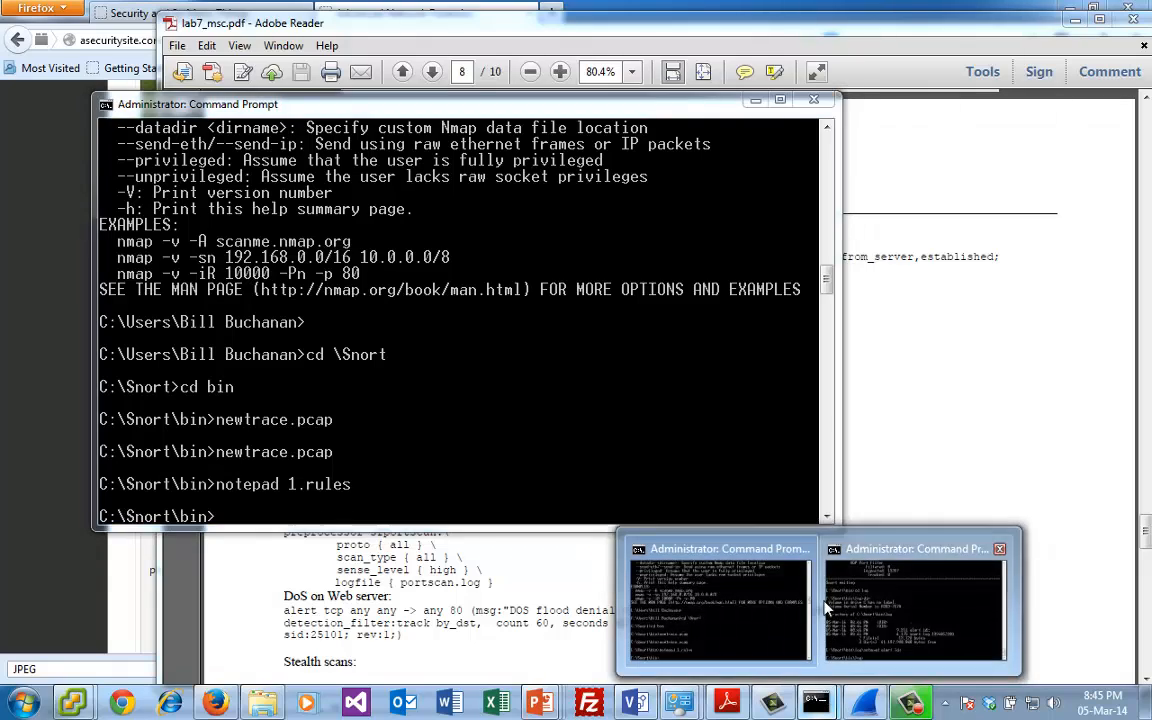
{"action": "left_click", "coordinate": [826, 607]}
{"action": "key", "text": "Up"}
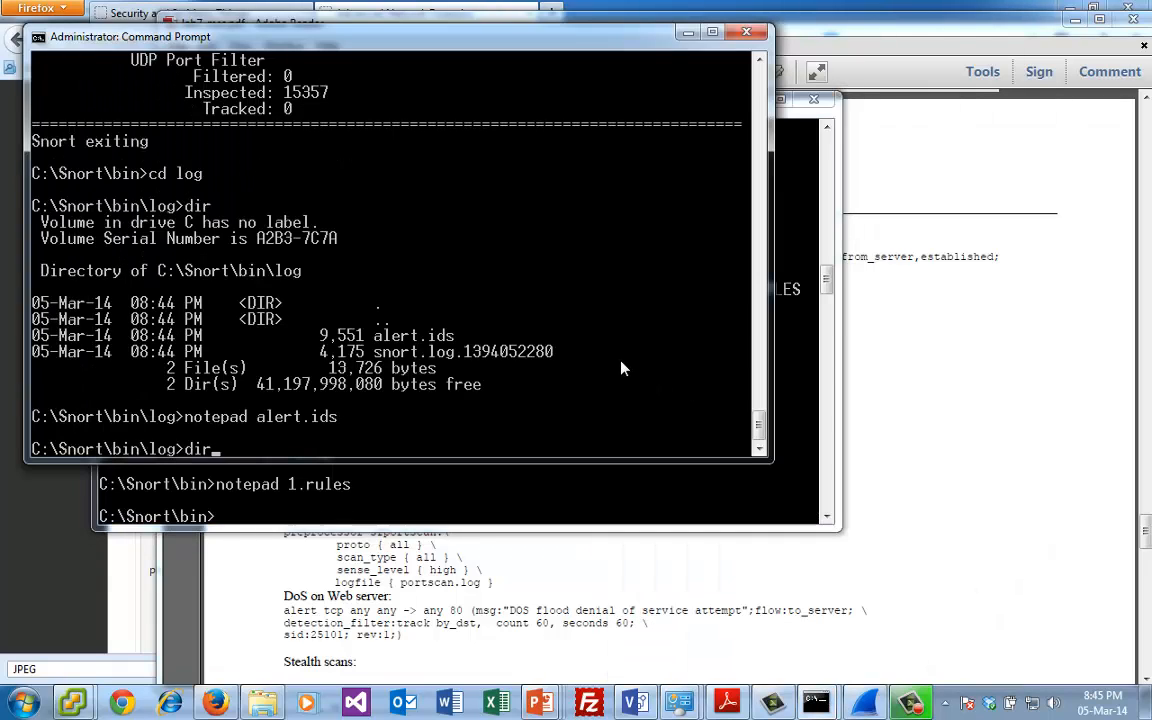
{"action": "type", "text": "d .."}
{"action": "key", "text": "Return"}
{"action": "type", "text": "ntep"}
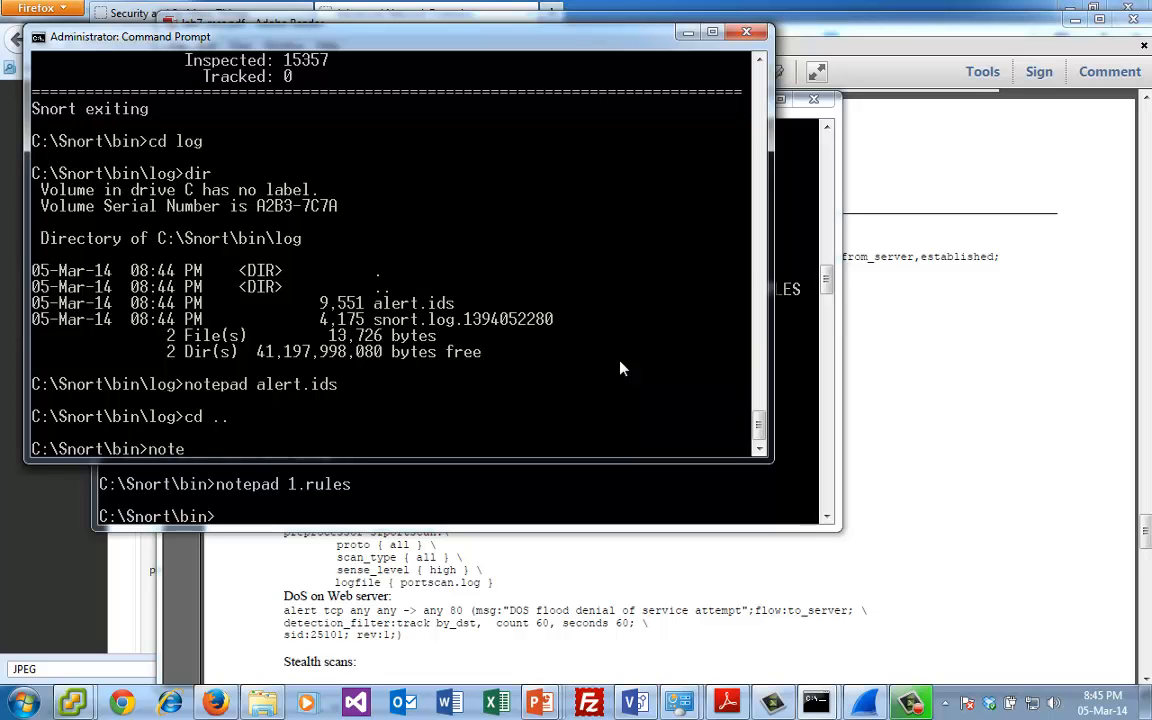
{"action": "type", "text": "pad 1.rules"}
{"action": "key", "text": "Return"}
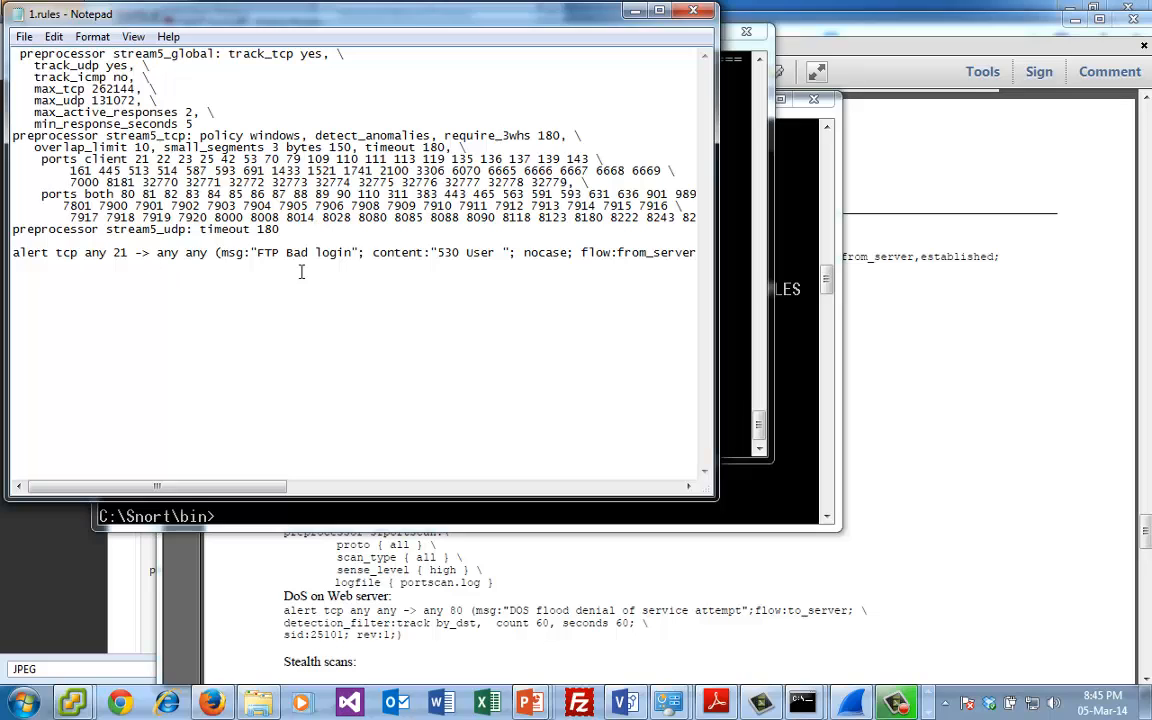
- Change the response code in the FTP alert rule's content string to 230
{"action": "double_click", "coordinate": [459, 253]}
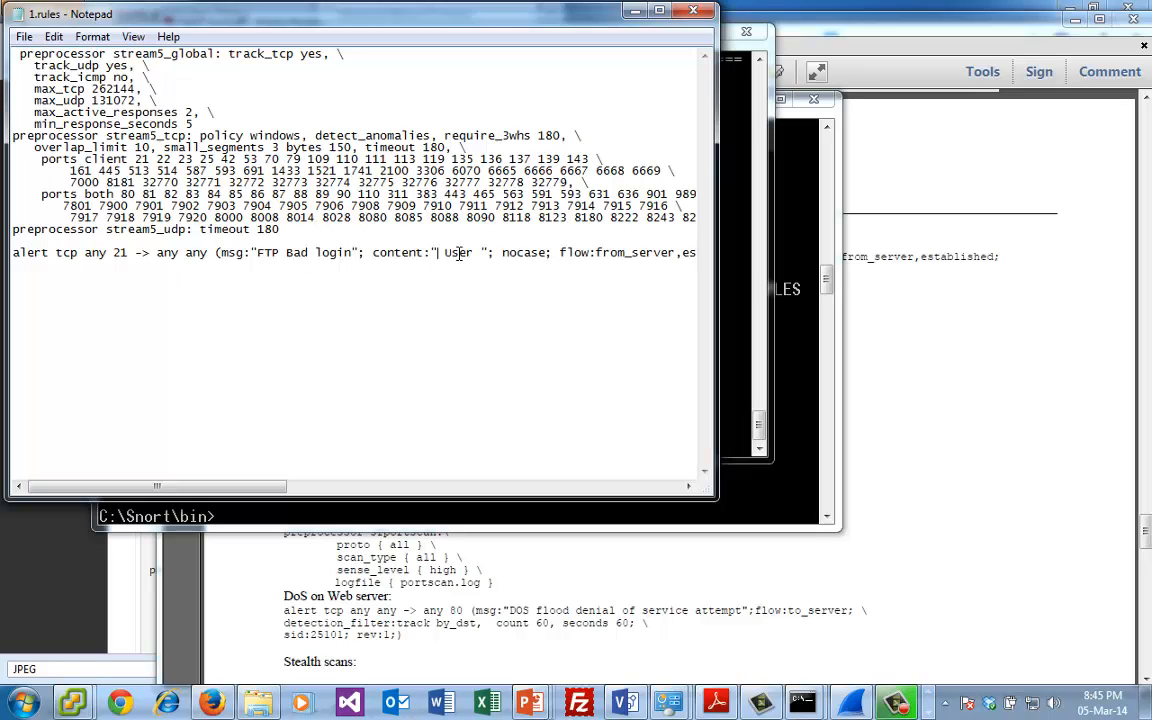
{"action": "type", "text": "230"}
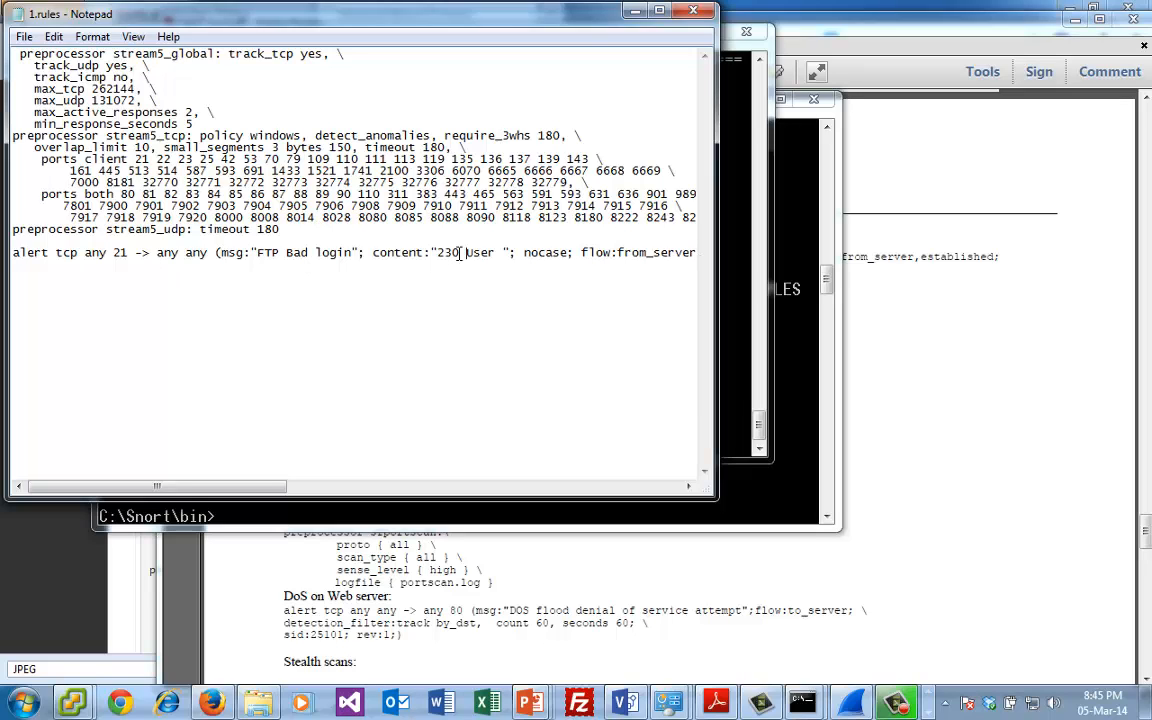
{"action": "key", "text": "shift+Right"}
- Switch to Wireshark and filter newtrace.pcap with ftp.response.code
{"action": "left_click", "coordinate": [852, 702]}
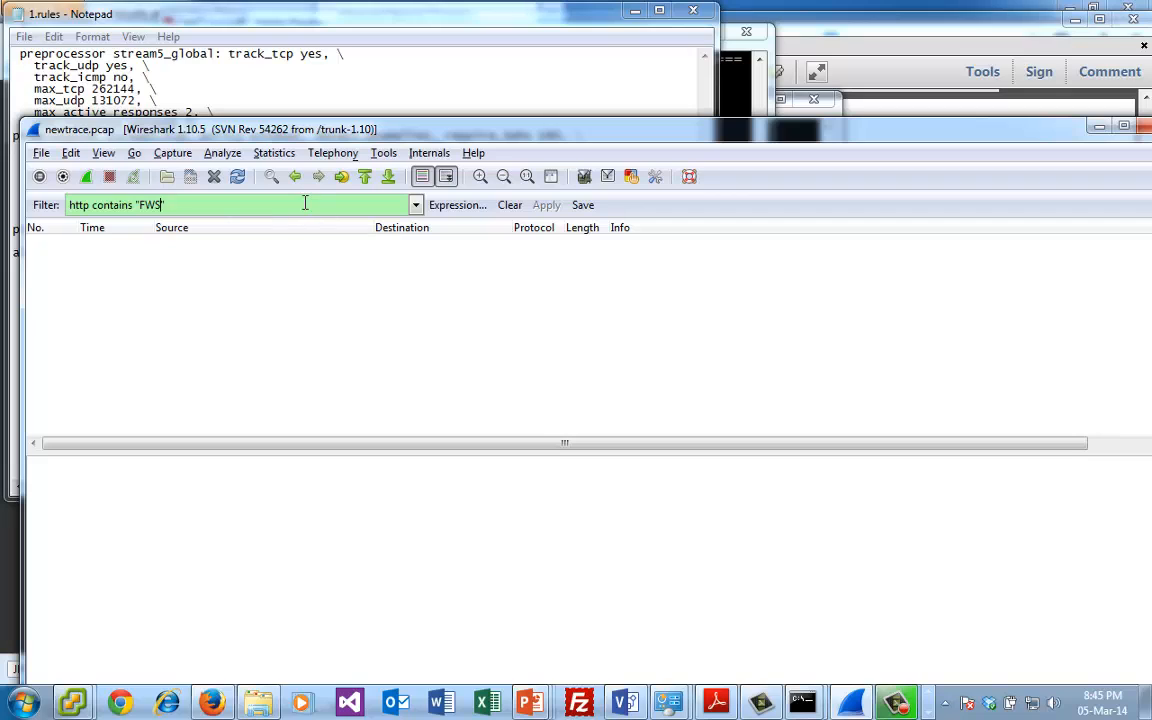
{"action": "left_click_drag", "start_coordinate": [303, 204], "coordinate": [44, 200]}
{"action": "type", "text": "ftp."}
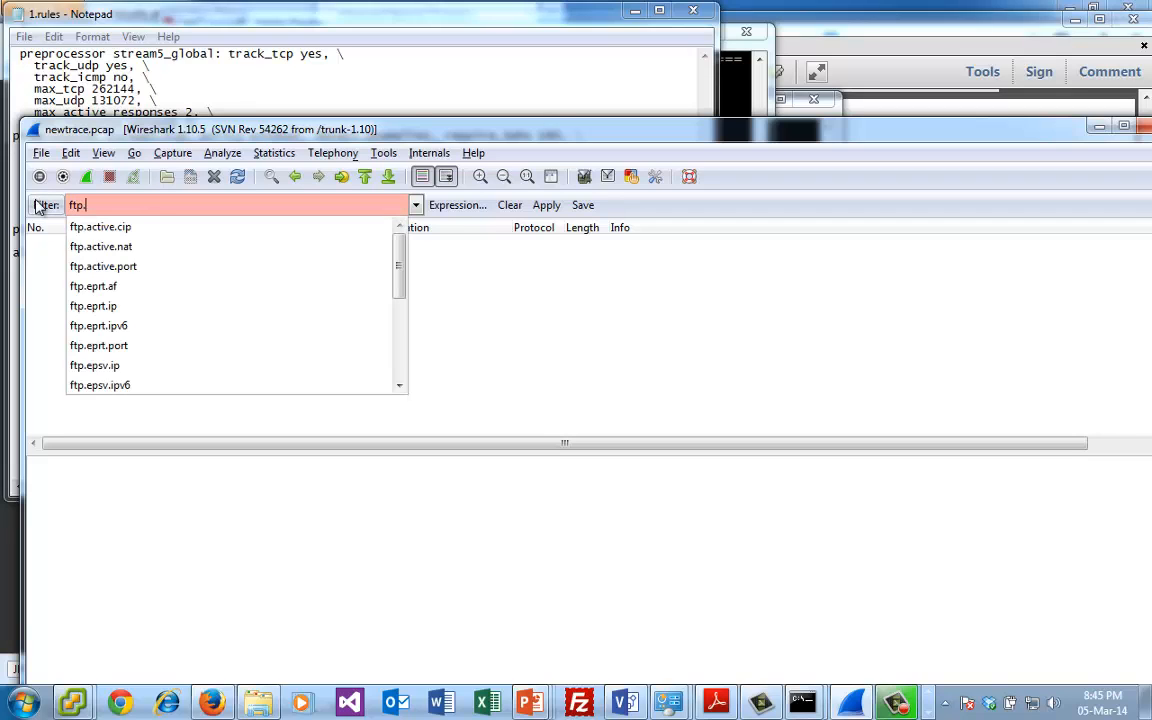
{"action": "type", "text": "response"}
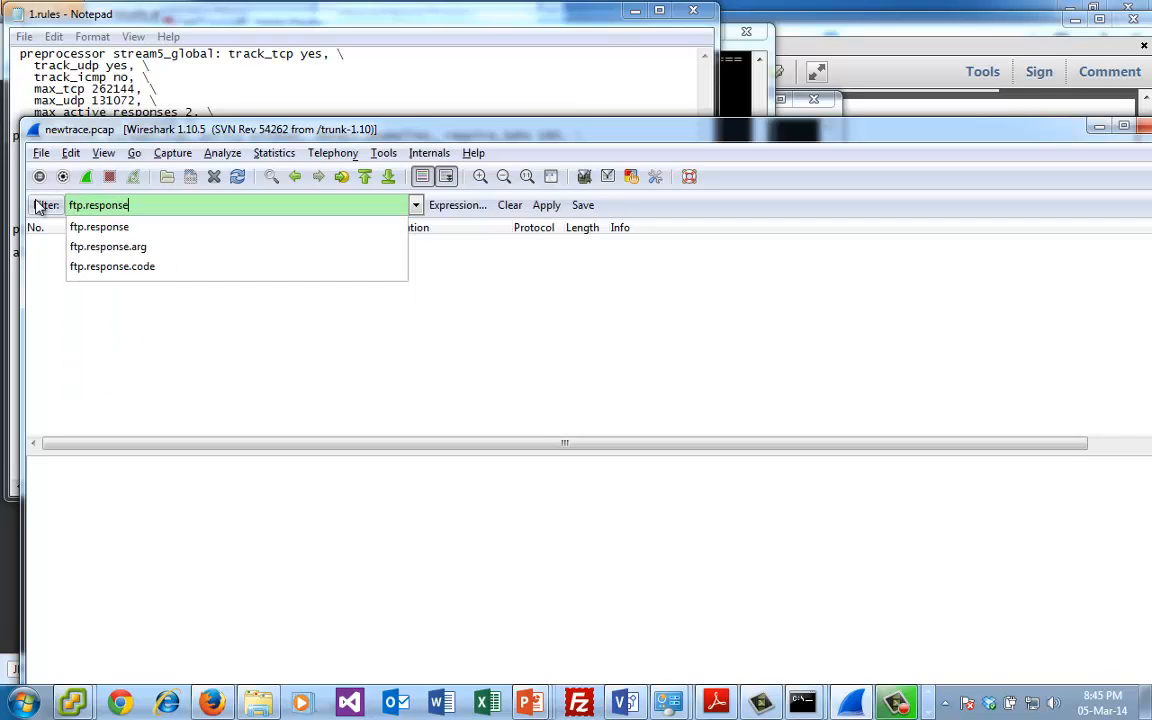
{"action": "type", "text": ".code"}
{"action": "key", "text": "Return"}
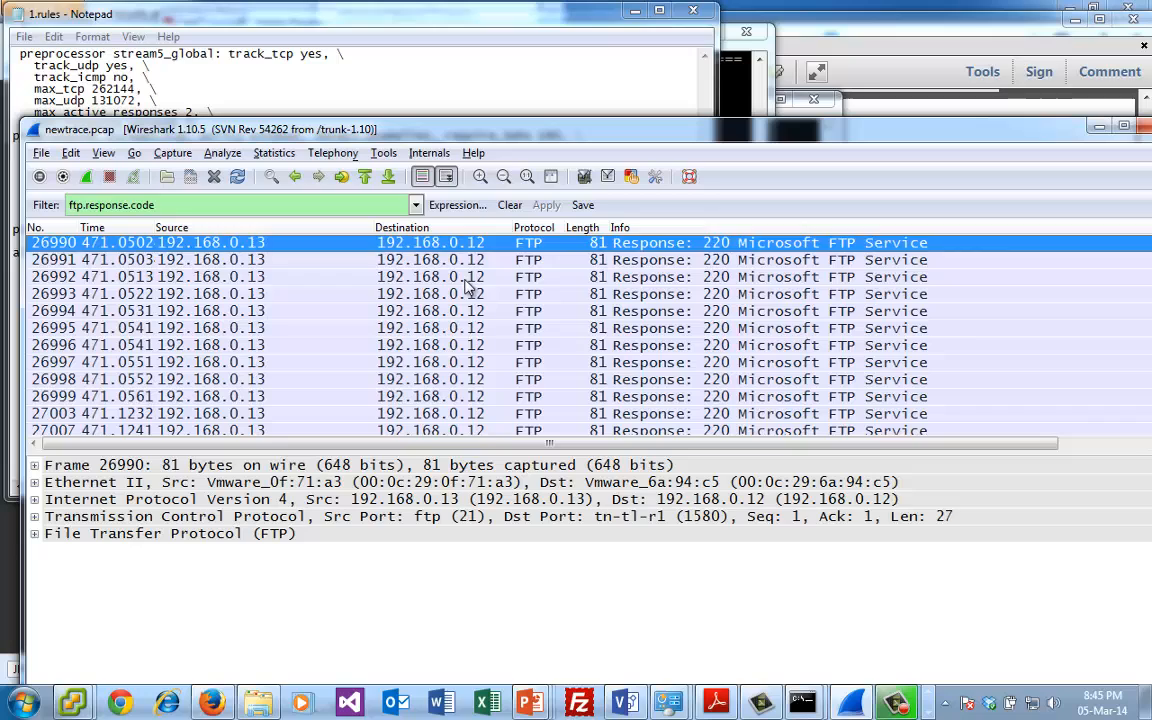
- Examine the filtered FTP packets for the response codes returned by the server
{"action": "left_click", "coordinate": [487, 283]}
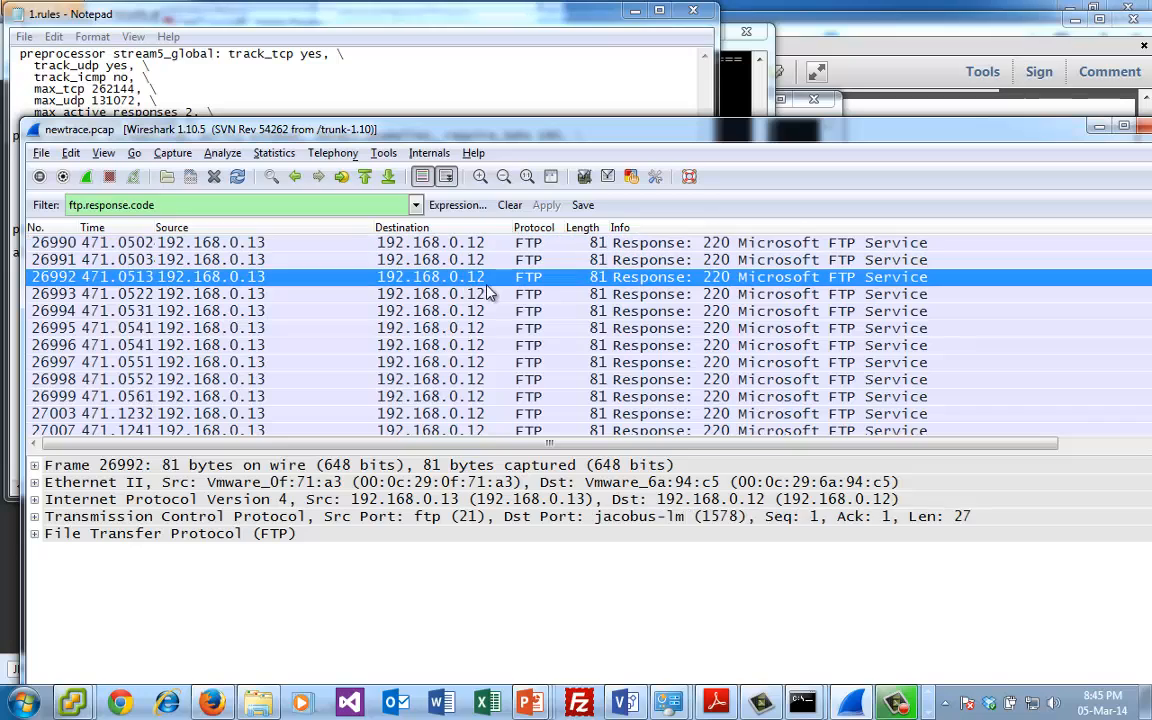
{"action": "key", "text": "Down"}
{"action": "key", "text": "Down"}
{"action": "key", "text": "Down"}
{"action": "key", "text": "Down"}
{"action": "key", "text": "Down"}
{"action": "key", "text": "Down"}
{"action": "key", "text": "Down"}
{"action": "key", "text": "Down"}
{"action": "key", "text": "Down"}
{"action": "key", "text": "Down"}
{"action": "key", "text": "Down"}
{"action": "key", "text": "Down"}
{"action": "key", "text": "Down"}
{"action": "key", "text": "Down"}
{"action": "key", "text": "Down"}
{"action": "key", "text": "Down"}
{"action": "key", "text": "Down"}
{"action": "key", "text": "Down"}
{"action": "key", "text": "Down"}
{"action": "key", "text": "Down"}
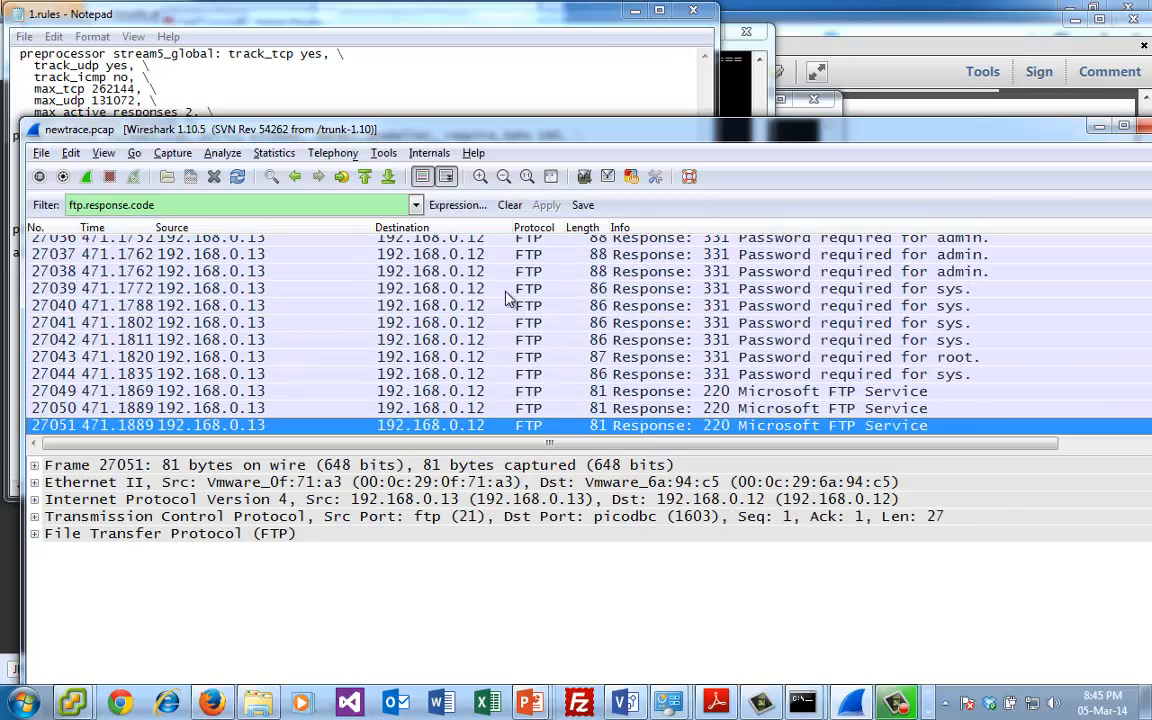
{"action": "key", "text": "Down"}
{"action": "key", "text": "Down"}
{"action": "key", "text": "Down"}
{"action": "key", "text": "Down"}
{"action": "key", "text": "Down"}
{"action": "key", "text": "Down"}
{"action": "key", "text": "Down"}
{"action": "key", "text": "Down"}
{"action": "key", "text": "Down"}
{"action": "key", "text": "Down"}
{"action": "key", "text": "Down"}
{"action": "key", "text": "Down"}
{"action": "key", "text": "Down"}
{"action": "key", "text": "Down"}
{"action": "key", "text": "Down"}
{"action": "key", "text": "Down"}
{"action": "key", "text": "Down"}
{"action": "key", "text": "Down"}
{"action": "key", "text": "Down"}
{"action": "key", "text": "Down"}
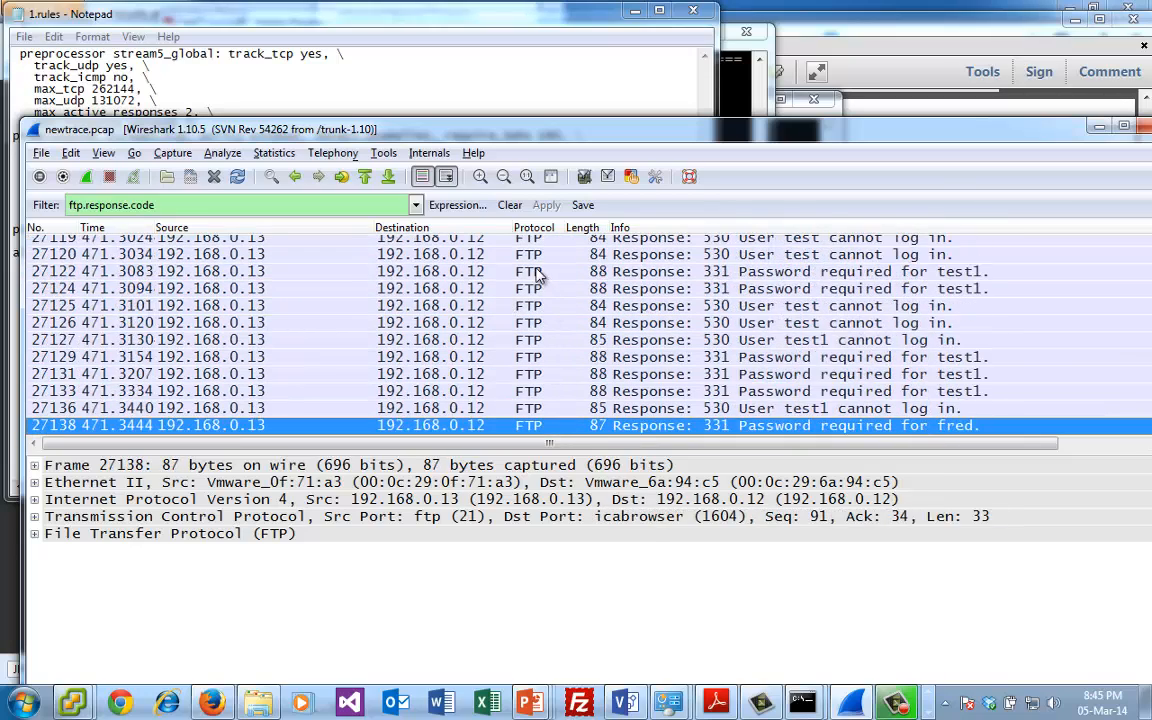
{"action": "key", "text": "Down"}
{"action": "key", "text": "Down"}
{"action": "key", "text": "Down"}
{"action": "key", "text": "Down"}
{"action": "key", "text": "Down"}
{"action": "key", "text": "Down"}
{"action": "key", "text": "Down"}
{"action": "key", "text": "Down"}
{"action": "key", "text": "Down"}
{"action": "key", "text": "Down"}
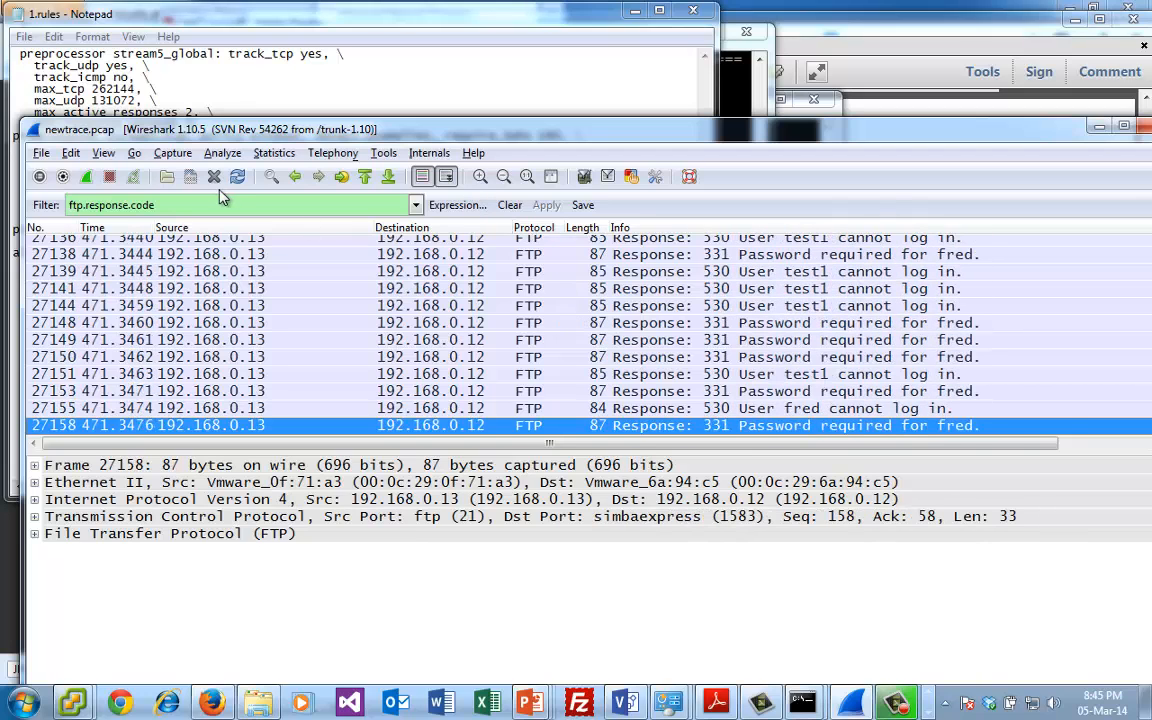
- Narrow the display filter to ftp.response.code==230
{"action": "left_click", "coordinate": [165, 205]}
{"action": "type", "text": "==230"}
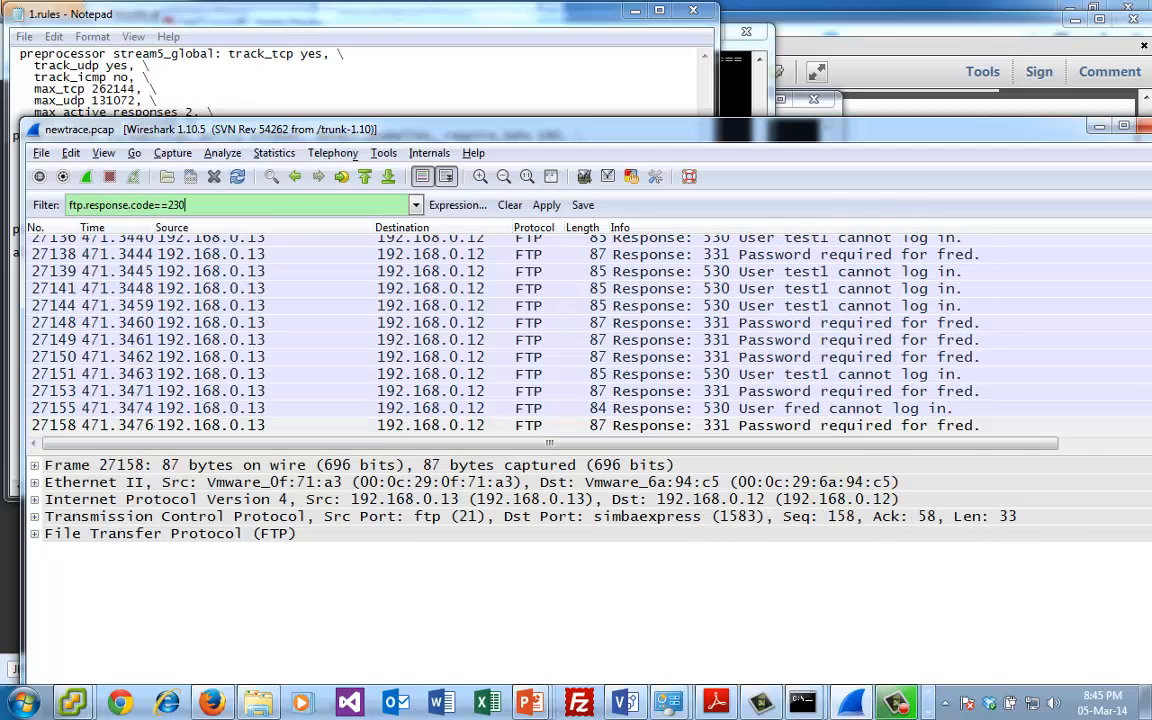
{"action": "key", "text": "Return"}
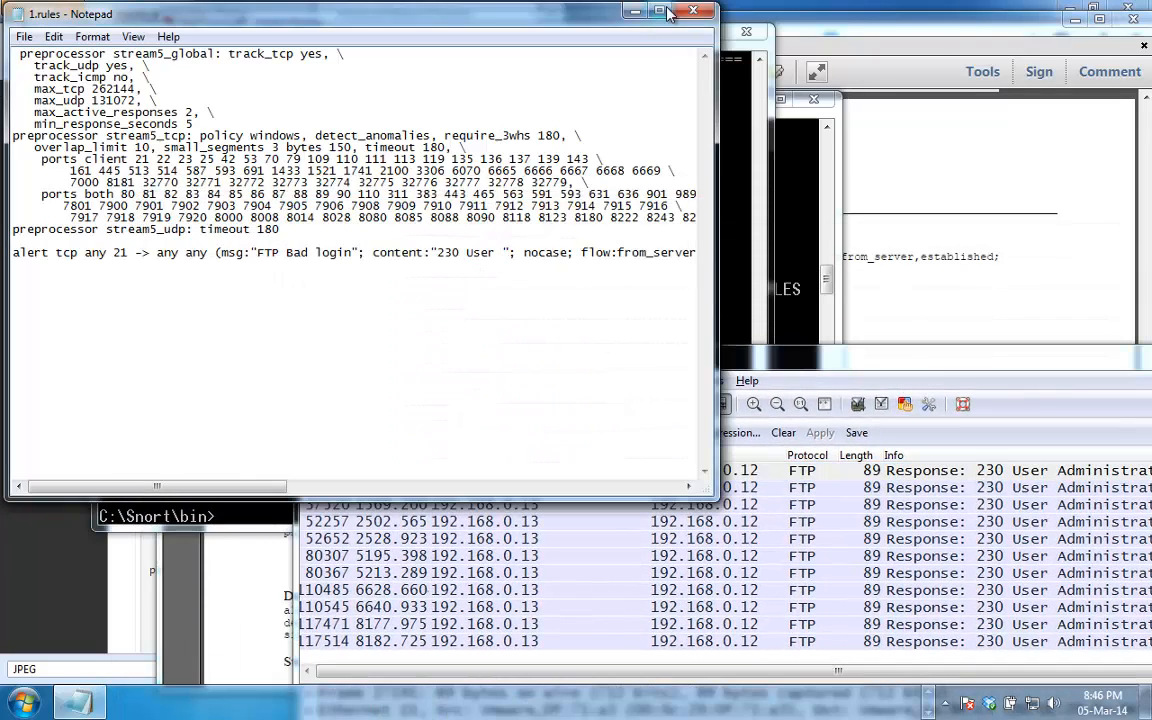
- Close 1.rules with its changes saved and rerun Snort with it on newtrace.pcap, logging to the log folder
{"action": "left_click", "coordinate": [697, 14]}
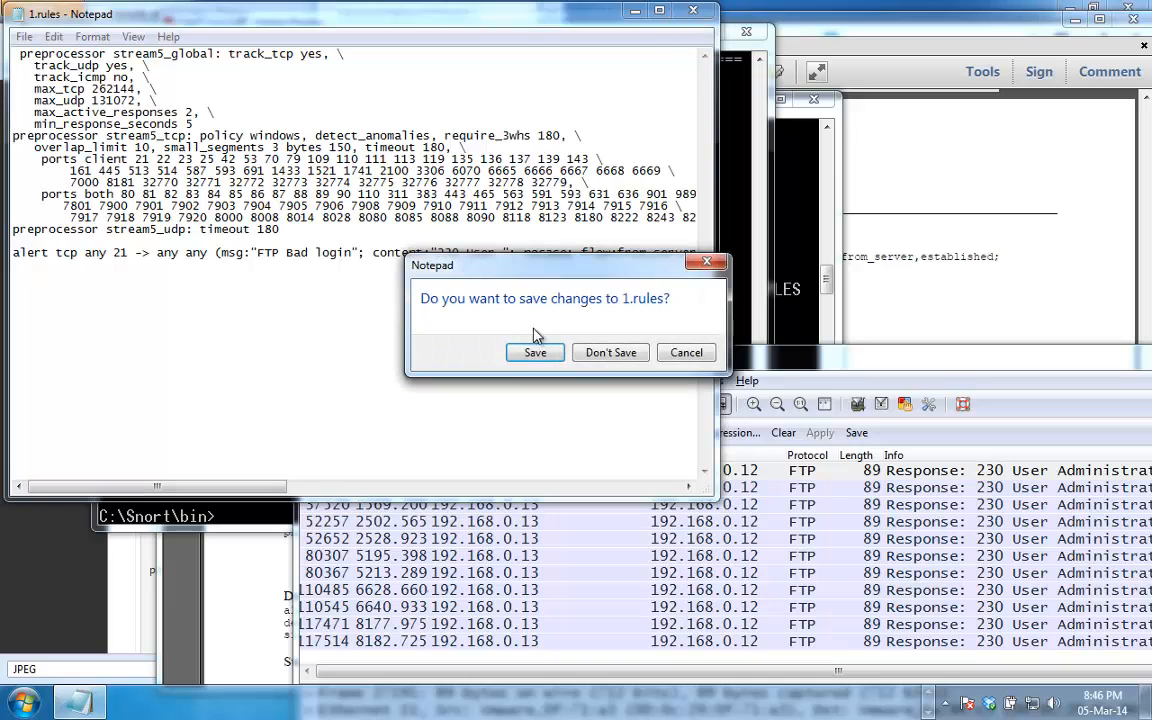
{"action": "left_click", "coordinate": [535, 352]}
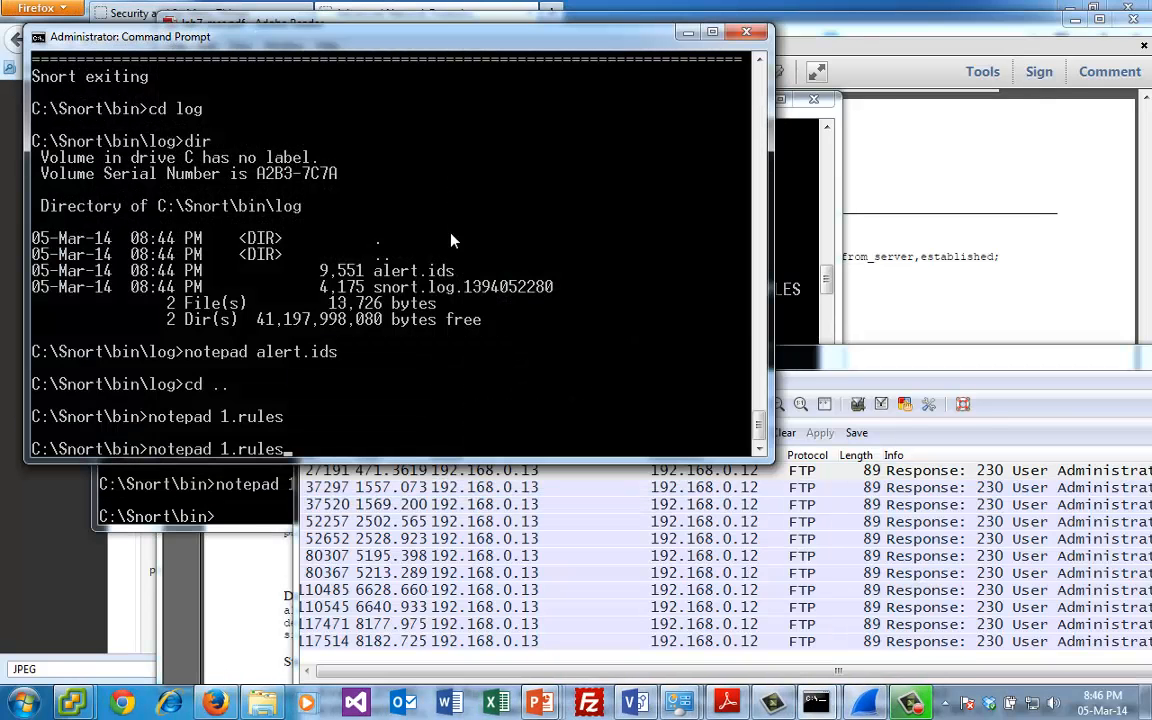
{"action": "type", "text": "cd log"}
{"action": "key", "text": "Up"}
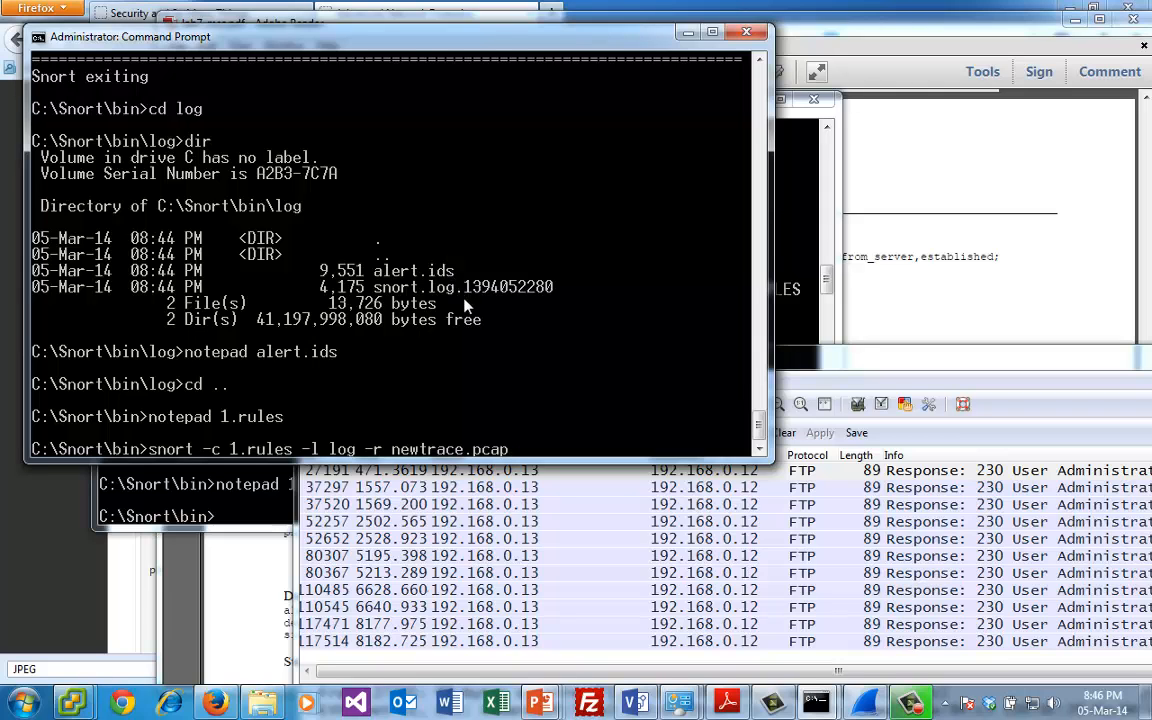
{"action": "key", "text": "Return"}
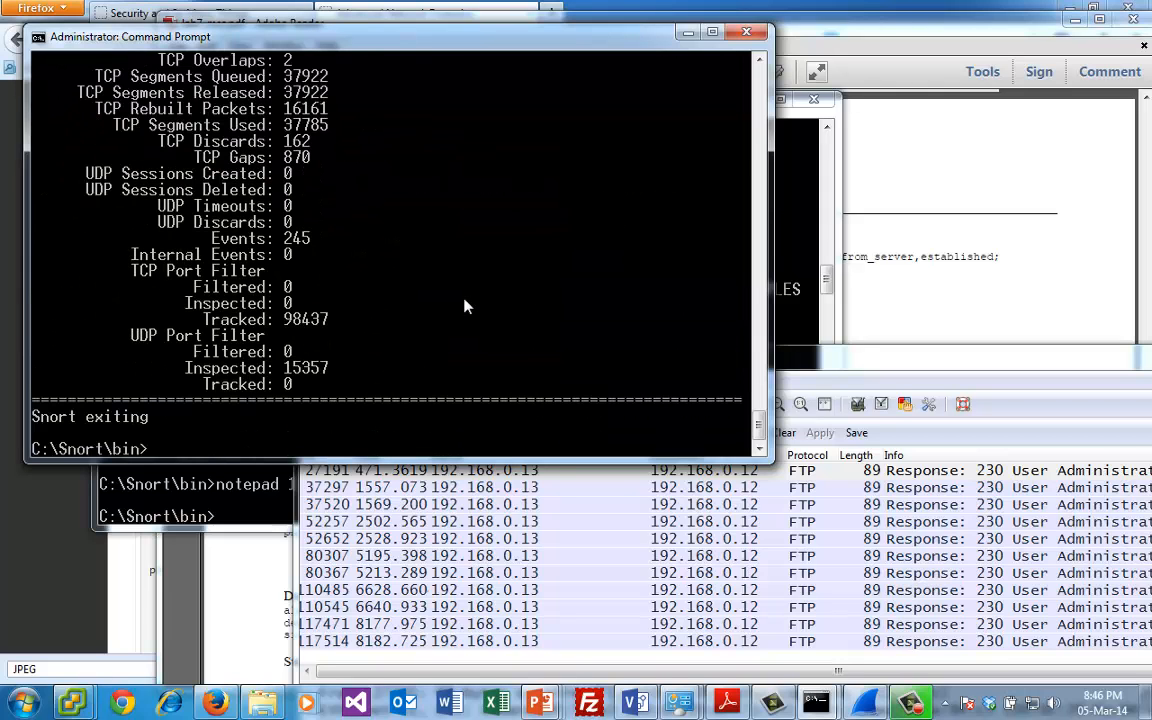
- Compare the alert count in Snort's action statistics with the FTP 230 responses filtered in Wireshark
{"action": "left_click_drag", "start_coordinate": [760, 430], "coordinate": [760, 388]}
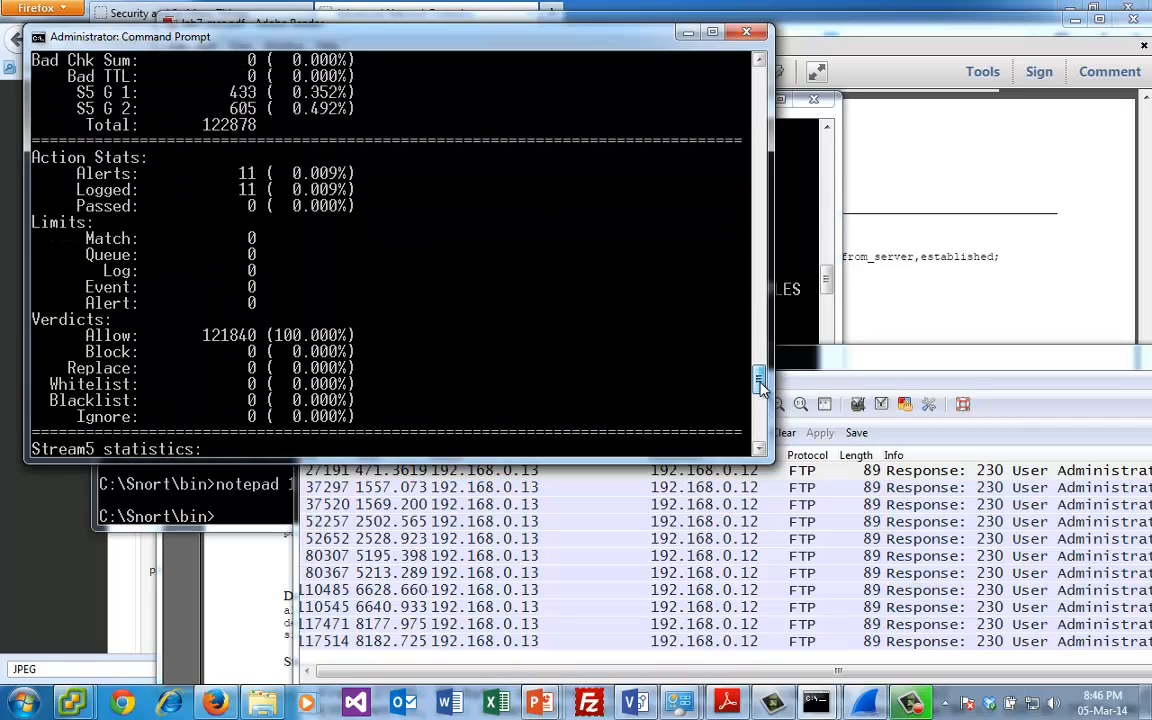
{"action": "left_click", "coordinate": [945, 476]}
{"action": "left_click", "coordinate": [945, 641]}
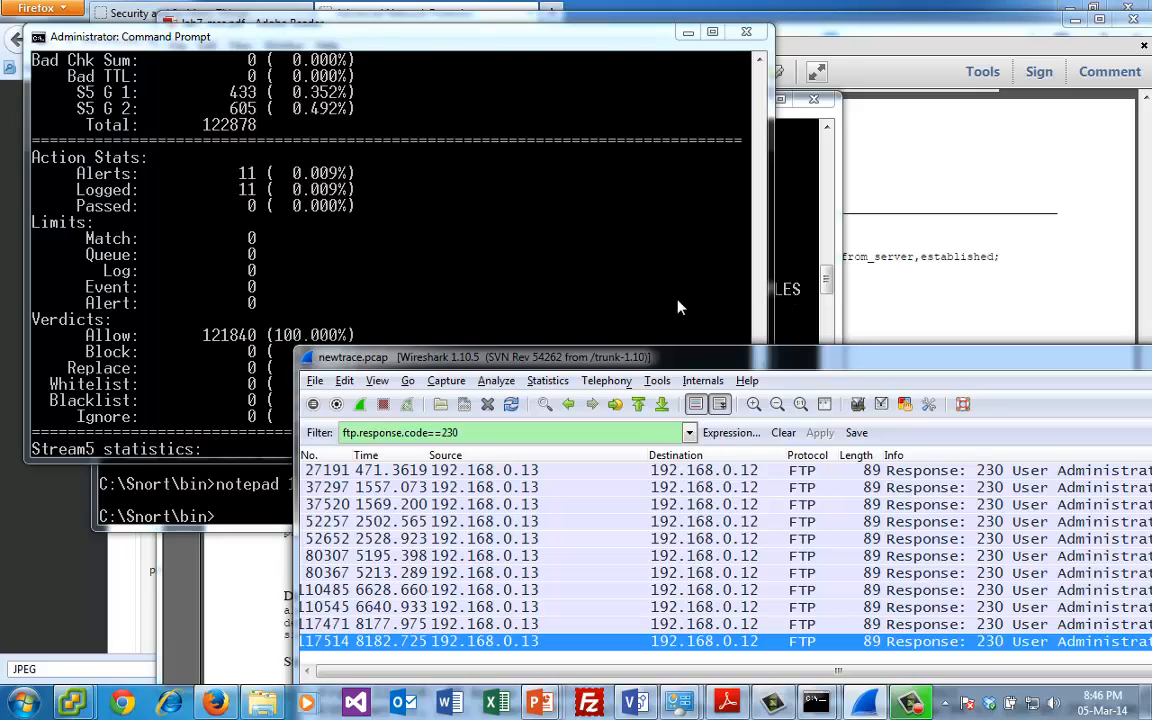
{"action": "left_click", "coordinate": [343, 305]}
{"action": "left_click", "coordinate": [775, 635]}
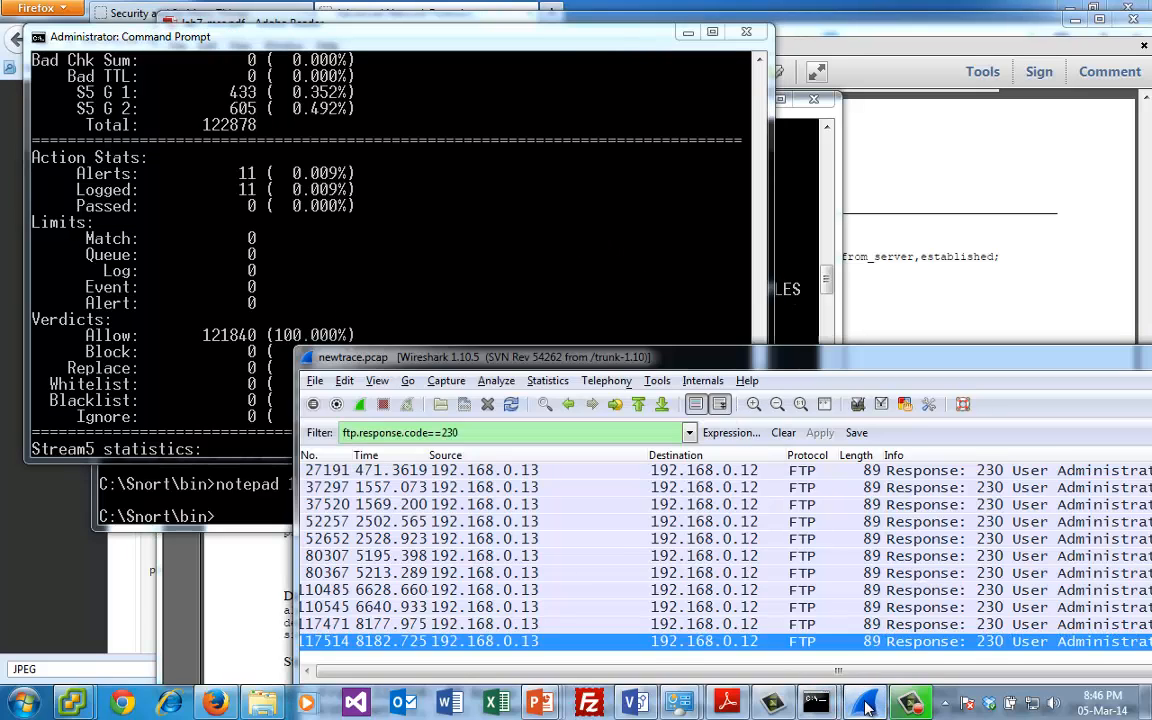
- Select the GIF89a file-type alert rule in Appendix A of lab7_msc.pdf in Adobe Reader
{"action": "mouse_move", "coordinate": [866, 705]}
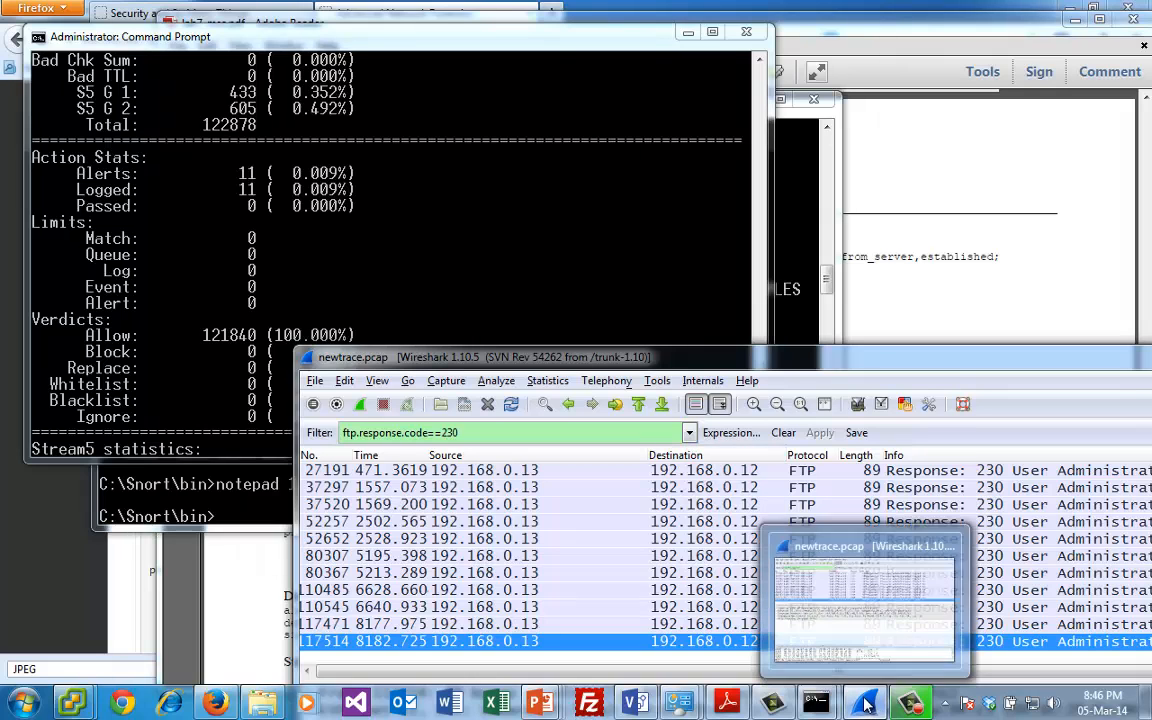
{"action": "left_click", "coordinate": [727, 704]}
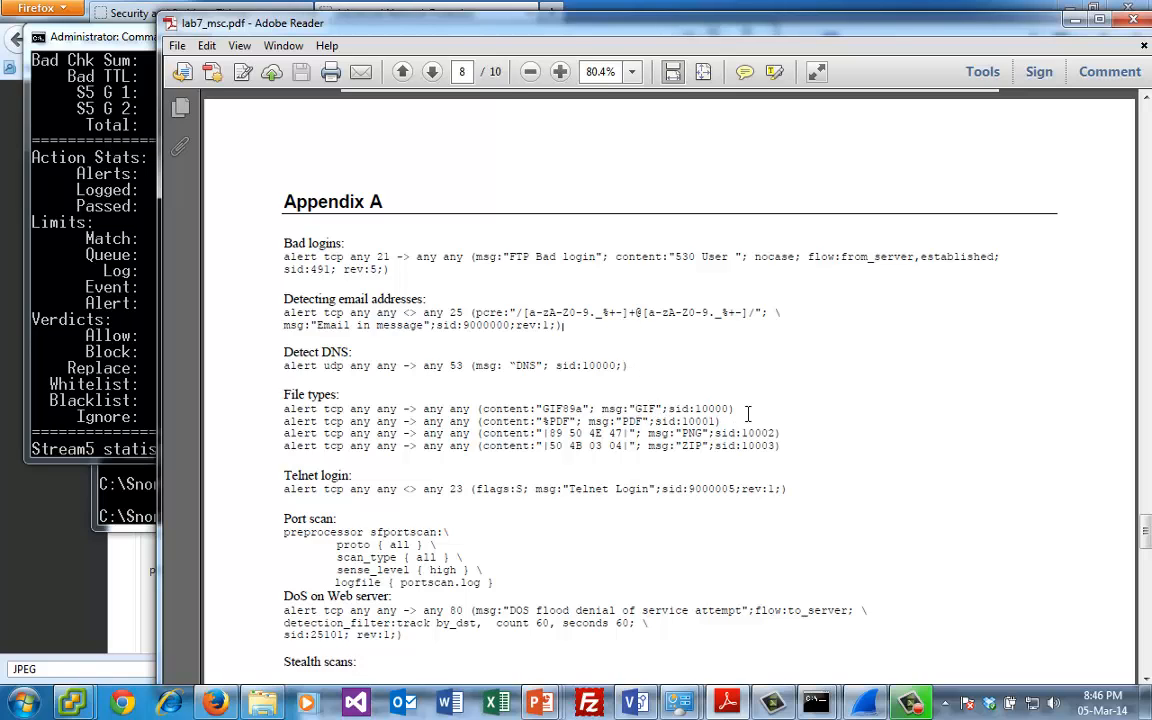
{"action": "left_click_drag", "start_coordinate": [743, 412], "coordinate": [280, 410]}
{"action": "key", "text": "ctrl+c"}
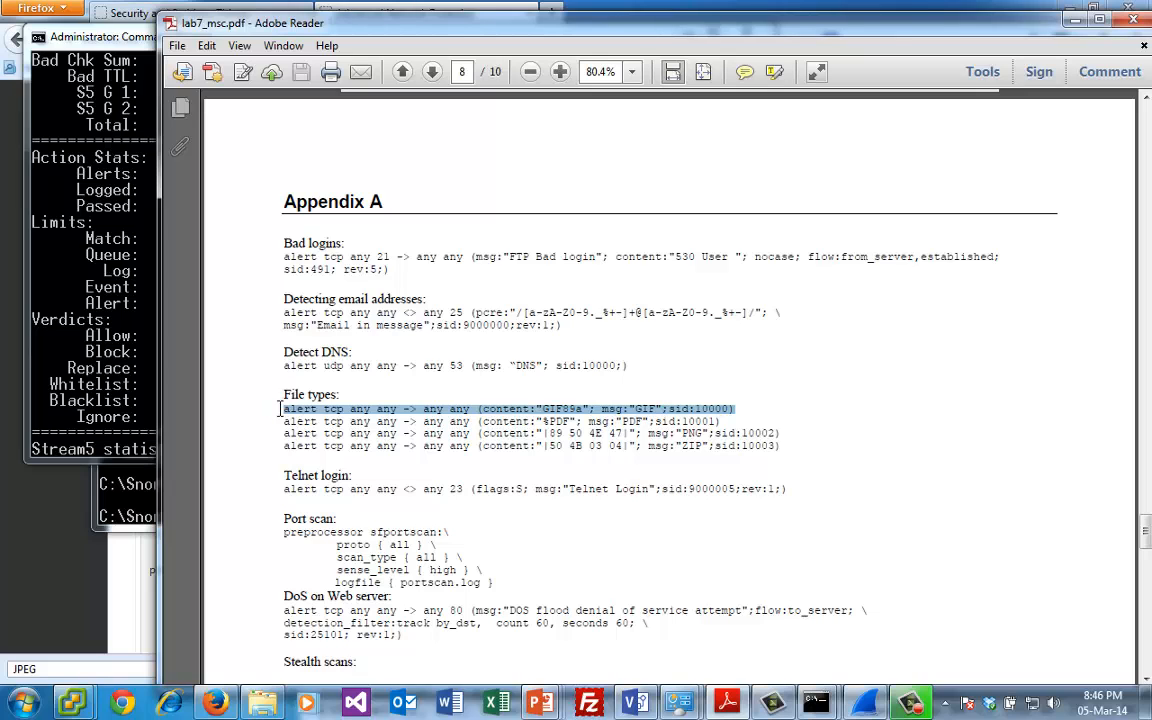
- Return to the Command Prompt at C:\Snort\bin and open 1.rules in Notepad at the end of its alert rule
{"action": "left_click", "coordinate": [83, 272]}
{"action": "key", "text": "Return"}
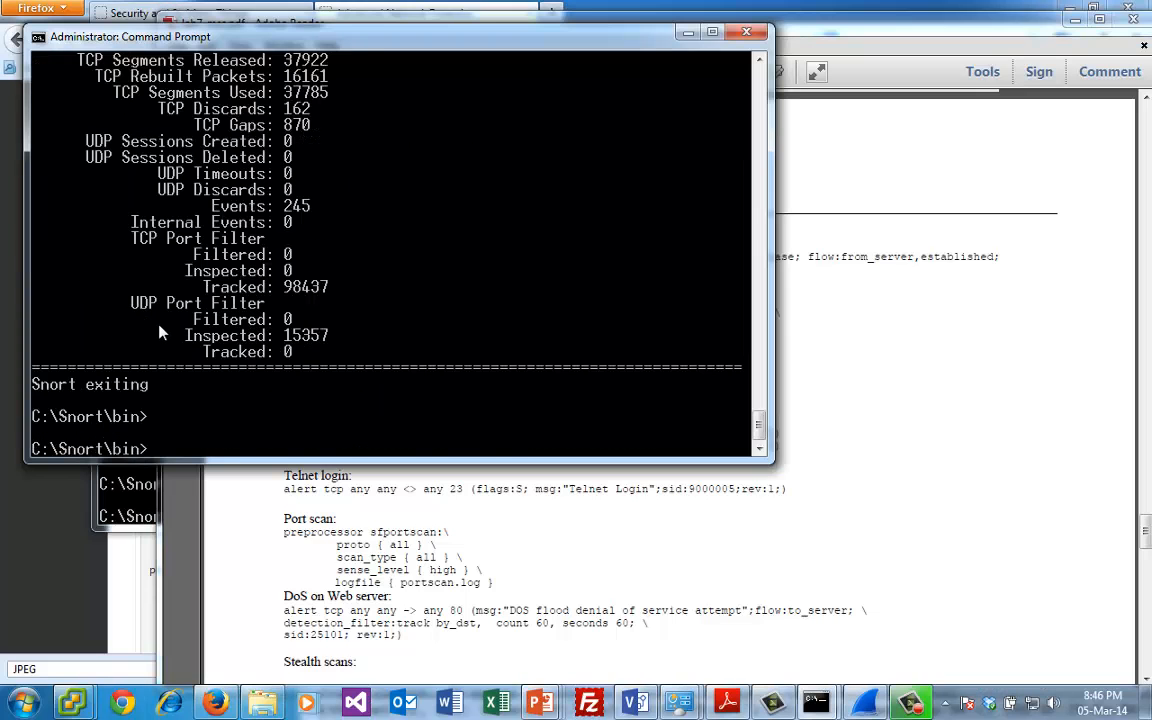
{"action": "type", "text": "cd .."}
{"action": "key", "text": "Up"}
{"action": "key", "text": "Up"}
{"action": "key", "text": "Up"}
{"action": "key", "text": "Up"}
{"action": "key", "text": "Down"}
{"action": "key", "text": "Escape"}
{"action": "type", "text": "notepad 1.rules"}
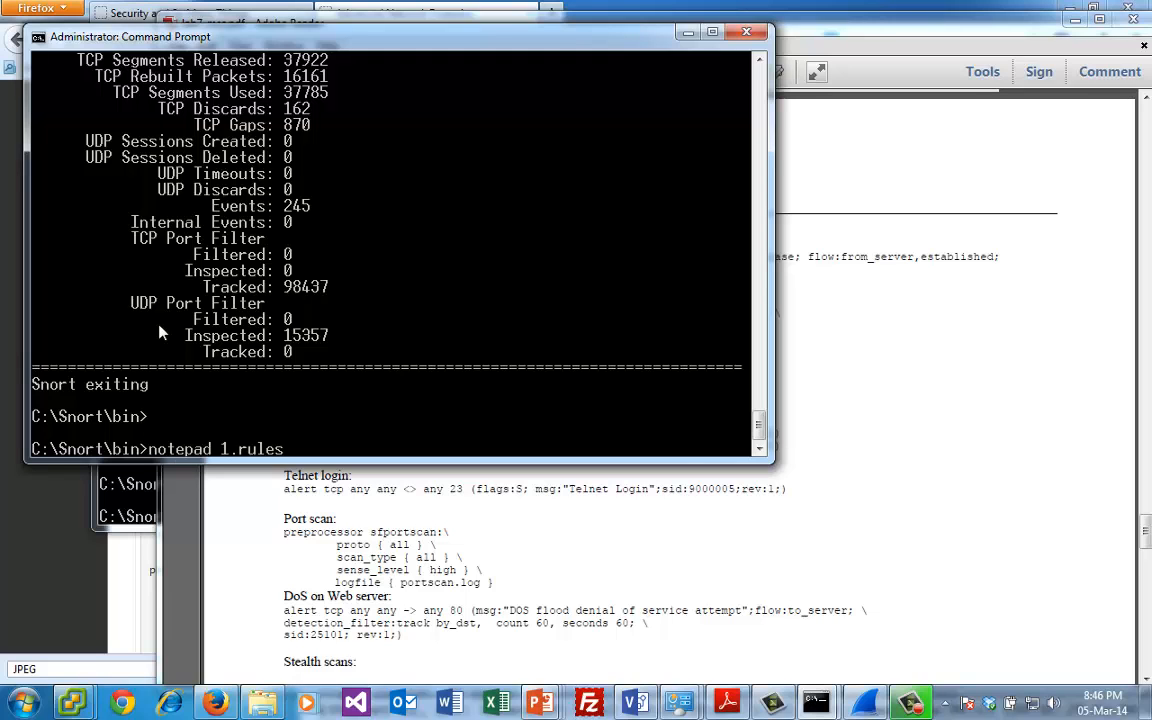
{"action": "key", "text": "Return"}
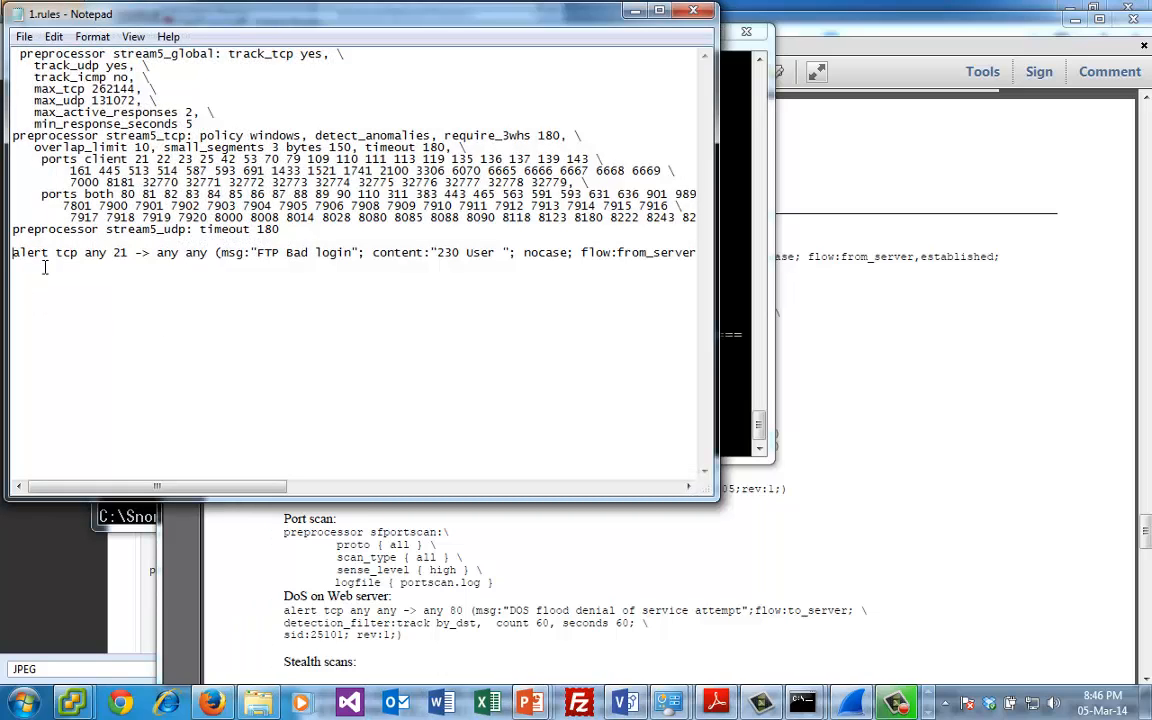
{"action": "left_click_drag", "start_coordinate": [154, 485], "coordinate": [381, 485]}
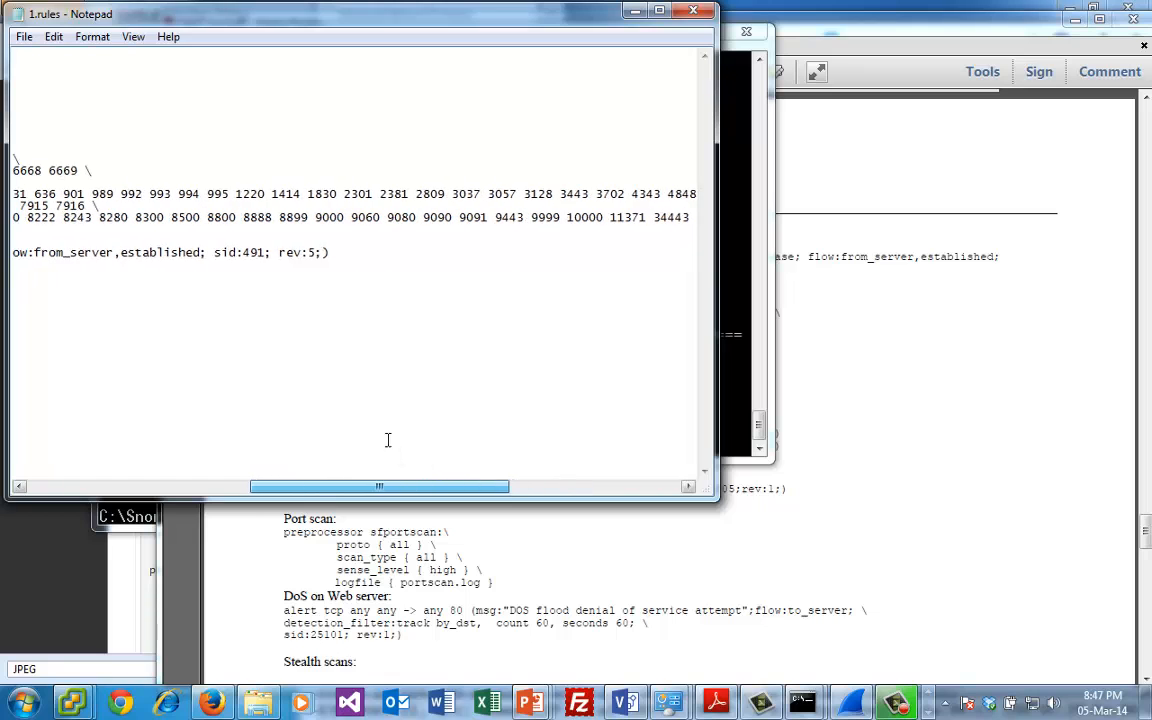
- Replace the FTP alert rule in 1.rules with the copied GIF89a rule and close the file with its changes saved
{"action": "left_click", "coordinate": [218, 313]}
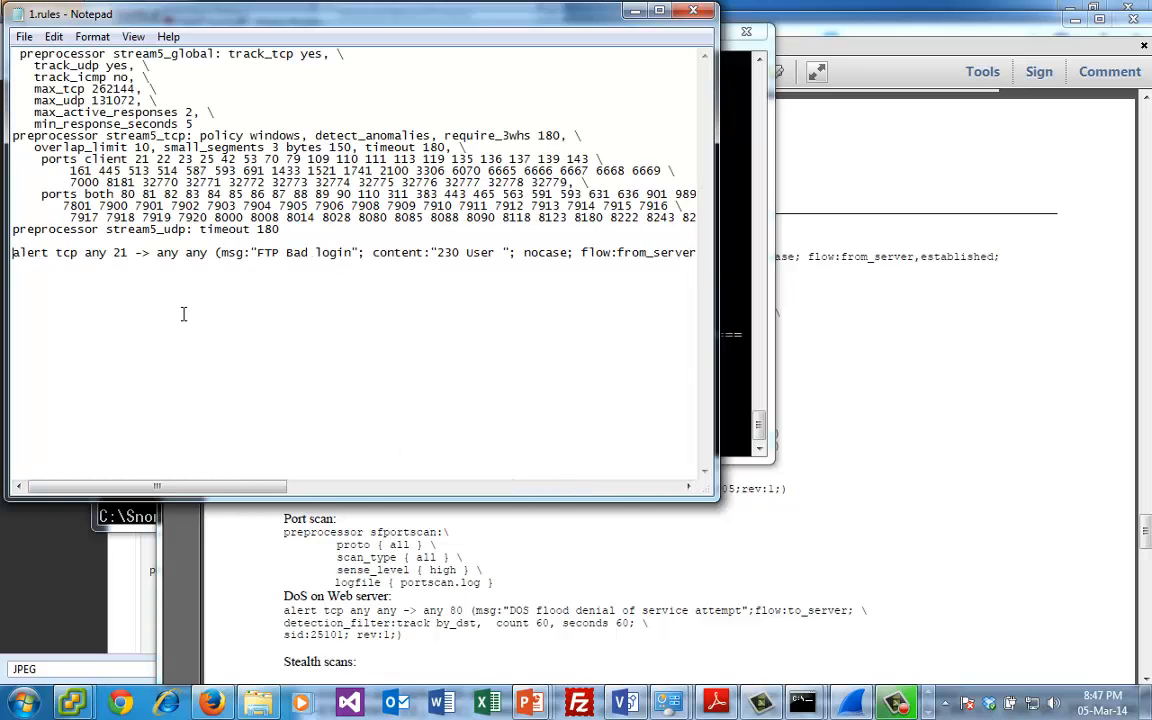
{"action": "key", "text": "shift+Down"}
{"action": "key", "text": "ctrl+v"}
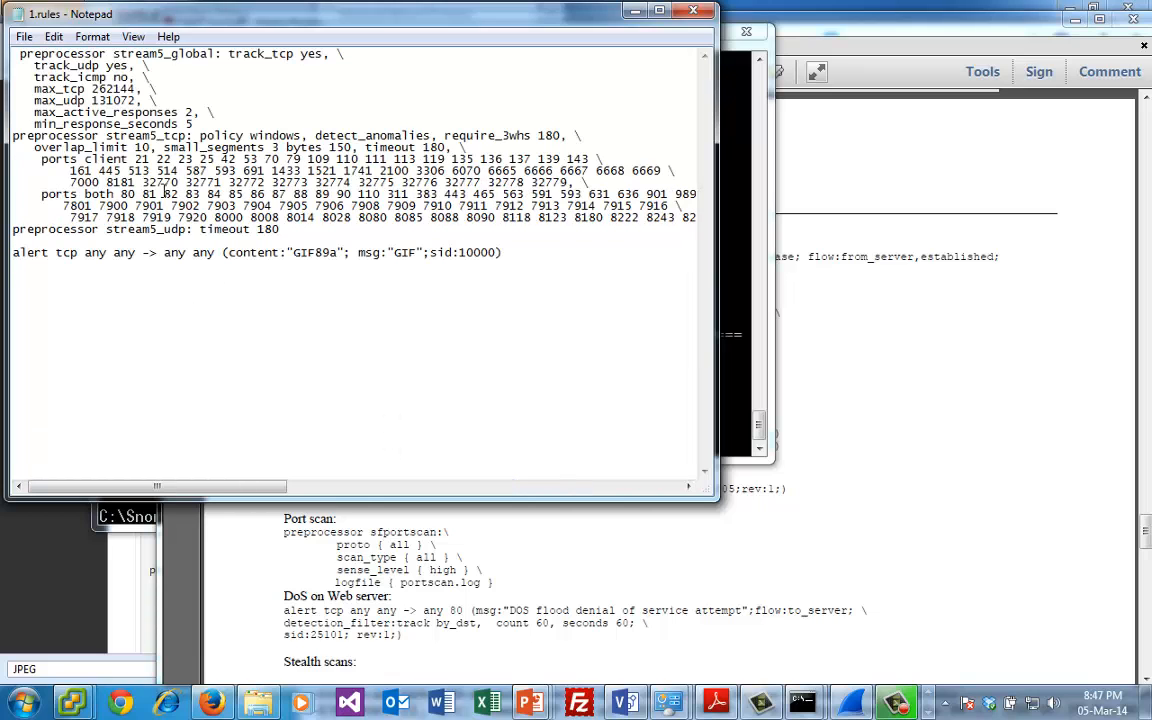
{"action": "double_click", "coordinate": [19, 16]}
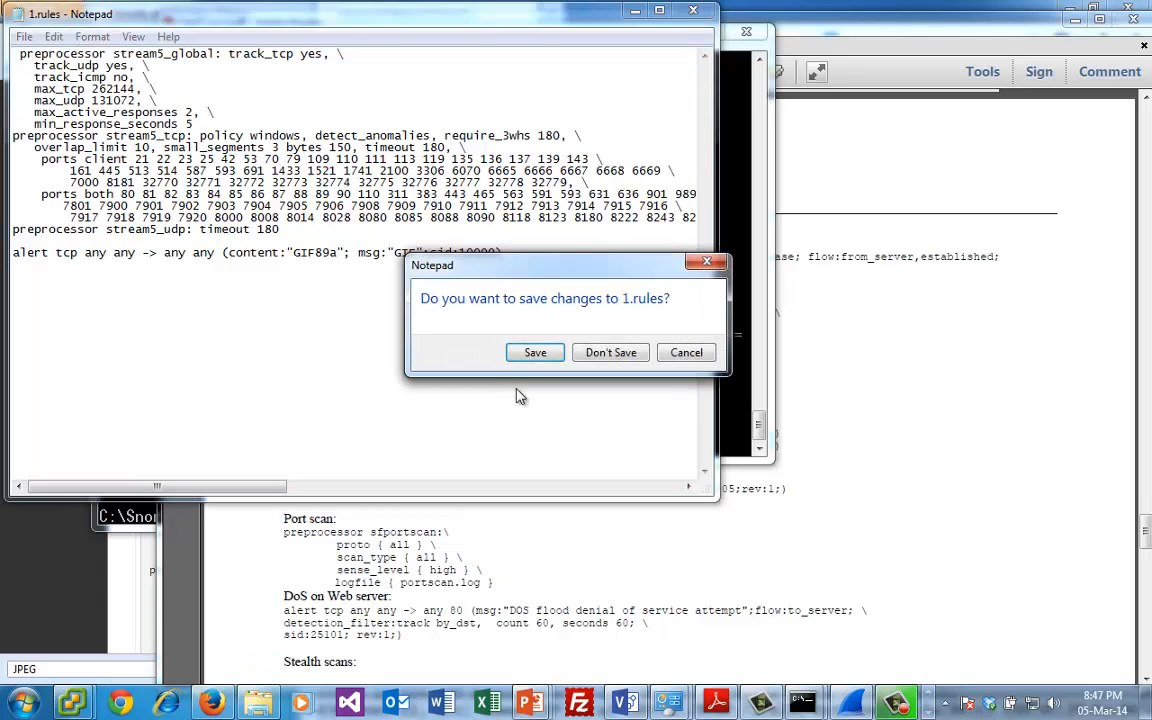
{"action": "left_click", "coordinate": [530, 353]}
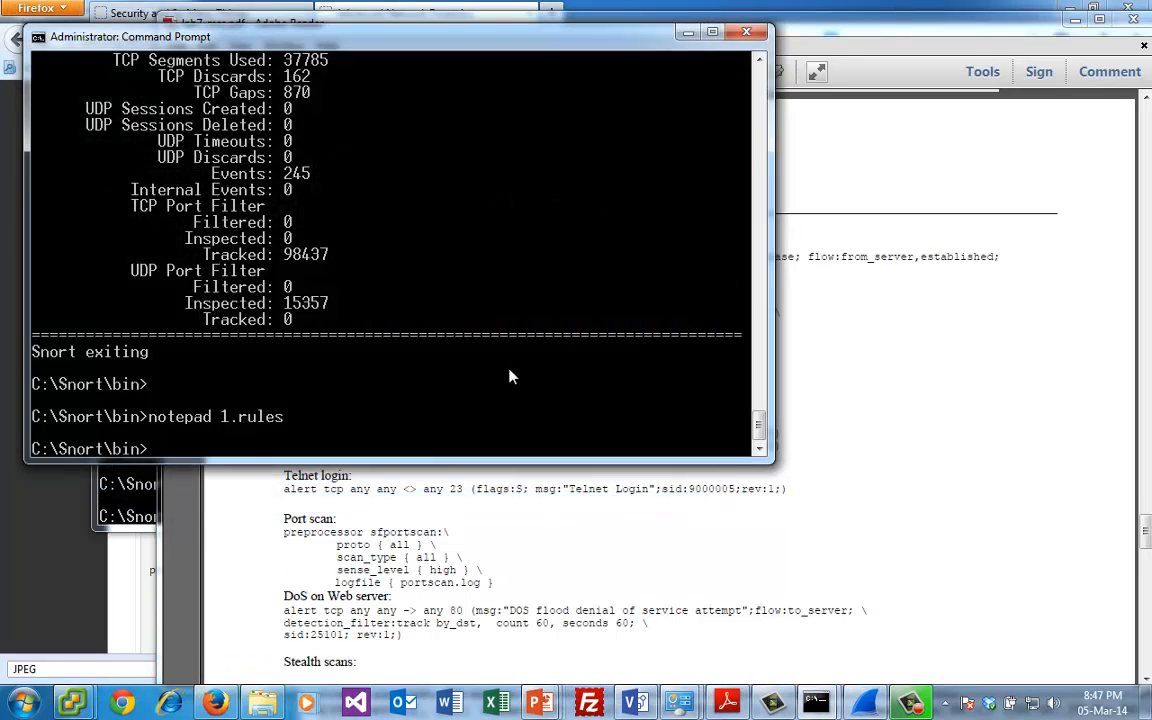
- Rerun Snort with 1.rules on newtrace.pcap, logging to the log folder, and check the alert count in the action statistics
{"action": "key", "text": "Up"}
{"action": "key", "text": "Up"}
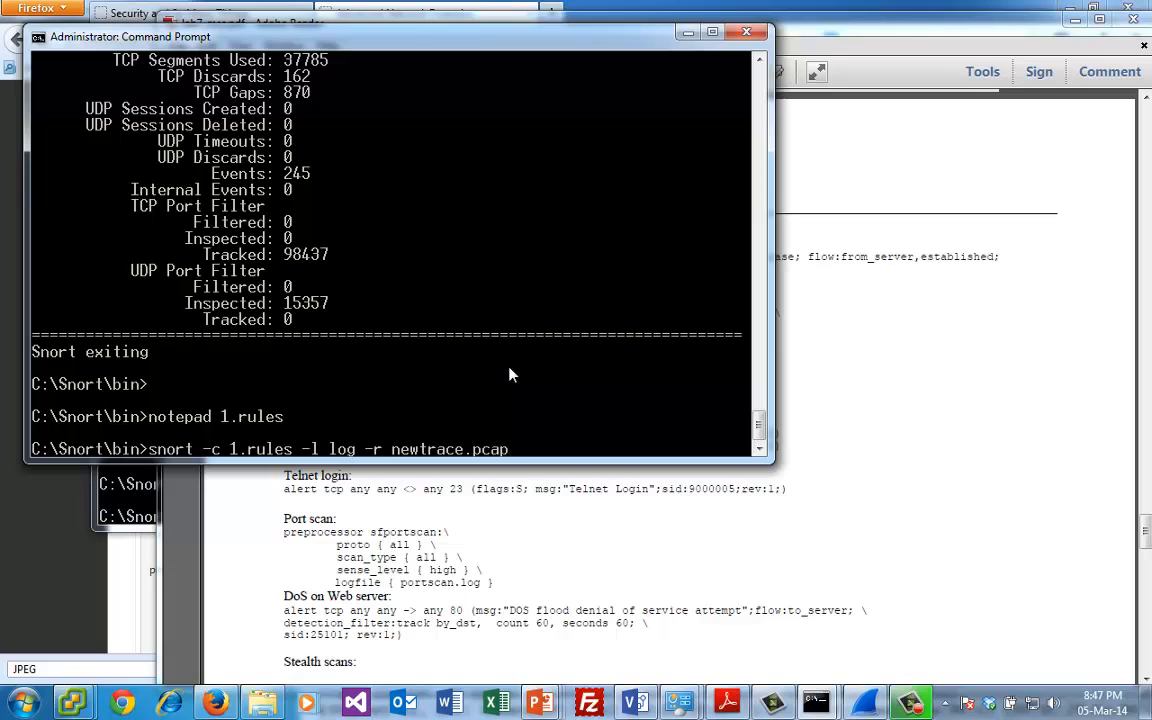
{"action": "key", "text": "Return"}
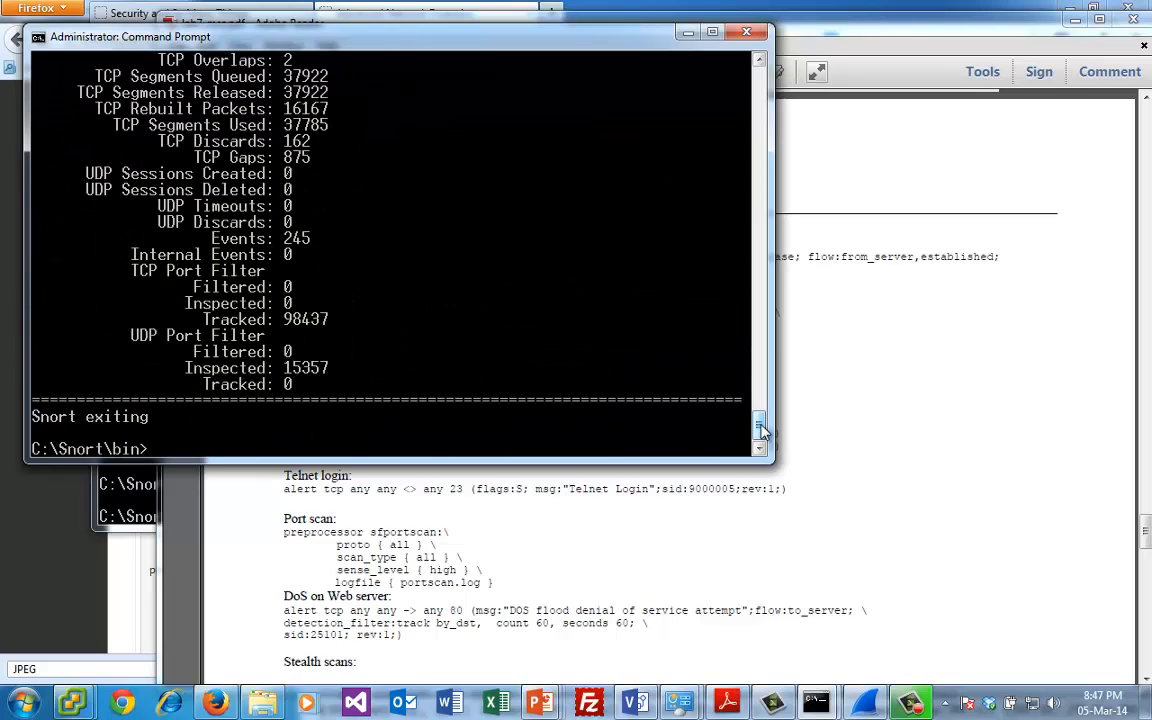
{"action": "left_click_drag", "start_coordinate": [760, 428], "coordinate": [760, 372]}
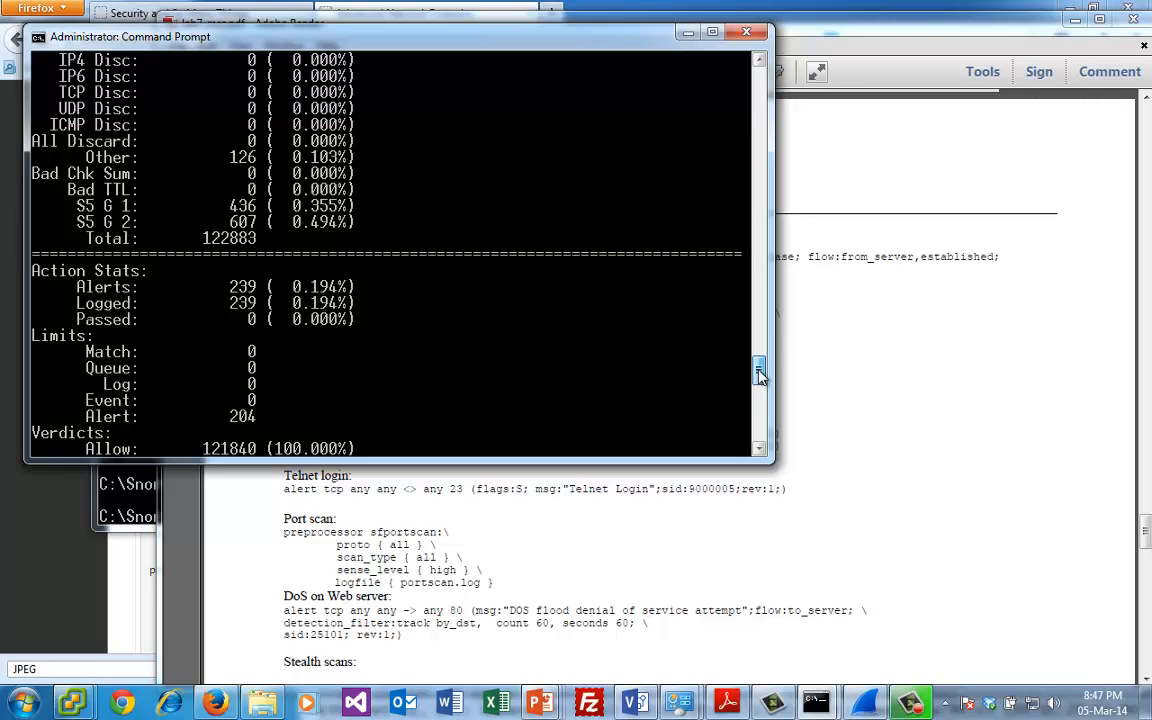
{"action": "left_click_drag", "start_coordinate": [760, 371], "coordinate": [760, 378]}
- Change to the log folder in the Command Prompt and list its contents
{"action": "key", "text": "Return"}
{"action": "type", "text": "cd log"}
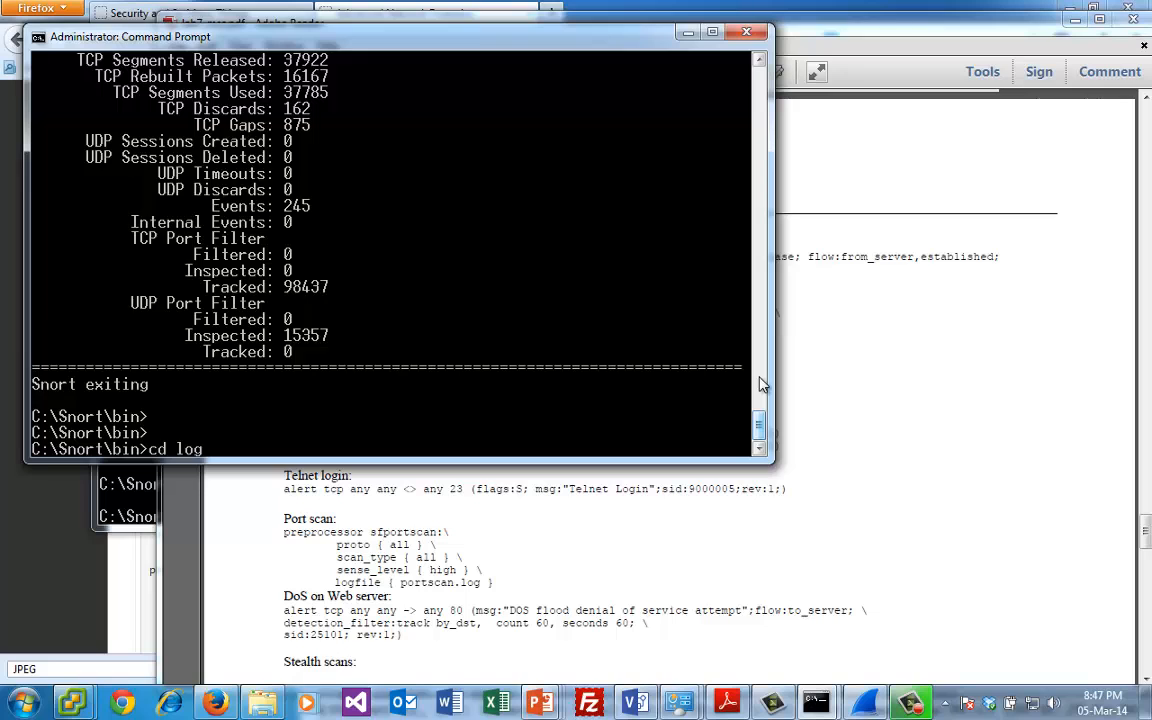
{"action": "key", "text": "Return"}
{"action": "type", "text": "cd"}
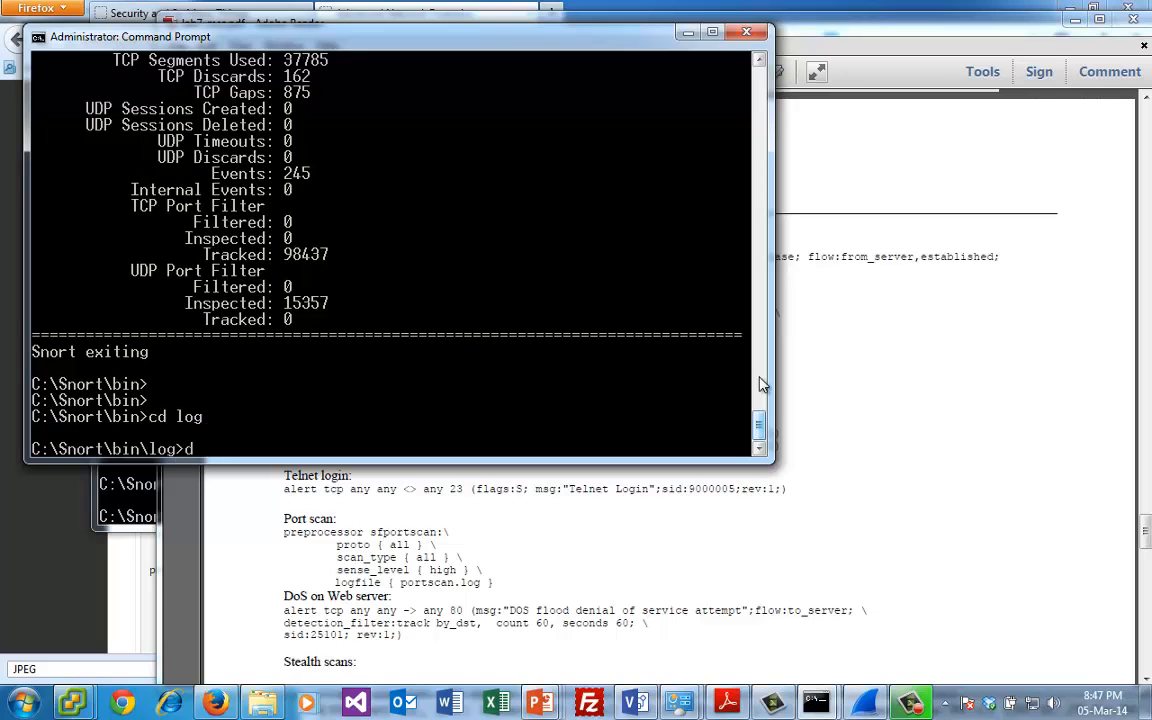
{"action": "type", "text": "ir"}
{"action": "key", "text": "Return"}
{"action": "type", "text": "noteapd a"}
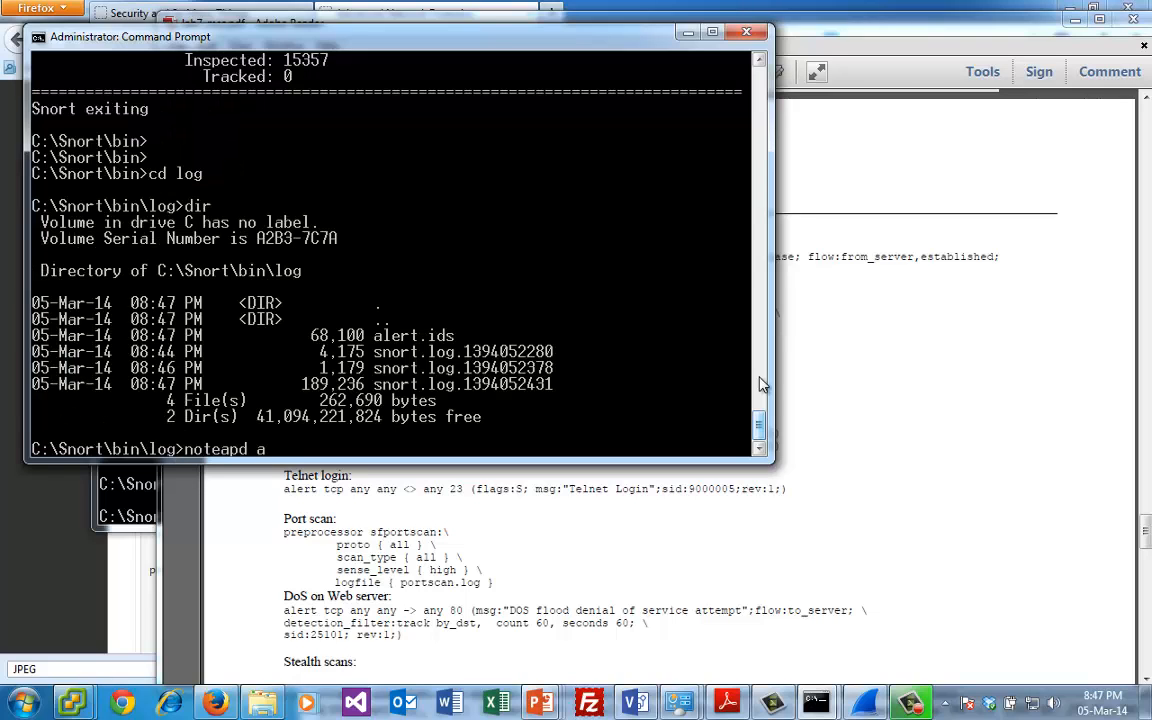
{"action": "type", "text": "ler"}
{"action": "key", "text": "BackSpace"}
{"action": "key", "text": "BackSpace"}
{"action": "key", "text": "BackSpace"}
{"action": "key", "text": "BackSpace"}
{"action": "key", "text": "BackSpace"}
{"action": "key", "text": "BackSpace"}
{"action": "key", "text": "BackSpace"}
{"action": "key", "text": "BackSpace"}
{"action": "key", "text": "BackSpace"}
{"action": "key", "text": "BackSpace"}
{"action": "key", "text": "BackSpace"}
{"action": "type", "text": "sno"}
{"action": "key", "text": "Tab"}
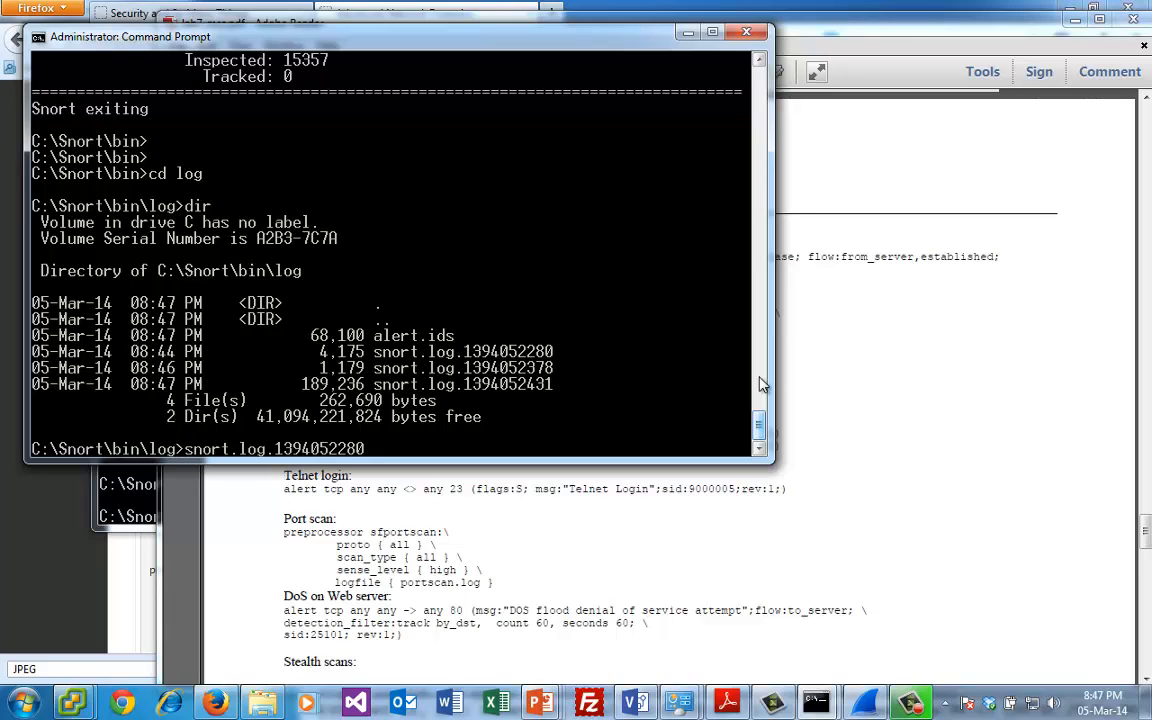
{"action": "key", "text": "Tab"}
{"action": "key", "text": "Tab"}
{"action": "key", "text": "Return"}
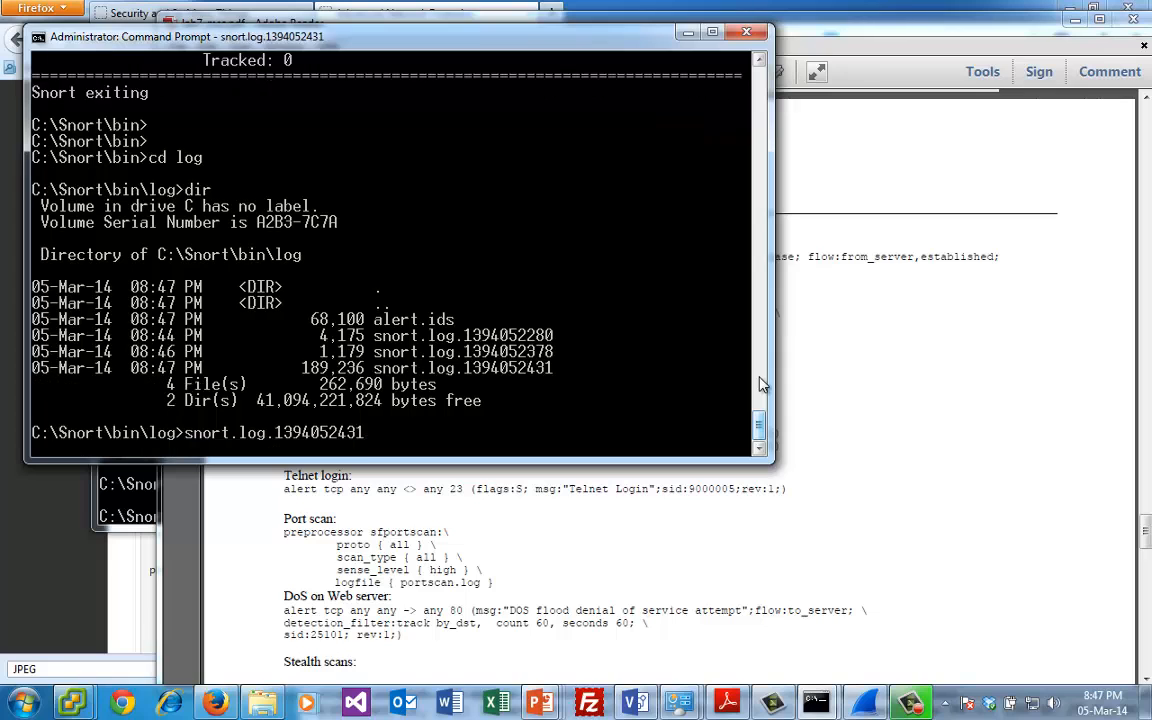
{"action": "left_click", "coordinate": [702, 432]}
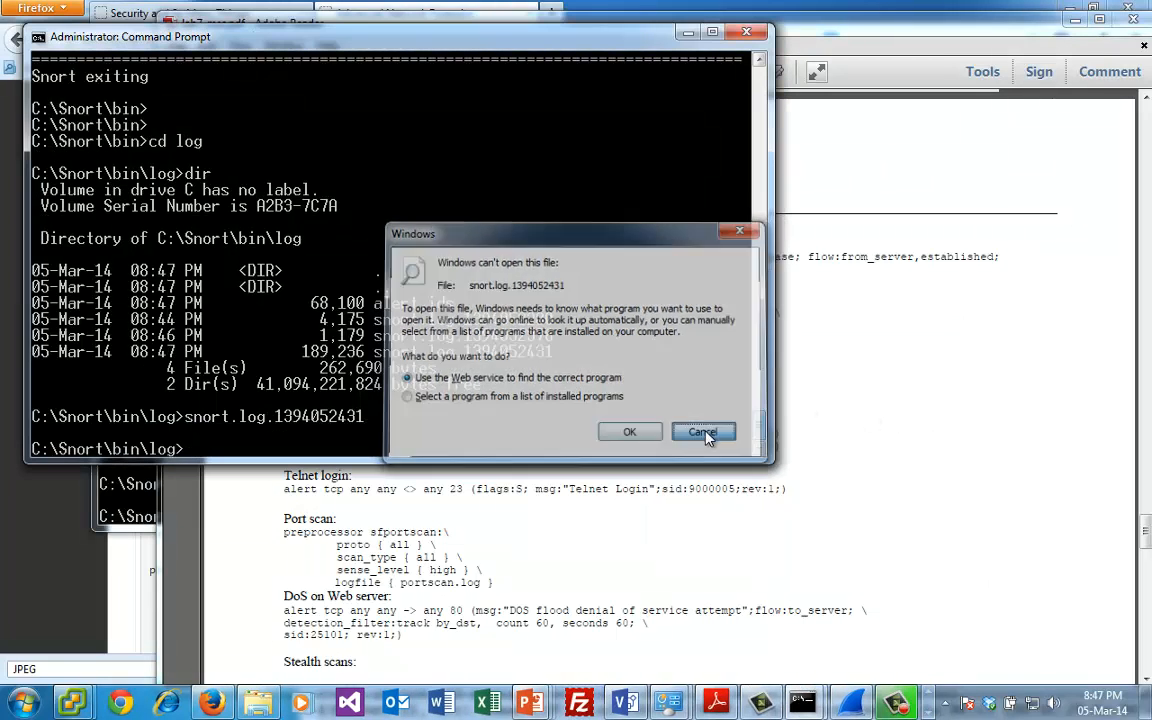
- Open snort.log.1394052431 in Notepad, examine the logged GIF packets through the file, and minimise it
{"action": "type", "text": "notepad"}
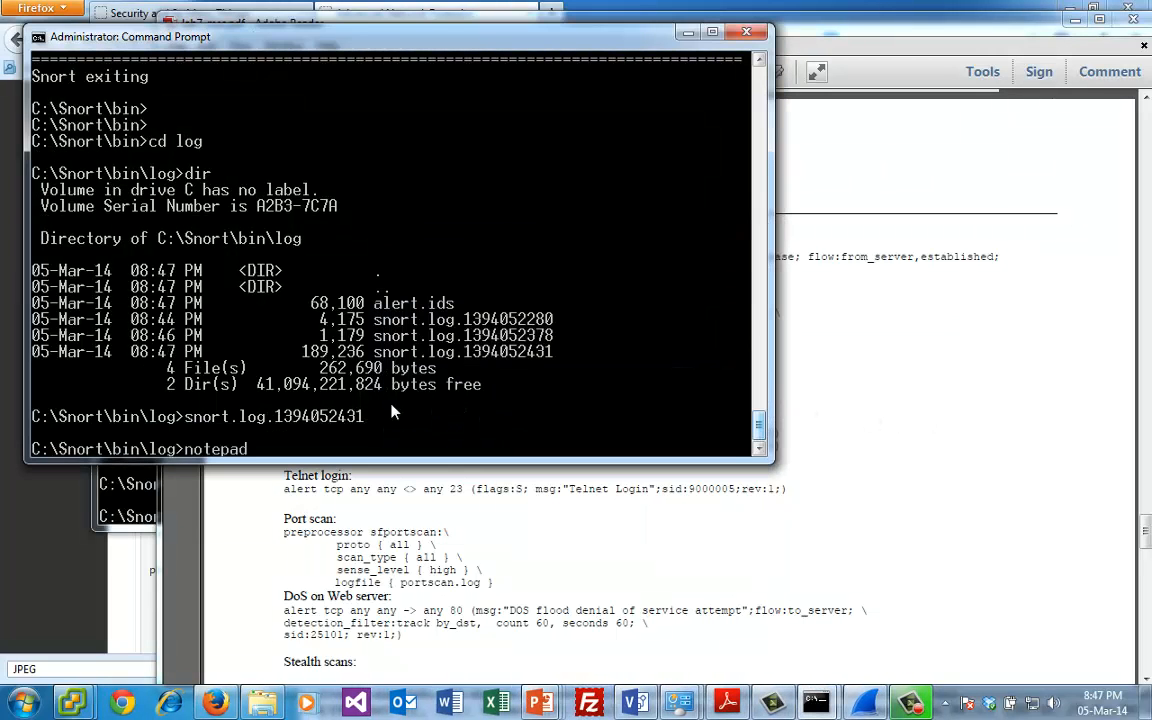
{"action": "type", "text": " snort."}
{"action": "key", "text": "Tab"}
{"action": "key", "text": "Tab"}
{"action": "key", "text": "Tab"}
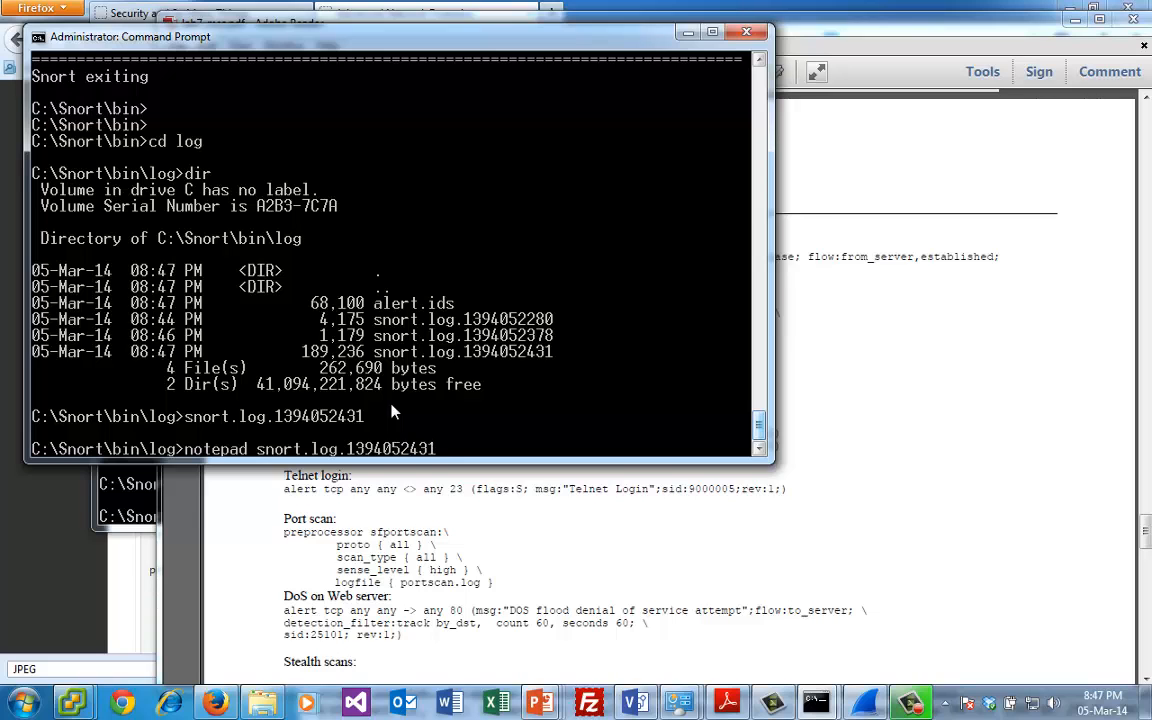
{"action": "key", "text": "Return"}
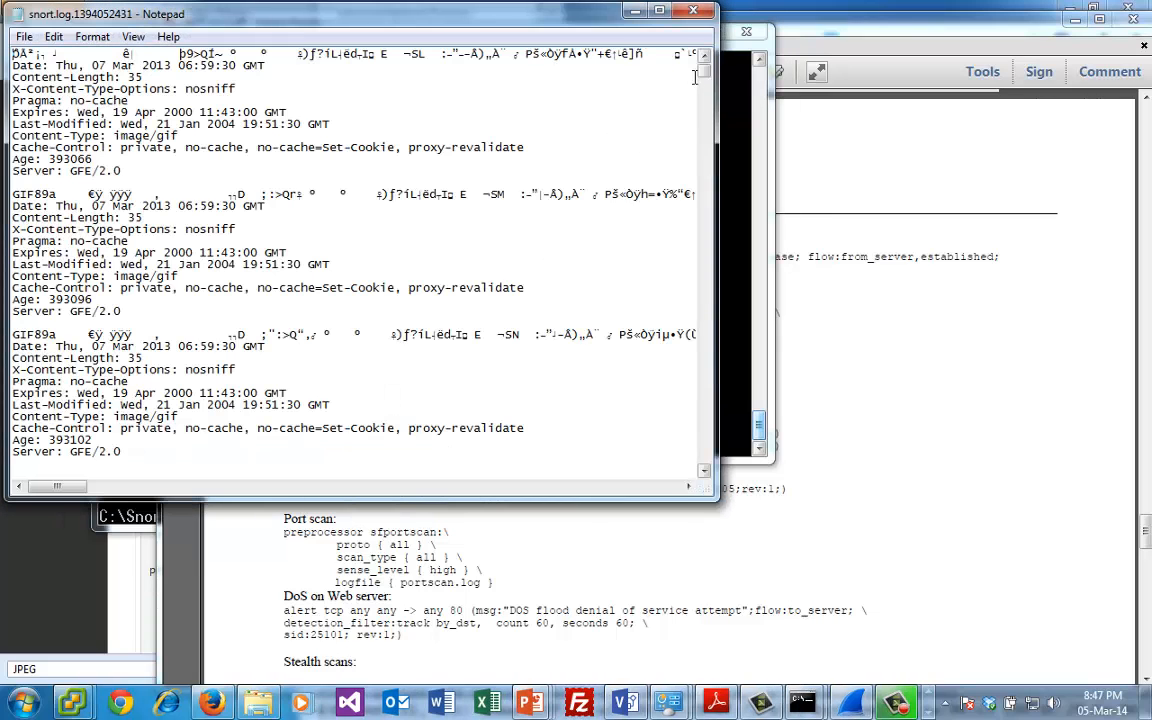
{"action": "left_click", "coordinate": [707, 143]}
{"action": "left_click_drag", "start_coordinate": [708, 148], "coordinate": [706, 472]}
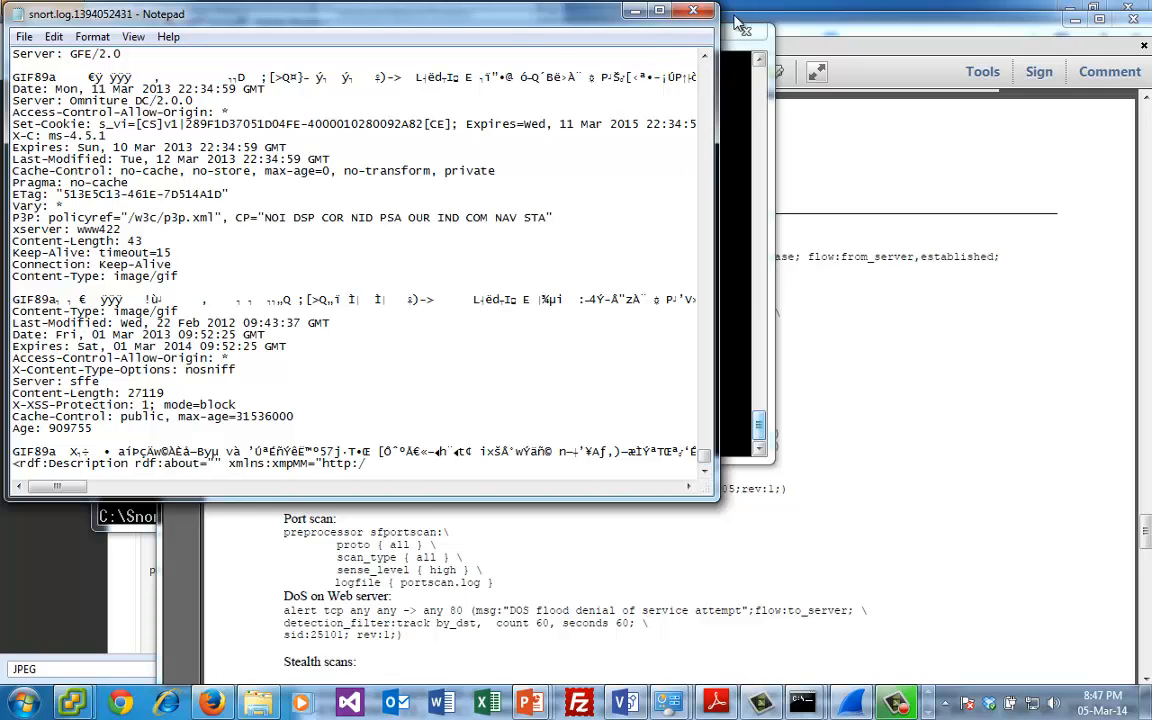
{"action": "left_click", "coordinate": [634, 10]}
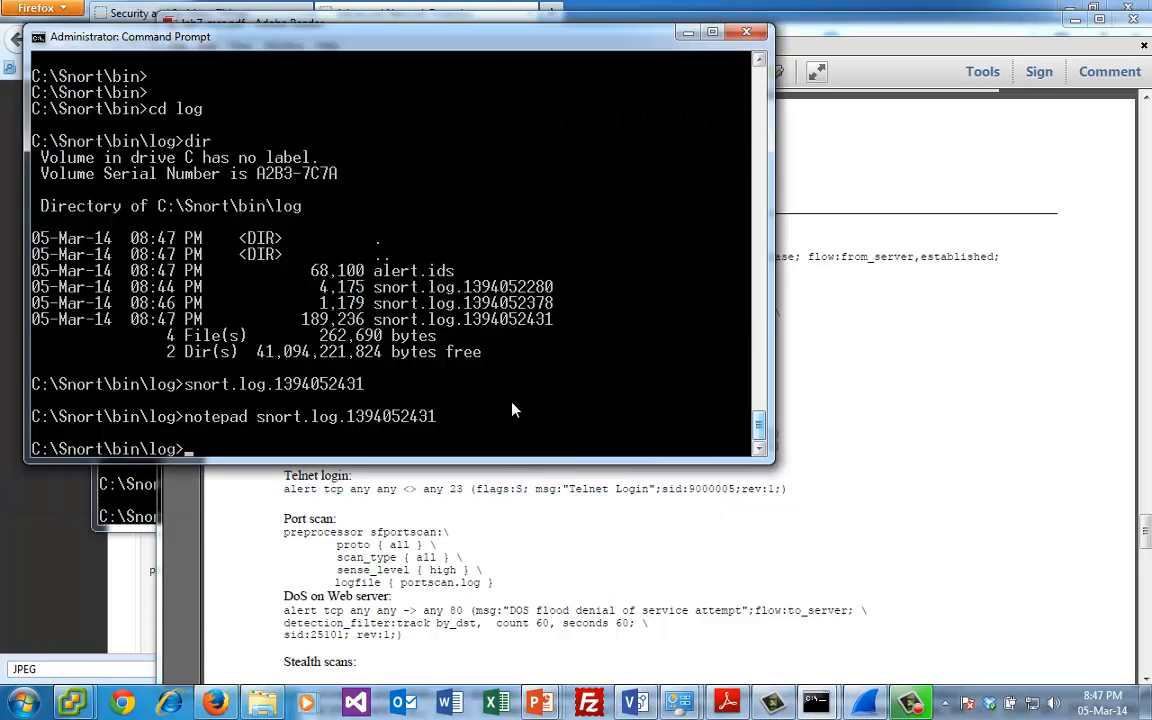
- Open alert.ids in Notepad, examine the GIF alerts near its end, and minimise it
{"action": "type", "text": "notepad a"}
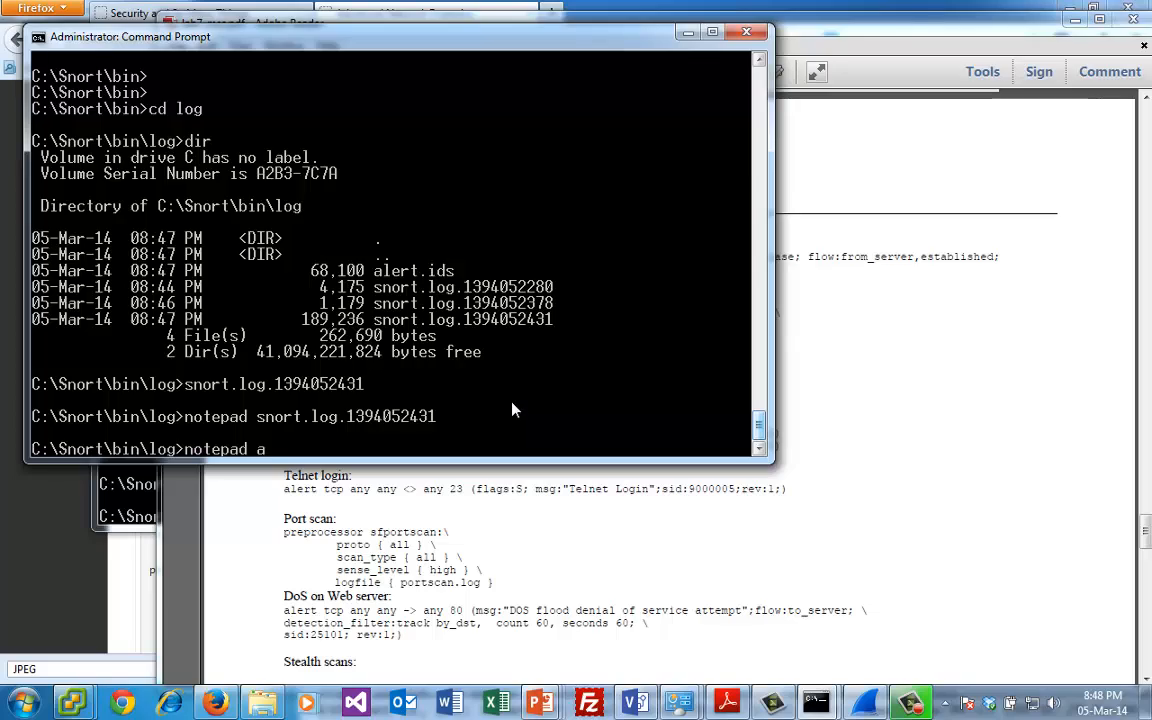
{"action": "type", "text": "lert.ids"}
{"action": "key", "text": "Return"}
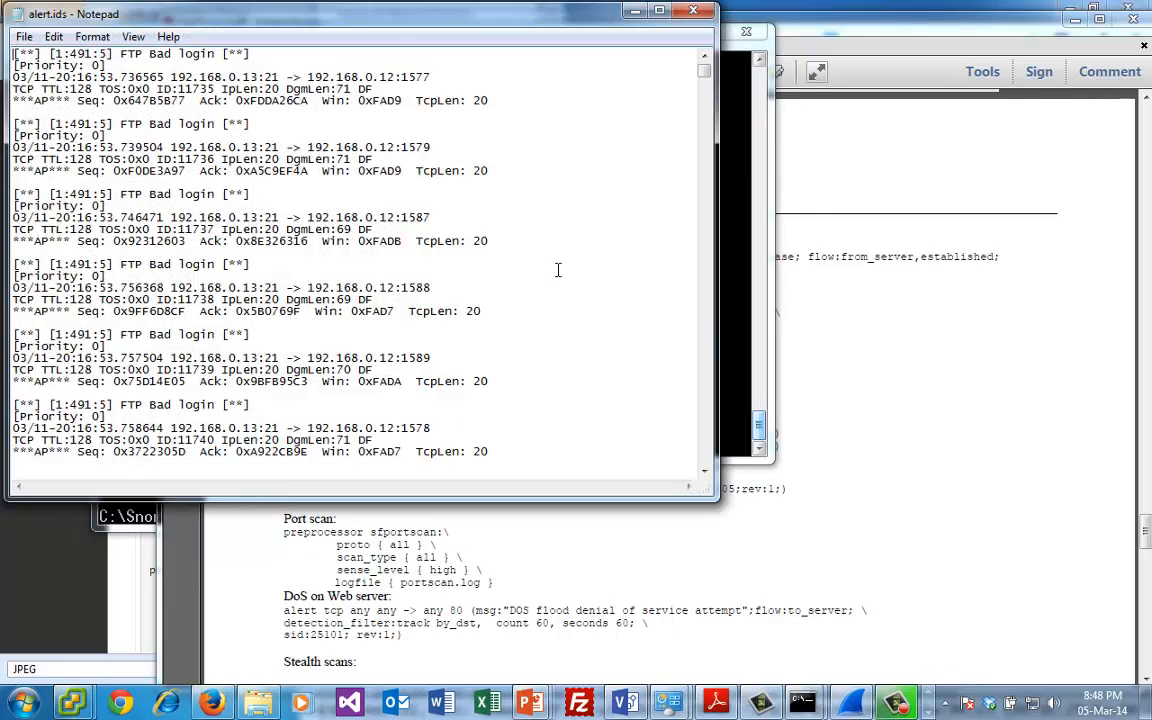
{"action": "left_click_drag", "start_coordinate": [705, 68], "coordinate": [720, 442]}
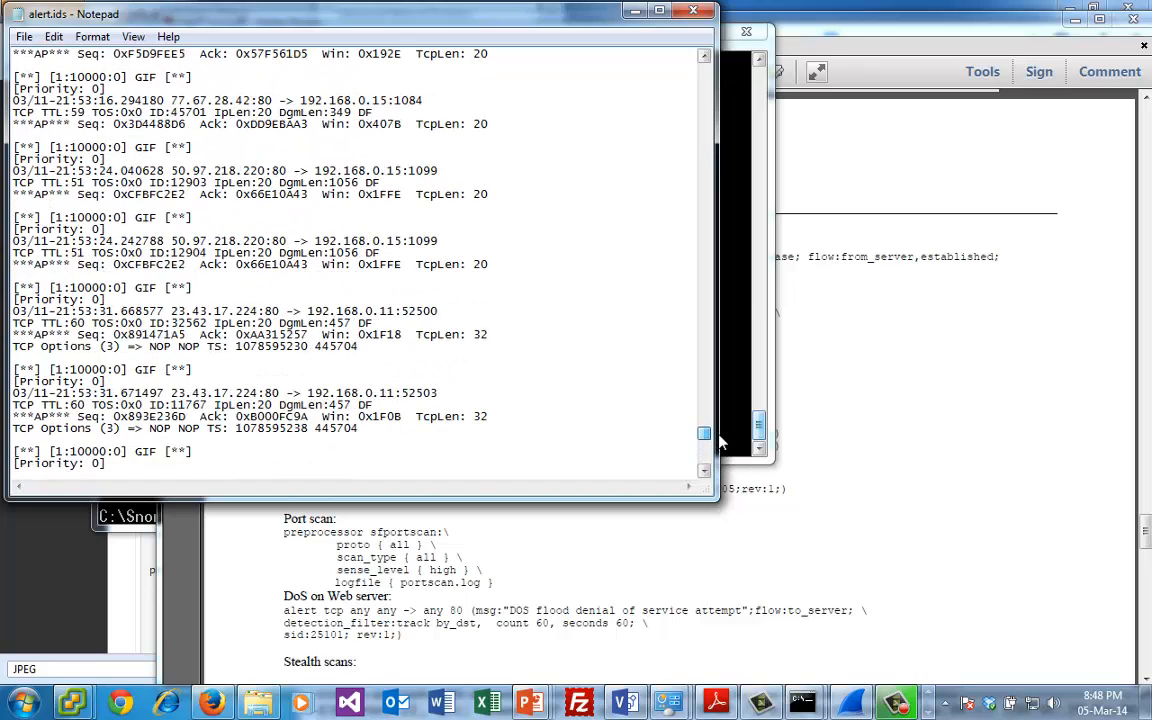
{"action": "left_click", "coordinate": [636, 12]}
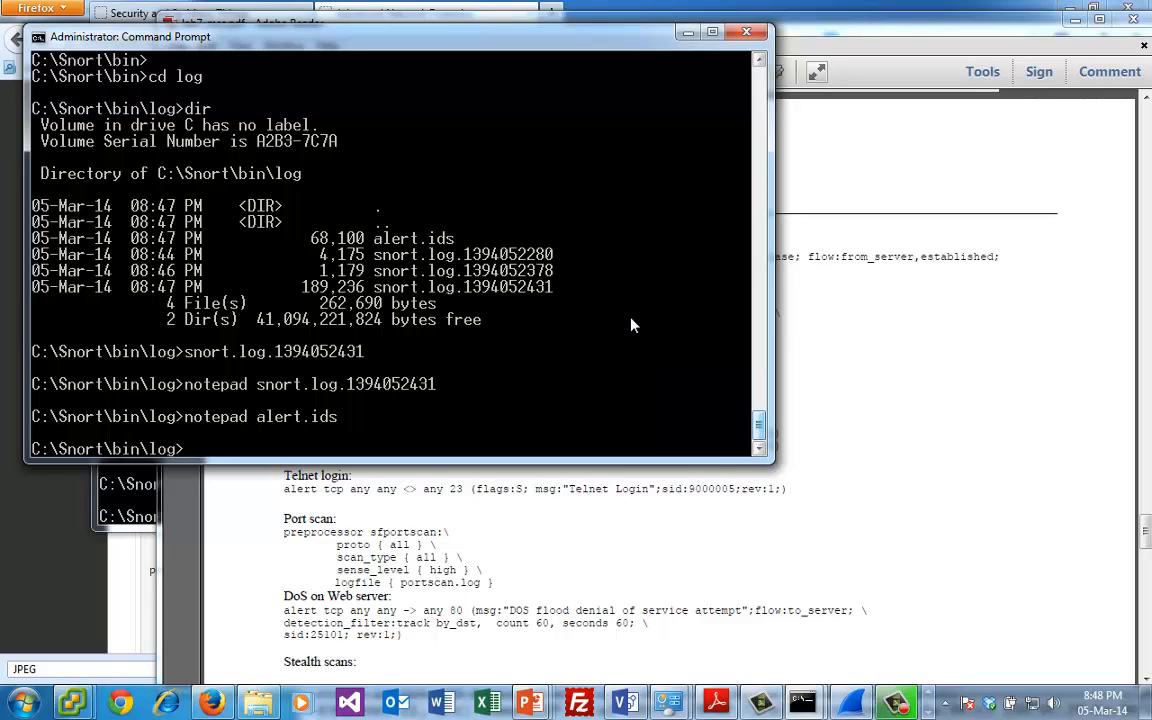
- Clear the lab PDF and Wireshark off the screen and switch to the Advanced Network Forensics page in Firefox
{"action": "left_click", "coordinate": [637, 474]}
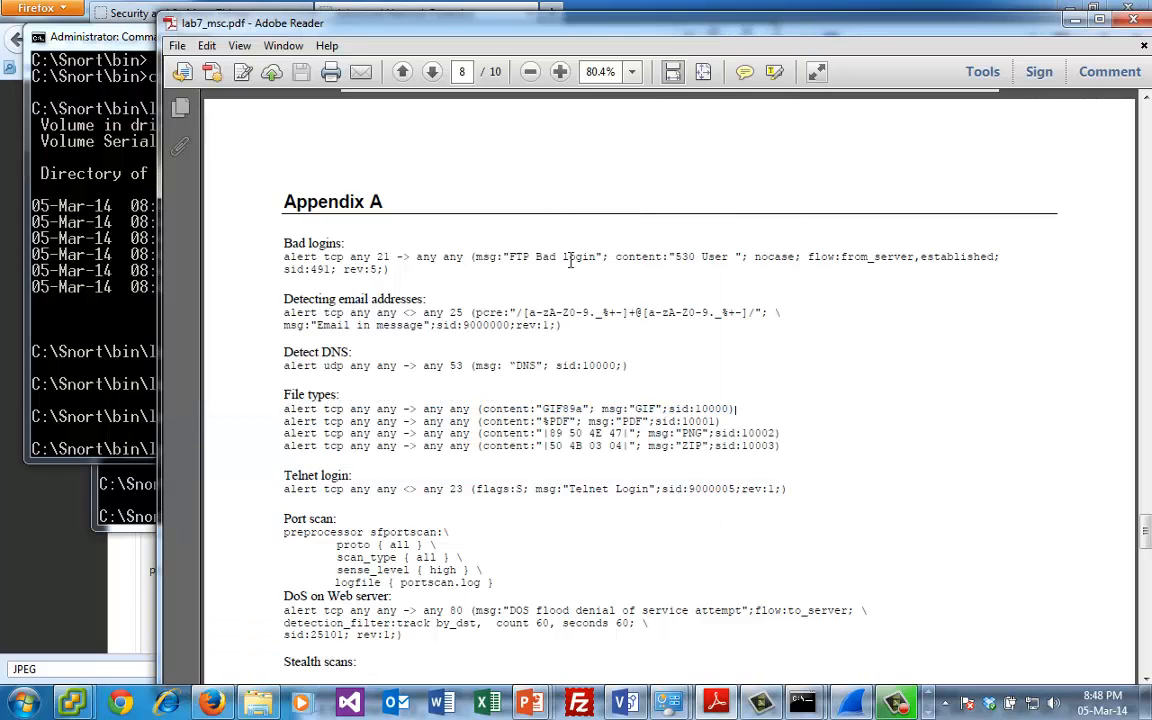
{"action": "left_click", "coordinate": [1075, 20]}
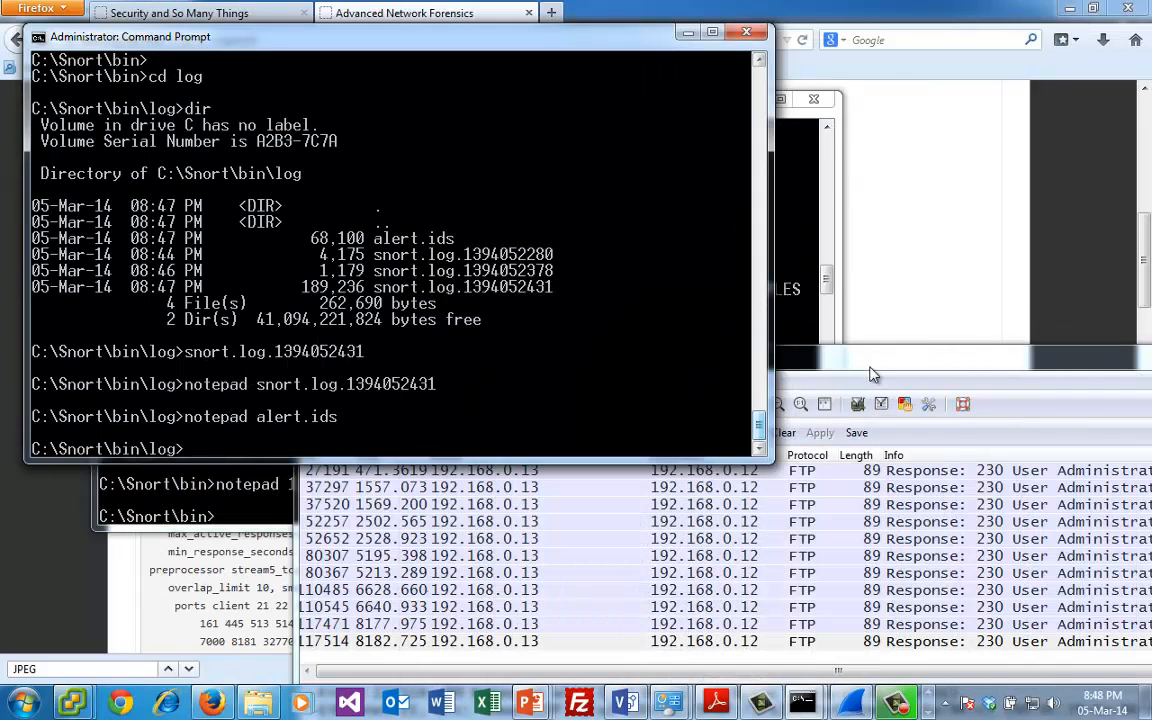
{"action": "left_click", "coordinate": [792, 360]}
{"action": "double_click", "coordinate": [307, 356]}
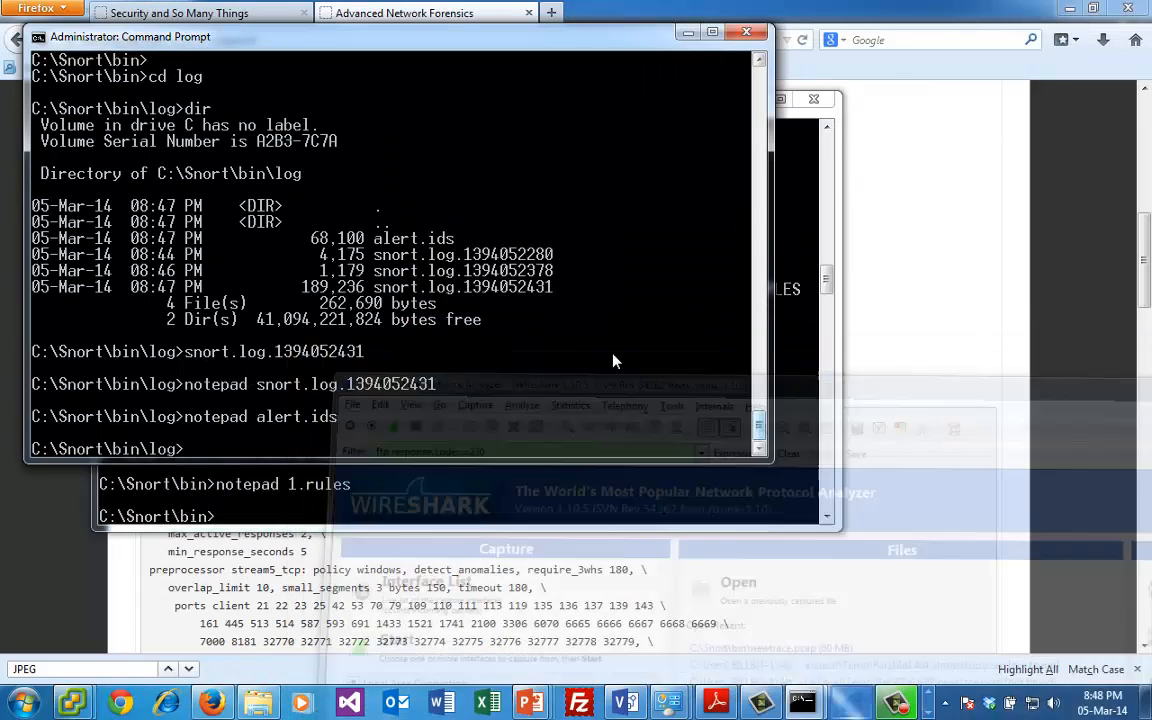
{"action": "left_click", "coordinate": [906, 361]}
- Download the Hydra FTP crack/Bad Login trace, hydra_ftp.zip, from the page's Network Traces list and open it in WinRAR
{"action": "scroll", "coordinate": [620, 270], "scroll_direction": "down", "scroll_amount": 10}
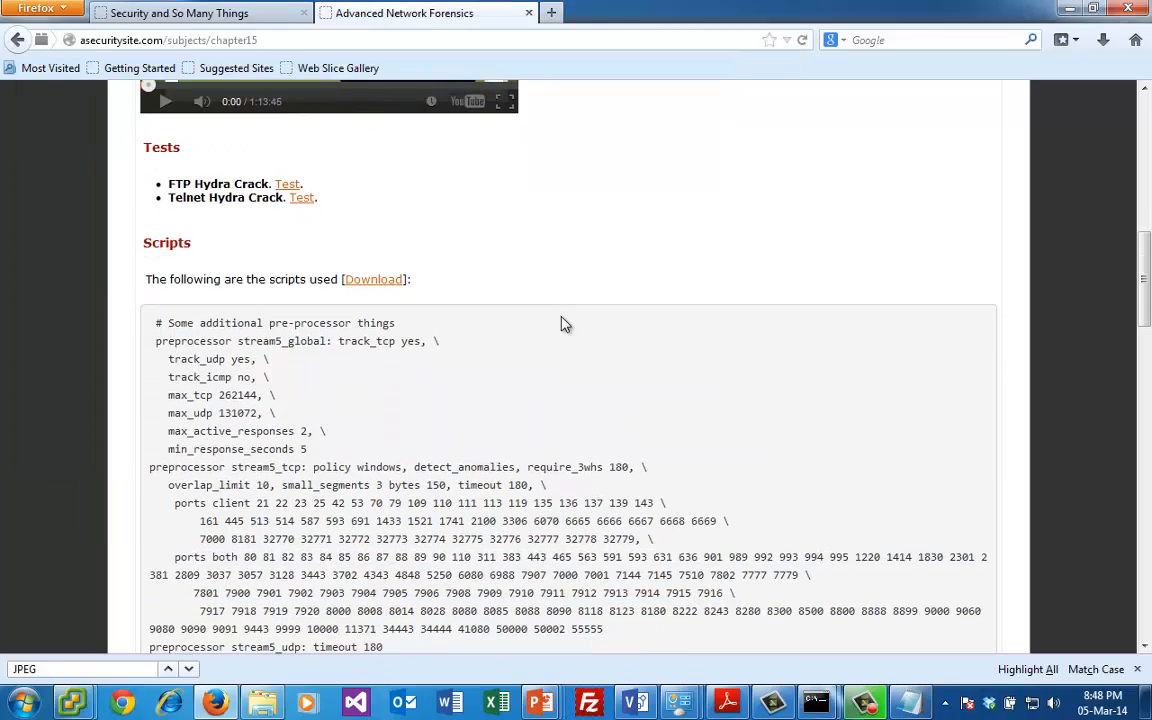
{"action": "scroll", "coordinate": [405, 430], "scroll_direction": "down", "scroll_amount": 5}
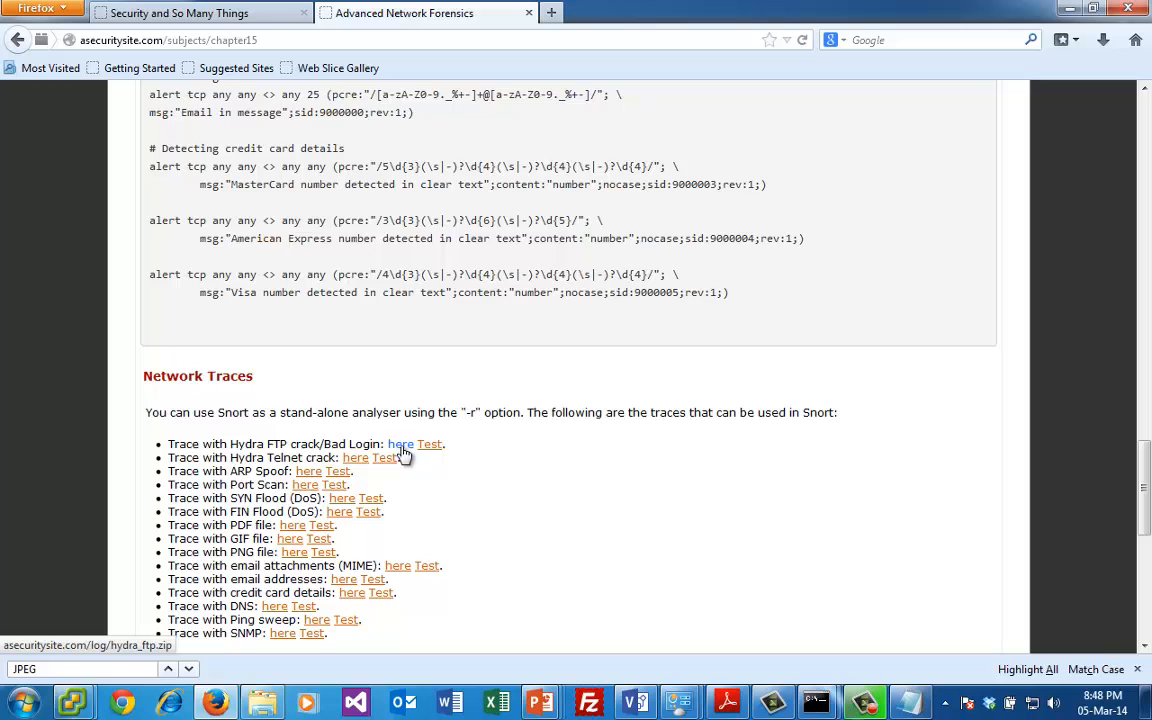
{"action": "left_click", "coordinate": [401, 447]}
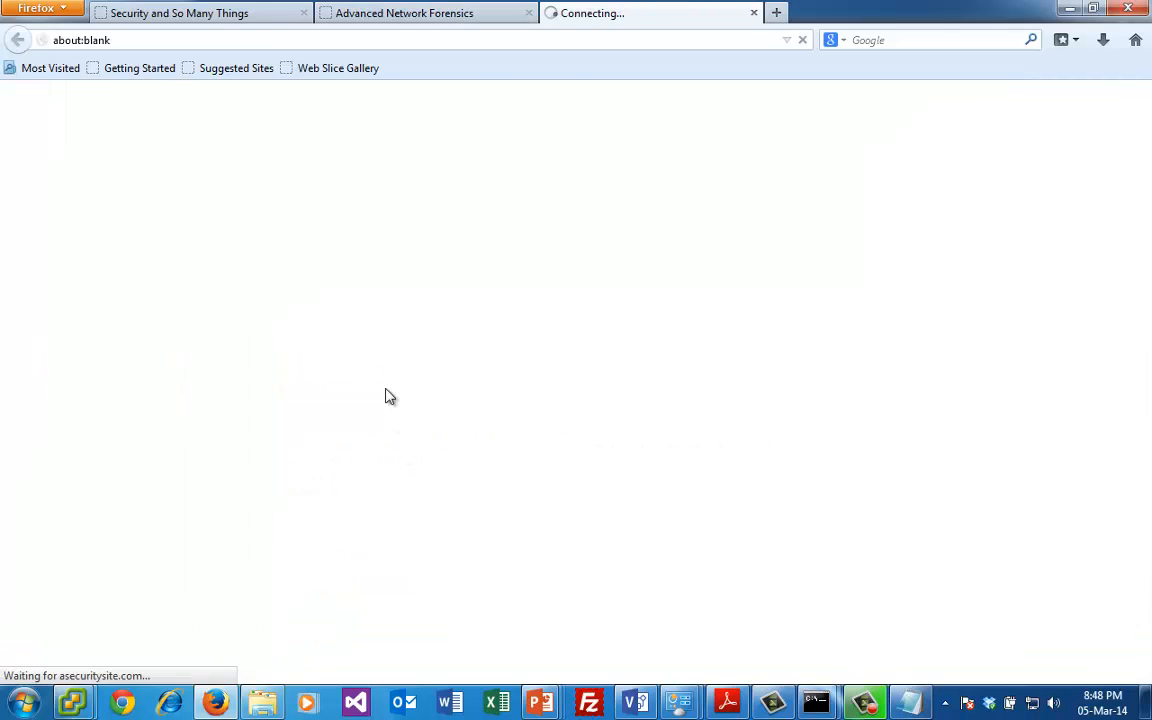
{"action": "left_click", "coordinate": [855, 590]}
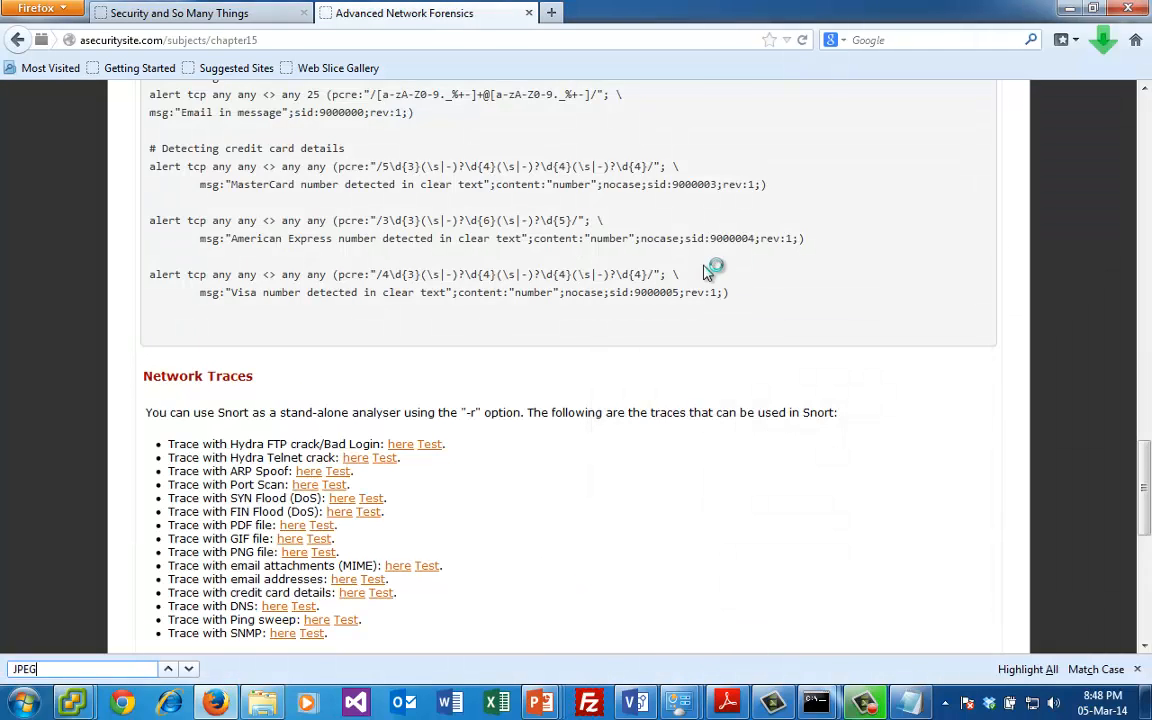
- Extract hydra_ftp.pcap from the archive to c:\snort\bin
{"action": "left_click", "coordinate": [315, 196]}
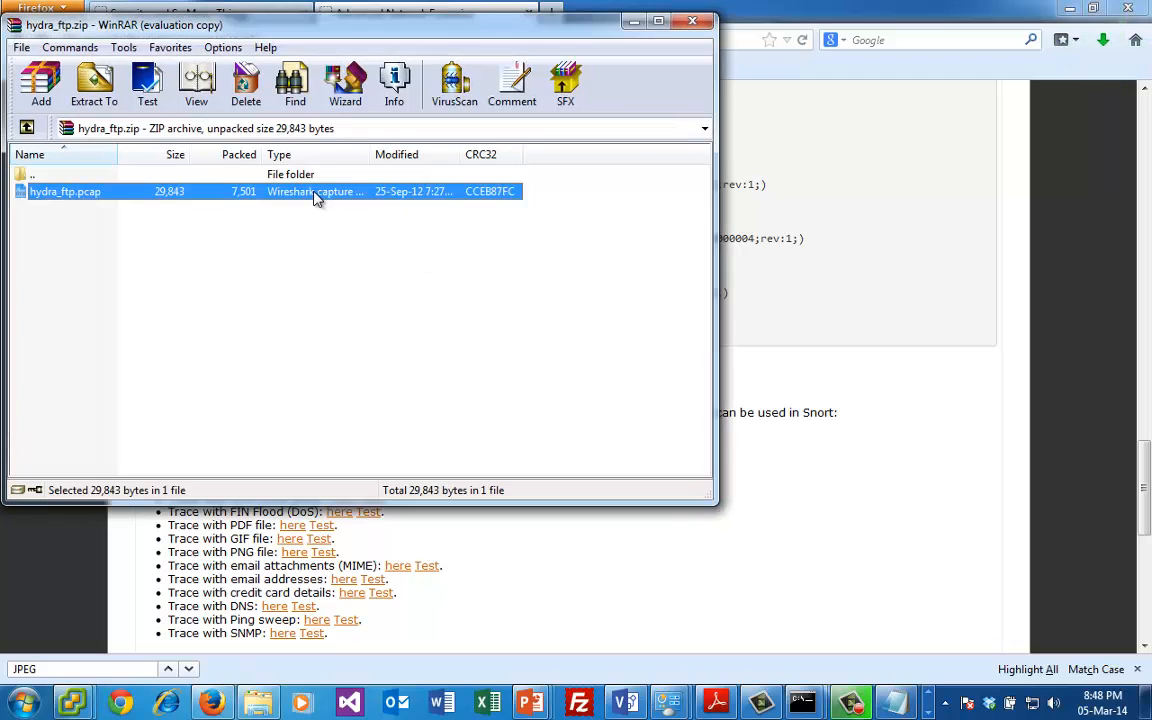
{"action": "left_click", "coordinate": [100, 88]}
{"action": "type", "text": "c:\\"}
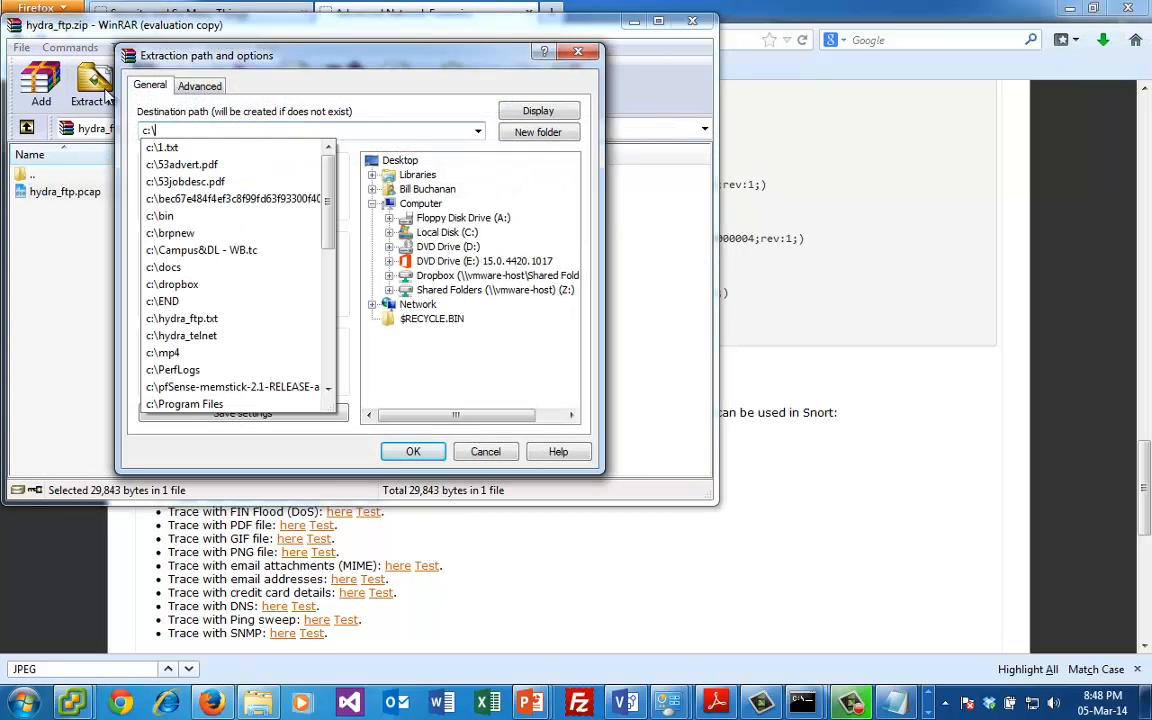
{"action": "type", "text": "snort\\bin"}
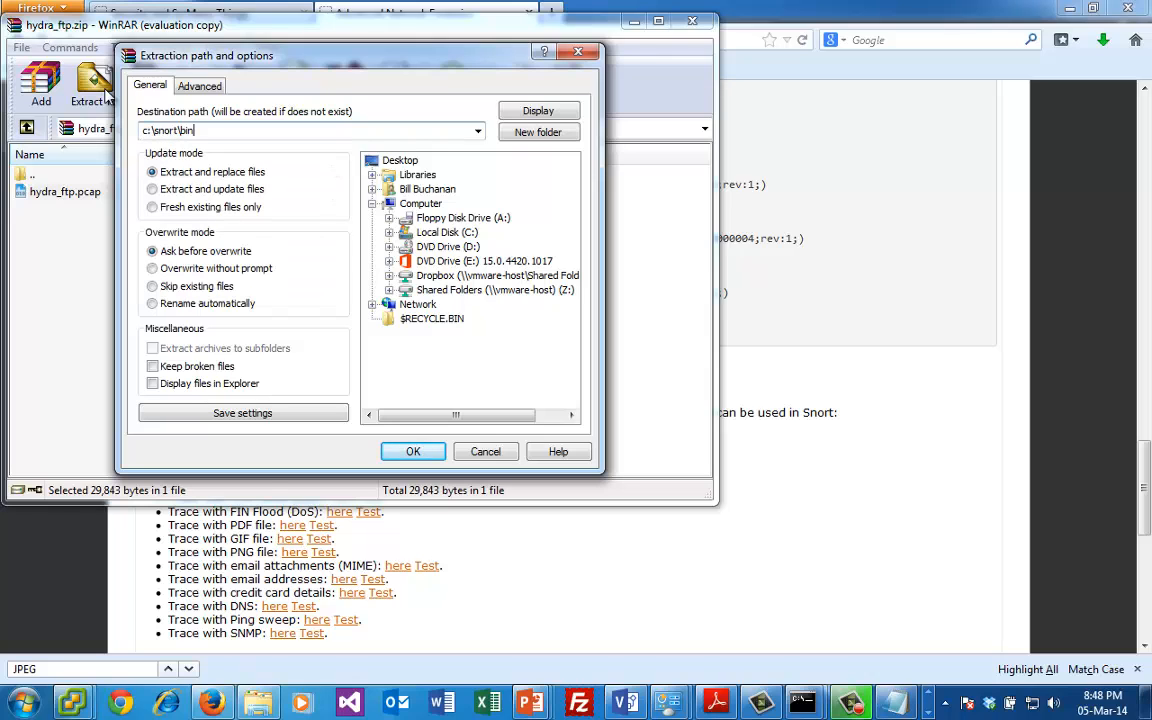
{"action": "key", "text": "Return"}
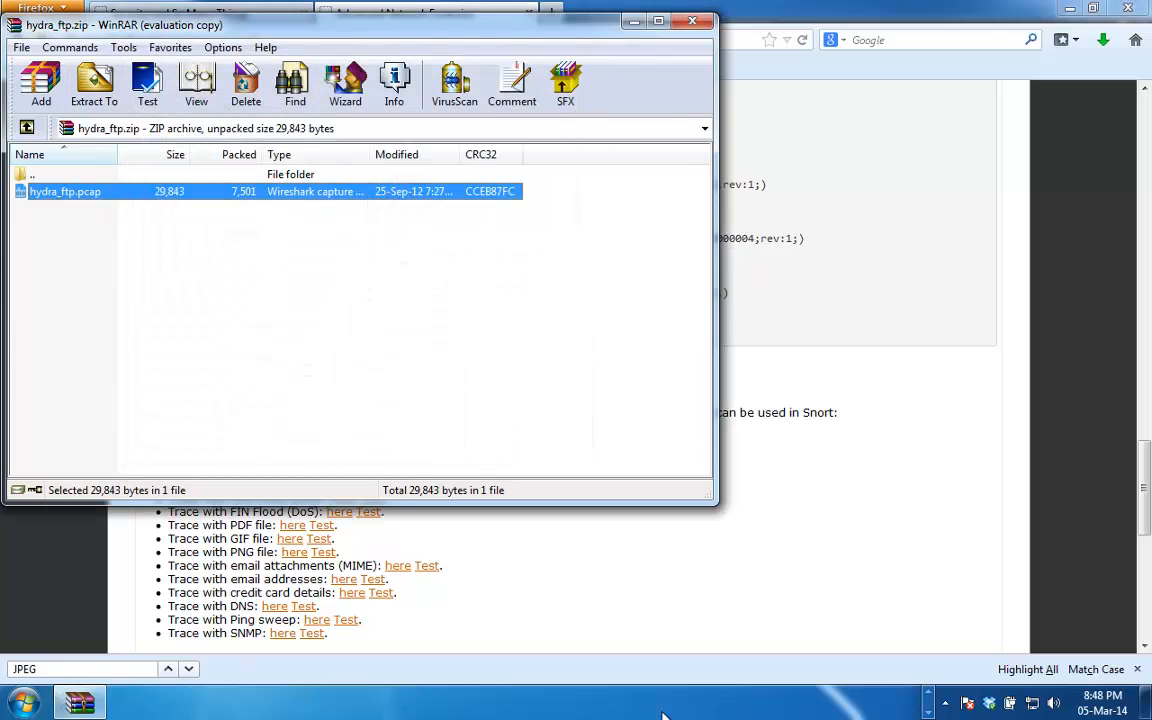
- Open a new Command Prompt and change to the C:\Snort\bin directory
{"action": "left_click", "coordinate": [24, 703]}
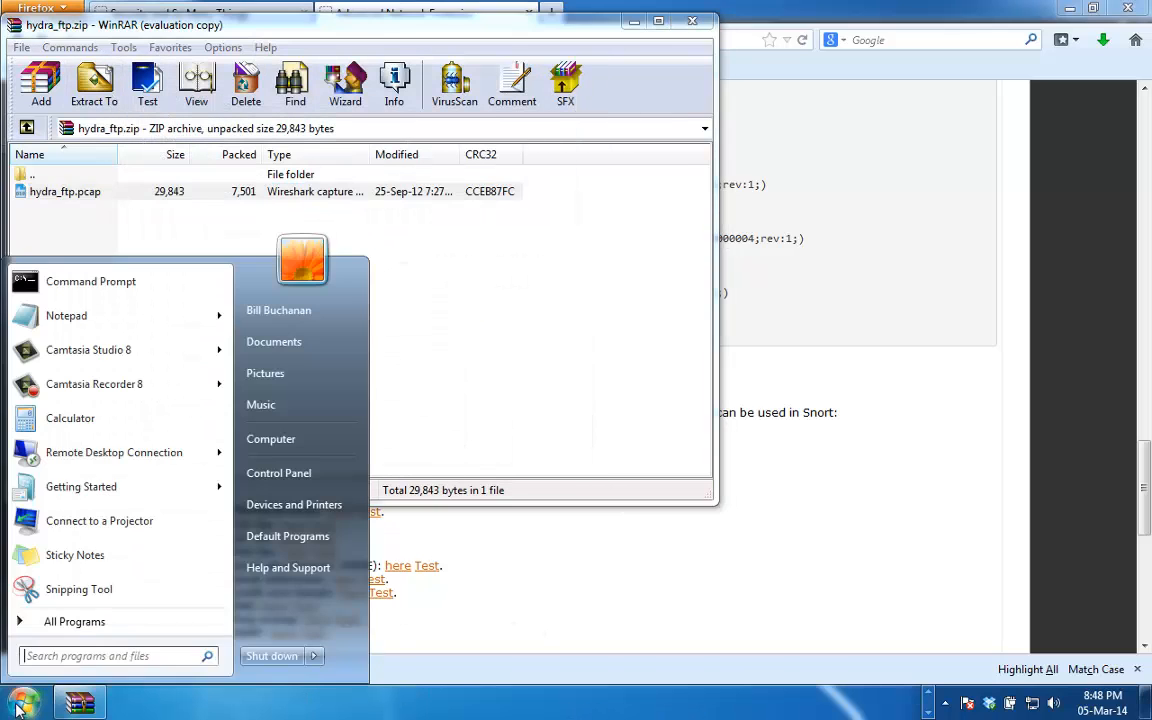
{"action": "left_click", "coordinate": [121, 283]}
{"action": "type", "text": "cd \\snort"}
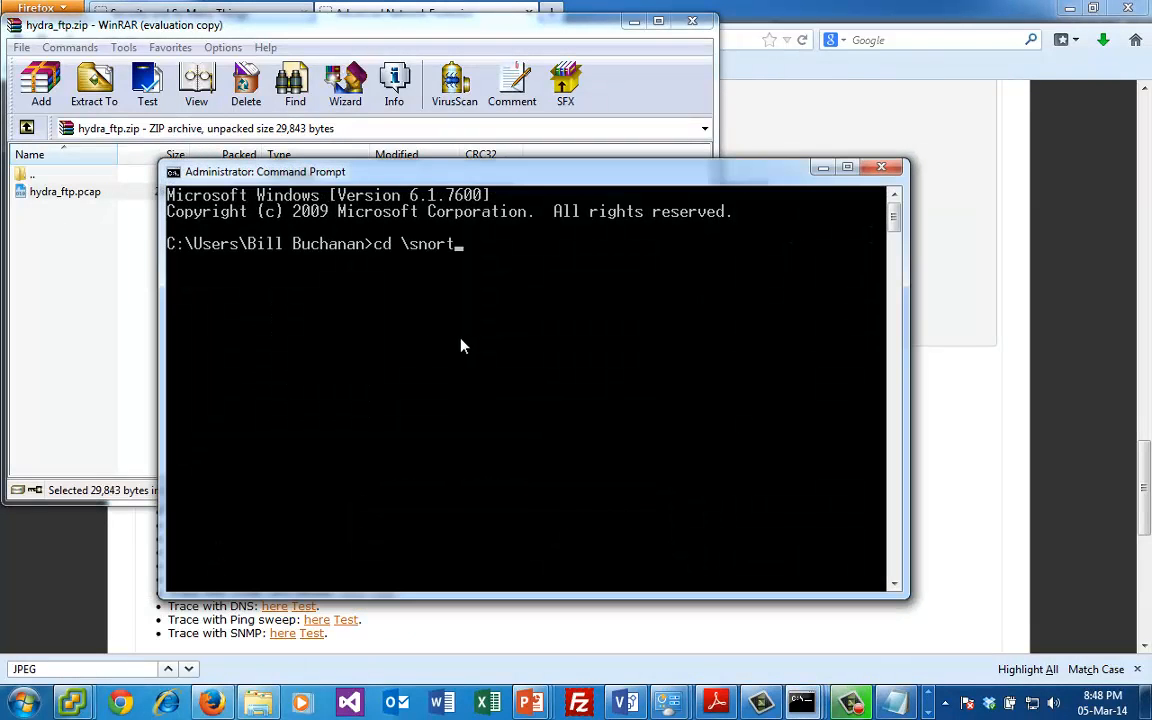
{"action": "key", "text": "Tab"}
{"action": "key", "text": "Return"}
{"action": "type", "text": "cd bin"}
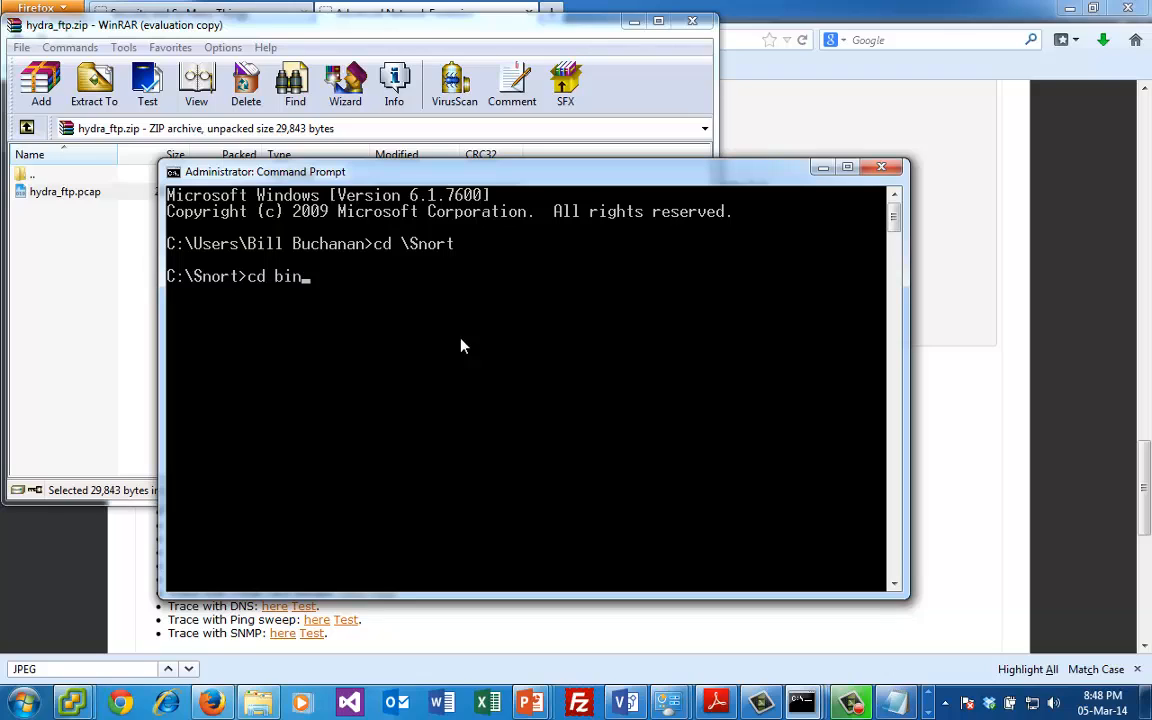
{"action": "key", "text": "Return"}
- Open hydra_ftp.pcap in Wireshark from the command line and move its window so the packet list and details are in view
{"action": "type", "text": "hy"}
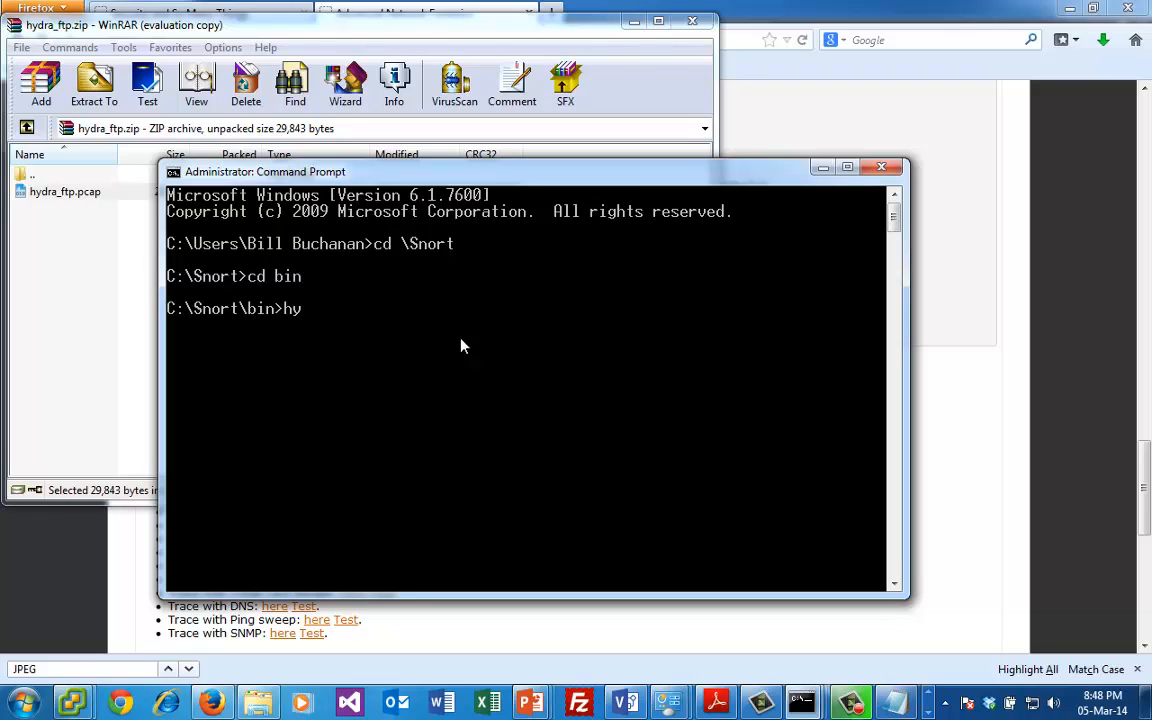
{"action": "key", "text": "Tab"}
{"action": "key", "text": "Return"}
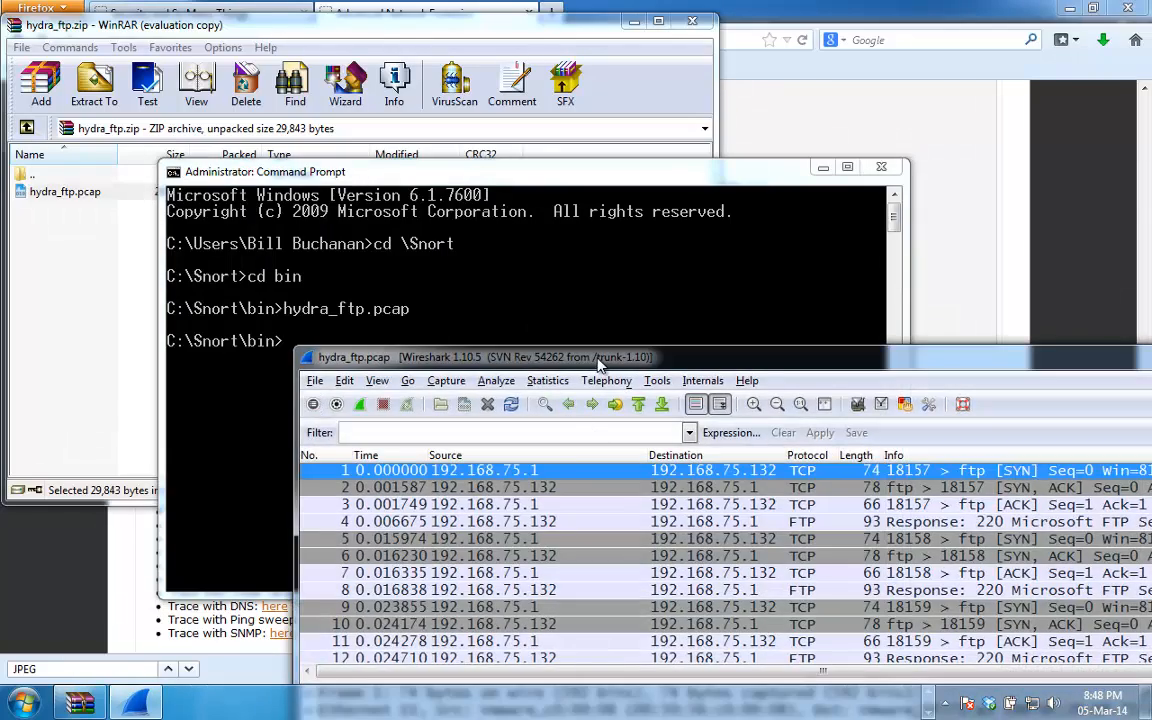
{"action": "left_click_drag", "start_coordinate": [598, 365], "coordinate": [394, 159]}
- Examine the FTP connection, USER and PASS packets in hydra_ftp.pcap, and close Wireshark
{"action": "key", "text": "Down"}
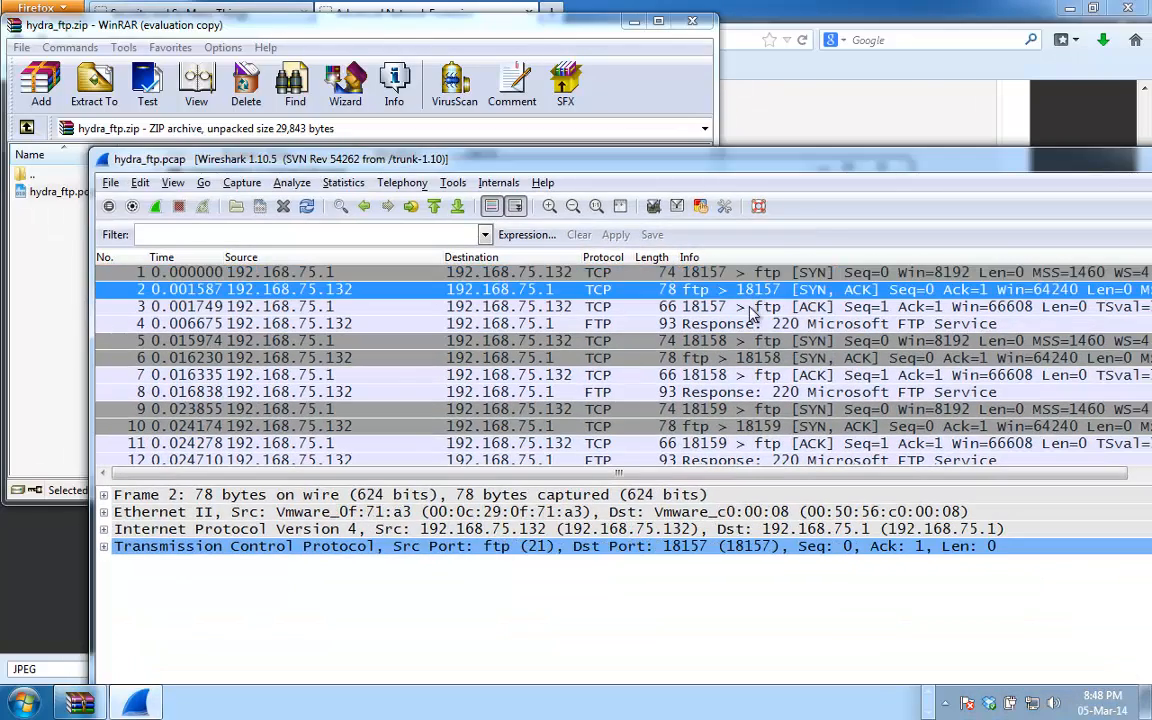
{"action": "left_click", "coordinate": [753, 308]}
{"action": "left_click", "coordinate": [757, 275]}
{"action": "left_click", "coordinate": [757, 290]}
{"action": "left_click", "coordinate": [756, 303]}
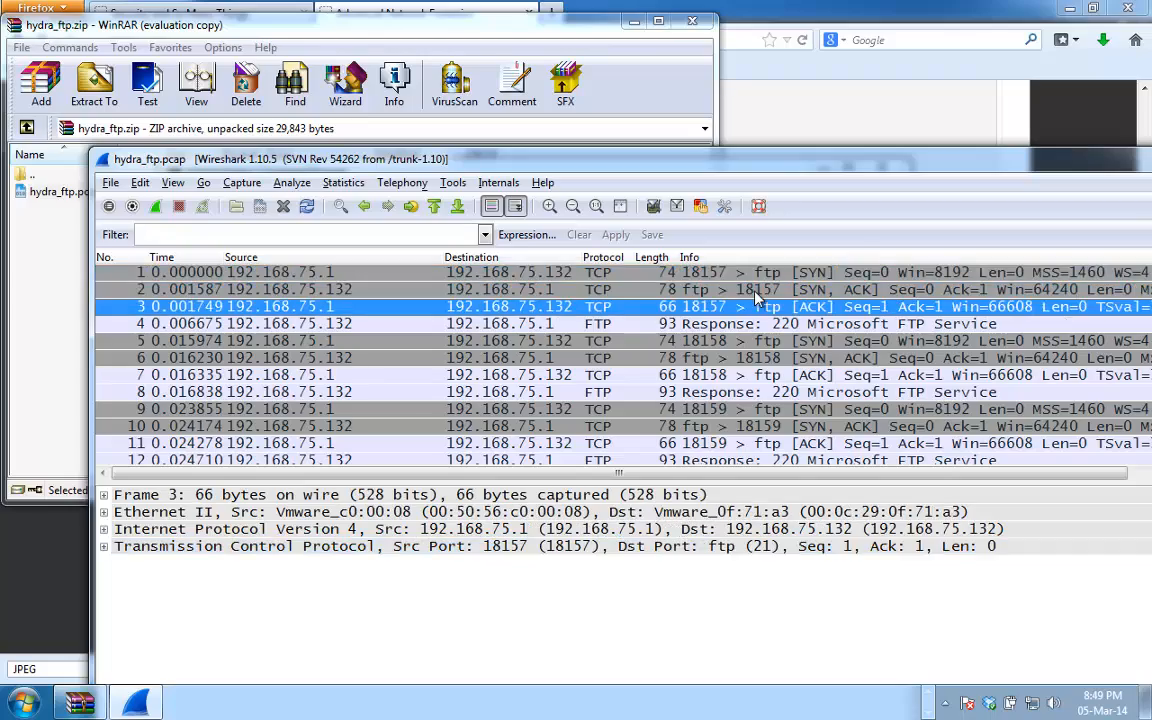
{"action": "key", "text": "Down"}
{"action": "key", "text": "Down"}
{"action": "key", "text": "Down"}
{"action": "key", "text": "Down"}
{"action": "key", "text": "Down"}
{"action": "key", "text": "Down"}
{"action": "key", "text": "Down"}
{"action": "key", "text": "Down"}
{"action": "key", "text": "Down"}
{"action": "key", "text": "Down"}
{"action": "key", "text": "Down"}
{"action": "key", "text": "Down"}
{"action": "key", "text": "Down"}
{"action": "key", "text": "Down"}
{"action": "key", "text": "Down"}
{"action": "key", "text": "Down"}
{"action": "key", "text": "Down"}
{"action": "key", "text": "Down"}
{"action": "key", "text": "Down"}
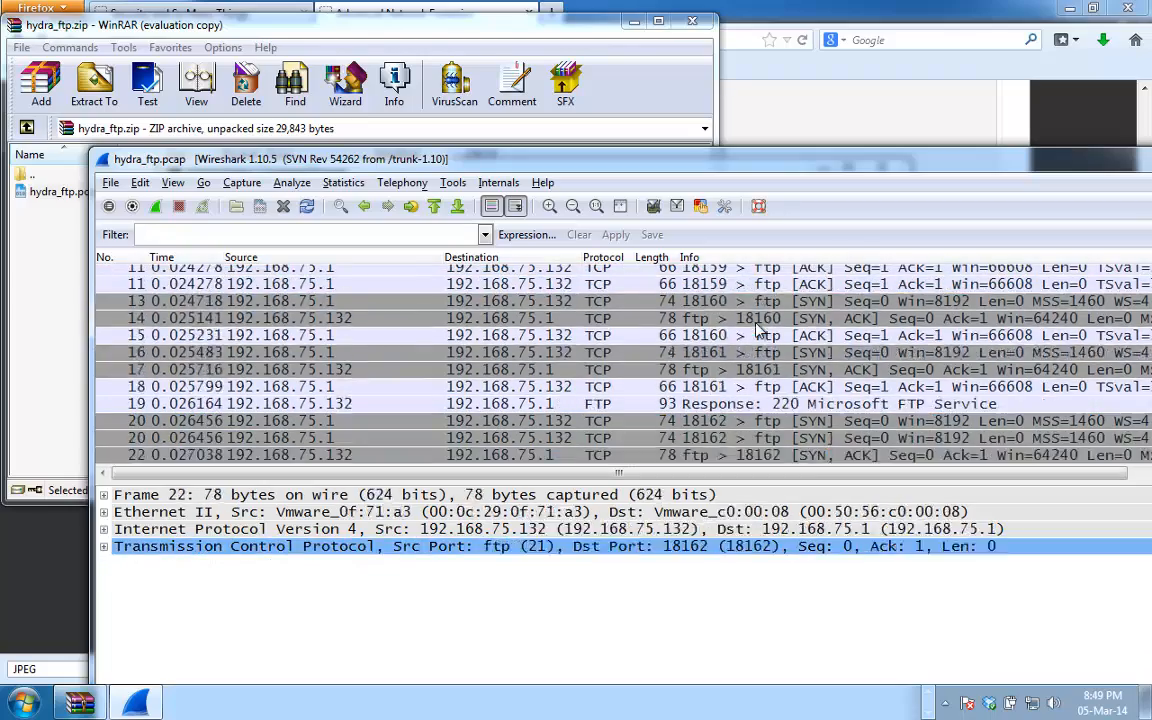
{"action": "key", "text": "Down"}
{"action": "key", "text": "Down"}
{"action": "key", "text": "Down"}
{"action": "key", "text": "Down"}
{"action": "key", "text": "Down"}
{"action": "key", "text": "Down"}
{"action": "key", "text": "Down"}
{"action": "key", "text": "Down"}
{"action": "key", "text": "Down"}
{"action": "key", "text": "Down"}
{"action": "key", "text": "Down"}
{"action": "key", "text": "Down"}
{"action": "key", "text": "Down"}
{"action": "key", "text": "Down"}
{"action": "key", "text": "Down"}
{"action": "key", "text": "Down"}
{"action": "key", "text": "Down"}
{"action": "key", "text": "Down"}
{"action": "key", "text": "Down"}
{"action": "key", "text": "Down"}
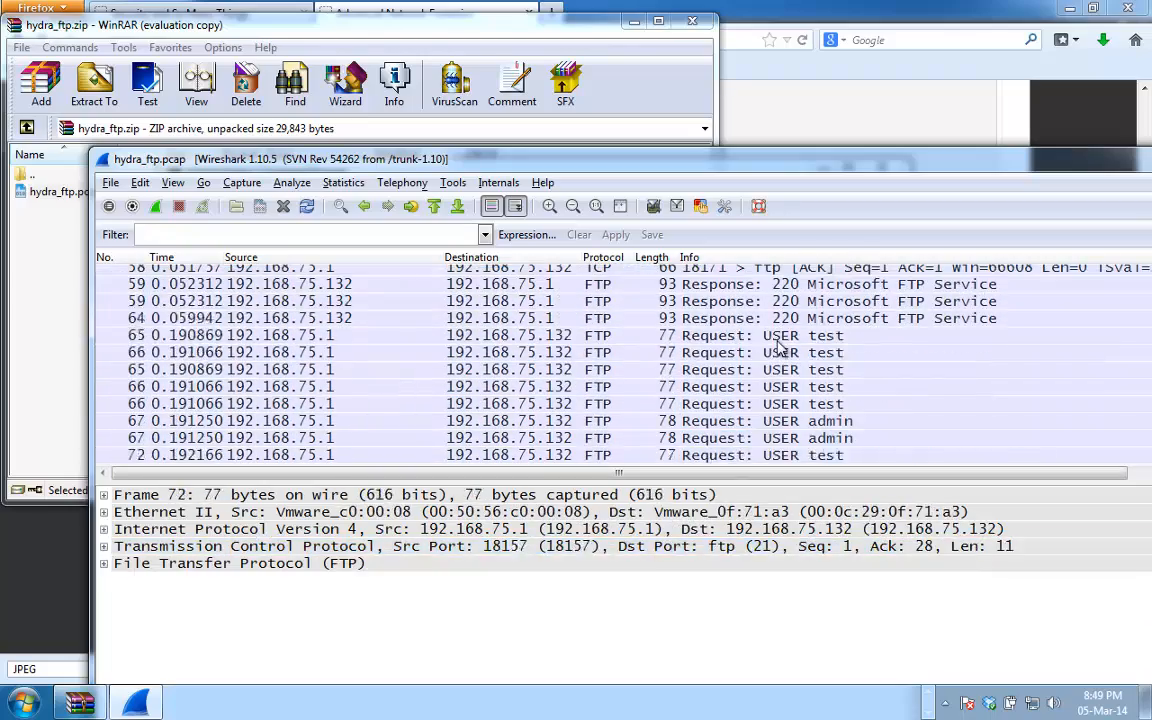
{"action": "key", "text": "Down"}
{"action": "key", "text": "Down"}
{"action": "key", "text": "Down"}
{"action": "key", "text": "Down"}
{"action": "key", "text": "Down"}
{"action": "key", "text": "Down"}
{"action": "key", "text": "Down"}
{"action": "key", "text": "Down"}
{"action": "key", "text": "Down"}
{"action": "key", "text": "Down"}
{"action": "key", "text": "Down"}
{"action": "key", "text": "Down"}
{"action": "key", "text": "Down"}
{"action": "key", "text": "Down"}
{"action": "key", "text": "Down"}
{"action": "key", "text": "Down"}
{"action": "key", "text": "Down"}
{"action": "key", "text": "Down"}
{"action": "key", "text": "Down"}
{"action": "key", "text": "Down"}
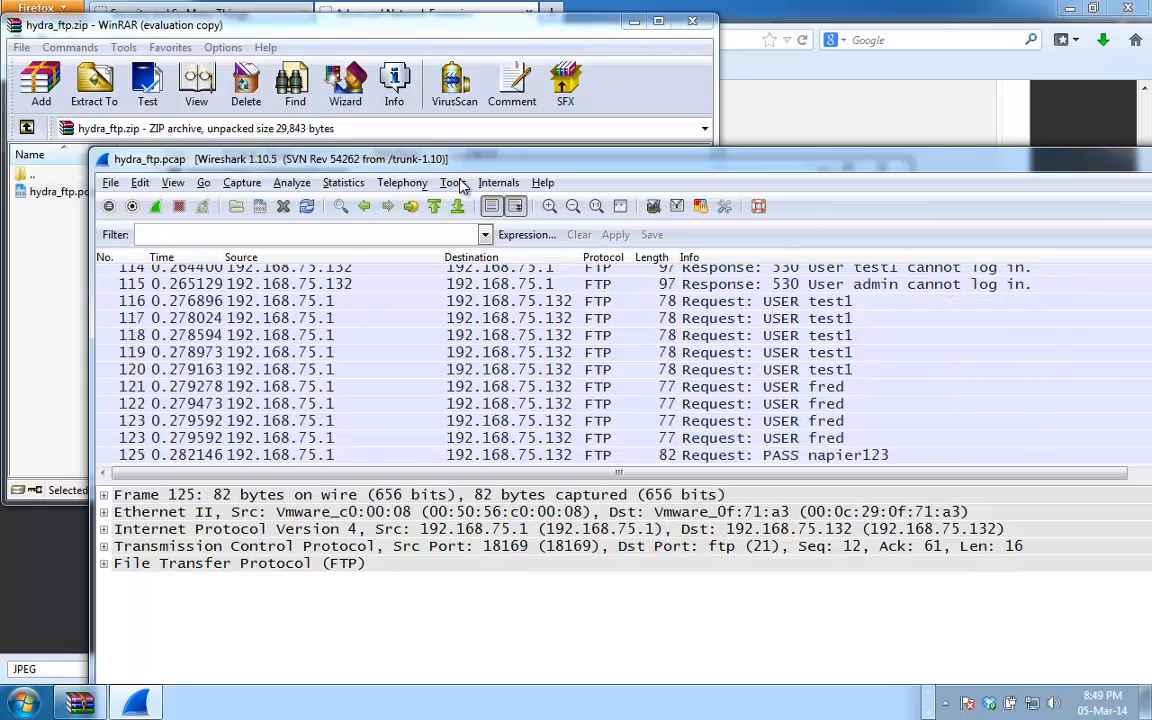
{"action": "key", "text": "Down"}
{"action": "key", "text": "Down"}
{"action": "key", "text": "Down"}
{"action": "key", "text": "Down"}
{"action": "key", "text": "Down"}
{"action": "key", "text": "Down"}
{"action": "key", "text": "Down"}
{"action": "key", "text": "Down"}
{"action": "double_click", "coordinate": [99, 158]}
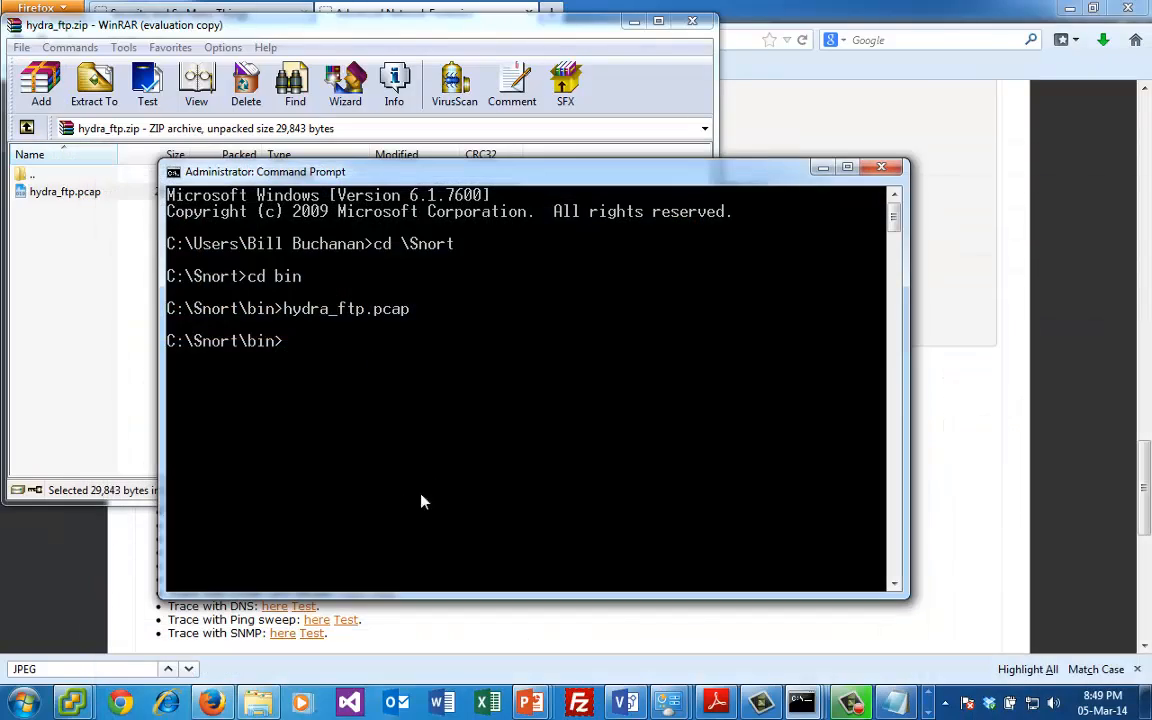
{"action": "key", "text": "Up"}
{"action": "key", "text": "Up"}
{"action": "key", "text": "Up"}
{"action": "key", "text": "Down"}
{"action": "key", "text": "Down"}
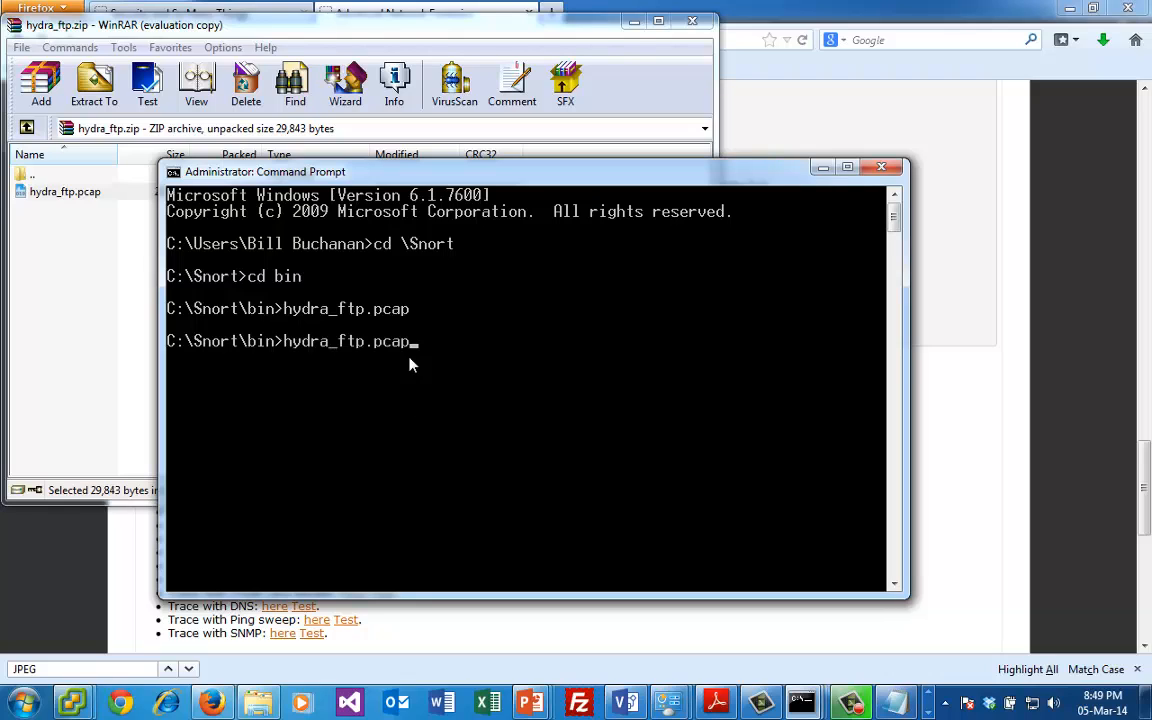
{"action": "key", "text": "BackSpace"}
{"action": "key", "text": "Up"}
{"action": "key", "text": "Up"}
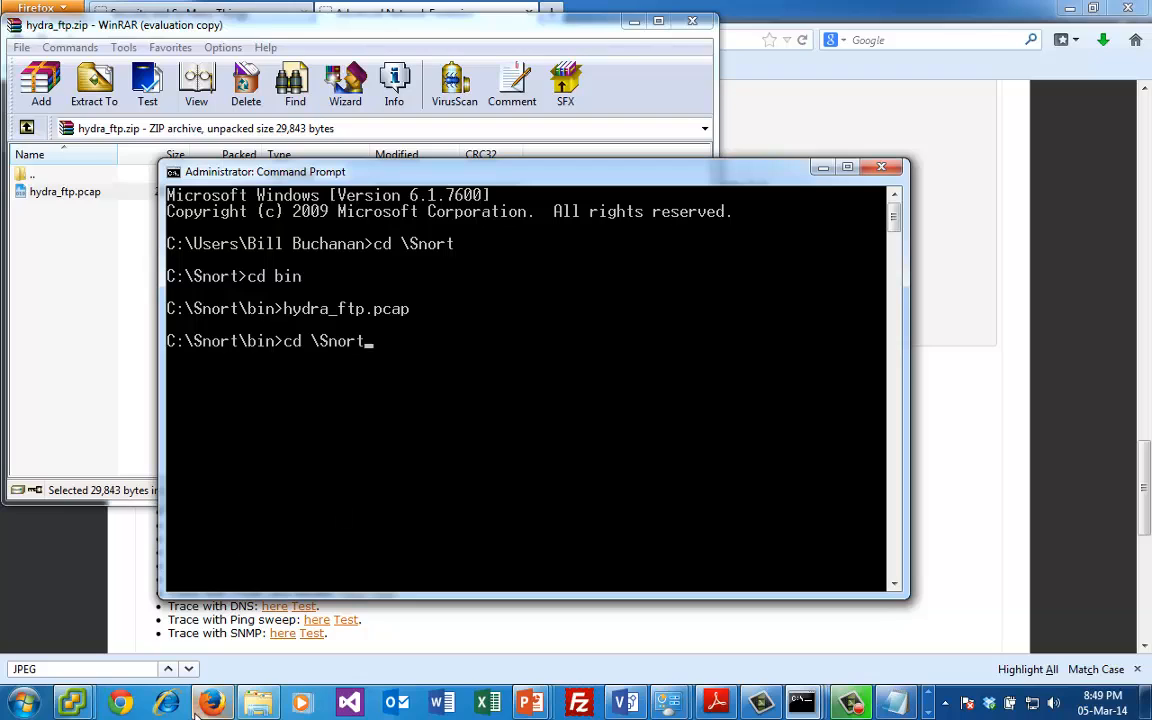
- Open the Hydra FTP crack/Bad Login test from the Network Traces list in Firefox and select the Email with GIF trace
{"action": "left_click", "coordinate": [200, 636]}
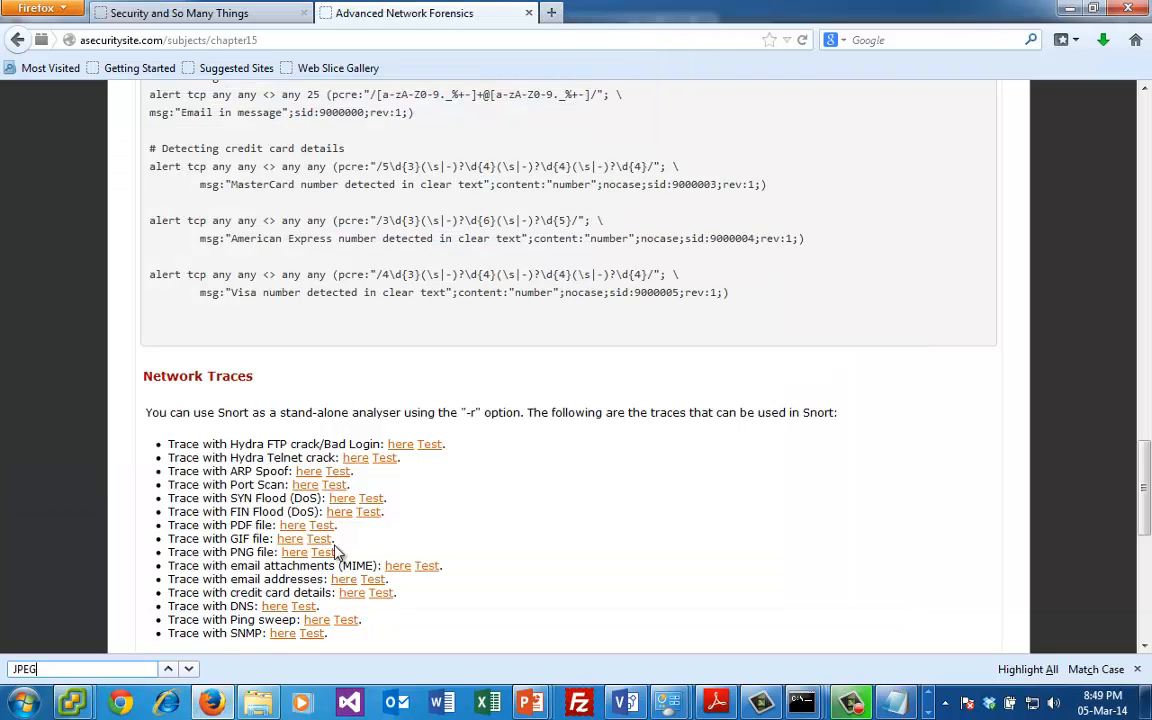
{"action": "left_click", "coordinate": [437, 446]}
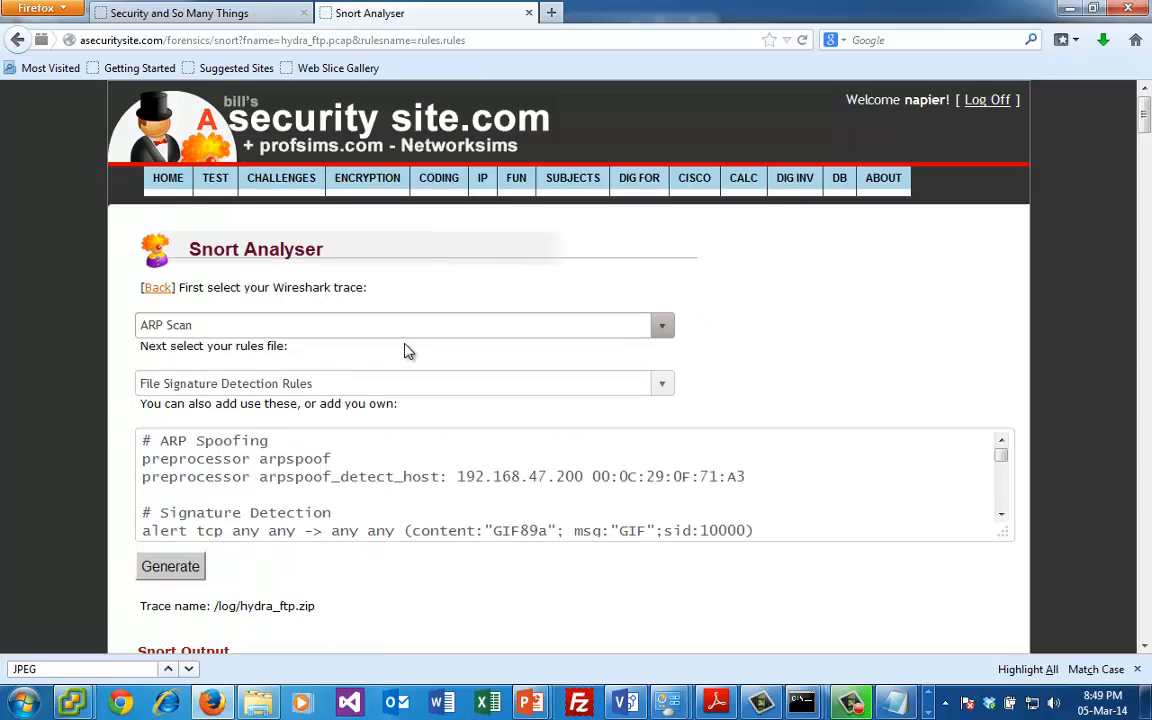
{"action": "left_click", "coordinate": [661, 328]}
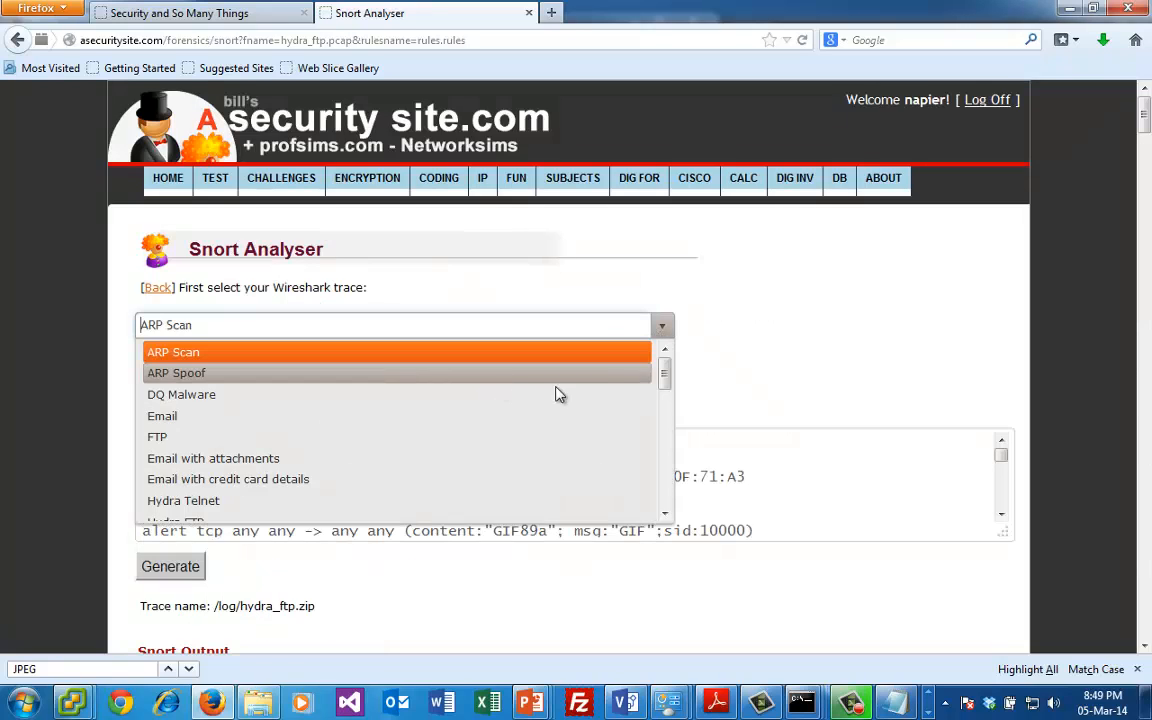
{"action": "left_click_drag", "start_coordinate": [663, 378], "coordinate": [662, 483]}
{"action": "left_click", "coordinate": [298, 392]}
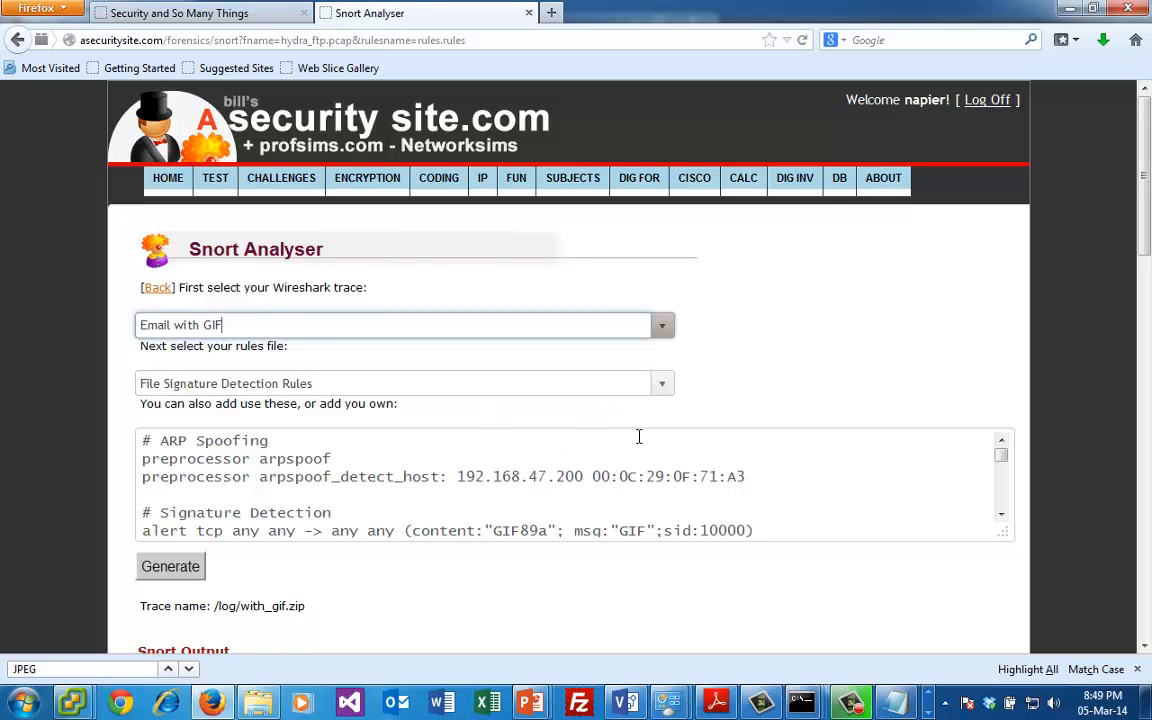
- Select Simple Telnet Rules as the rules file, generate the Snort analysis, and examine the Snort output and rules
{"action": "left_click", "coordinate": [656, 390]}
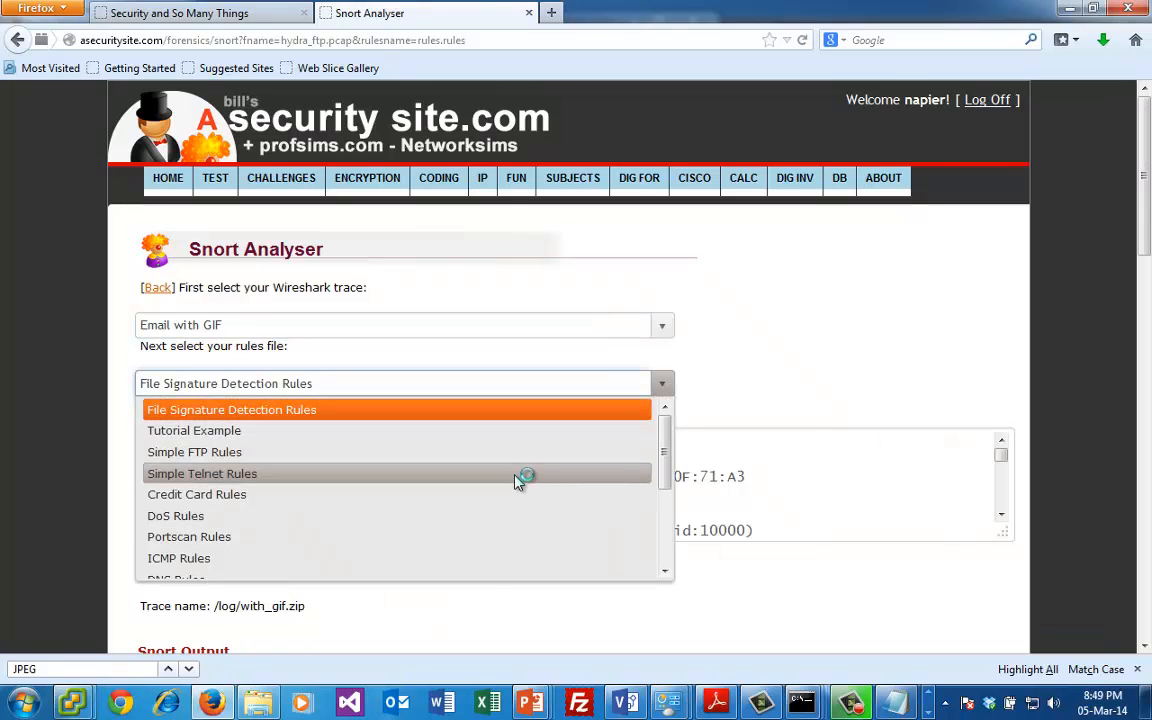
{"action": "left_click", "coordinate": [522, 475]}
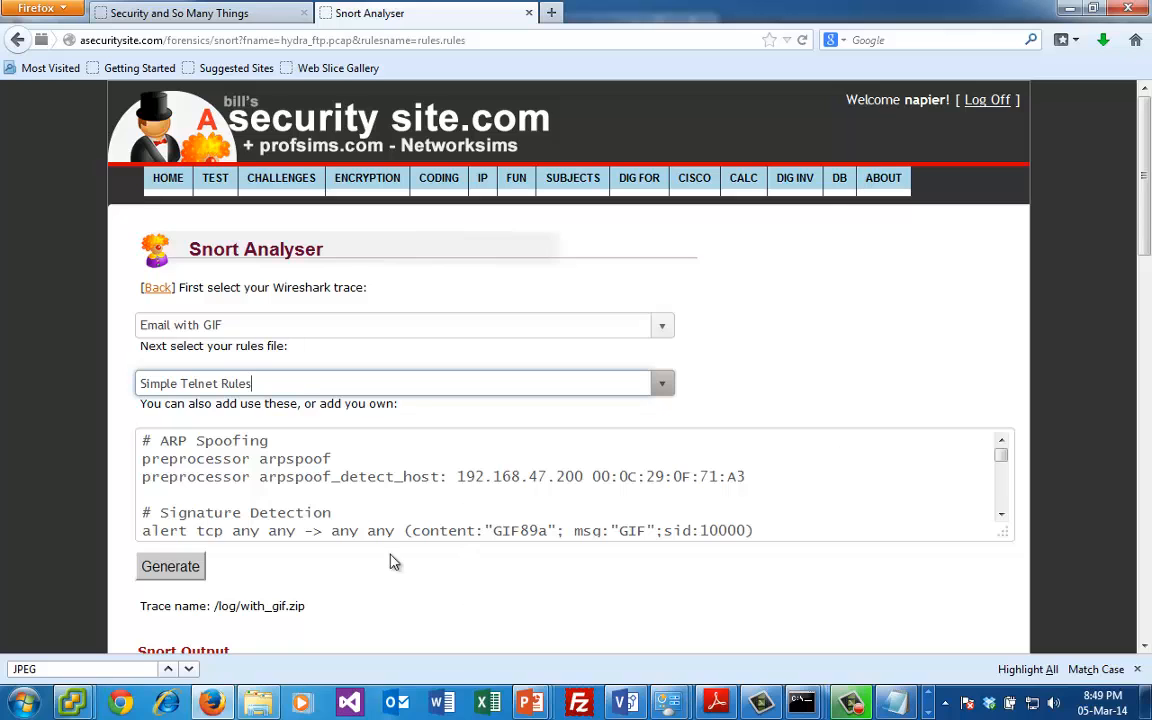
{"action": "left_click", "coordinate": [170, 566]}
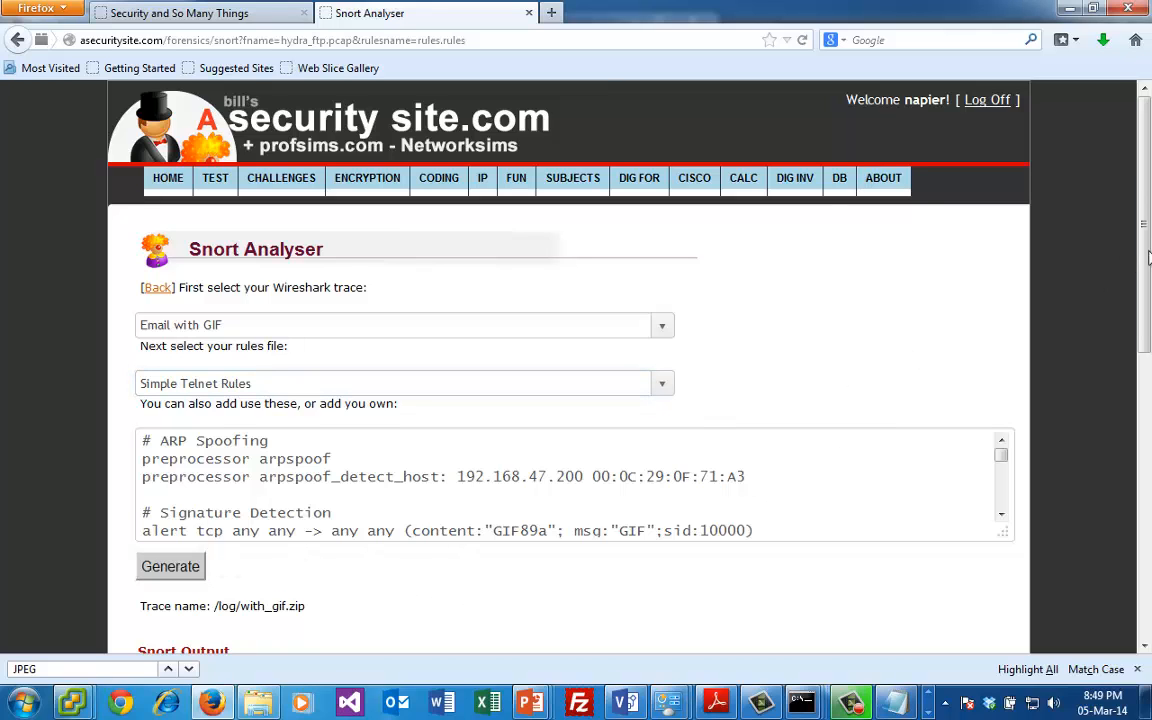
{"action": "left_click_drag", "start_coordinate": [1148, 258], "coordinate": [1140, 470]}
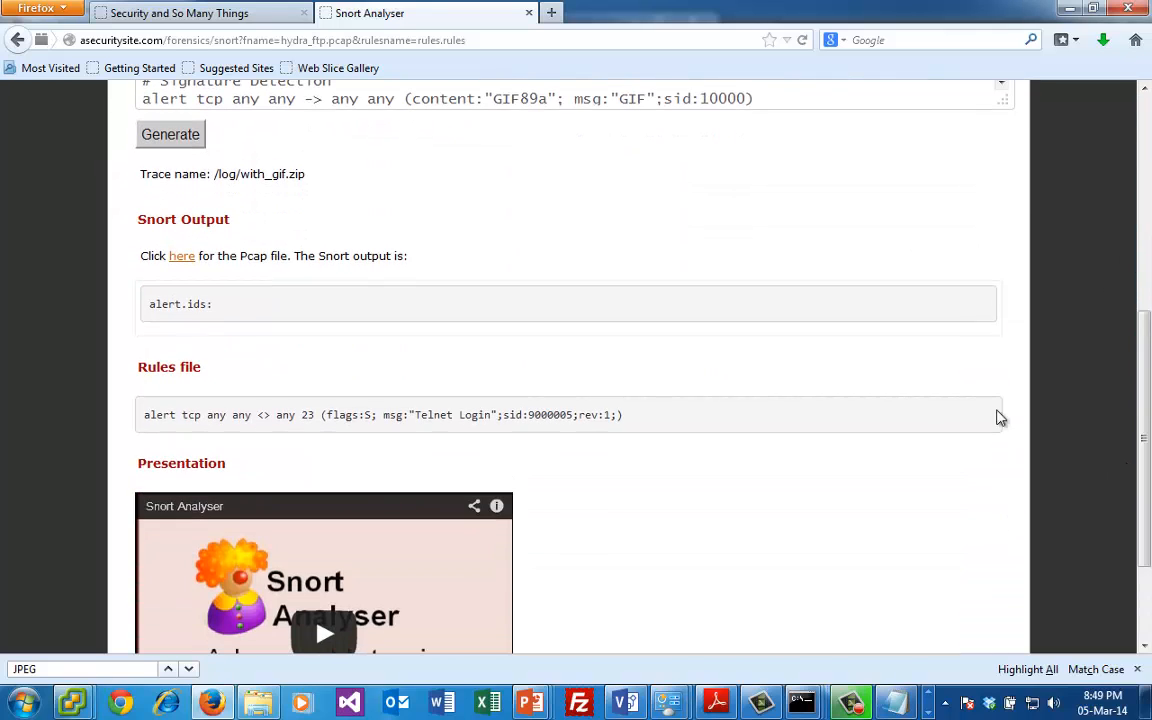
- Switch to the earlier Command Prompt window used to open newtrace.pcap and 1.rules
{"action": "mouse_move", "coordinate": [801, 703]}
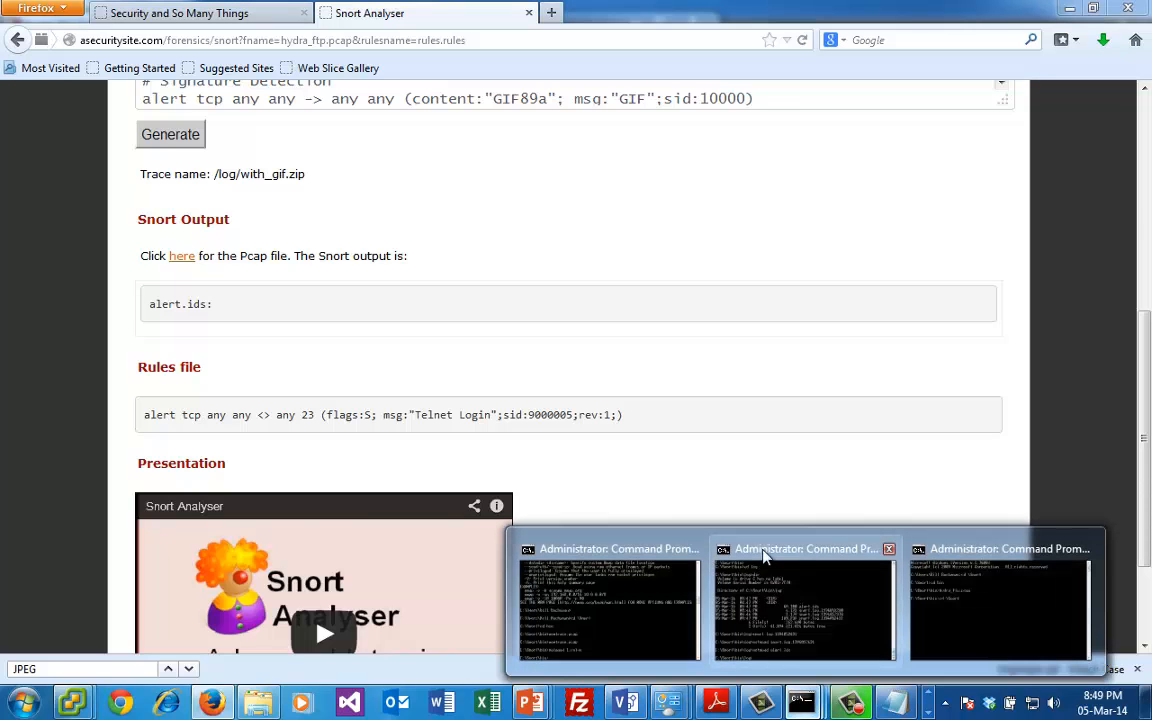
{"action": "left_click", "coordinate": [617, 597]}
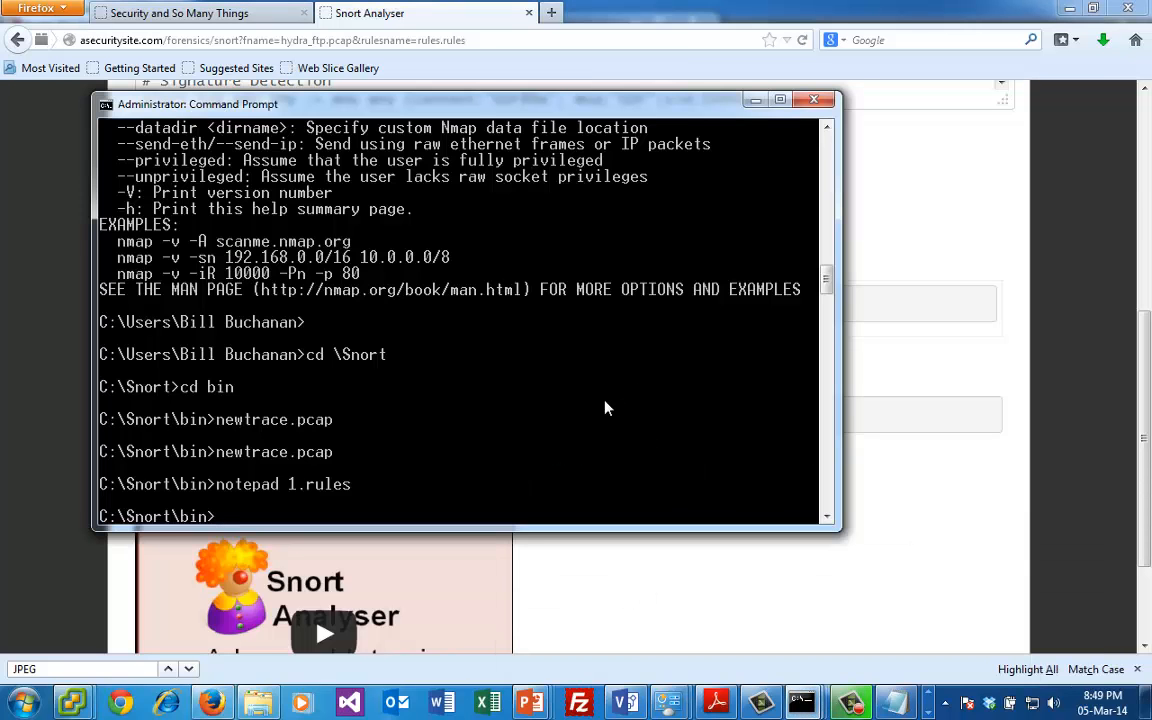